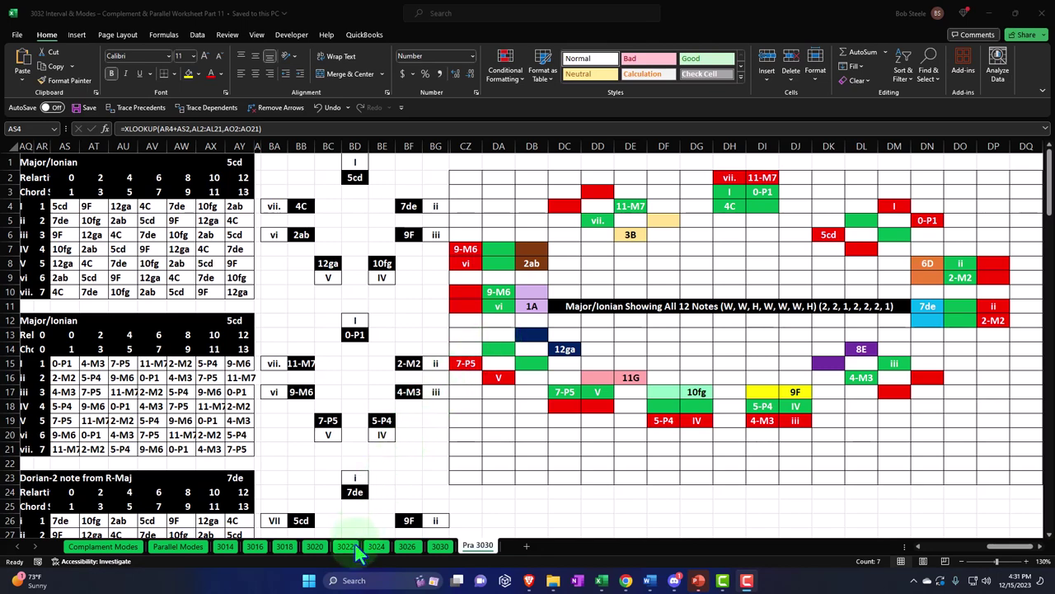
Step: View the Complament Modes sheet, then return to the Pra 3030 sheet
left_click(123, 548)
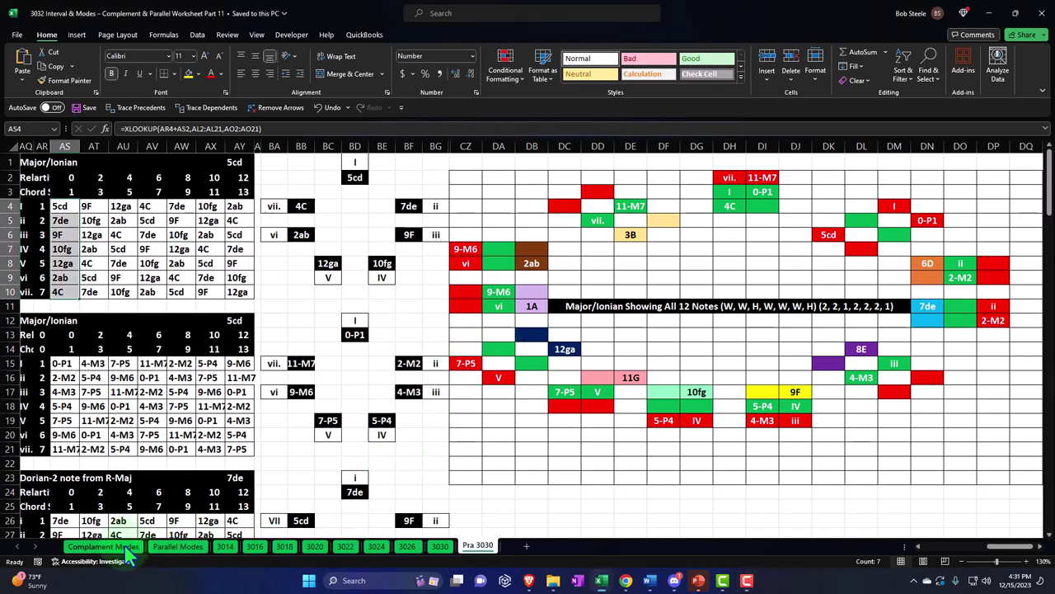
left_click(124, 548)
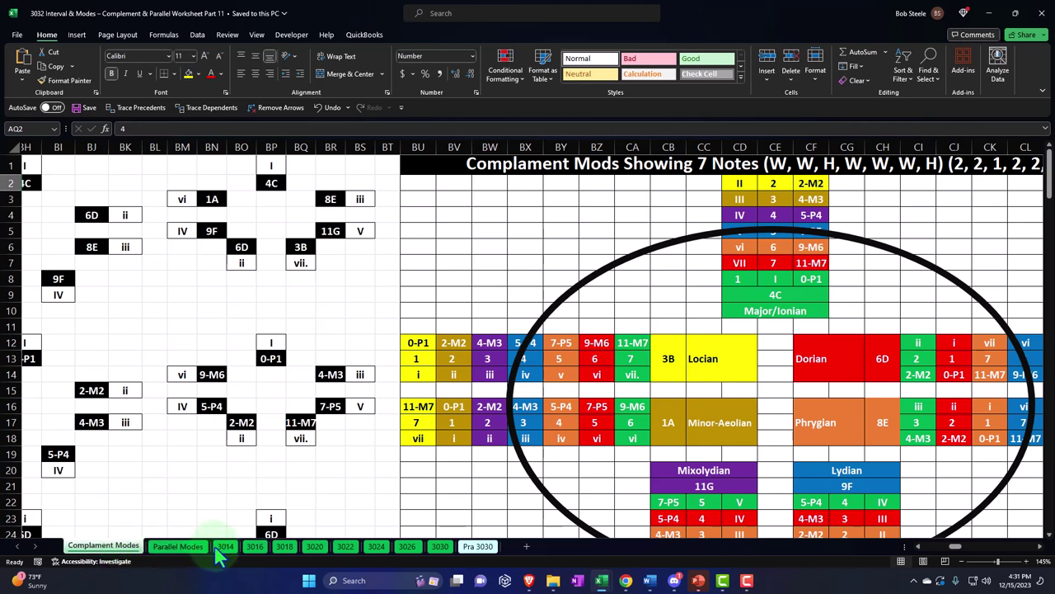
left_click(467, 548)
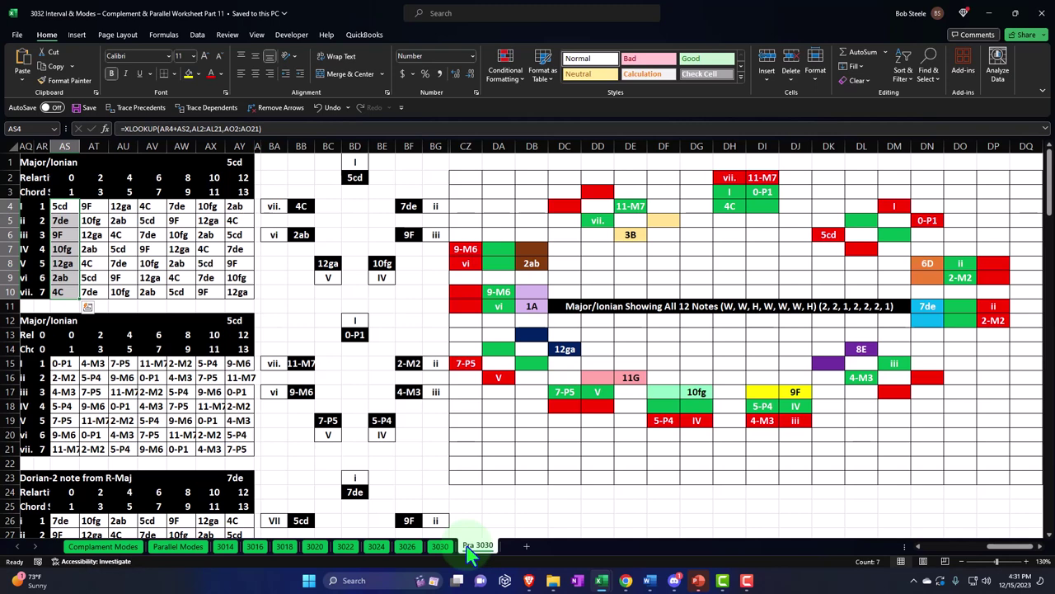
Step: Inspect cells BF10, BG12, the 4C label in DH4, the column AS formulas and DH3/DI3
left_click(416, 294)
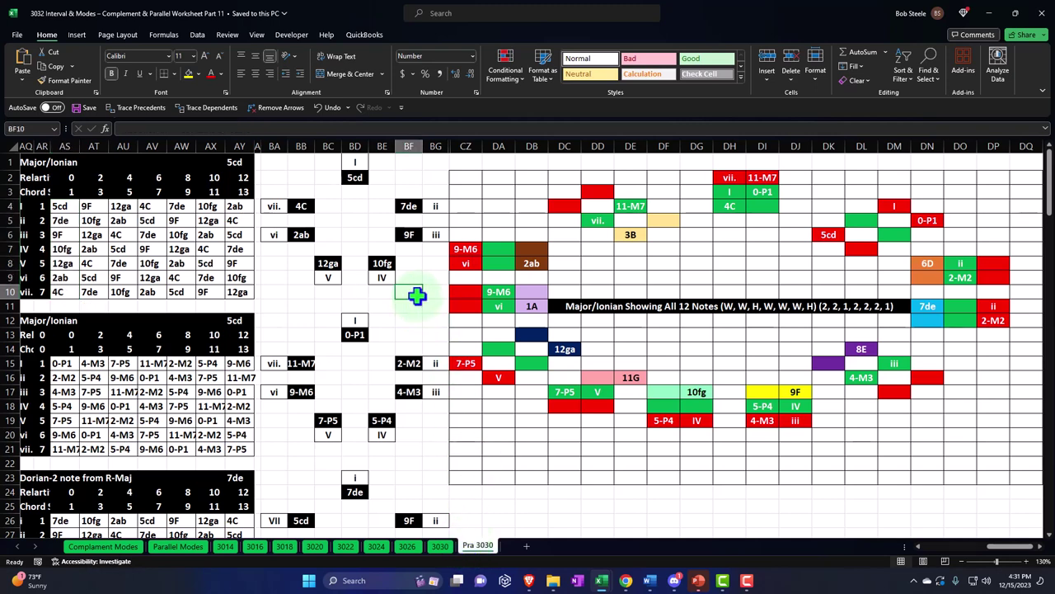
key("Left")
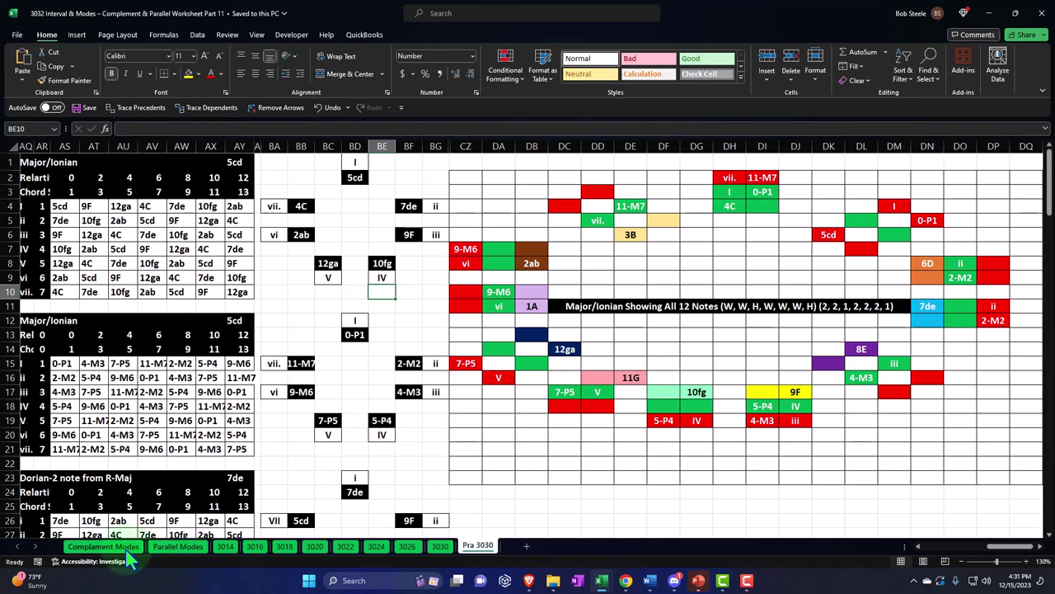
left_click(425, 318)
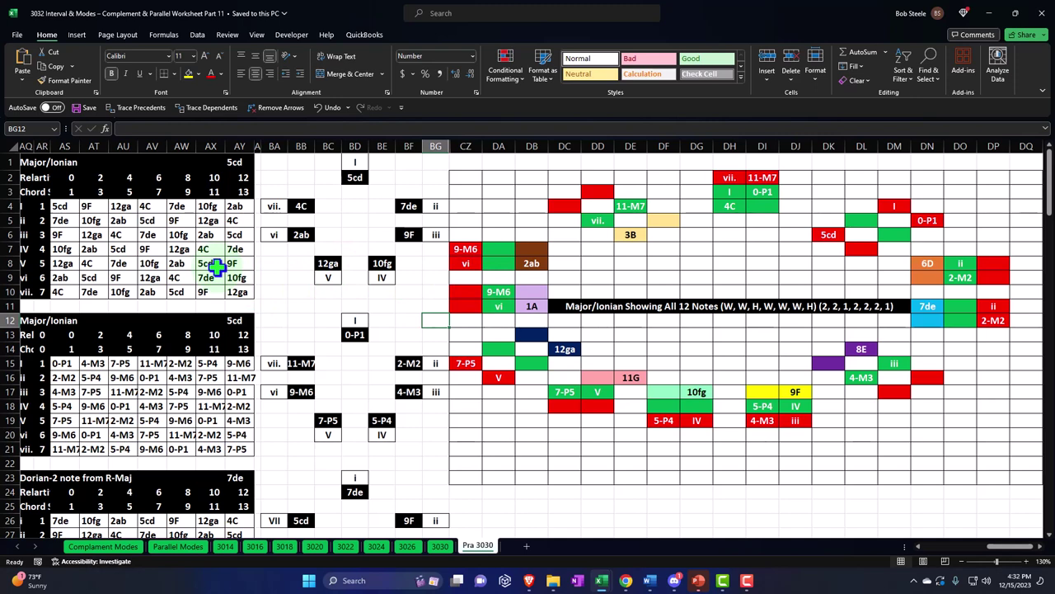
left_click(729, 206)
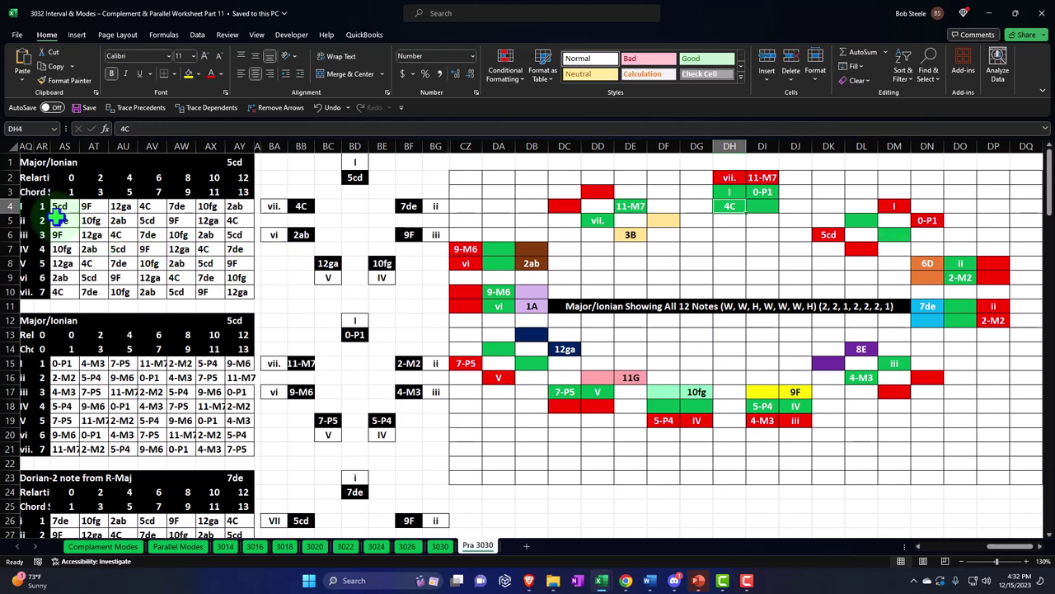
left_click_drag(58, 206, 61, 291)
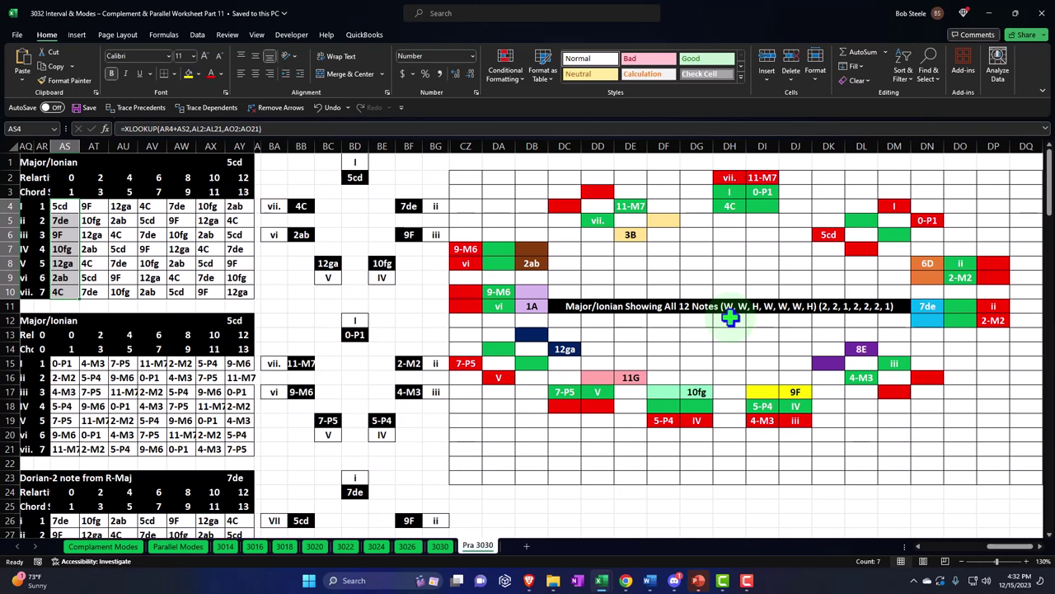
left_click(762, 192)
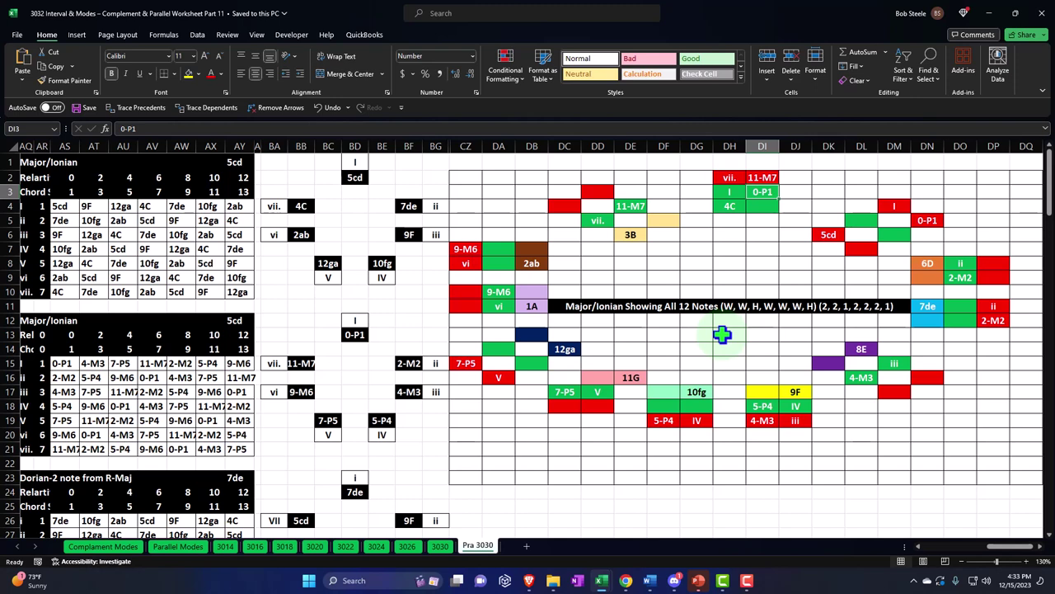
left_click(730, 193)
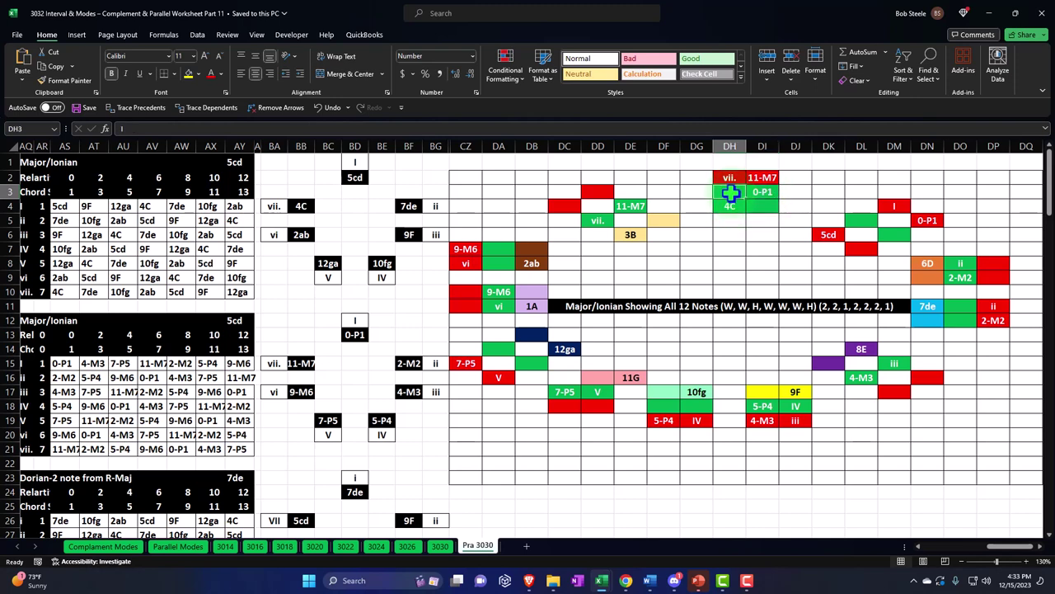
key("ctrl+z")
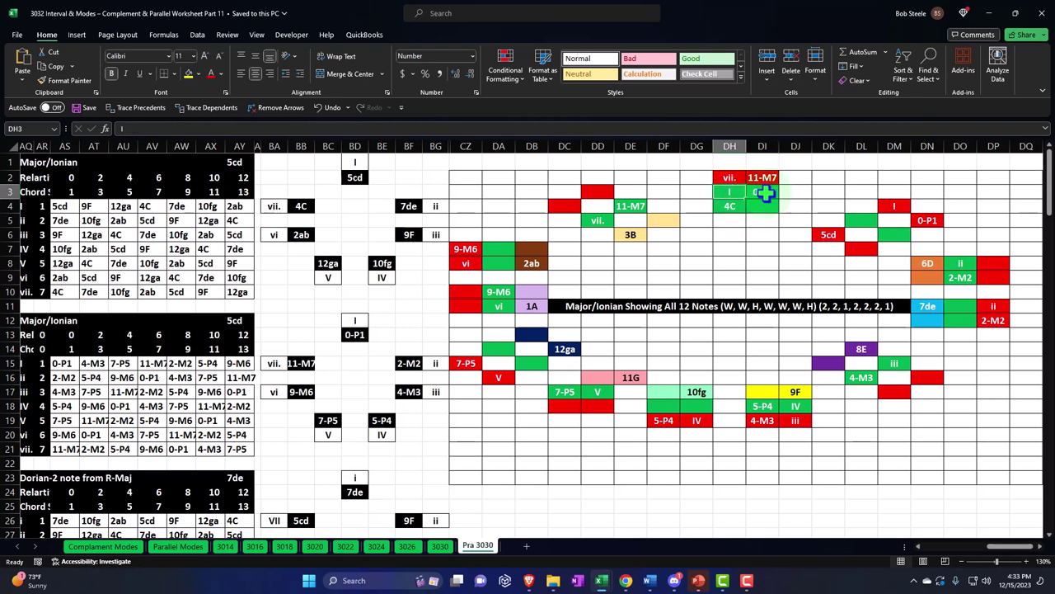
left_click(767, 196)
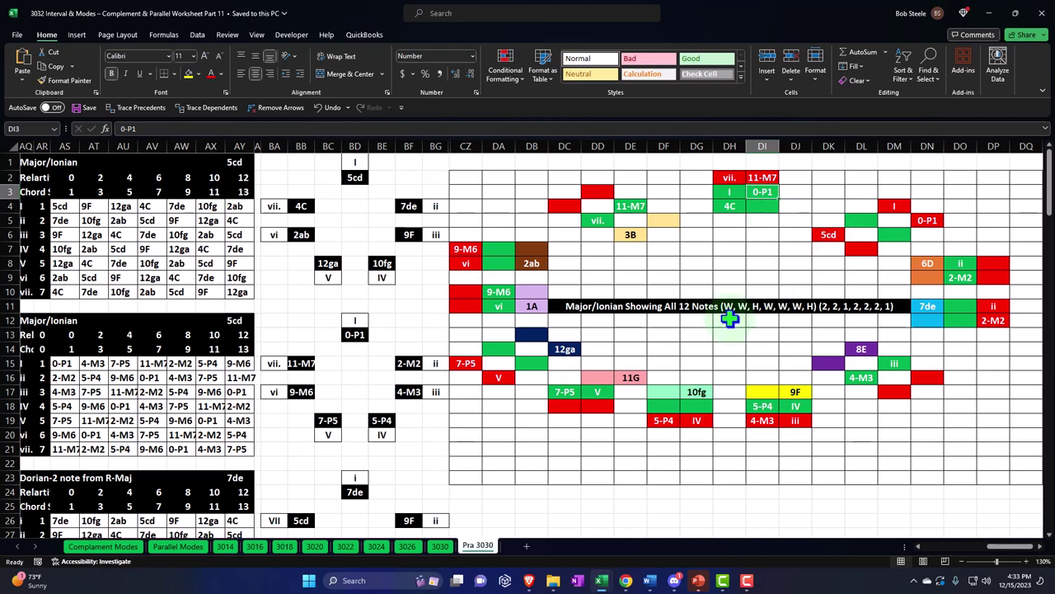
Step: Inspect the ii, iii, IV and V labels and the 5cd block around the grid
left_click(959, 262)
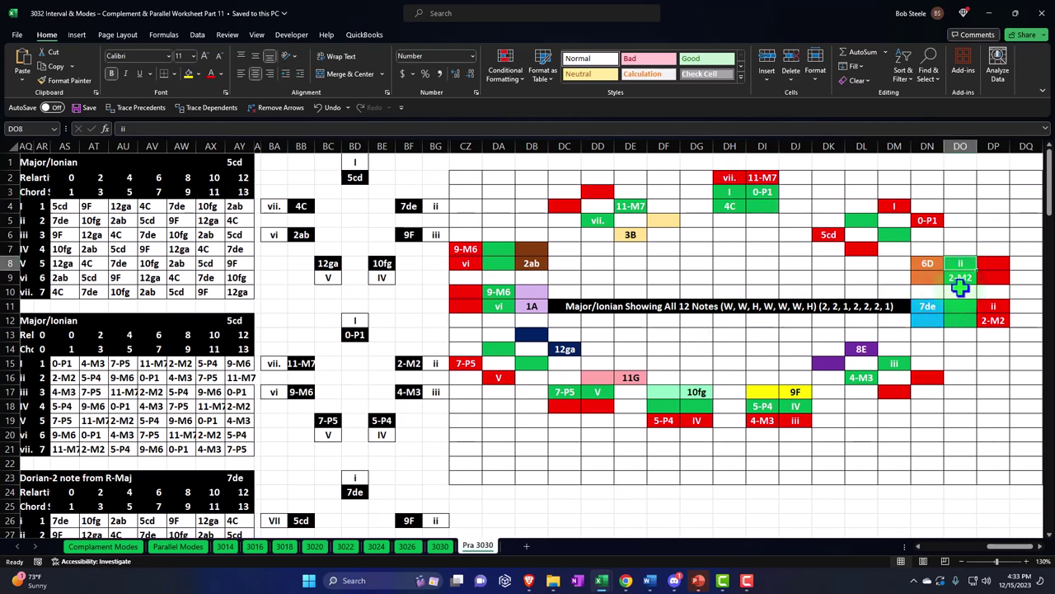
key("Return")
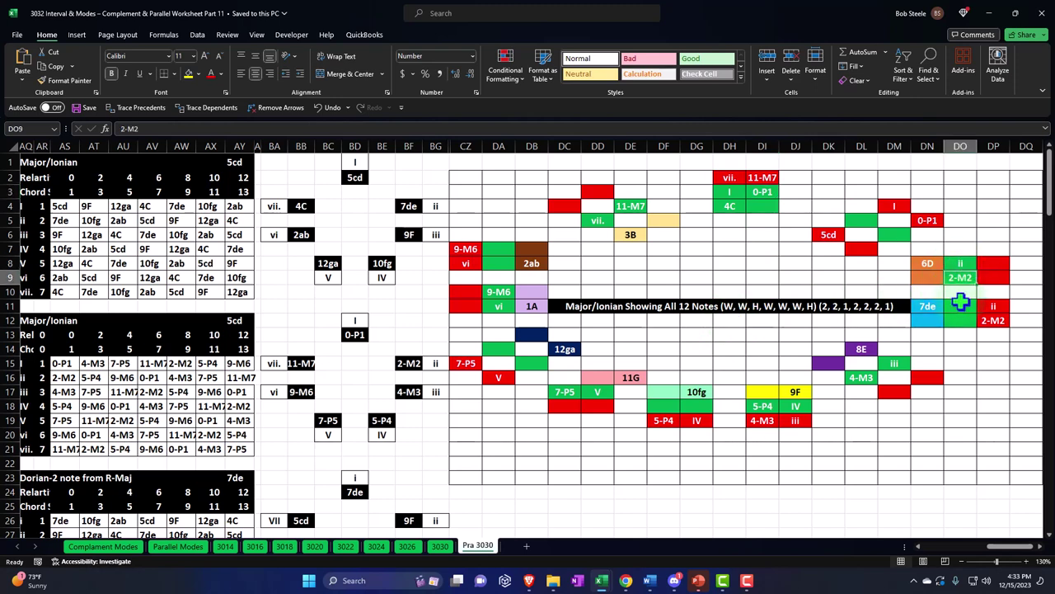
left_click(891, 363)
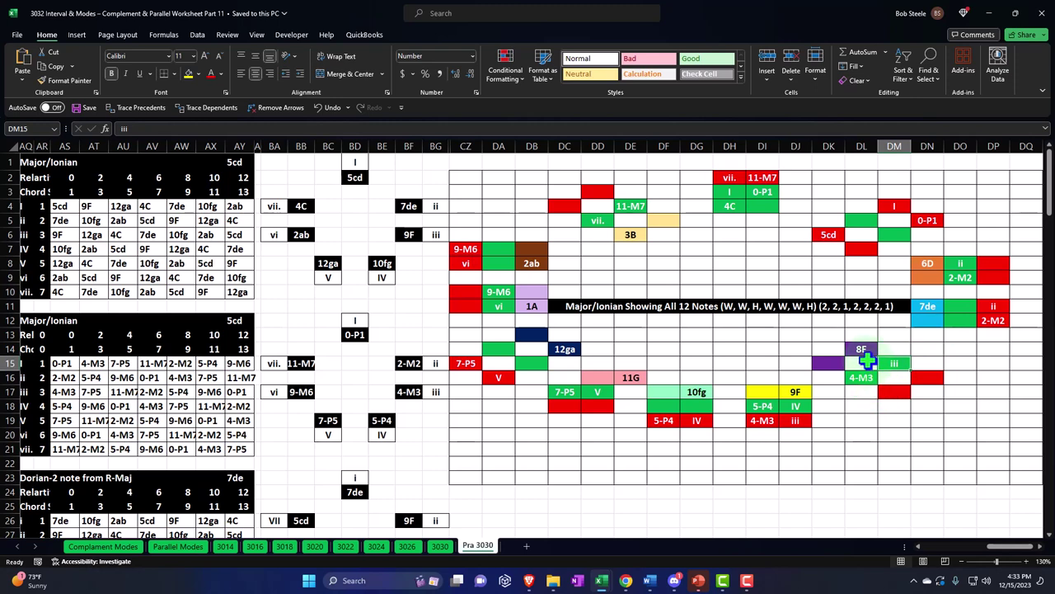
left_click(801, 402)
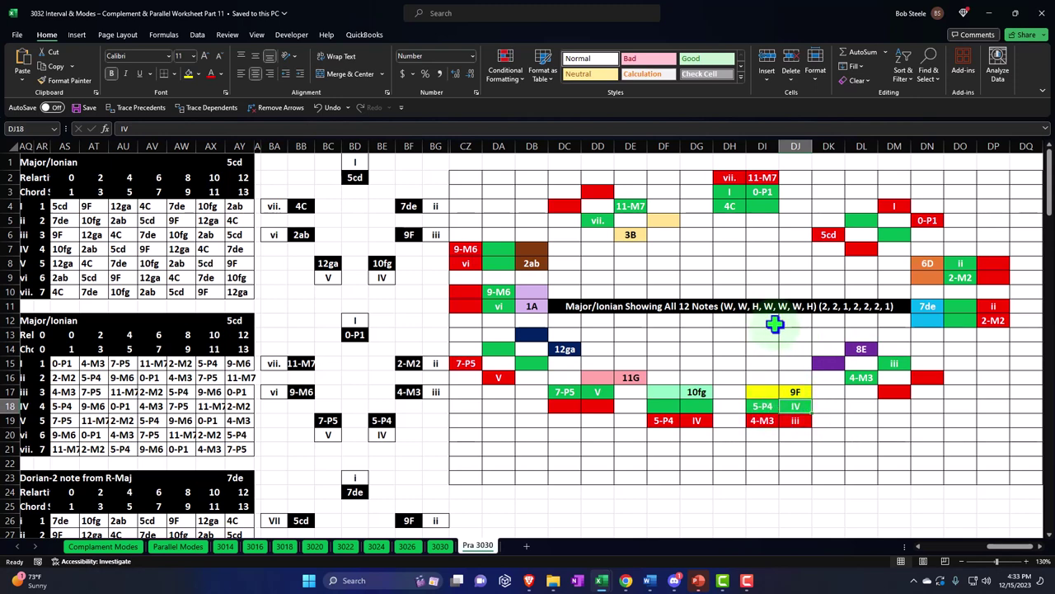
left_click(600, 391)
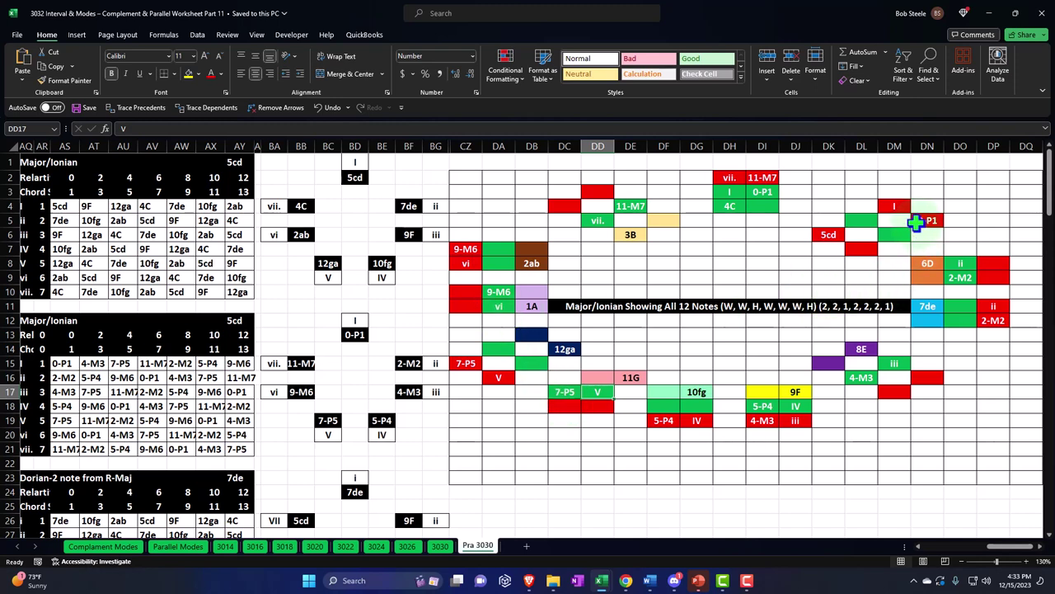
left_click_drag(828, 234, 849, 248)
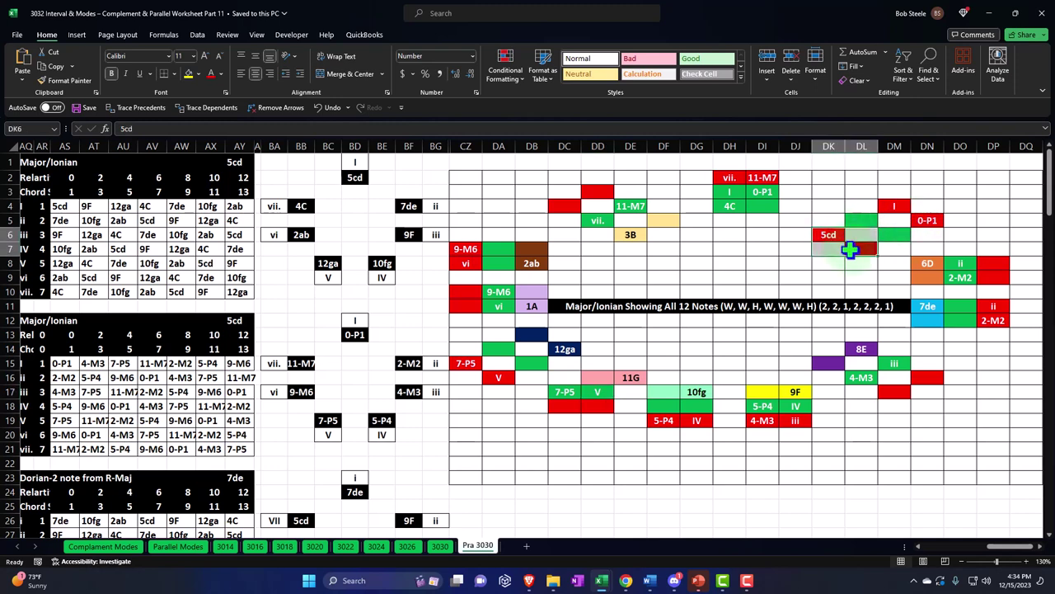
left_click(892, 207)
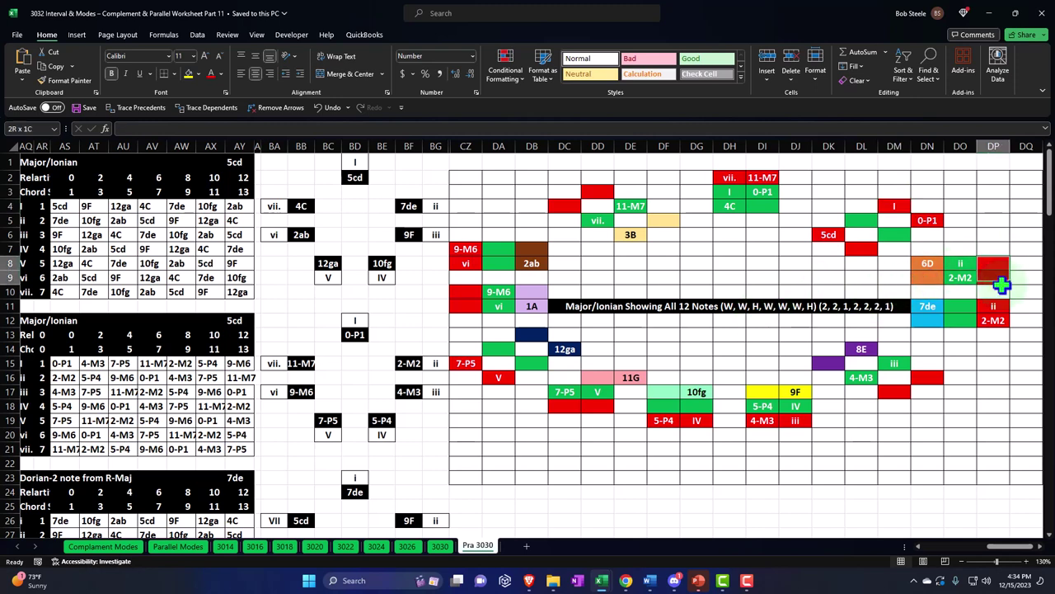
left_click_drag(994, 306, 989, 322)
Step: Check the iii label in DJ19, the ii label in DP11 and the 6D label in DN8
left_click(912, 388)
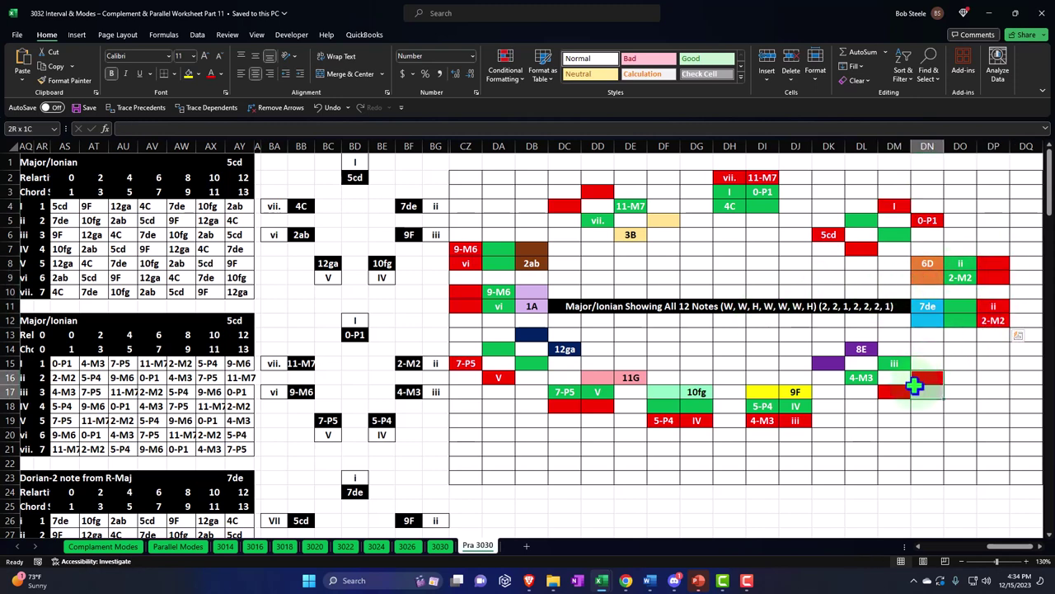
left_click(793, 421)
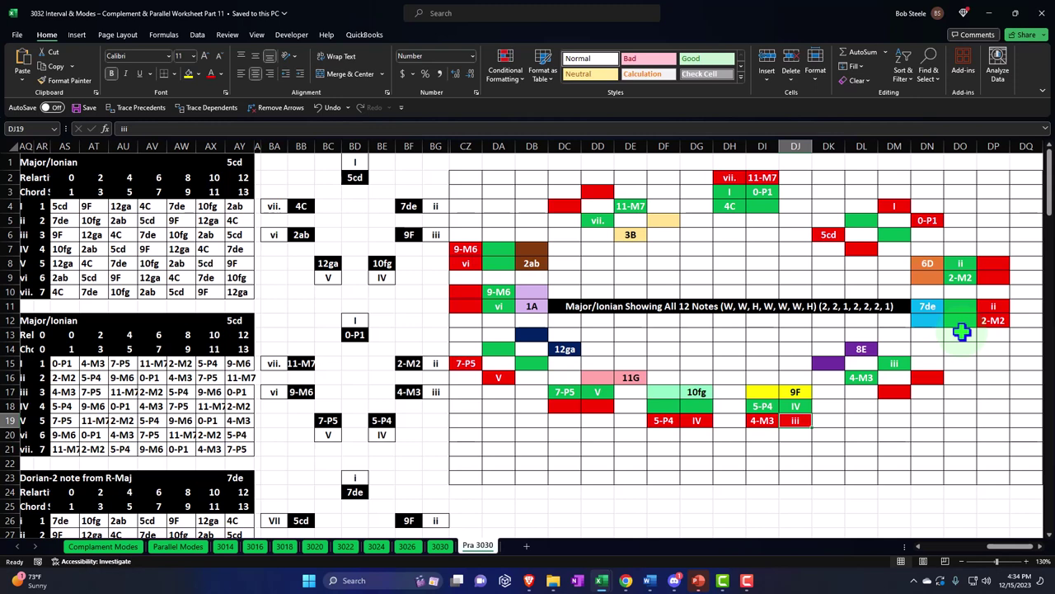
left_click(967, 268)
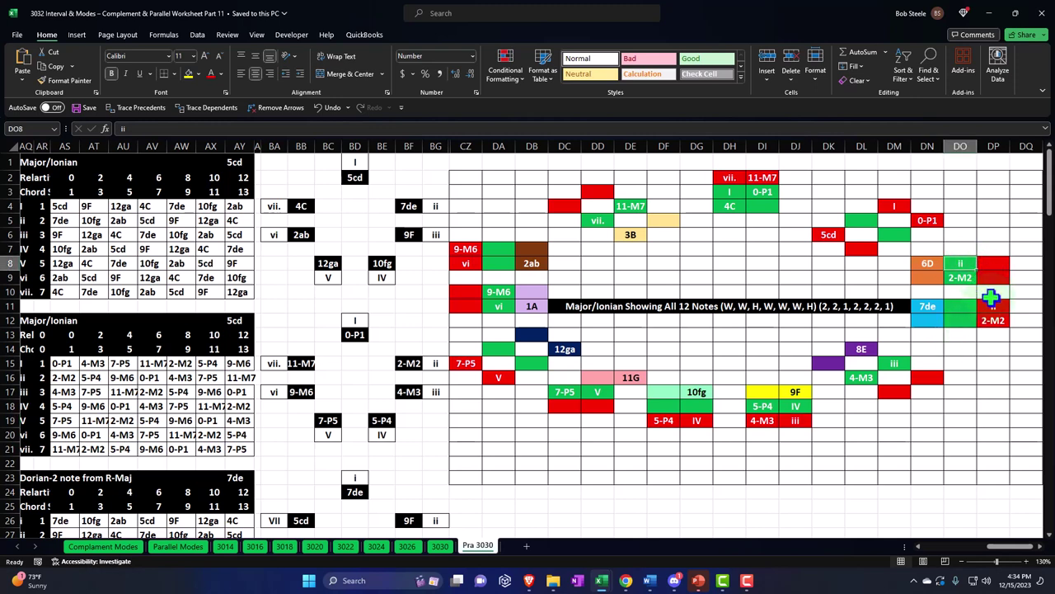
left_click(993, 302)
left_click(792, 422)
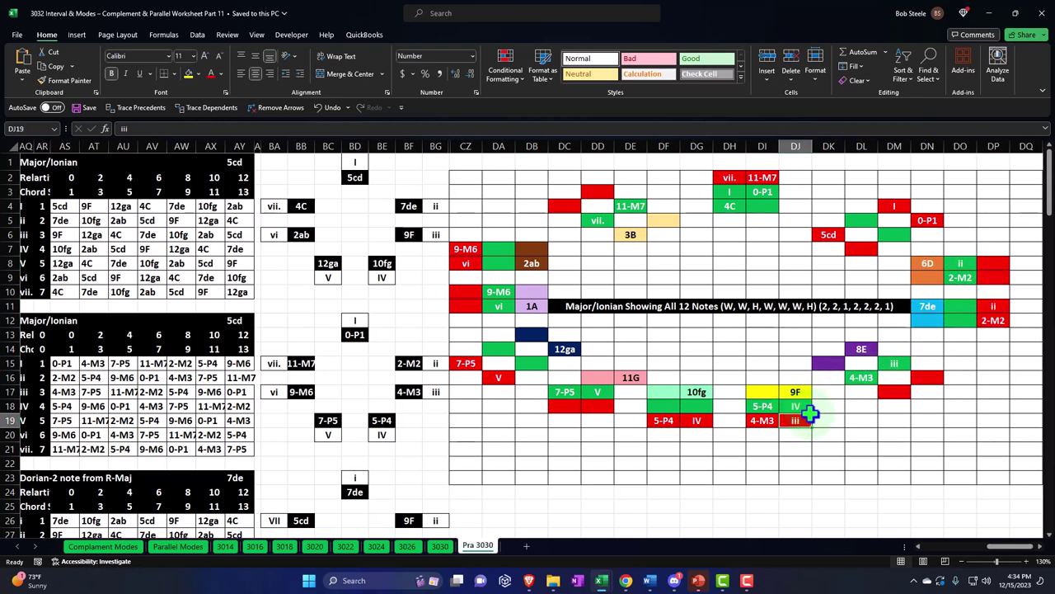
left_click(907, 352)
left_click(794, 421)
left_click(930, 262)
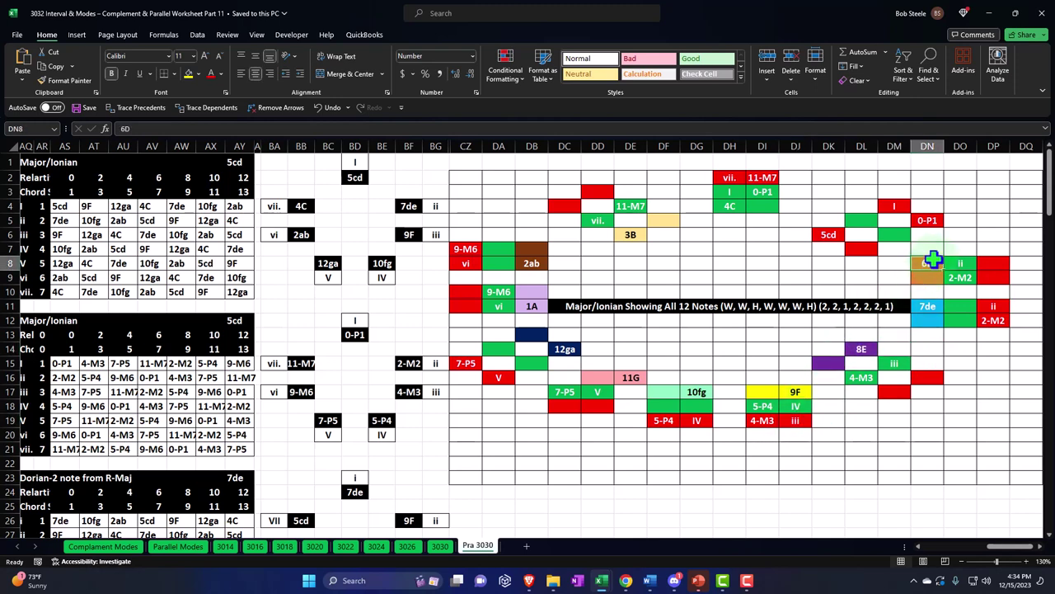
Step: Unhide the columns between BG and CZ and scroll right to the coloured grid
left_click_drag(441, 141, 462, 206)
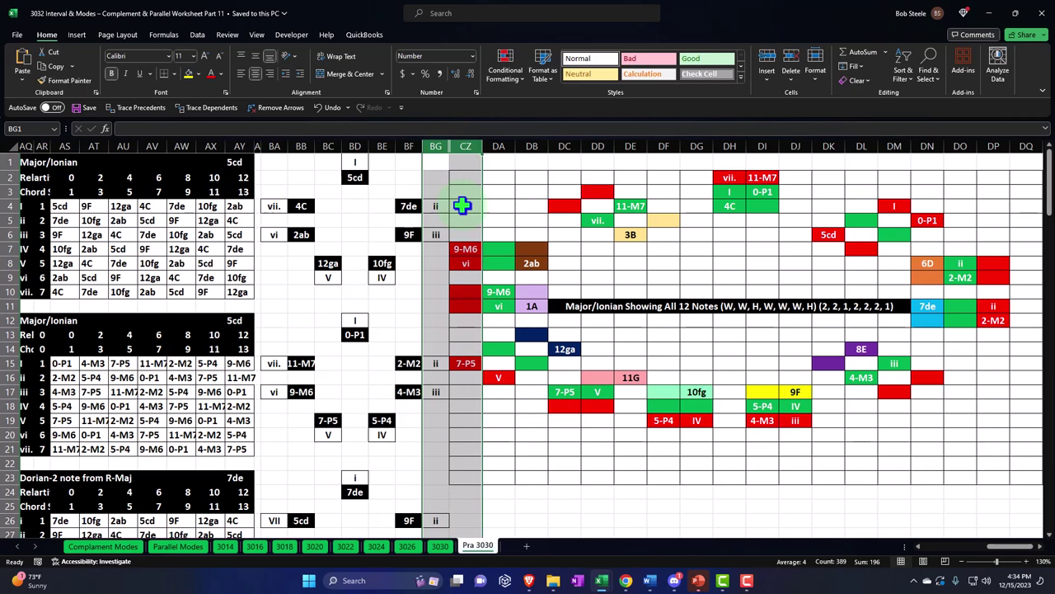
right_click(463, 206)
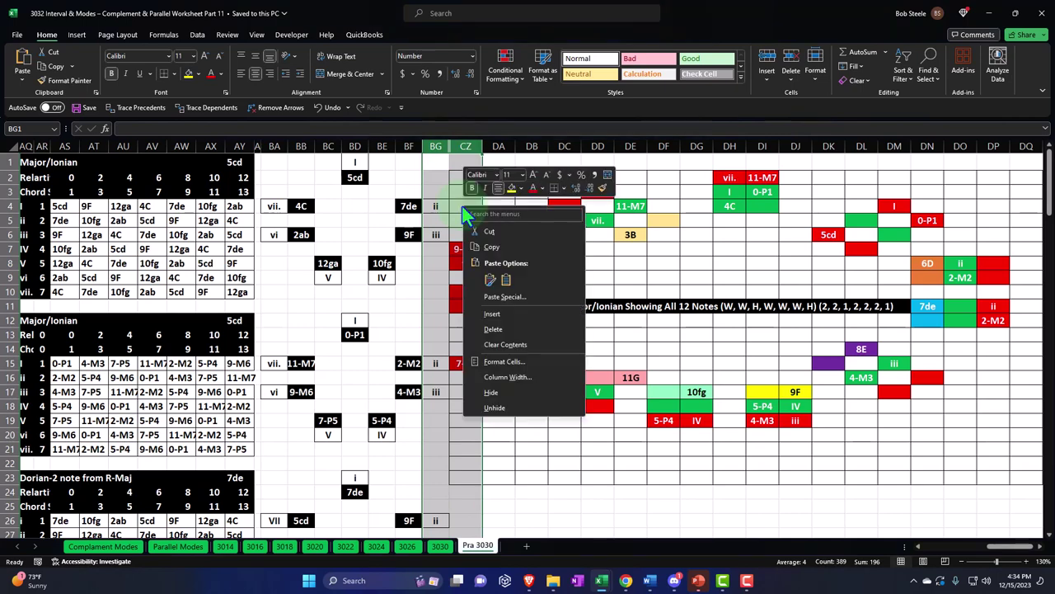
left_click(494, 407)
left_click(804, 334)
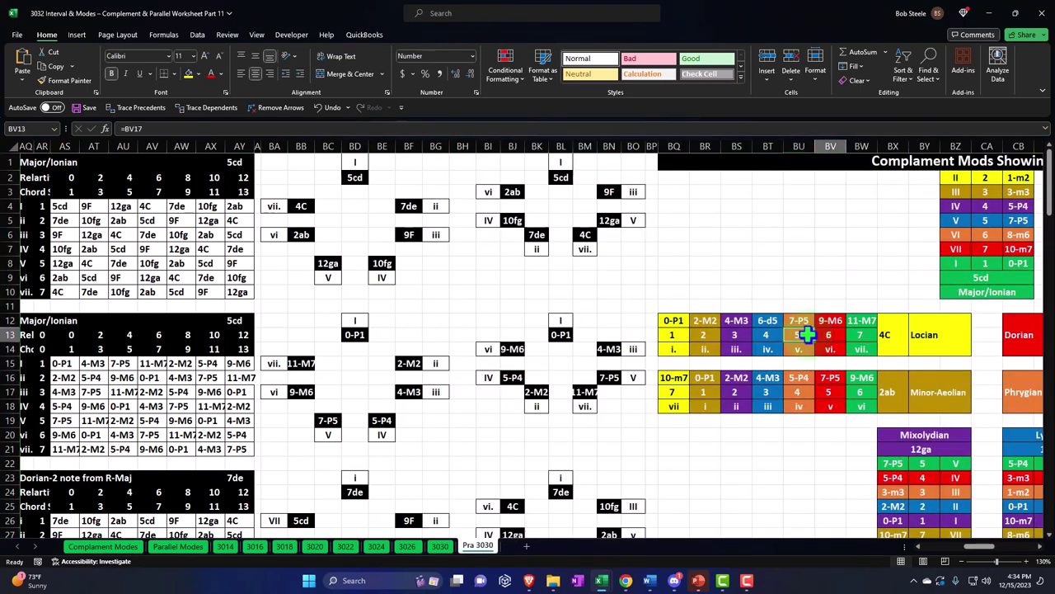
key("Right")
key("Right")
key("Right")
key("Right")
key("Right")
key("Right")
key("Right")
key("Right")
key("Right")
key("Right")
key("Right")
key("Right")
key("Right")
key("Right")
key("Right")
key("Right")
key("Right")
key("Right")
key("Right")
key("Right")
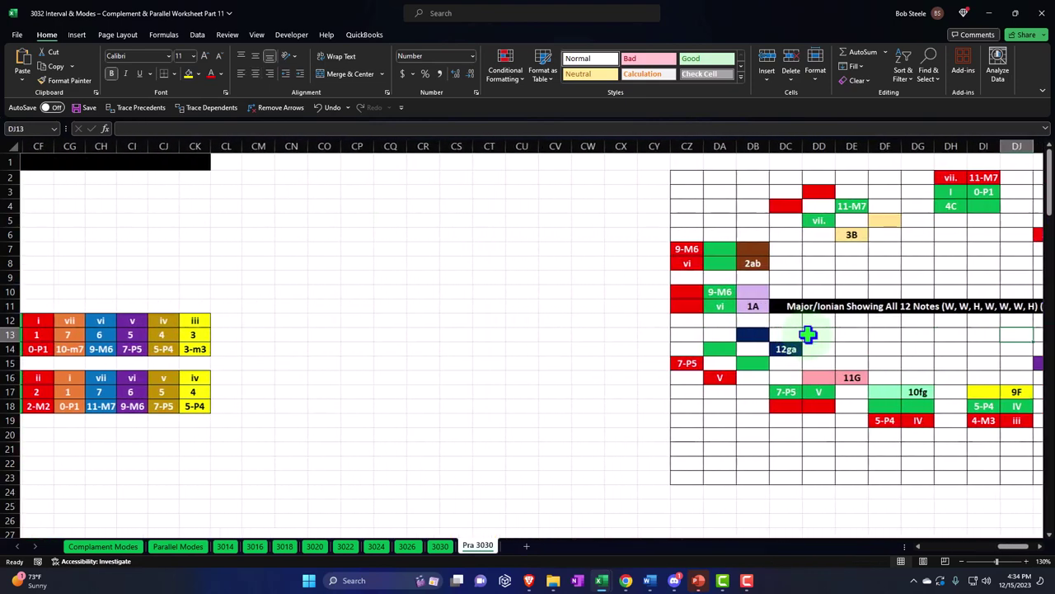
key("Right")
key("Right")
key("Right")
key("Right")
key("Right")
key("Right")
key("Right")
key("Right")
key("Right")
key("Right")
key("Right")
key("Right")
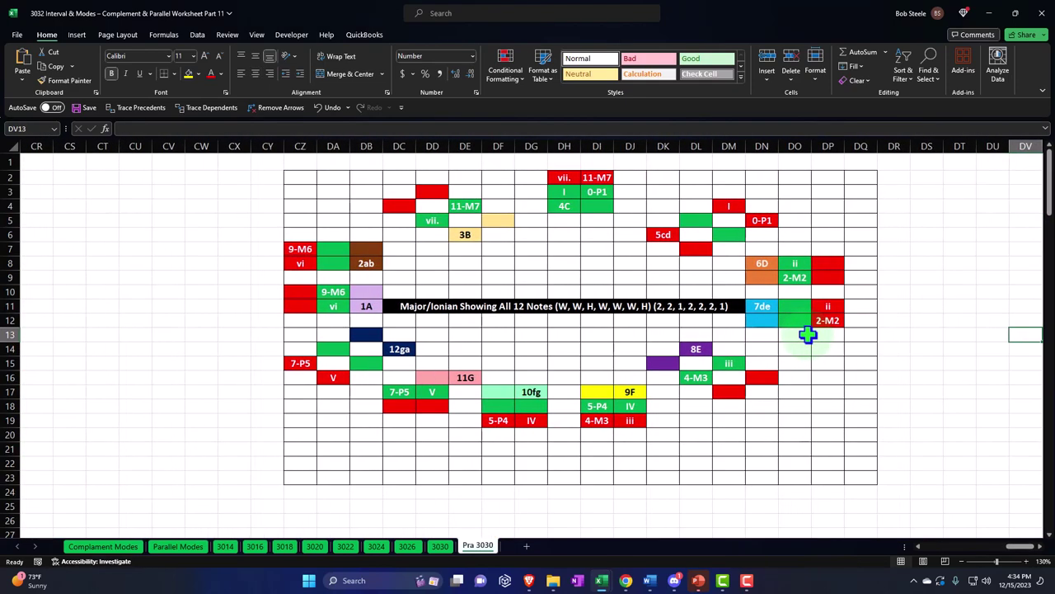
Step: Copy the 6D cell DN8's orange formatting onto DQ8:DQ9
left_click(858, 266)
left_click(752, 265)
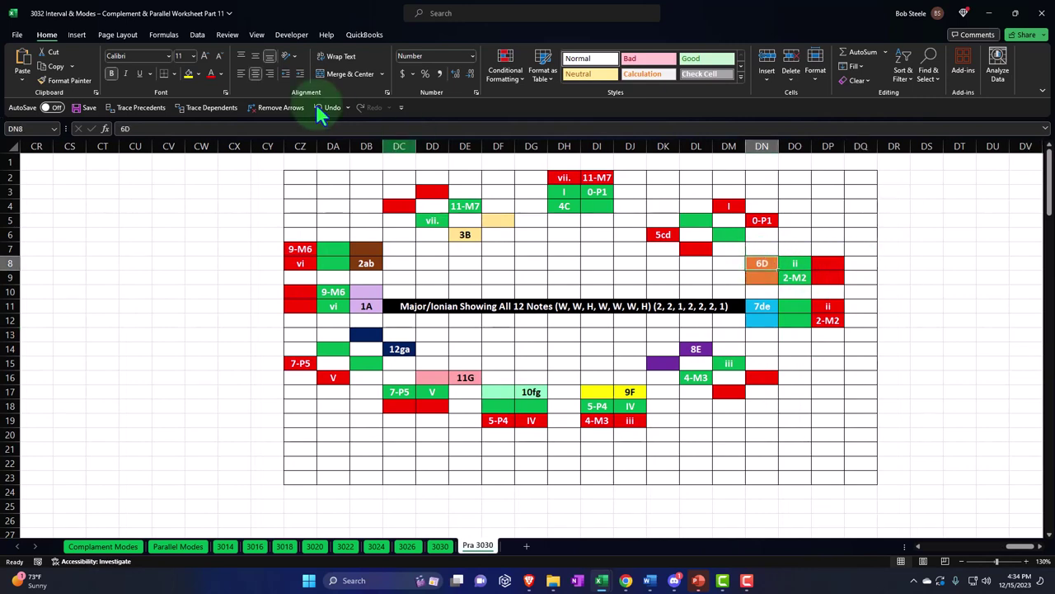
left_click(70, 81)
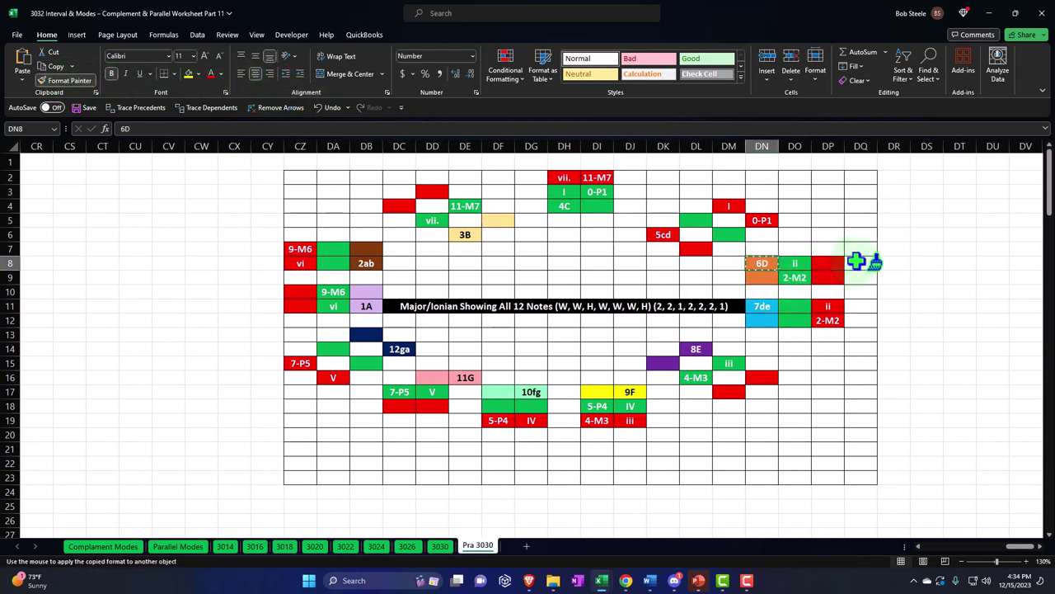
left_click_drag(858, 264, 858, 278)
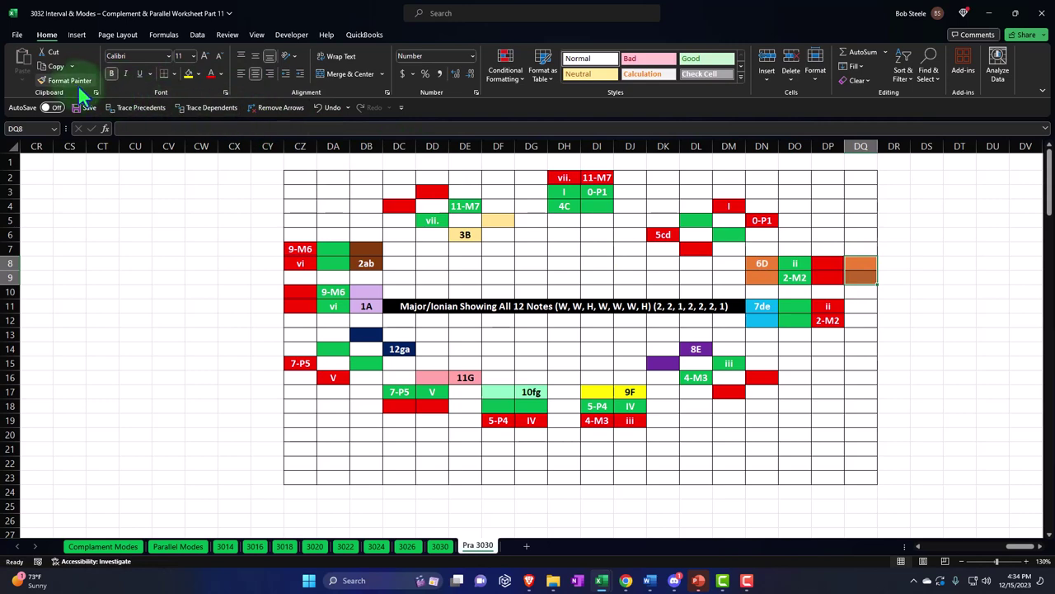
Step: Paint DQ11:DQ12 and DO16 orange, undo, then restore DQ11:DQ12's fill
left_click(71, 79)
left_click(860, 305)
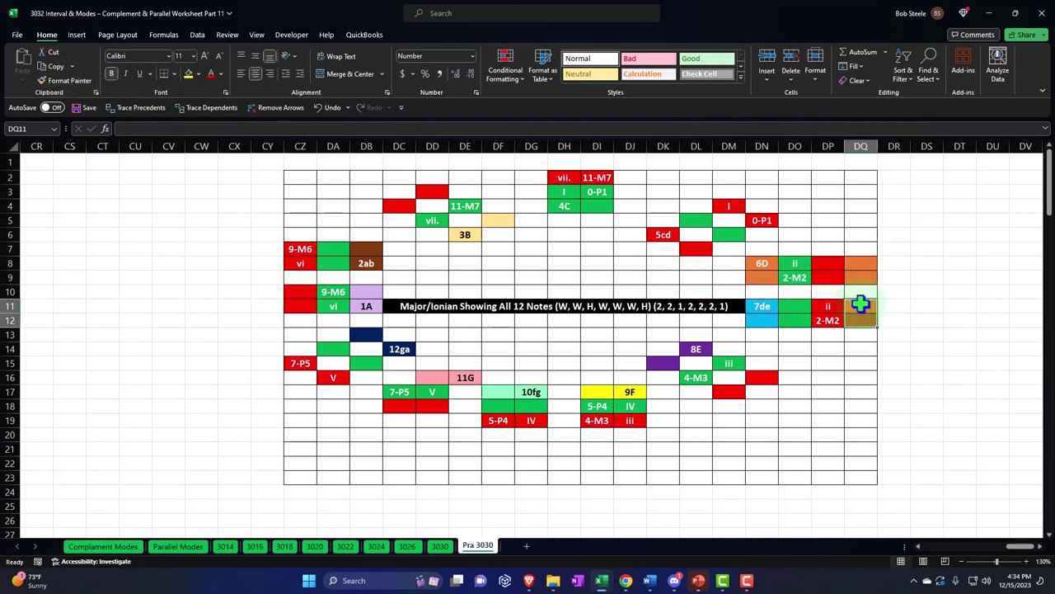
left_click(70, 81)
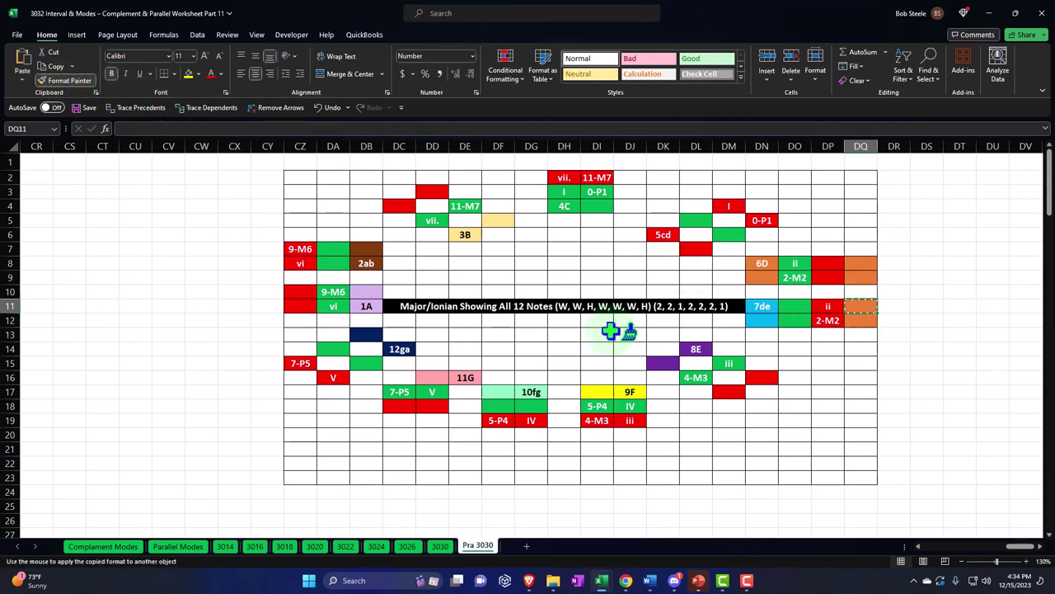
left_click(794, 377)
left_click(768, 405)
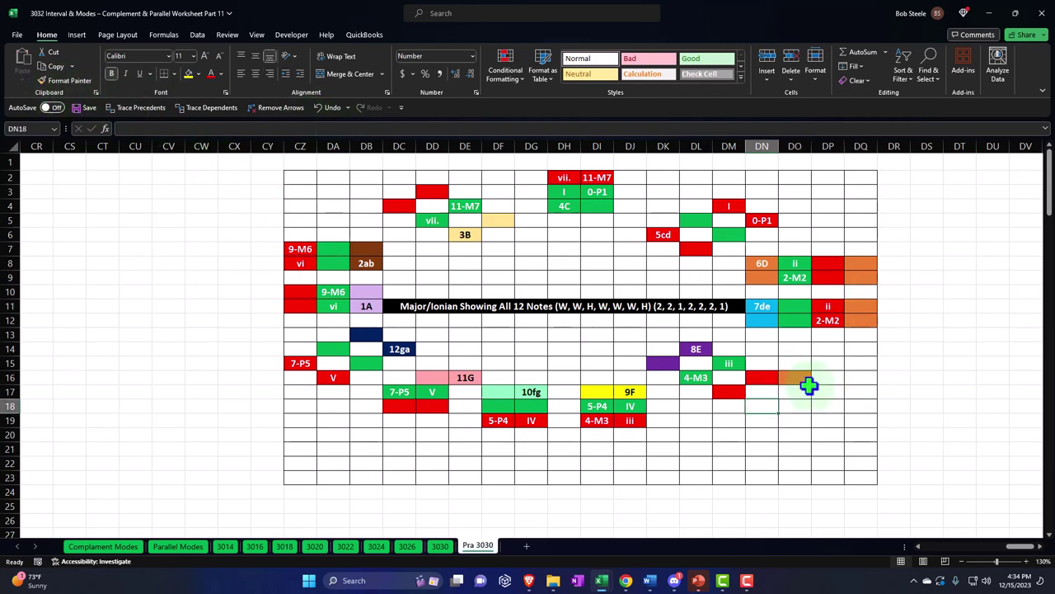
left_click(326, 110)
left_click(326, 110)
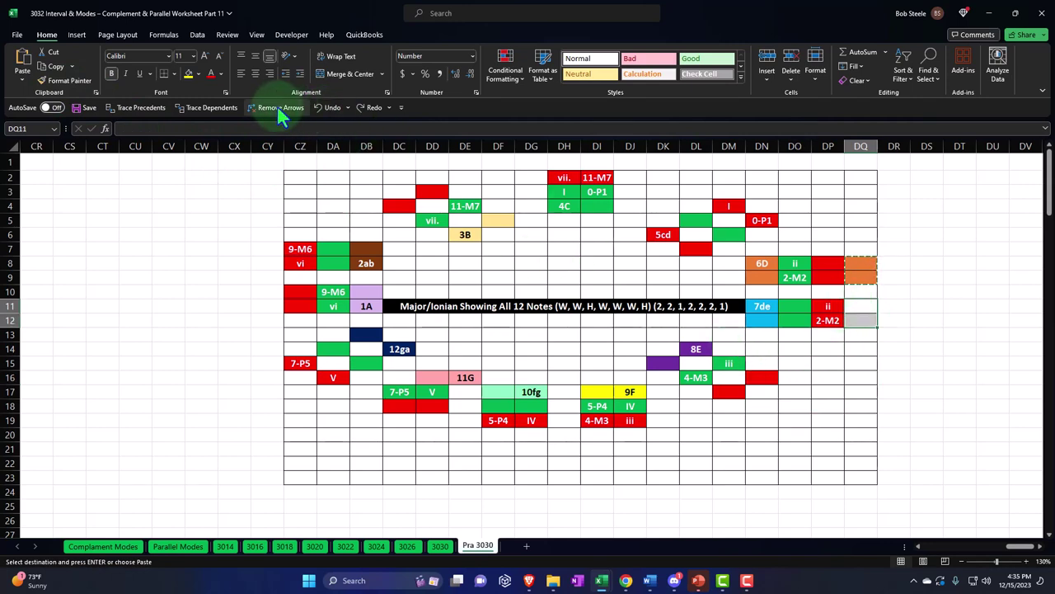
left_click(360, 107)
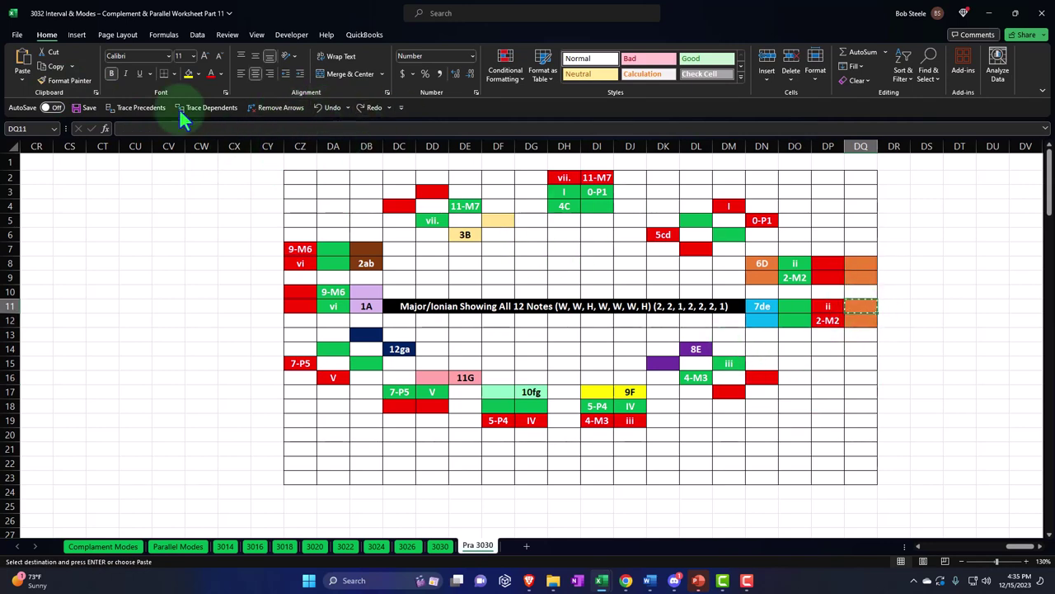
Step: Paint DO17, DN18 and DI20:DJ20 orange with Format Painter
left_click(61, 80)
left_click(795, 391)
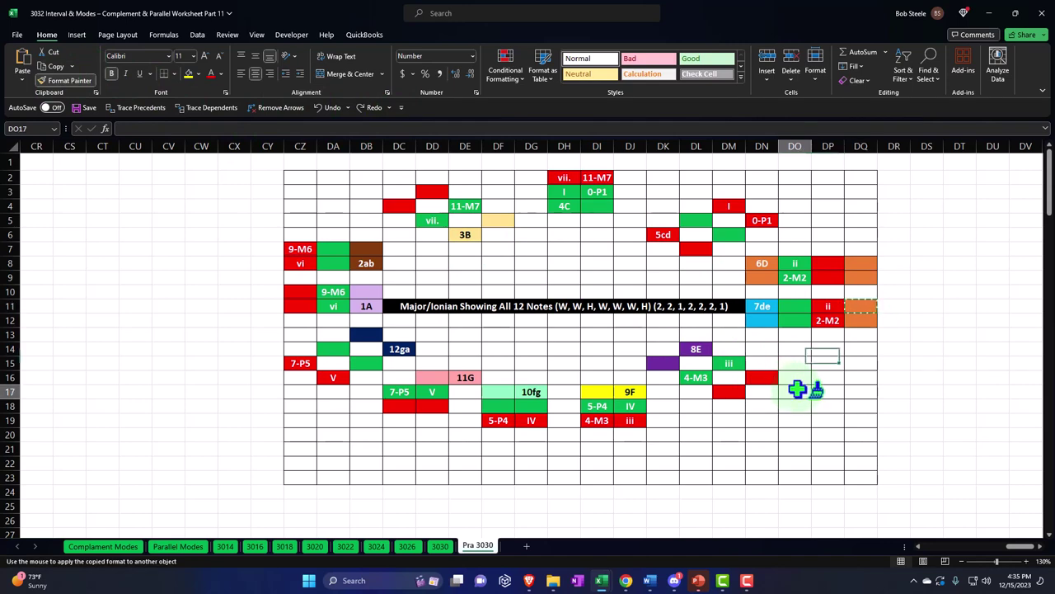
left_click(62, 80)
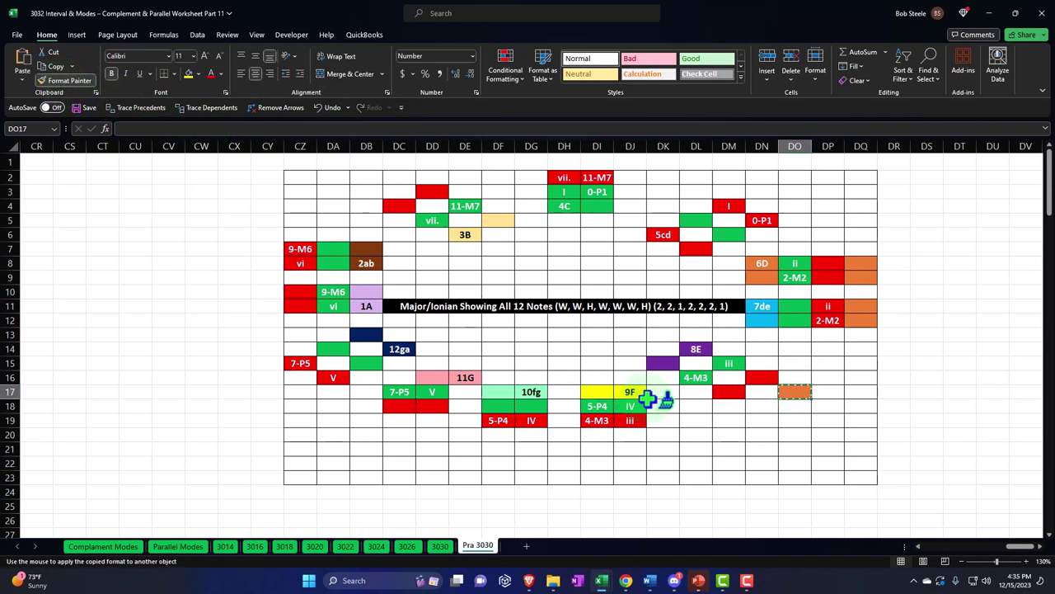
left_click(762, 406)
left_click(66, 80)
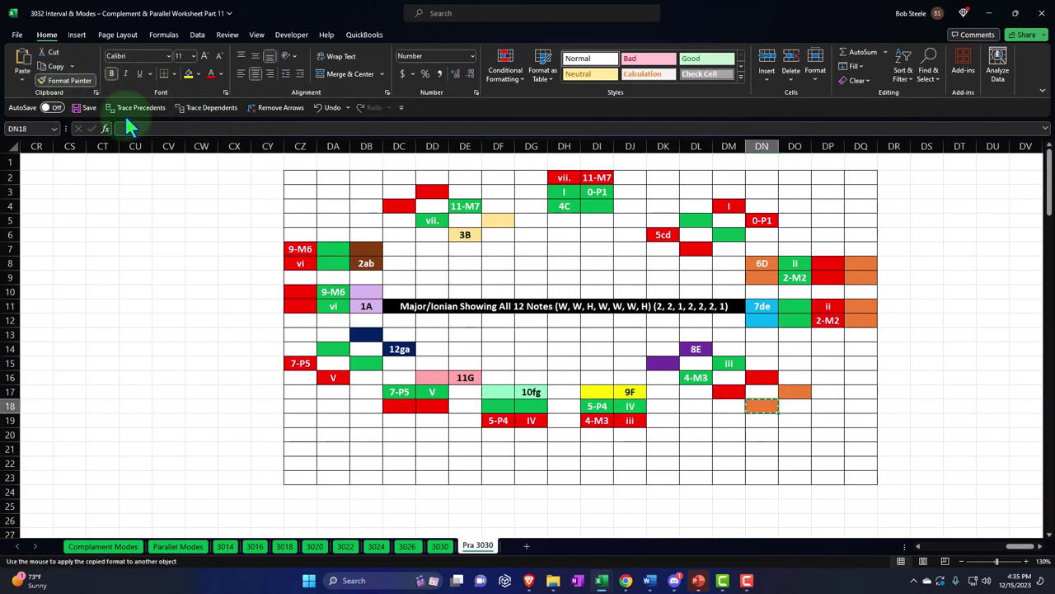
left_click_drag(608, 435, 622, 434)
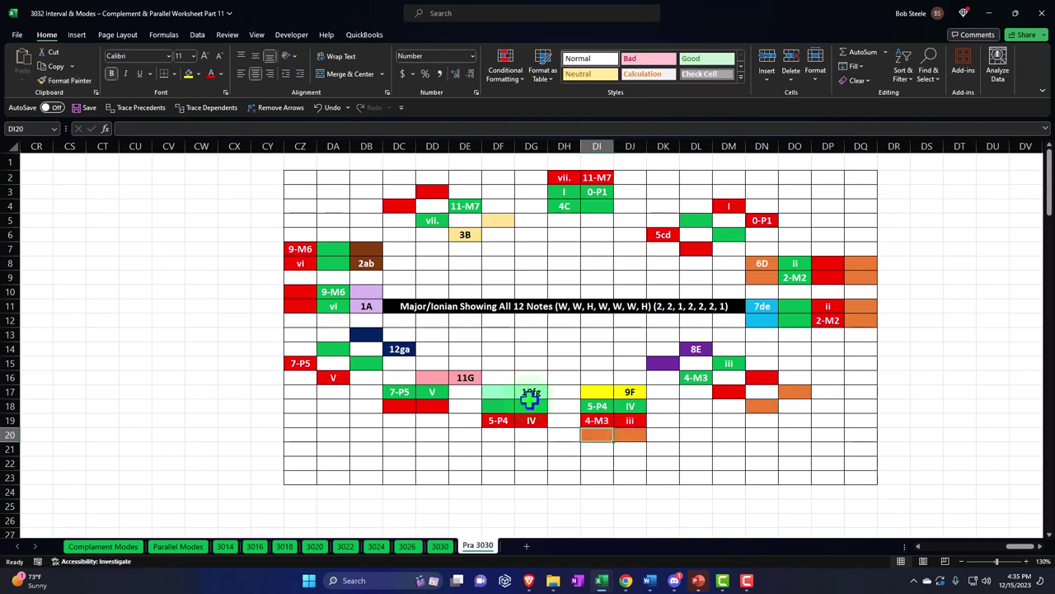
Step: Paint DF20:DG20, DC19:DD19 and CZ17 orange
left_click(61, 80)
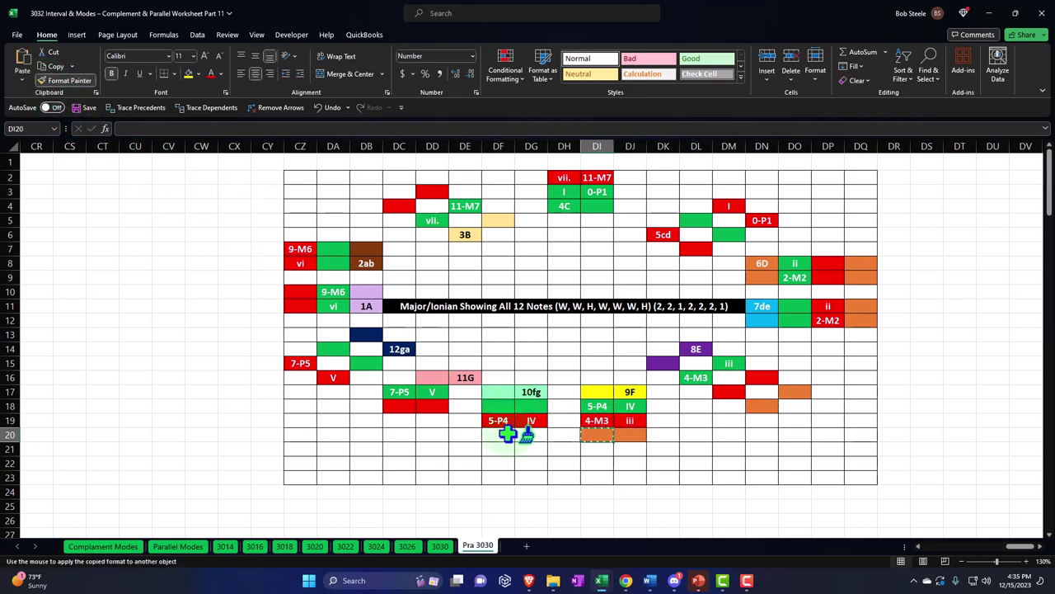
left_click_drag(518, 433, 503, 435)
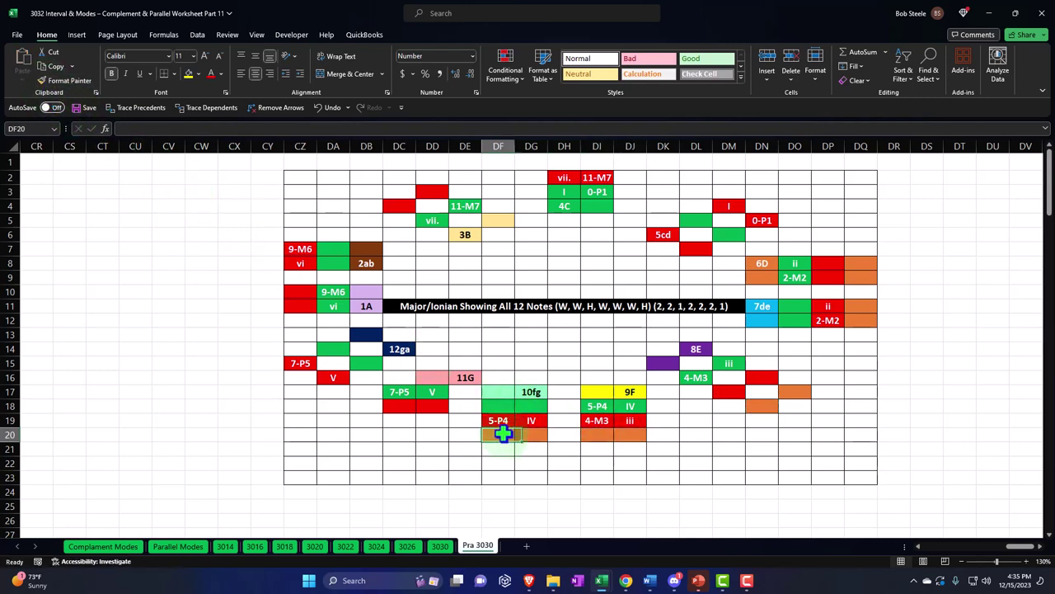
left_click(63, 80)
left_click_drag(403, 417, 431, 419)
left_click(412, 419)
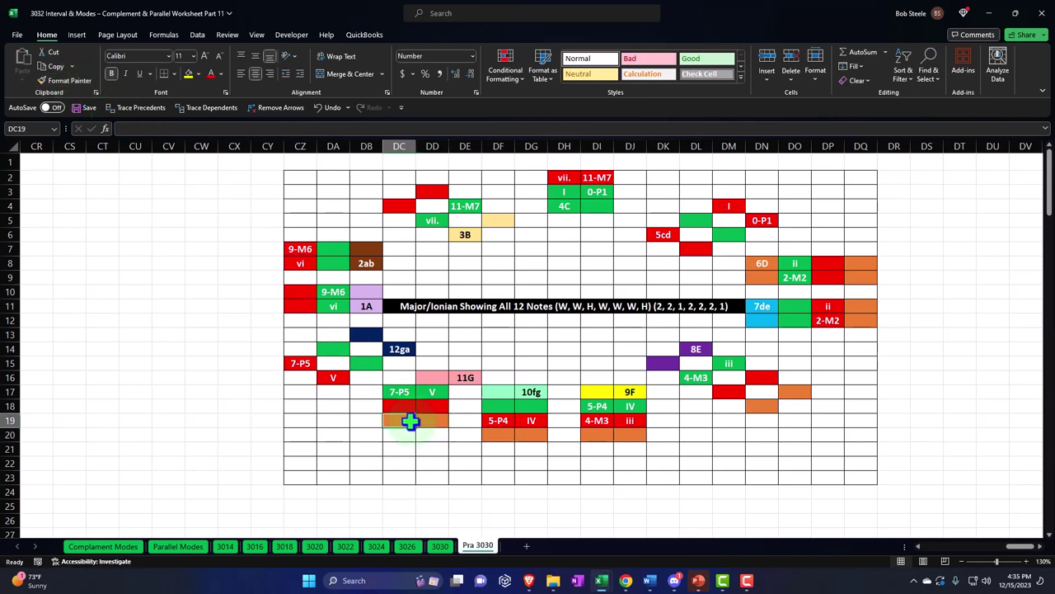
left_click(55, 80)
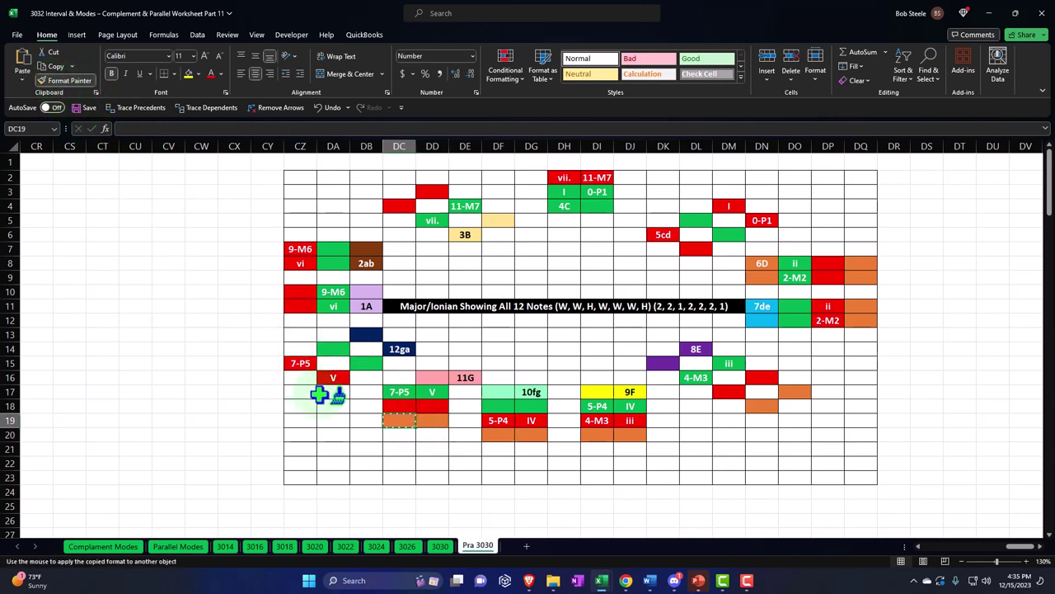
left_click(304, 391)
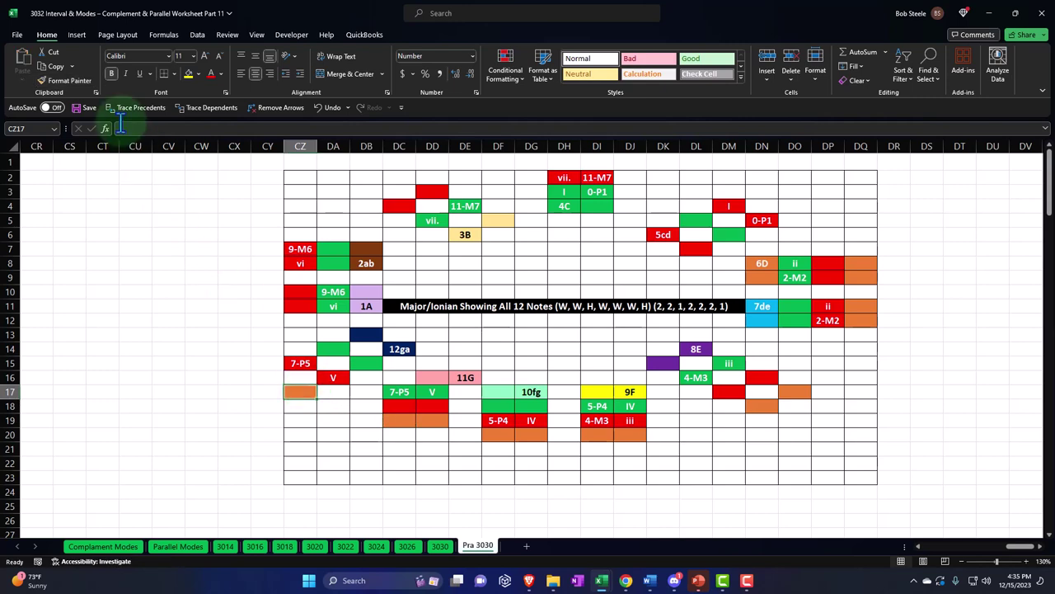
Step: Paint CY16, CY10:CY11 and CY7:CY8 orange along the left edge
left_click(64, 80)
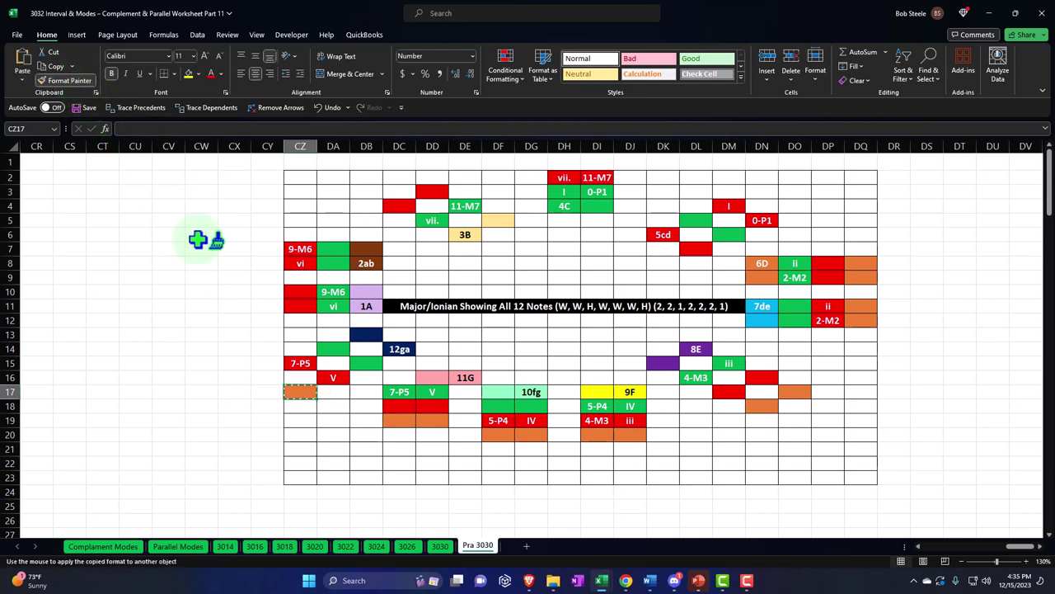
left_click(264, 375)
left_click(58, 81)
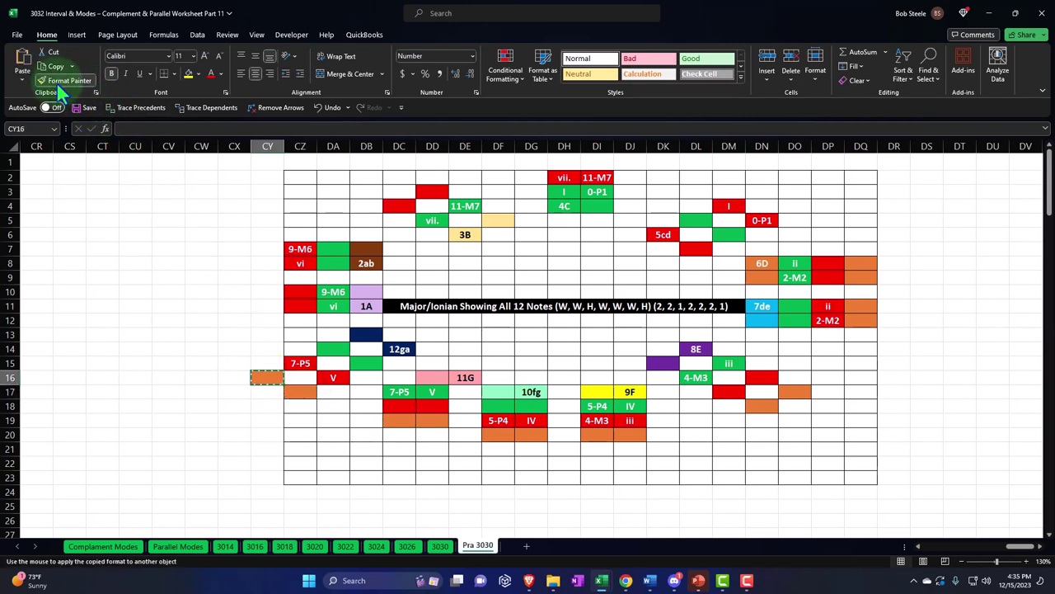
left_click_drag(271, 296, 268, 305)
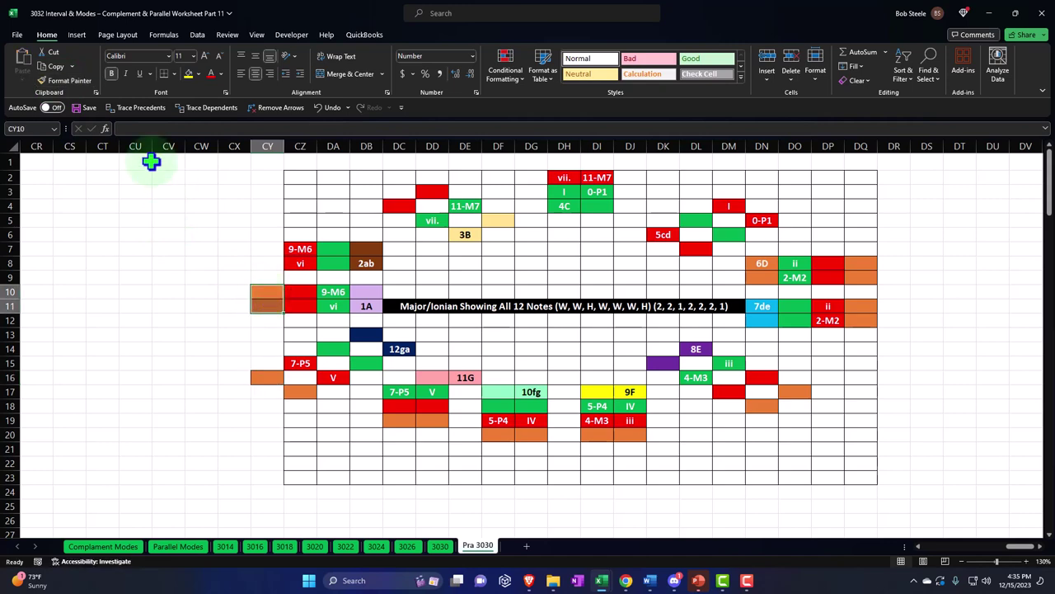
left_click(61, 80)
left_click_drag(270, 247, 268, 260)
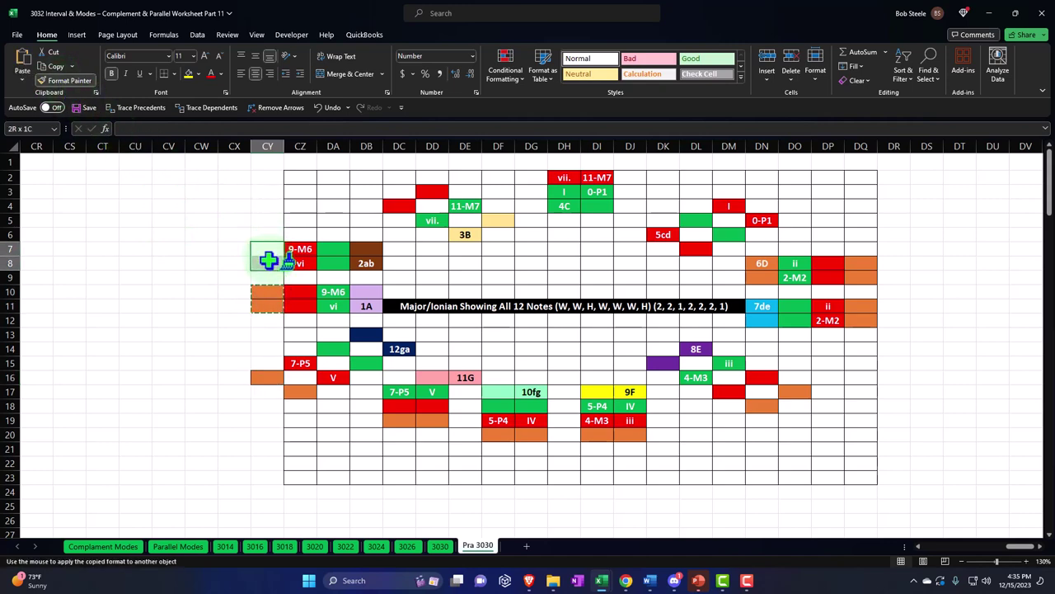
left_click(259, 249)
Step: Paint DC2 and DB4 orange
left_click(65, 80)
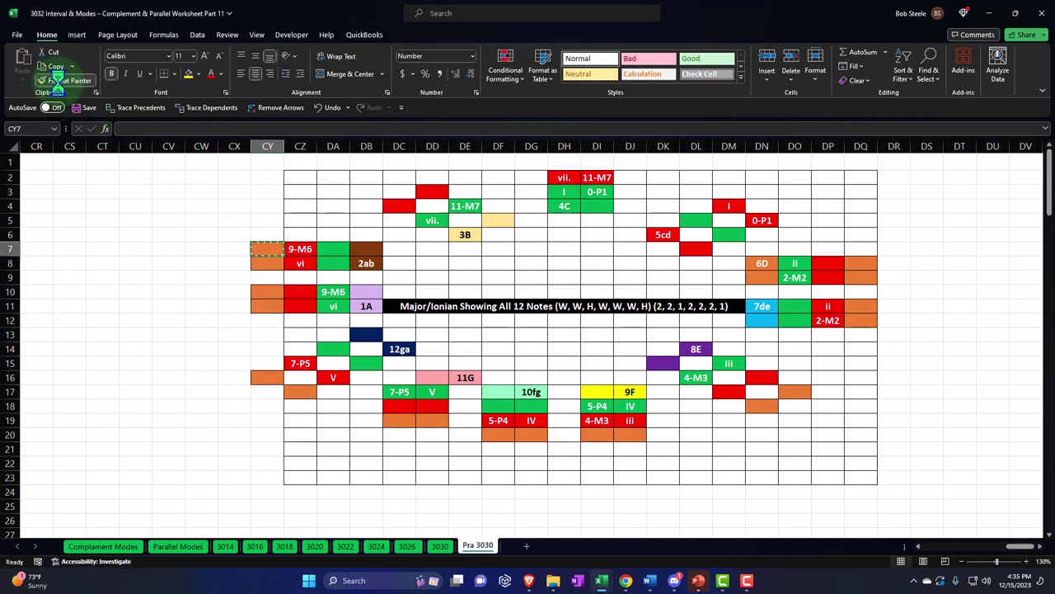
left_click(396, 177)
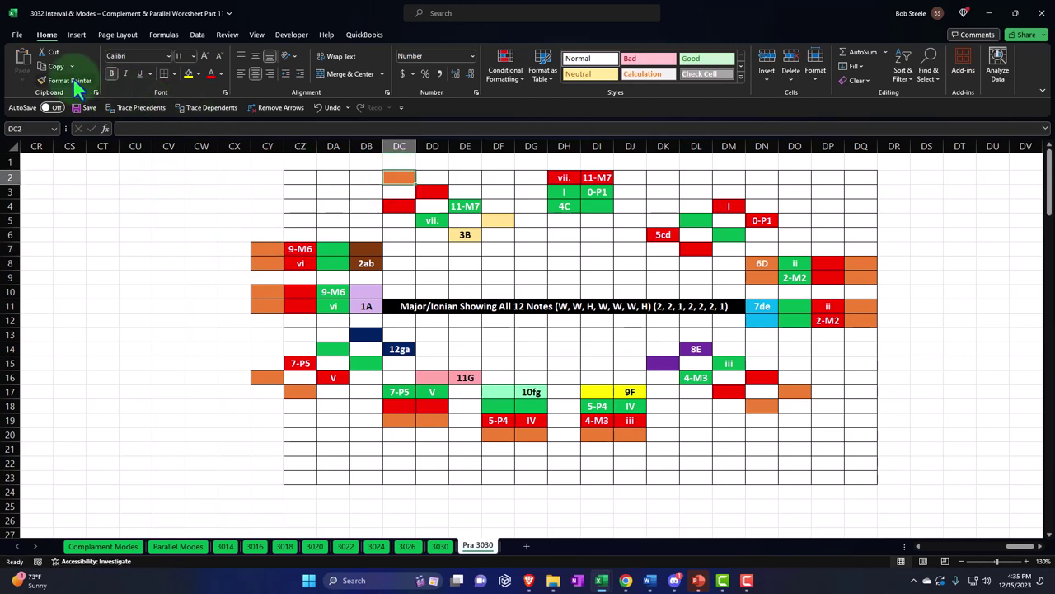
left_click(72, 77)
left_click(370, 205)
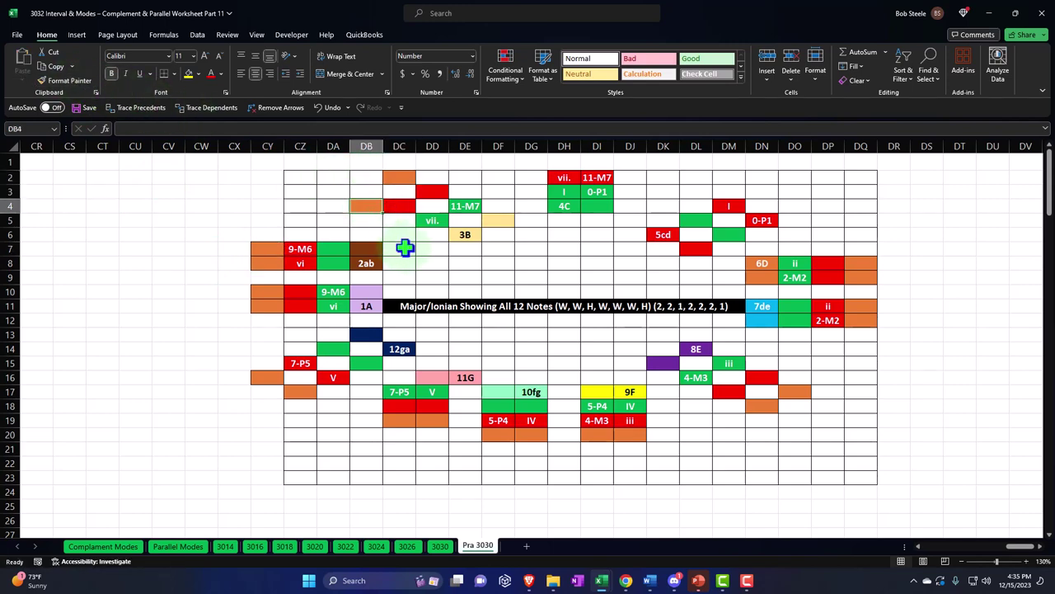
Step: Paint DH1:DI1, DN3 and DO4 orange along the top edge
left_click(396, 182)
left_click(66, 83)
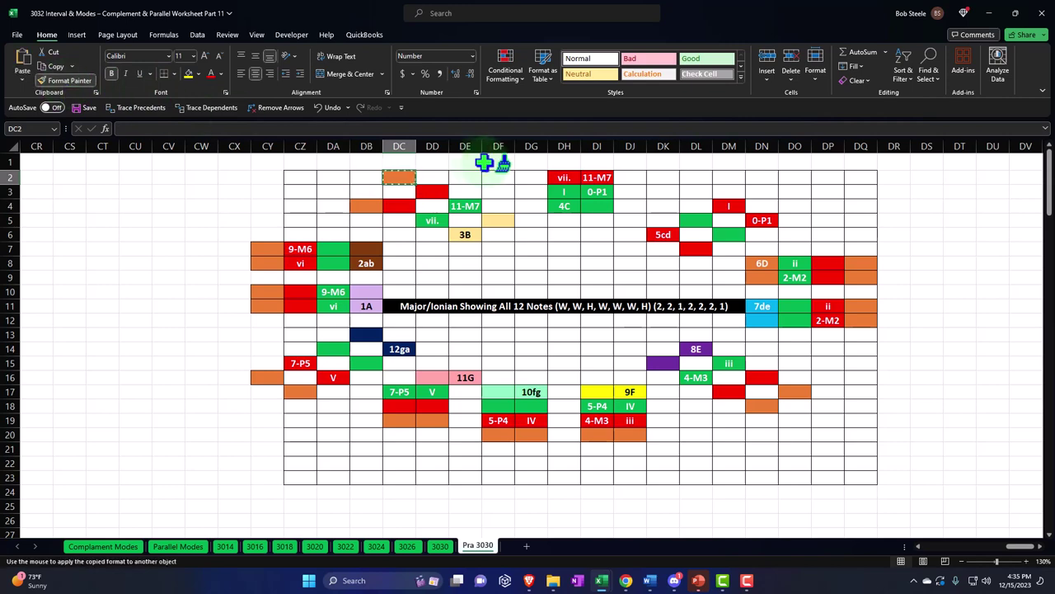
left_click_drag(561, 160, 587, 159)
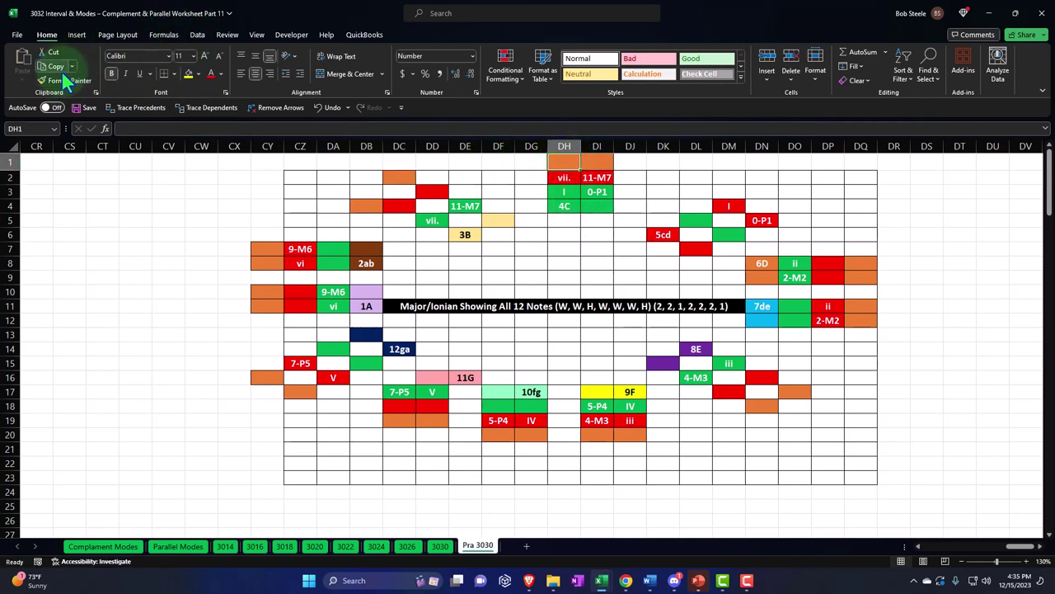
left_click(65, 80)
left_click(760, 191)
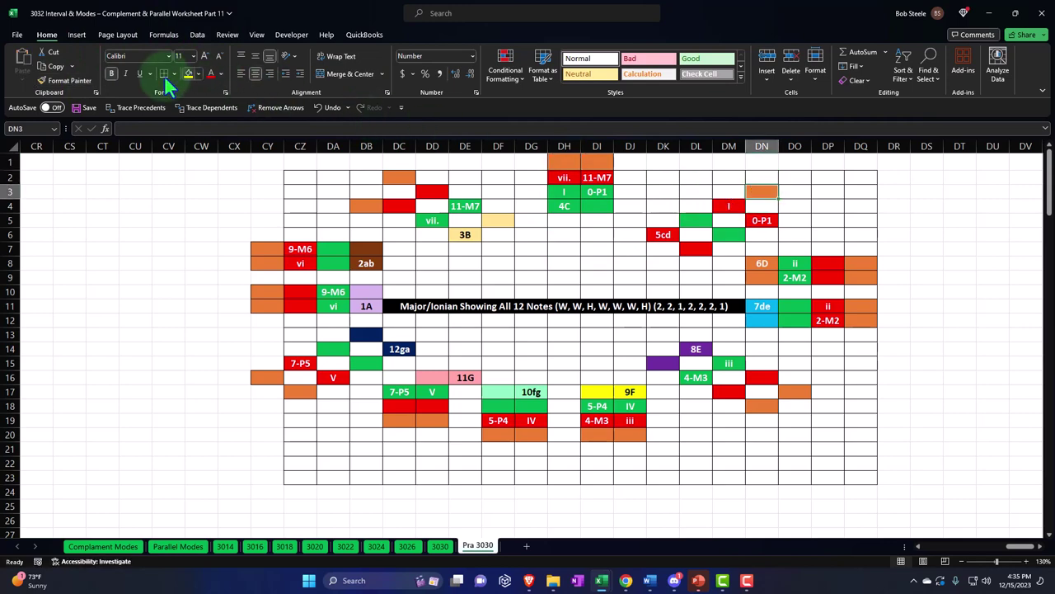
left_click(80, 80)
left_click(794, 206)
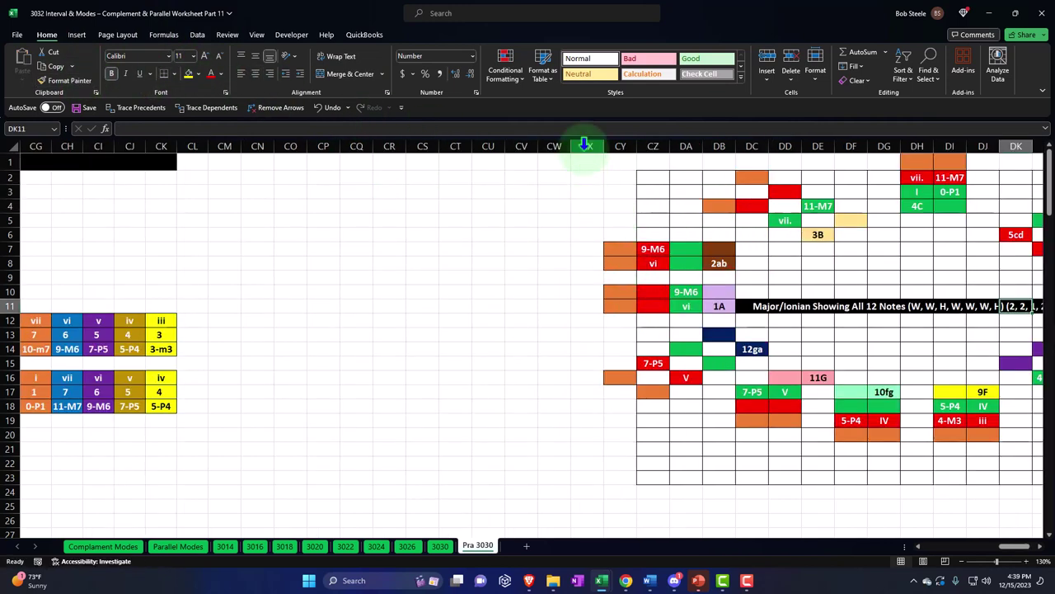
Step: Hide columns BH through CX, then move left along rows 9 and 2 to check the grid
left_click(585, 146)
left_click_drag(586, 146, 196, 207)
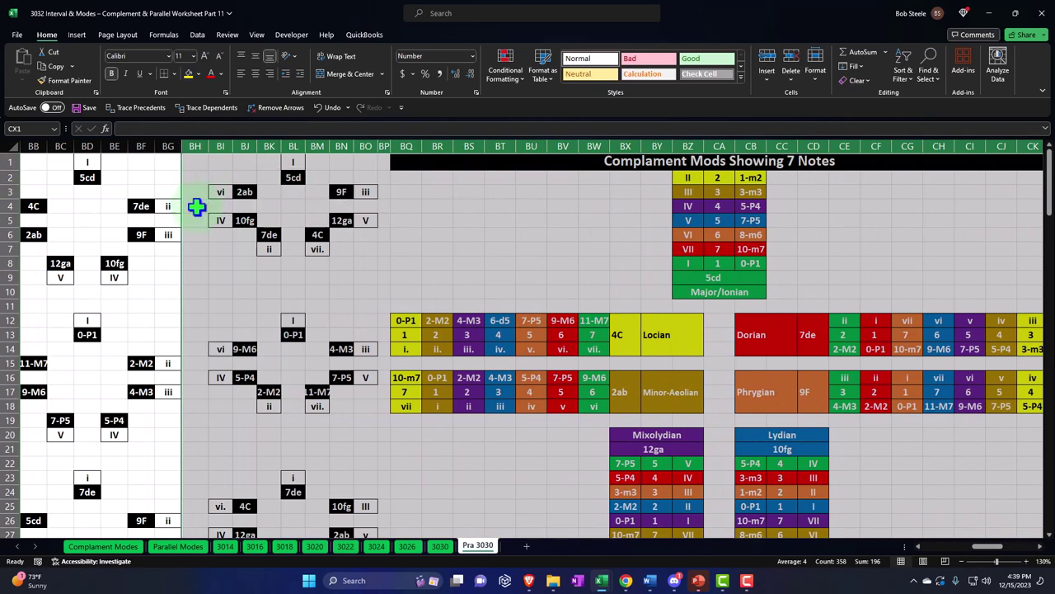
right_click(196, 207)
left_click(235, 389)
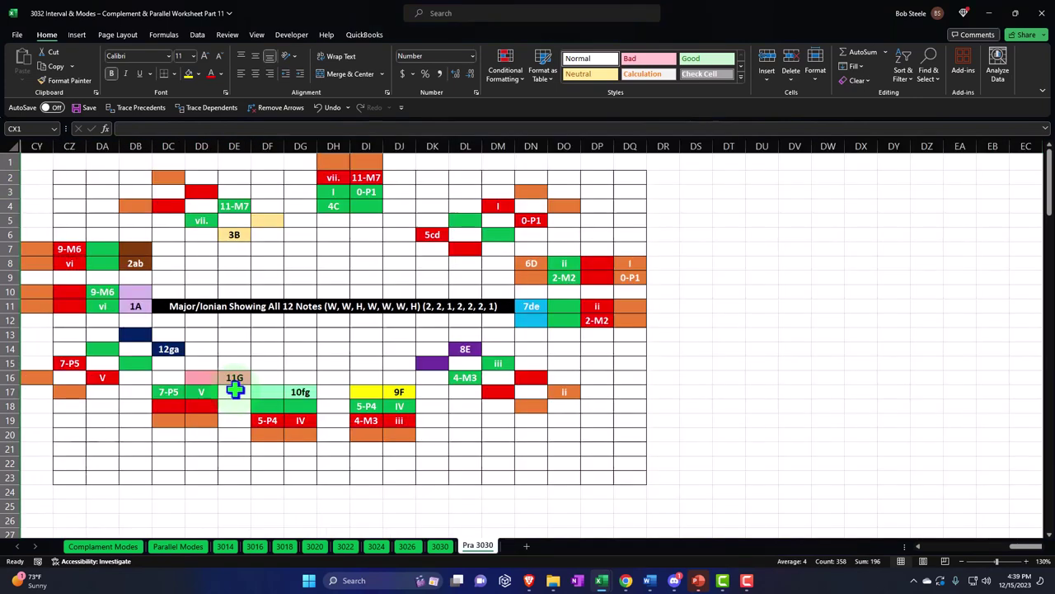
left_click(288, 282)
key("Left")
key("Left")
key("Left")
key("Left")
key("Left")
key("Left")
key("Left")
key("Left")
key("Left")
key("Left")
key("Left")
key("Left")
key("Left")
key("Left")
key("Left")
key("Left")
key("Left")
key("Left")
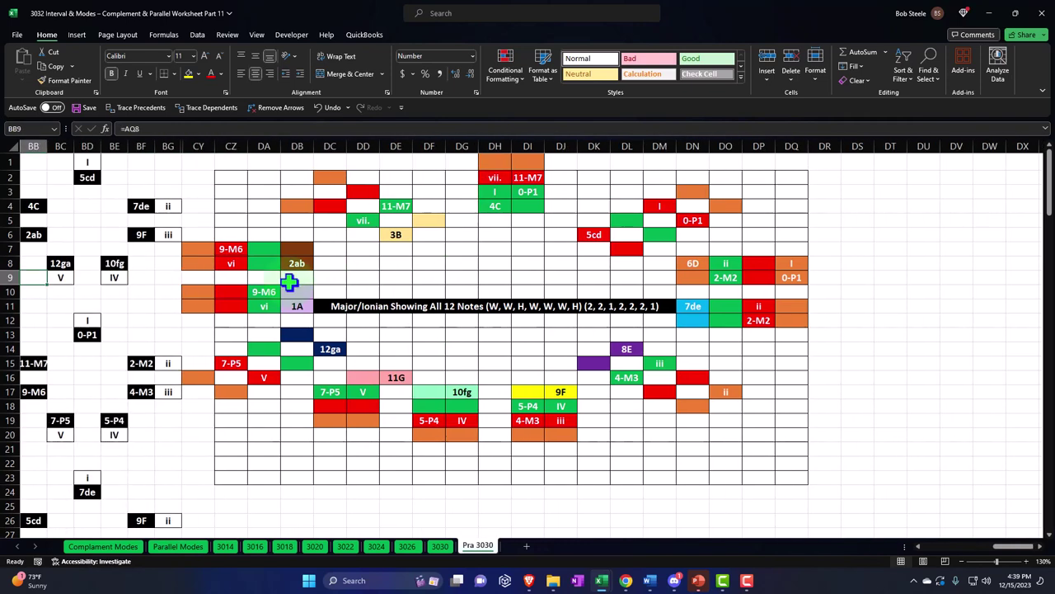
left_click(776, 266)
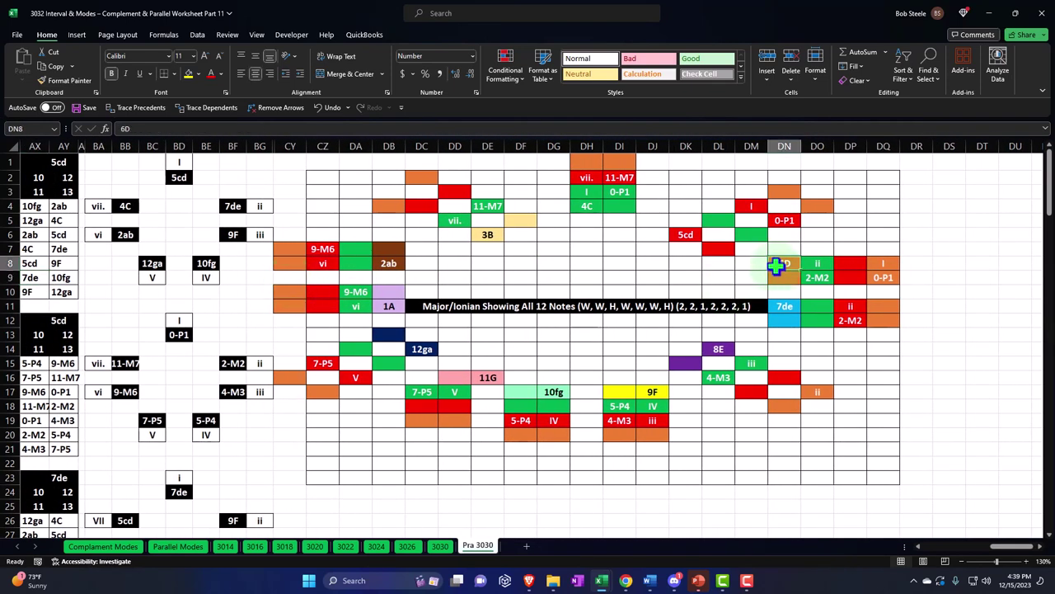
left_click(420, 182)
key("Left")
key("Left")
key("Left")
key("Left")
key("Left")
key("Left")
key("Left")
key("Left")
key("Left")
key("Left")
key("Left")
key("Left")
key("Left")
key("Left")
key("Left")
key("Left")
key("Left")
key("Left")
key("Left")
key("Left")
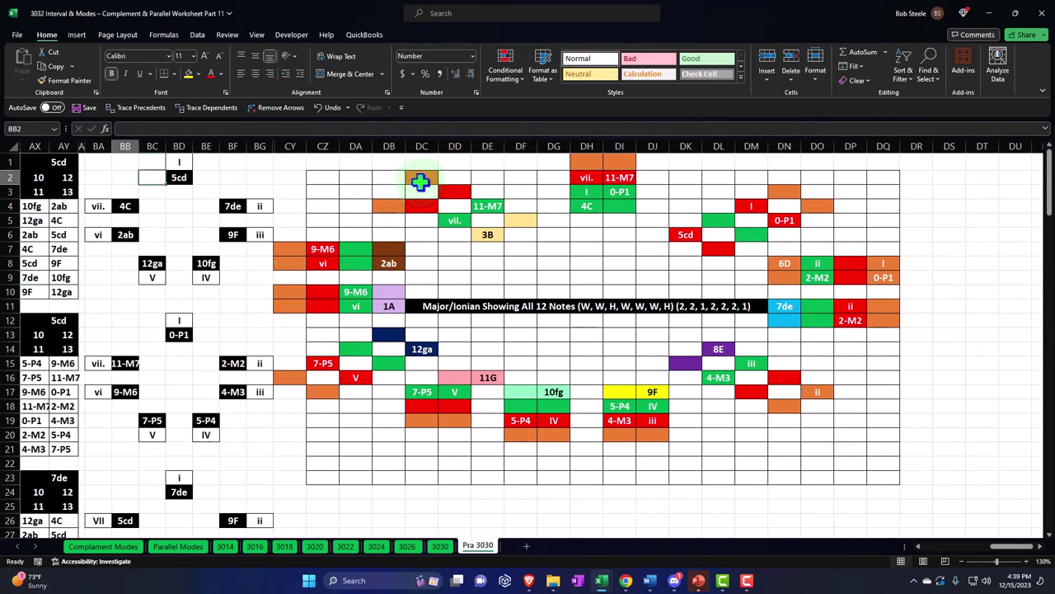
Step: Enter 6 as the starting note in AD2, then move right to the recalculated 6D grid
key("Left")
key("Right")
key("Right")
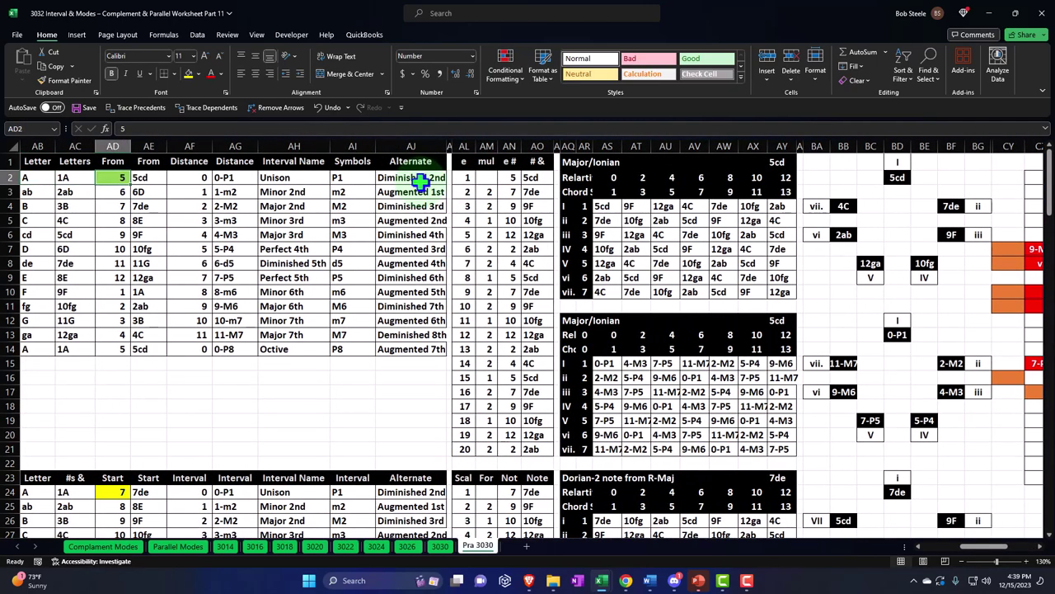
type("6")
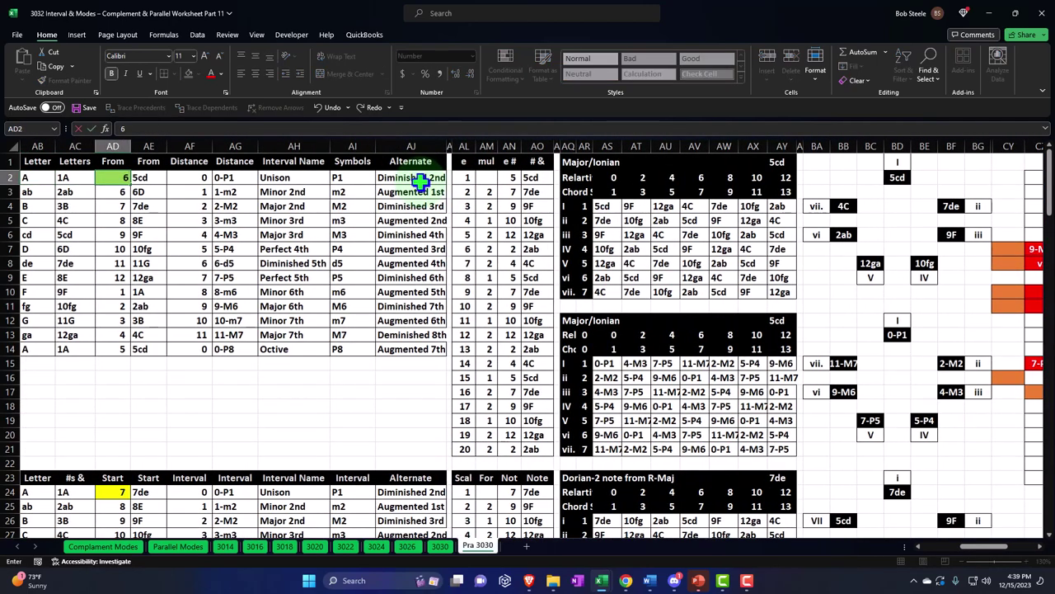
key("Return")
key("Right")
key("Right")
key("Right")
key("Right")
key("Right")
key("Right")
key("Right")
key("Right")
key("Right")
key("Right")
key("Right")
key("Right")
key("Right")
key("Right")
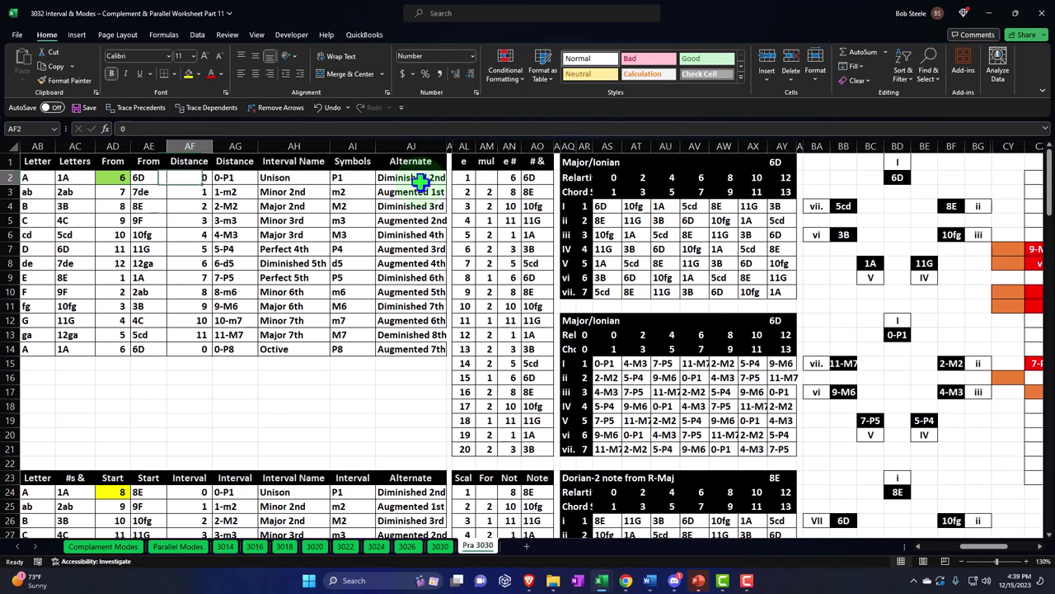
key("Down")
key("Right")
key("Right")
key("Right")
key("Right")
key("Right")
key("Right")
key("Right")
key("Right")
key("Right")
key("Right")
key("Right")
key("Right")
key("Right")
key("Right")
key("Right")
key("Right")
key("Right")
key("Right")
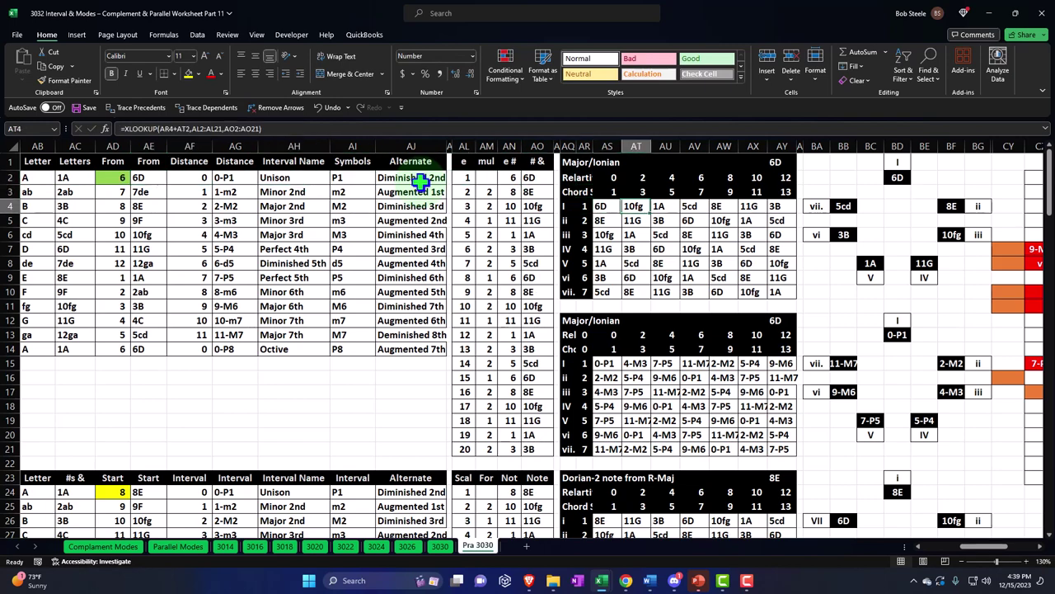
key("Right")
key("Right")
key("Right")
key("Right")
key("Right")
key("Right")
key("Right")
key("Right")
key("Right")
key("Right")
key("Right")
key("Right")
key("Right")
key("Right")
key("Right")
key("Right")
key("Right")
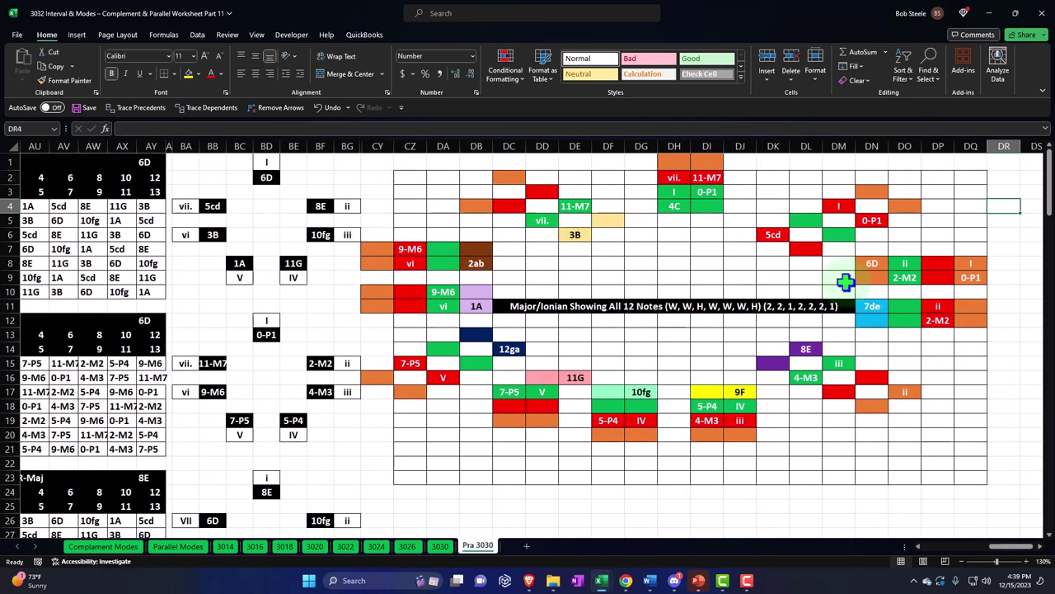
Step: Link DQ8 to DM4 to show I and DQ9 to BD13 to show 0-P1
left_click_drag(969, 261, 973, 281)
key("shift+Up")
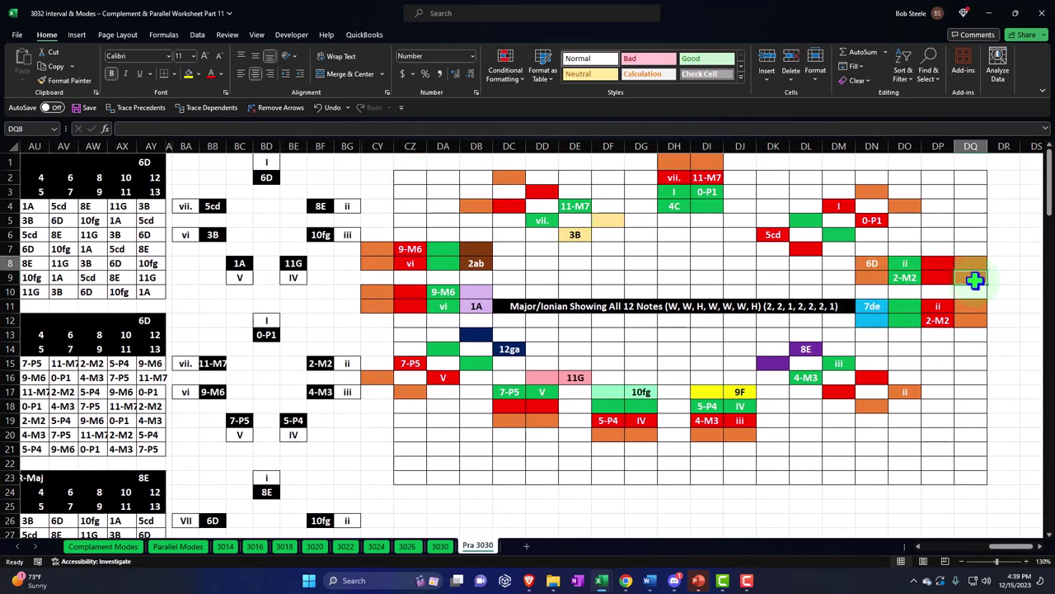
type("=")
key("Up")
key("Up")
key("Up")
key("Up")
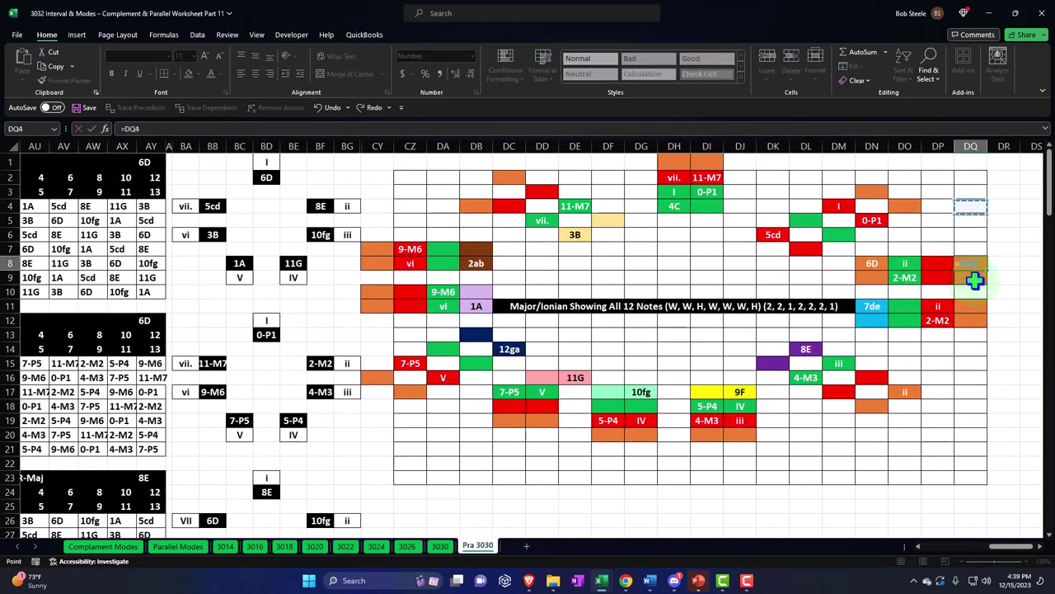
key("Left")
key("Left")
key("Left")
key("Left")
key("Return")
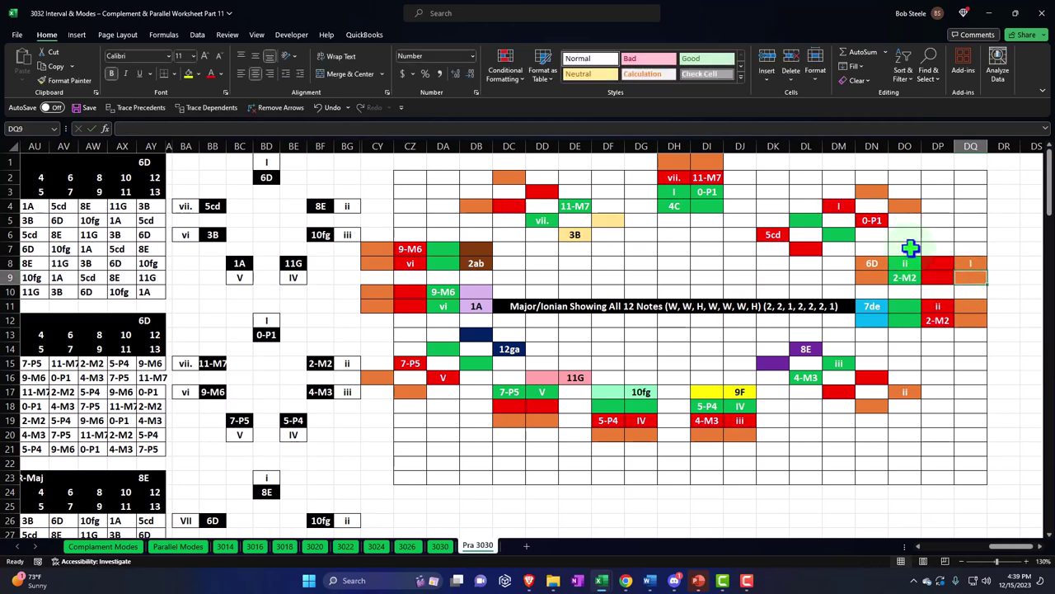
type("=")
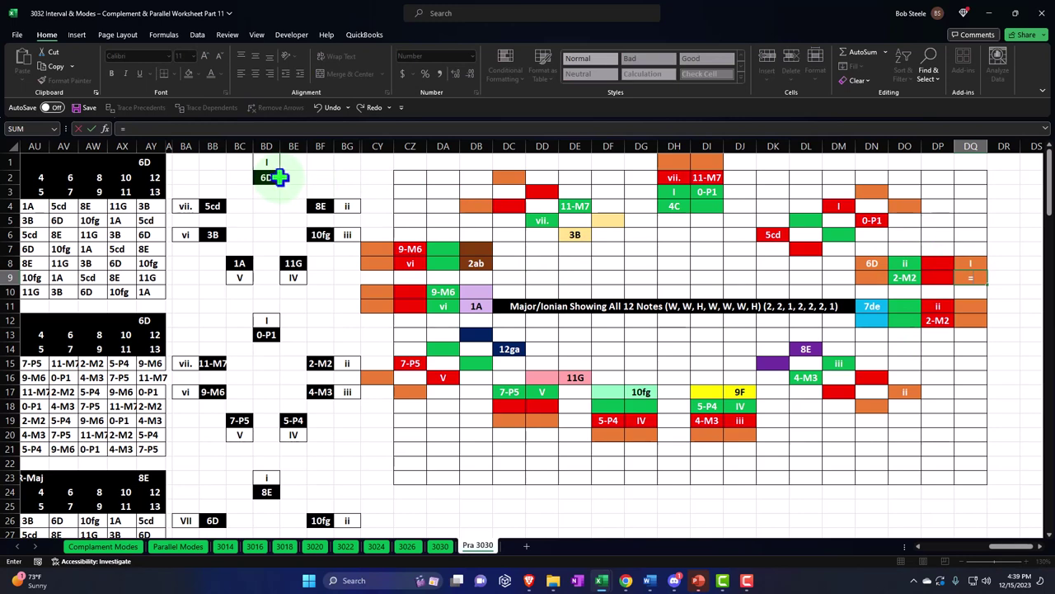
left_click(272, 336)
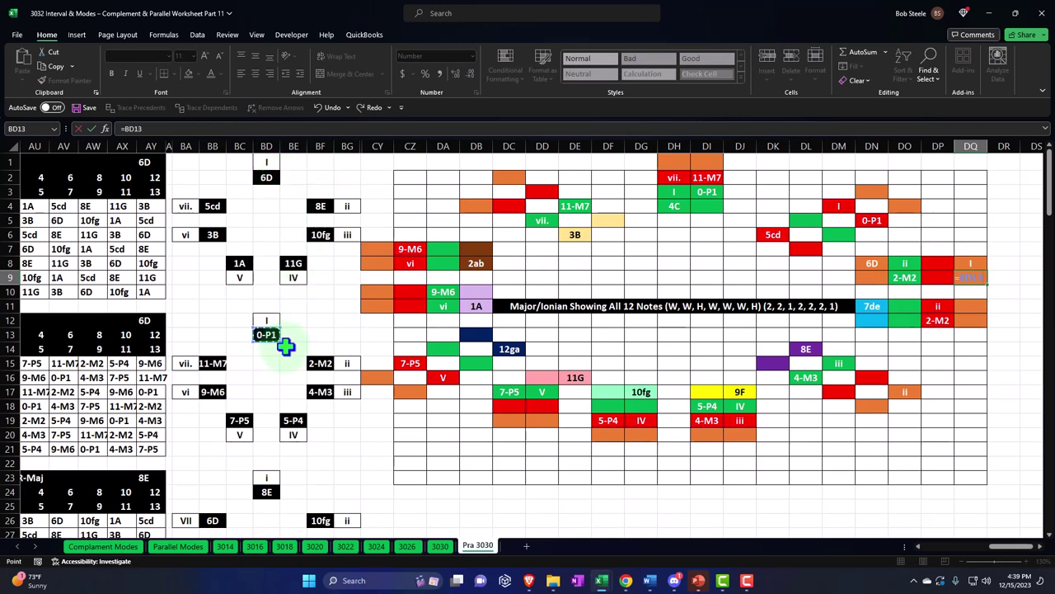
key("Return")
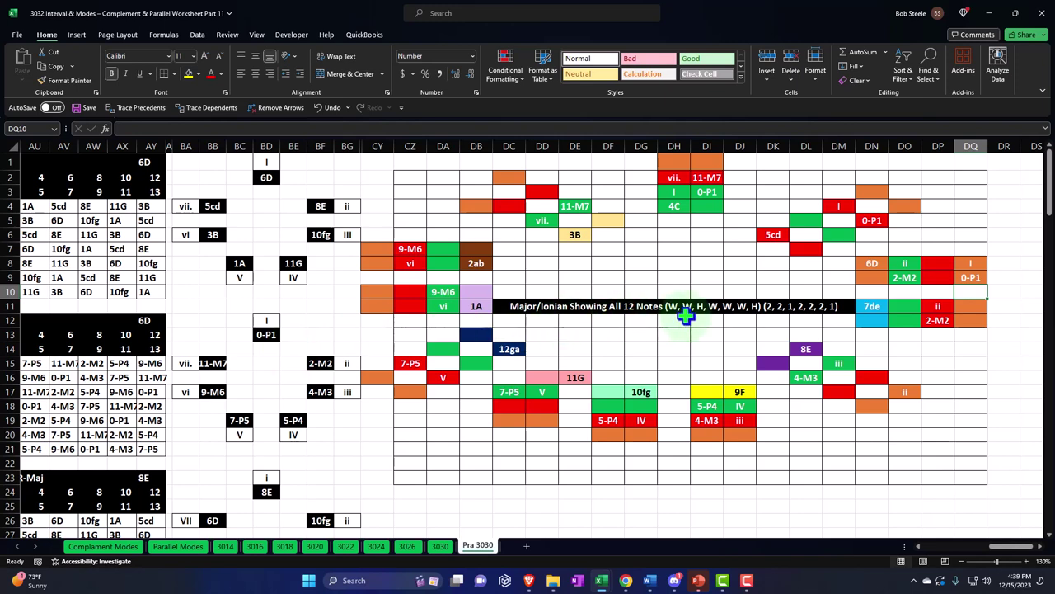
key("Return")
key("Return")
key("Return")
key("Return")
key("Return")
key("Return")
key("Return")
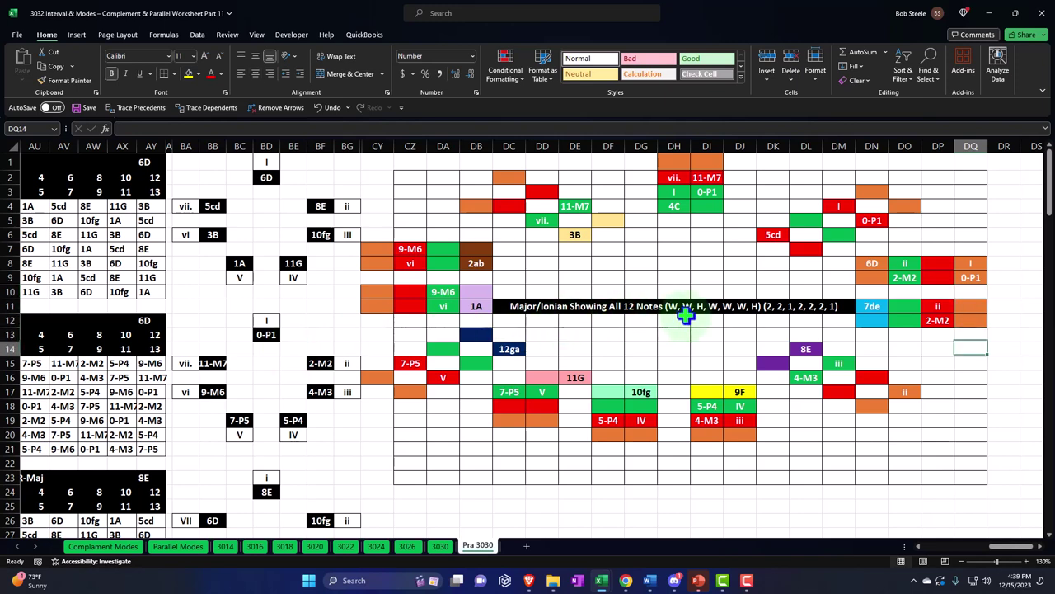
Step: Link DO17 to DO11, redoing the formula until it shows ii
key("Left")
key("Left")
key("Left")
key("Right")
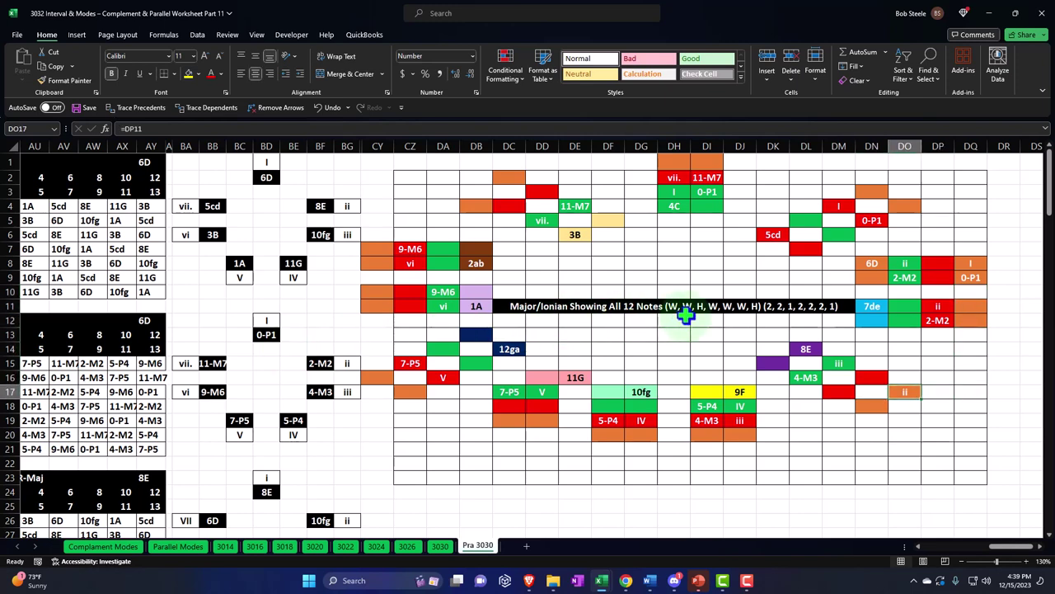
type("=")
key("Up")
key("Up")
key("Up")
key("Up")
key("Up")
key("Up")
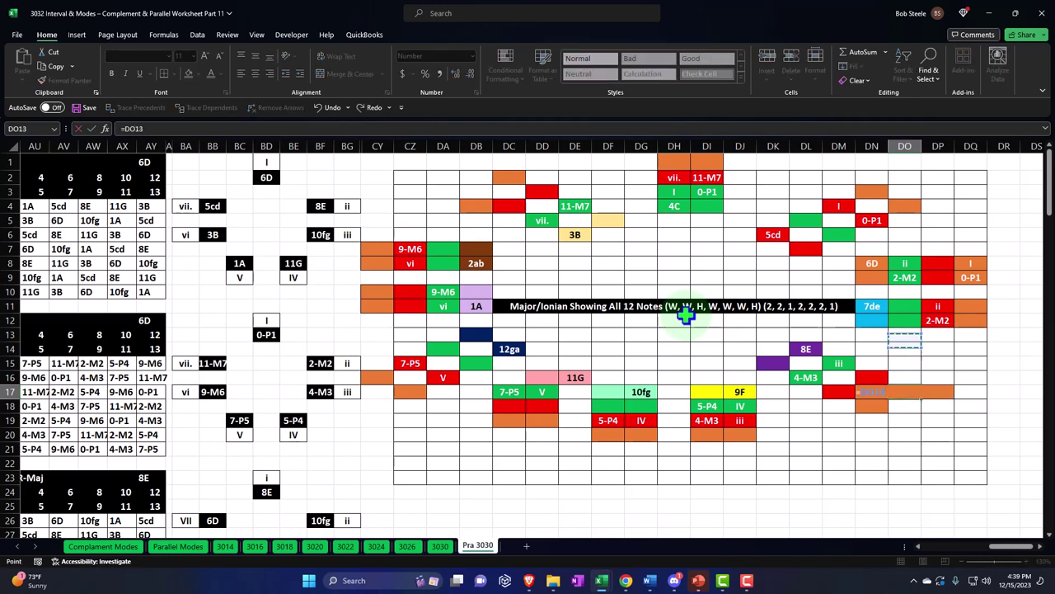
key("Return")
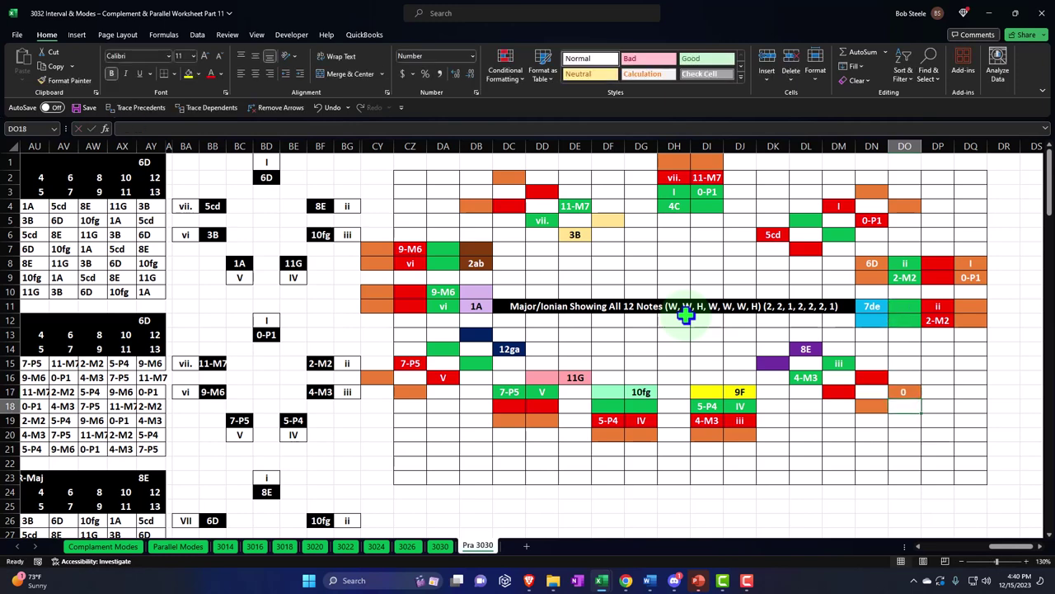
key("Up")
type("=")
key("Up")
key("Up")
key("Up")
key("Up")
key("Up")
key("Up")
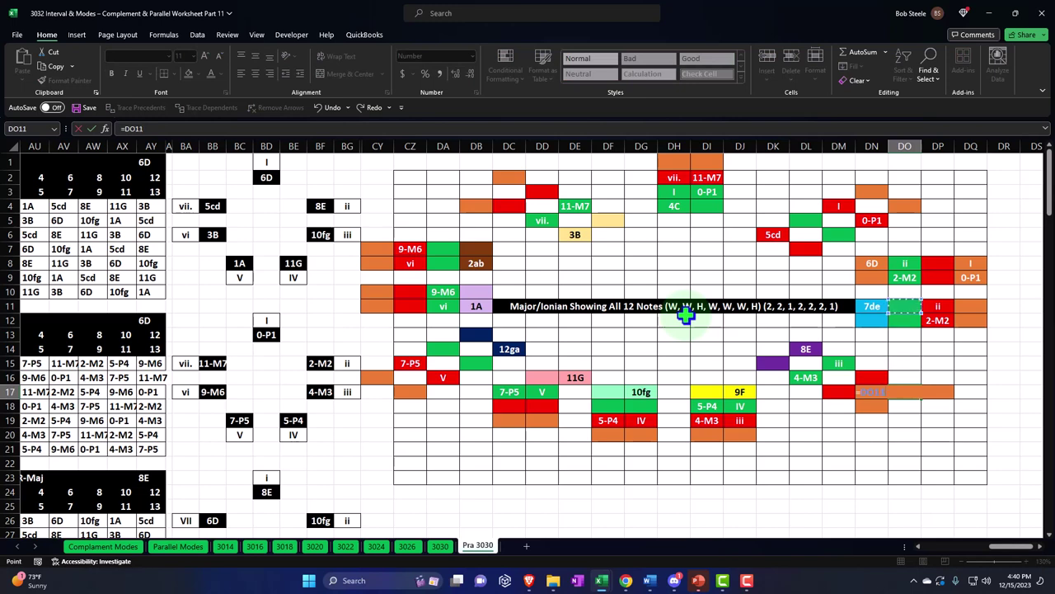
key("Return")
Step: Link DN18 to BF15 to show 2-M2 and DG20 to DJ19 to show iii
key("Left")
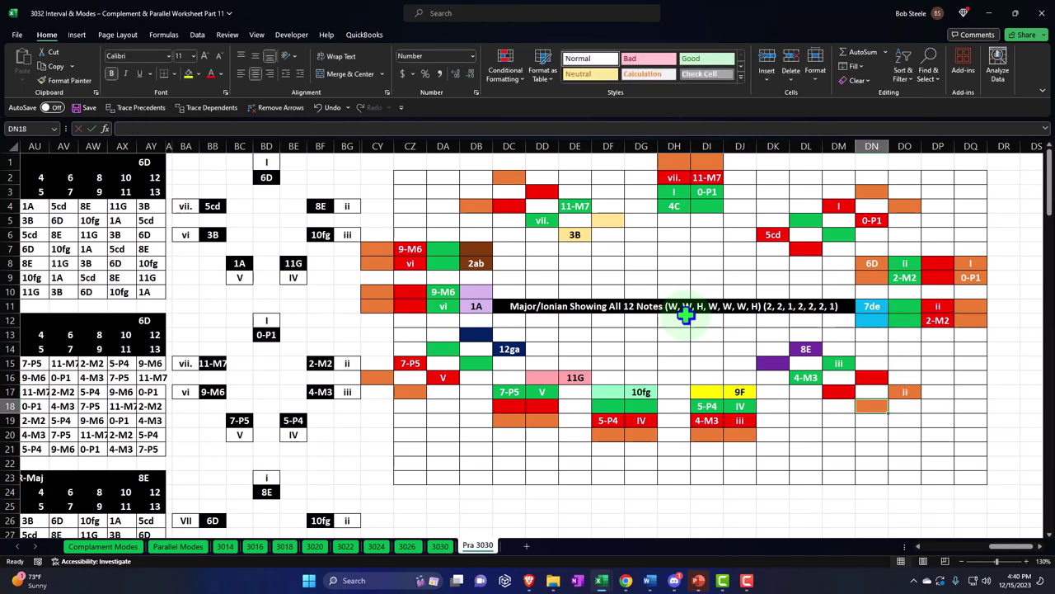
type("=")
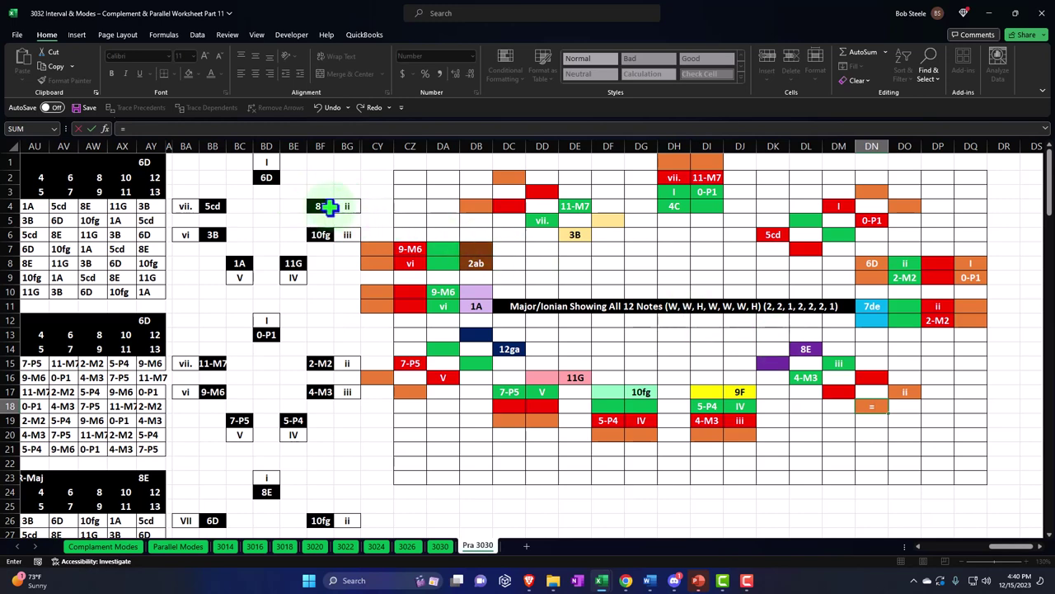
left_click(310, 364)
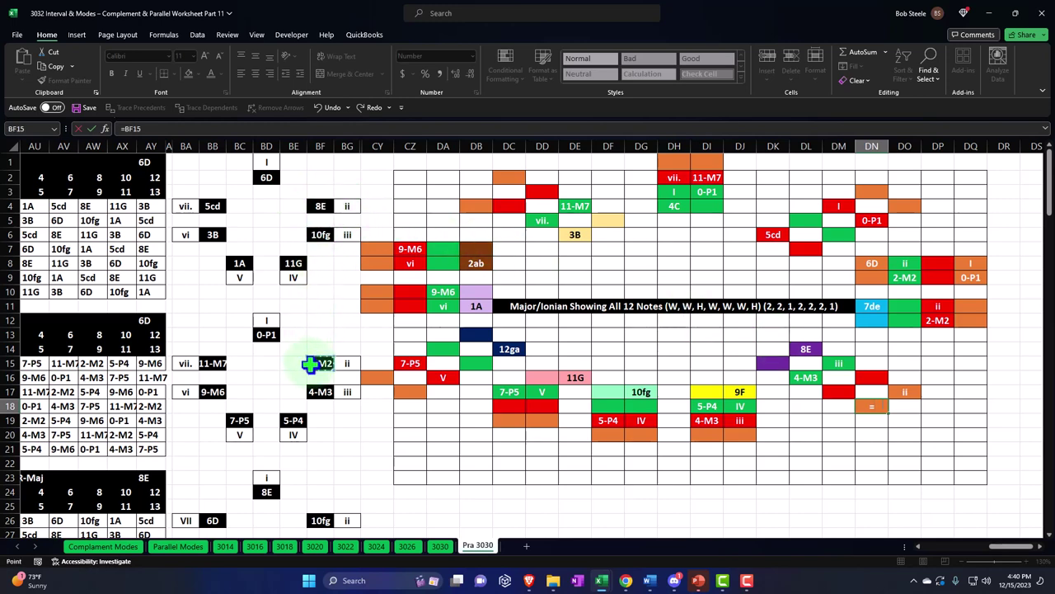
key("Return")
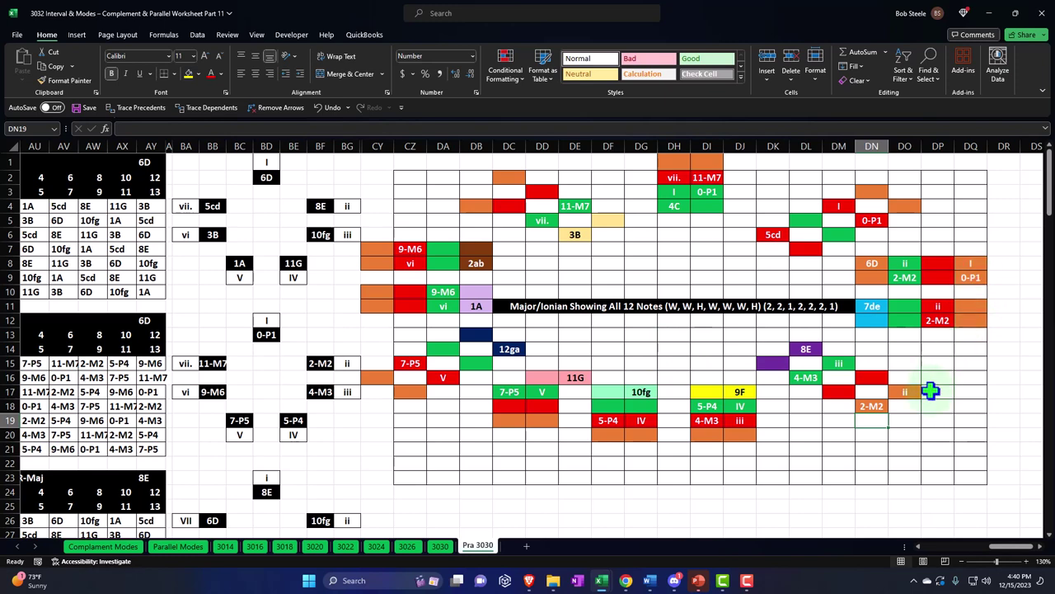
left_click(641, 440)
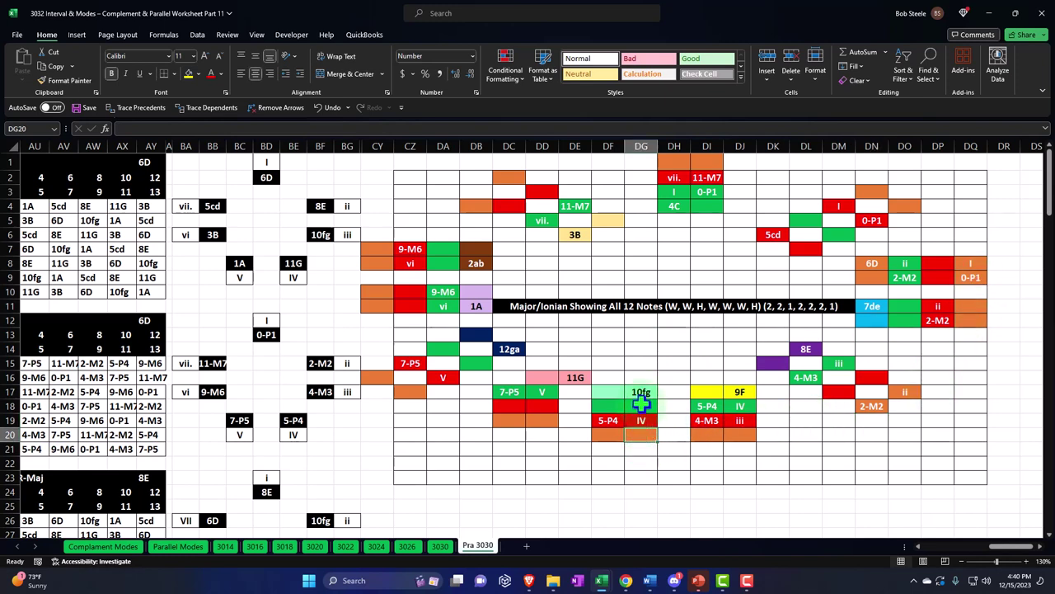
type("=")
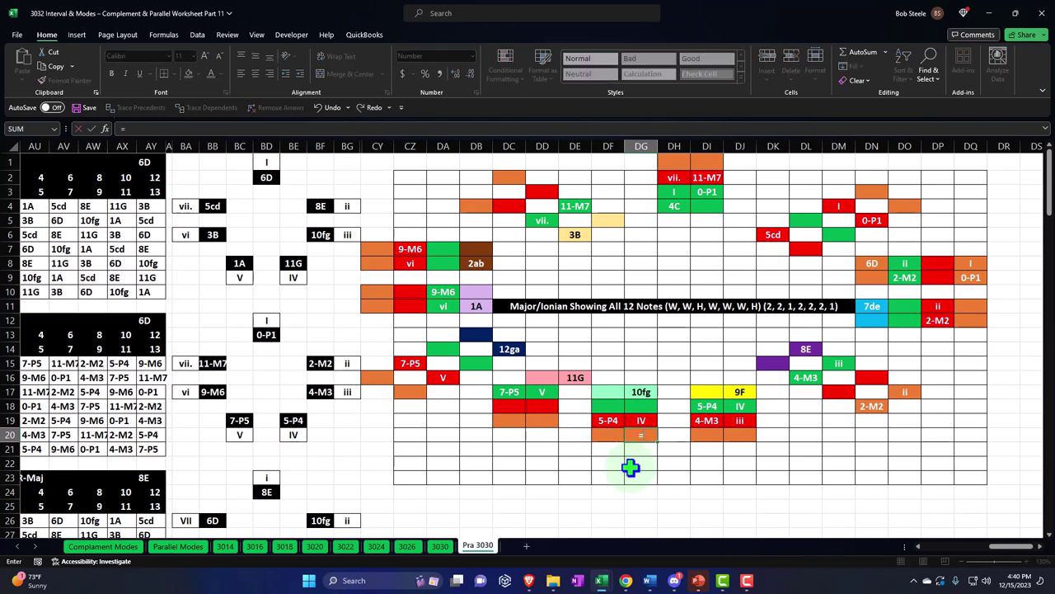
key("Right")
key("Right")
key("Right")
key("Up")
key("Return")
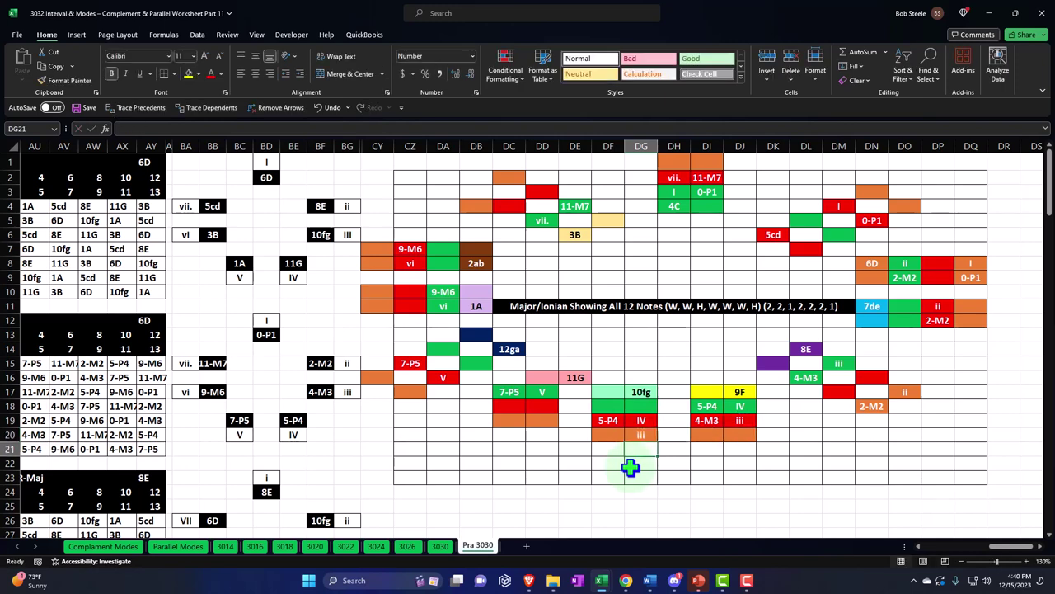
Step: Link DF20 to BF15 so it shows 2-M2
key("Left")
key("Up")
type("=")
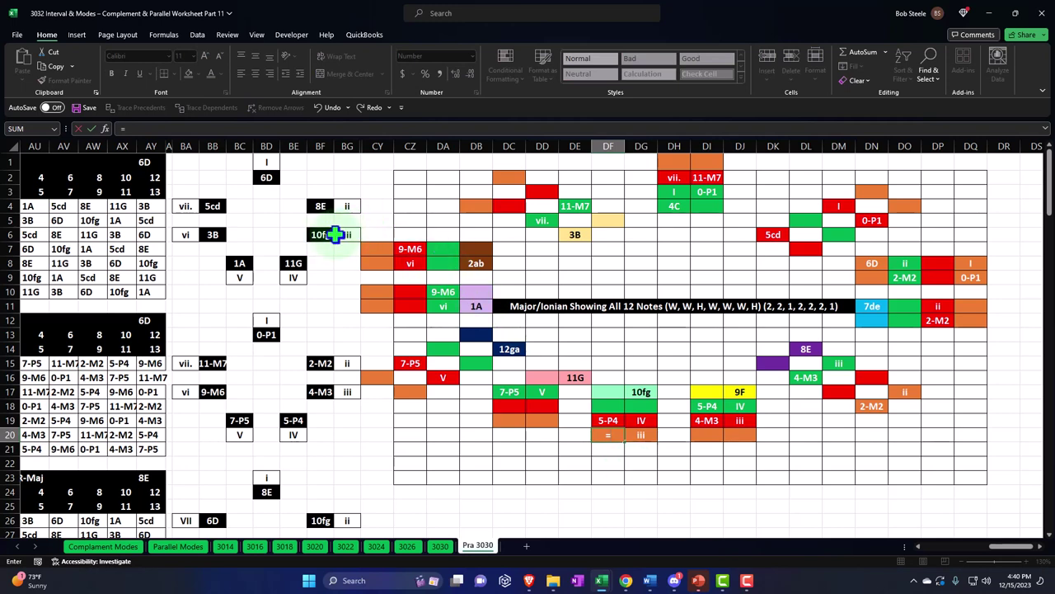
left_click(319, 363)
key("Return")
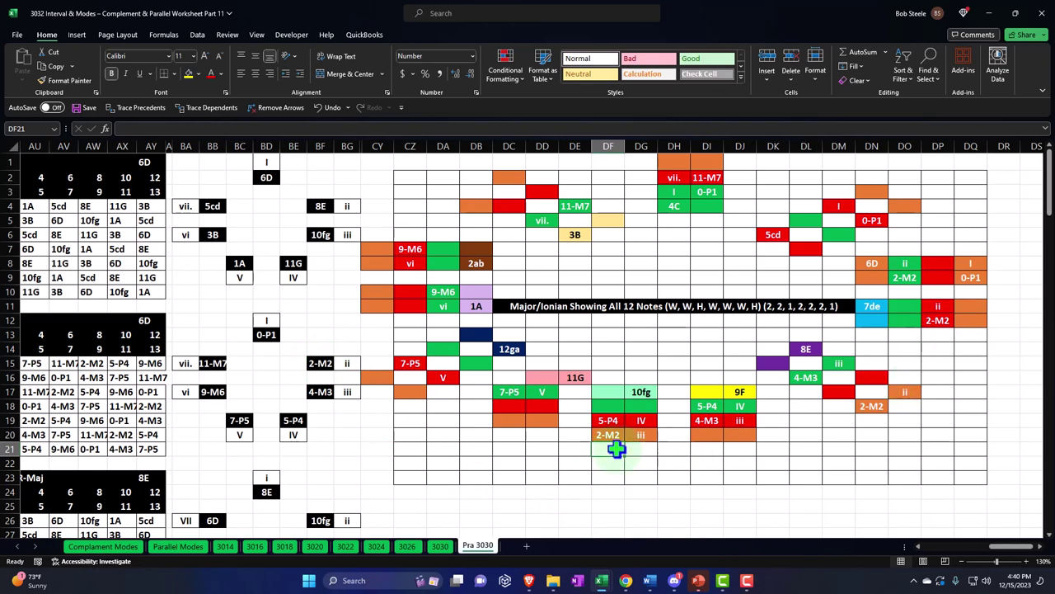
Step: Link DD19 to show IV and DC19 to BE19 to show 5-P4
left_click(543, 421)
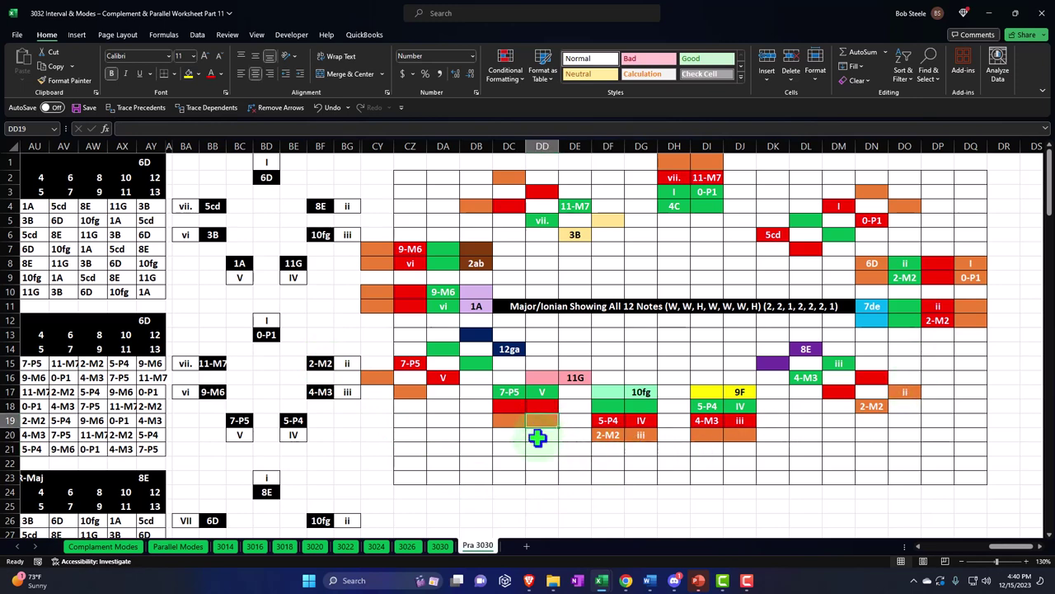
type("=")
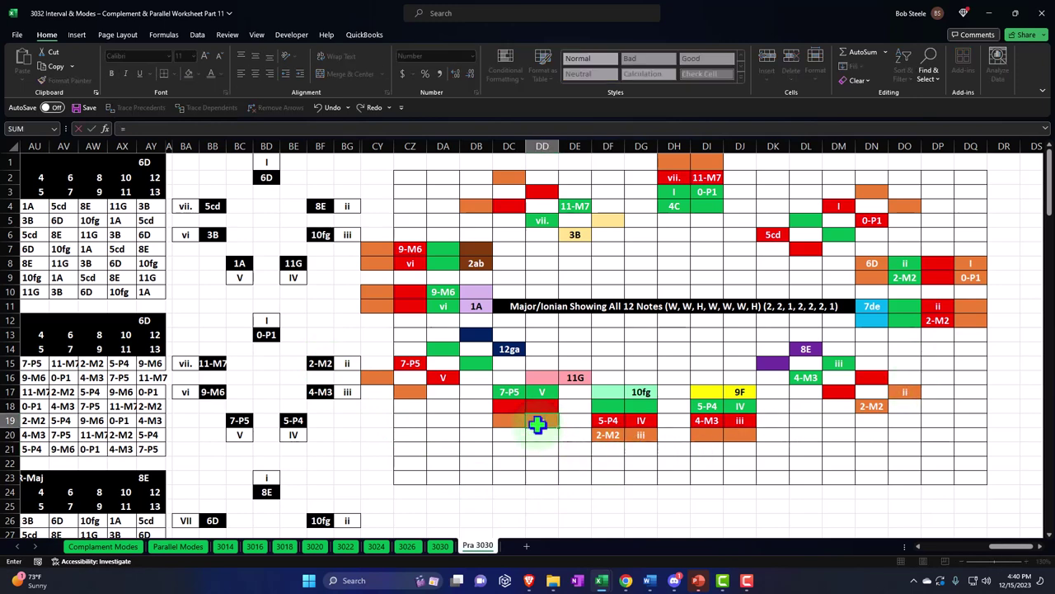
key("Right")
key("Right")
key("Return")
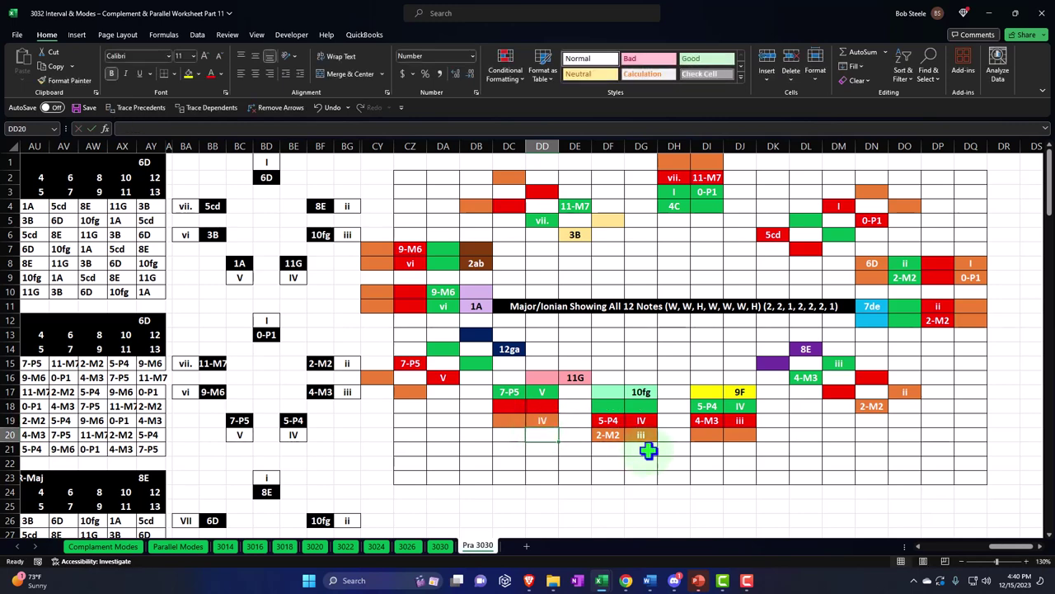
left_click(507, 423)
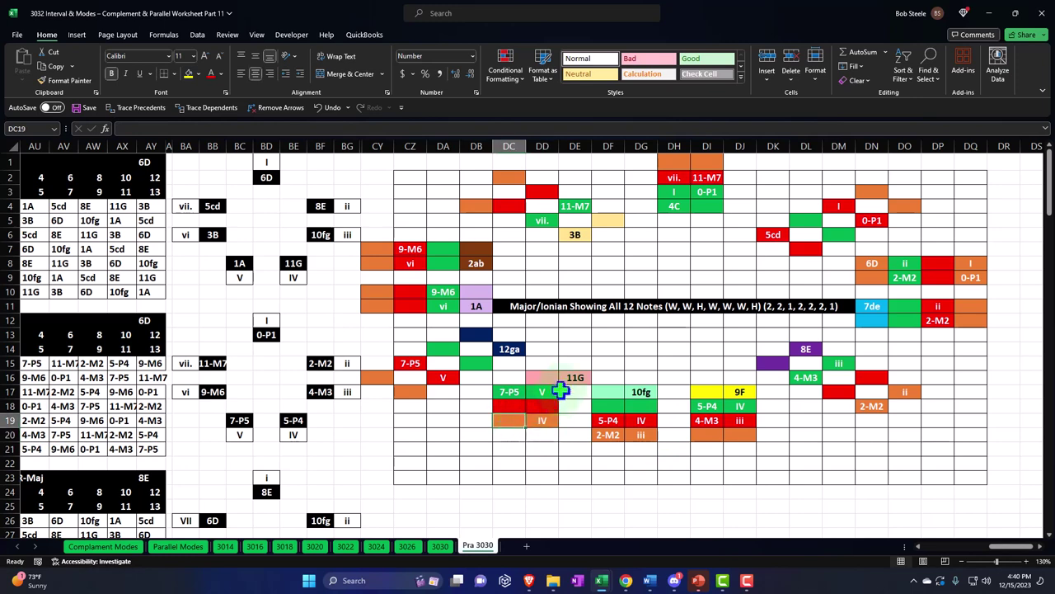
type("=")
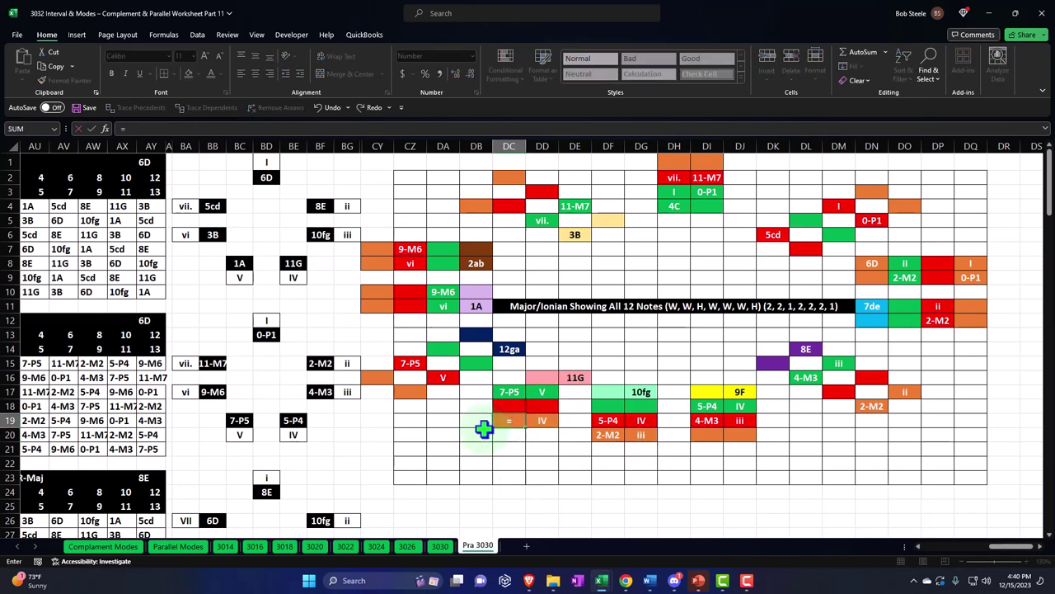
left_click(292, 420)
key("Return")
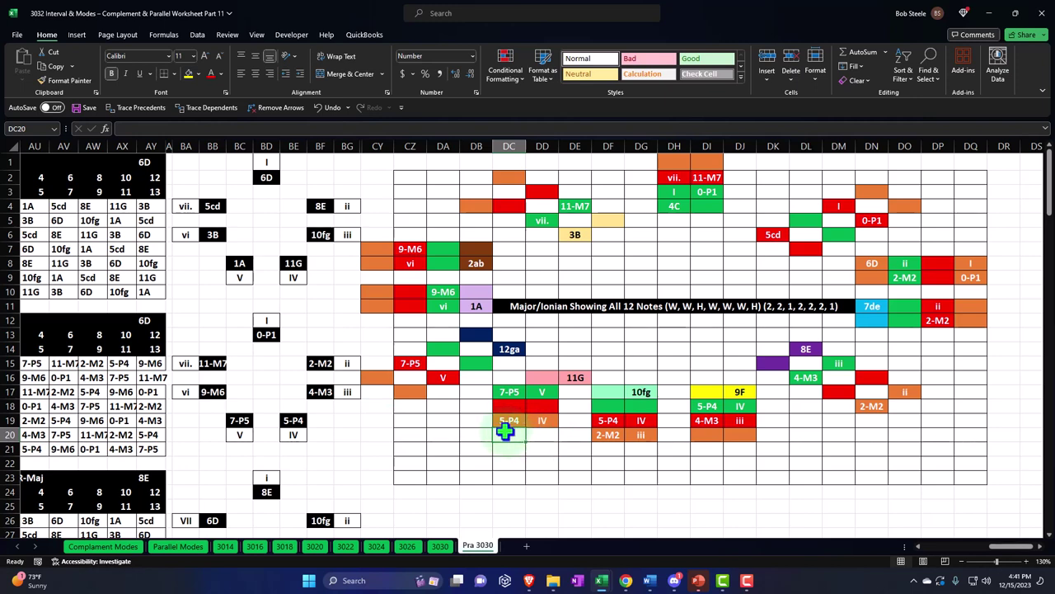
Step: Link CY11 to DA16 with a formula so it shows V
left_click(383, 379)
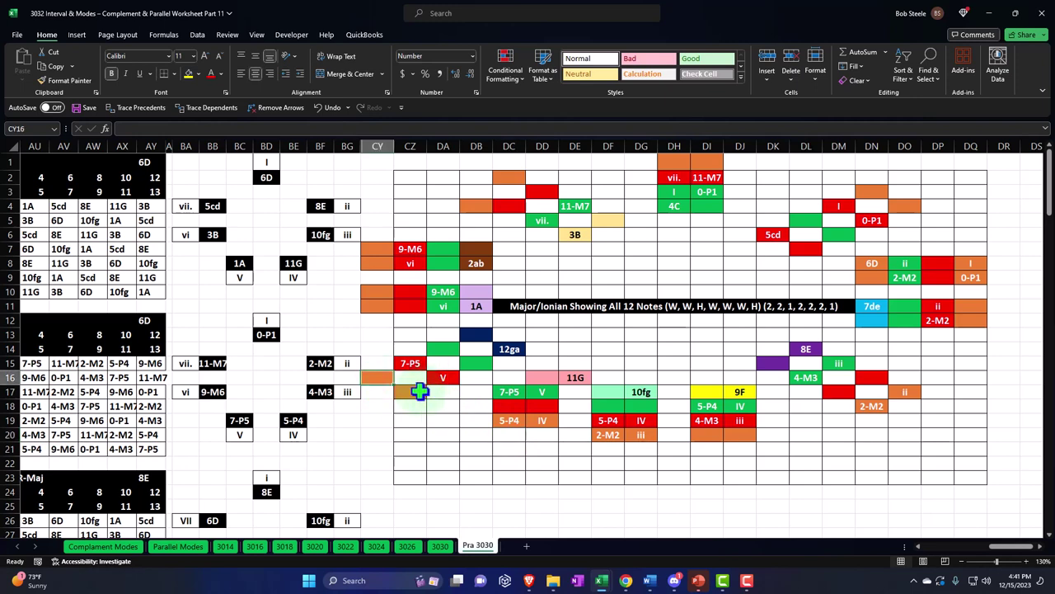
left_click(507, 420)
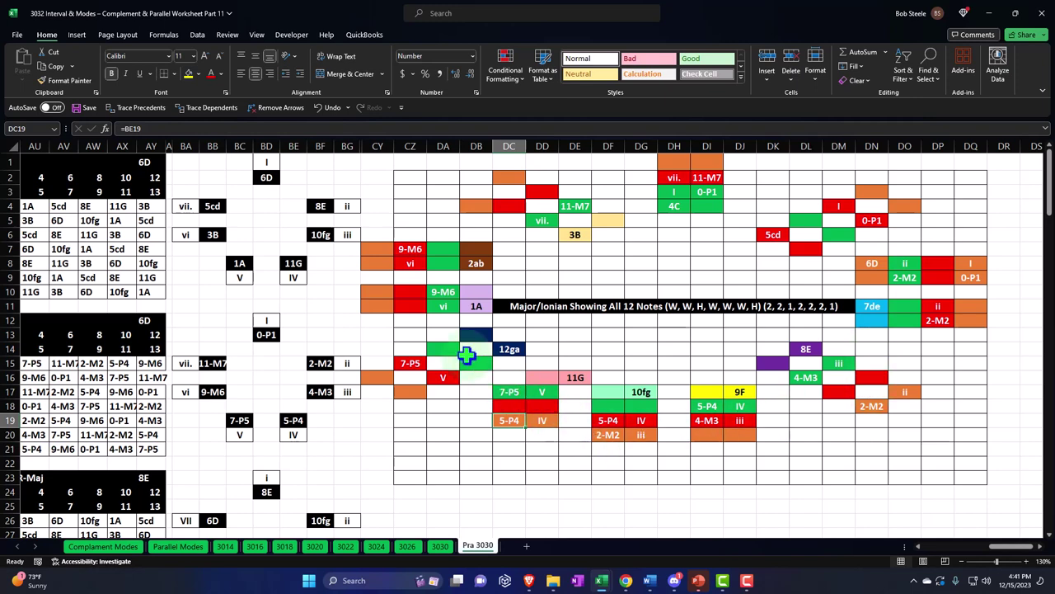
left_click(381, 306)
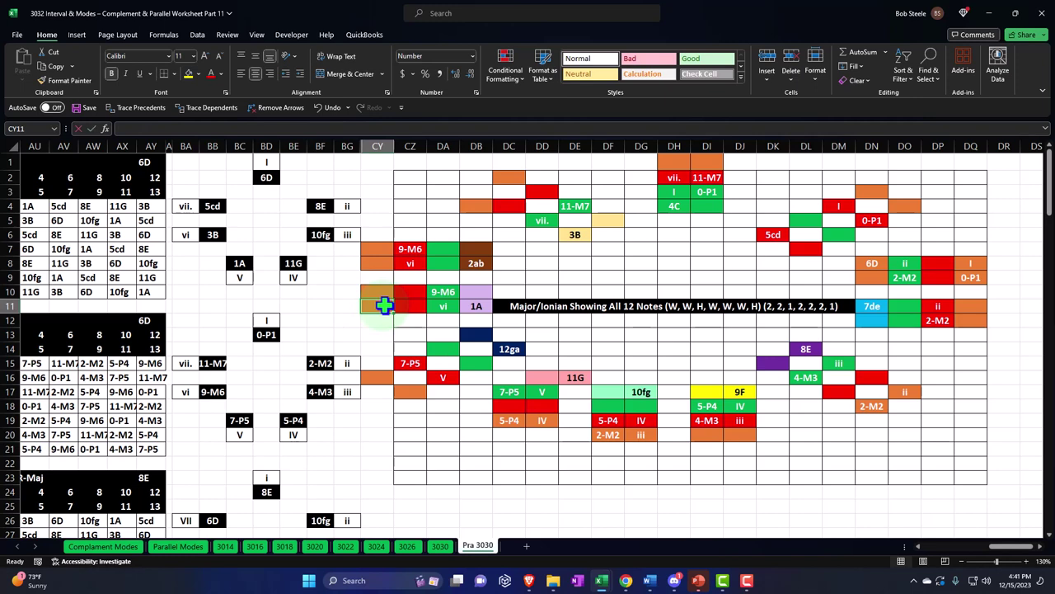
type("=")
key("Down")
key("Down")
key("Down")
key("Down")
key("Down")
key("Right")
key("Right")
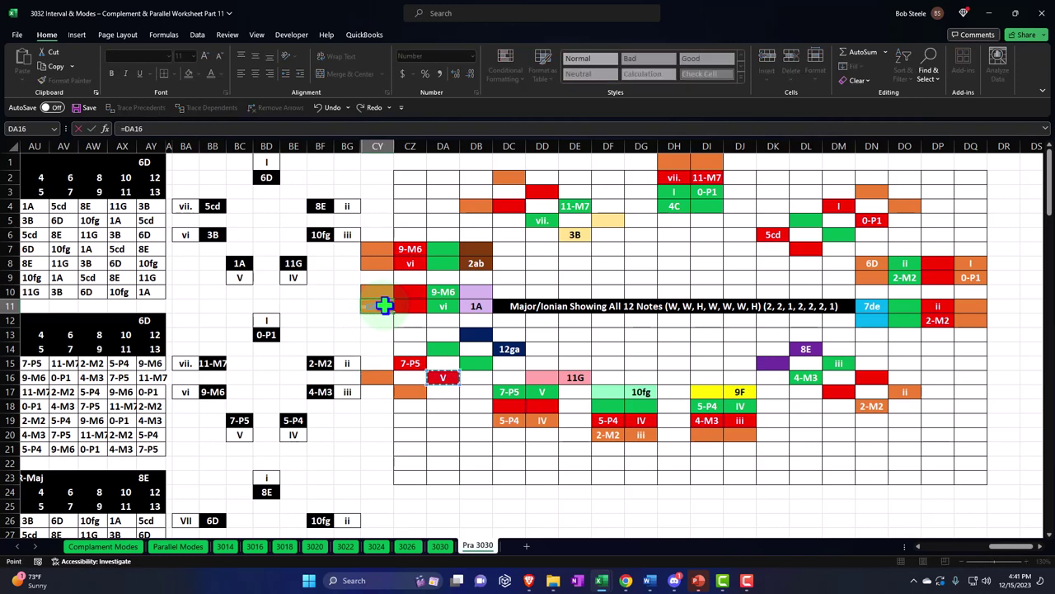
key("Return")
Step: Link CY10 to BC19 with a formula so it shows 7-P5
key("Up")
key("Up")
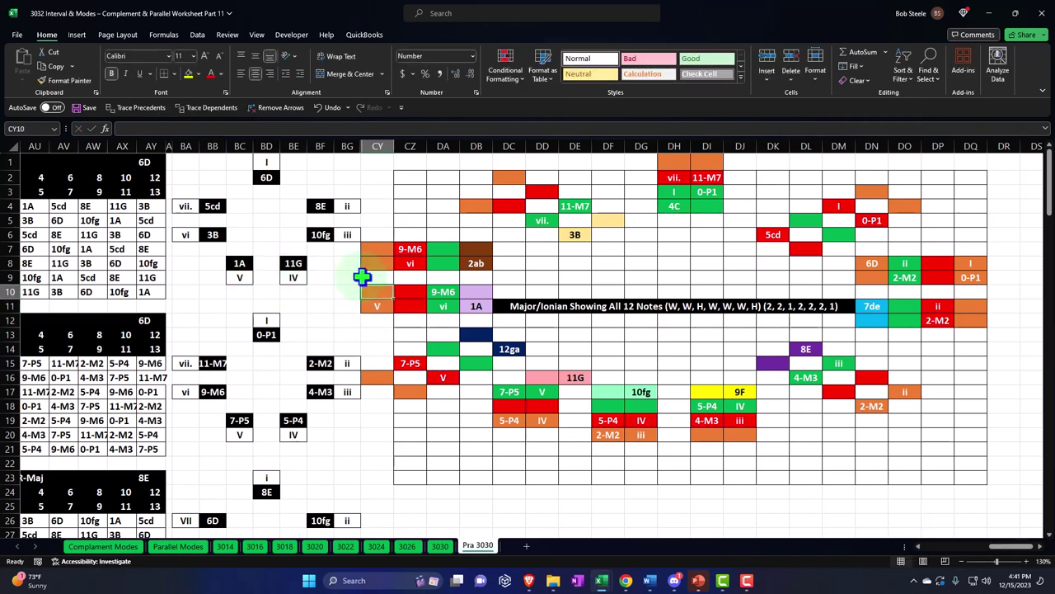
type("=")
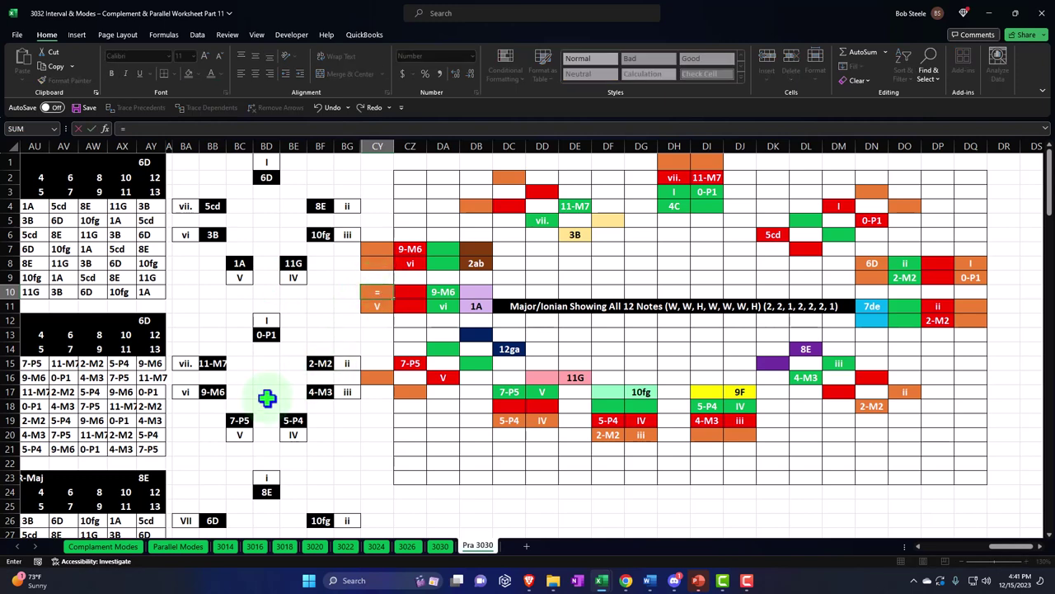
left_click(239, 420)
key("Return")
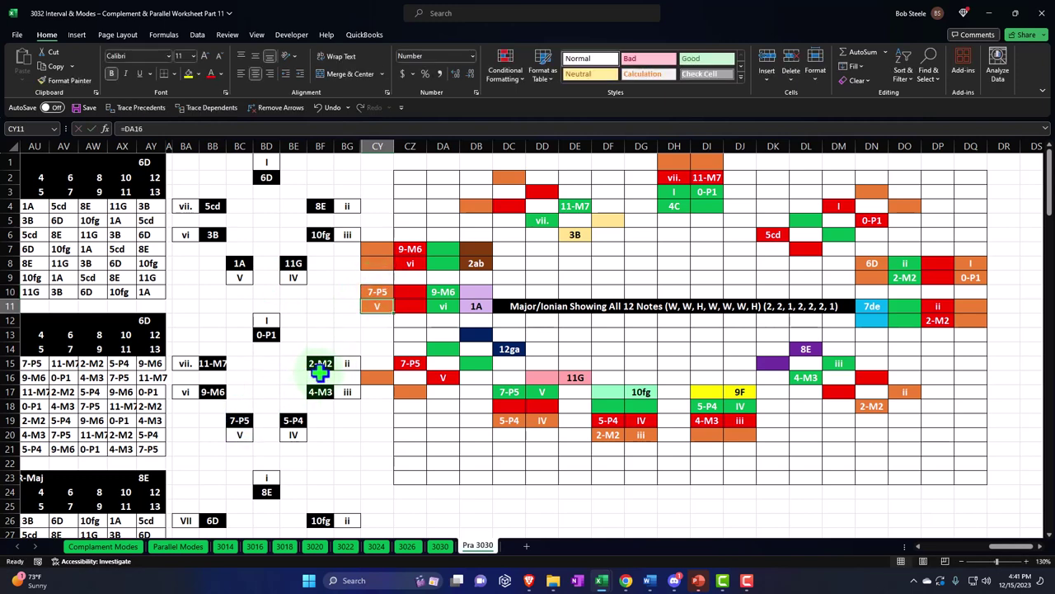
key("Up")
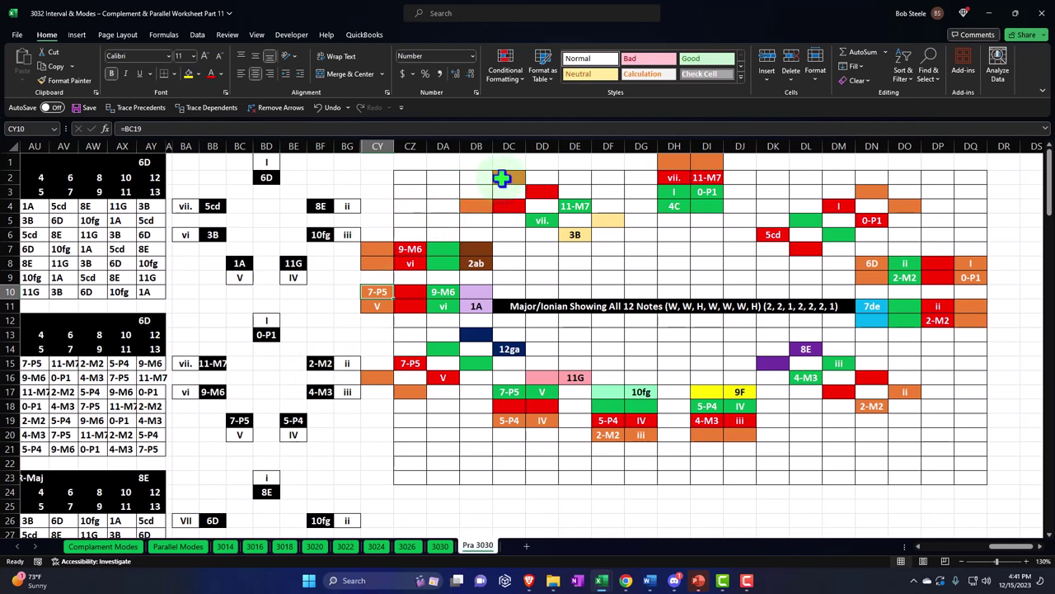
left_click(473, 205)
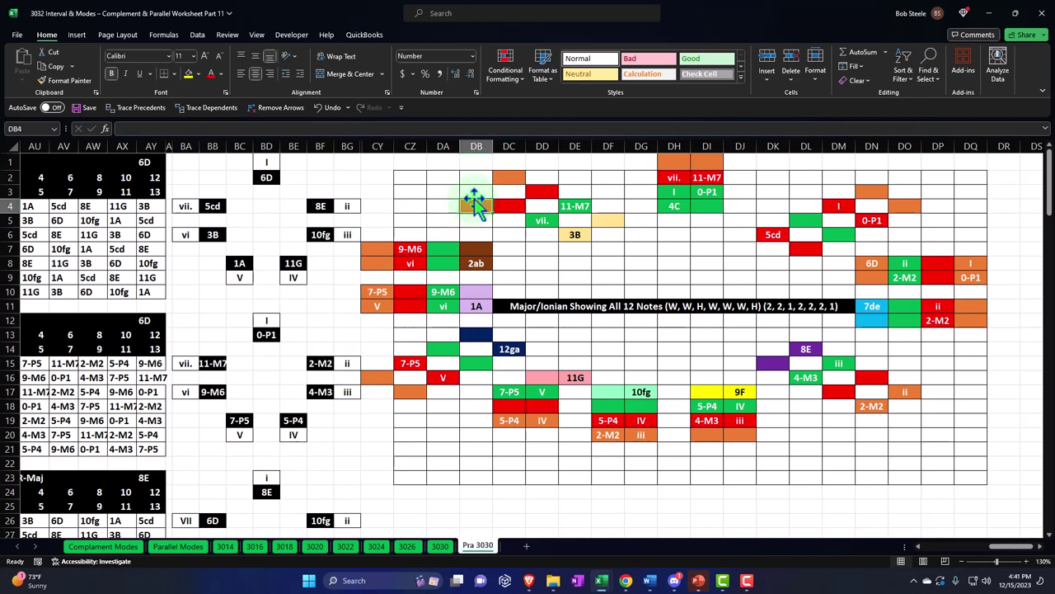
Step: Move the orange cell from DB4 up to DB3 and link DC2 to CZ8
left_click_drag(474, 197, 475, 184)
left_click(512, 179)
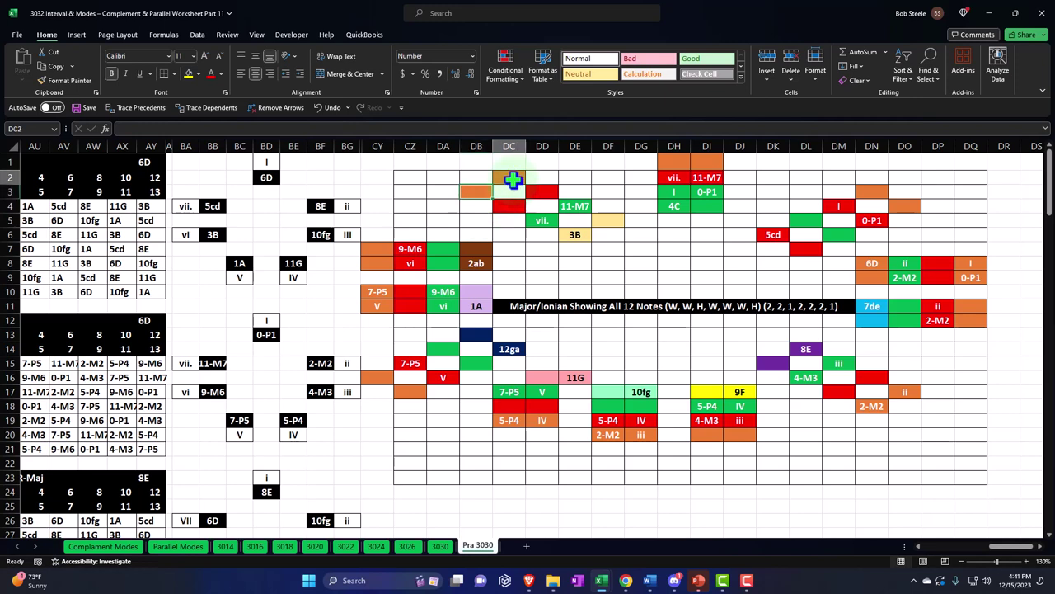
type("=")
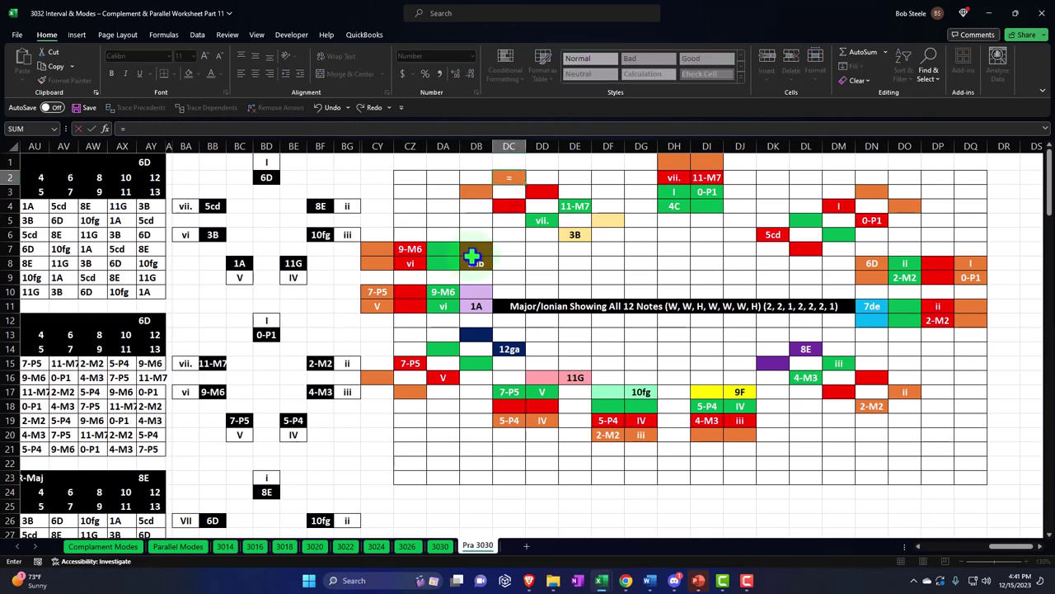
left_click(412, 264)
key("Return")
Step: Link DB3 to BB17, then check the formula in DC2
key("Left")
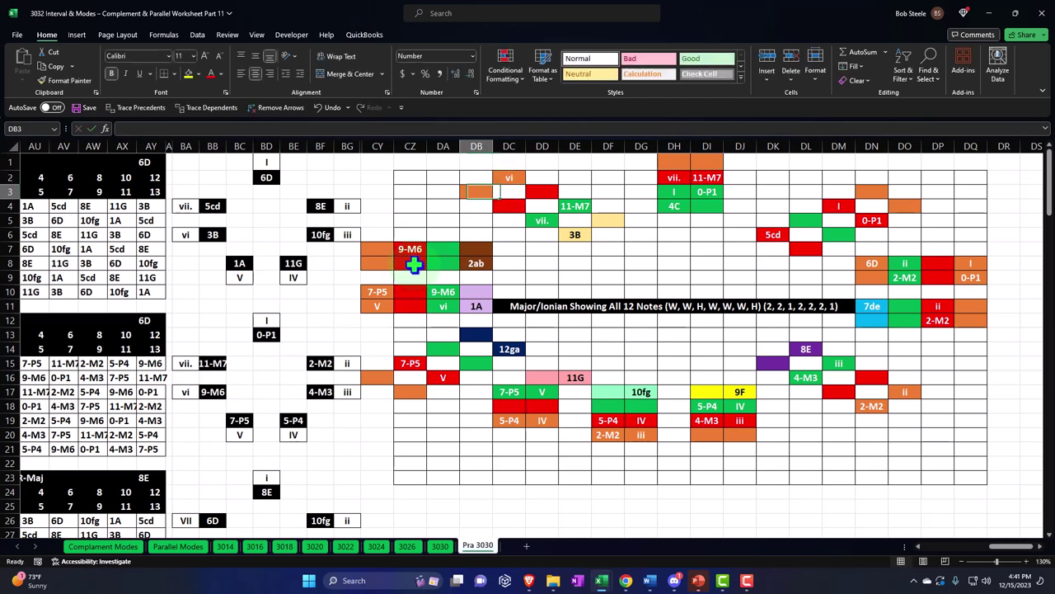
type("=")
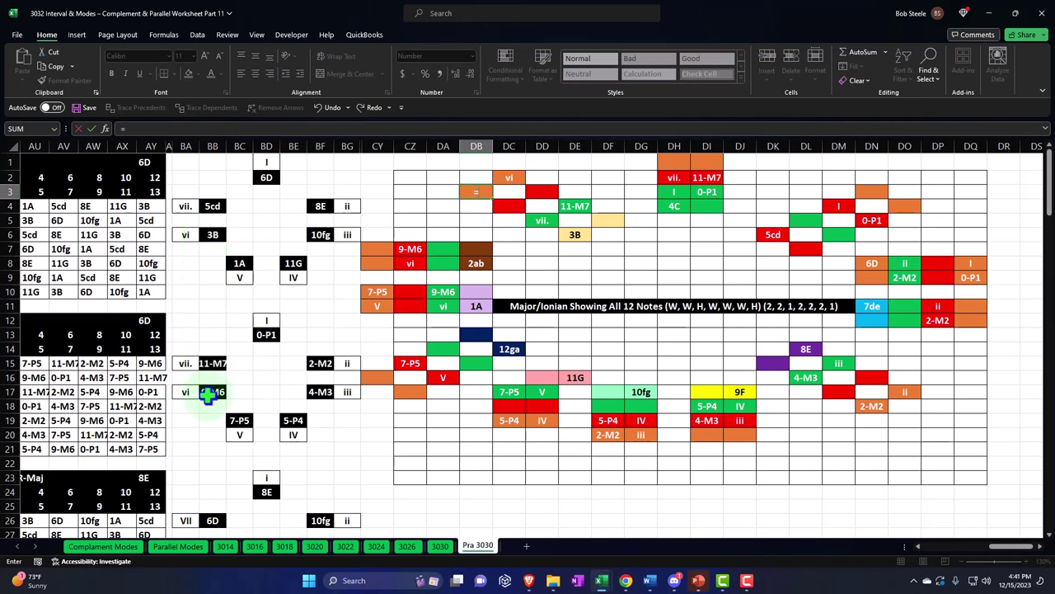
left_click(211, 394)
key("ctrl+Return")
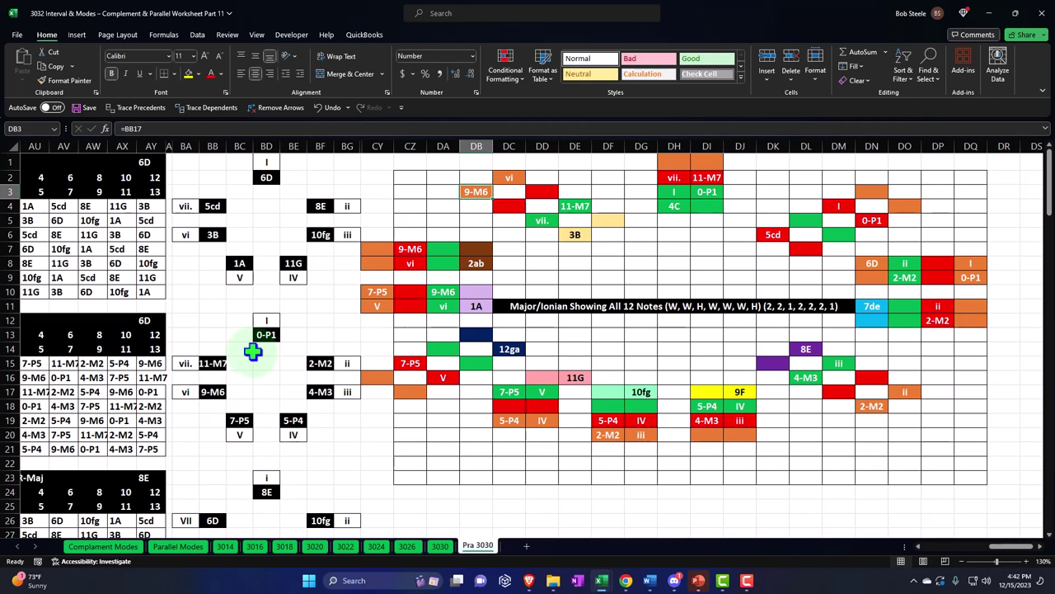
left_click(507, 176)
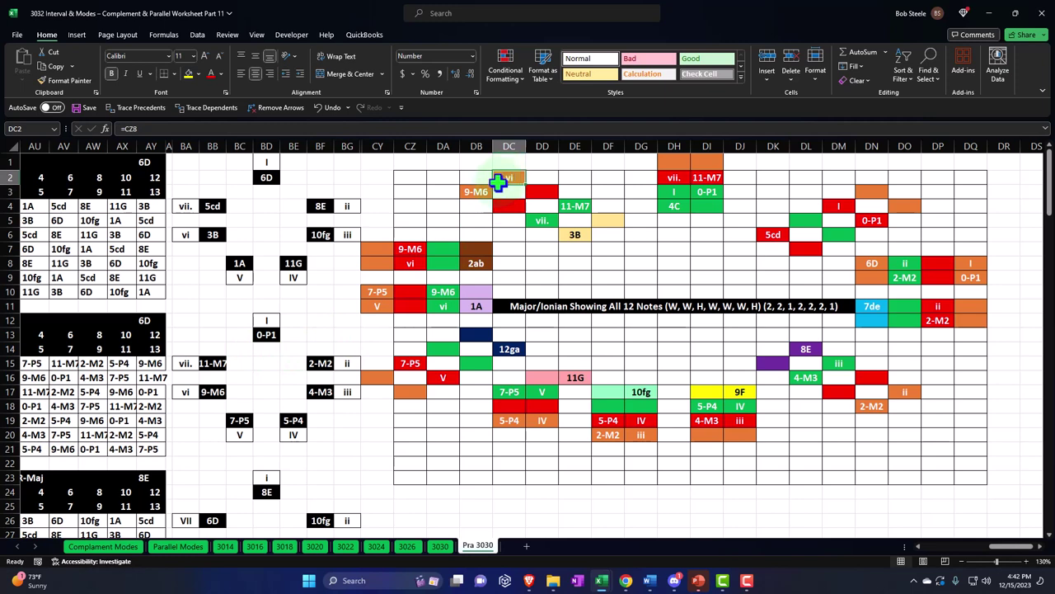
Step: Relink DB3 to CZ8 so it shows vi
left_click(482, 190)
type("=")
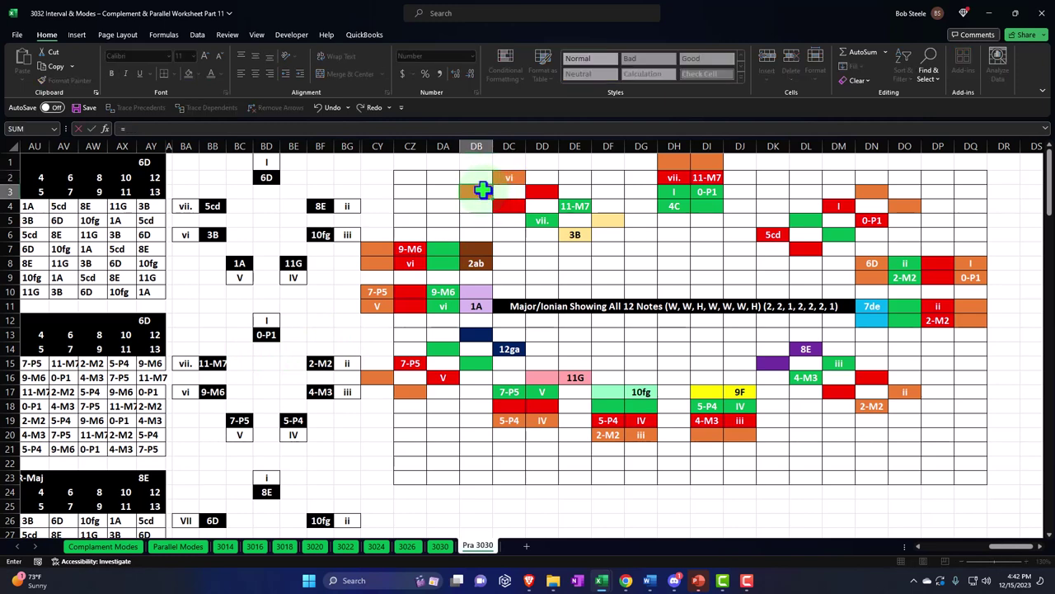
key("Down")
key("Down")
key("Down")
key("Down")
key("Down")
key("Down")
key("Down")
key("Left")
key("Left")
key("Up")
key("Up")
key("Return")
Step: Relink DC2 to BB17 so it shows 9-M6
key("Up")
key("Right")
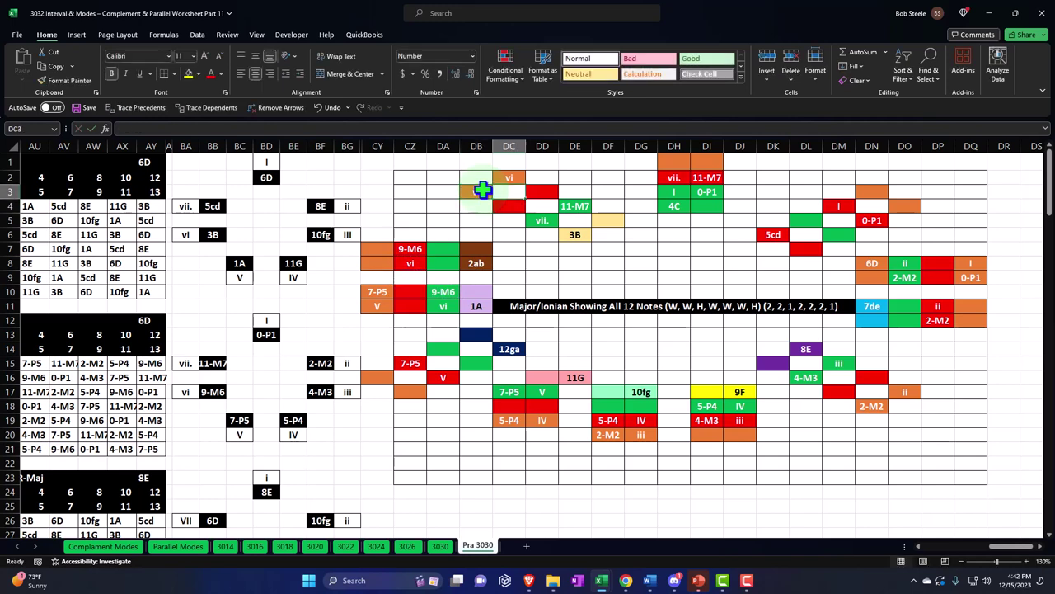
key("Up")
type("=")
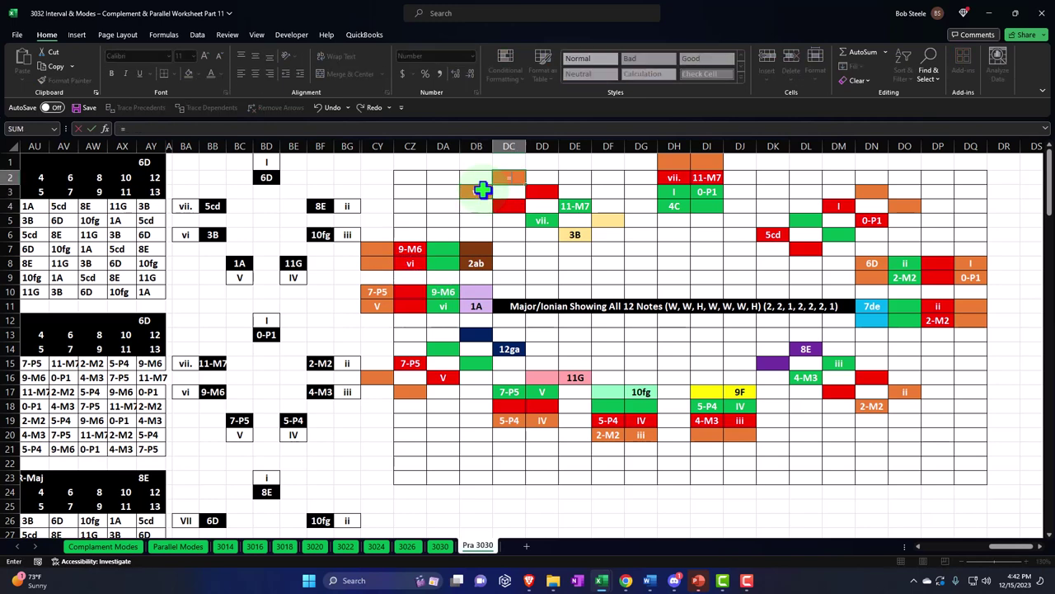
left_click(219, 394)
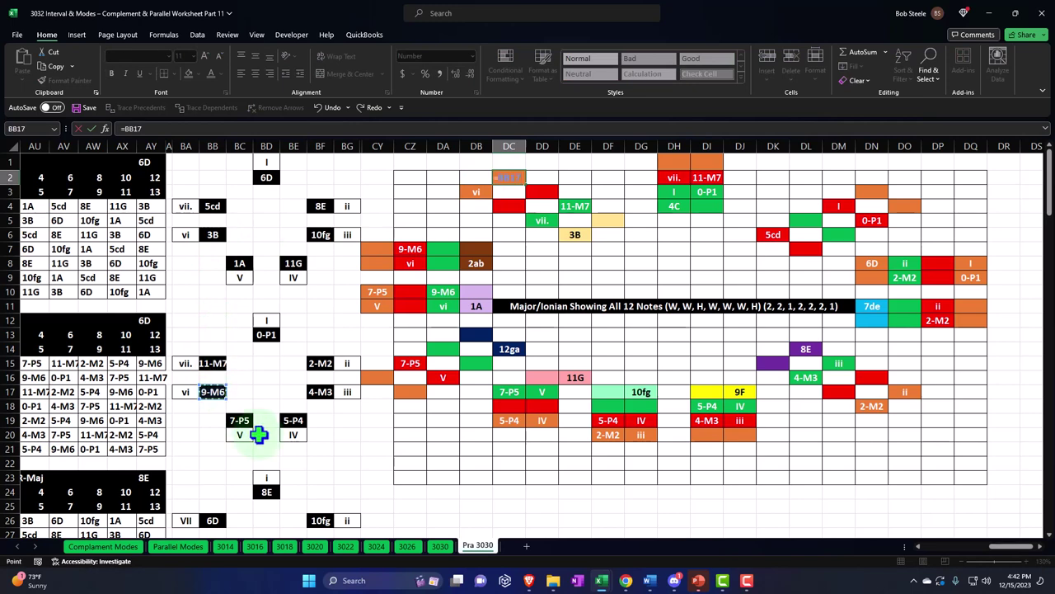
key("Return")
key("Right")
key("Right")
key("Right")
key("Right")
key("Right")
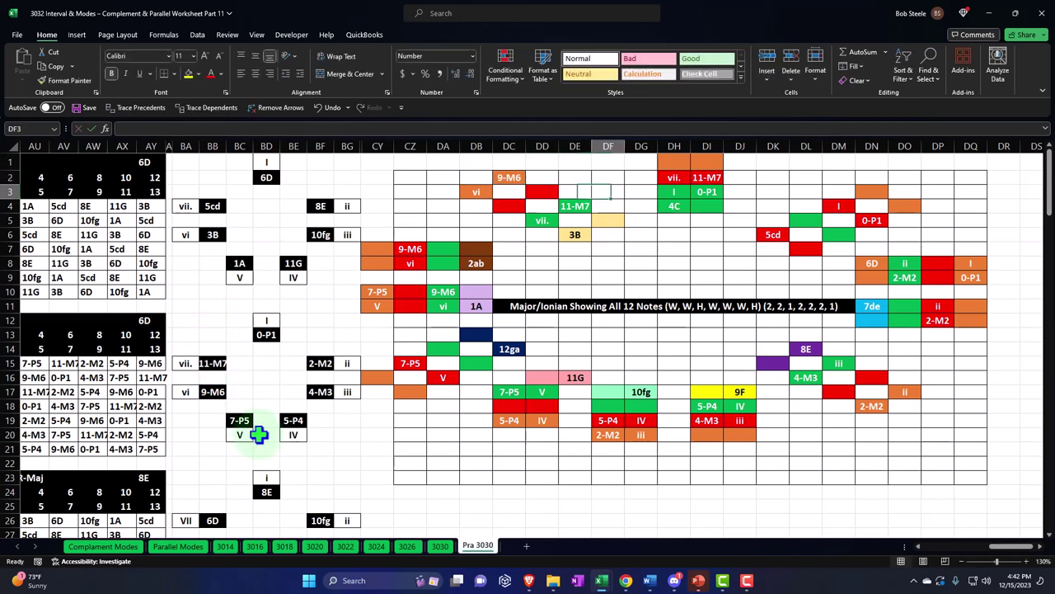
key("Up")
key("Up")
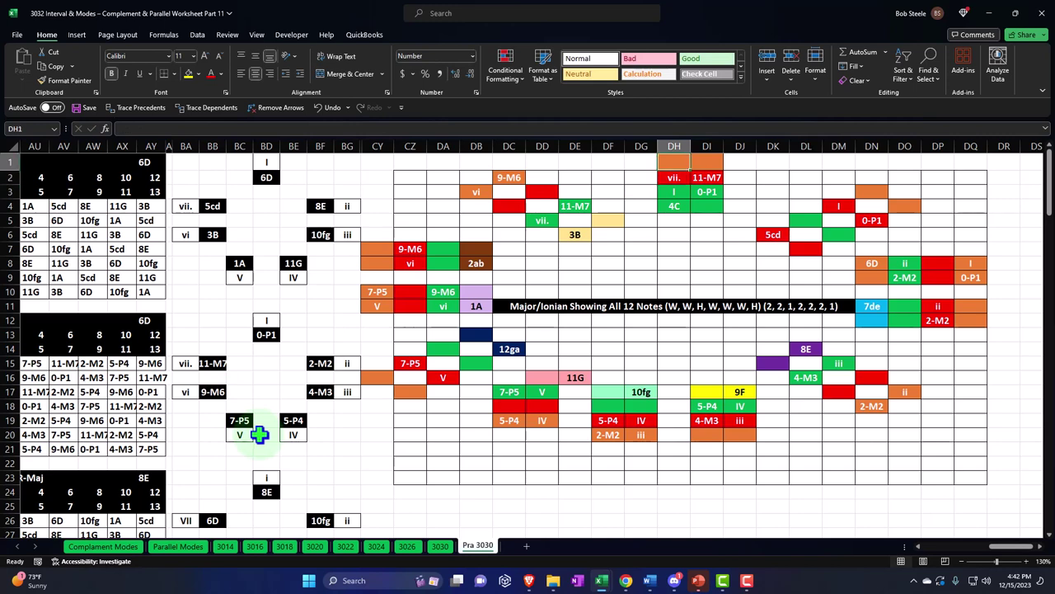
Step: Link DN3 to DH2 with a formula so it shows vii
key("Right")
key("Right")
key("Right")
key("Right")
key("Right")
key("Right")
key("Down")
key("Down")
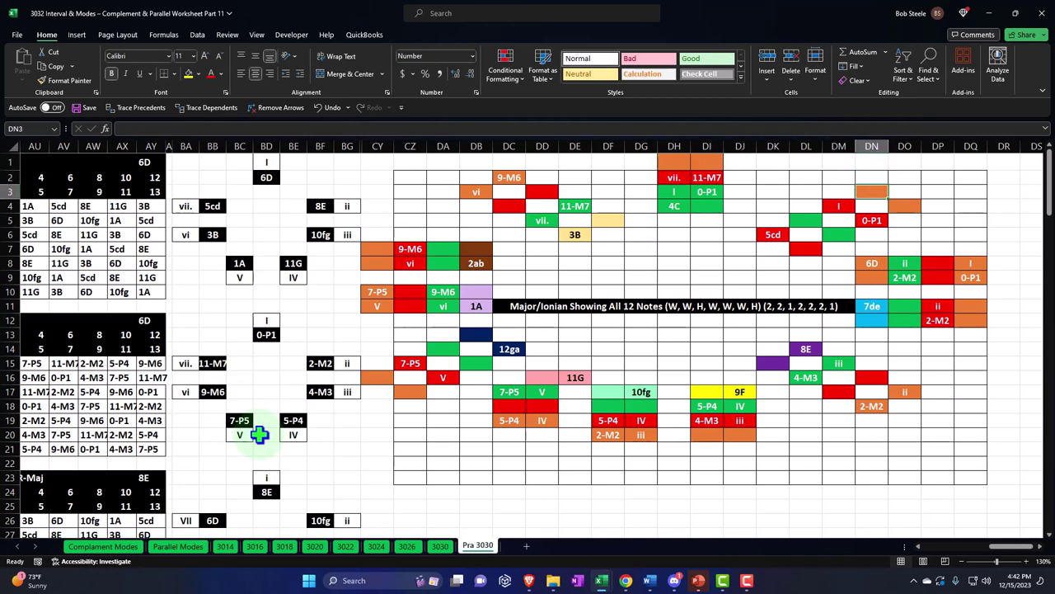
type("=")
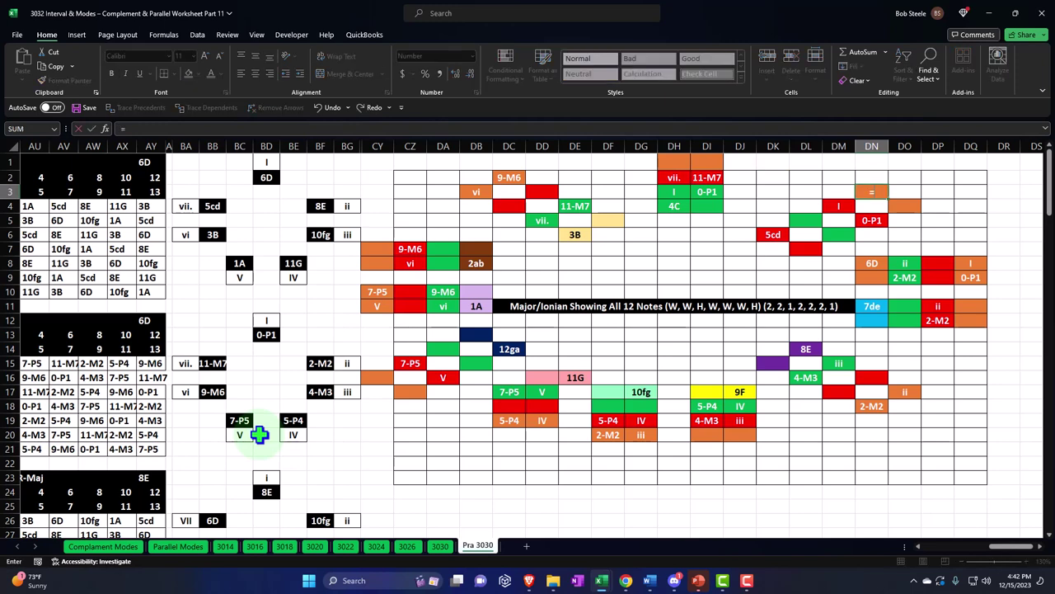
left_click(669, 178)
key("Return")
Step: Link DO4 to BB15 with a formula so it shows 11-M7
key("Right")
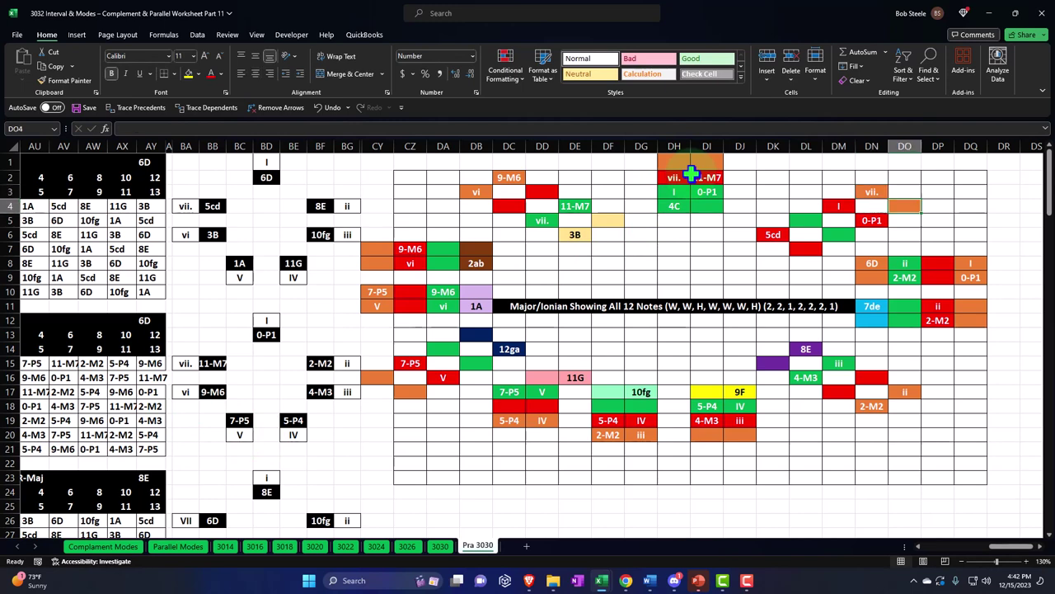
type("=")
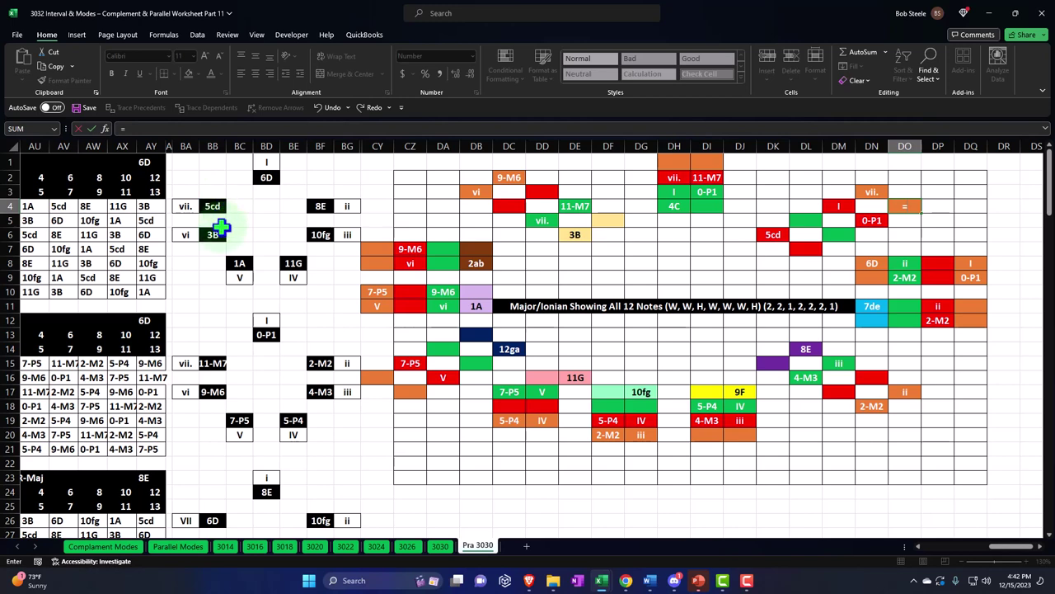
left_click(216, 363)
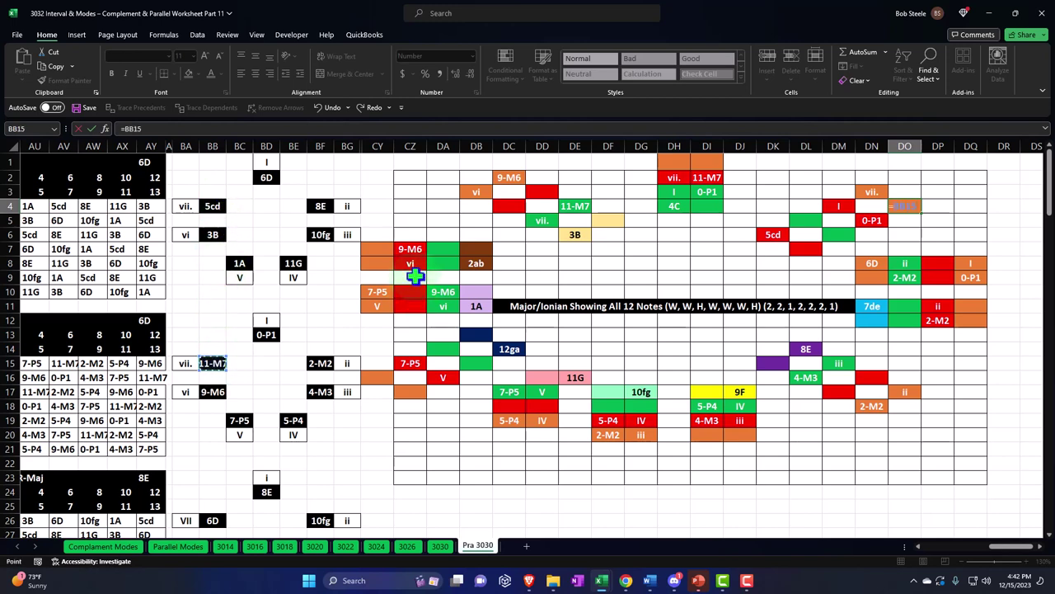
key("Return")
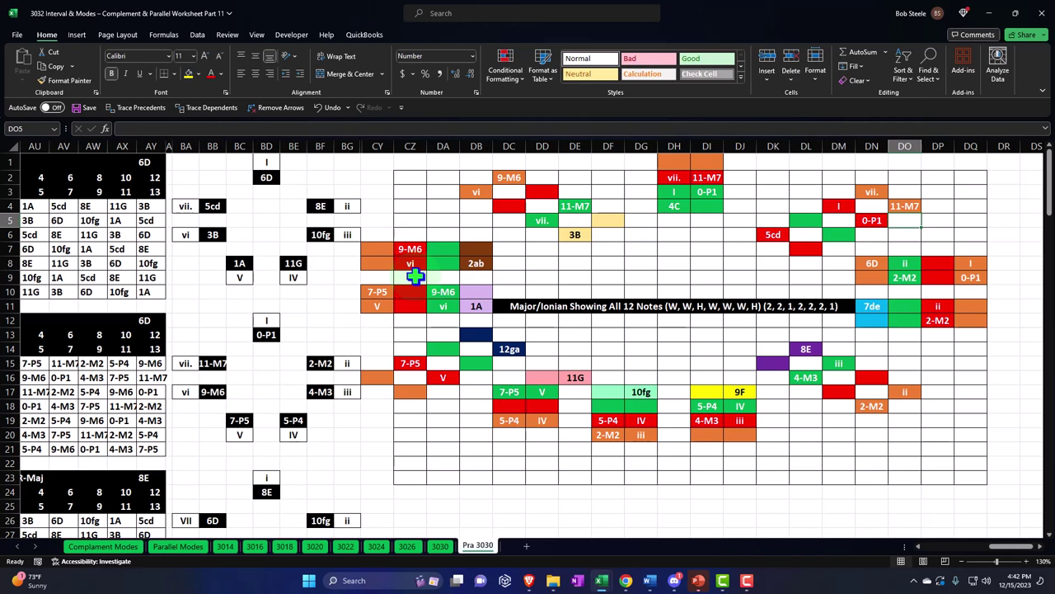
key("Down")
key("Down")
key("Down")
key("Right")
key("Right")
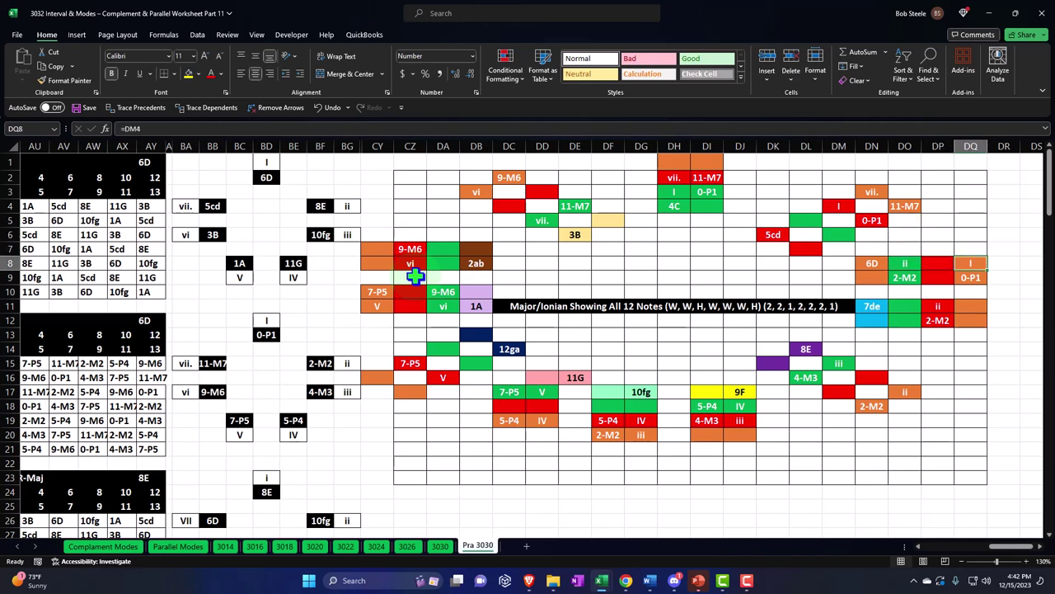
Step: Unhide the columns between BG and CY to reveal the coloured grid
left_click_drag(348, 146, 373, 145)
right_click(374, 205)
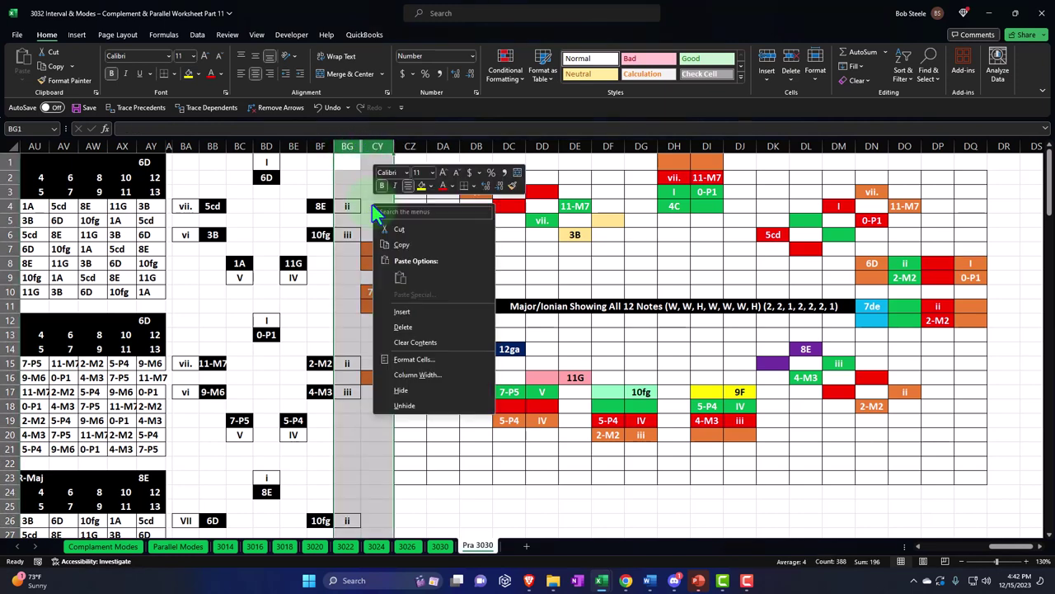
left_click(404, 404)
key("Right")
key("Right")
key("Right")
key("Right")
key("Right")
key("Right")
key("Right")
key("Right")
key("Right")
key("Right")
key("Right")
key("Right")
key("Right")
key("Right")
key("Right")
key("Right")
key("Right")
key("Right")
key("Right")
key("Right")
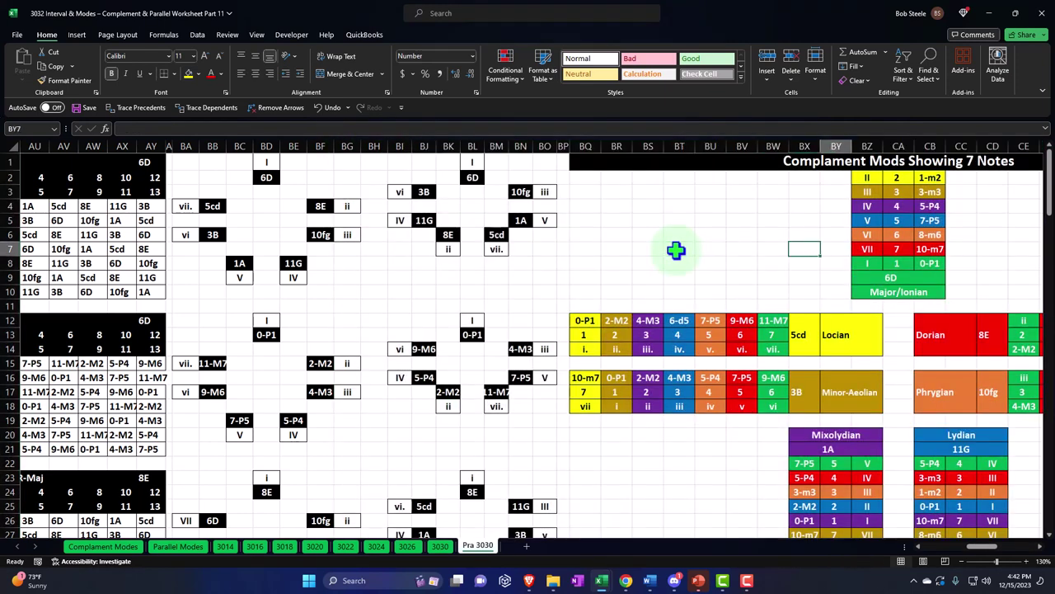
key("Right")
key("Right")
key("Right")
key("Right")
key("Right")
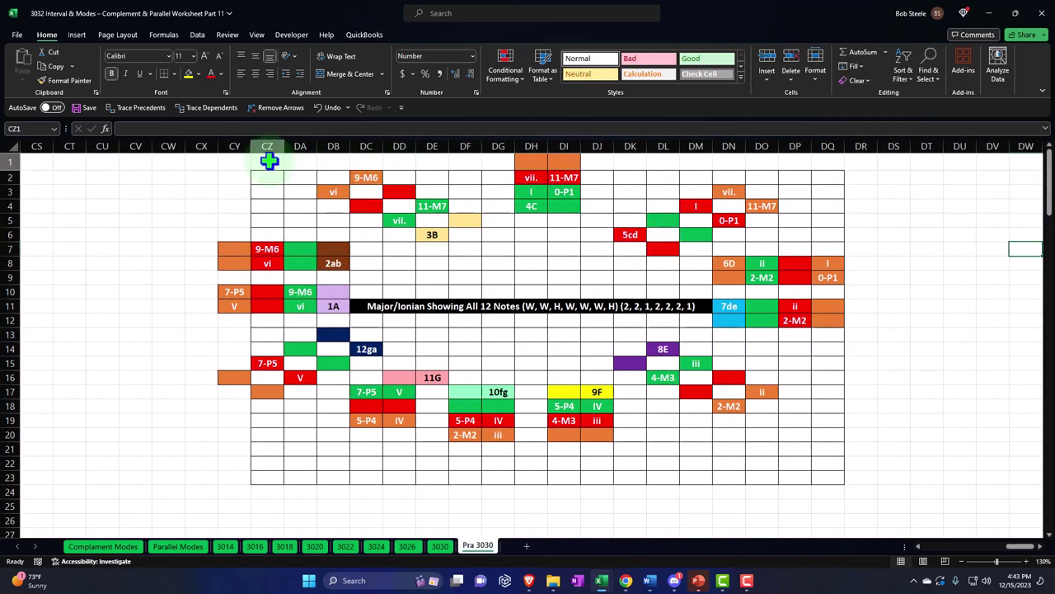
Step: Shift the whole grid down one row so it occupies CY2:DQ24
left_click_drag(266, 160, 824, 478)
left_click_drag(236, 160, 818, 479)
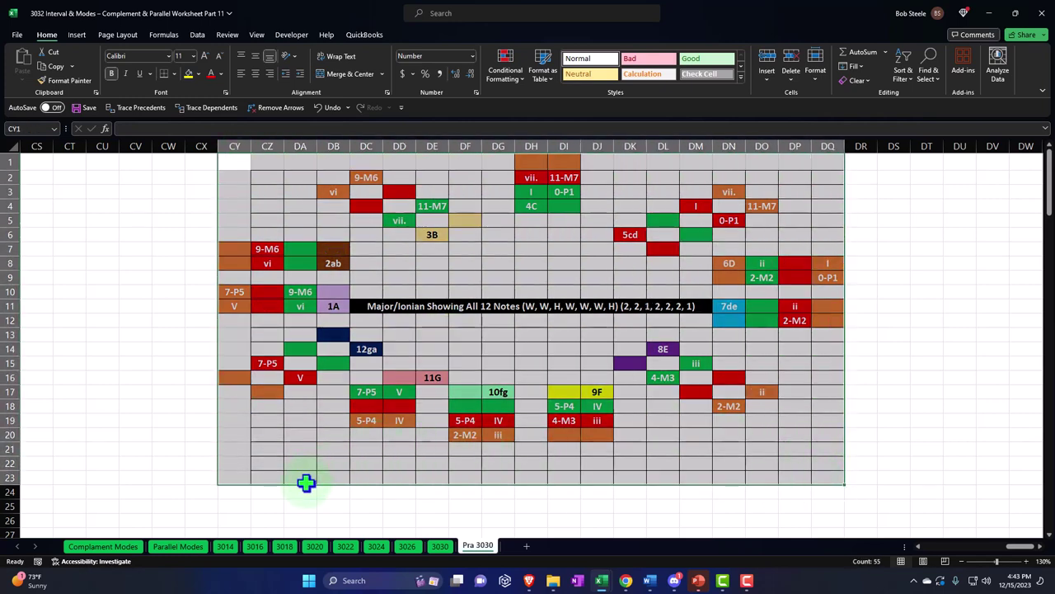
left_click_drag(310, 495, 308, 508)
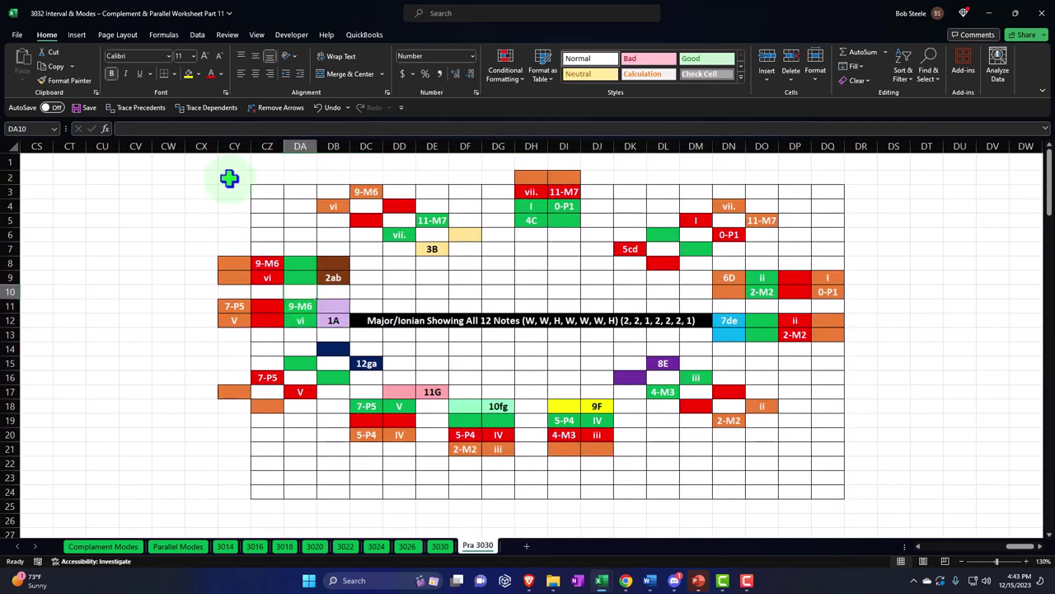
left_click_drag(229, 178, 825, 492)
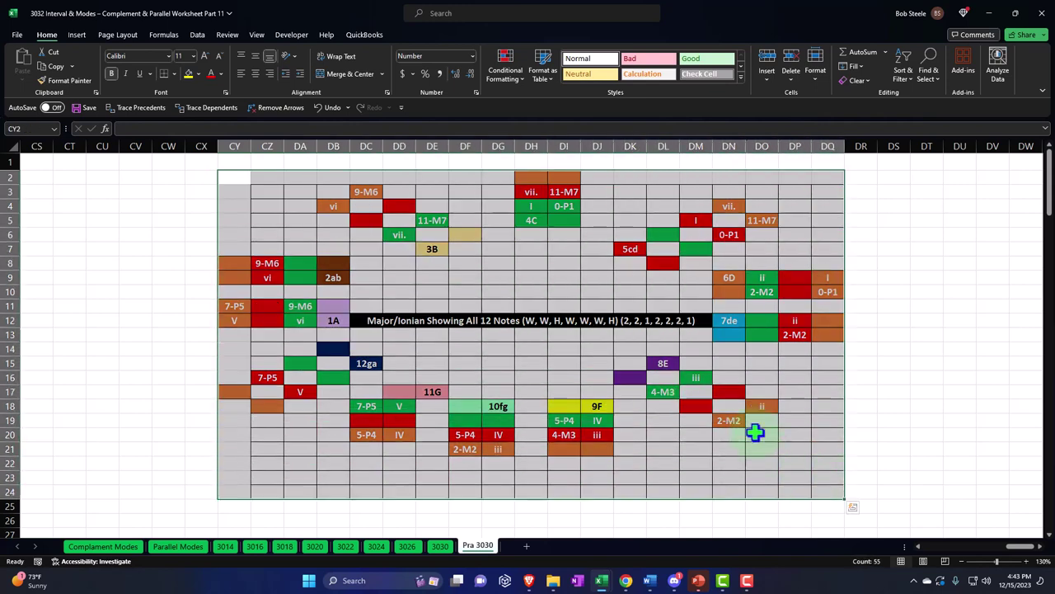
Step: Copy the CY2:DQ24 grid and paste it back over itself in place
right_click(755, 433)
left_click(781, 100)
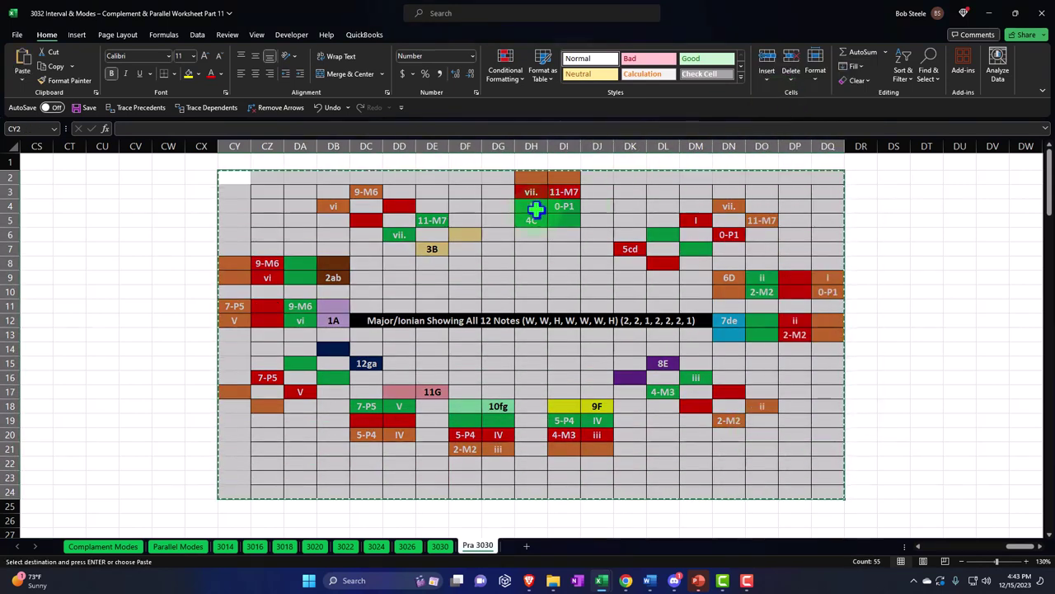
right_click(536, 194)
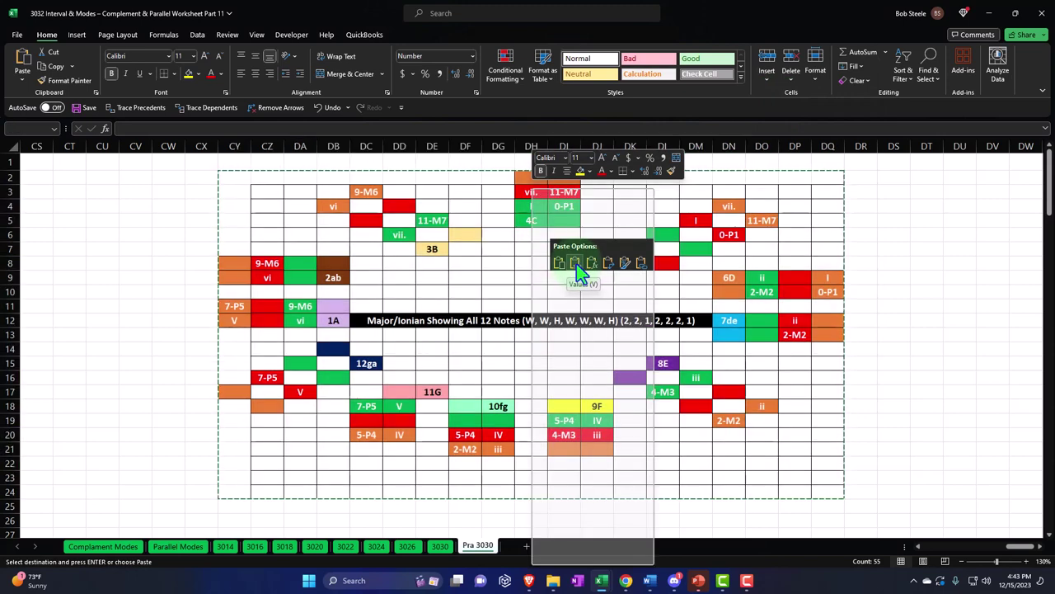
left_click(577, 264)
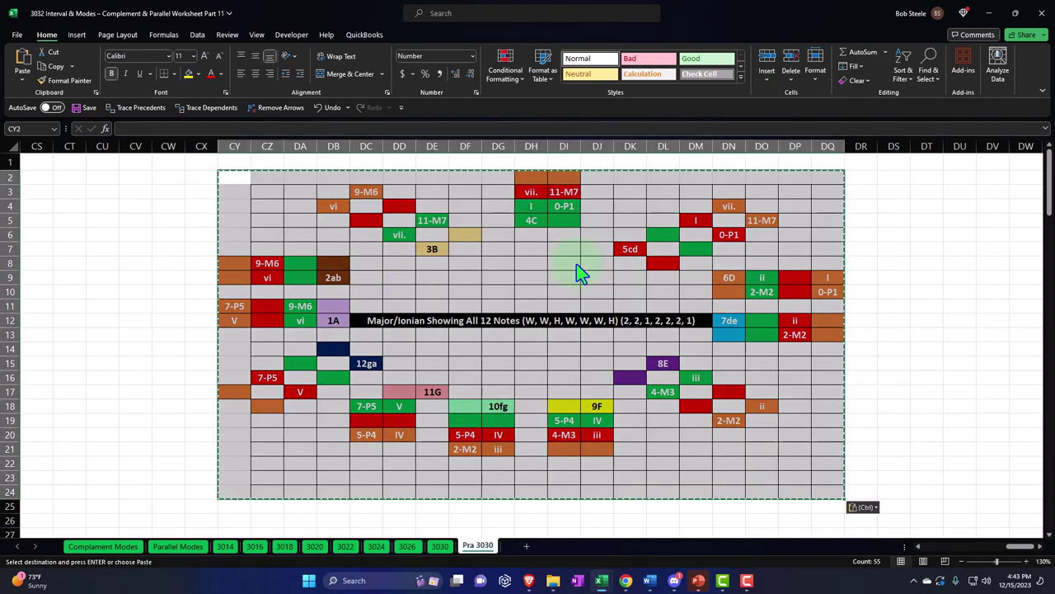
left_click(726, 305)
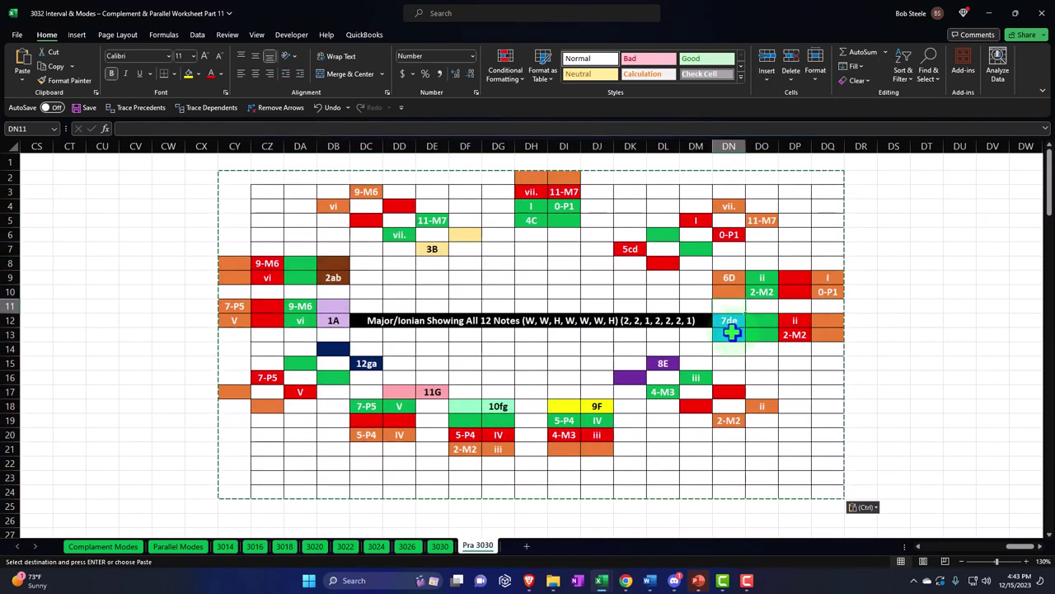
Step: Format-paint 7de's cyan fill onto DR12:DR13, DP18 and DO20
left_click(730, 321)
left_click(81, 83)
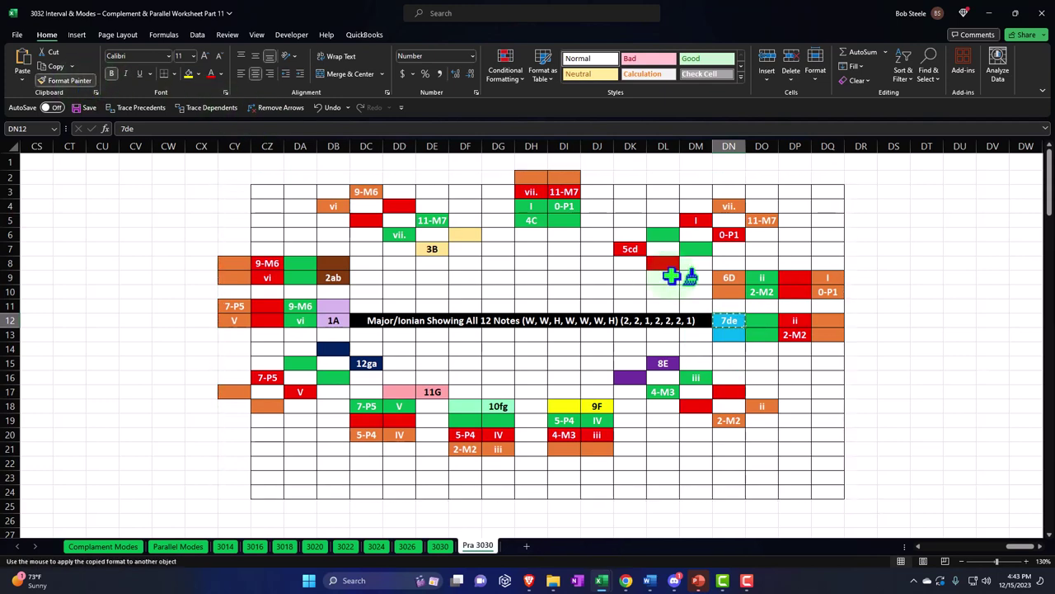
left_click_drag(861, 321, 866, 333)
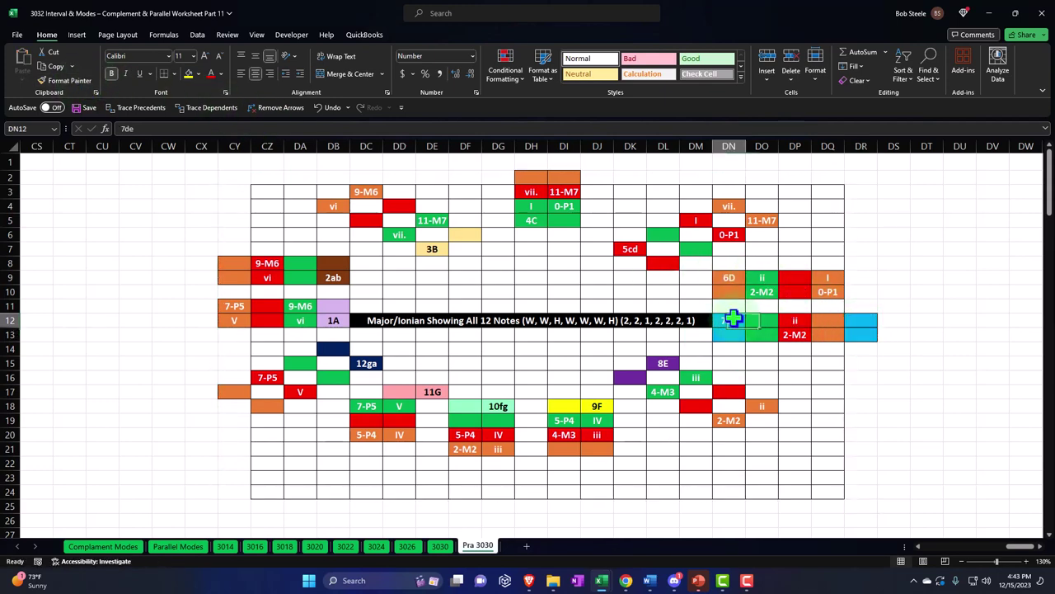
left_click(53, 80)
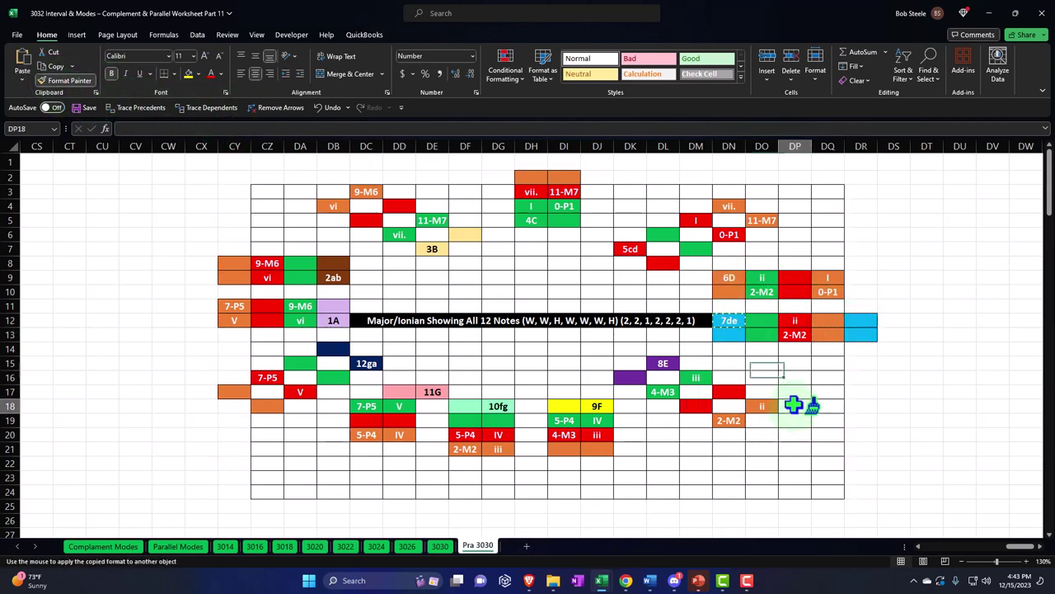
key("Escape")
left_click(64, 81)
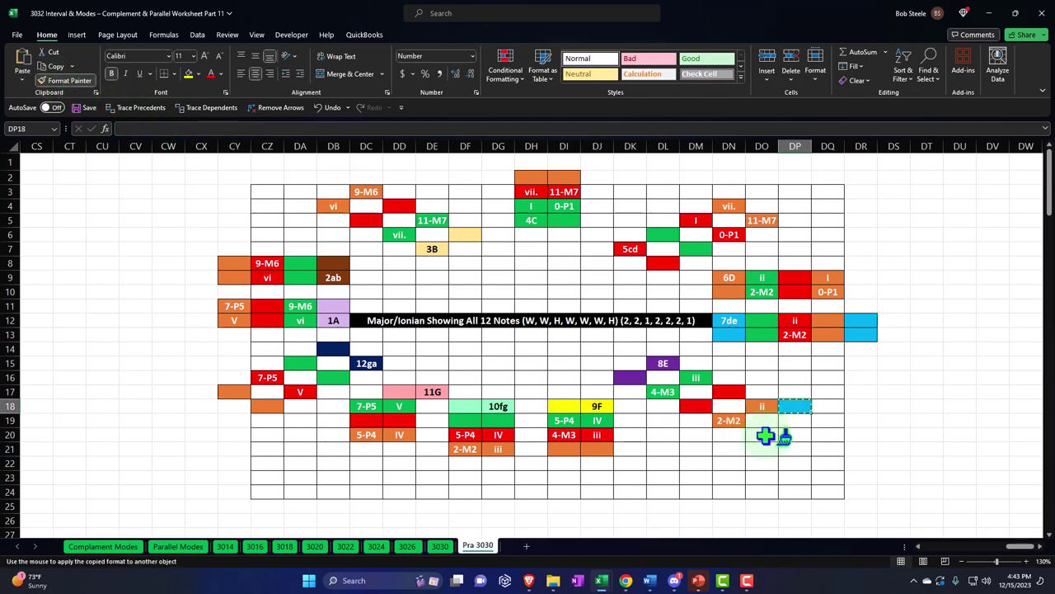
left_click(766, 435)
Step: Paint the cyan fill onto DI22:DJ22, DF22:DG22, DC21:DD21 and CX18
left_click(79, 80)
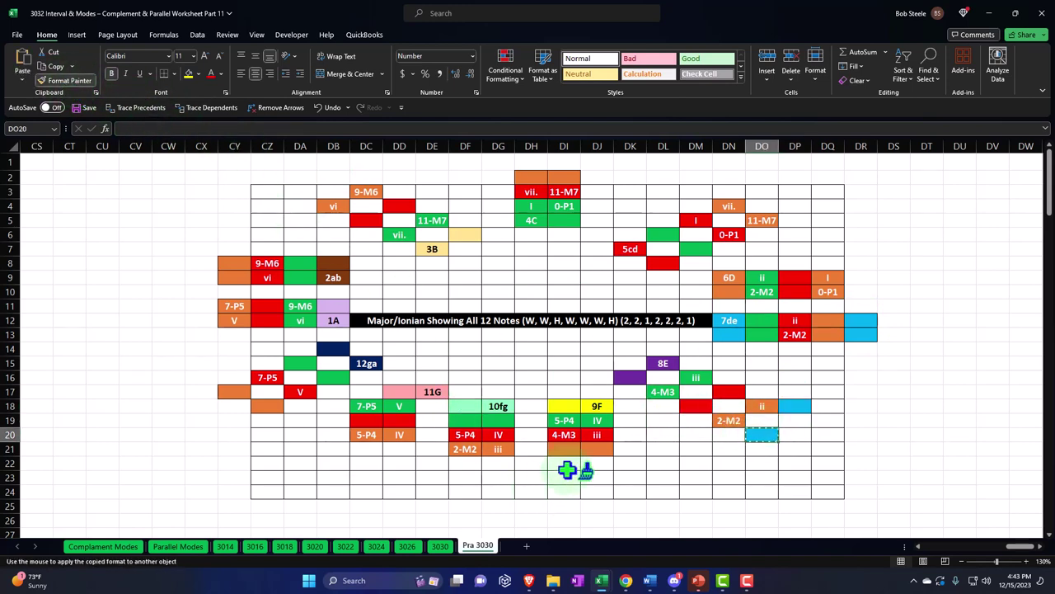
left_click_drag(567, 467, 591, 465)
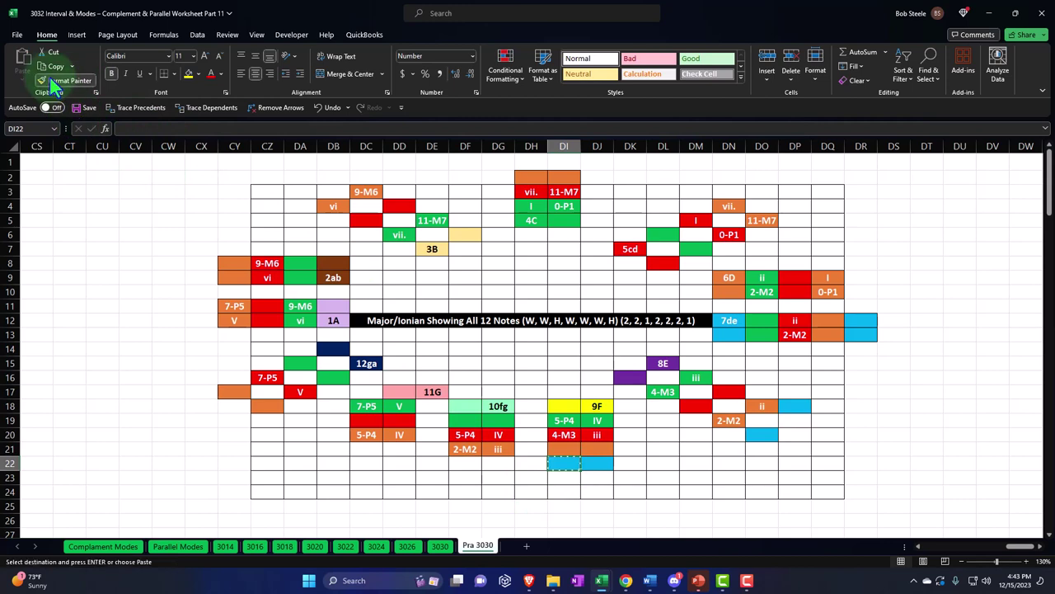
left_click_drag(464, 464, 497, 463)
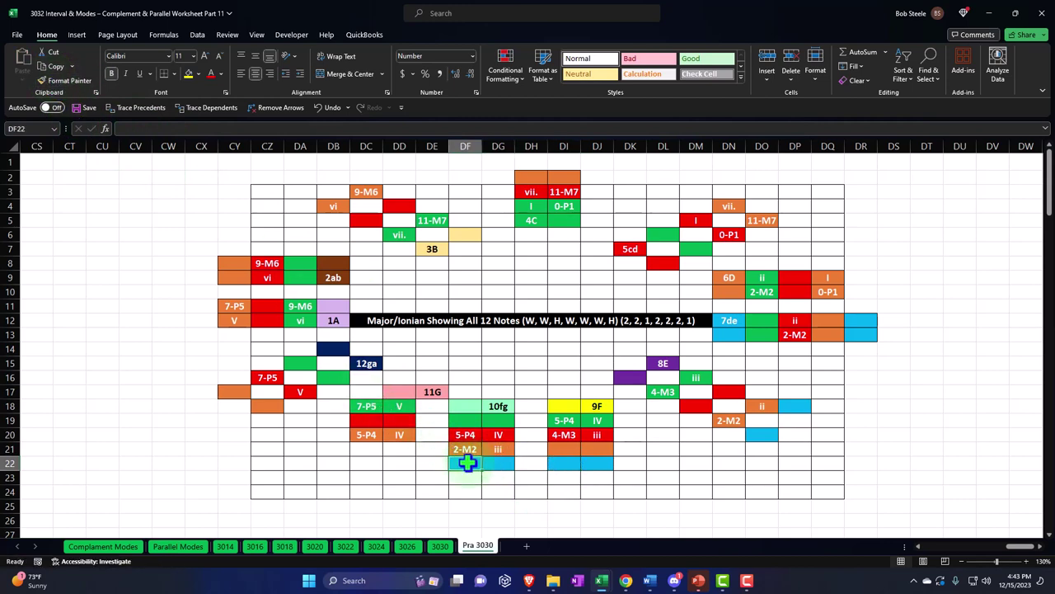
left_click(69, 81)
left_click_drag(363, 450, 397, 451)
left_click(69, 81)
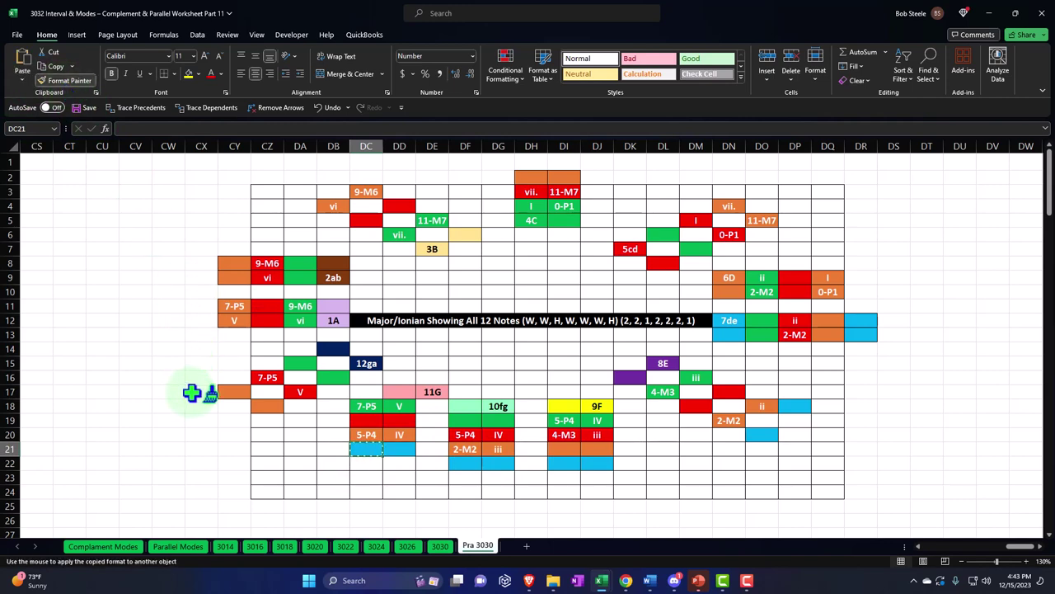
left_click(199, 405)
Step: Paint the cyan fill onto CY19, CX11:CX12 and CX8:CX9
left_click(66, 81)
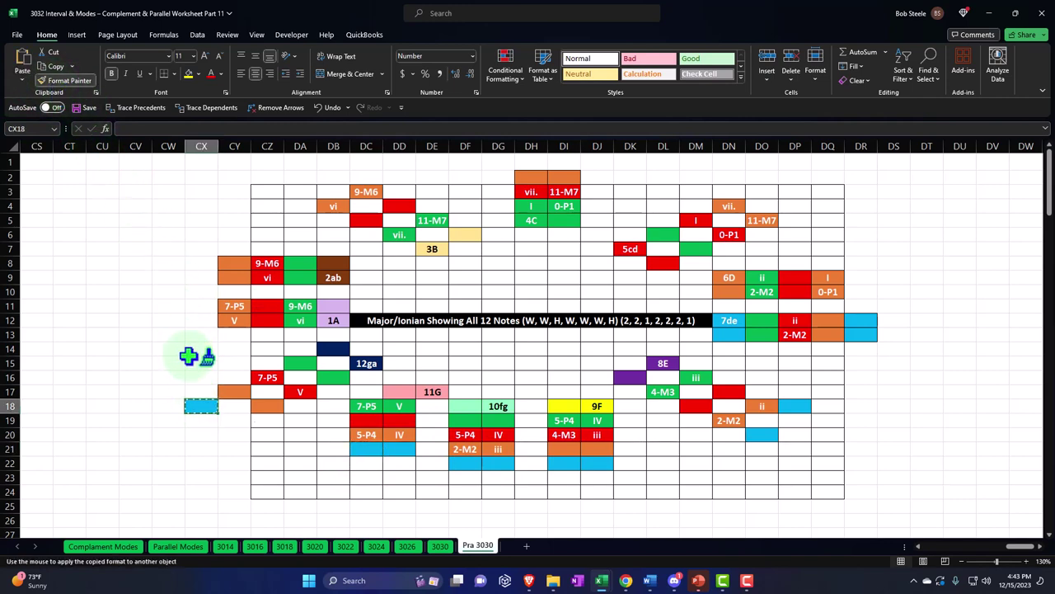
left_click(234, 421)
left_click(68, 83)
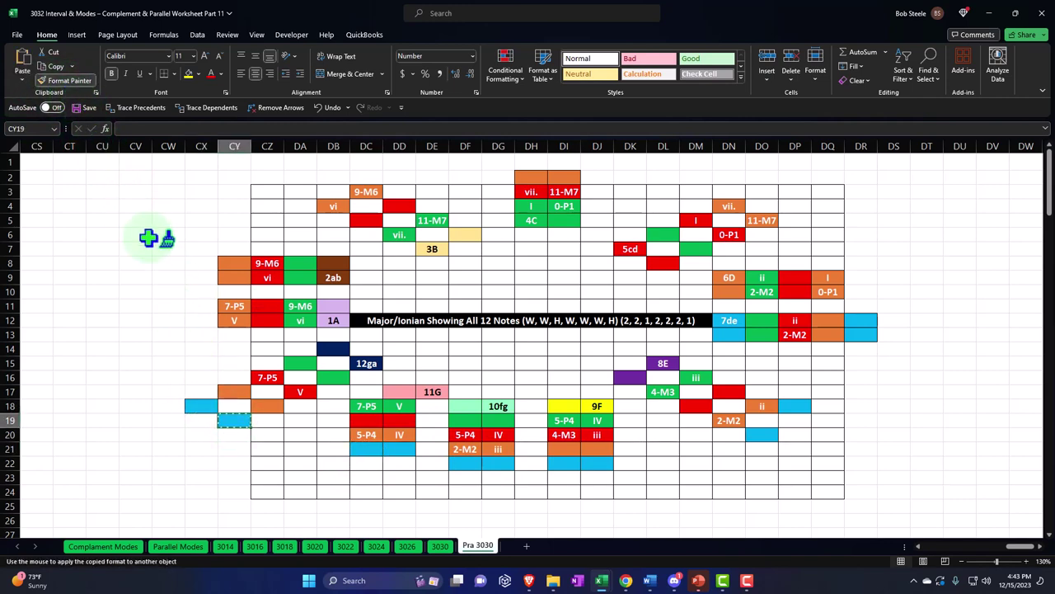
left_click_drag(198, 305, 200, 319)
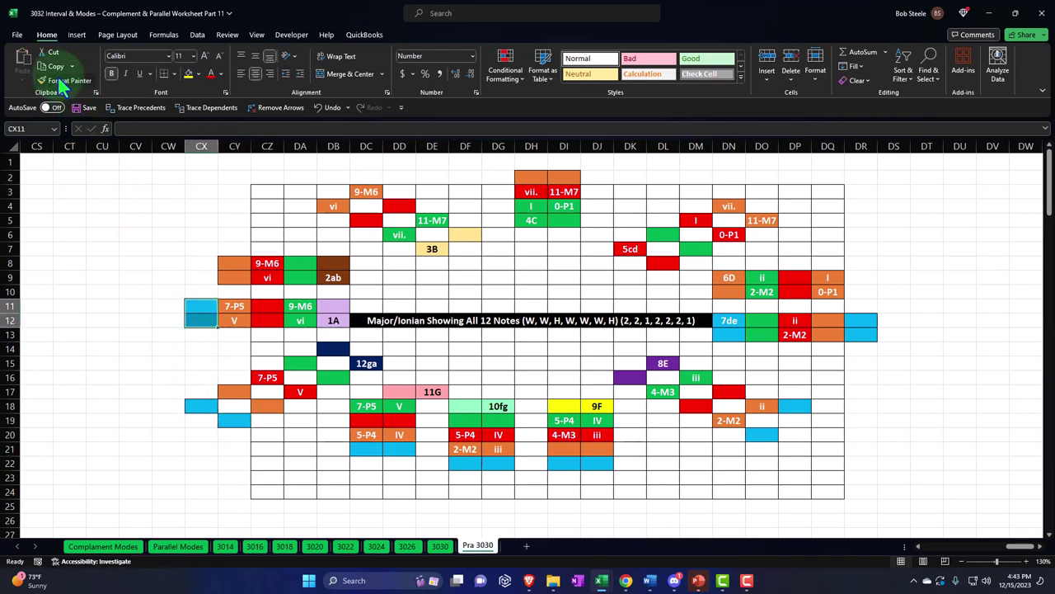
left_click(58, 75)
left_click_drag(196, 264, 200, 277)
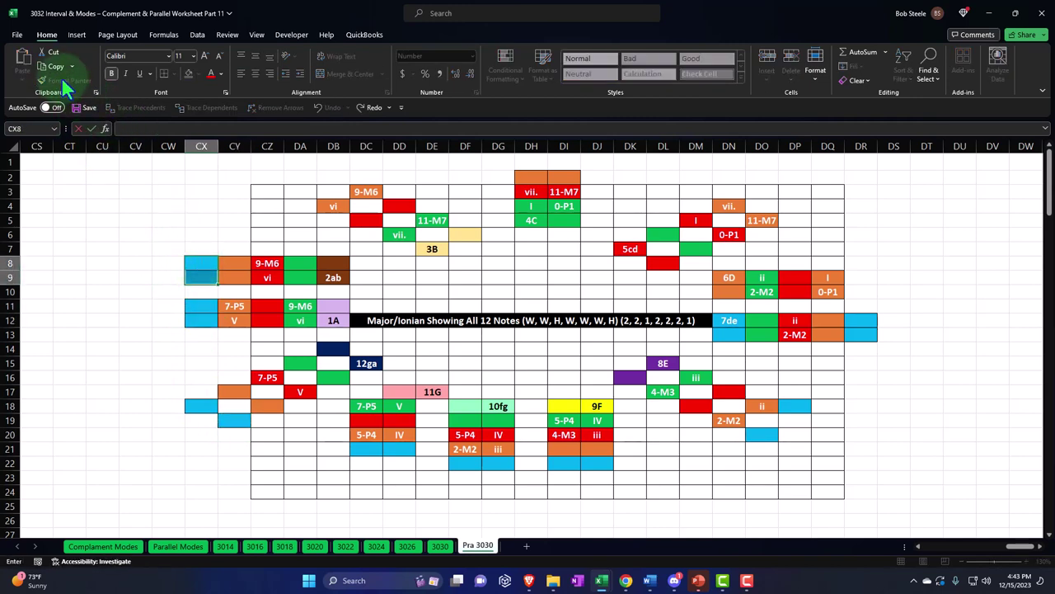
left_click(200, 261)
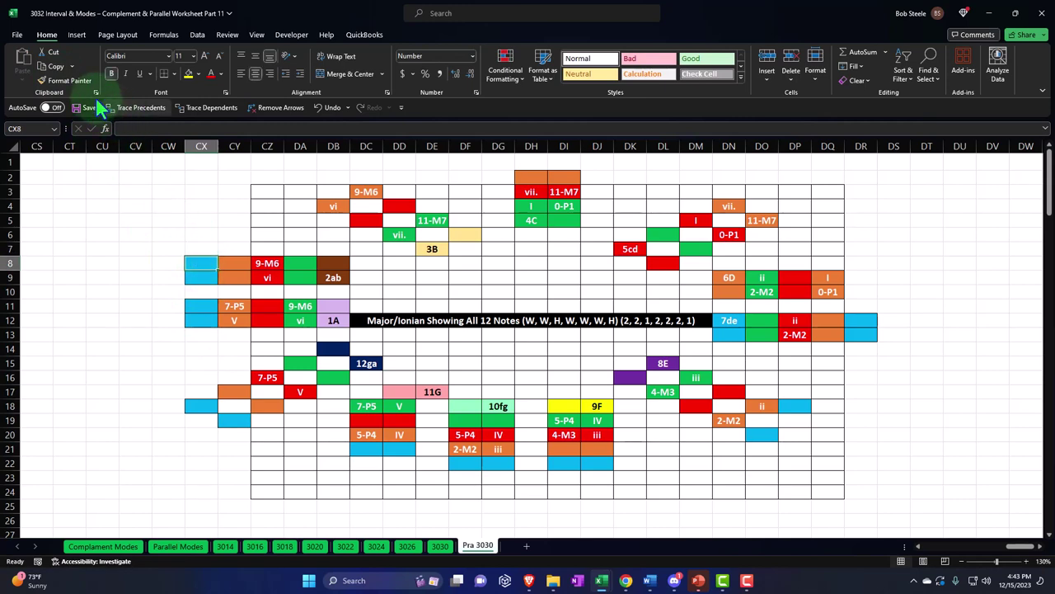
Step: Paint the cyan fill onto DB2, DA3 and DH1:DI1
left_click(75, 81)
left_click(333, 177)
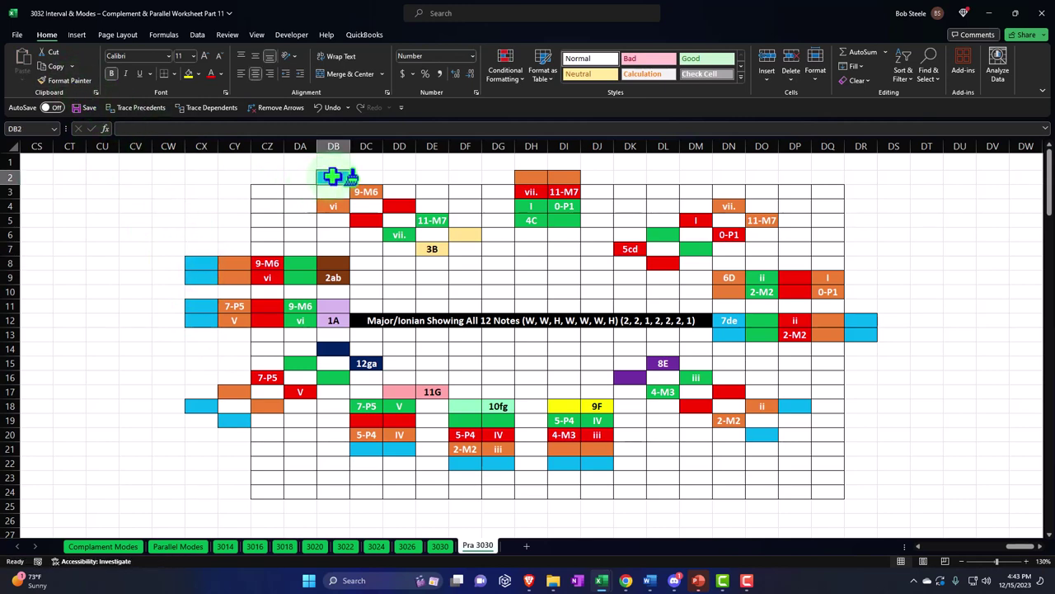
left_click(82, 82)
left_click(300, 192)
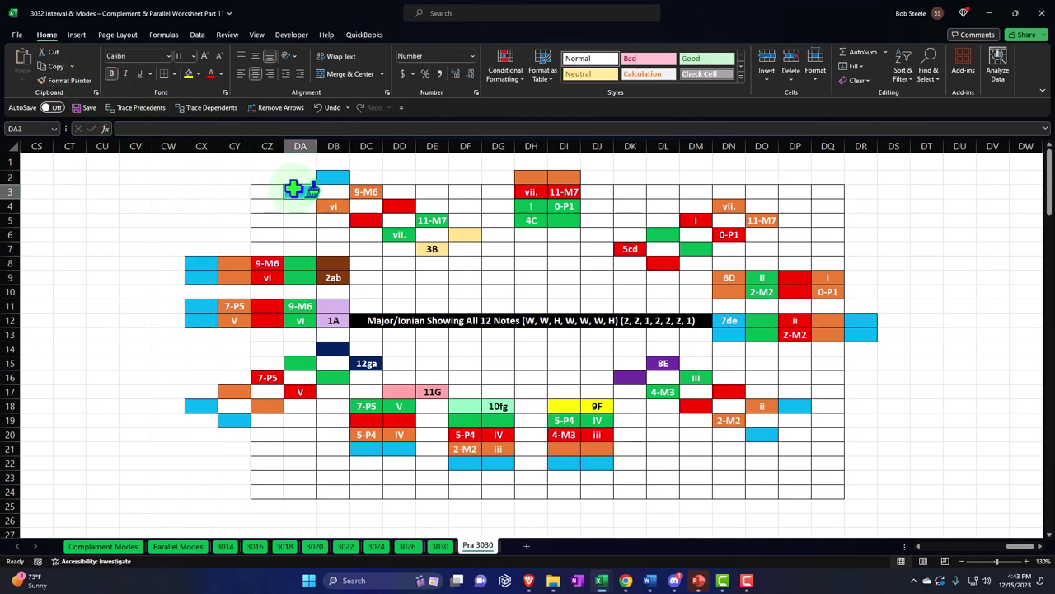
left_click(76, 81)
left_click_drag(528, 161, 564, 162)
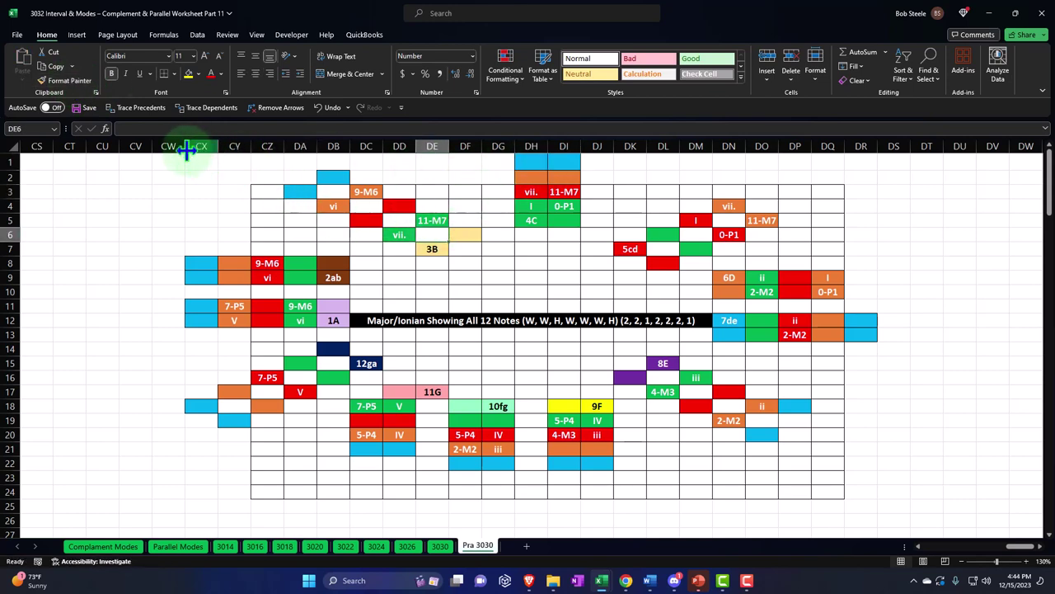
left_click_drag(173, 145, 380, 207)
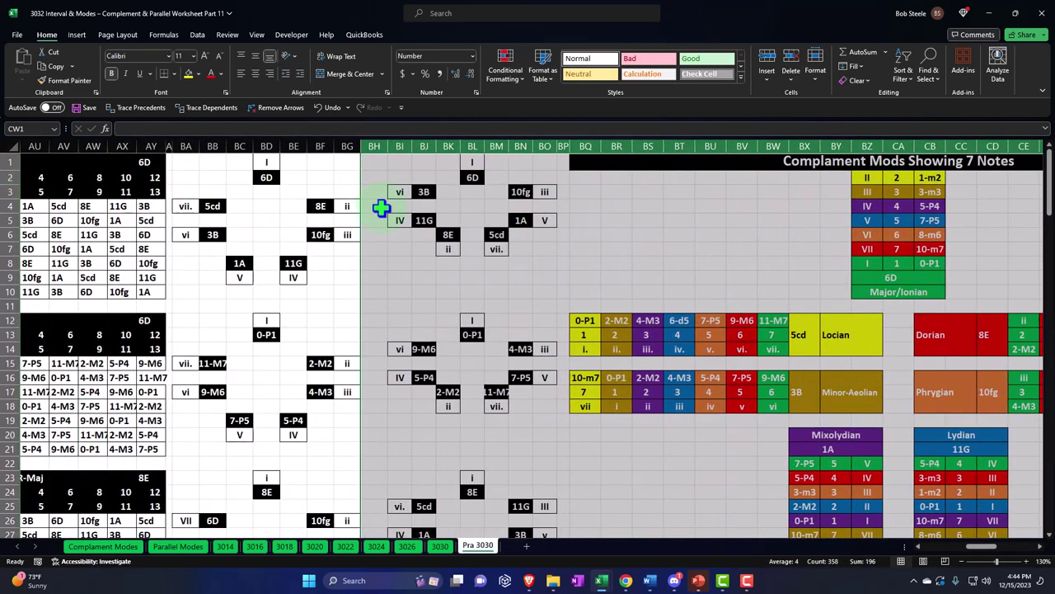
Step: Hide columns BH through CW
right_click(381, 207)
left_click(415, 397)
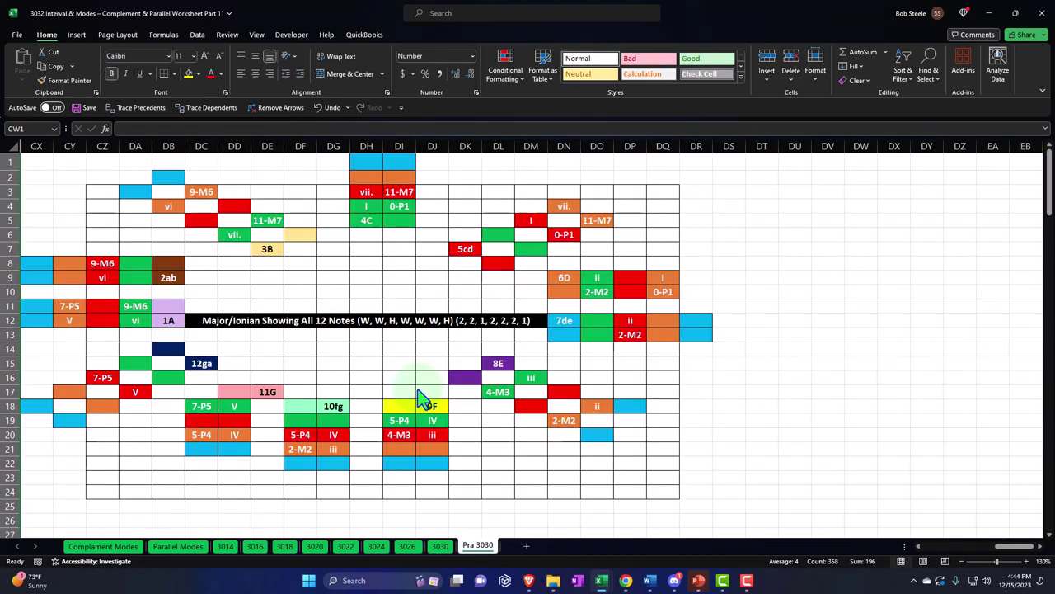
left_click(561, 327)
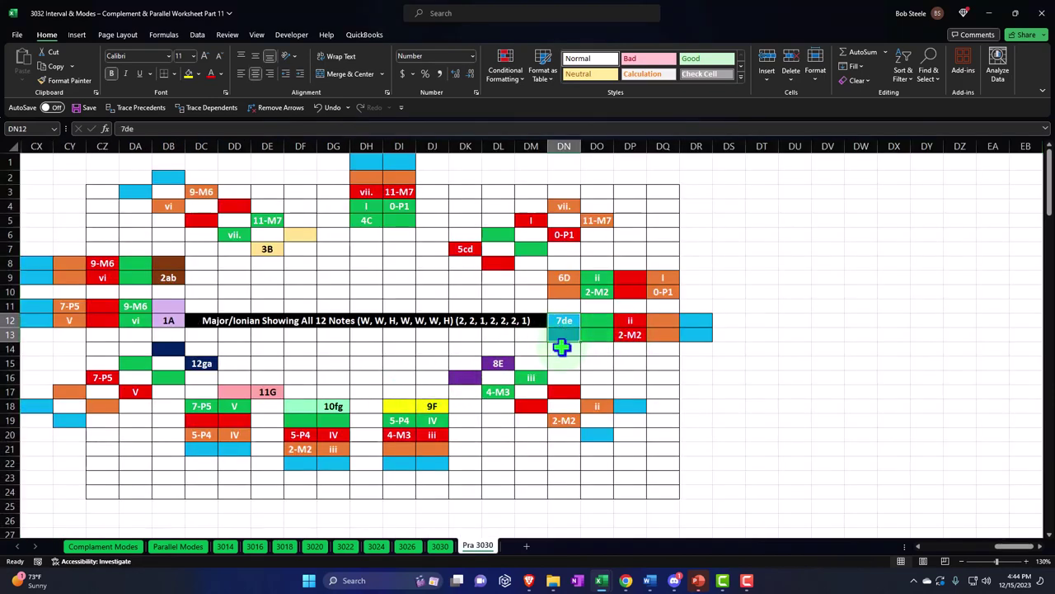
Step: Enter 7 as the starting note in AD2 so the labels recalculate from 7de
key("ctrl+Left")
key("ctrl+Left")
key("ctrl+Left")
key("ctrl+Left")
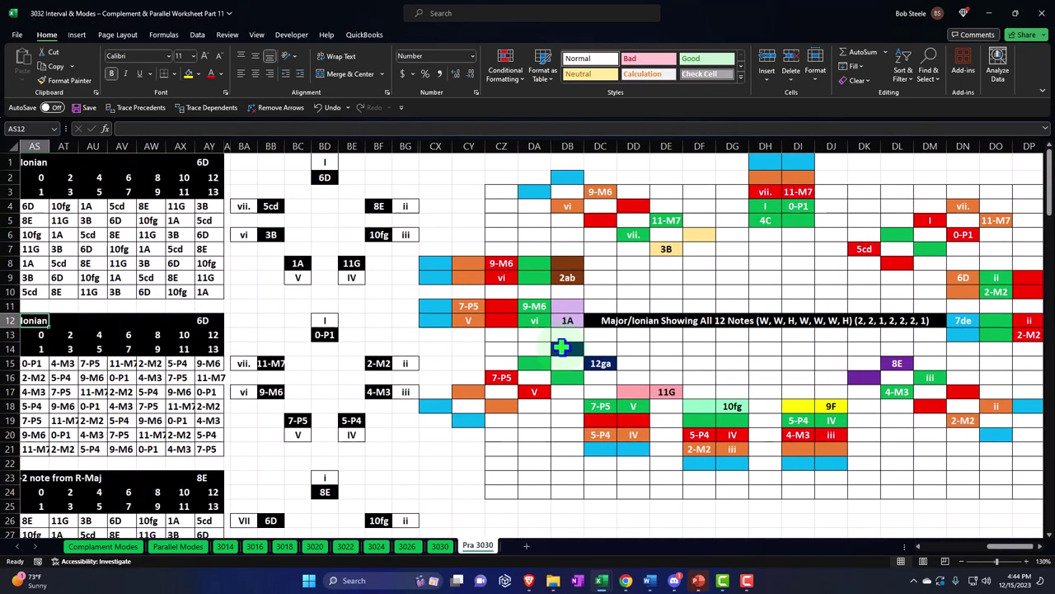
key("Left")
key("Up")
key("Up")
key("Up")
key("Up")
key("Up")
key("Up")
key("Up")
key("Up")
key("Up")
key("Up")
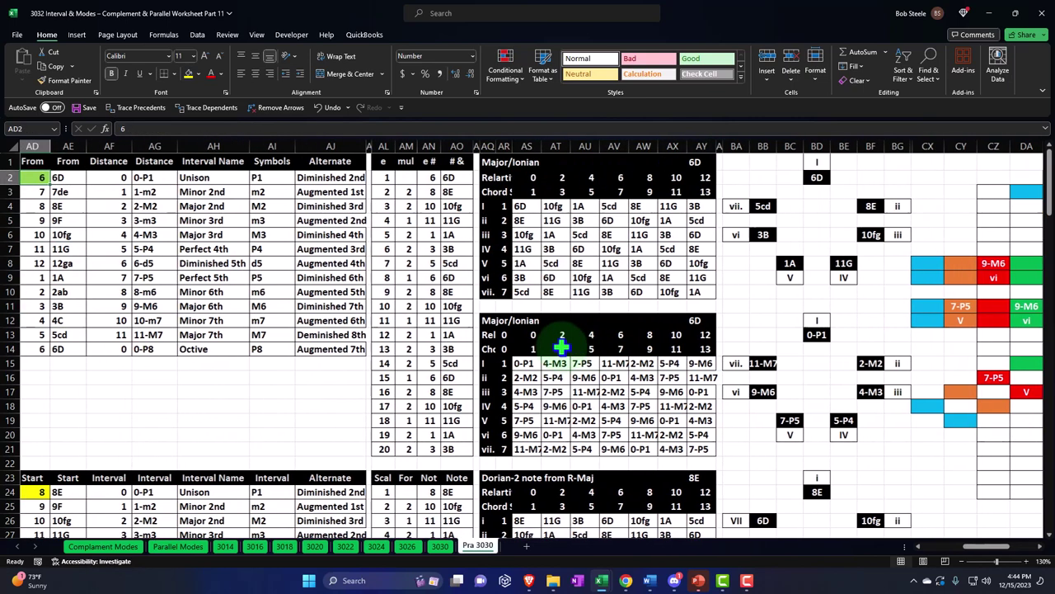
key("Left")
type("7")
key("Tab")
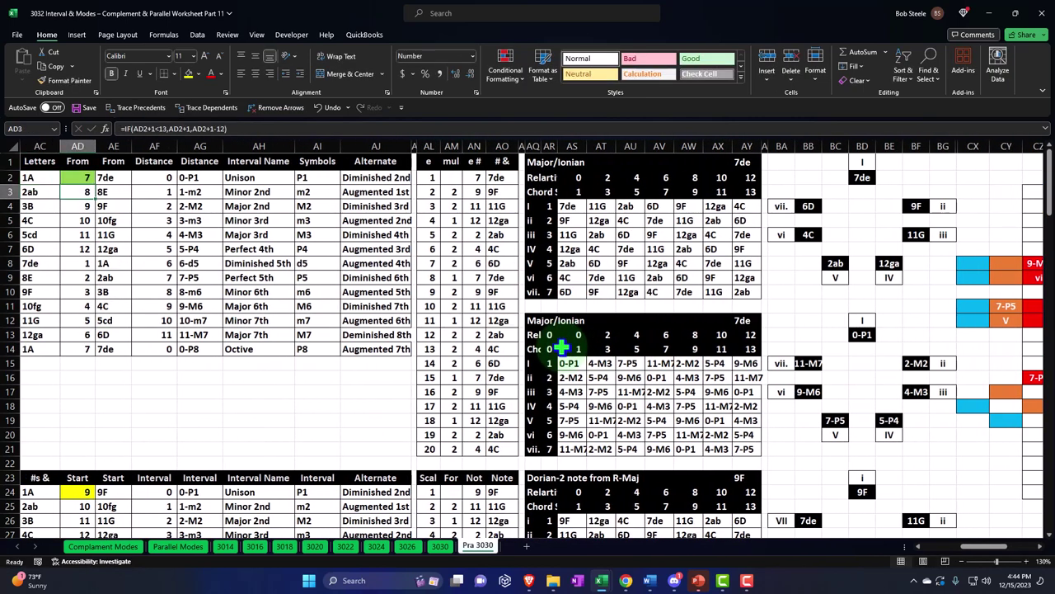
key("ctrl+Right")
key("ctrl+Right")
key("ctrl+Right")
key("ctrl+Right")
key("ctrl+Right")
key("ctrl+Right")
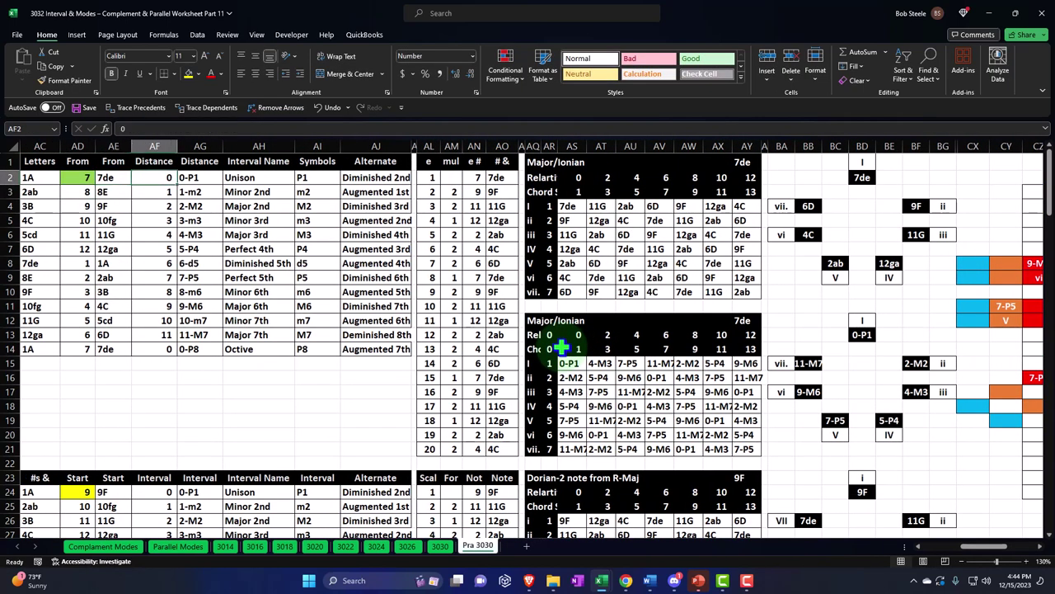
Step: Link DR12 to the I label in DQ9
key("Right")
key("Right")
key("Right")
key("Right")
key("Right")
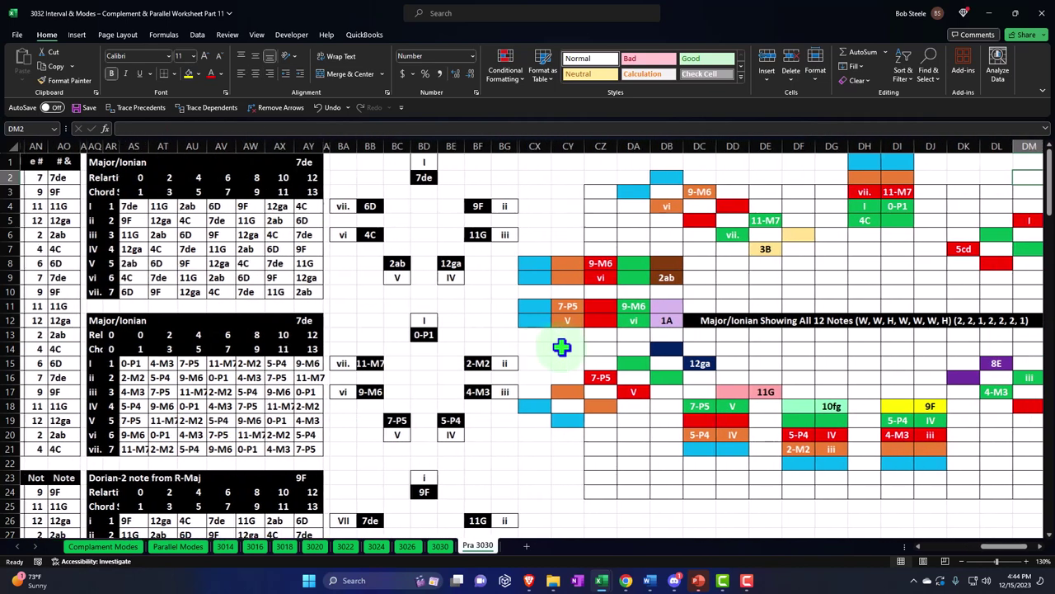
key("Right")
key("Right")
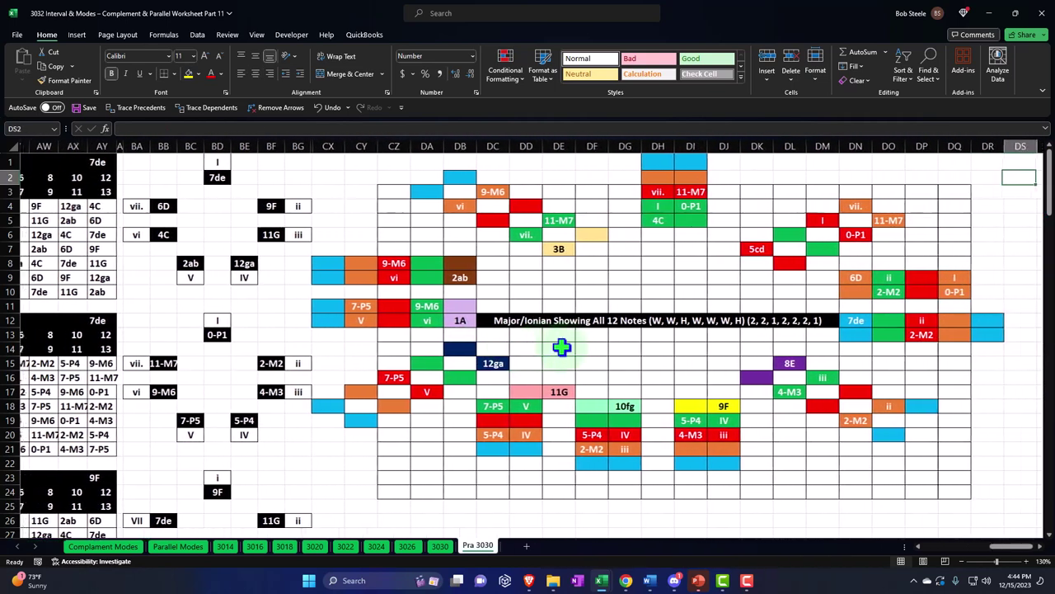
key("Down")
key("Down")
key("Down")
key("Down")
key("Down")
key("Down")
key("Down")
key("Down")
key("Down")
key("Down")
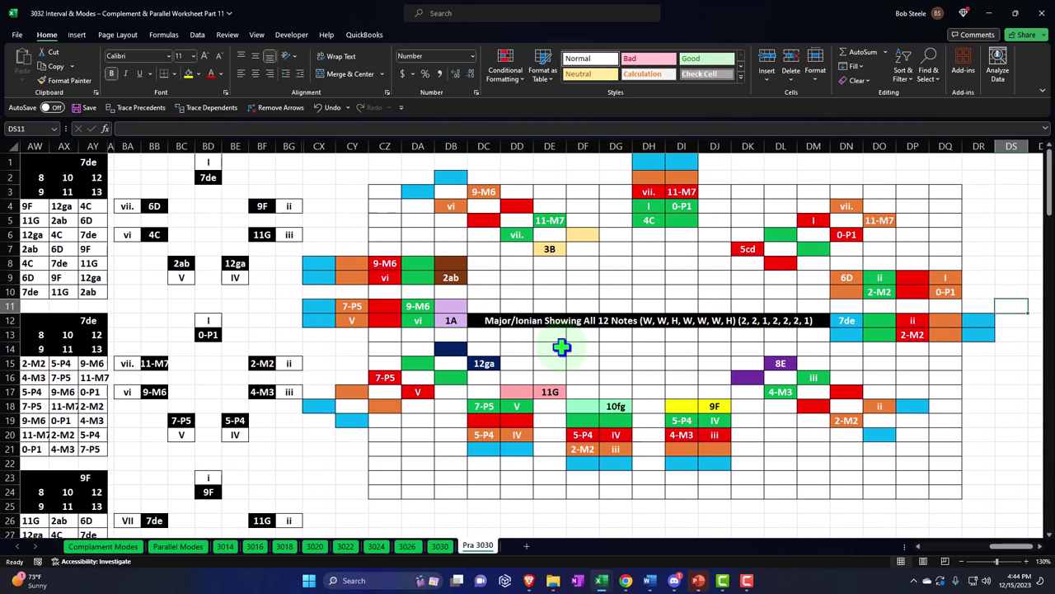
key("Left")
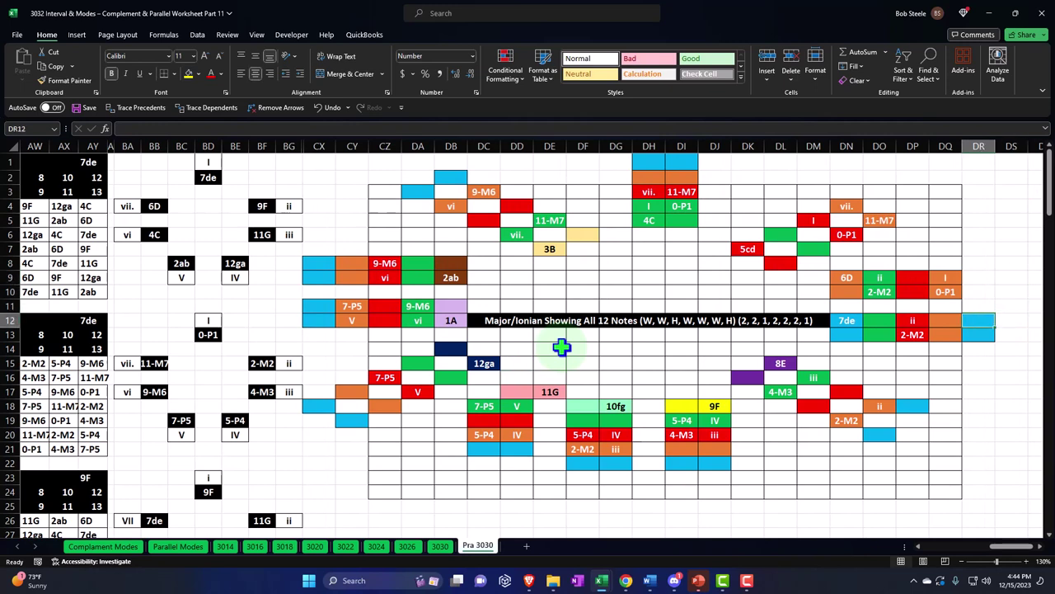
type("=")
key("Up")
key("Left")
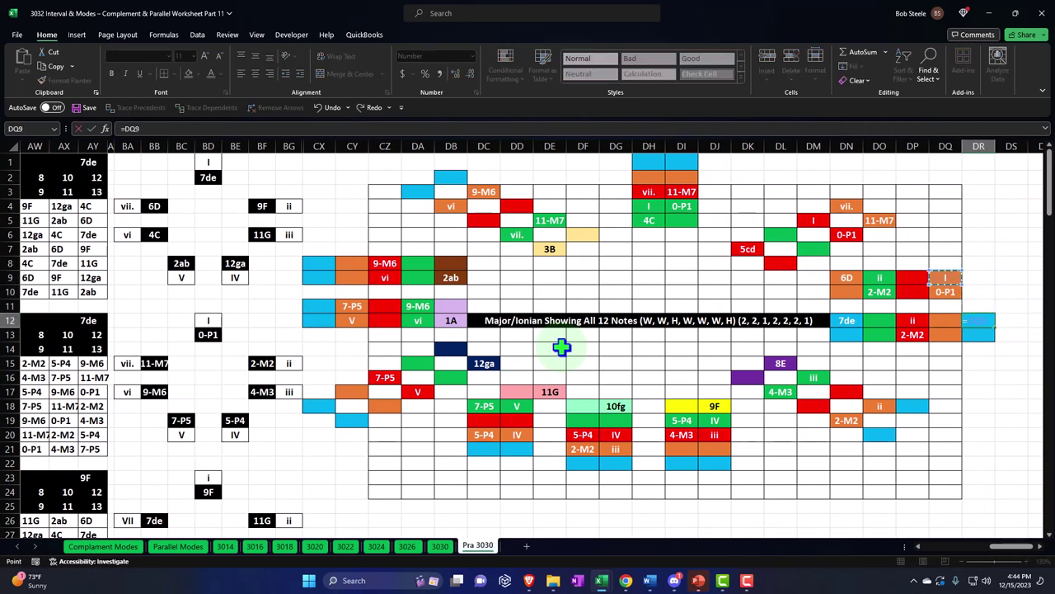
key("Return")
Step: Link DR13 to BD13 to show 0-P1 and move the blue cell from DP18 to DP19
type("=")
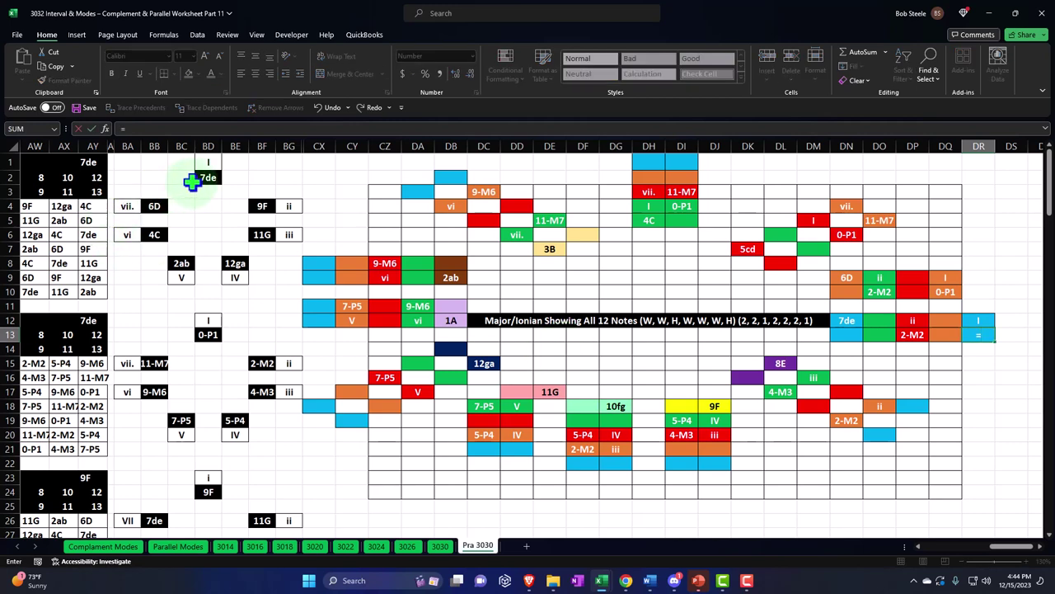
left_click(207, 334)
key("Return")
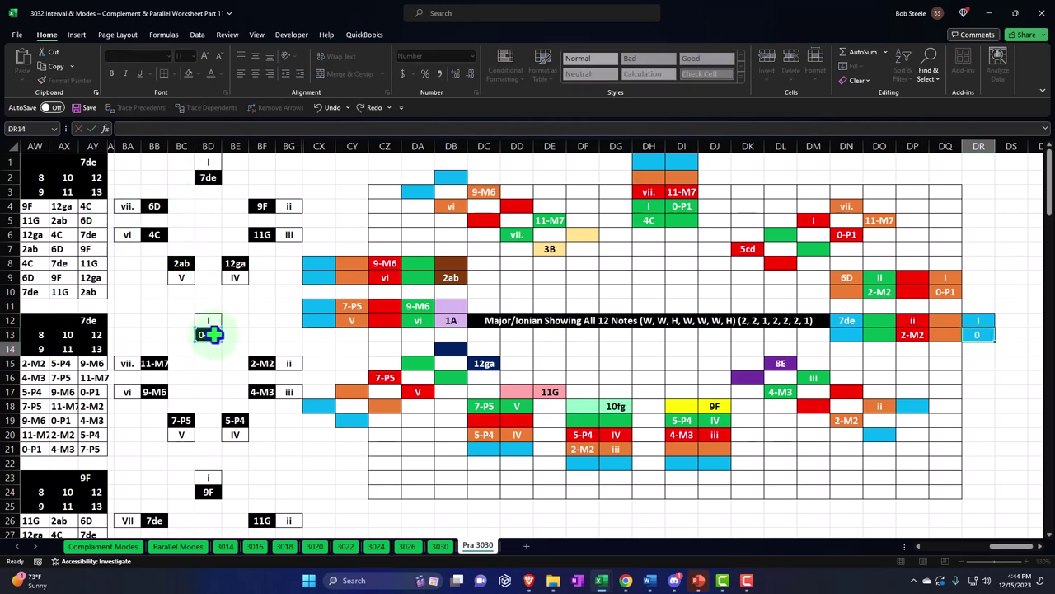
key("Down")
key("Down")
key("Down")
key("Down")
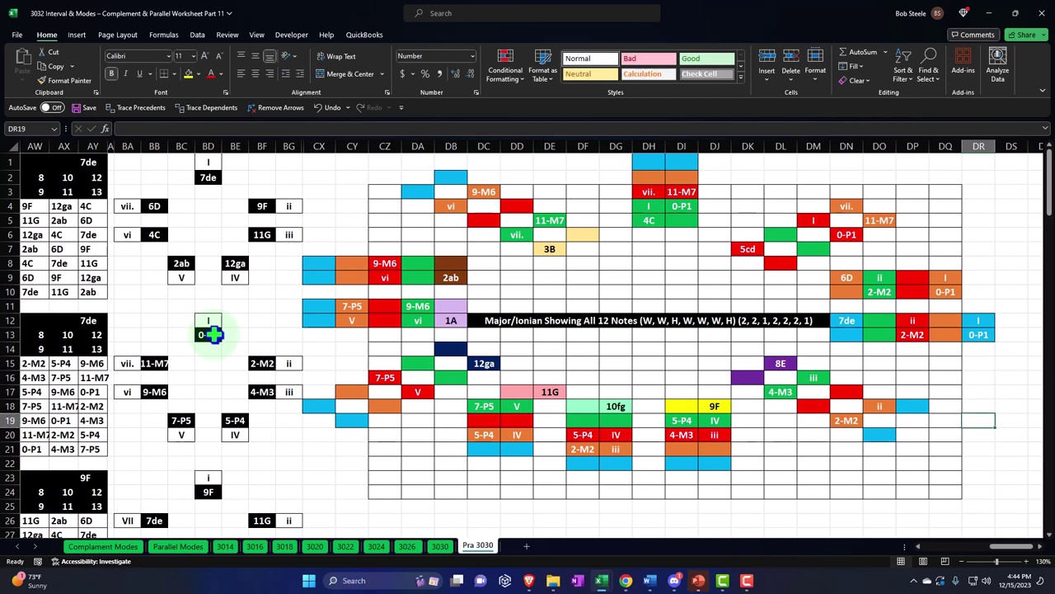
left_click(911, 409)
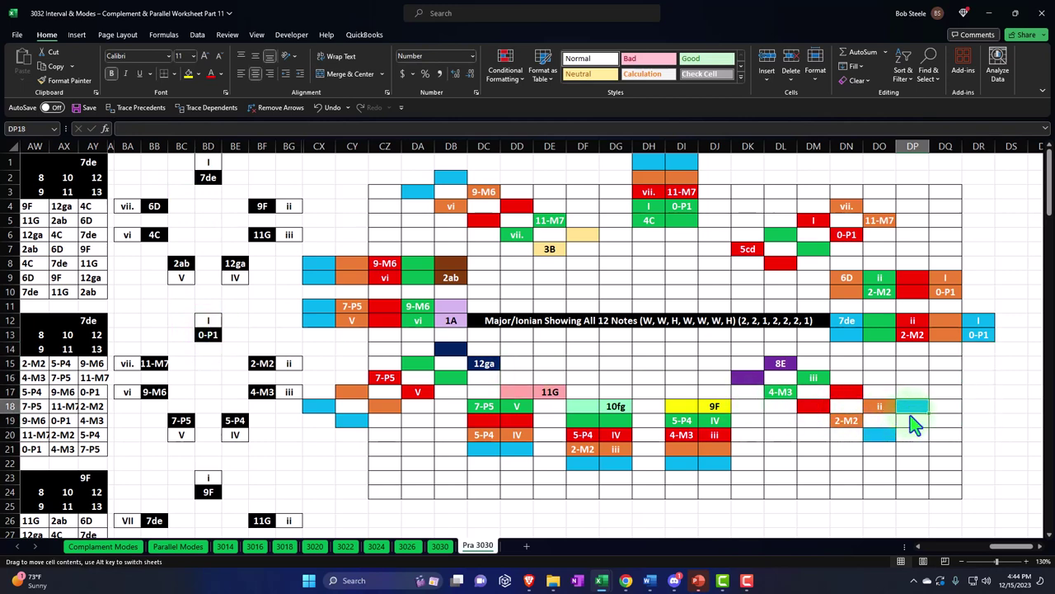
left_click_drag(913, 423, 910, 420)
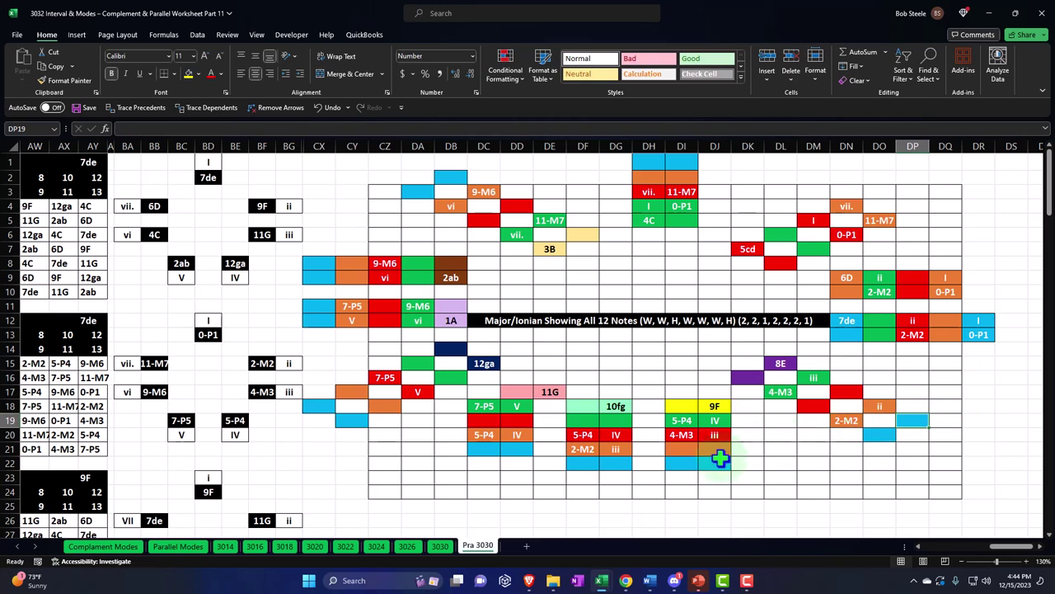
Step: Link DI22 to DN18 (ii) and DJ22 to BF15 (2-M2)
left_click(687, 468)
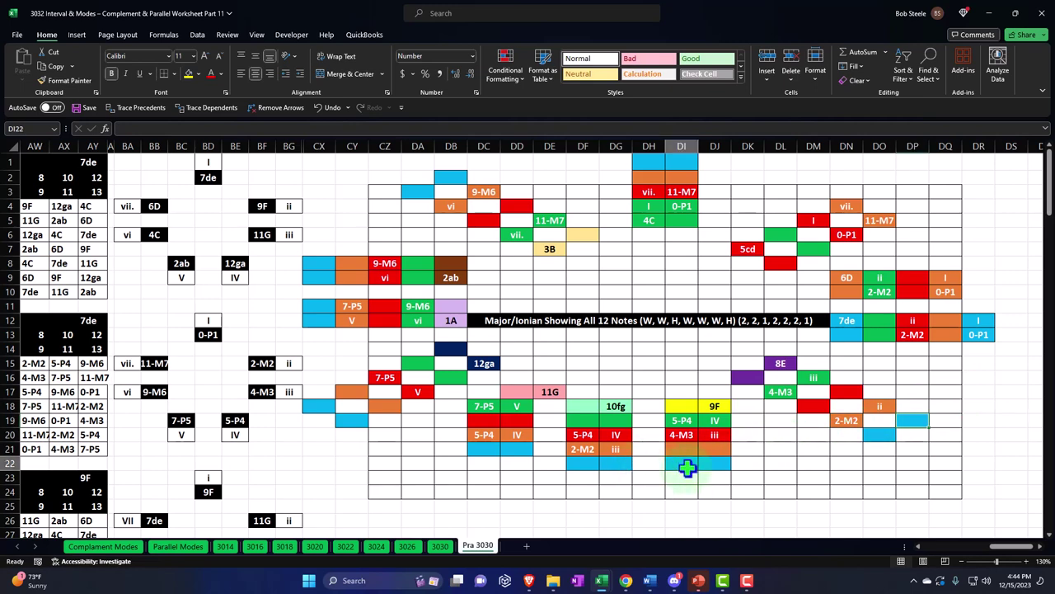
type("=")
key("Right")
key("Right")
key("Right")
key("Right")
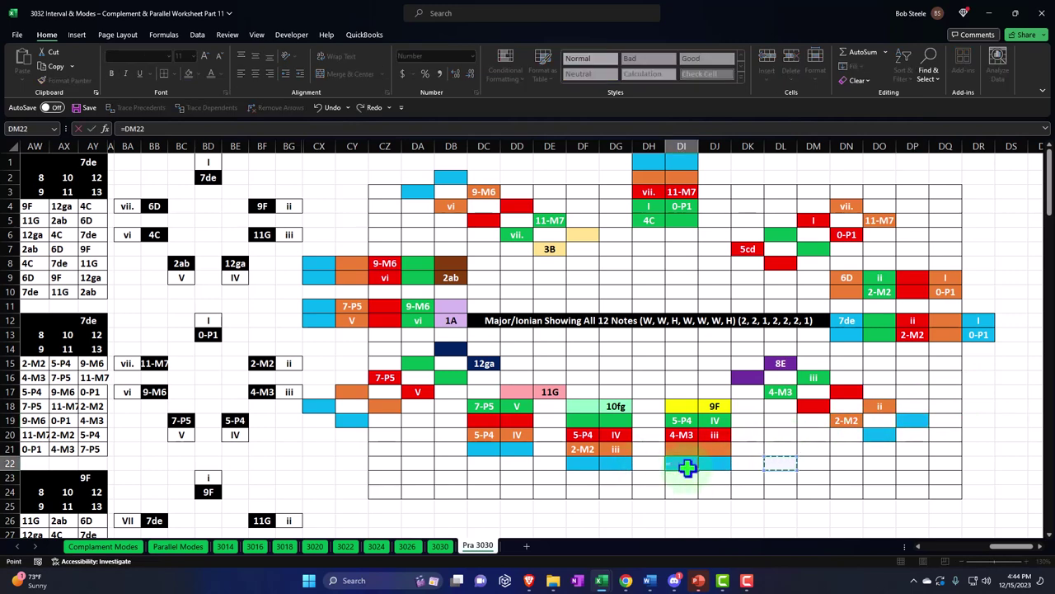
key("Up")
key("Tab")
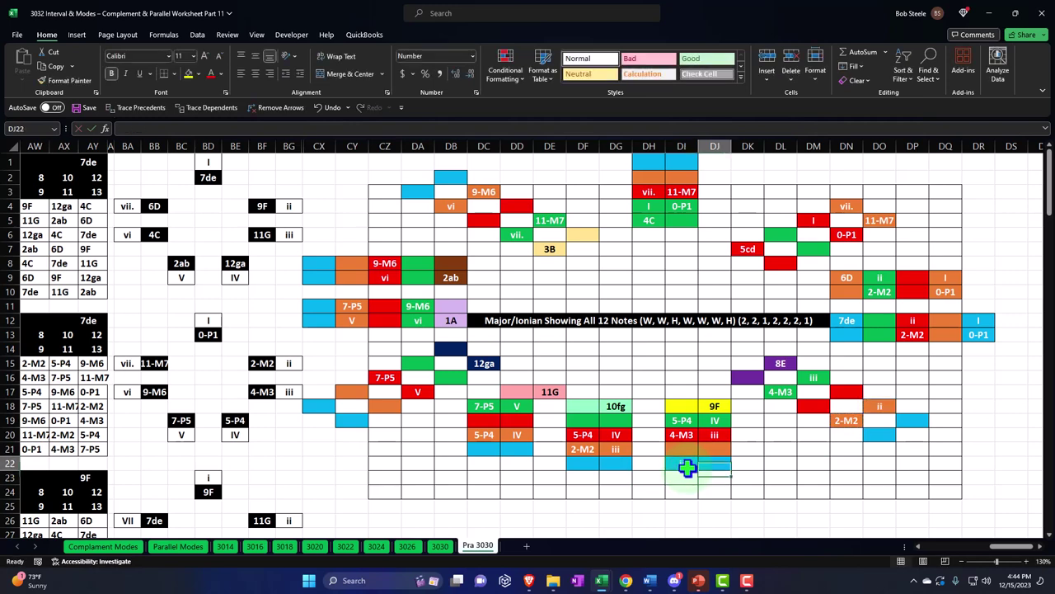
type("=")
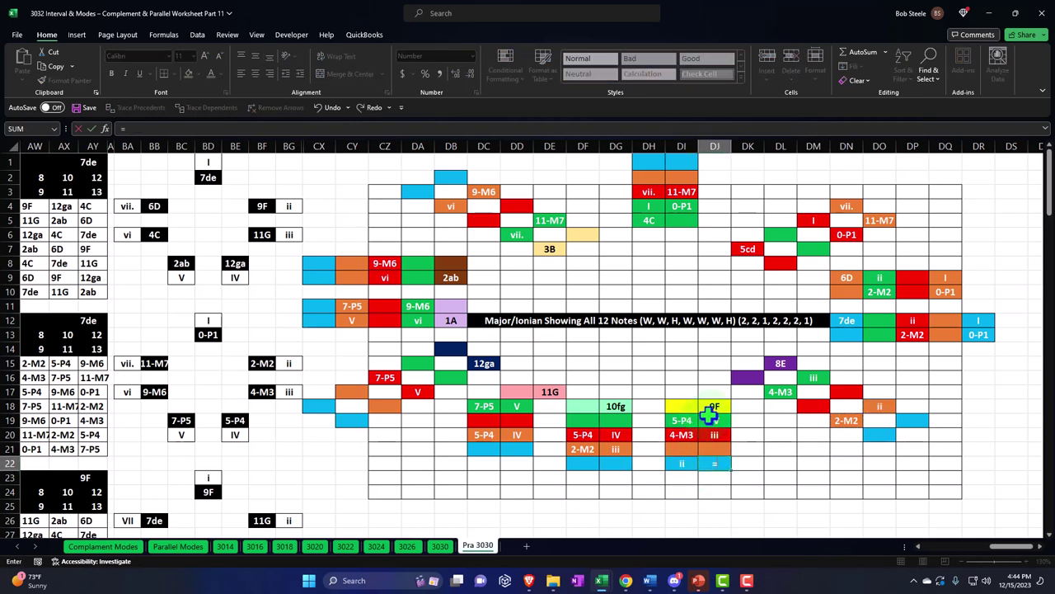
left_click(257, 362)
key("Return")
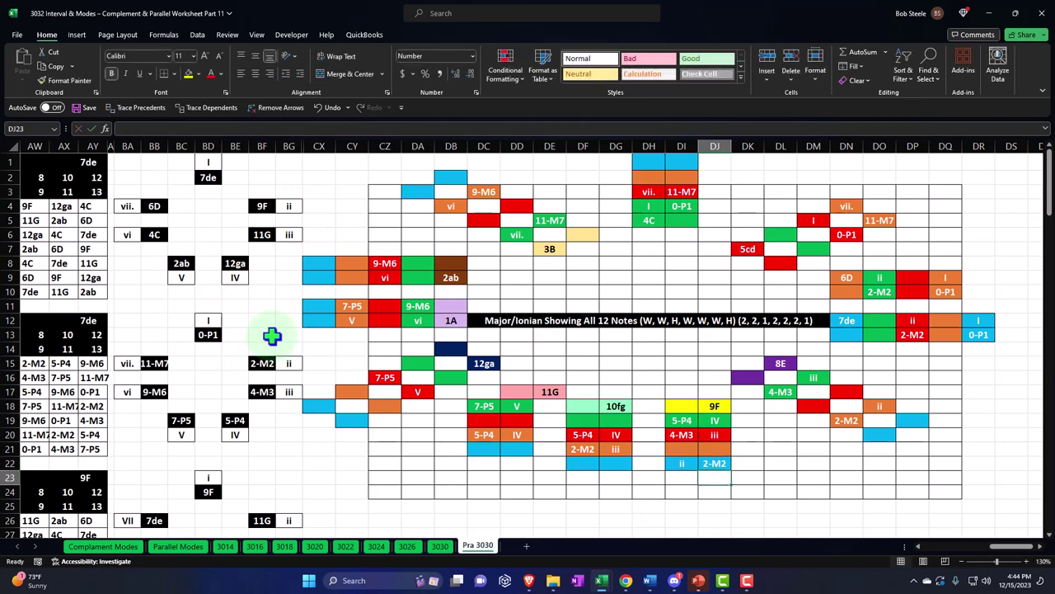
Step: Give DC21 and DD21 formula links showing iii and 4-M3
key("Up")
key("Left")
key("Left")
key("Left")
key("Left")
key("Left")
key("Left")
key("Left")
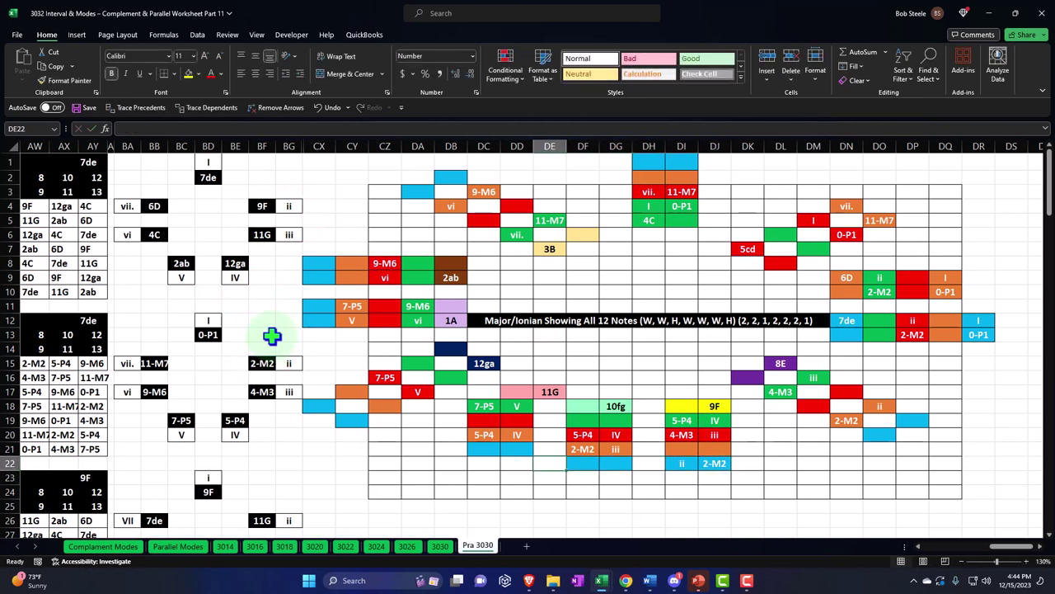
key("Up")
type("=")
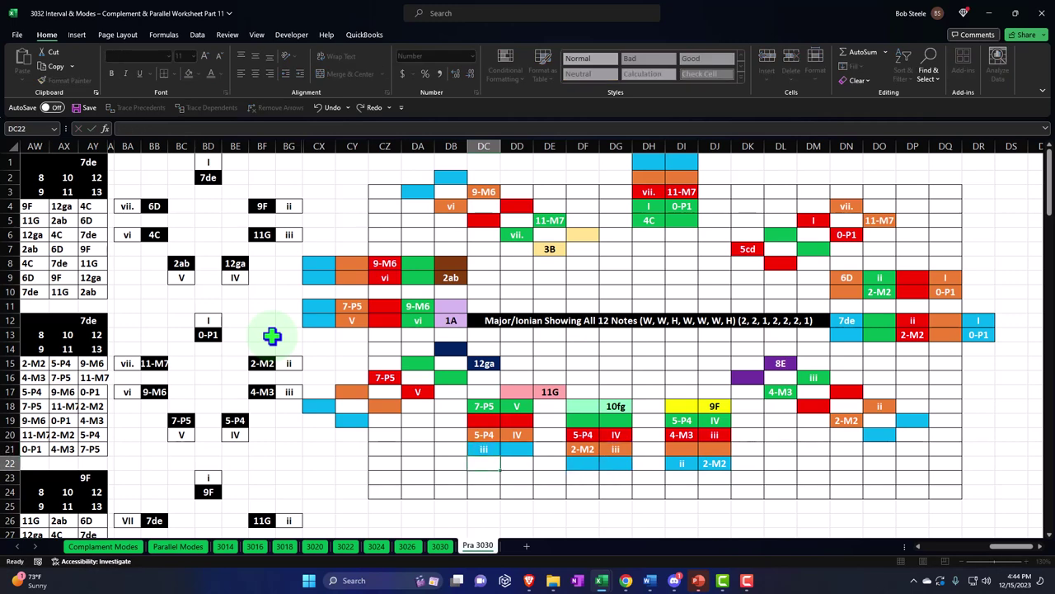
key("Tab")
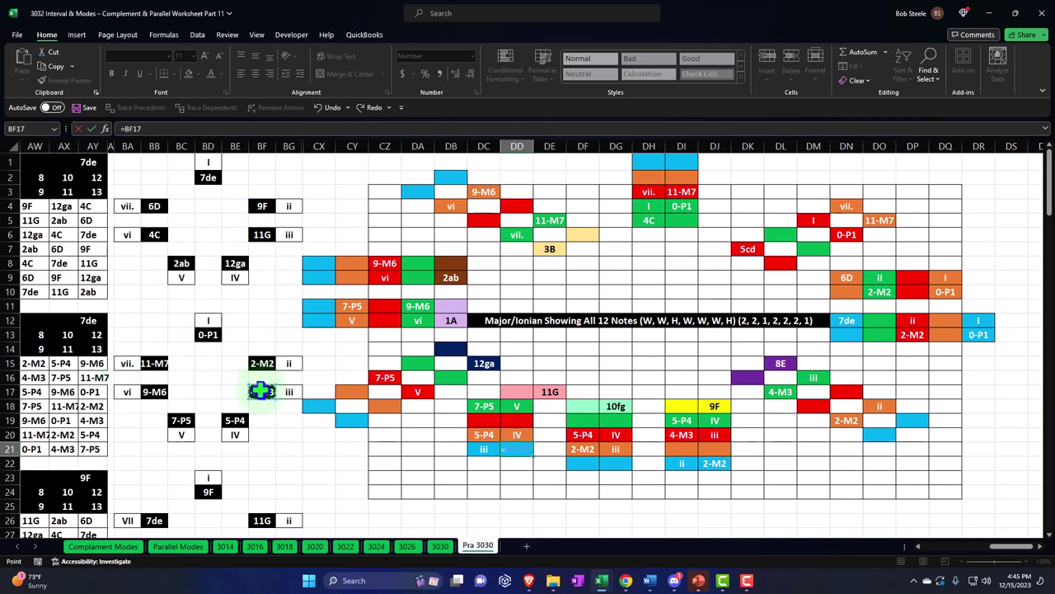
key("Return")
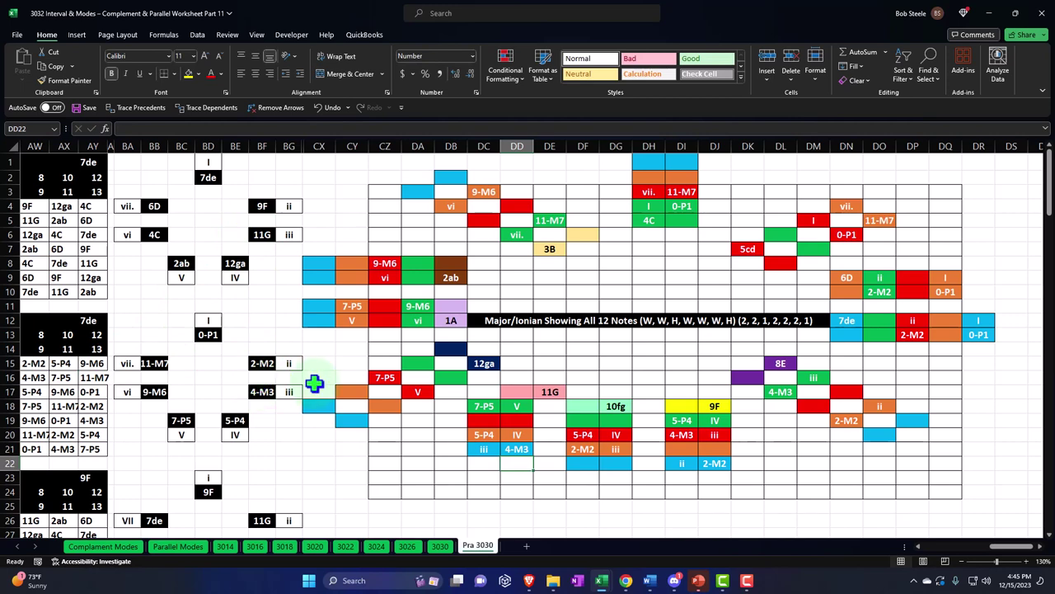
Step: Undo an accidental shift of the DC19:DD21 block and check DC21's iii formula
left_click(498, 421)
left_click_drag(500, 421, 462, 426)
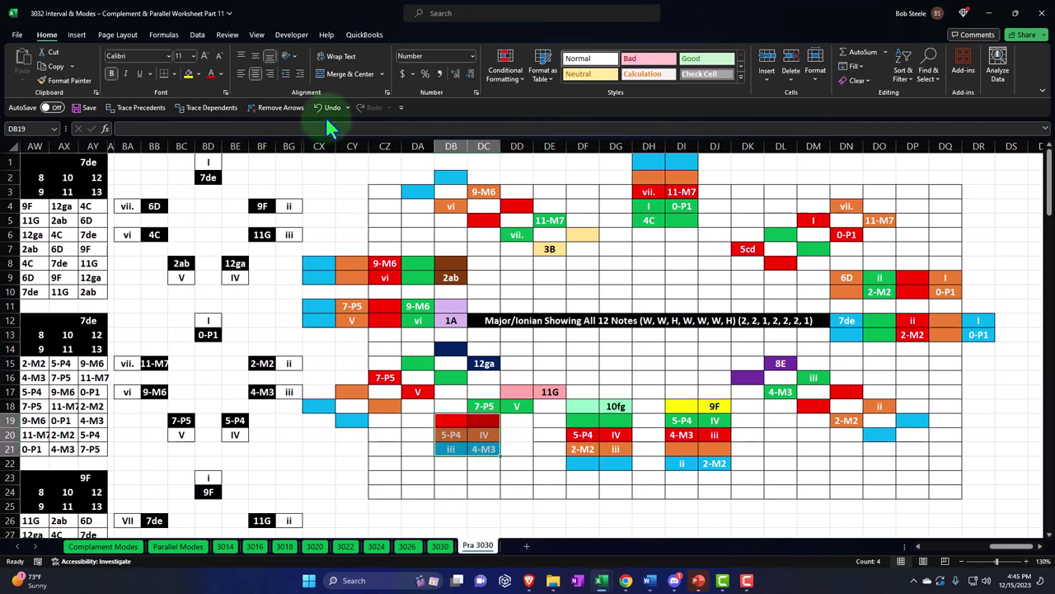
left_click(327, 108)
left_click(478, 475)
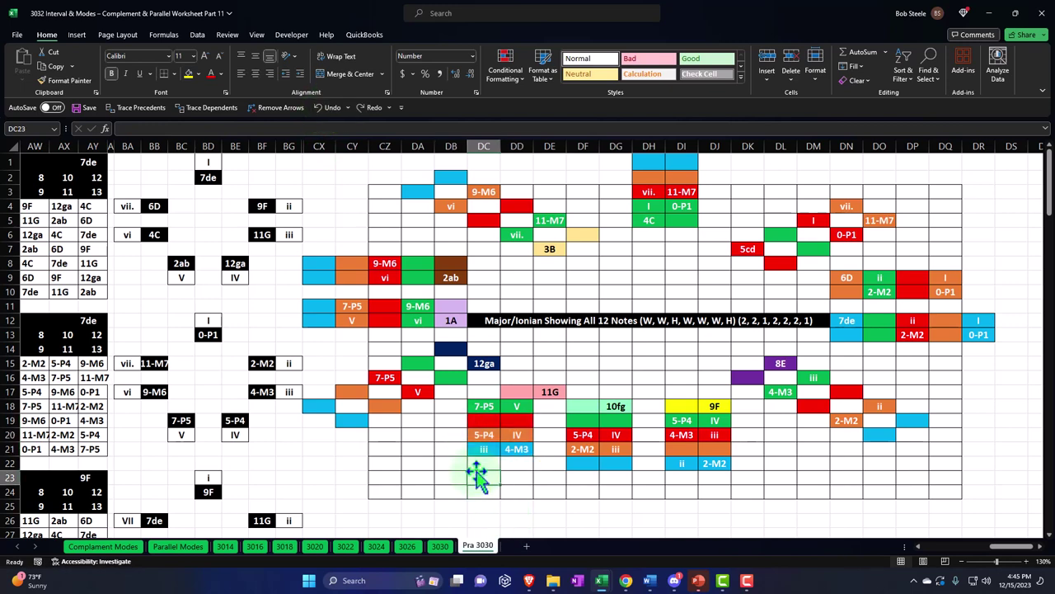
left_click(476, 452)
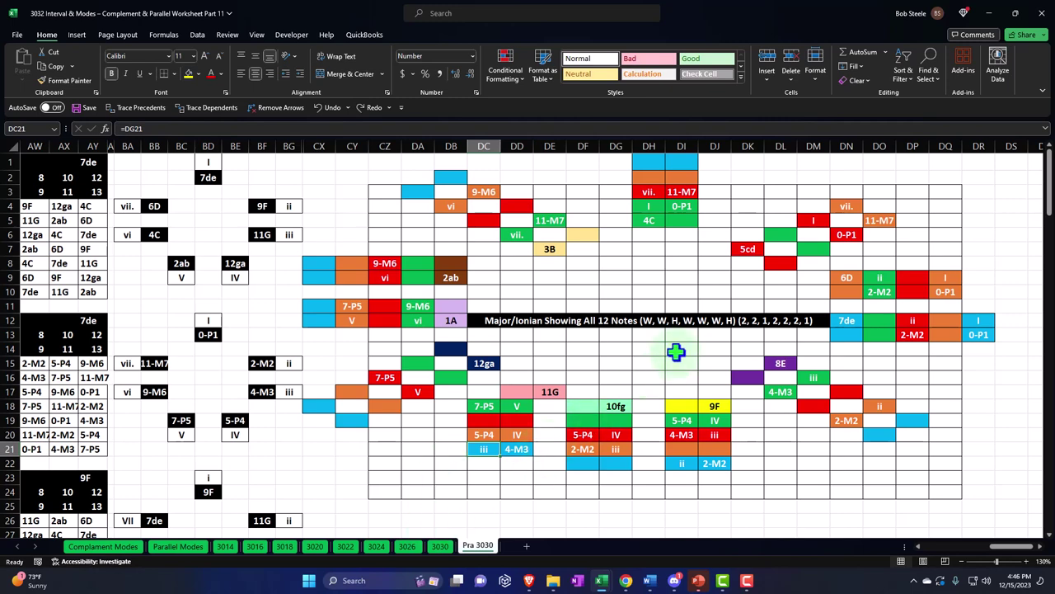
Step: Link CX18 to the IV label and CY19 to the 5-P4 label in BE19
left_click(328, 410)
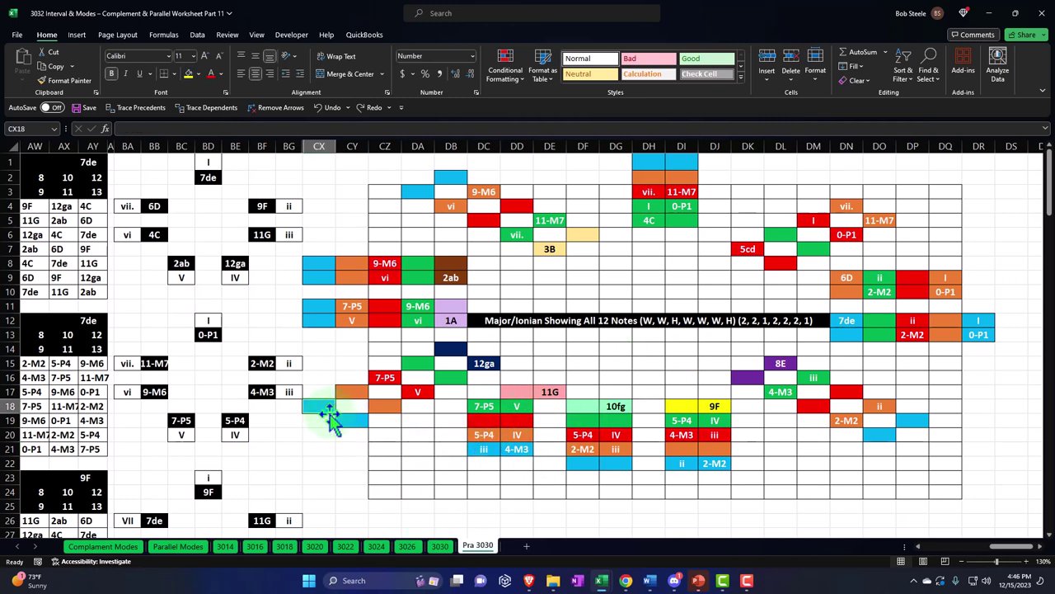
type("=")
key("Right")
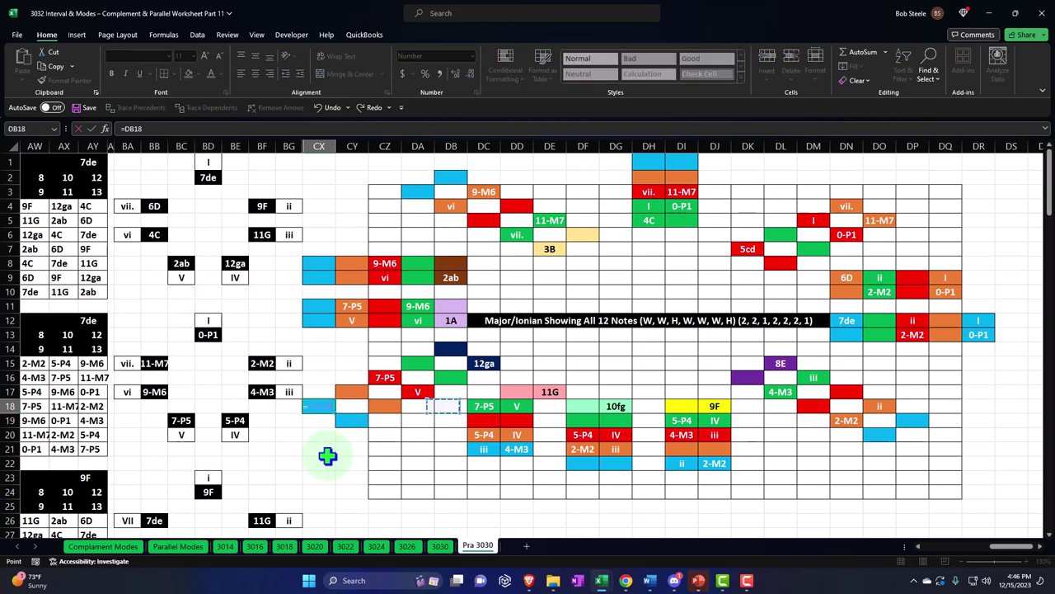
key("Return")
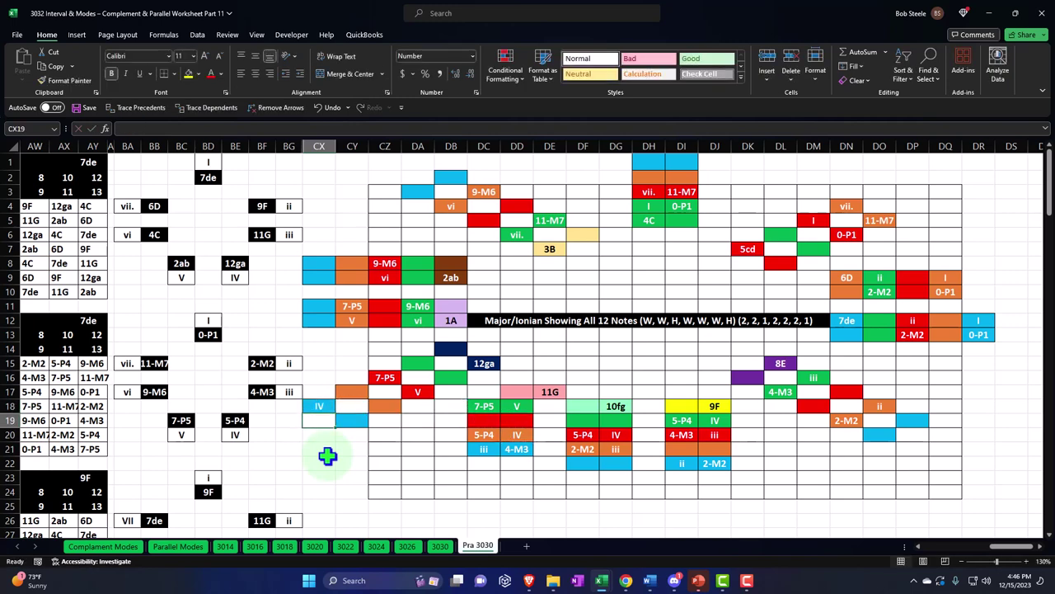
key("Right")
type("=")
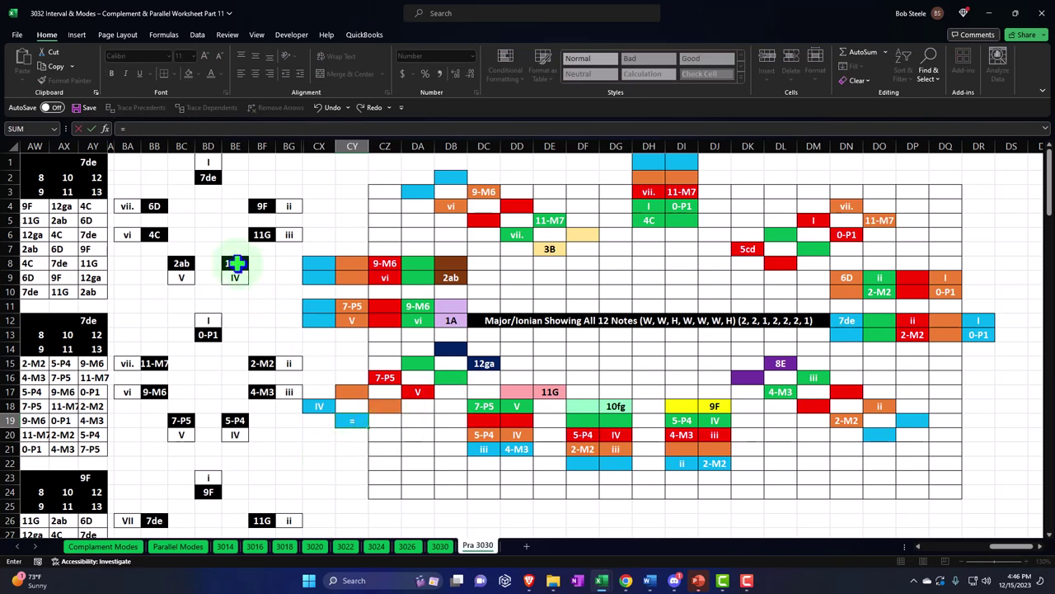
left_click(235, 421)
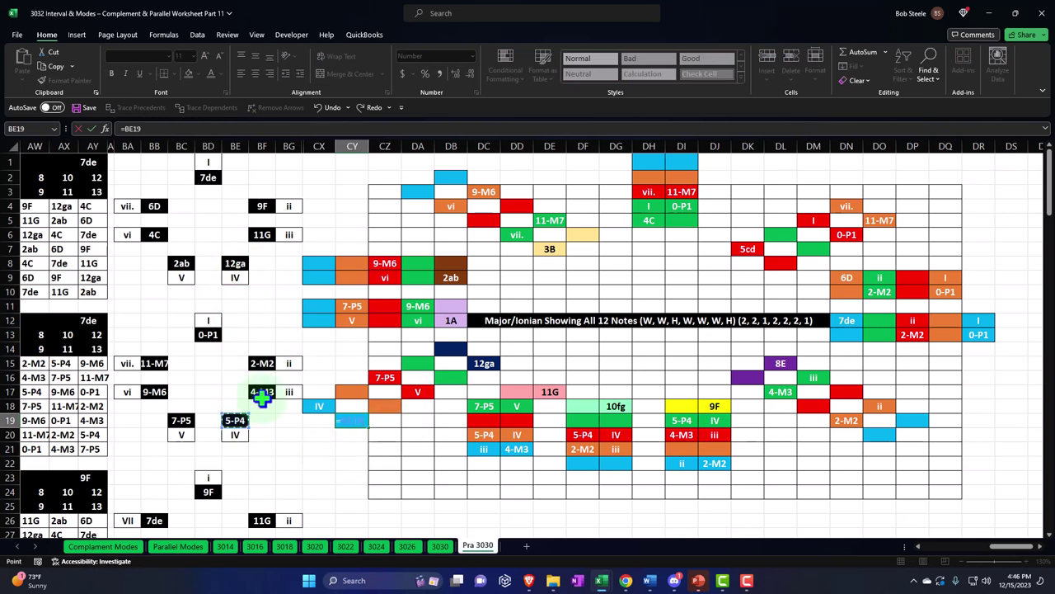
key("Return")
Step: Link blue cell CX9 to the V label with a formula
key("Up")
key("Up")
key("Up")
key("Up")
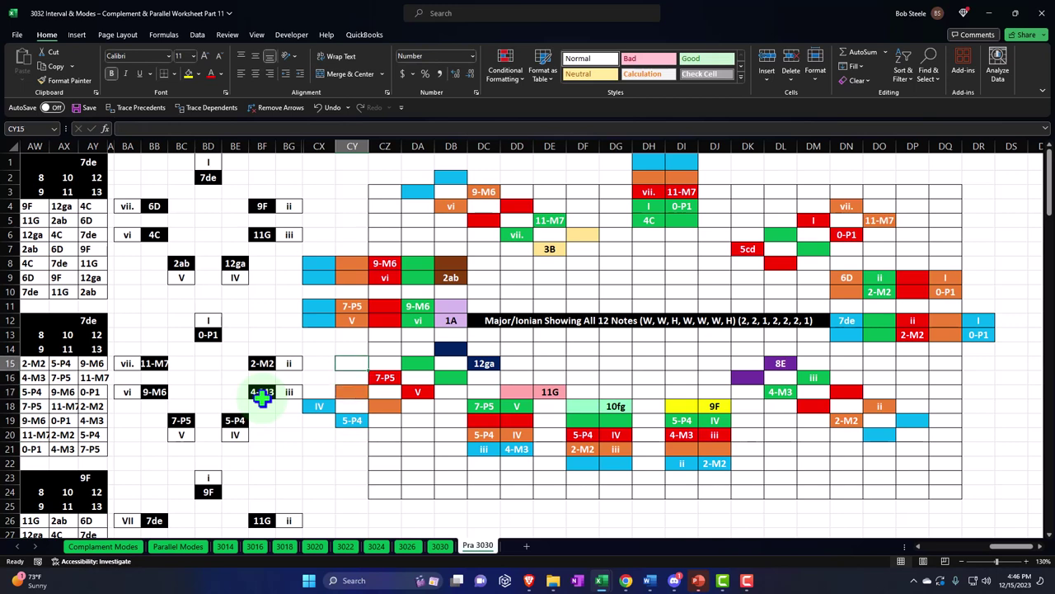
key("Up")
key("Up")
key("Up")
key("Up")
key("Left")
key("Down")
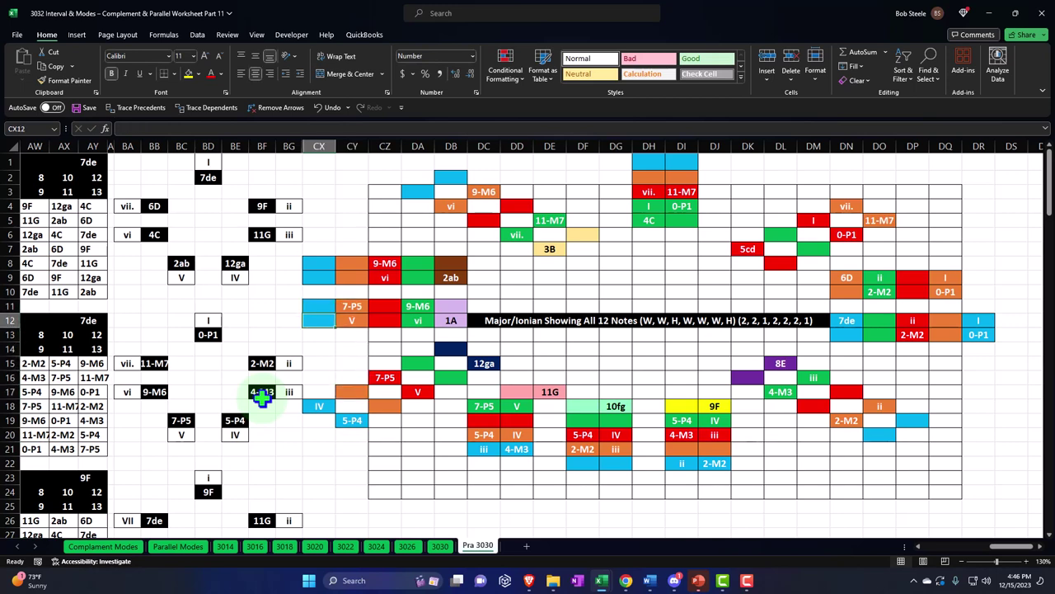
type("=")
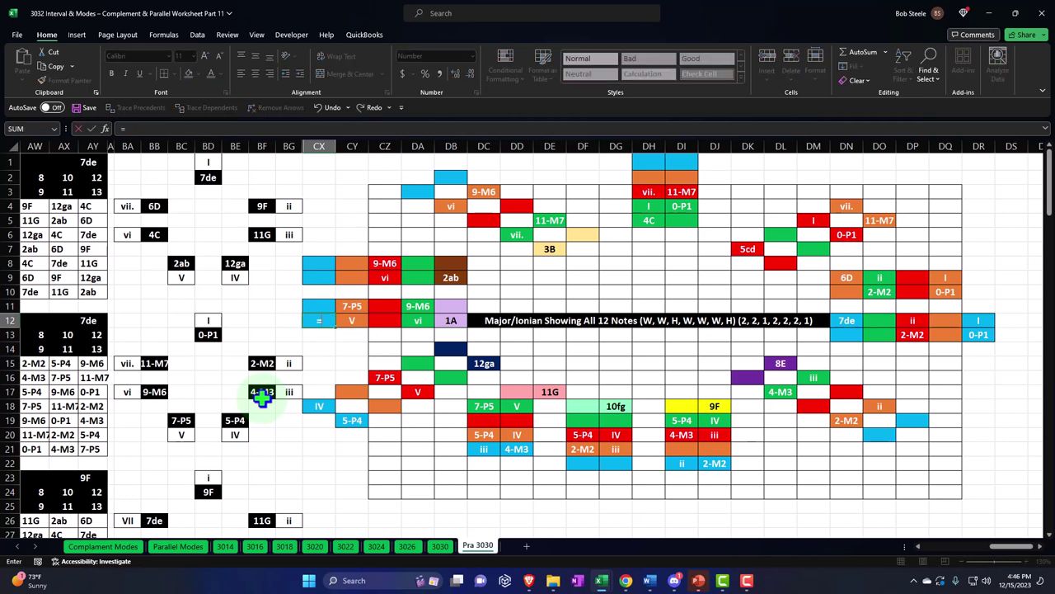
key("BackSpace")
key("Escape")
key("Up")
key("Up")
key("Up")
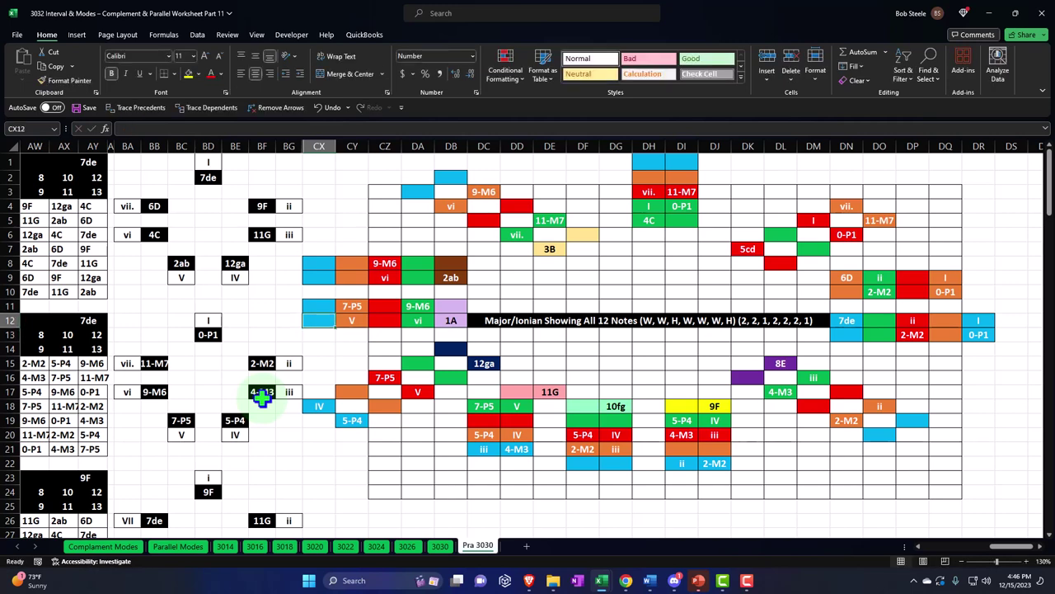
key("Up")
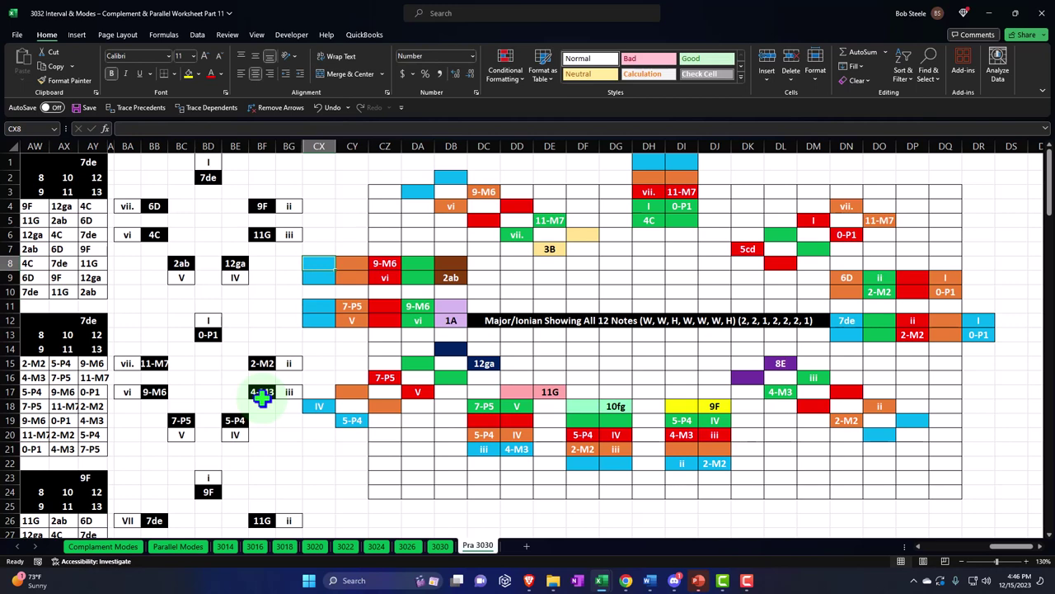
key("Down")
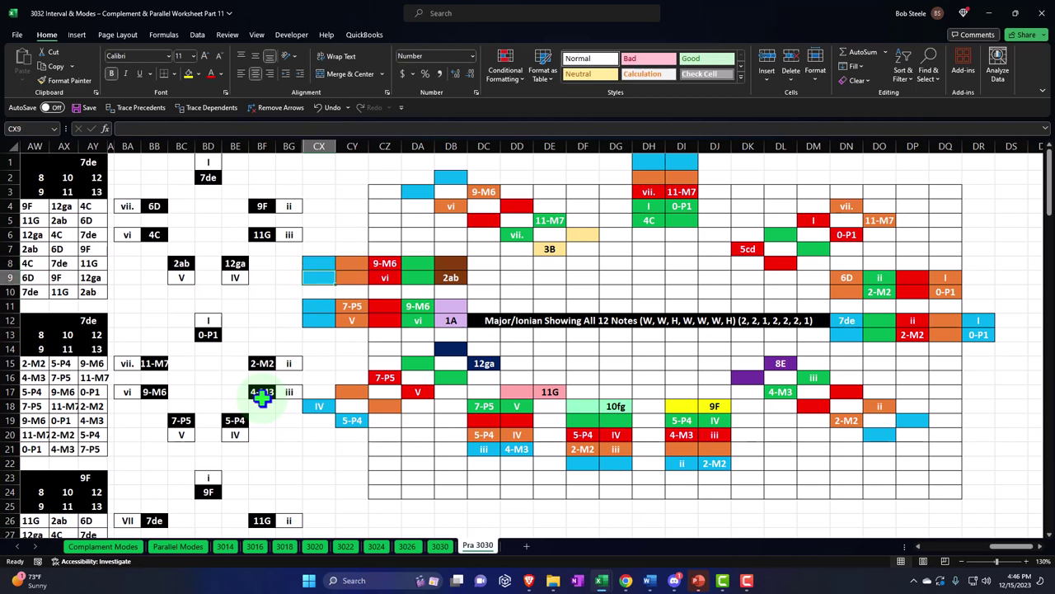
type("=")
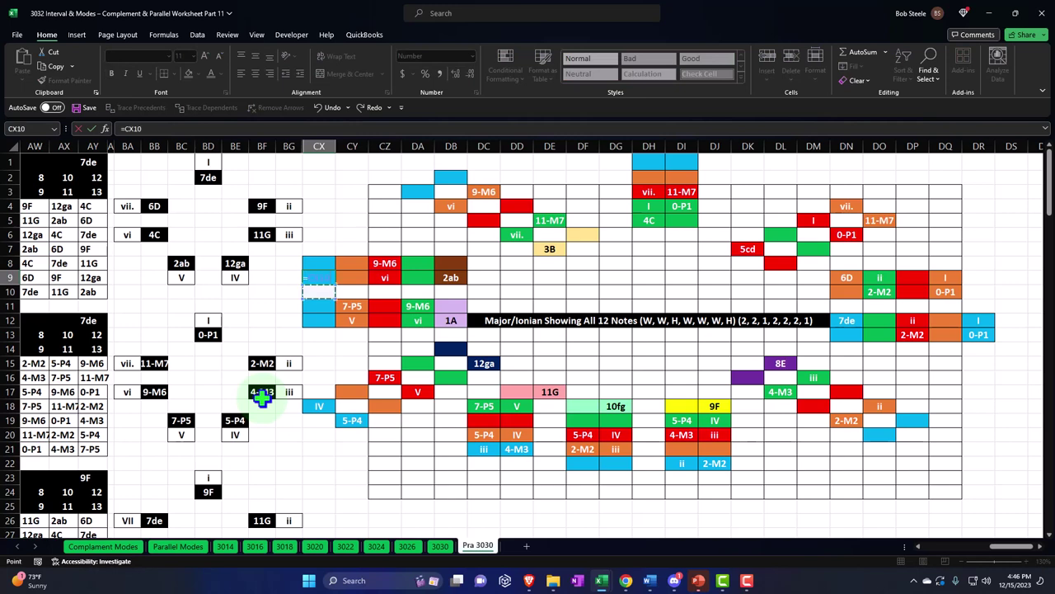
key("Right")
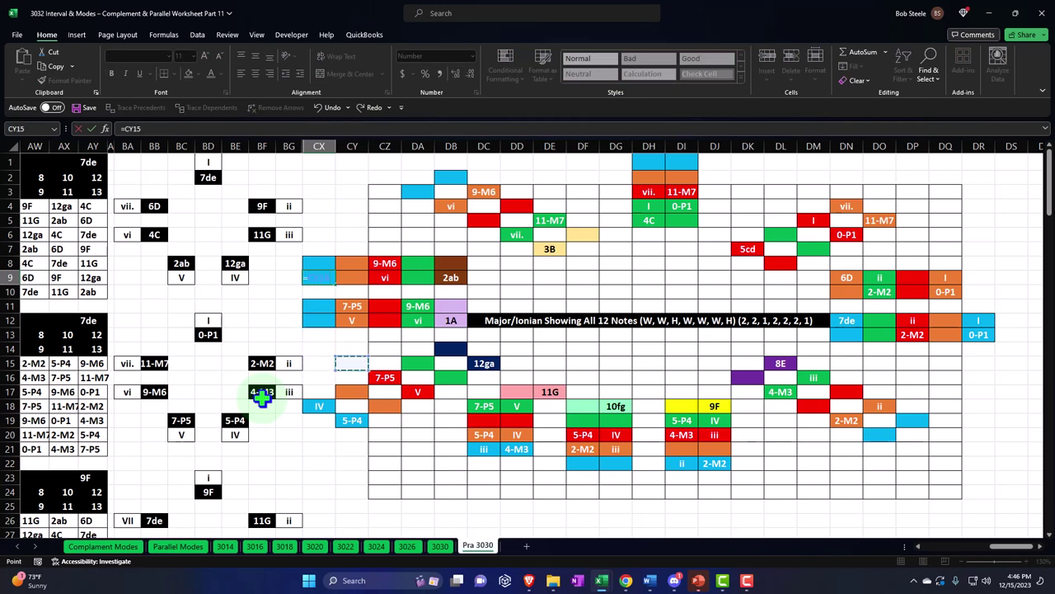
key("Return")
Step: Link cell CX8 so it shows 7-P5
key("Up")
key("Up")
key("Up")
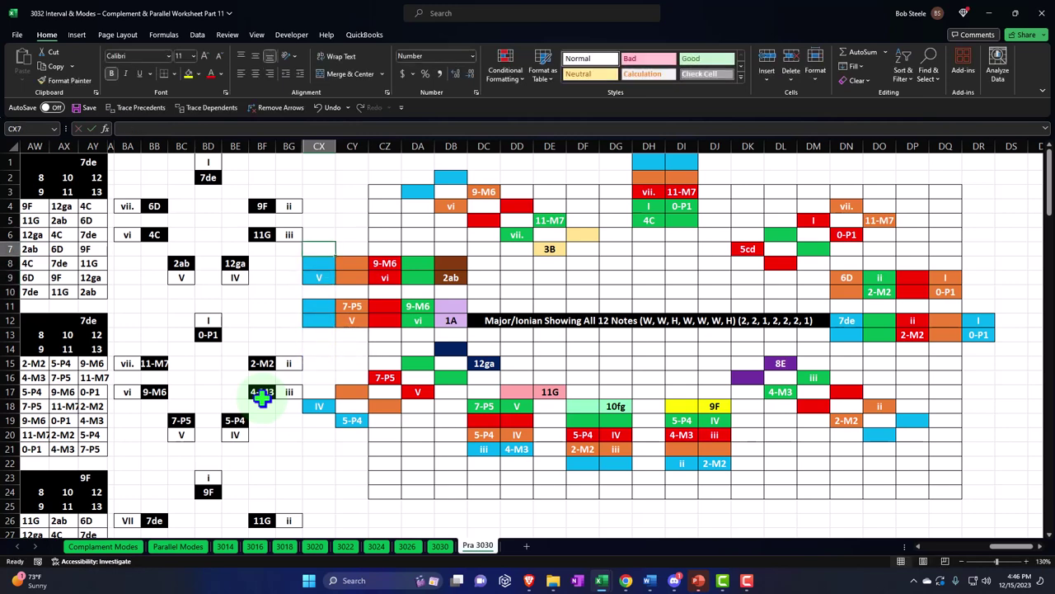
key("Down")
type("=")
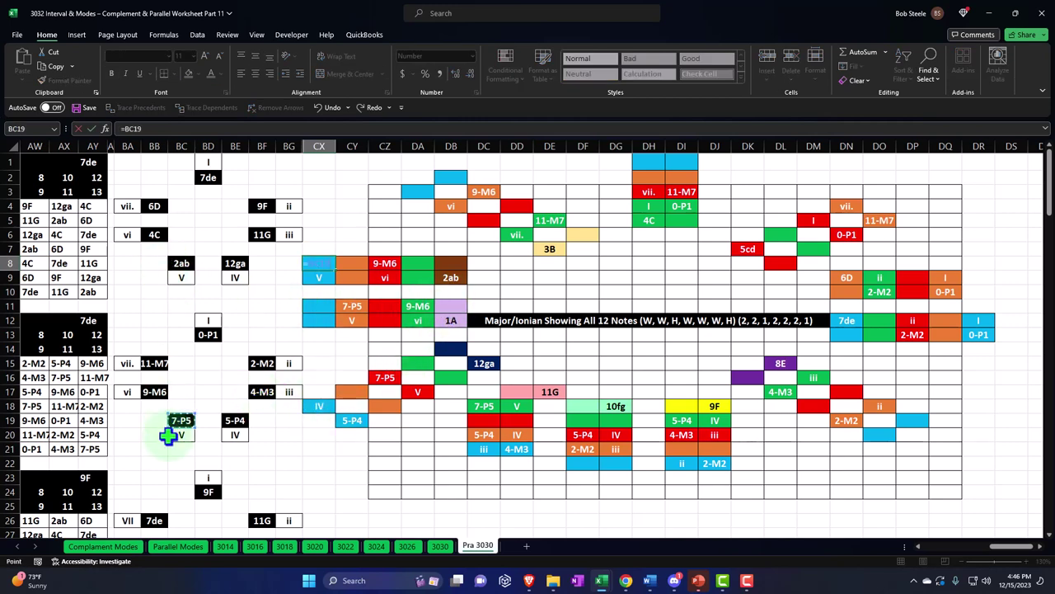
key("Return")
Step: Link DH1 to the vi label and DI1 to BB15 so it shows 11-M7
key("Up")
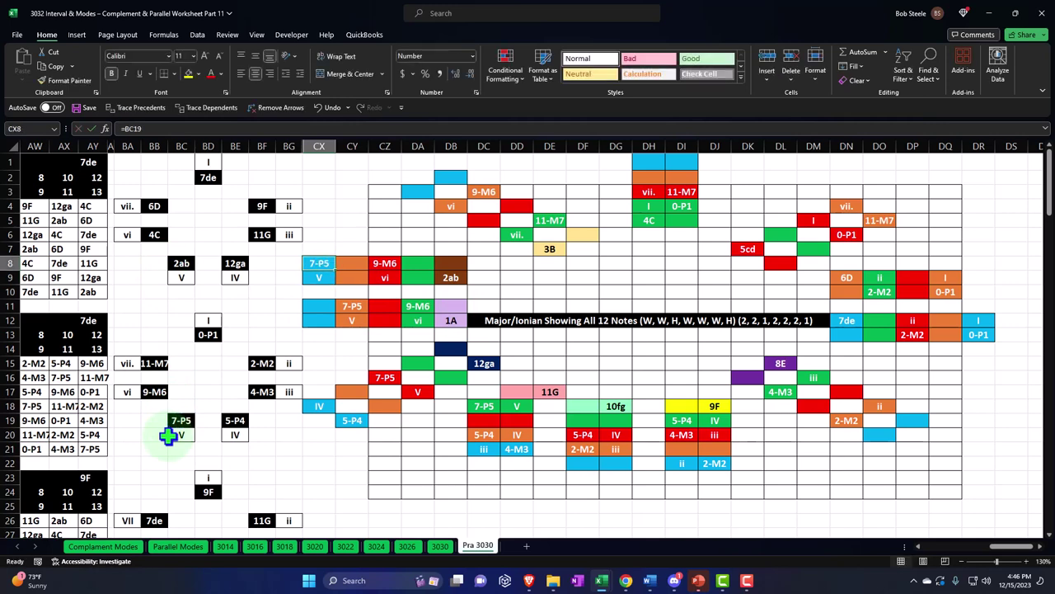
key("Right")
key("Right")
key("Right")
key("Right")
key("Right")
key("Right")
key("Right")
key("Right")
key("Right")
key("Right")
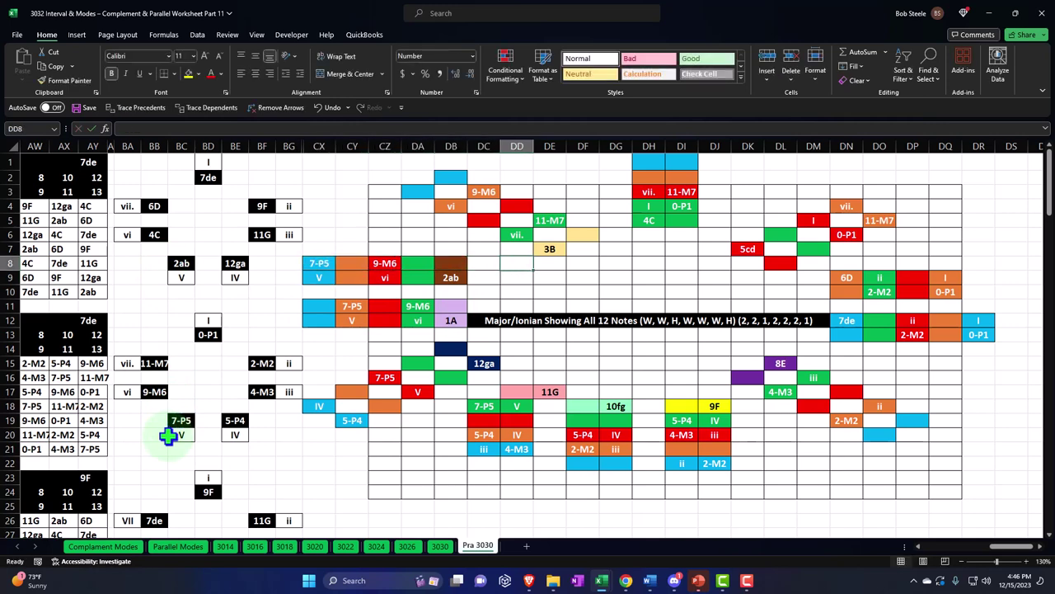
key("Up")
key("Up")
key("Up")
key("Up")
key("Up")
key("Up")
key("Up")
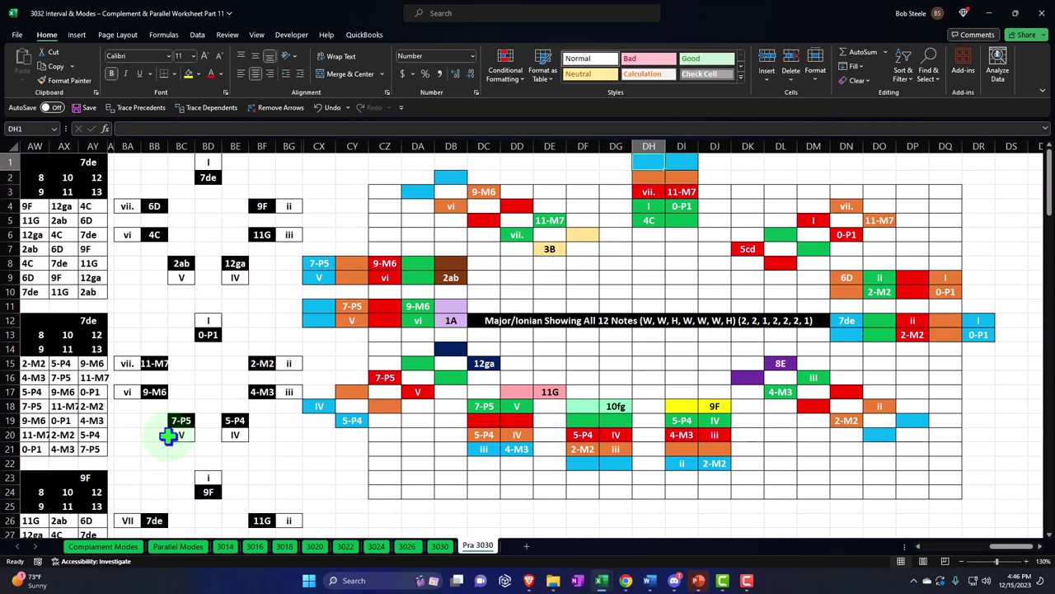
type("=")
key("Left")
key("Left")
key("Left")
key("Left")
key("Left")
key("Down")
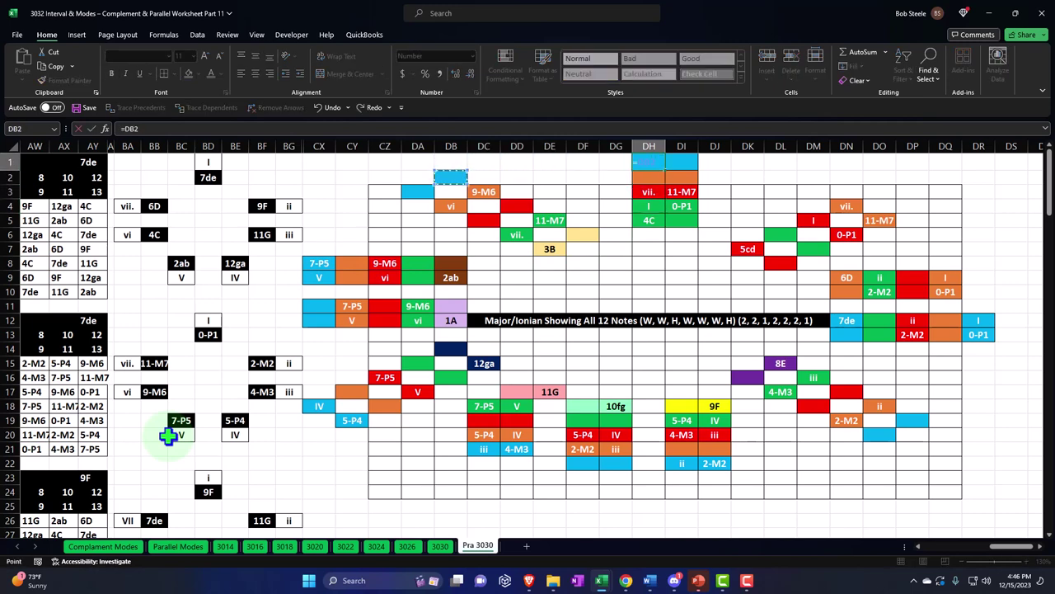
key("Tab")
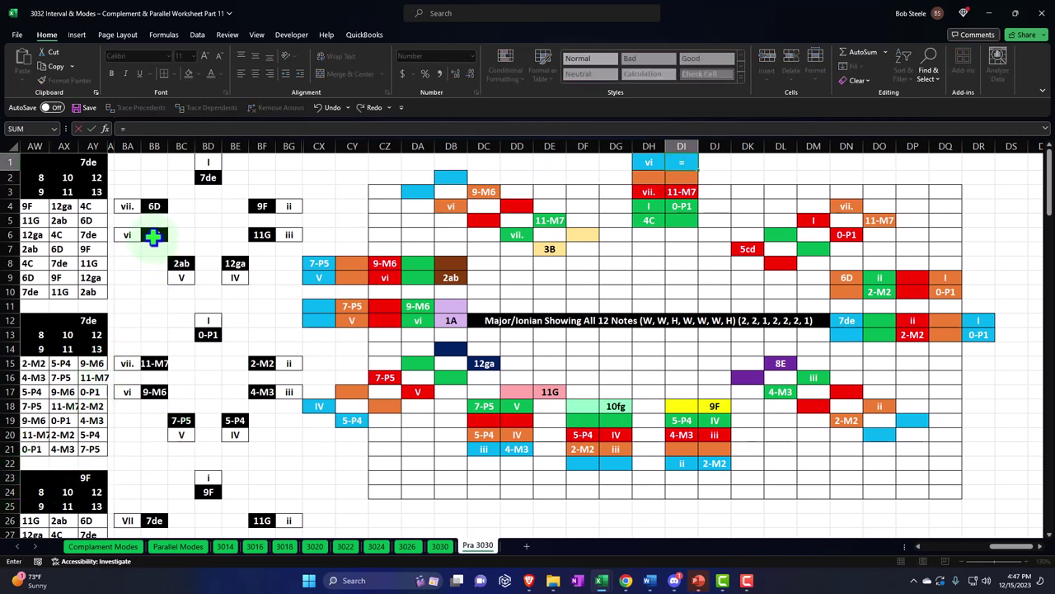
left_click(153, 361)
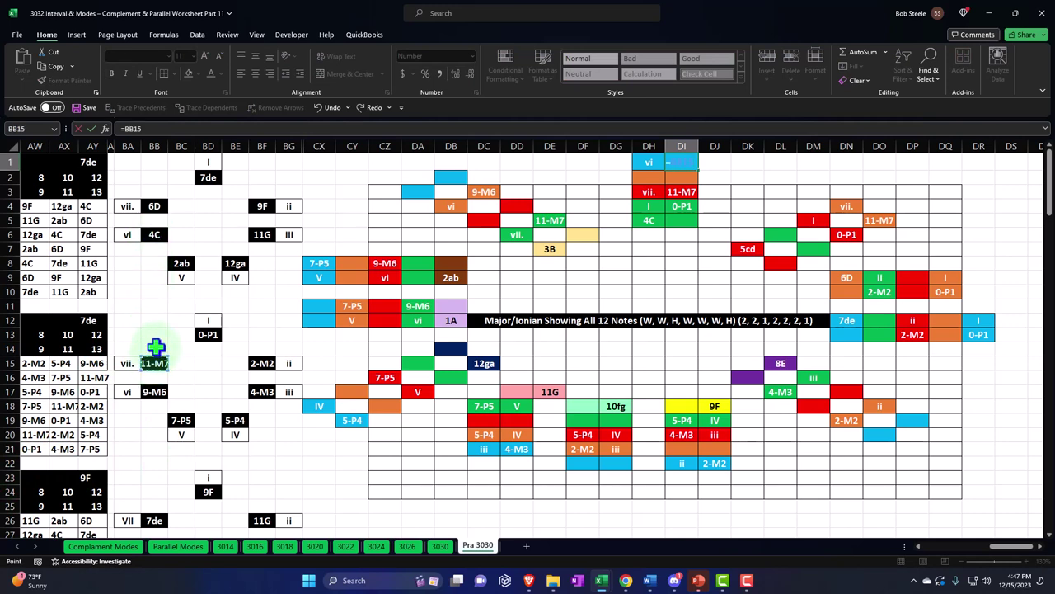
key("Return")
key("Right")
key("Right")
key("Right")
key("Right")
key("Right")
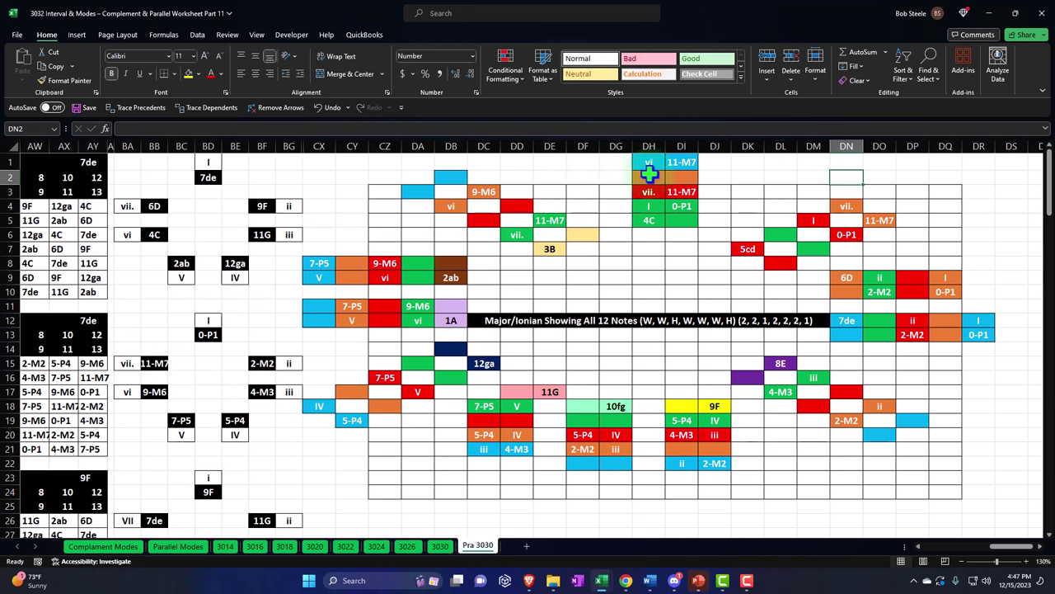
Step: Copy DI1's light blue fill onto DO3, DP4 and DR9:DR10 with Format Painter
left_click(681, 162)
left_click(81, 81)
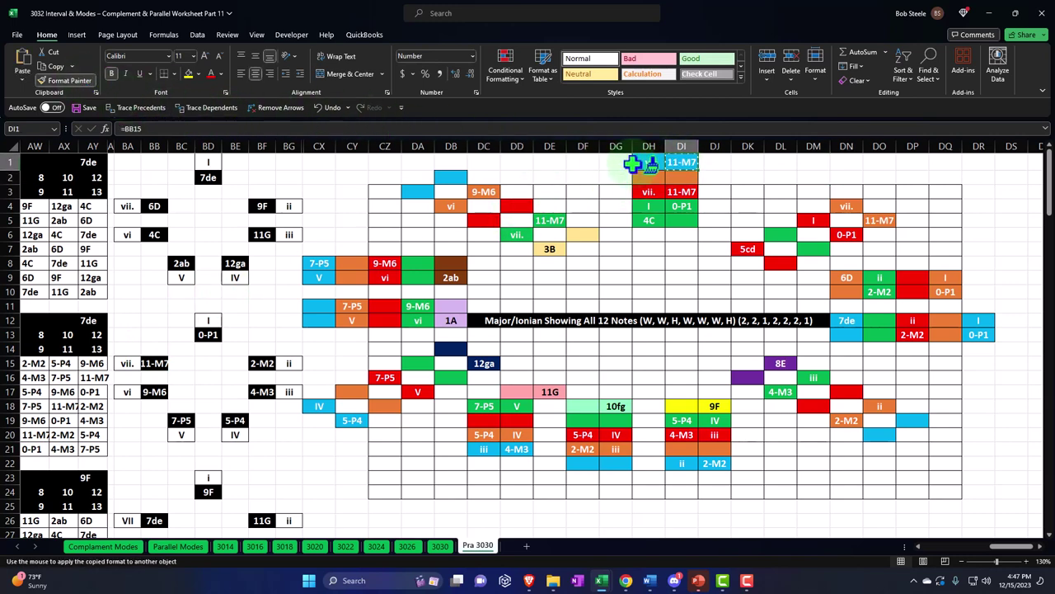
left_click(879, 191)
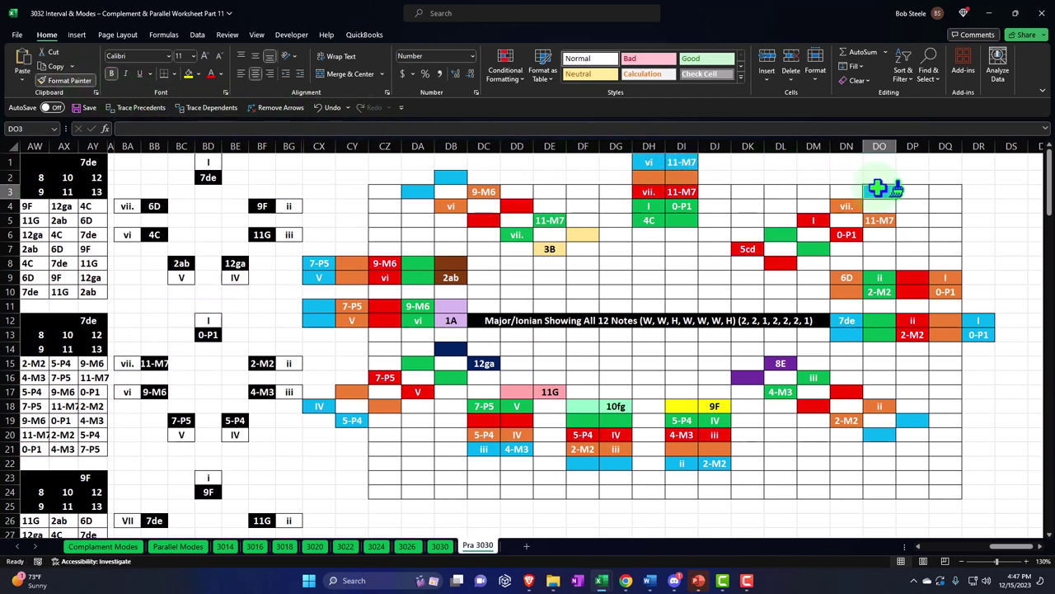
left_click(79, 79)
left_click(910, 205)
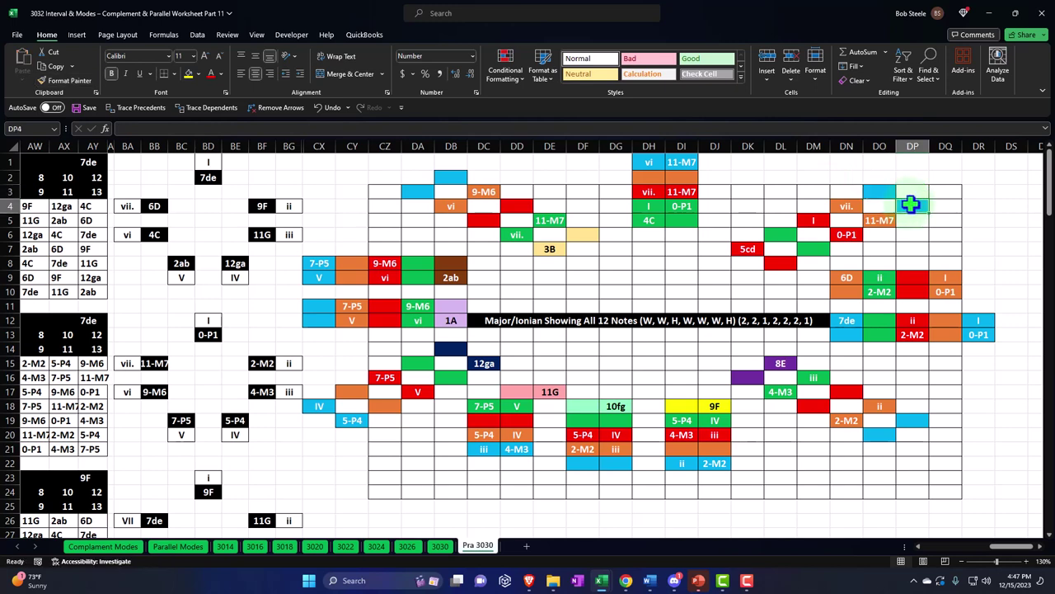
left_click(76, 81)
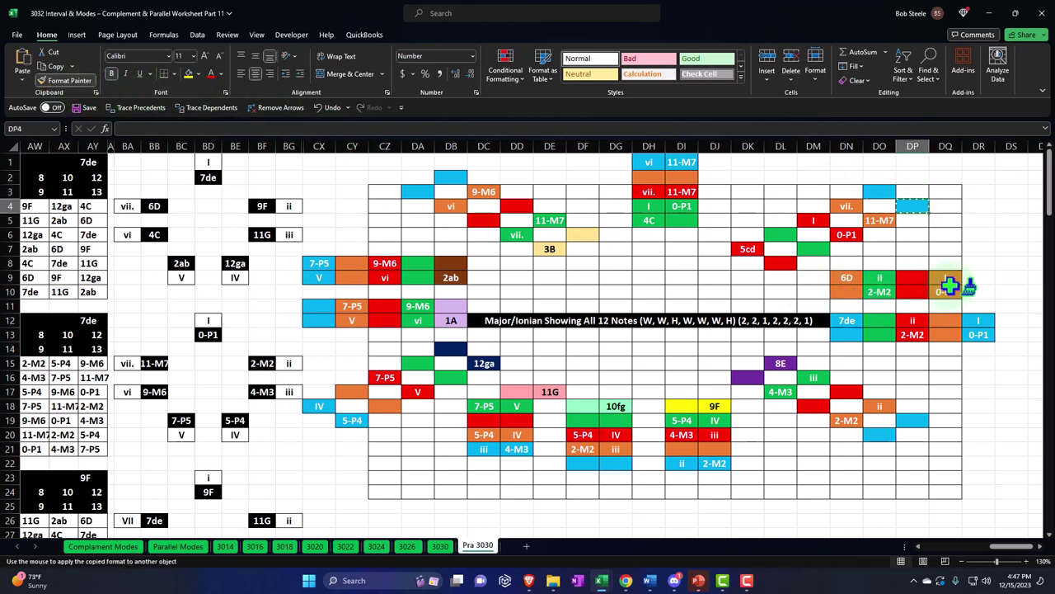
left_click_drag(978, 277, 981, 293)
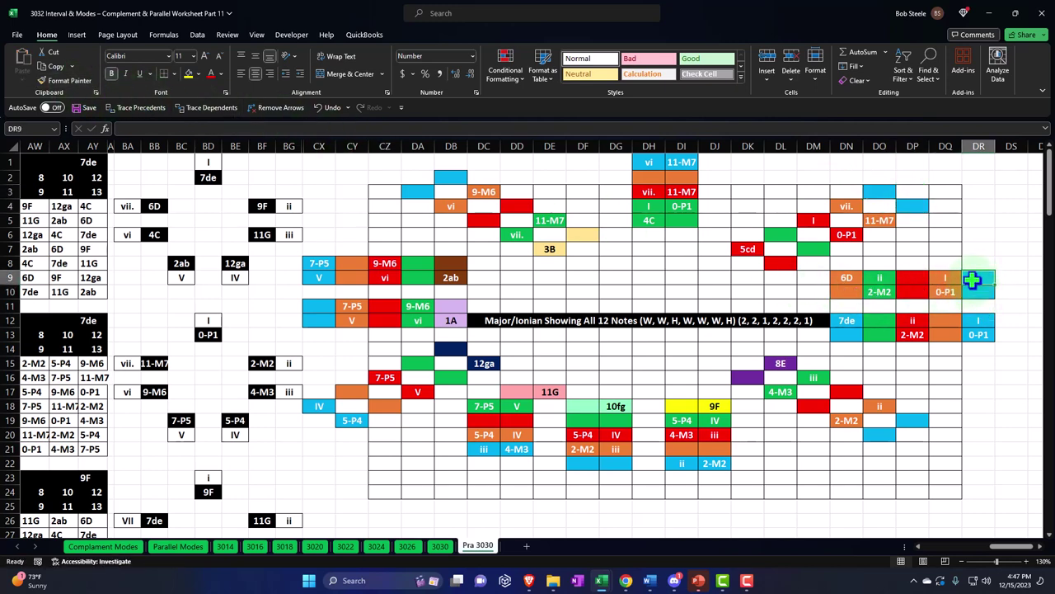
Step: Link DR9 to show vii. and DR10 to BB15 to show 11-M7
type("=")
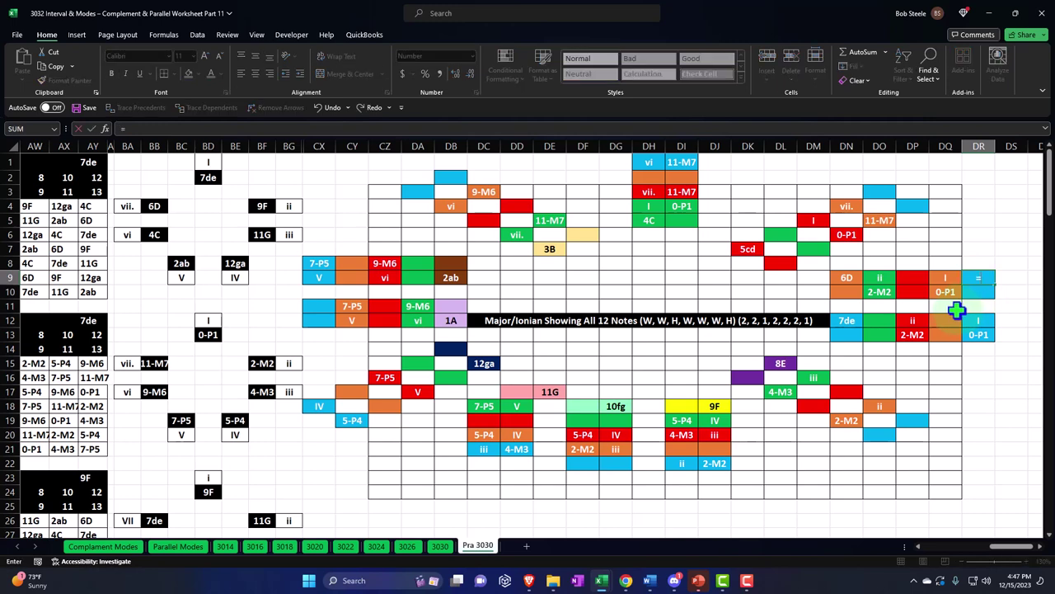
key("Return")
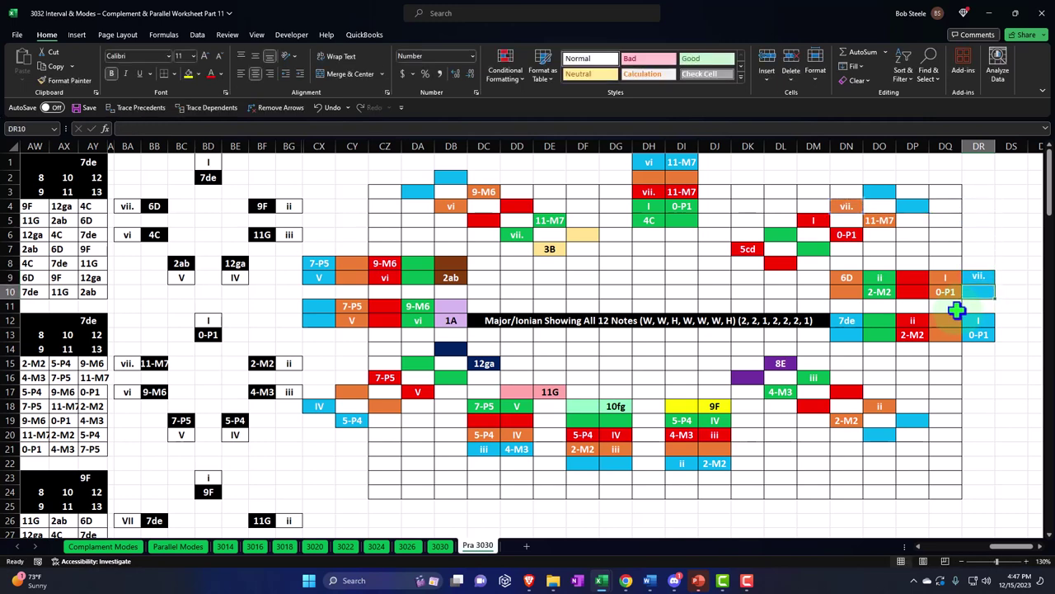
type("=")
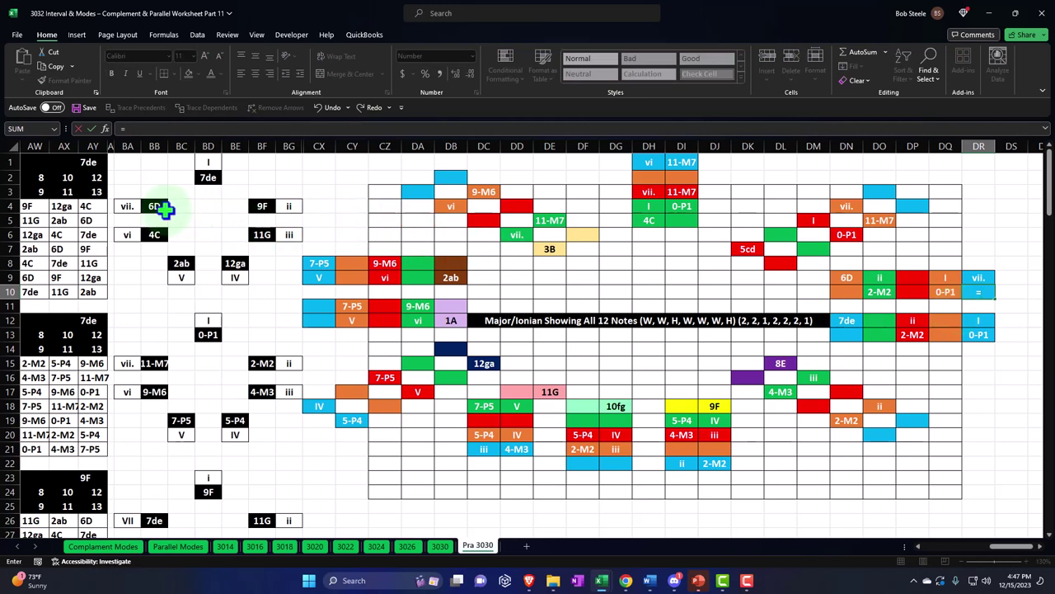
left_click(154, 364)
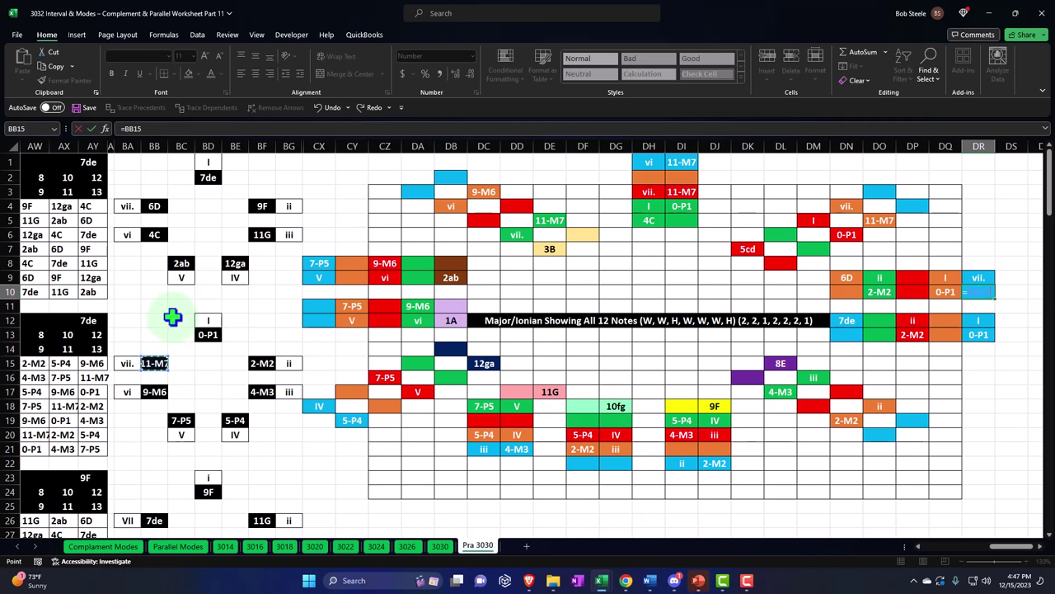
key("Return")
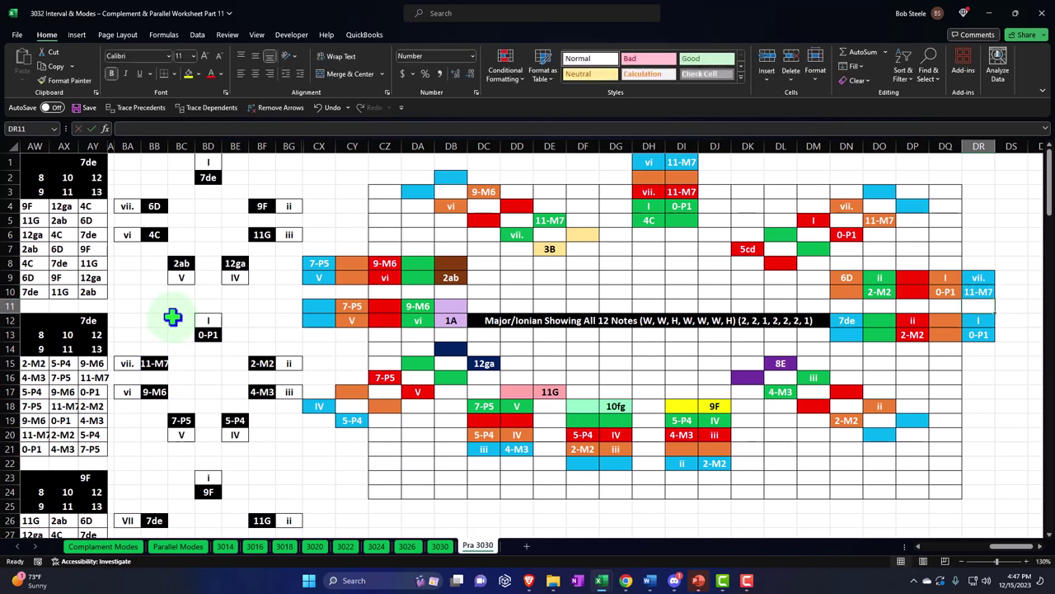
Step: Unhide the Complement Mods columns between BG and CX
left_click(291, 146)
left_click_drag(291, 146, 306, 146)
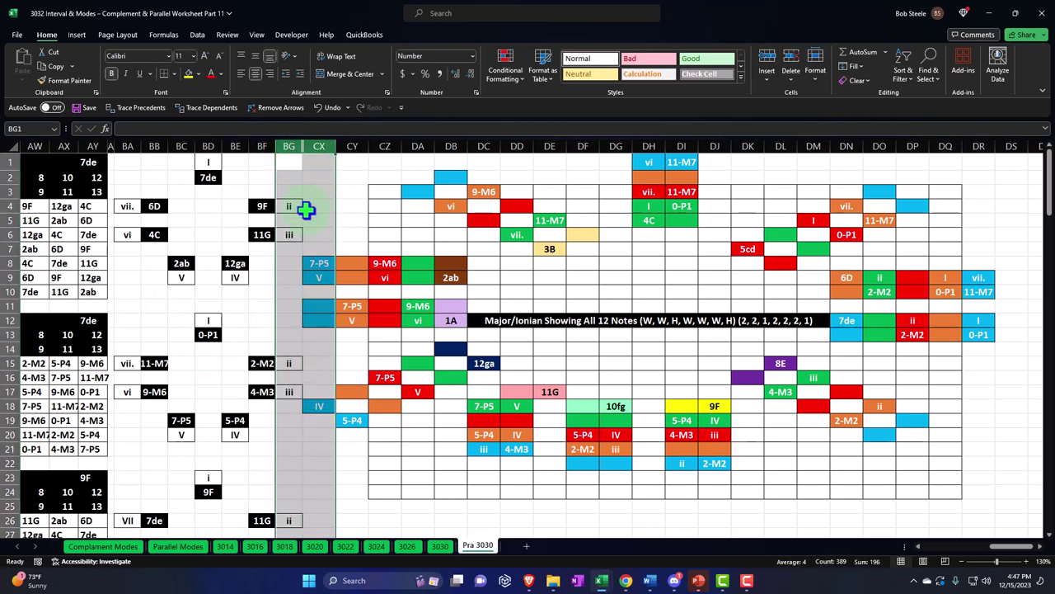
right_click(305, 210)
left_click(343, 407)
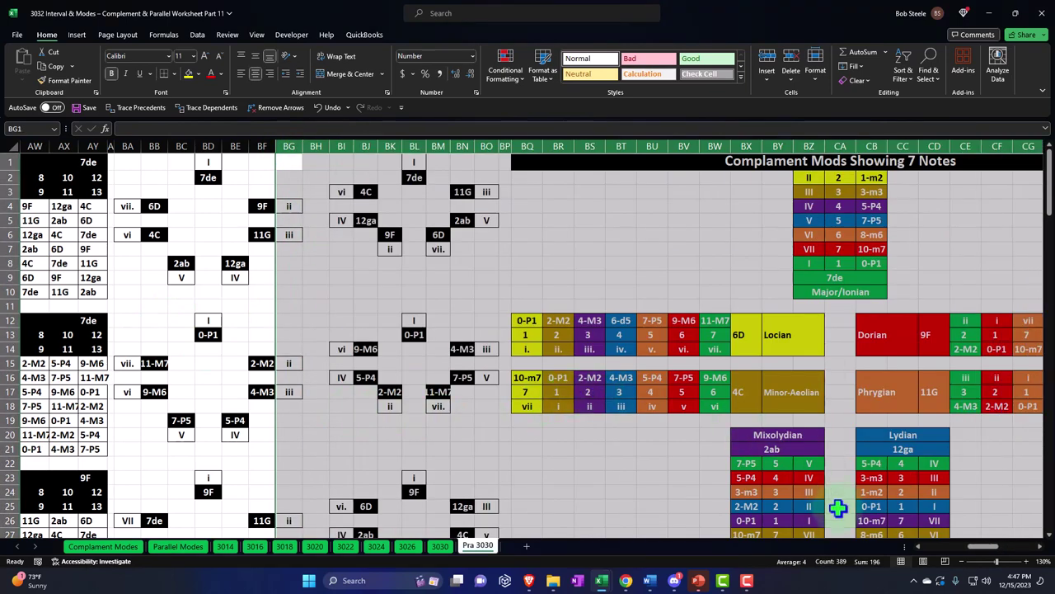
Step: Copy-paste block CX1:DR24 in place, then drag it one row down so its title reaches row 13
left_click_drag(980, 546, 1019, 546)
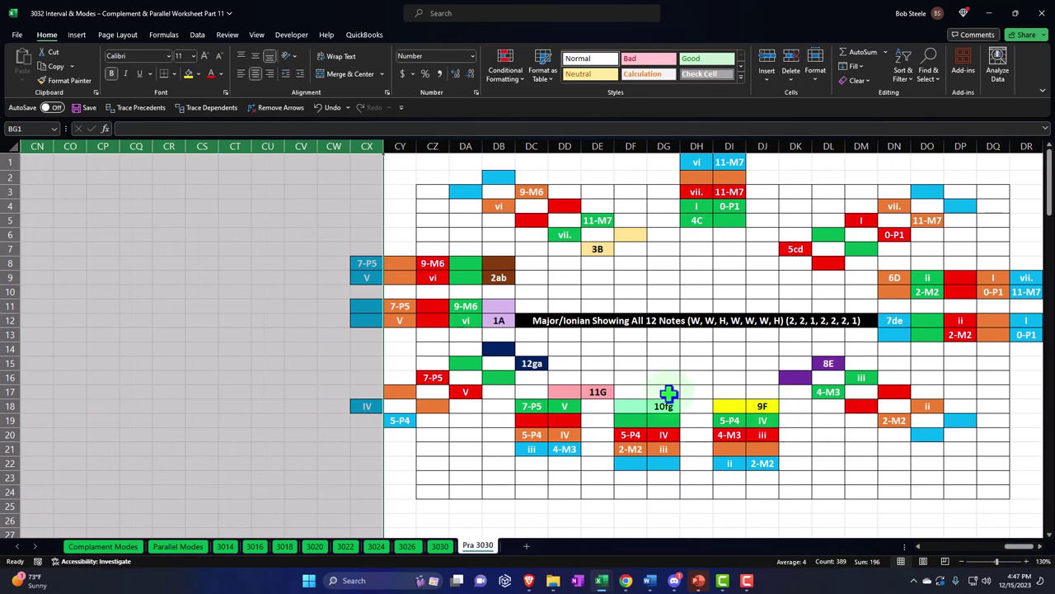
left_click_drag(370, 162, 918, 487)
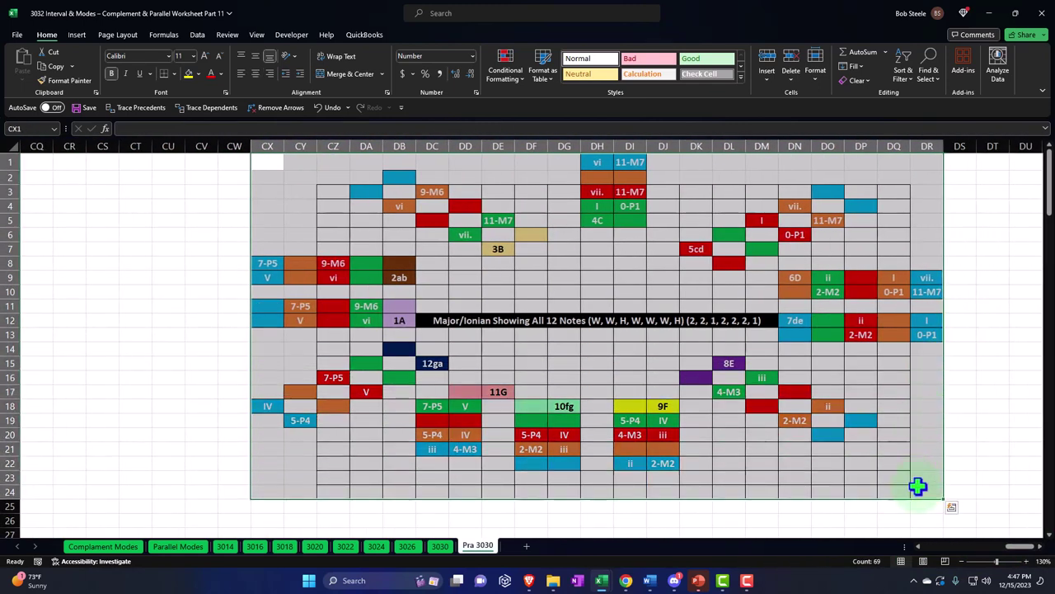
key("ctrl+c")
right_click(486, 188)
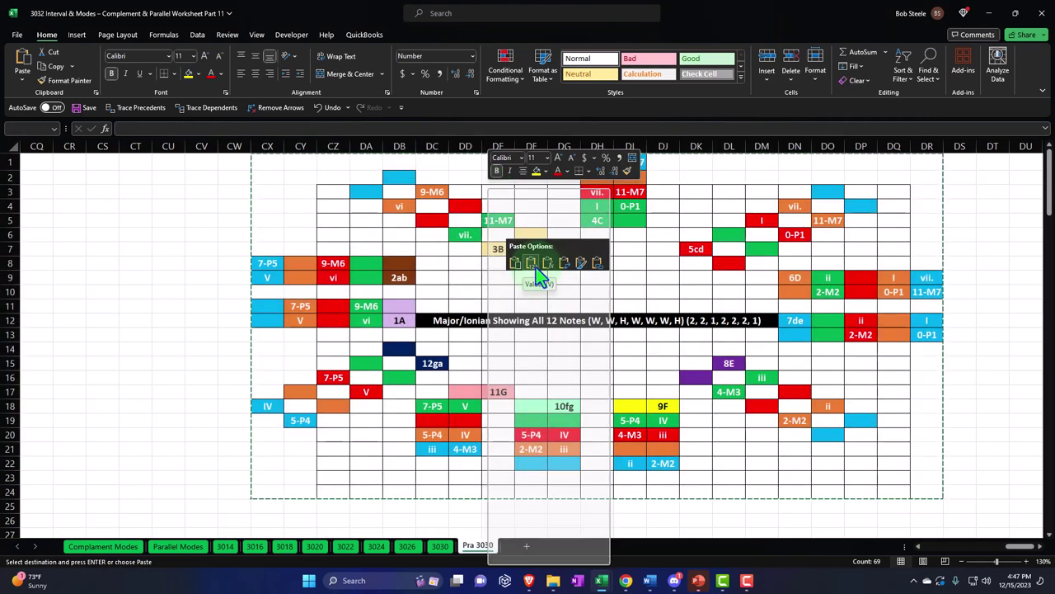
left_click(536, 266)
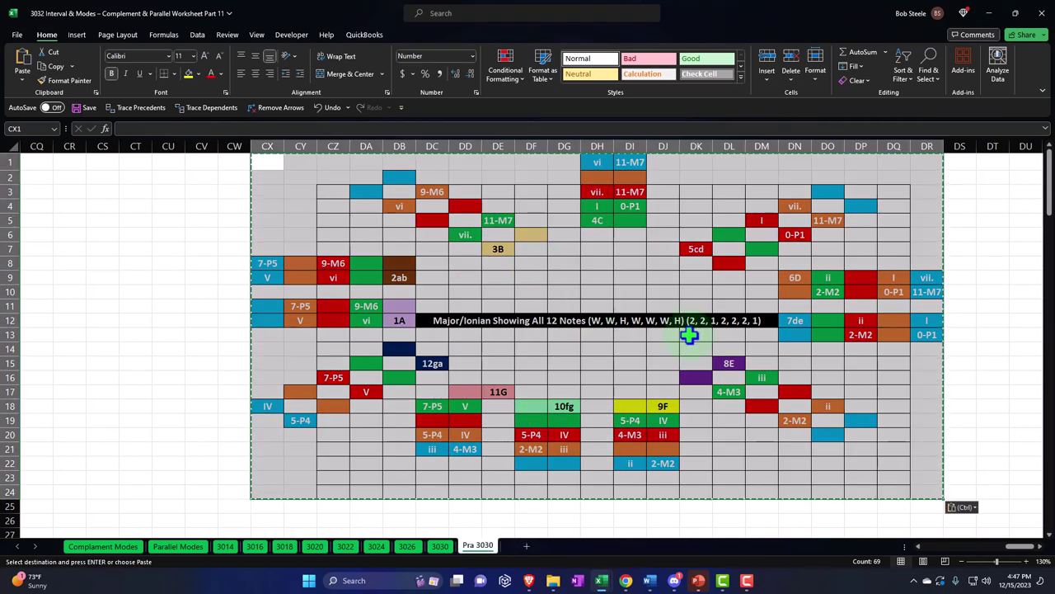
left_click(714, 335)
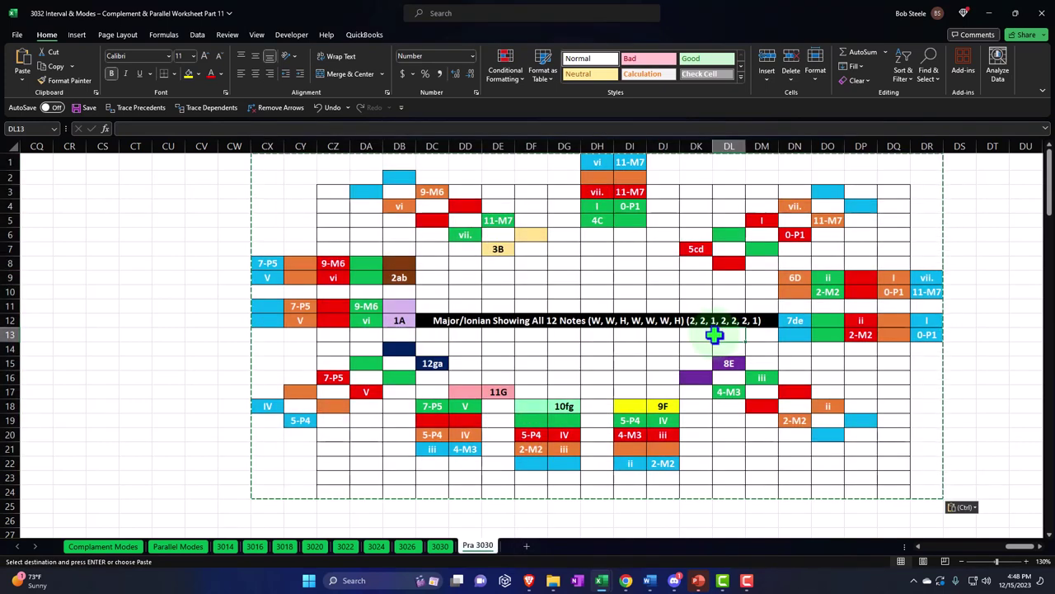
left_click_drag(267, 161, 942, 492)
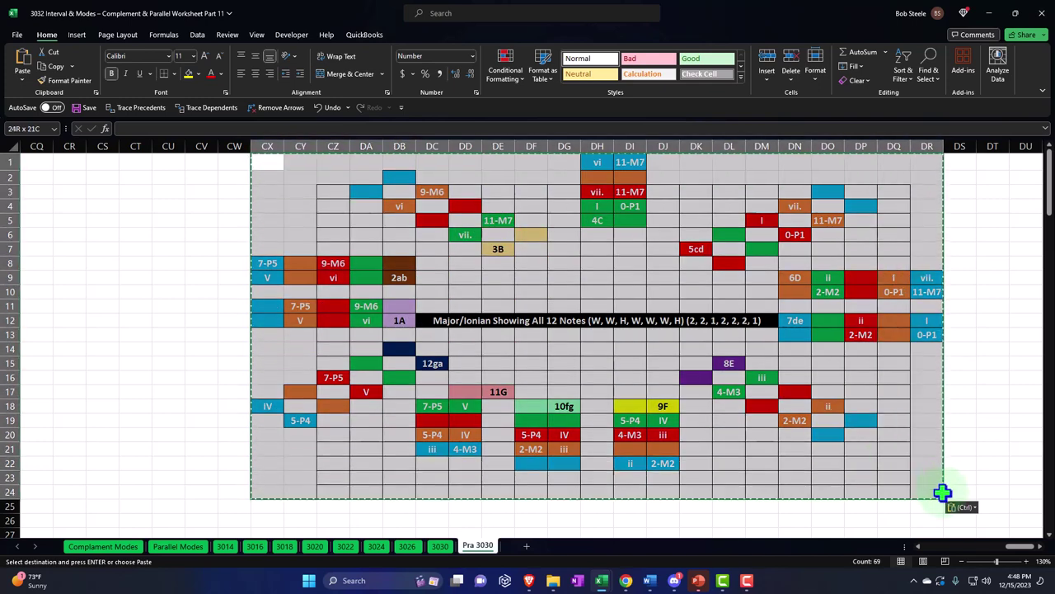
mouse_move(876, 500)
left_mouse_down()
mouse_move(882, 515)
mouse_move(872, 511)
left_mouse_up()
Step: Paint DL16's purple fill onto DQ21, DP22, DI24:DJ24 and DF24:DG24
left_click(798, 380)
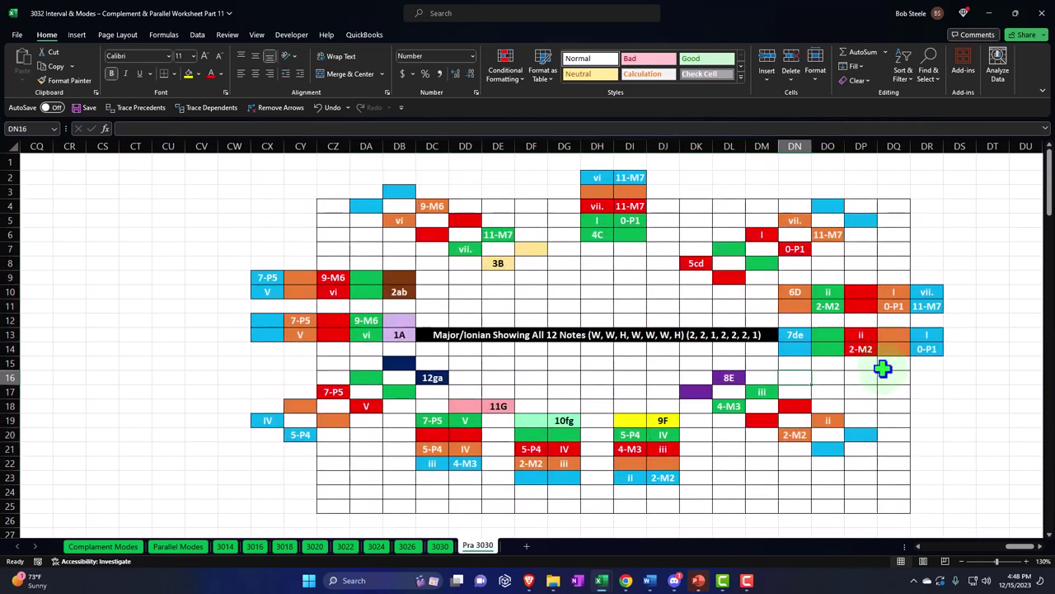
left_click(735, 378)
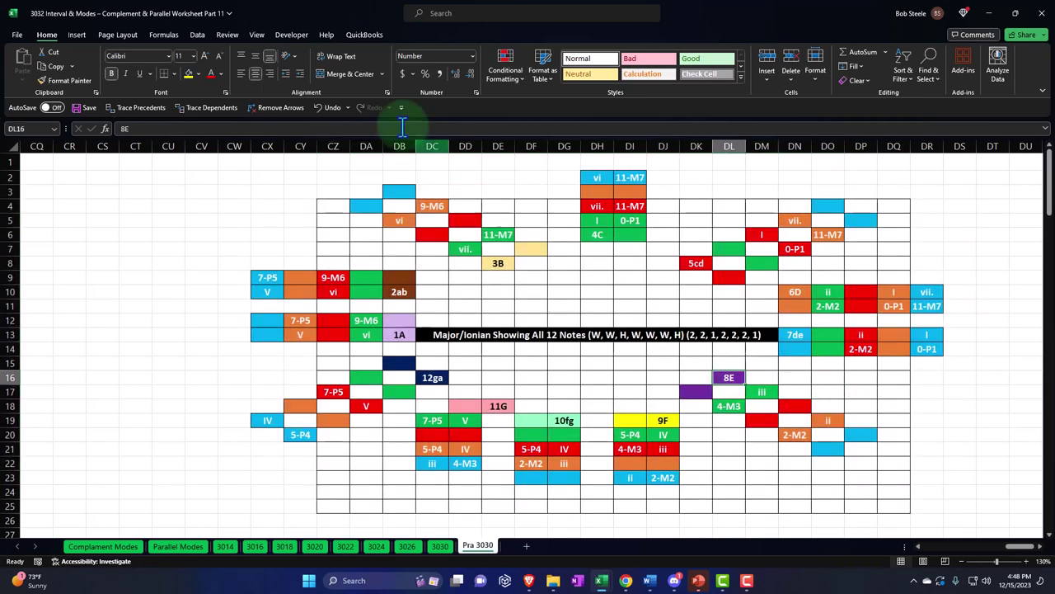
left_click(69, 80)
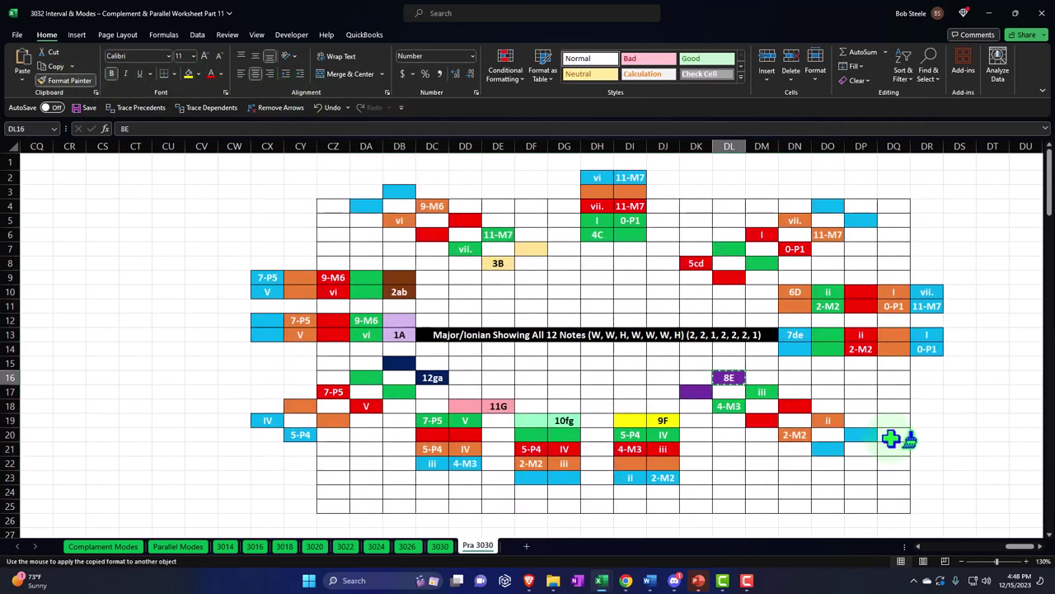
left_click(729, 377)
double_click(69, 80)
left_click(894, 449)
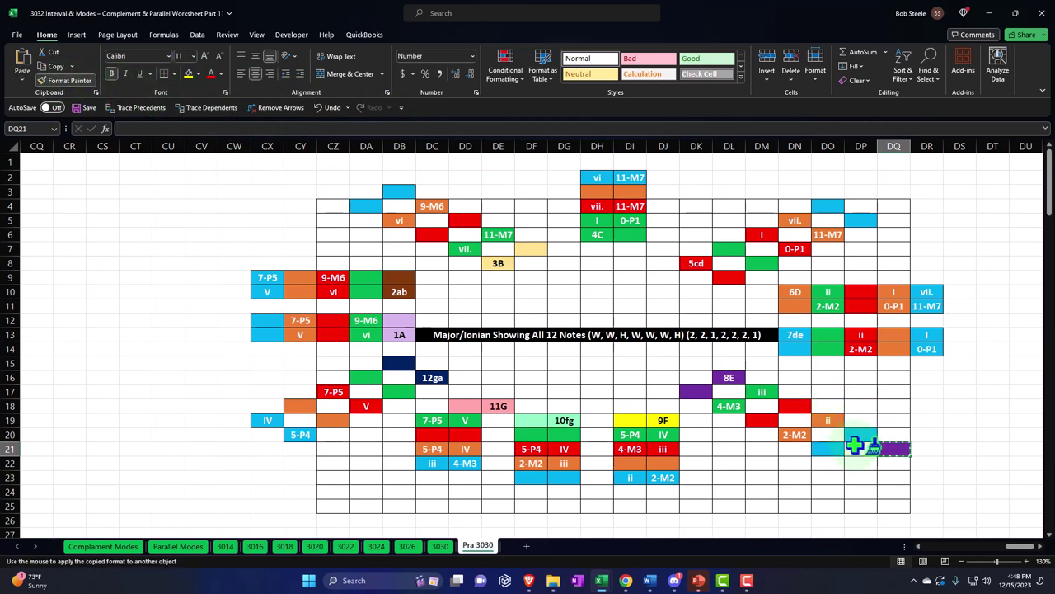
left_click(861, 463)
double_click(69, 80)
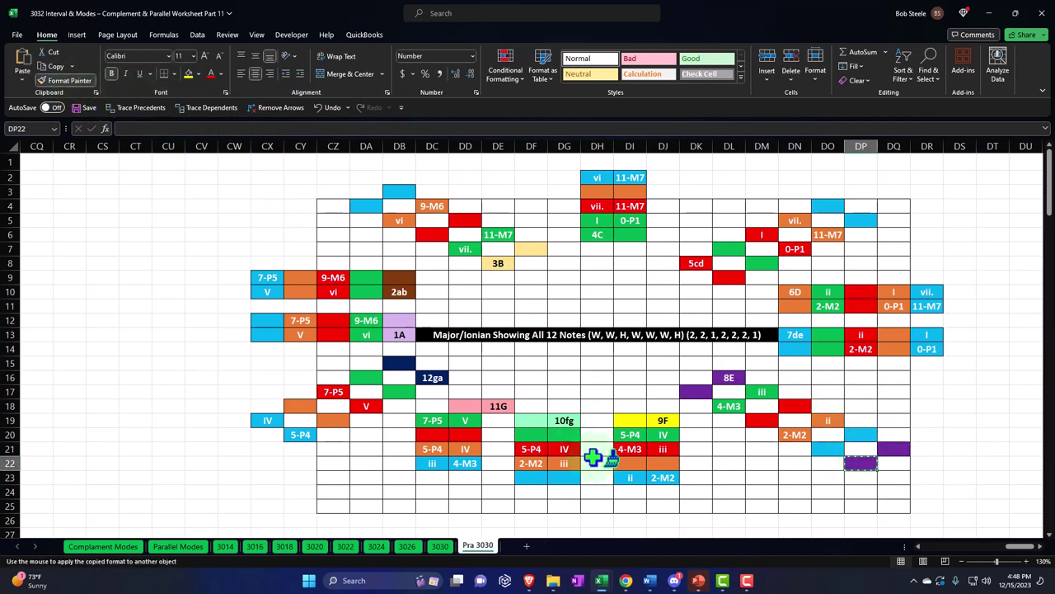
left_click_drag(628, 491, 663, 492)
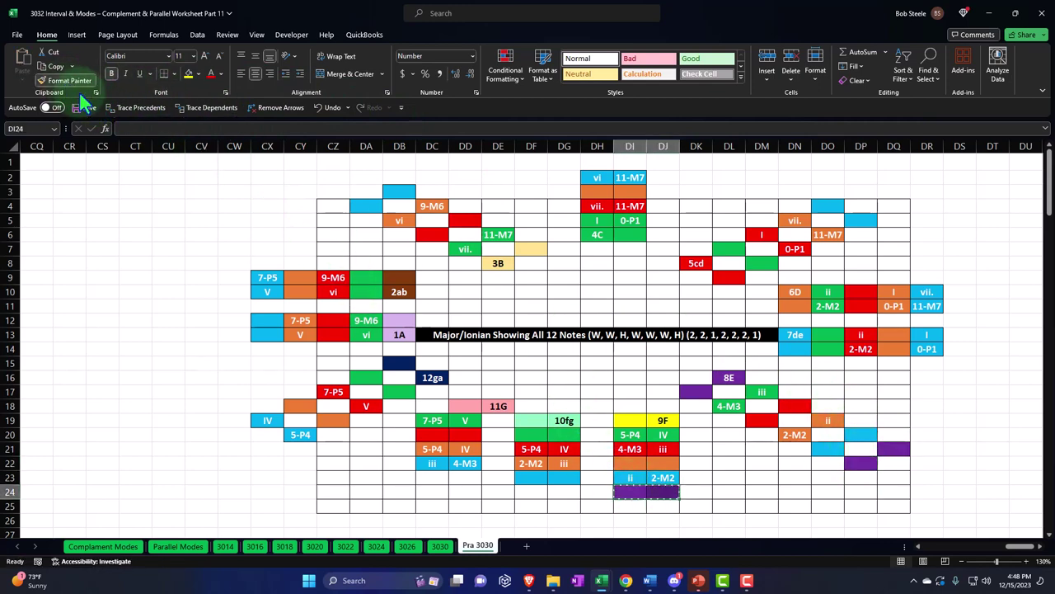
left_click_drag(541, 489, 564, 492)
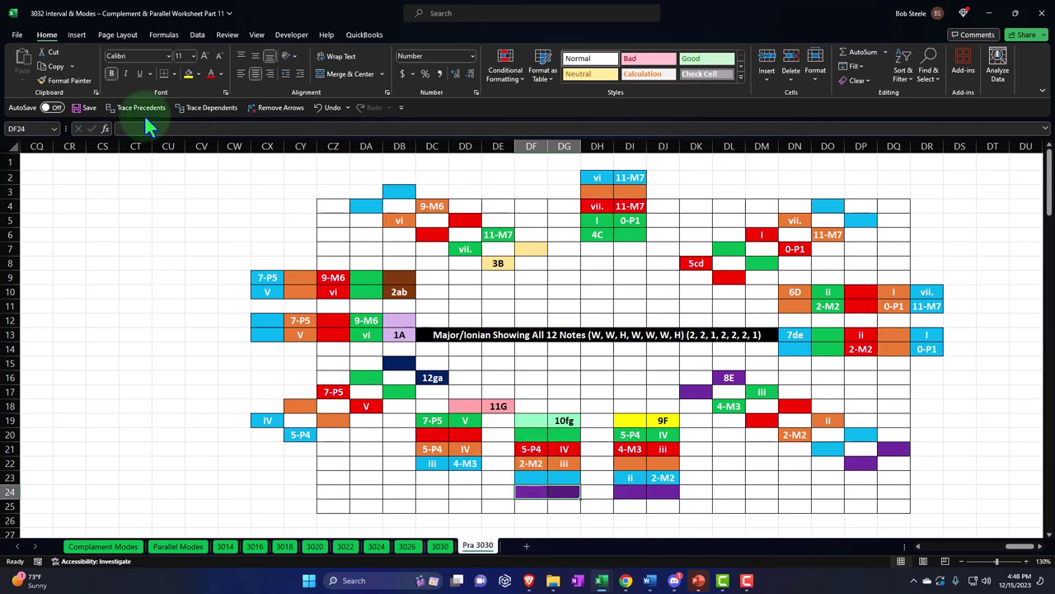
Step: Paint purple fill onto DC23:DD23, CW20, CX21, CW12:CW13 and CW9:CW10
left_click(89, 82)
left_click(429, 475)
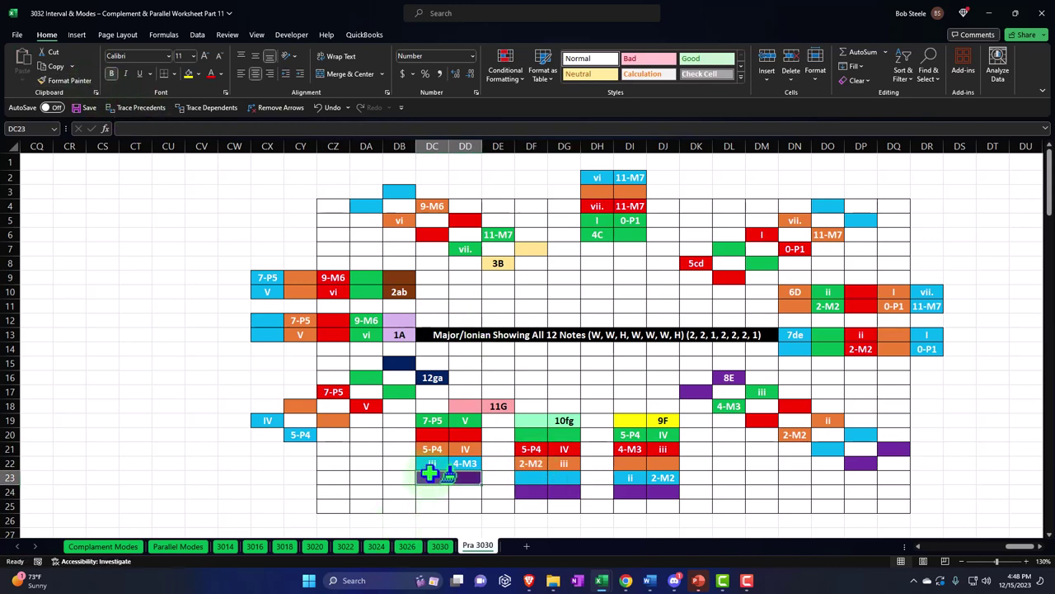
left_click(62, 79)
left_click(233, 434)
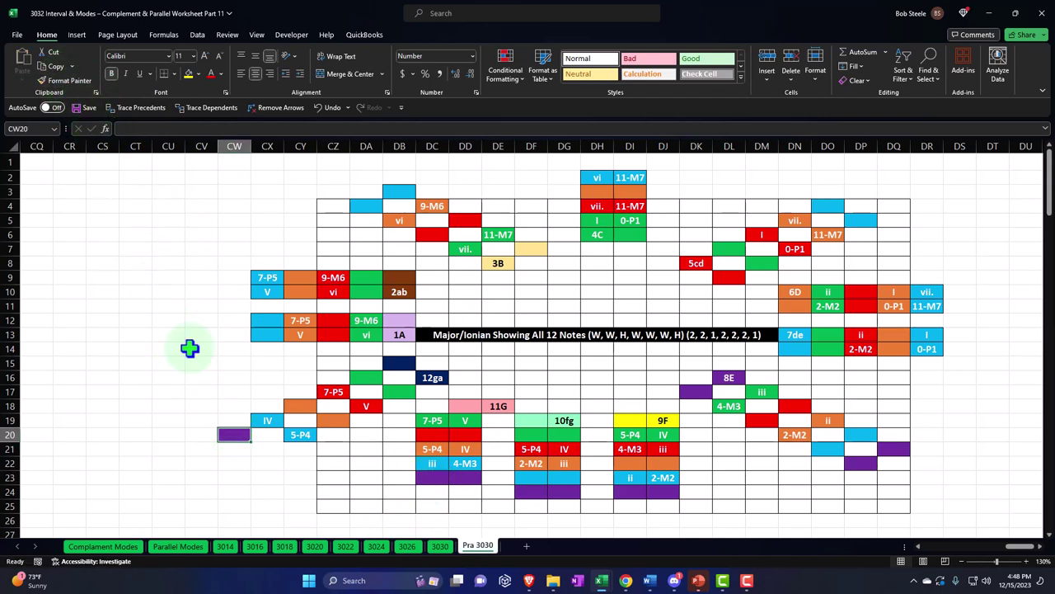
left_click(60, 83)
left_click(267, 449)
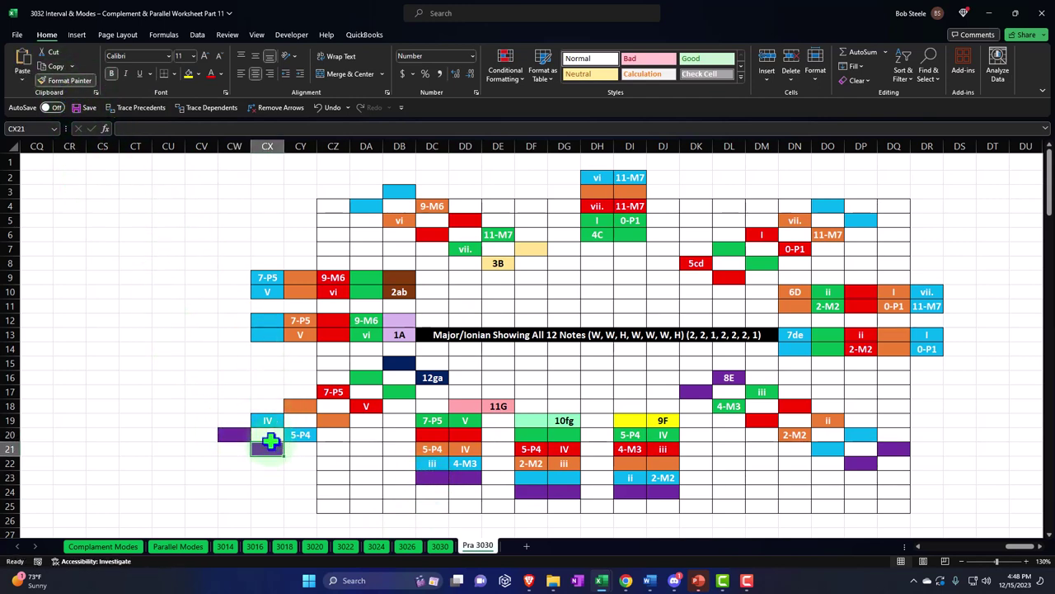
left_click(54, 82)
left_click_drag(234, 320, 234, 334)
left_click(71, 82)
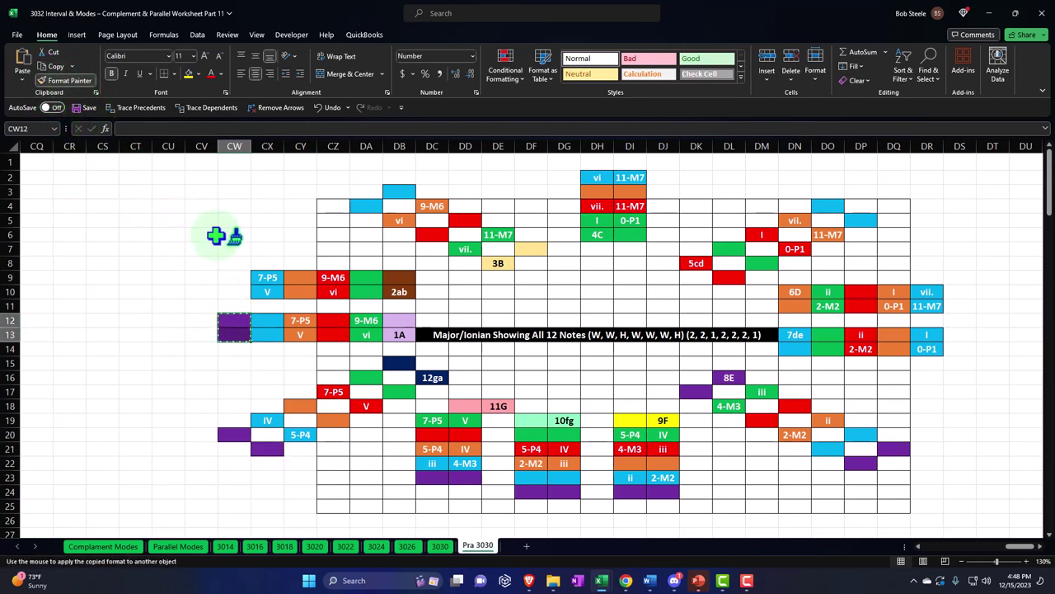
left_click_drag(232, 278, 234, 292)
Step: Paint purple fill along the top onto DA2, CZ3 and DH1:DI1
left_click(233, 278)
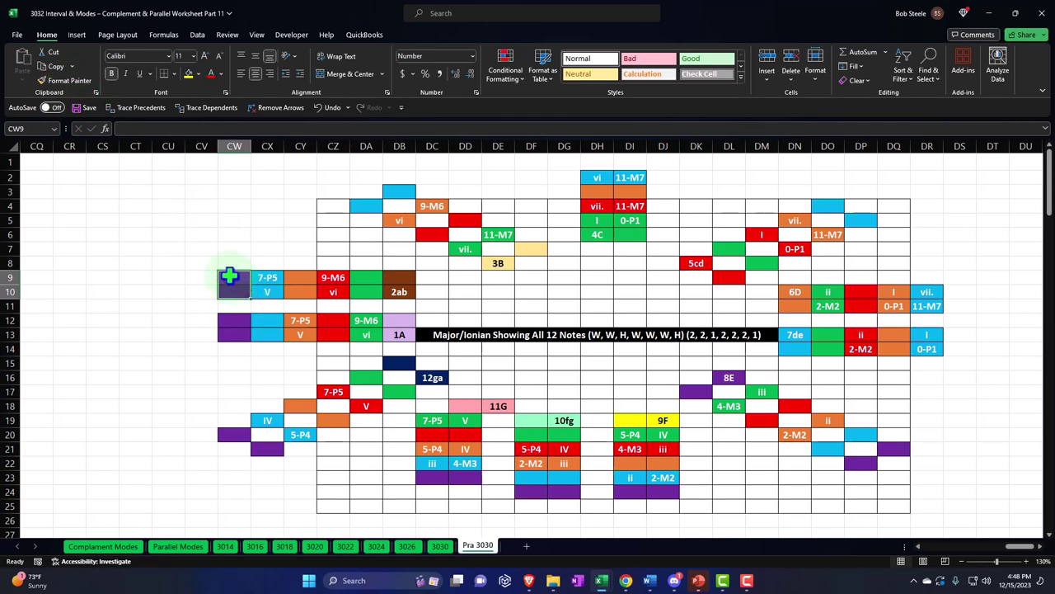
left_click(56, 82)
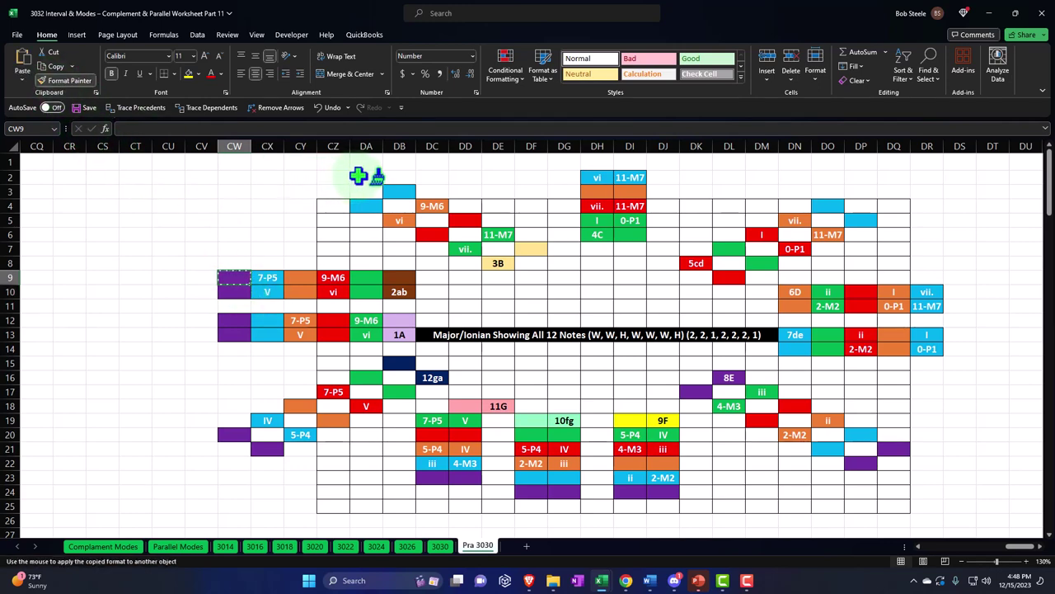
left_click(365, 178)
left_click(86, 82)
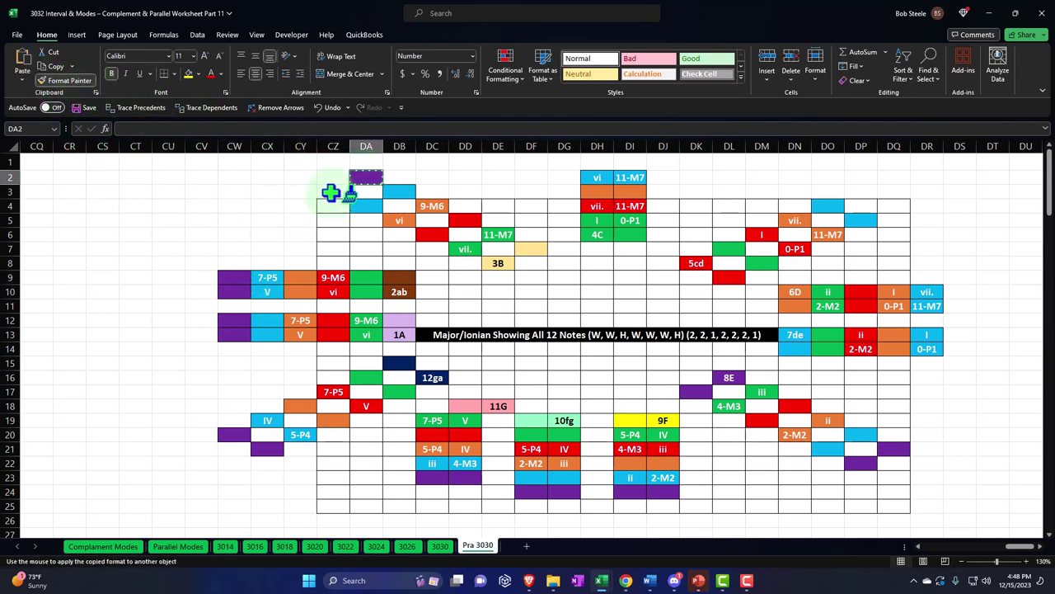
left_click(330, 191)
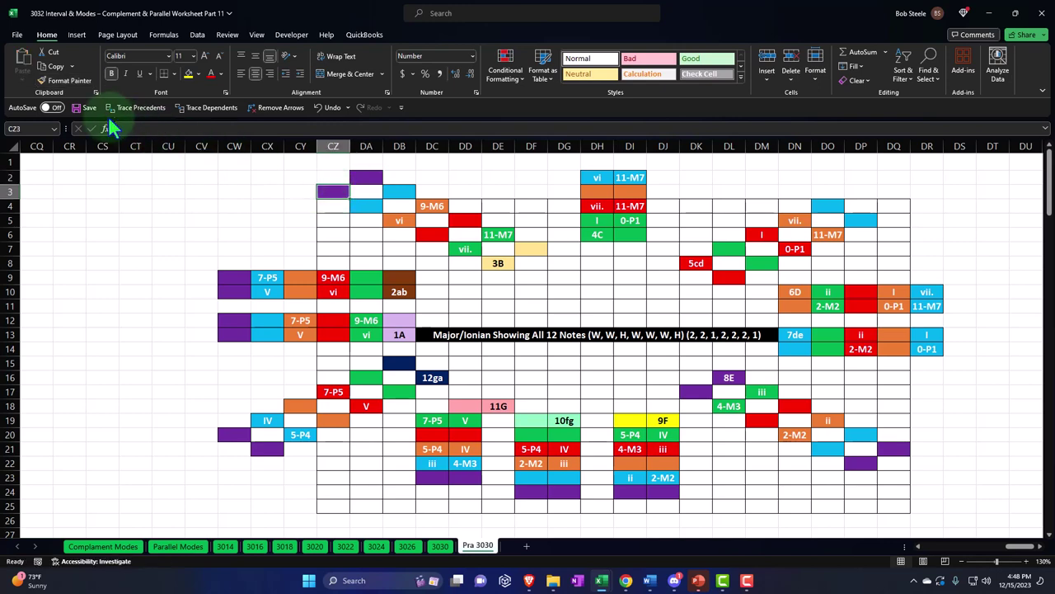
left_click(71, 84)
left_click_drag(584, 160, 620, 161)
Step: Paint purple fill onto DP3, DQ4, DS10:DS11 and DS13:DS14
left_click(75, 80)
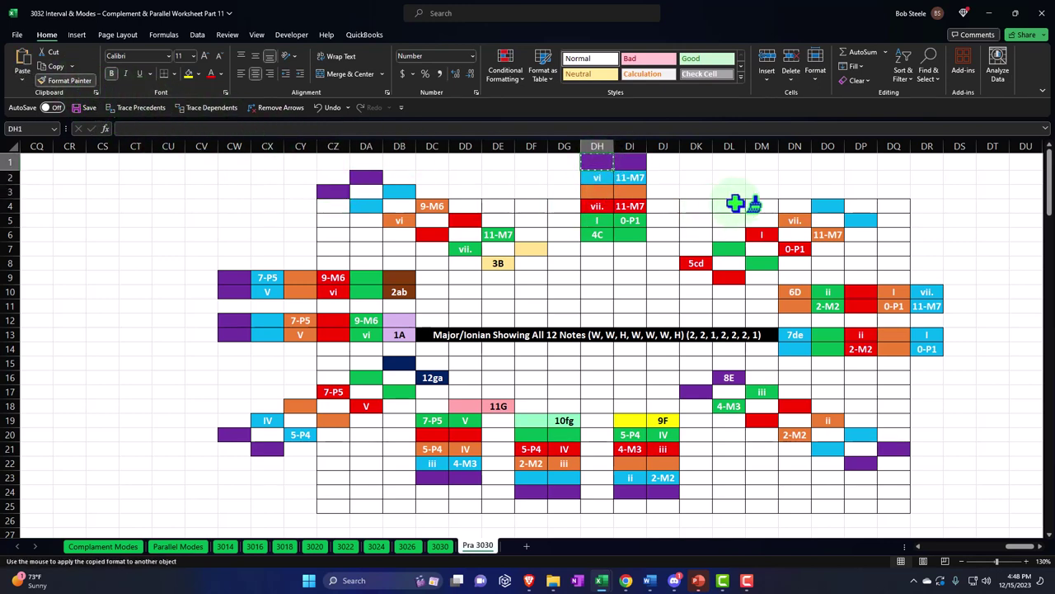
left_click(860, 192)
left_click(69, 80)
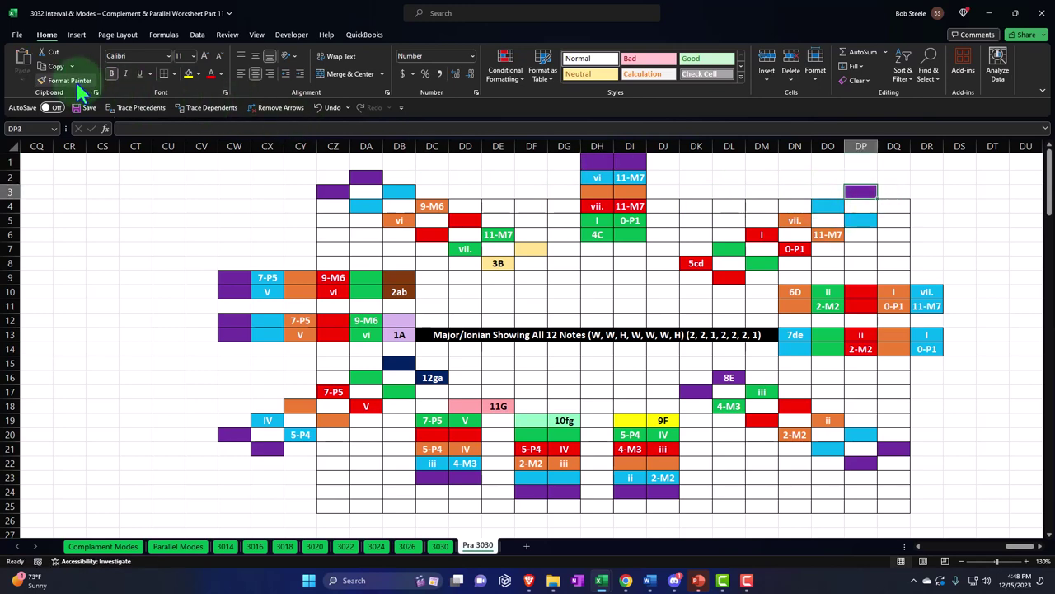
left_click(894, 205)
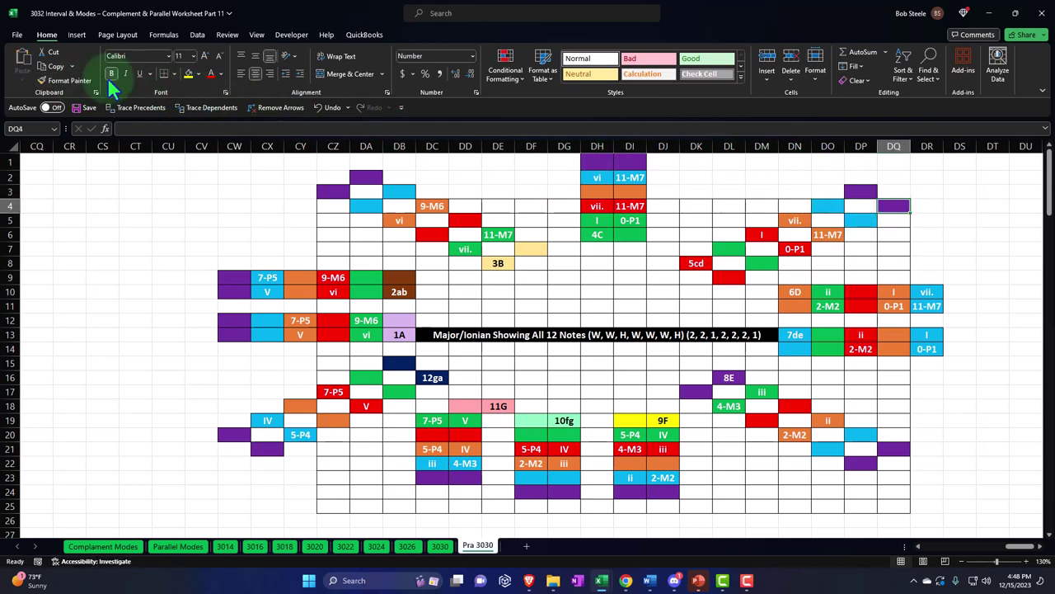
left_click_drag(960, 292, 956, 349)
left_click(73, 79)
left_click(620, 319)
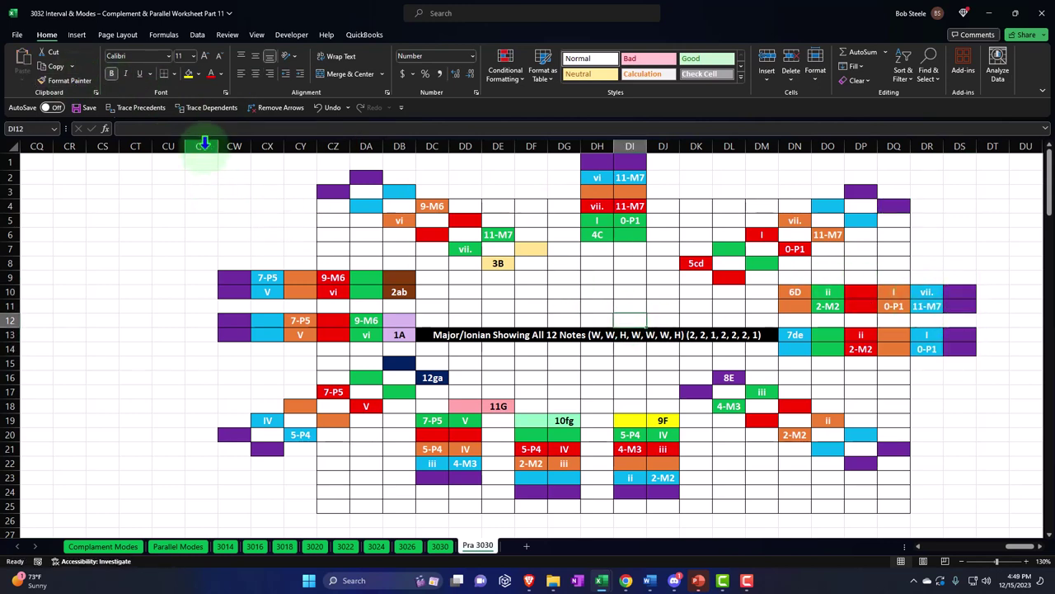
Step: Hide columns BH:CV so the left-hand tables sit beside the Major/Ionian grid
left_click_drag(201, 140, 346, 211)
right_click(390, 239)
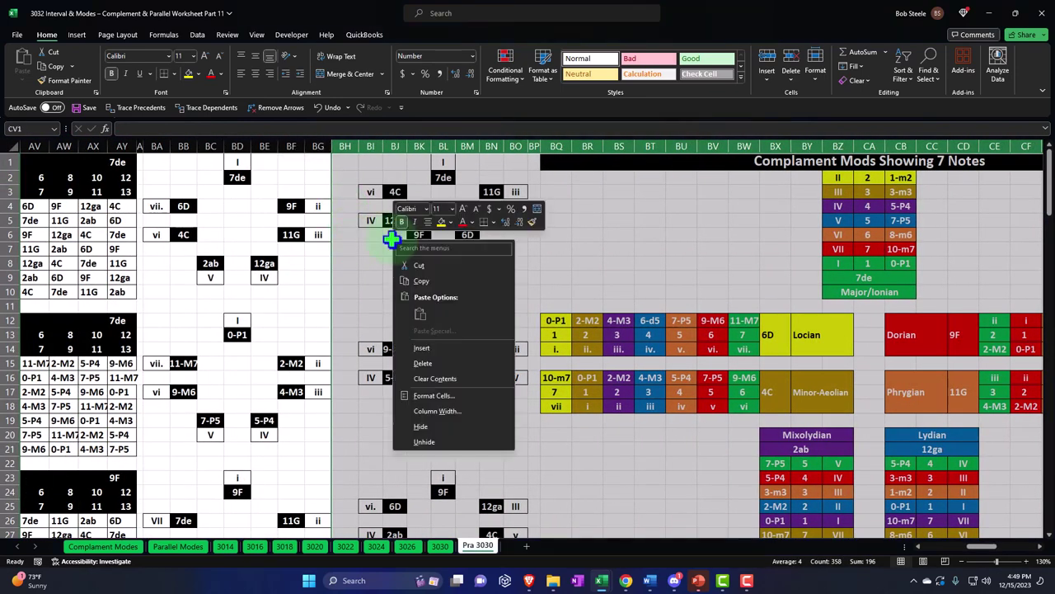
left_click(432, 427)
left_click(403, 292)
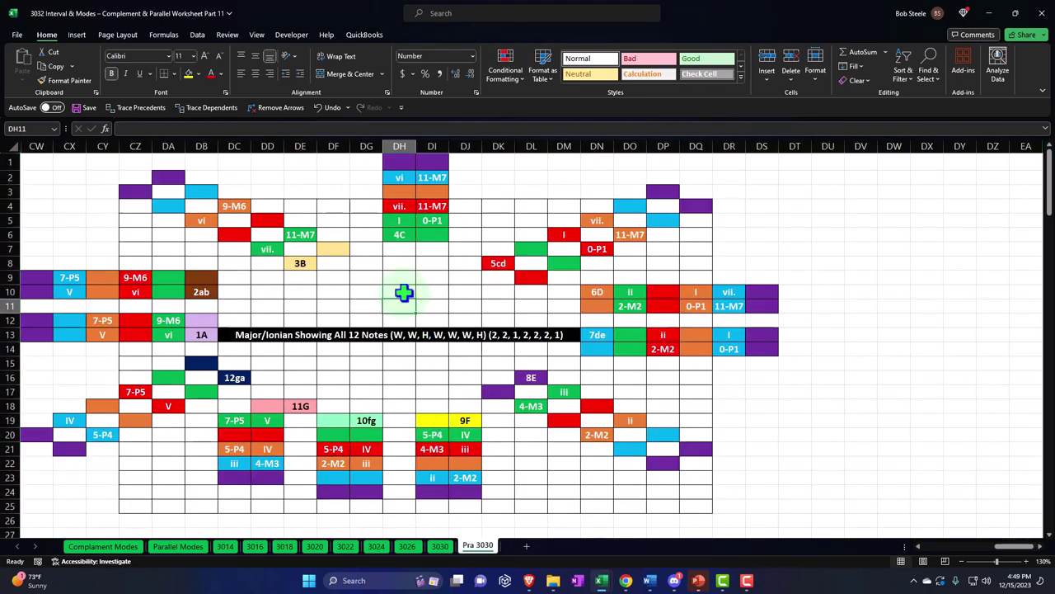
Step: Enter 8 in AD2 so the chord tables recalculate from 8E (8E, 10fg, 12ga, 1A, 3B)
key("ctrl+Left")
key("ctrl+Left")
key("ctrl+Left")
key("ctrl+Left")
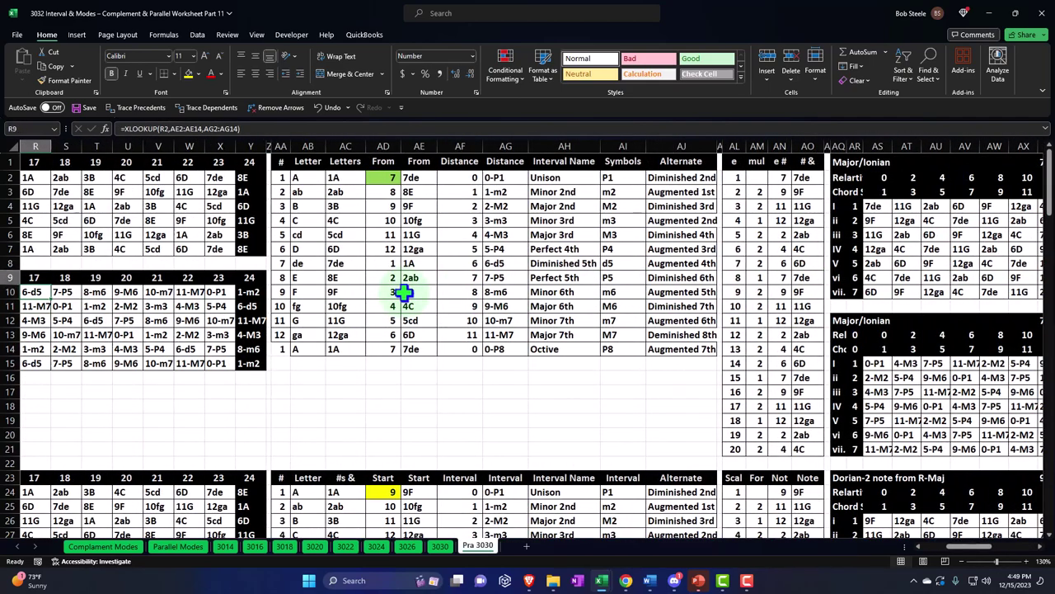
key("Up")
key("Up")
key("Up")
key("Up")
key("Up")
key("Up")
key("Up")
key("Right")
key("Right")
key("Right")
key("Right")
key("Right")
key("Right")
key("Right")
key("Right")
key("Right")
key("Right")
key("Right")
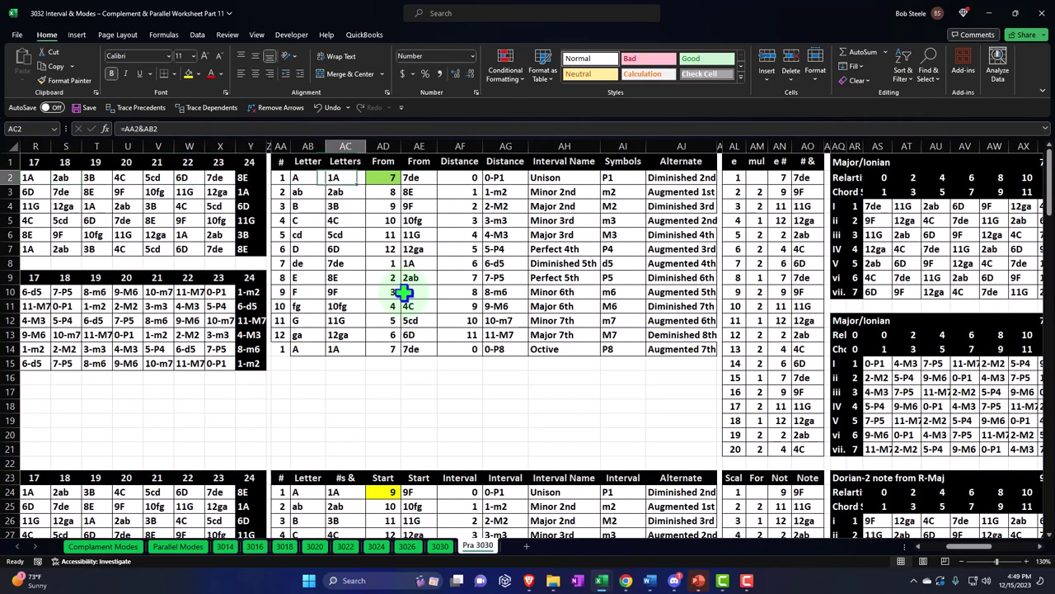
key("Right")
type("8")
key("Return")
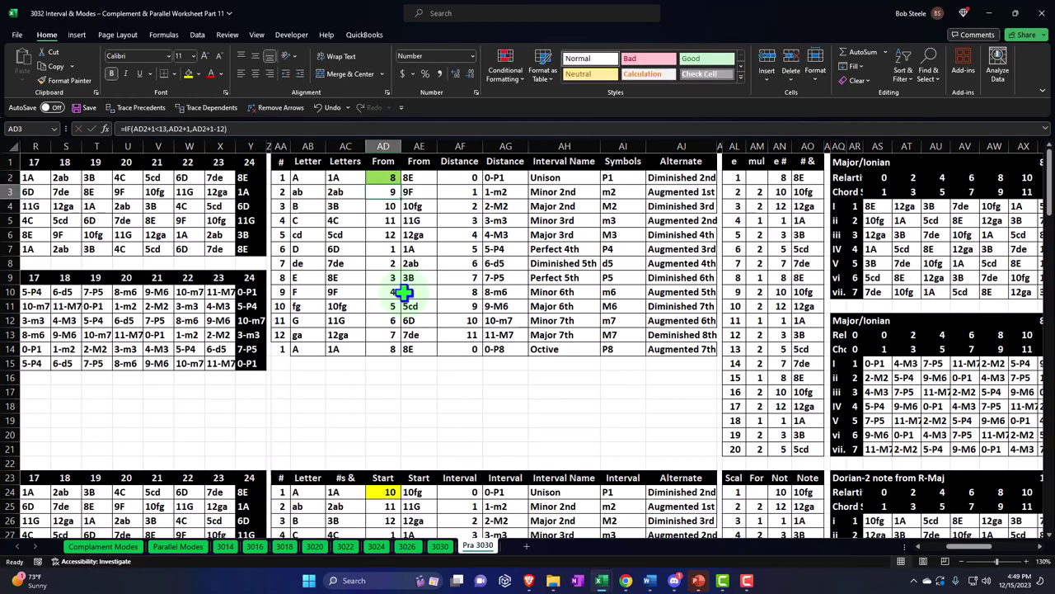
key("Right")
key("Right")
key("Right")
key("Right")
key("Right")
key("Right")
key("Right")
key("Right")
key("Right")
key("Right")
key("Right")
key("Right")
key("Right")
key("Right")
key("Right")
key("Right")
key("Right")
key("Right")
key("Right")
key("Right")
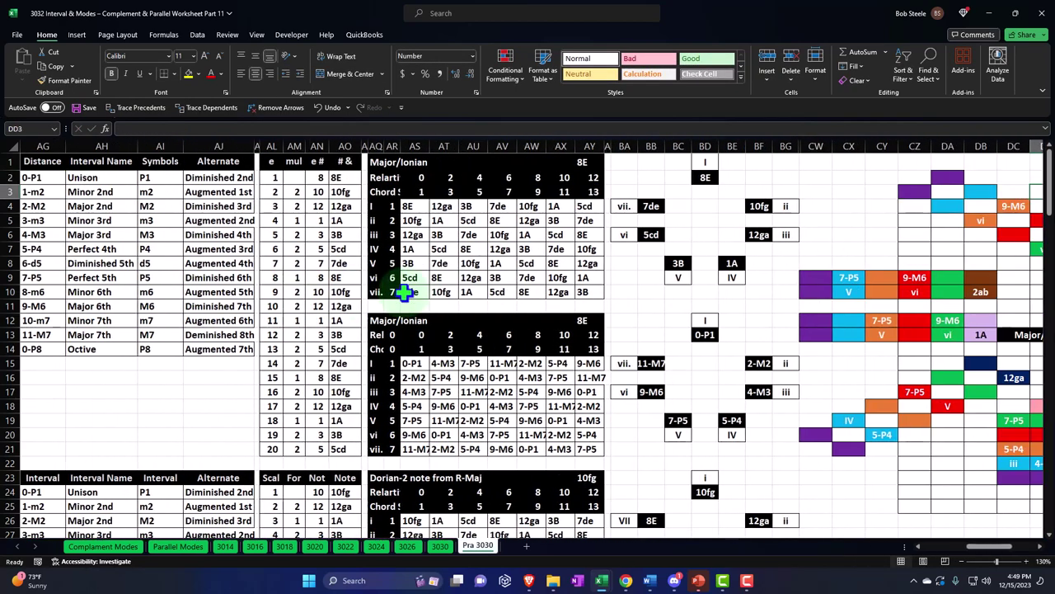
key("Right")
key("Right")
key("Right")
key("Right")
key("Right")
key("Right")
key("Right")
key("Right")
key("Right")
key("Right")
key("Right")
key("Right")
key("Right")
key("Right")
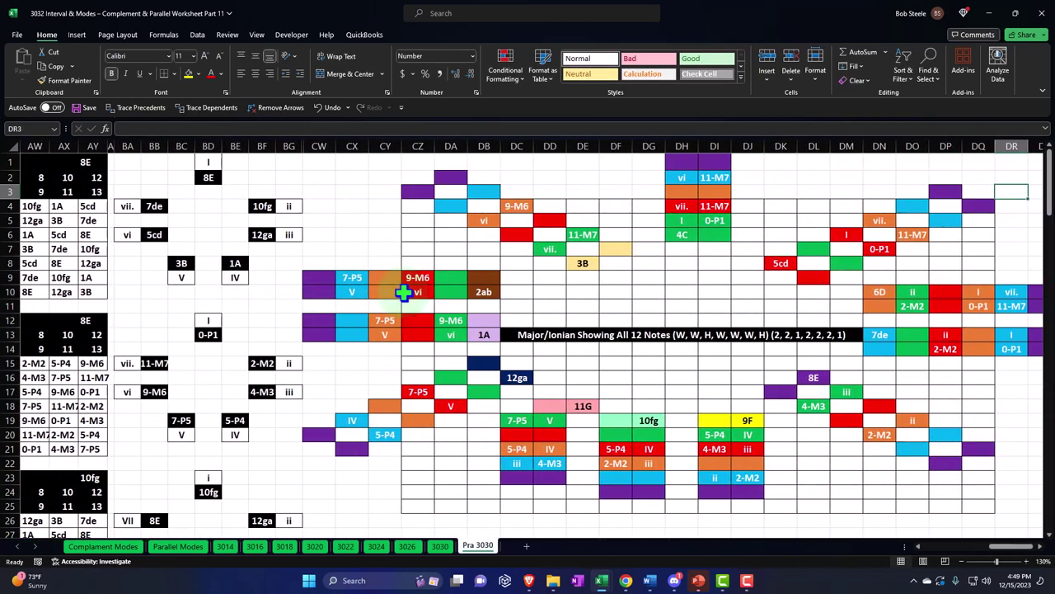
key("Right")
key("Right")
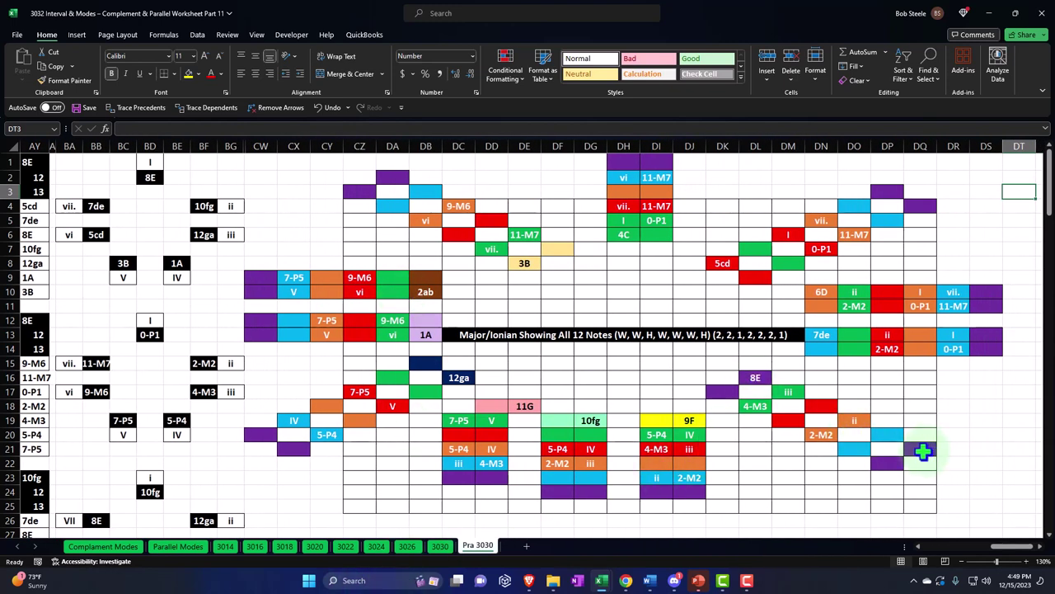
Step: Link DQ21 to DR13 showing I, and DP22 to BD13 showing 0-P1
left_click(921, 450)
type("=")
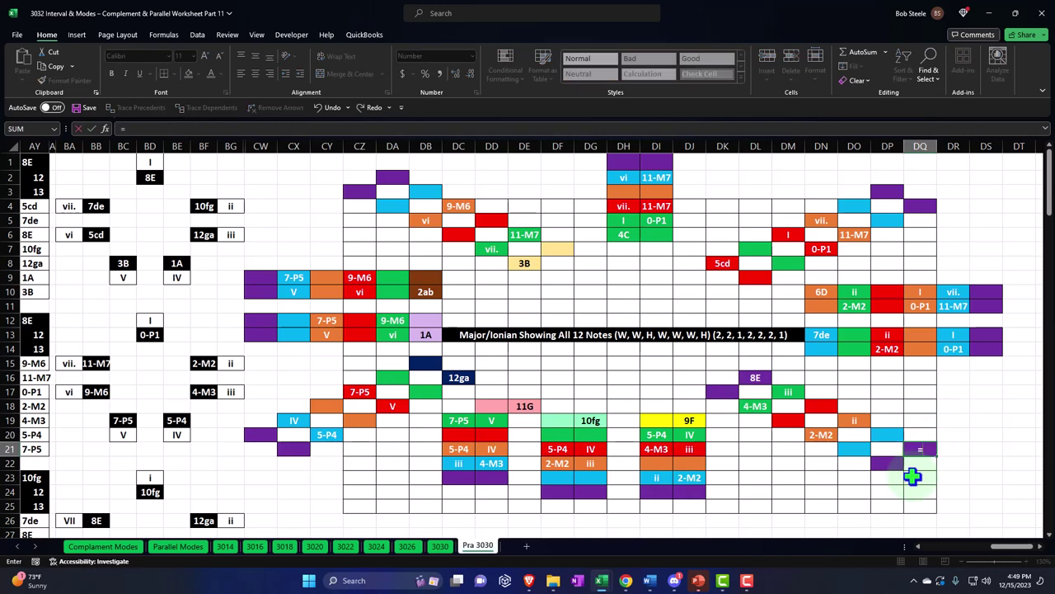
key("Up")
key("Up")
key("Up")
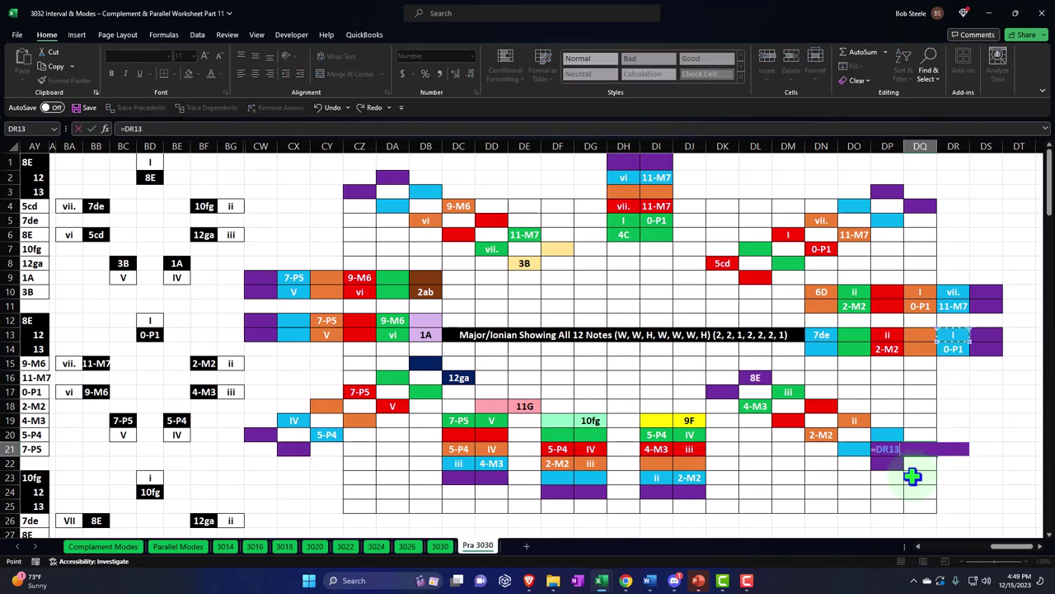
key("Return")
key("Left")
type("=")
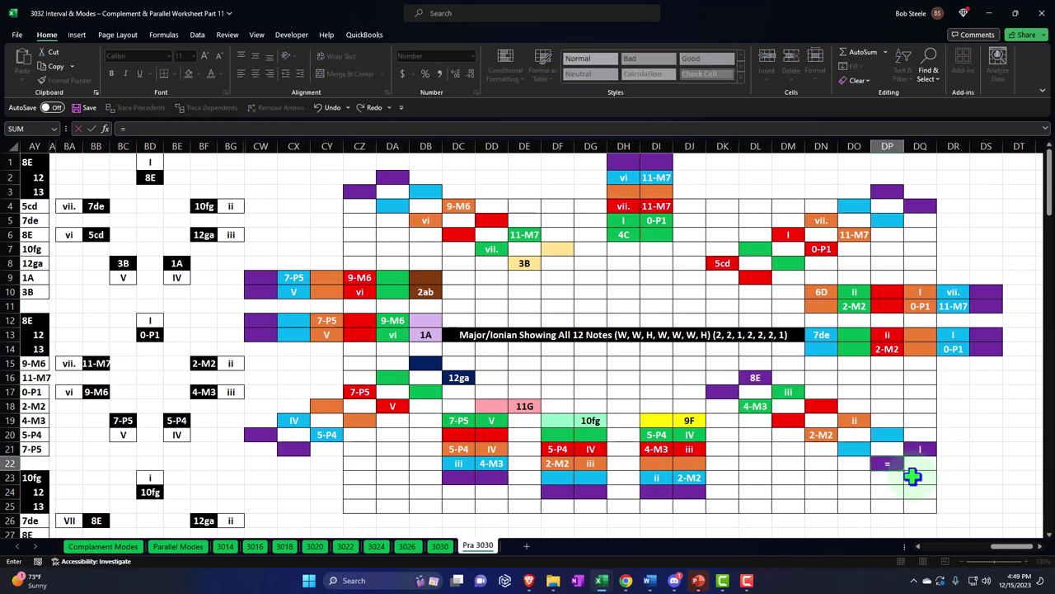
left_click(148, 333)
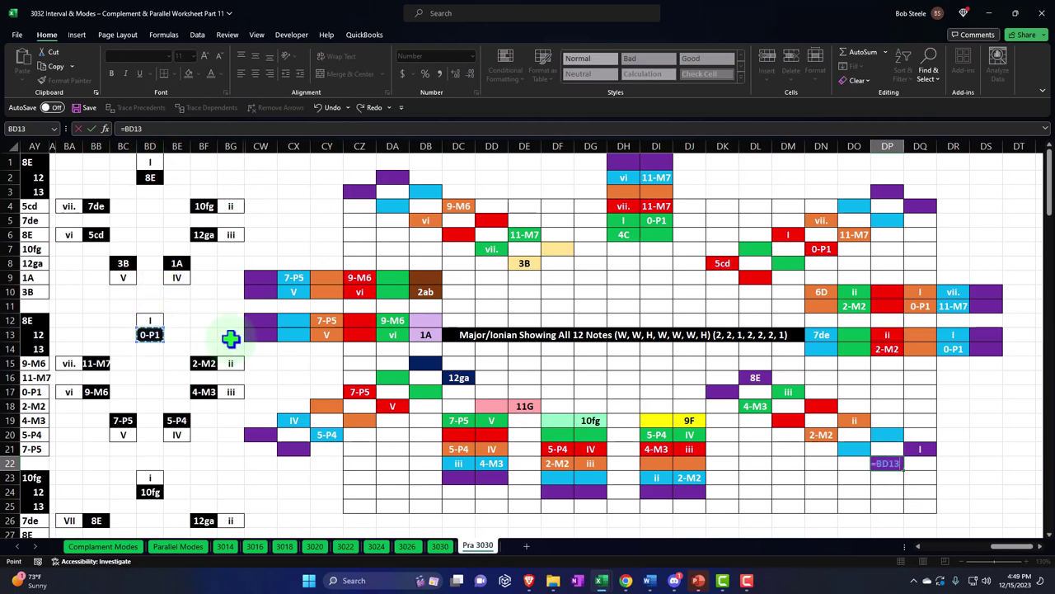
key("Return")
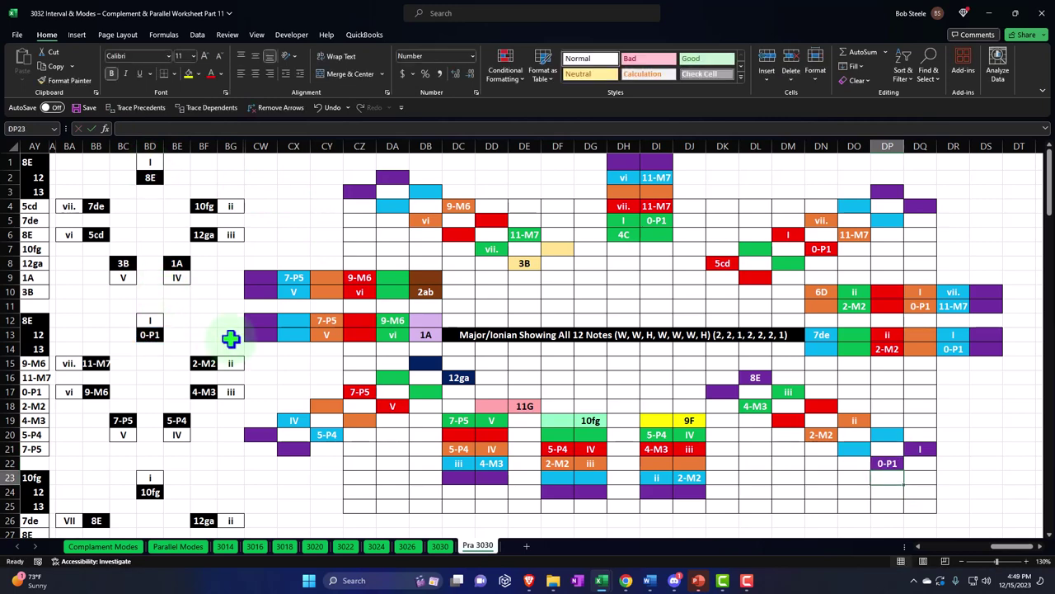
key("Left")
key("Left")
key("Left")
key("Left")
key("Left")
key("Left")
key("Down")
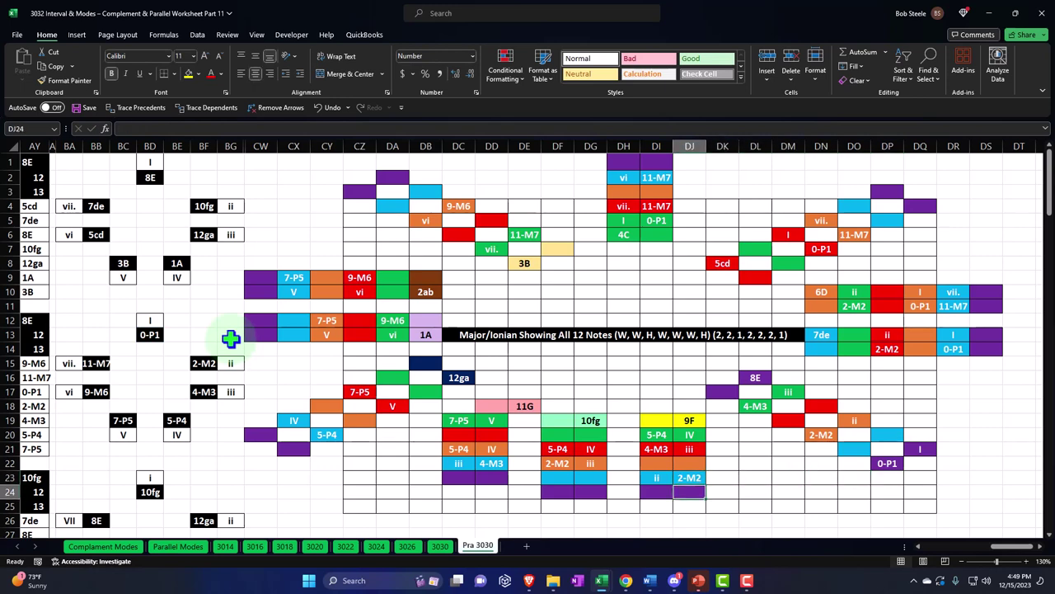
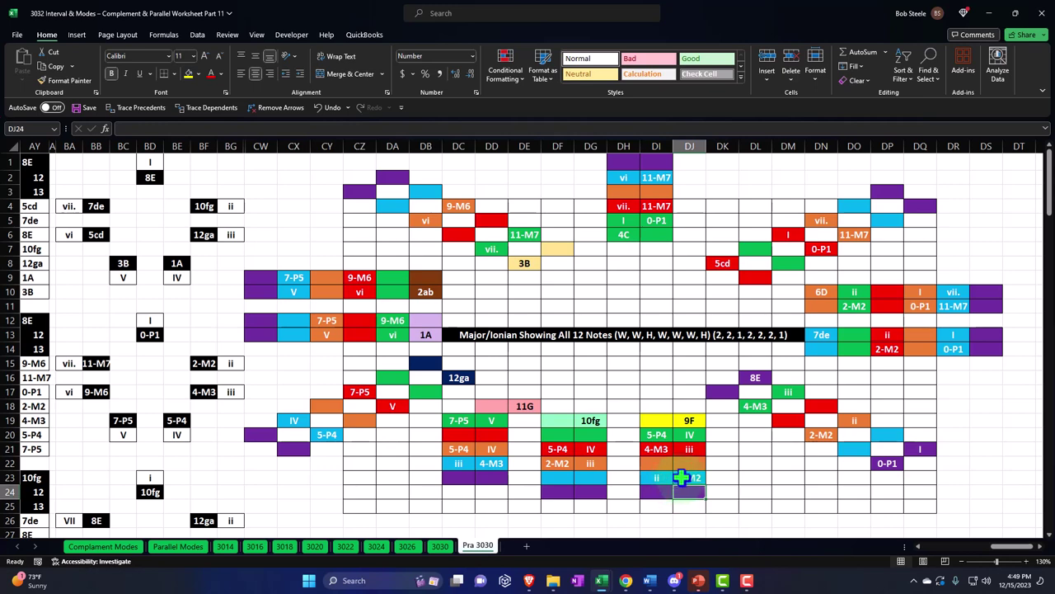
Step: Move 2-M2 in front of ii in row 23 and 4-M3 in front of iii in row 22
mouse_move(664, 479)
left_mouse_down()
mouse_move(719, 487)
mouse_move(666, 489)
left_mouse_up()
mouse_move(466, 464)
left_mouse_down()
mouse_move(536, 463)
mouse_move(483, 481)
mouse_move(455, 470)
left_mouse_up()
left_click(530, 461)
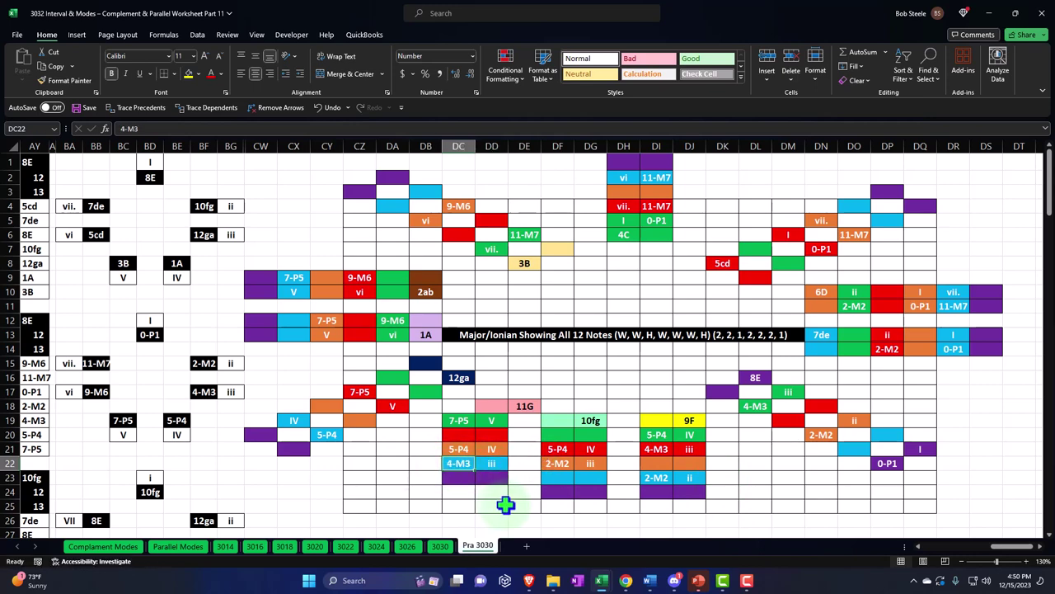
Step: Link DG24 to ii with =DJ23 and DF24 to 2-M2 with =BF15
left_click(691, 492)
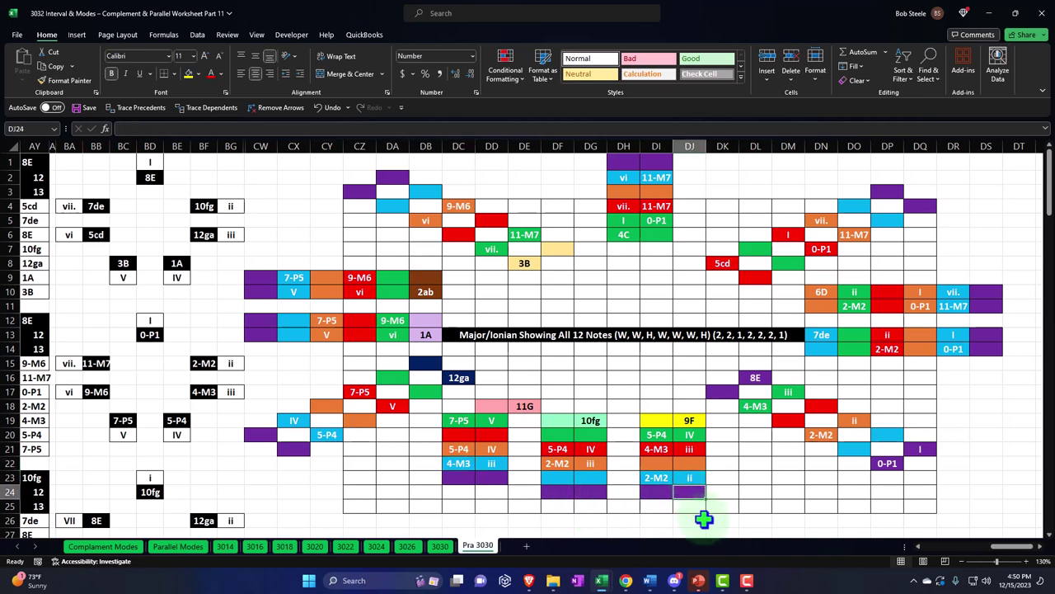
left_click(598, 493)
type("=")
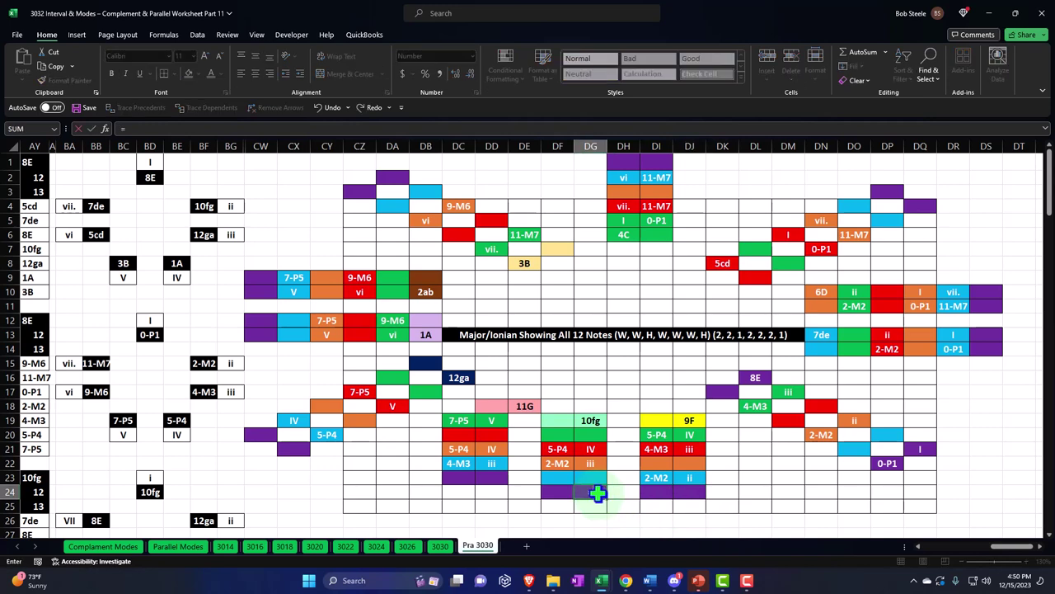
key("Return")
key("Up")
key("Left")
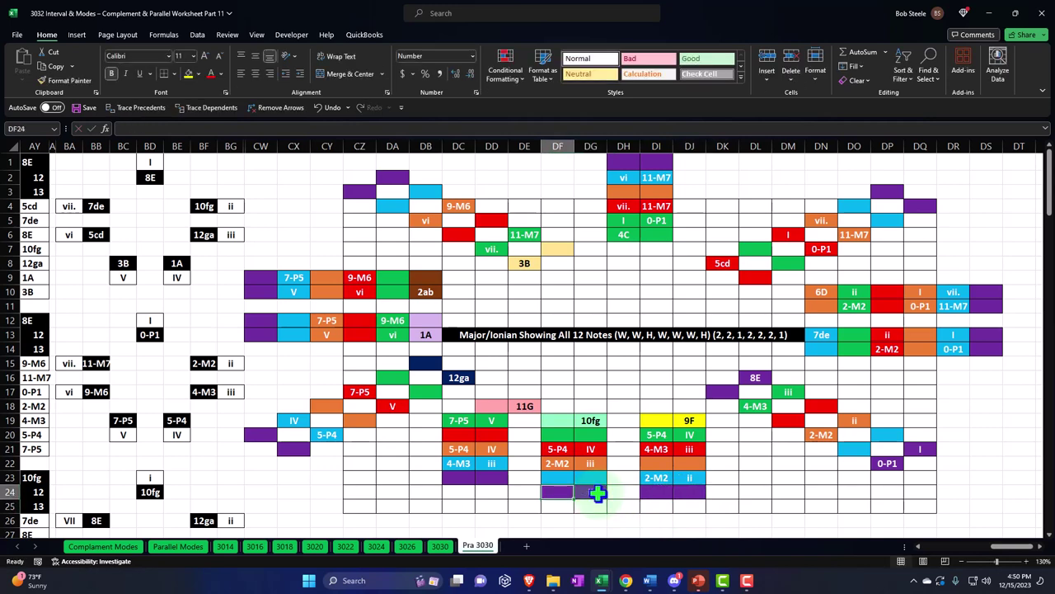
type("=")
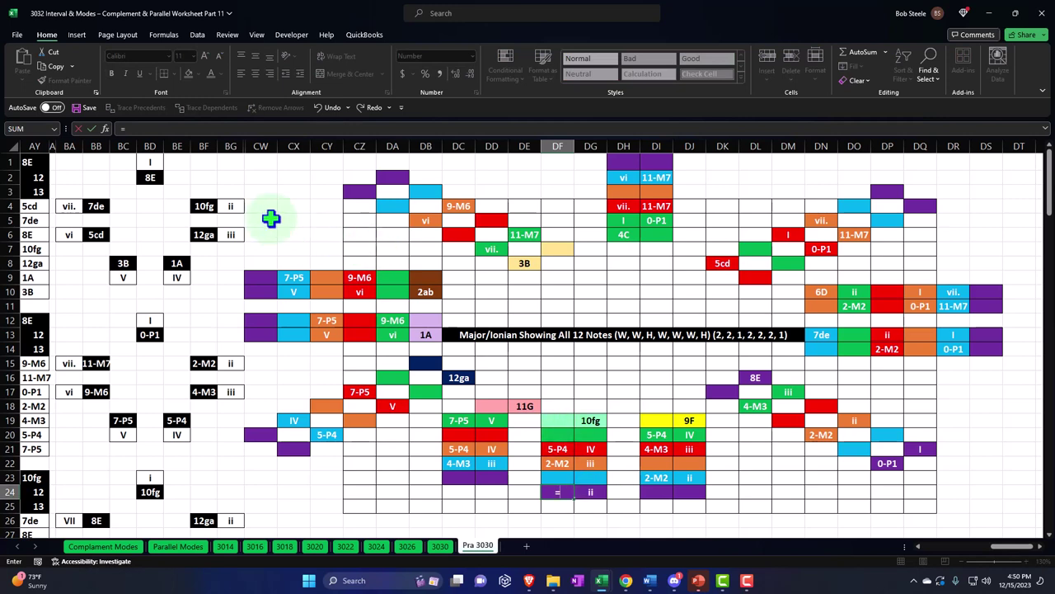
left_click(212, 363)
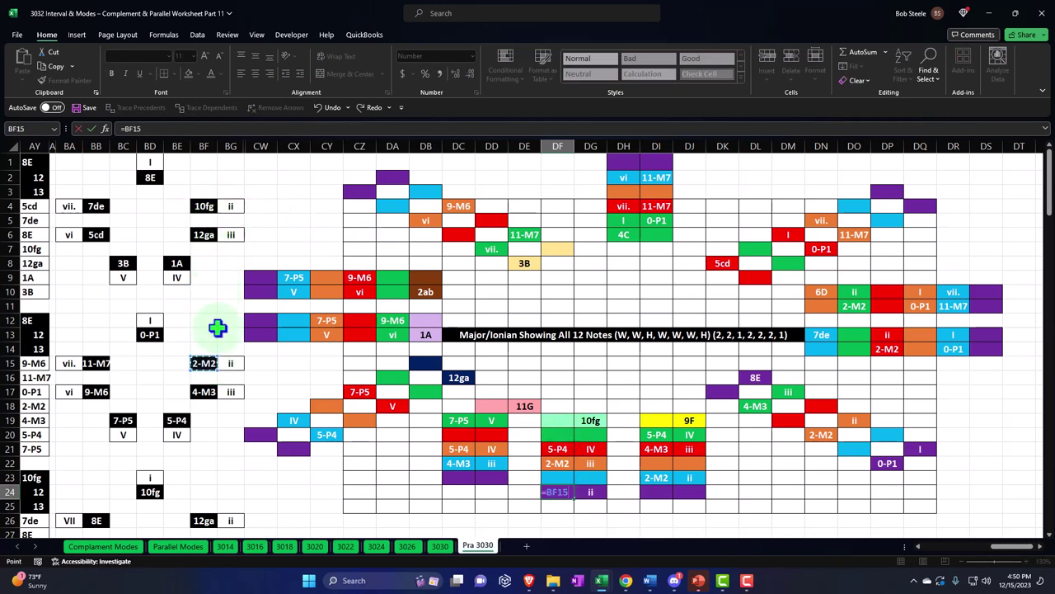
key("Return")
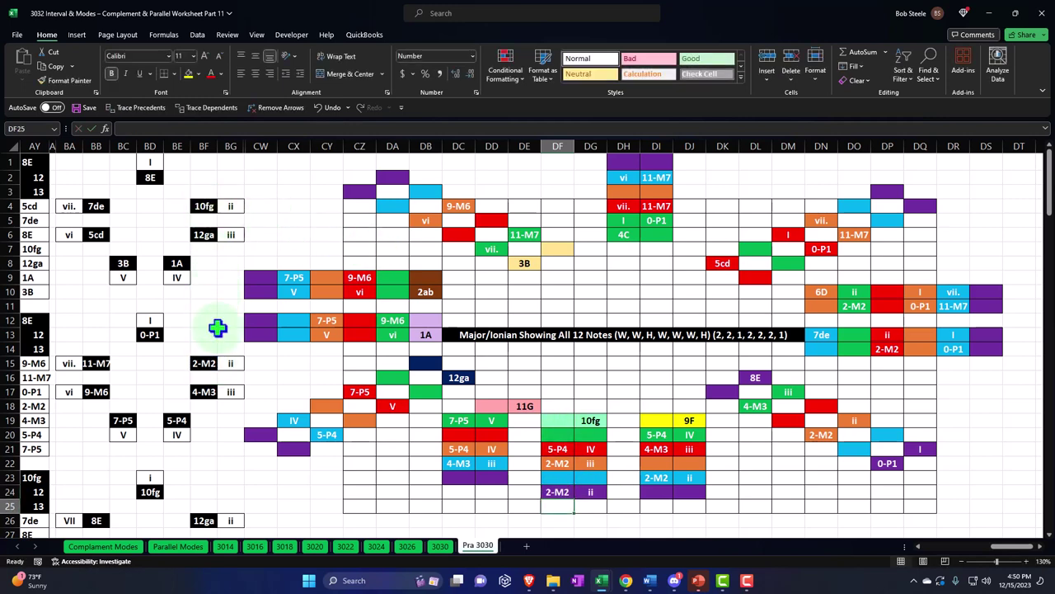
Step: Swap the labels so 5-P4 sits in CX19 and IV in CY20
left_click(285, 449)
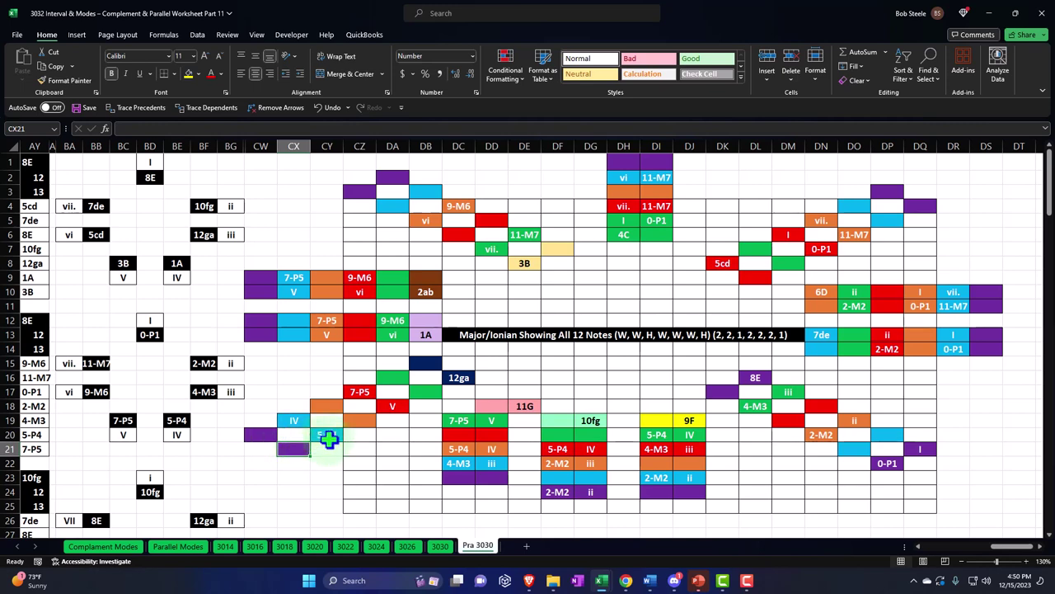
left_click(329, 436)
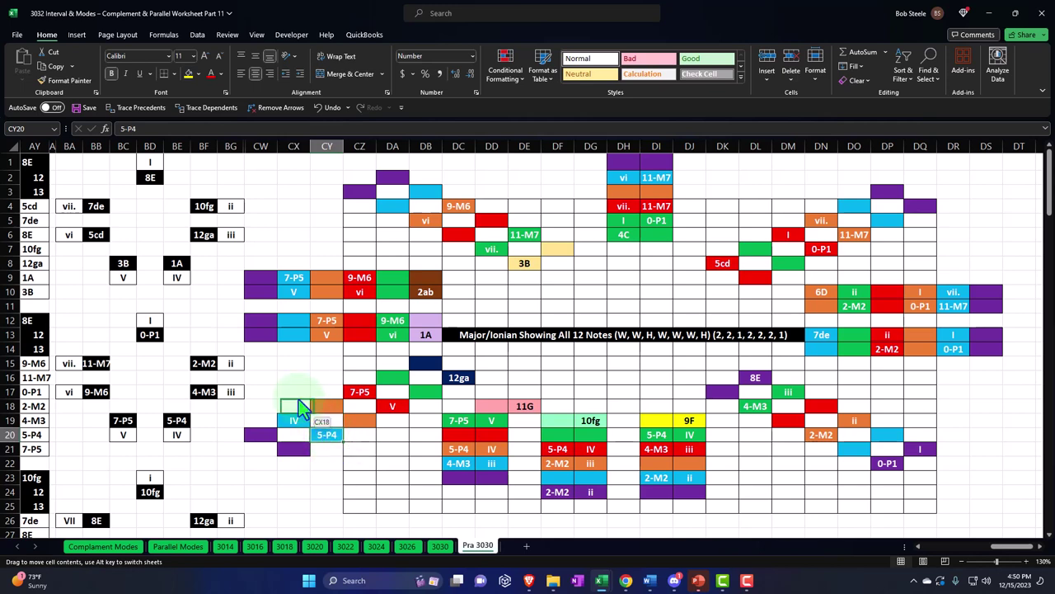
left_click(295, 421)
left_click_drag(290, 391, 327, 434)
left_click(292, 392)
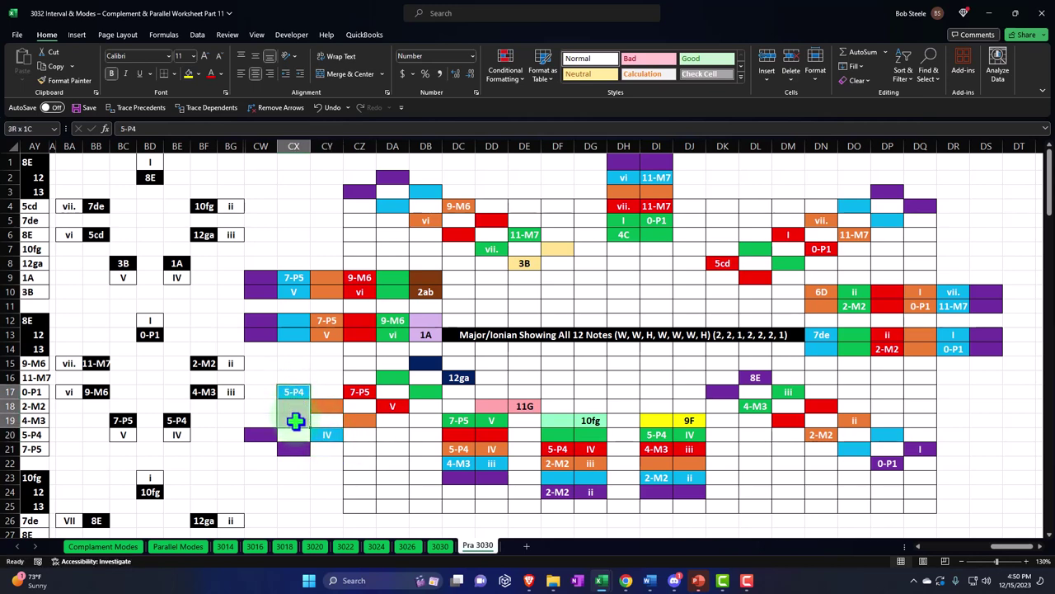
left_click_drag(293, 399, 292, 422)
left_click(305, 447)
Step: Enter =DB21 in CX21 to show iii and =BF17 in CW20 to show 4-M3
type("=")
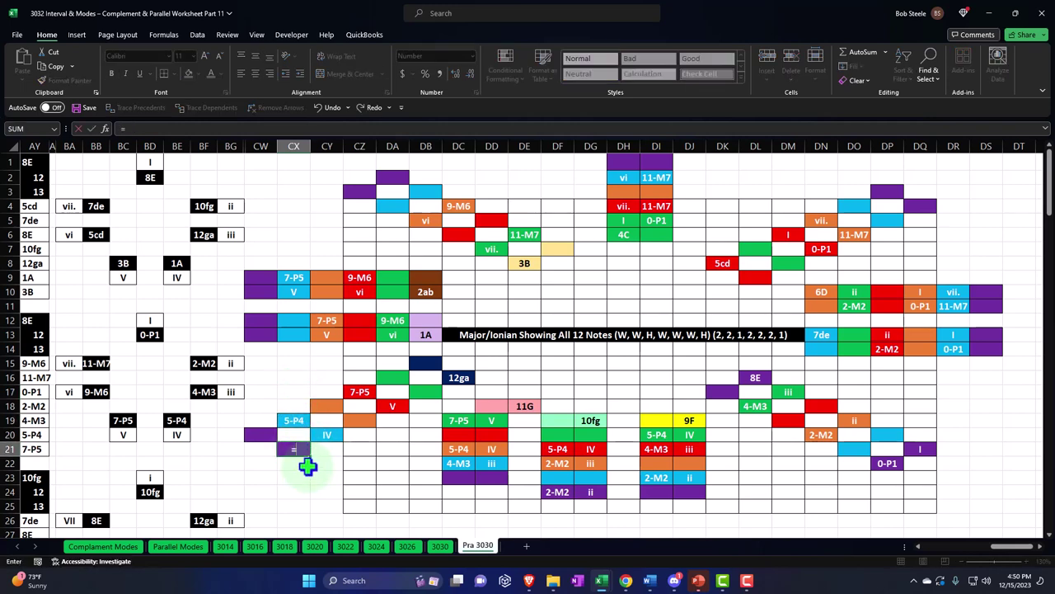
key("Right")
key("Right")
key("Right")
key("Return")
key("Left")
key("Up")
key("Up")
type("=")
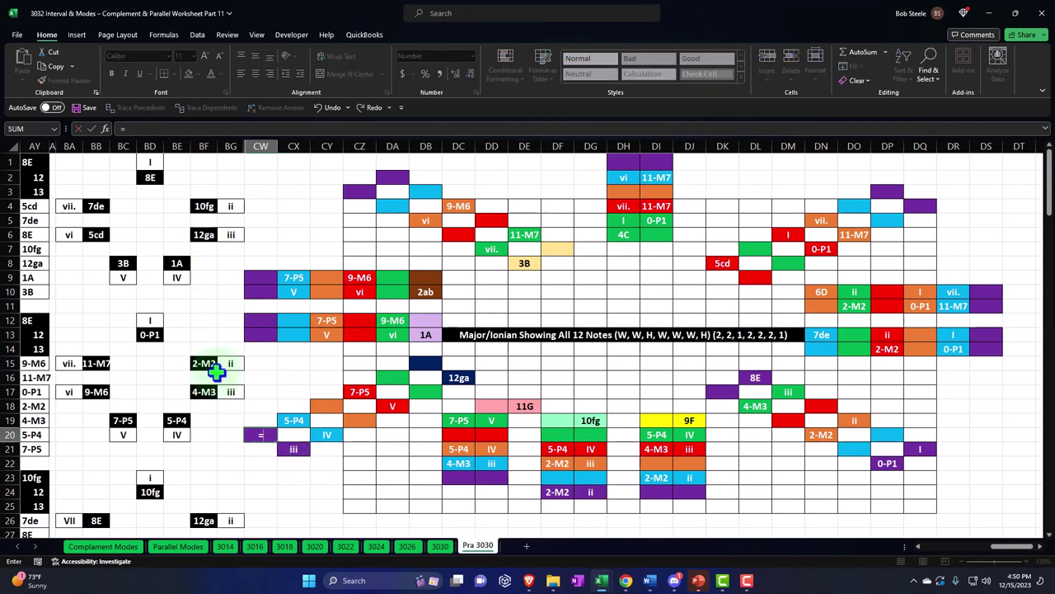
left_click_drag(207, 392, 206, 405)
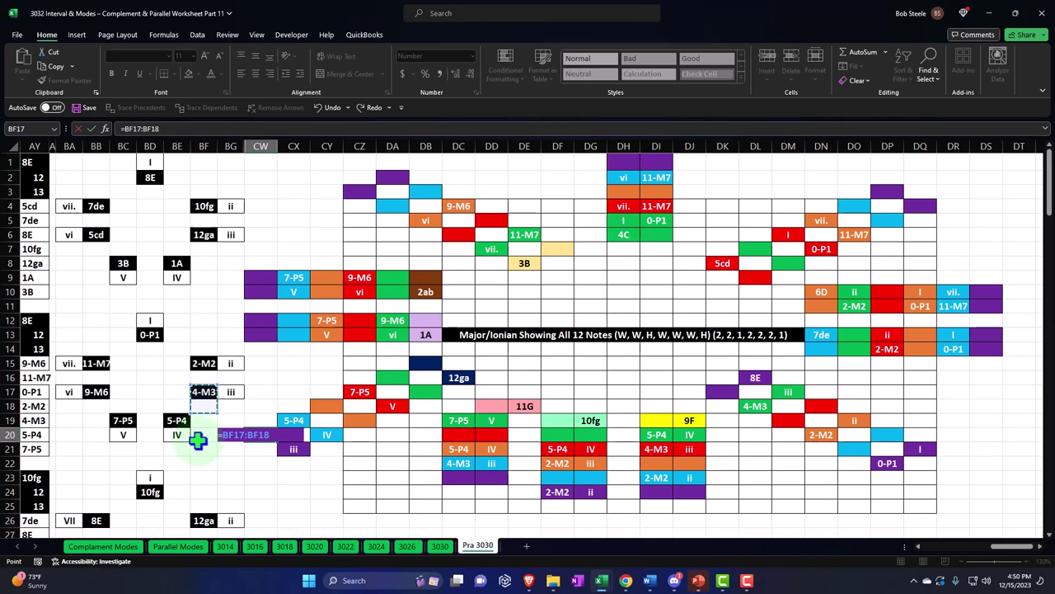
key("Return")
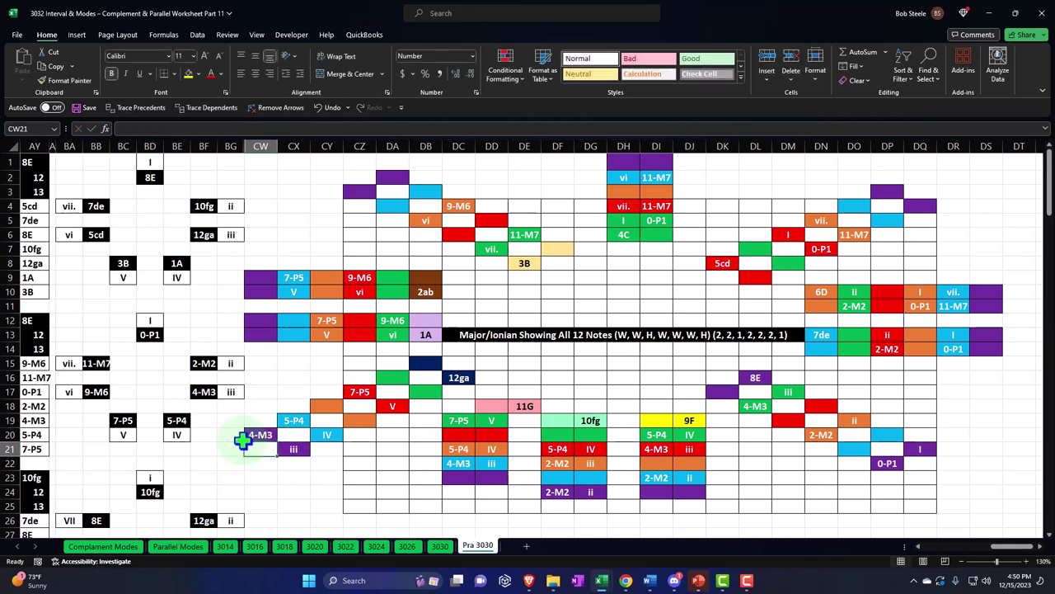
Step: Enter =CY20 in CW13 to show IV and =BE19 in CW12 to show 5-P4
left_click(260, 331)
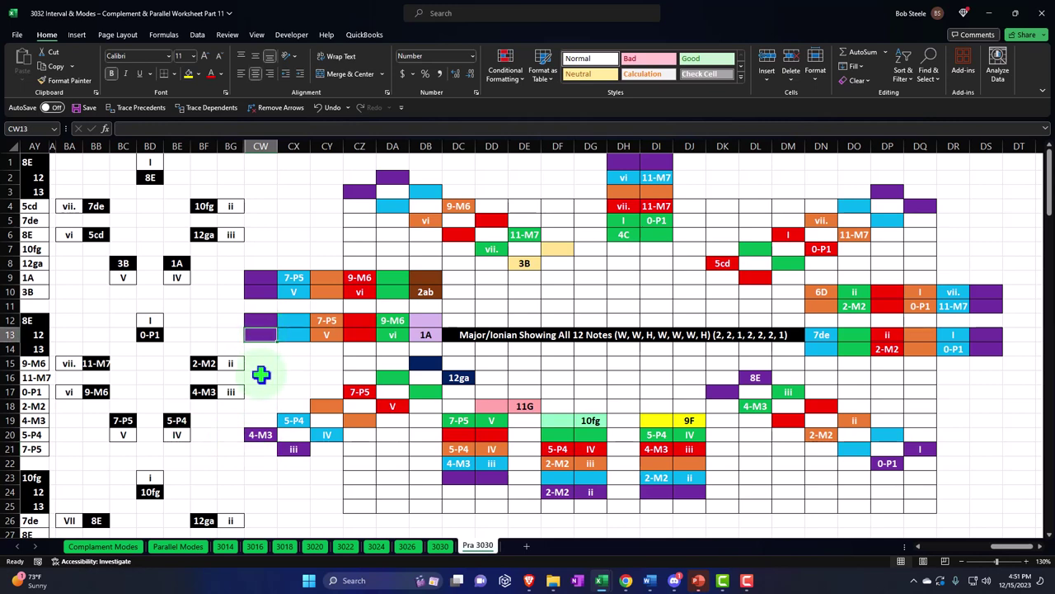
type("=")
key("Down")
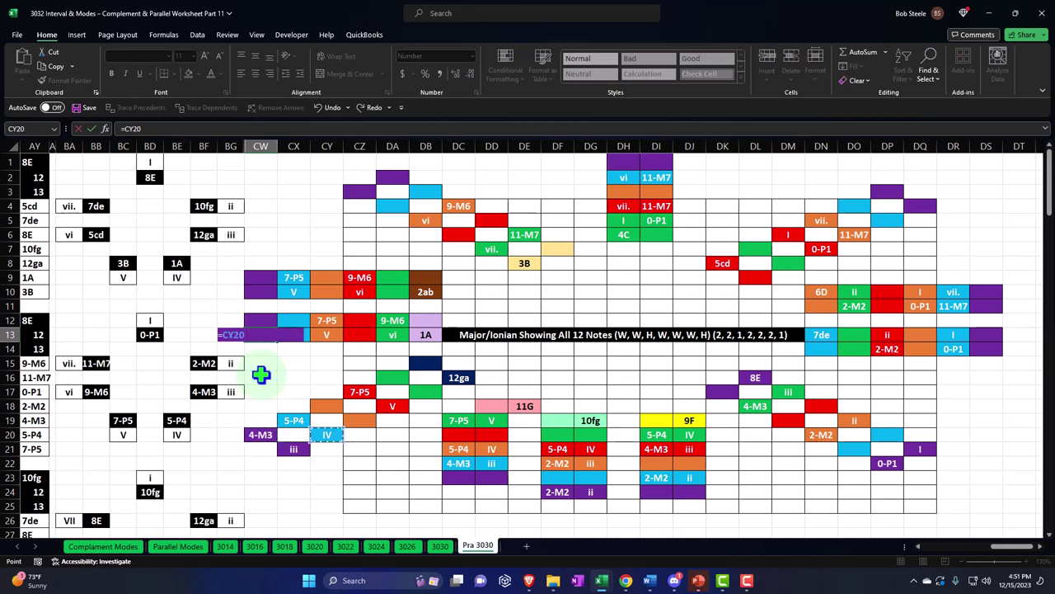
key("ctrl+Return")
type("=")
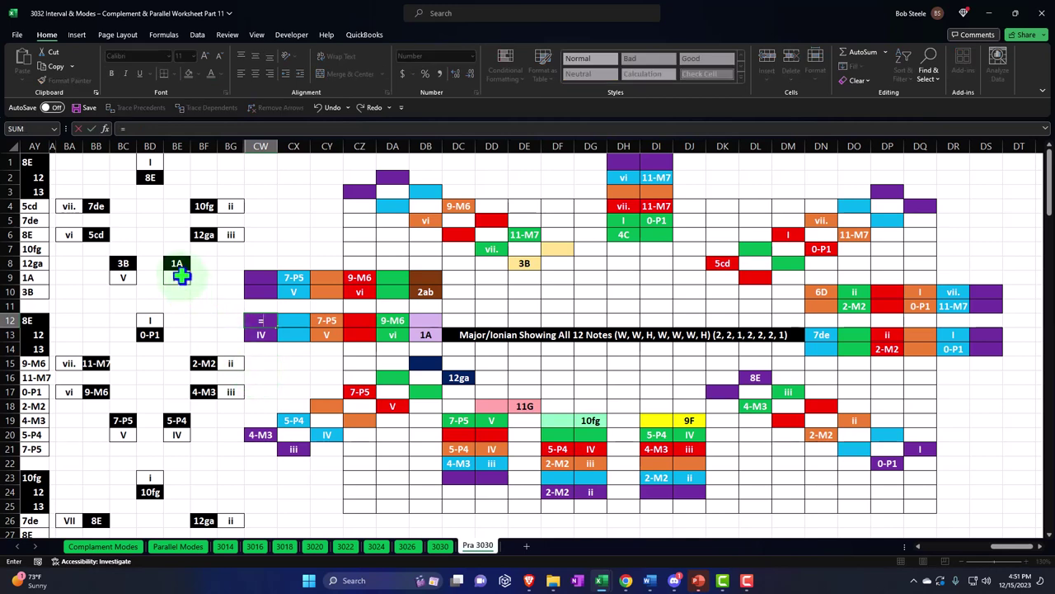
left_click(174, 419)
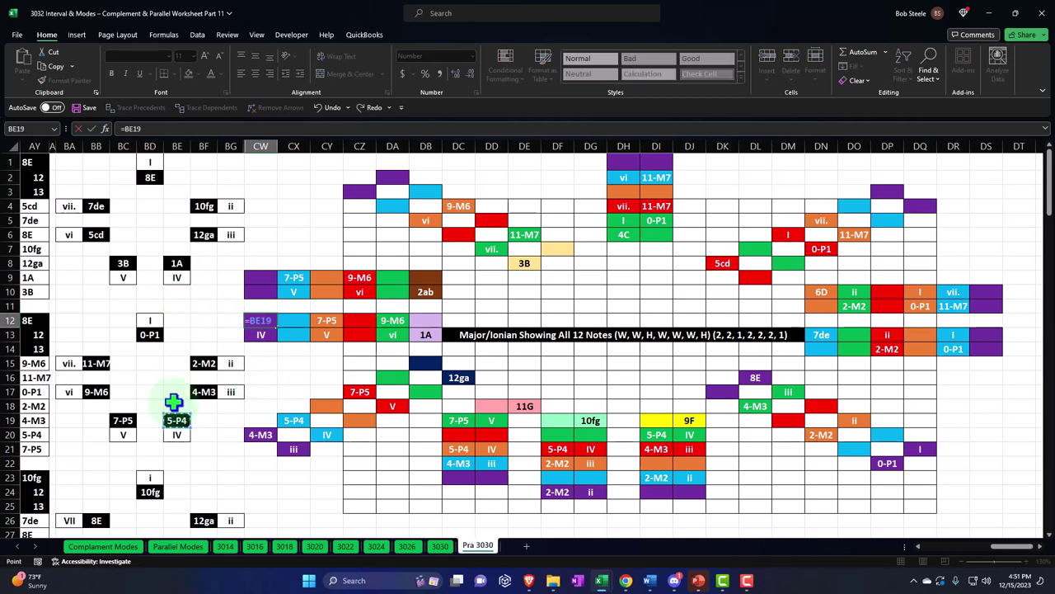
key("Return")
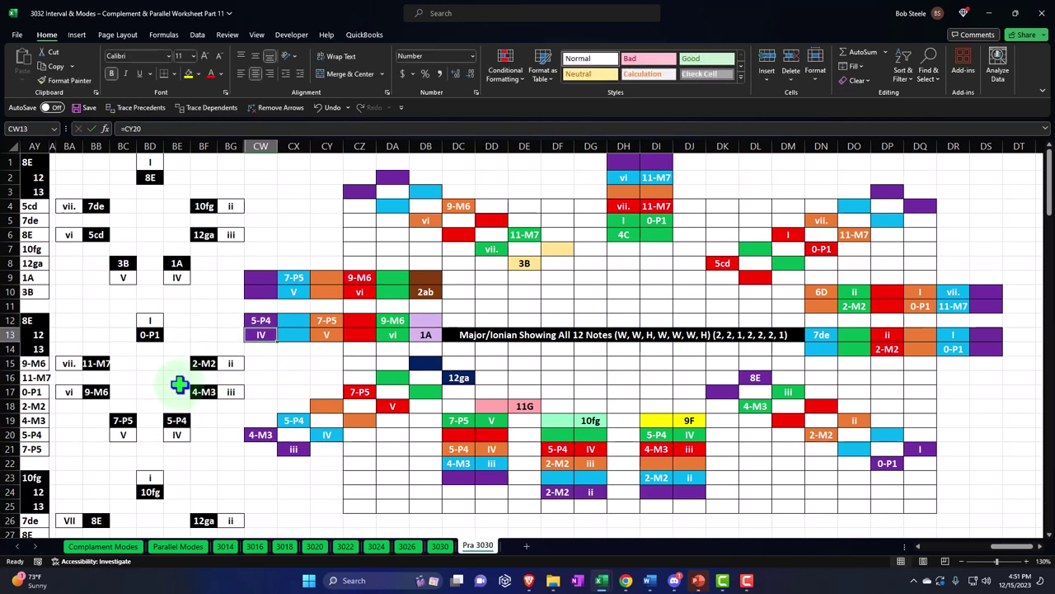
key("Up")
key("Up")
key("Up")
key("Up")
key("Right")
key("Right")
key("Right")
key("Right")
key("Right")
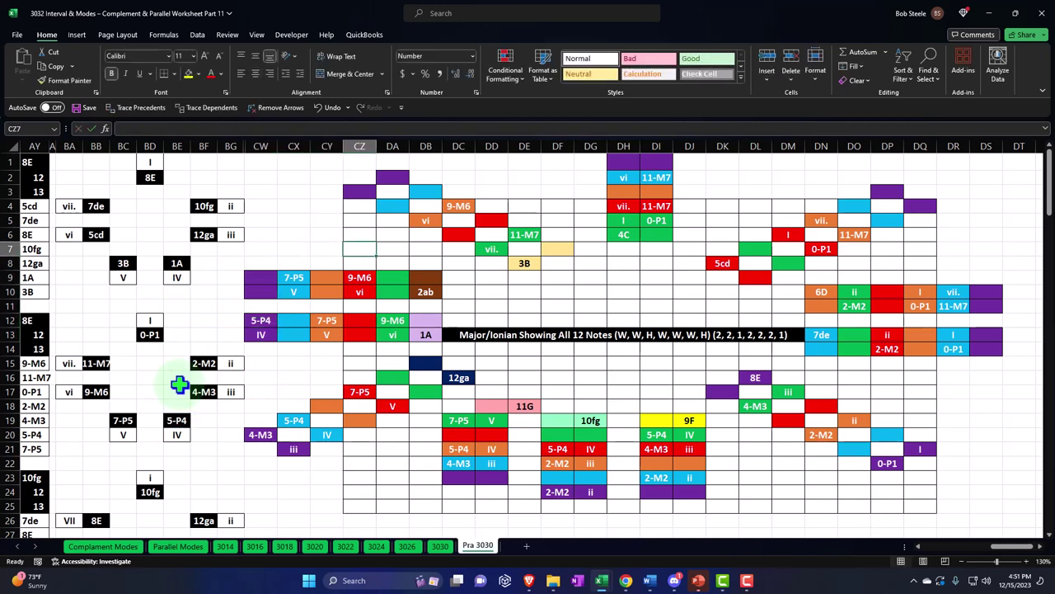
Step: Add a formula in DA2 showing V, then one referencing BC19 to show 7-P5
key("Up")
key("Up")
key("Up")
key("Up")
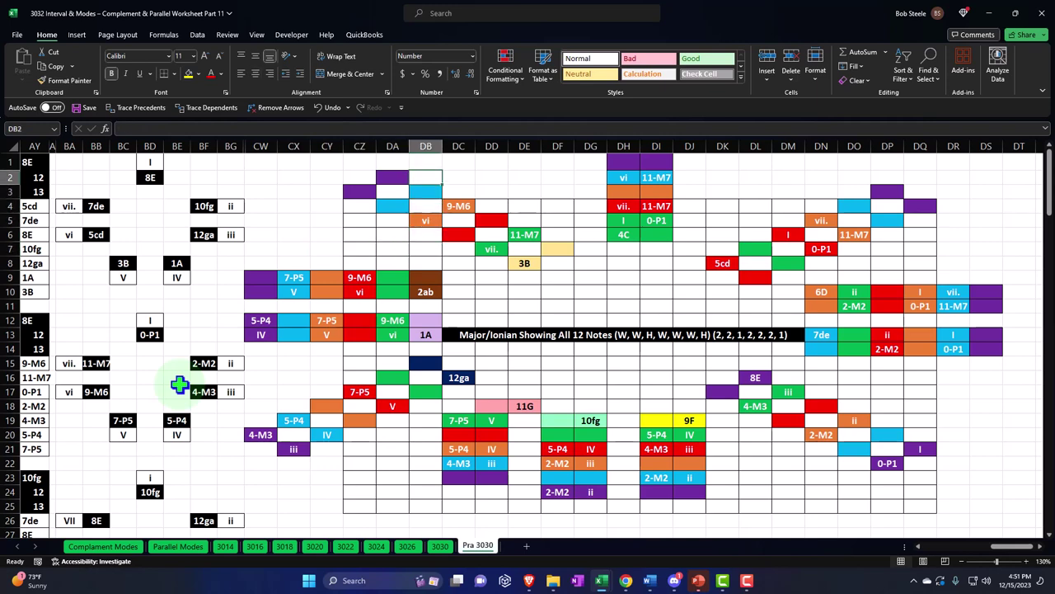
key("Left")
type("=")
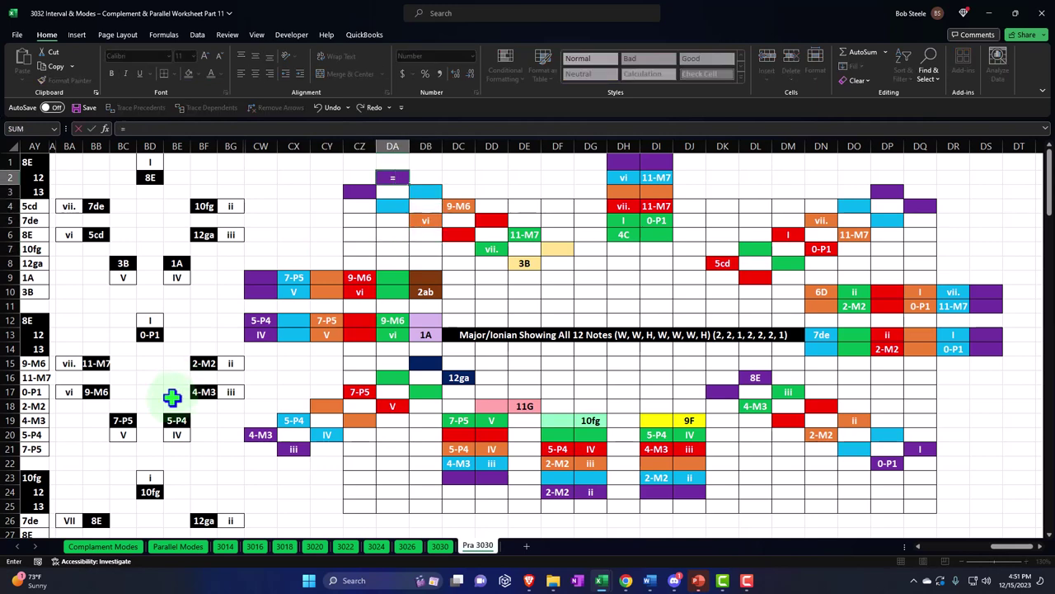
key("Return")
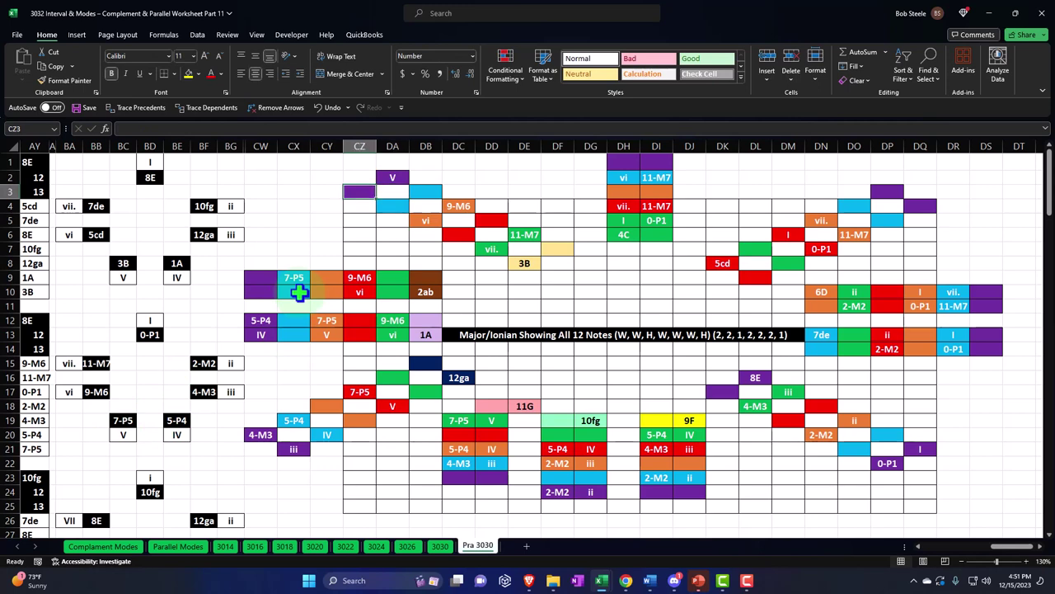
type("=")
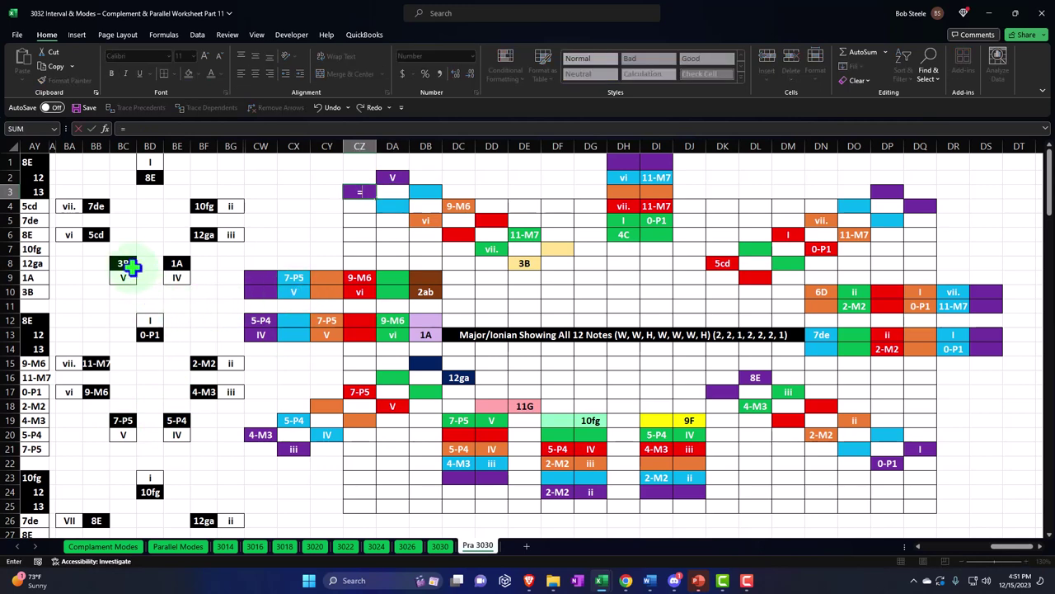
left_click(123, 419)
key("Return")
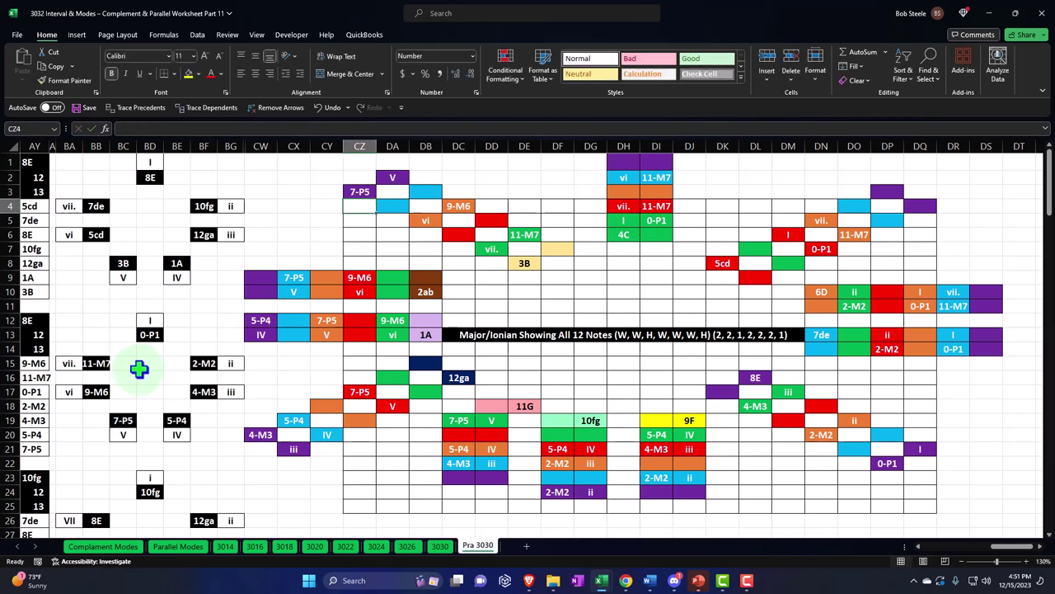
Step: Add formulas showing vi in DP3 and 9-M6 (=BB17) in DQ4
key("Right")
key("Right")
key("Right")
key("Right")
key("Right")
key("Right")
key("Right")
key("Right")
key("Right")
key("Right")
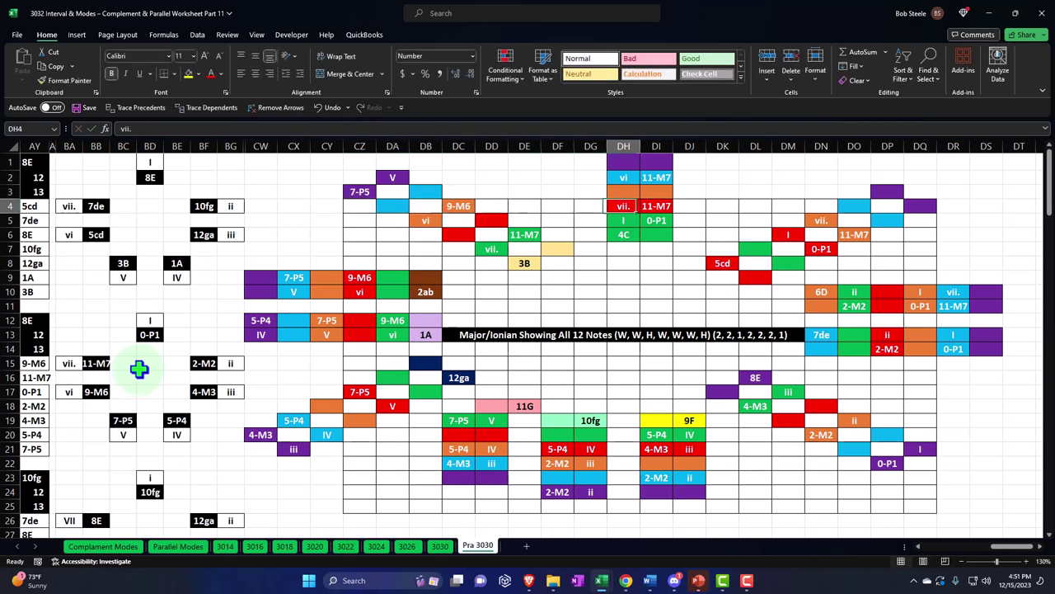
key("Up")
key("Up")
key("Right")
key("Right")
key("Right")
key("Right")
key("Right")
key("Right")
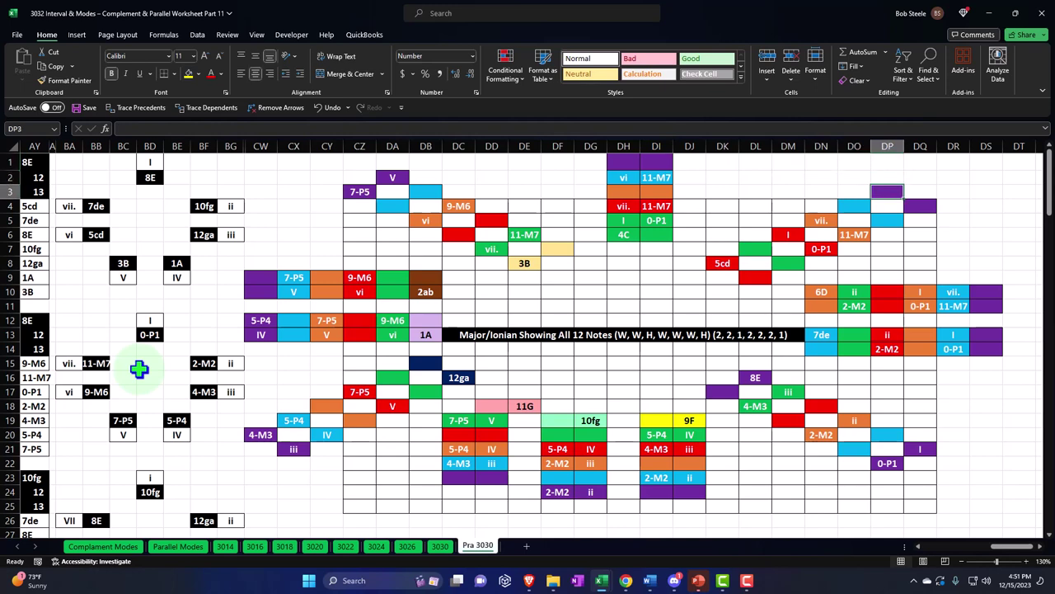
type("=")
key("Left")
key("Left")
key("Left")
key("Left")
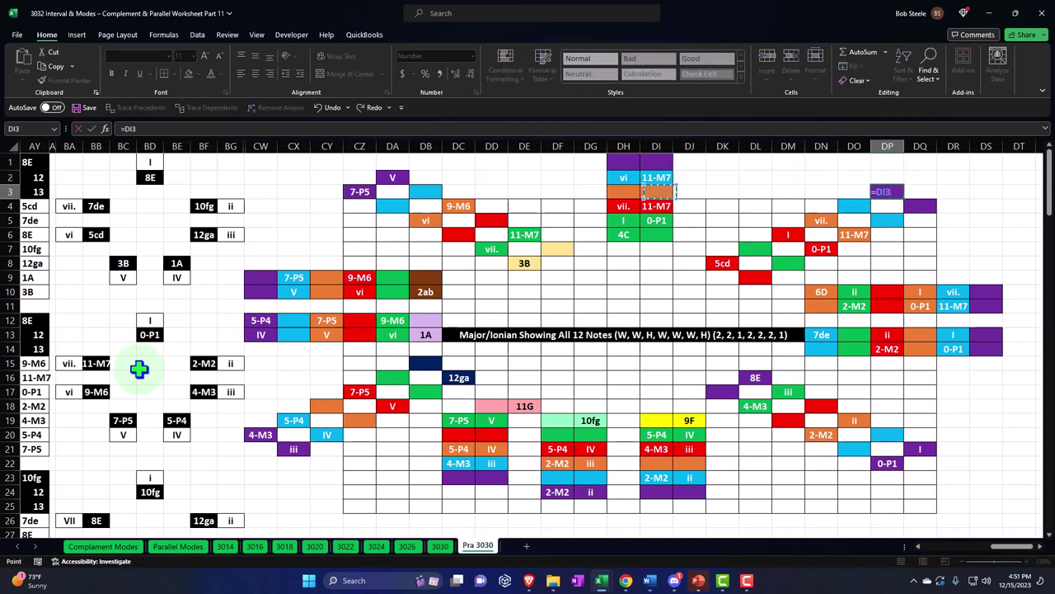
key("Return")
key("Right")
type("=")
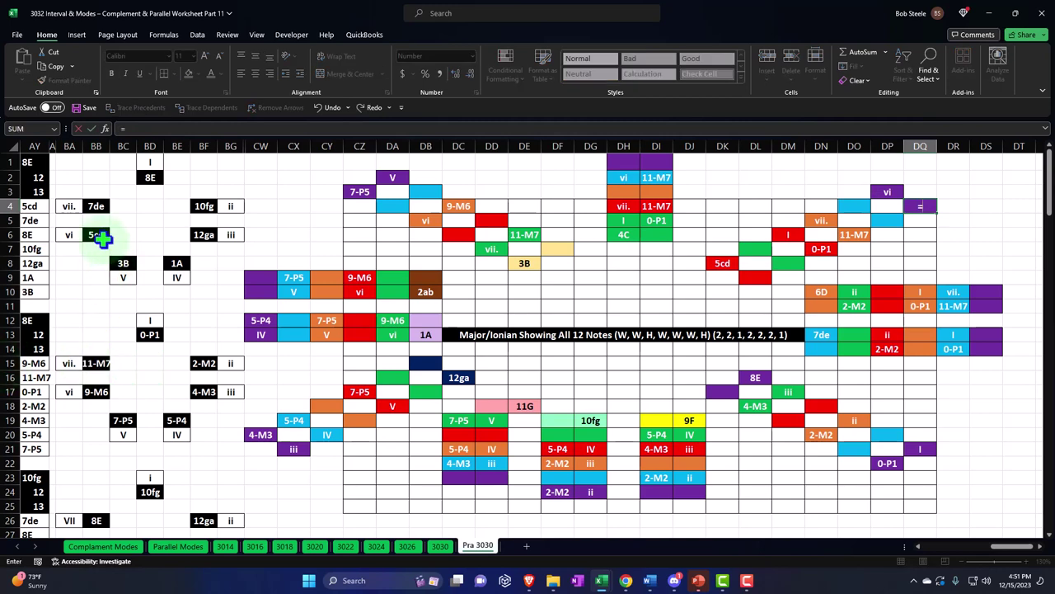
left_click(99, 392)
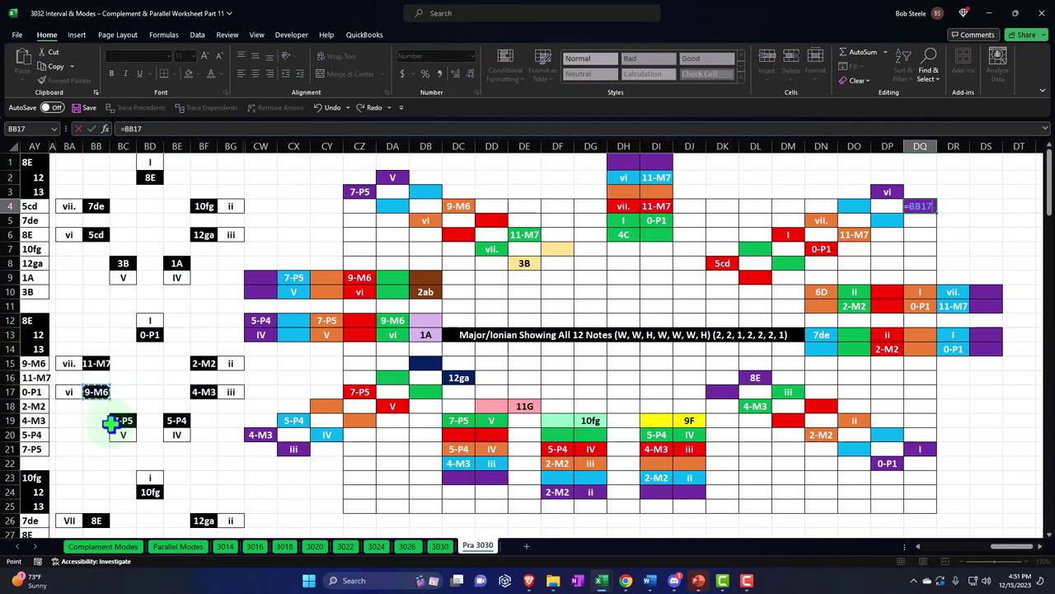
key("Return")
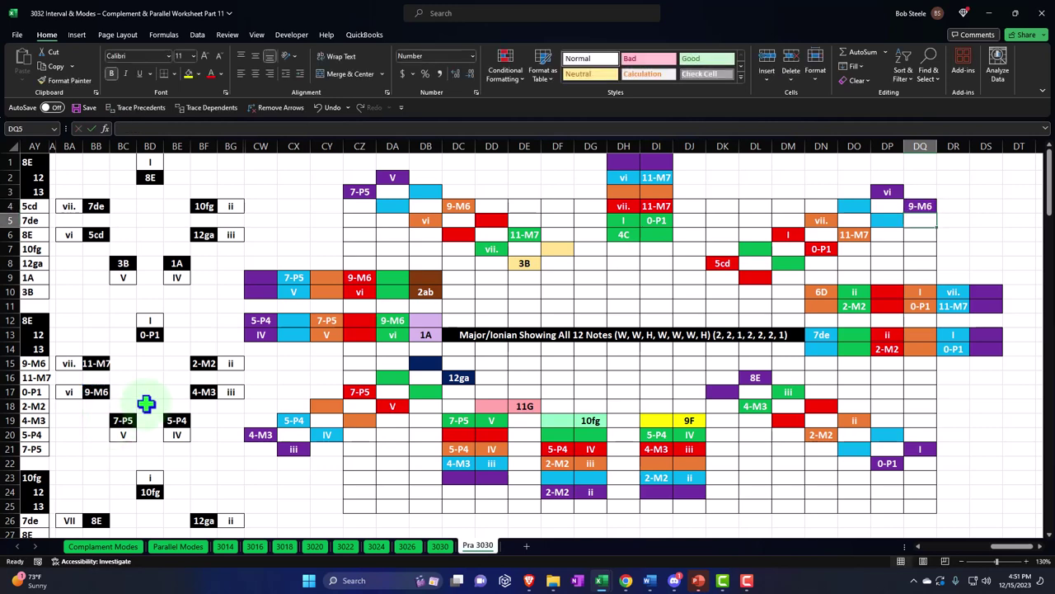
Step: Enter =DS11 in DS13 to show vii. and =BB15 in DS14 to show 11-M7
key("Down")
key("Down")
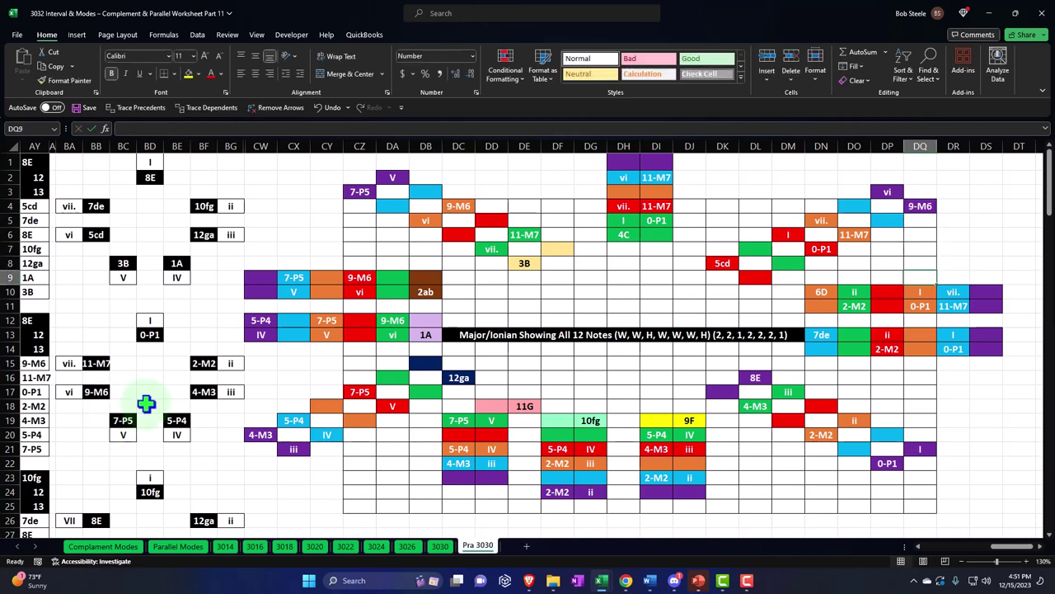
key("Down")
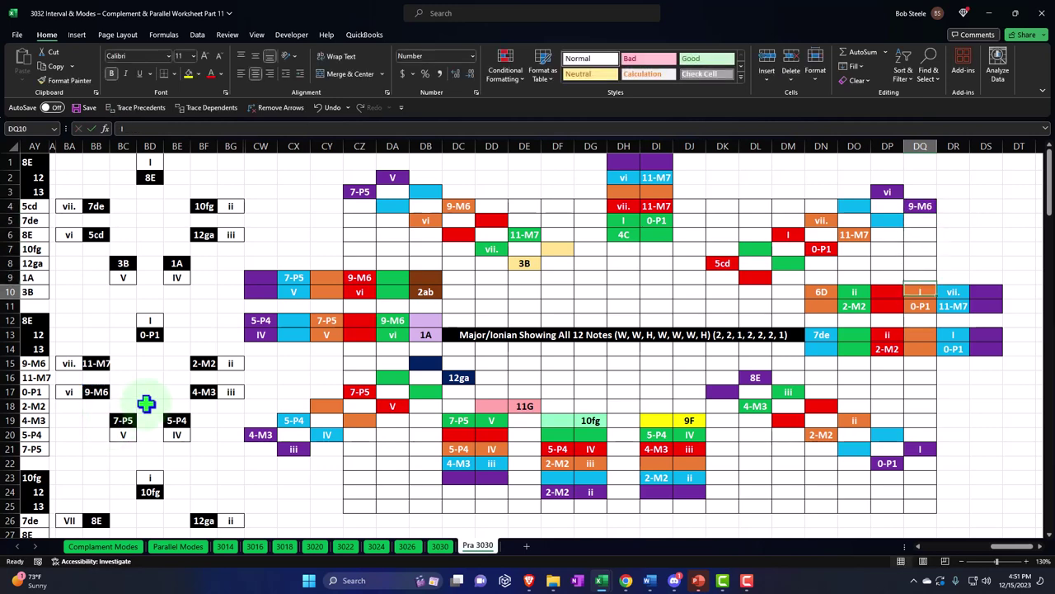
key("Right")
key("Right")
key("Down")
key("Down")
key("Down")
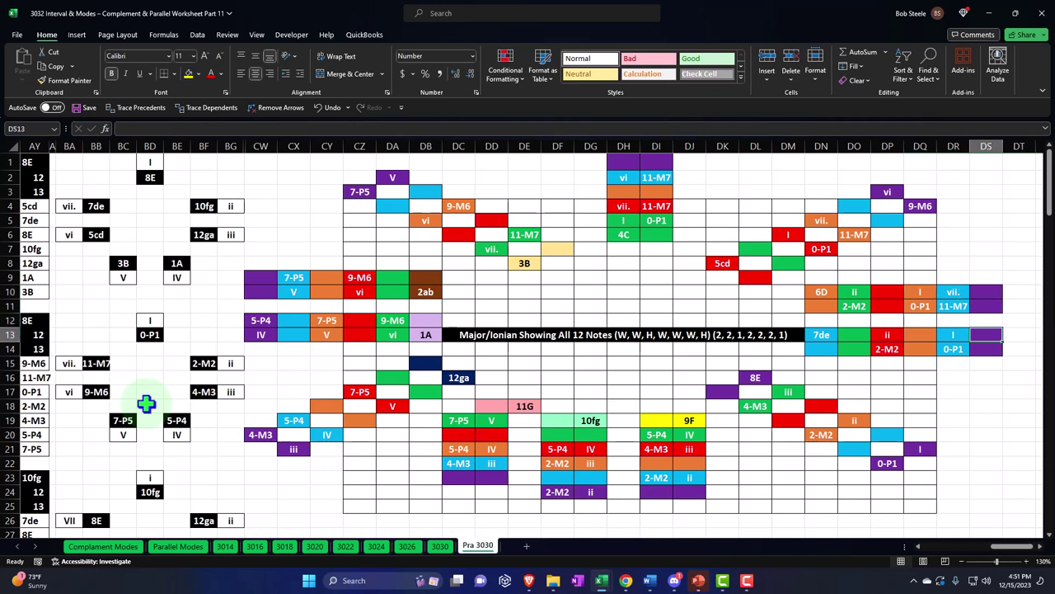
type("=")
key("Return")
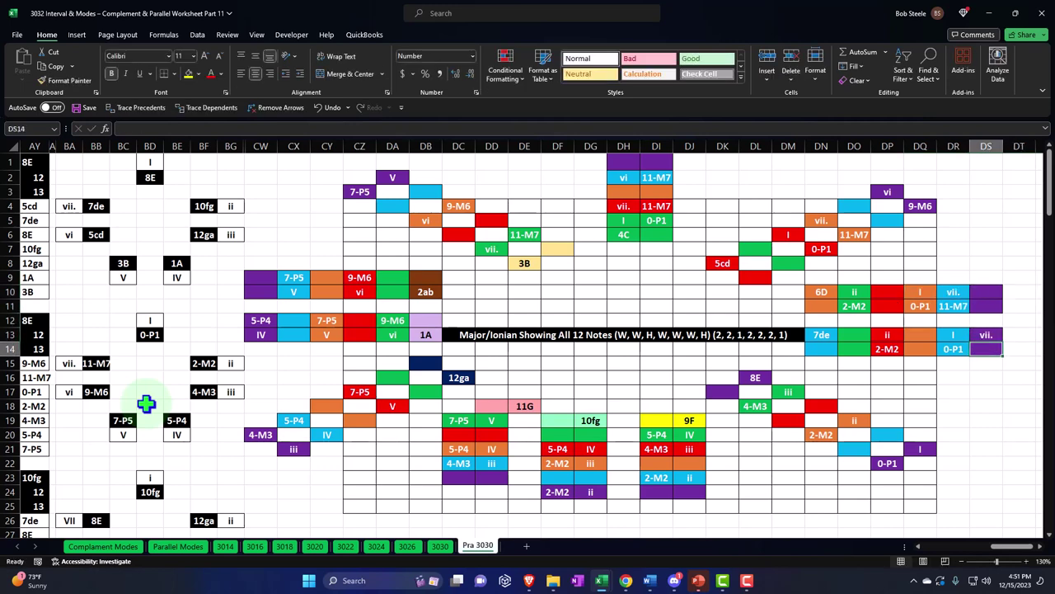
type("=")
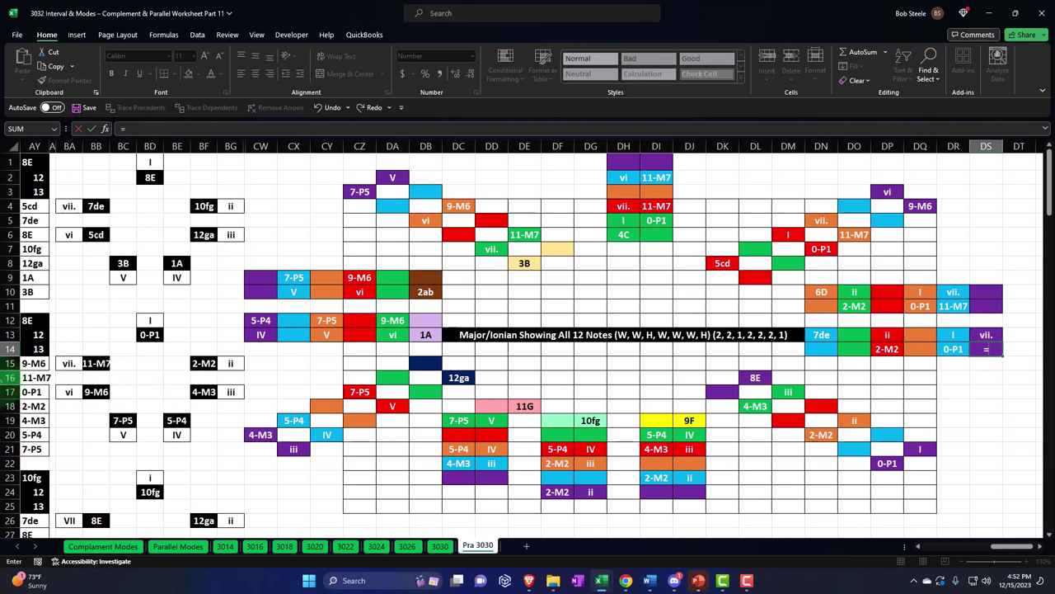
left_click(96, 362)
key("Return")
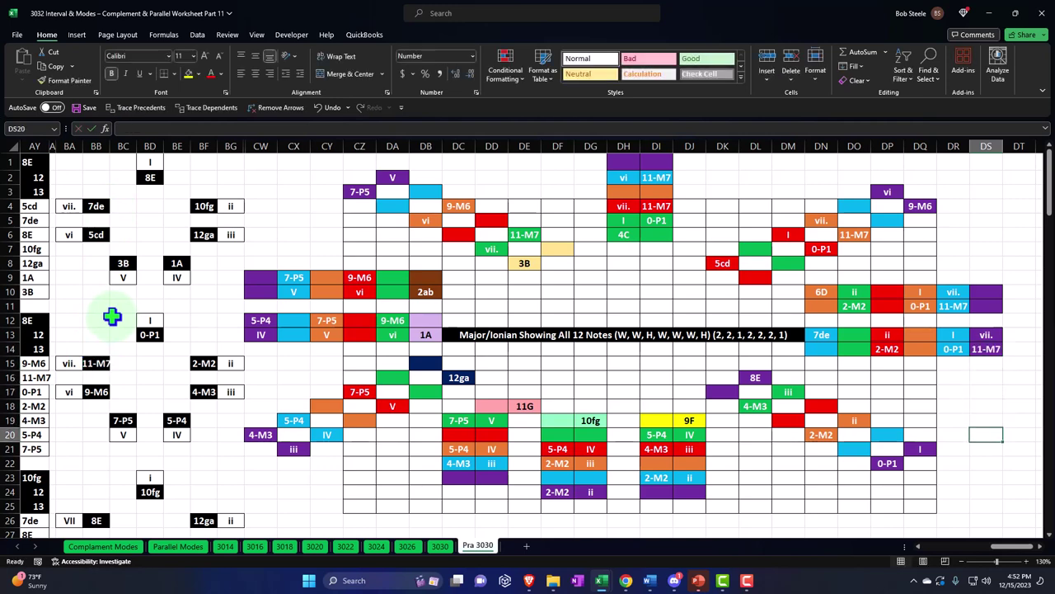
Step: Select and copy the whole circular diagram range
mouse_move(261, 162)
left_mouse_down()
mouse_move(784, 323)
mouse_move(938, 500)
mouse_move(969, 507)
left_mouse_up()
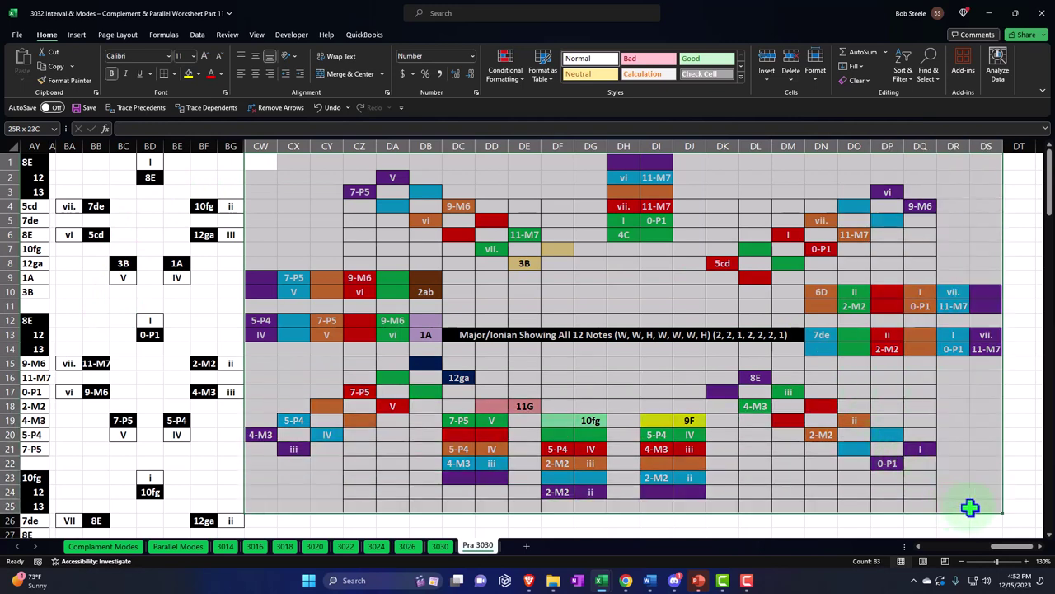
key("ctrl+c")
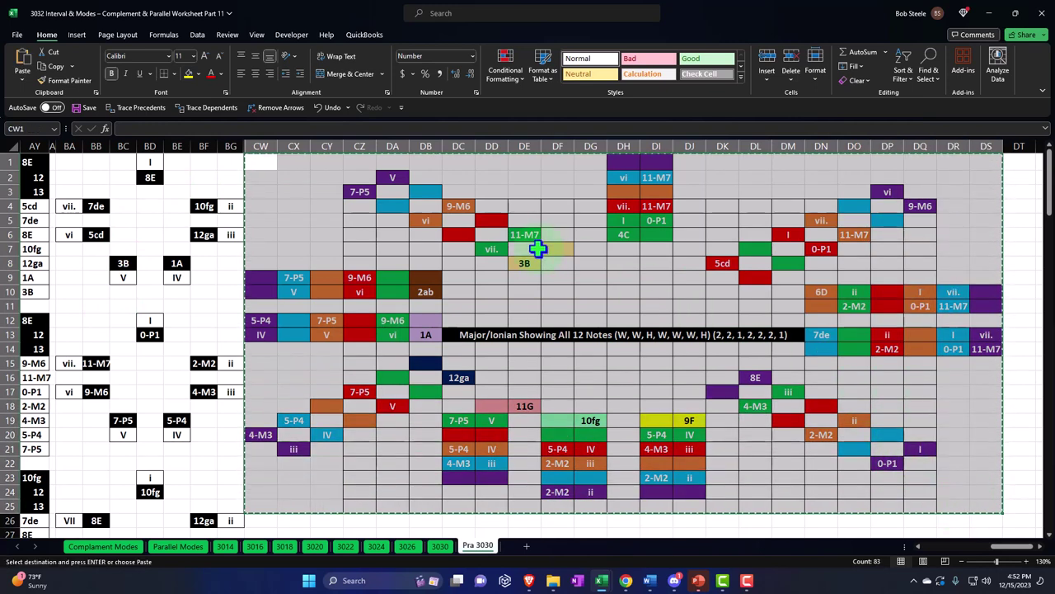
right_click(539, 250)
key("Escape")
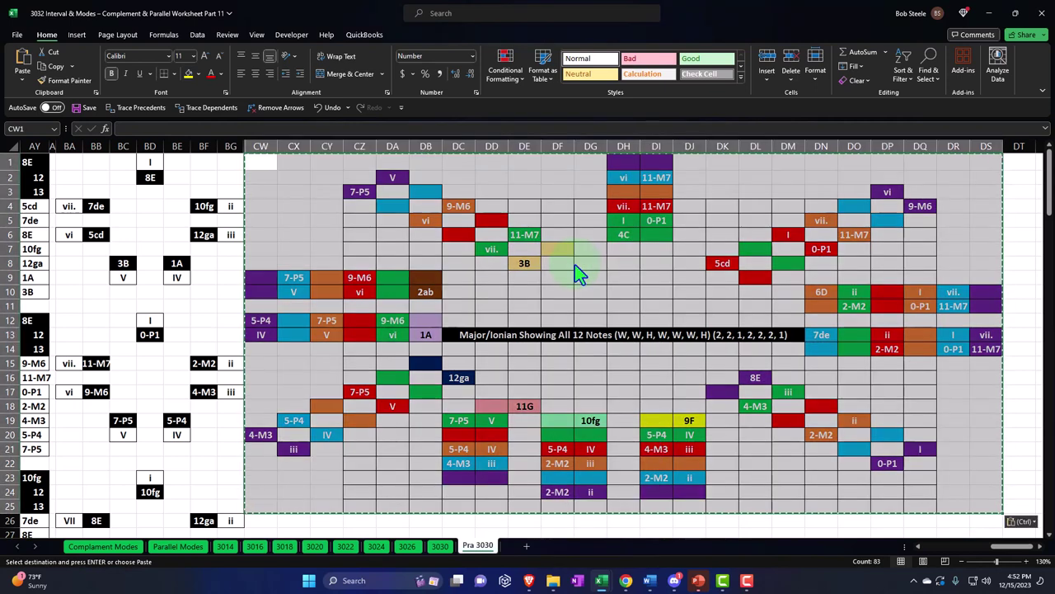
left_click(510, 252)
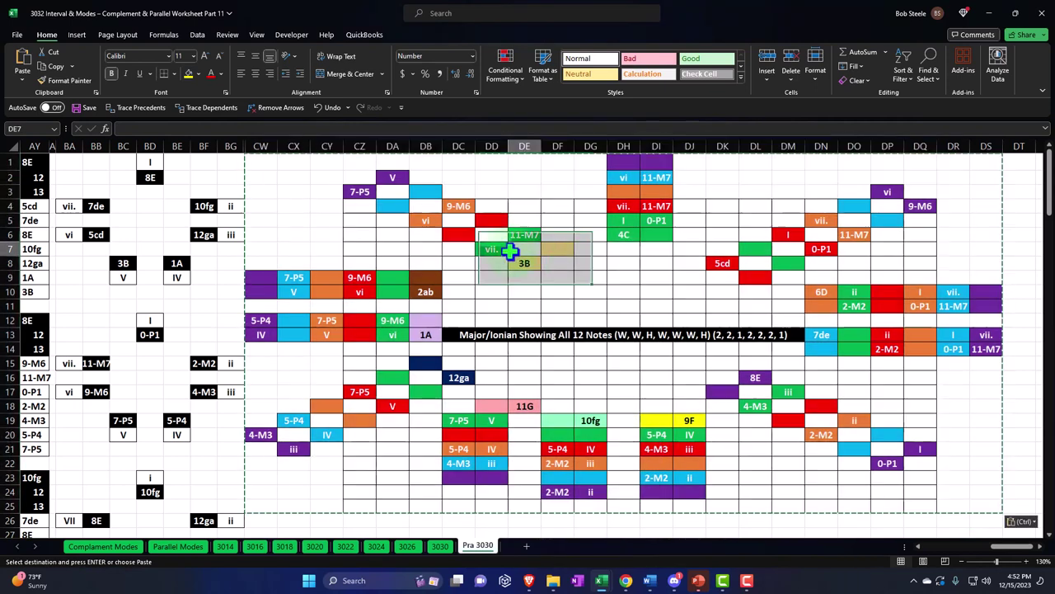
Step: Unhide the columns between BG and CW
left_click(235, 140)
left_click_drag(235, 140, 278, 198)
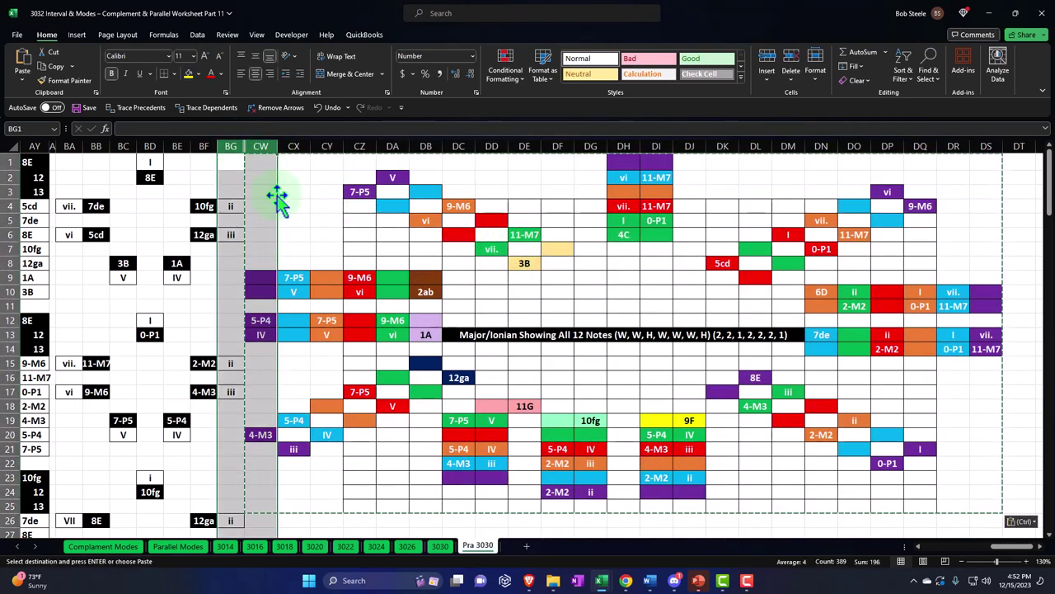
right_click(260, 185)
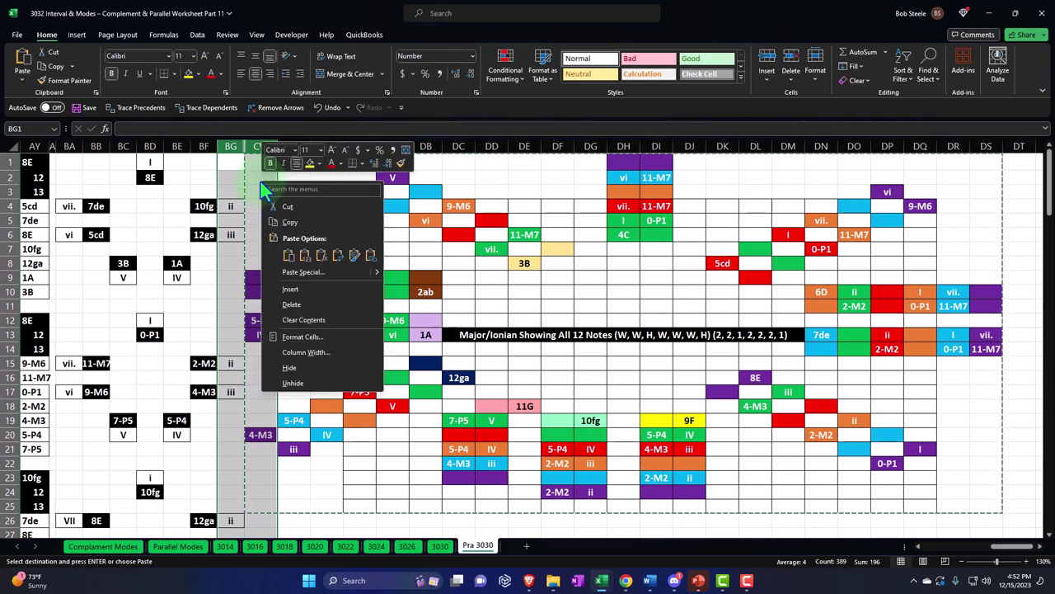
left_click(319, 381)
left_click(532, 261)
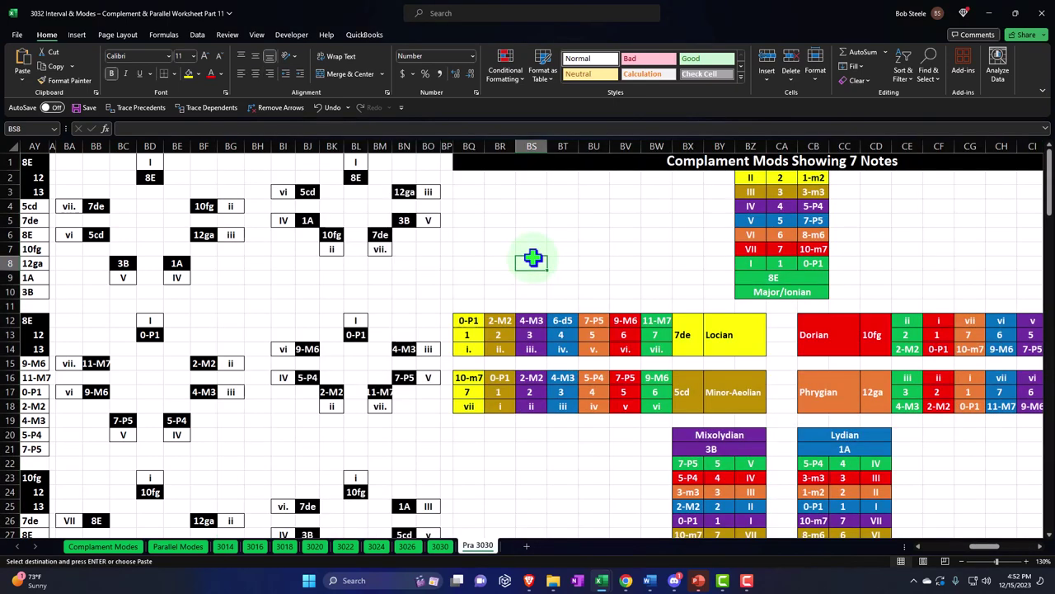
key("Right")
key("Right")
key("Right")
key("Right")
key("Right")
key("Right")
key("Right")
key("Right")
key("Right")
key("Right")
key("Right")
key("Right")
key("Right")
key("Right")
key("Right")
key("Right")
key("Right")
key("Right")
key("Right")
key("Right")
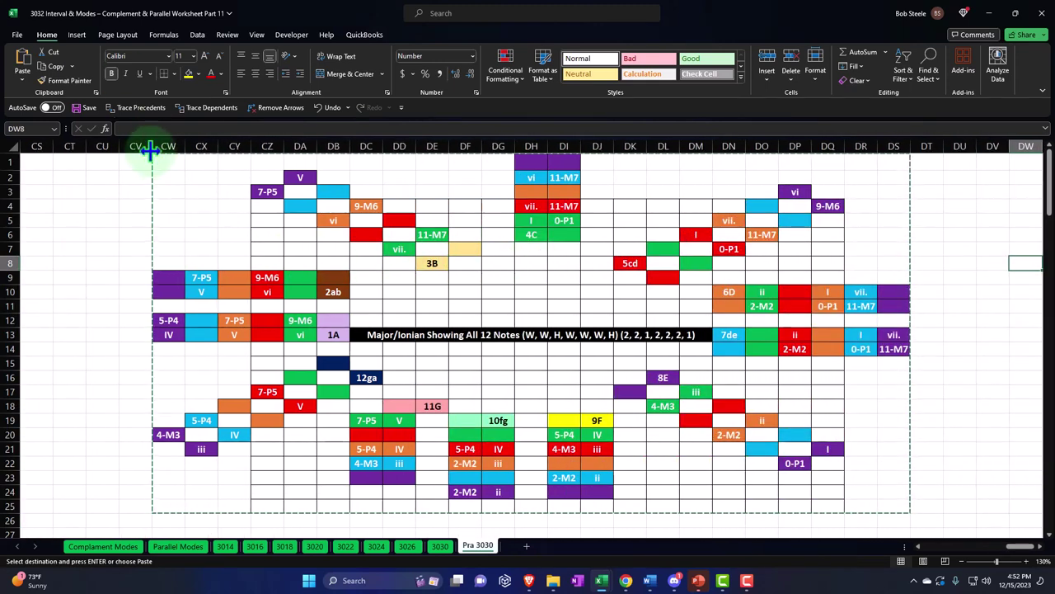
Step: Drag the diagram down one row and select yellow cell DI20 as the format source
mouse_move(168, 161)
left_mouse_down()
mouse_move(775, 396)
mouse_move(868, 461)
mouse_move(890, 493)
mouse_move(349, 207)
mouse_move(156, 165)
mouse_move(160, 172)
left_mouse_up()
left_click(536, 276)
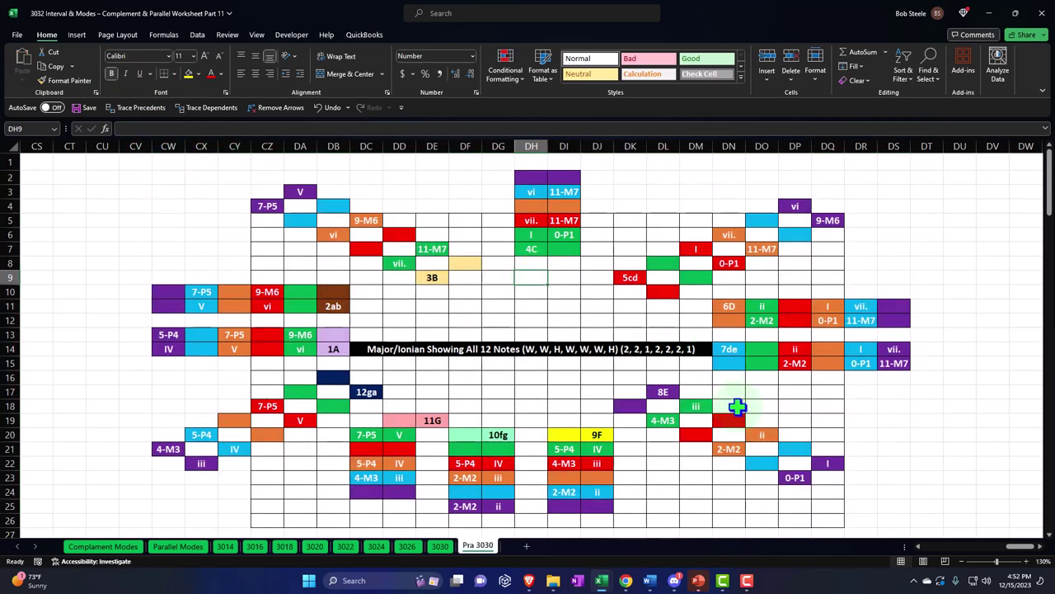
scroll(701, 433, "down", 1)
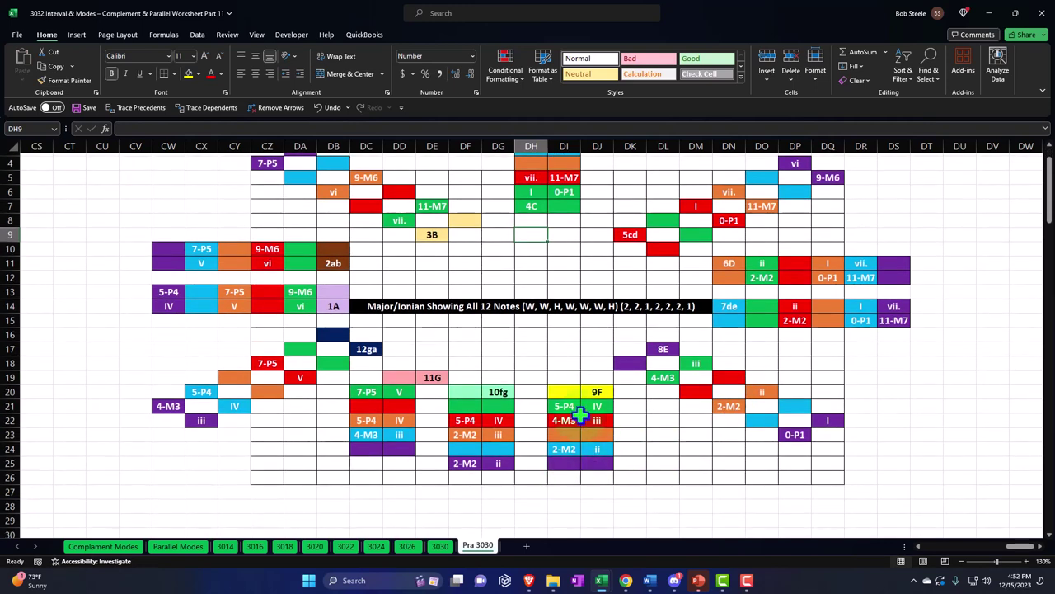
left_click(564, 392)
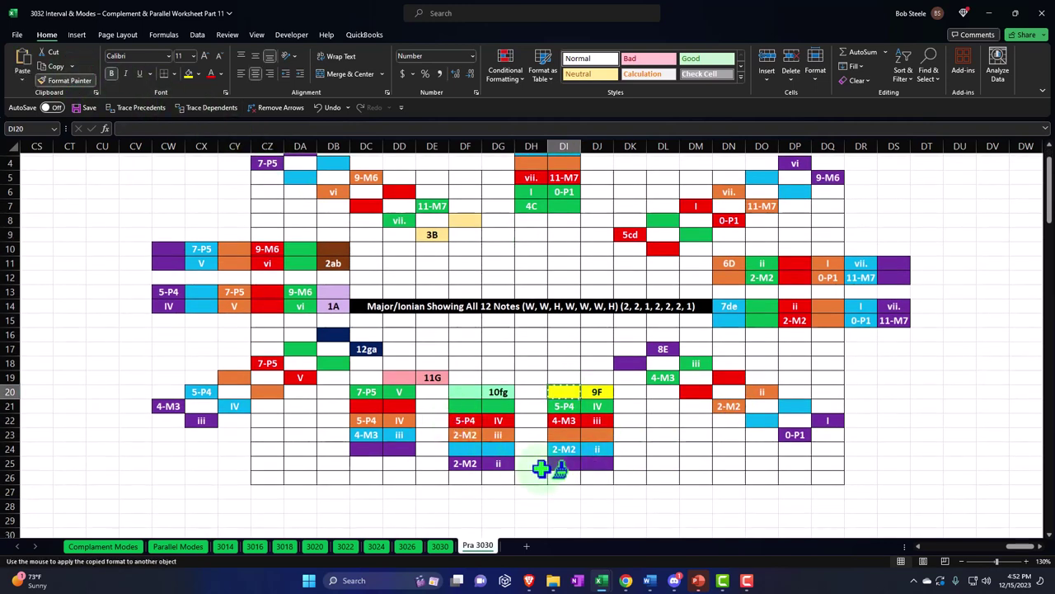
Step: Format-paint yellow fill onto DI26:DJ26, DF26:DG26 and DC25:DD25 along the bottom
left_click_drag(565, 480, 591, 478)
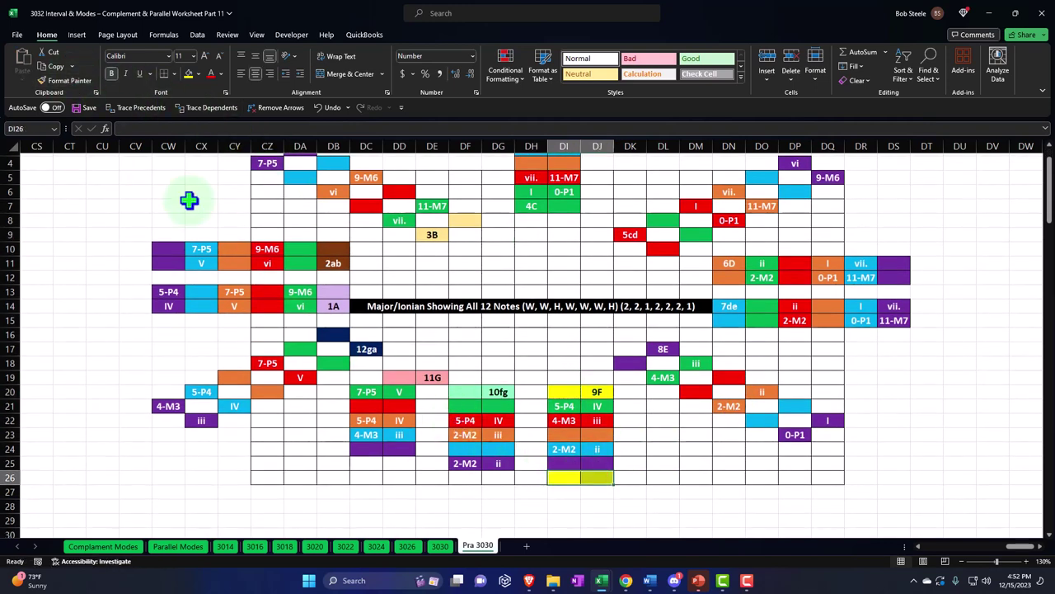
left_click(73, 82)
left_click_drag(467, 480, 498, 478)
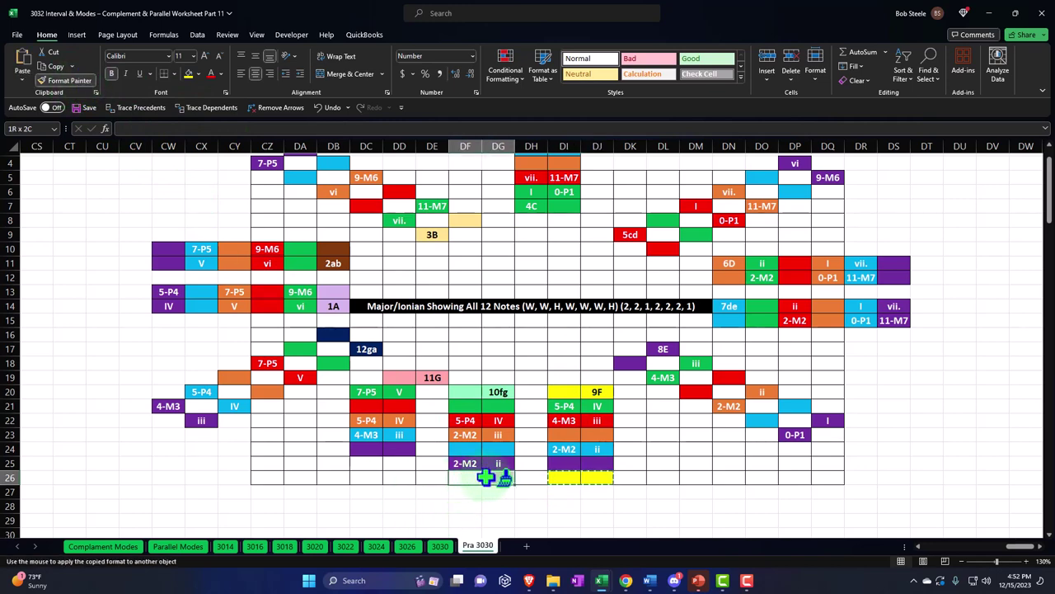
left_click(73, 81)
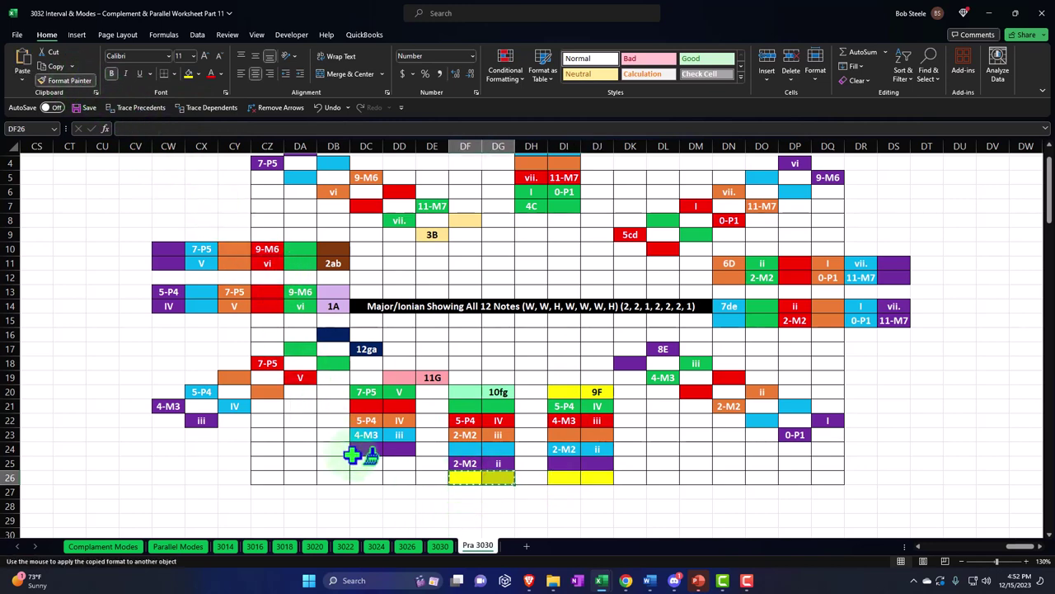
left_click_drag(363, 462, 400, 462)
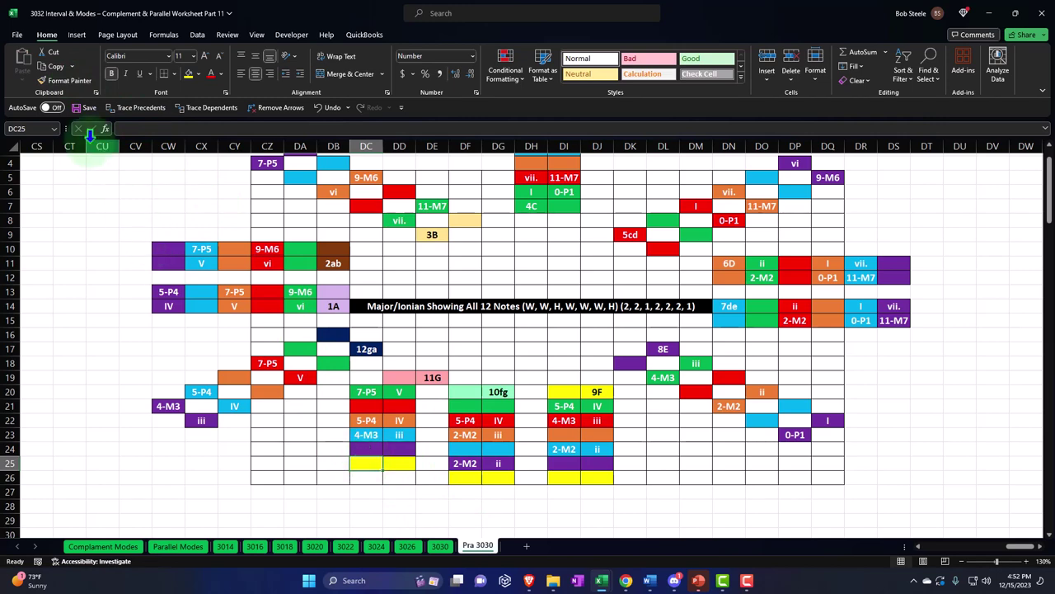
left_click(73, 80)
Step: Format-paint yellow fill onto CW23, CV22, CV13, CV14 and CV10:CV11 on the left
left_click_drag(165, 432, 166, 432)
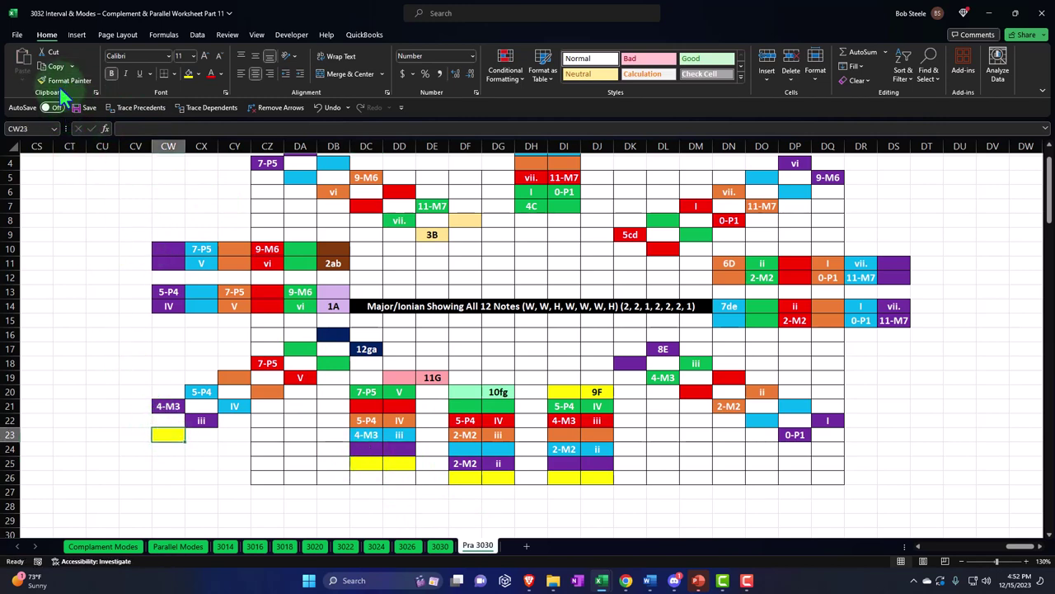
left_click(54, 76)
left_click(130, 419)
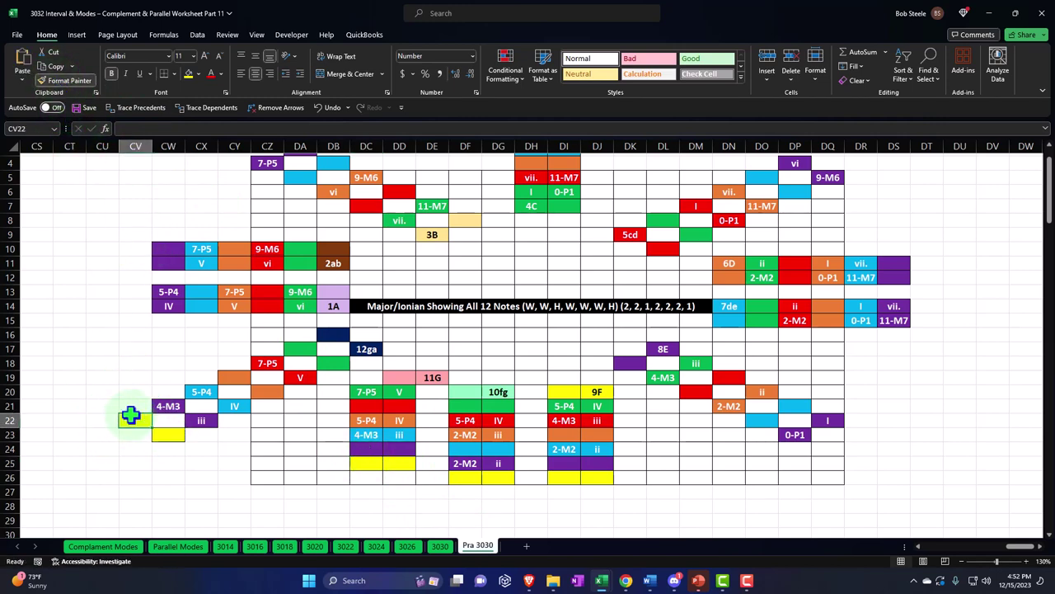
left_click(45, 82)
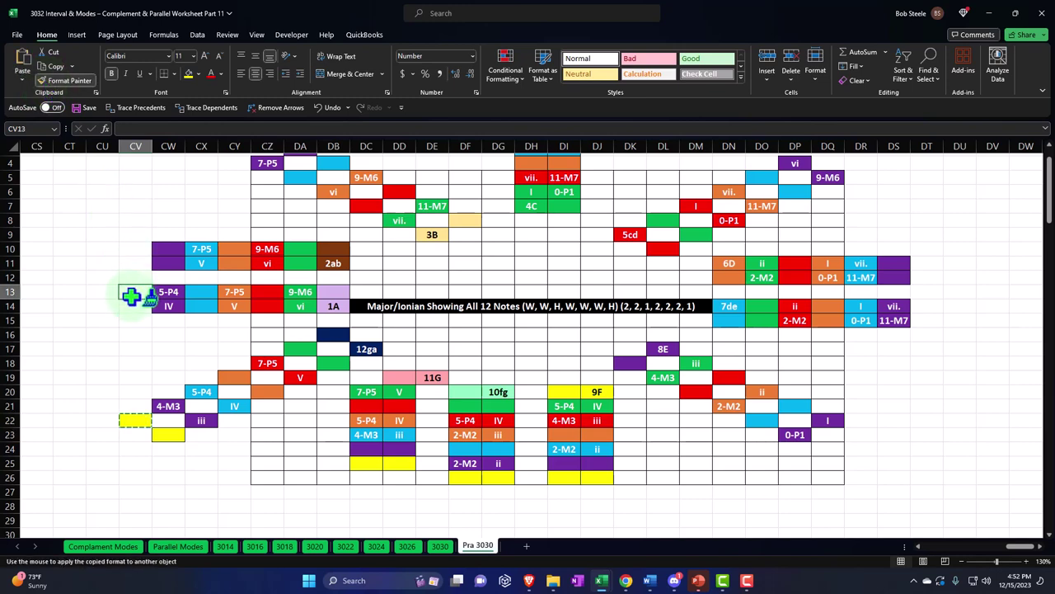
left_click(131, 293)
left_click(49, 80)
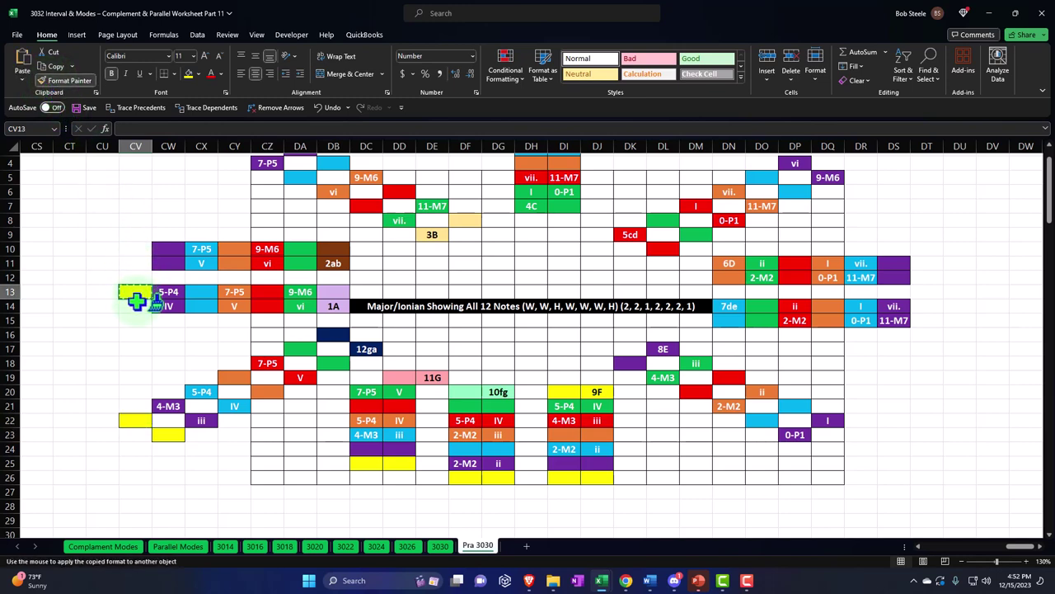
left_click(133, 305)
left_click(55, 78)
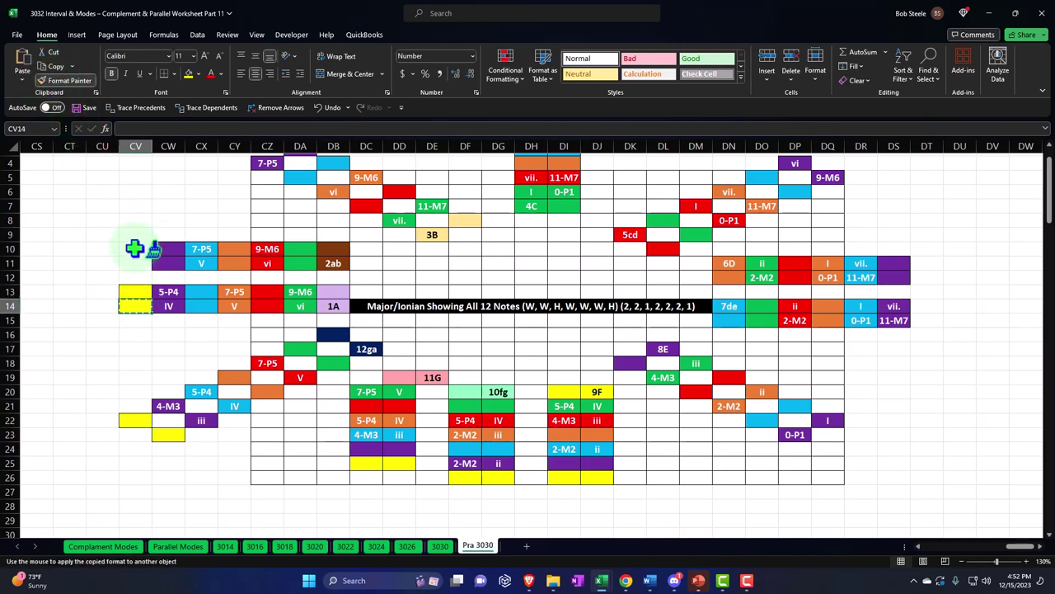
left_click_drag(134, 247, 134, 266)
Step: Extend the yellow fill across the top to CY3, CZ2 and DH1:DI1
scroll(144, 272, "up", 1)
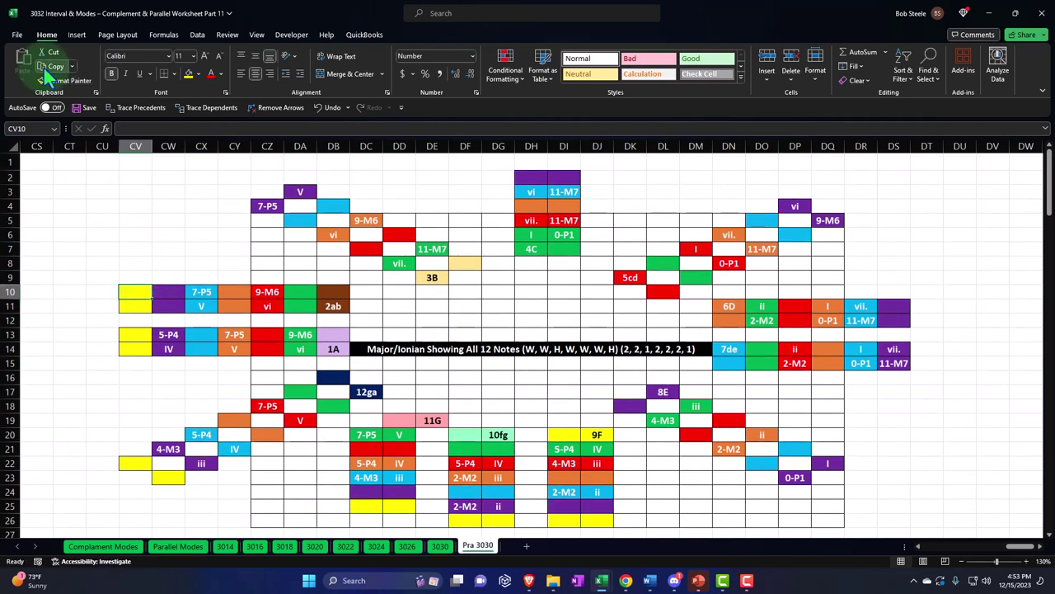
left_click(55, 84)
left_click(234, 191)
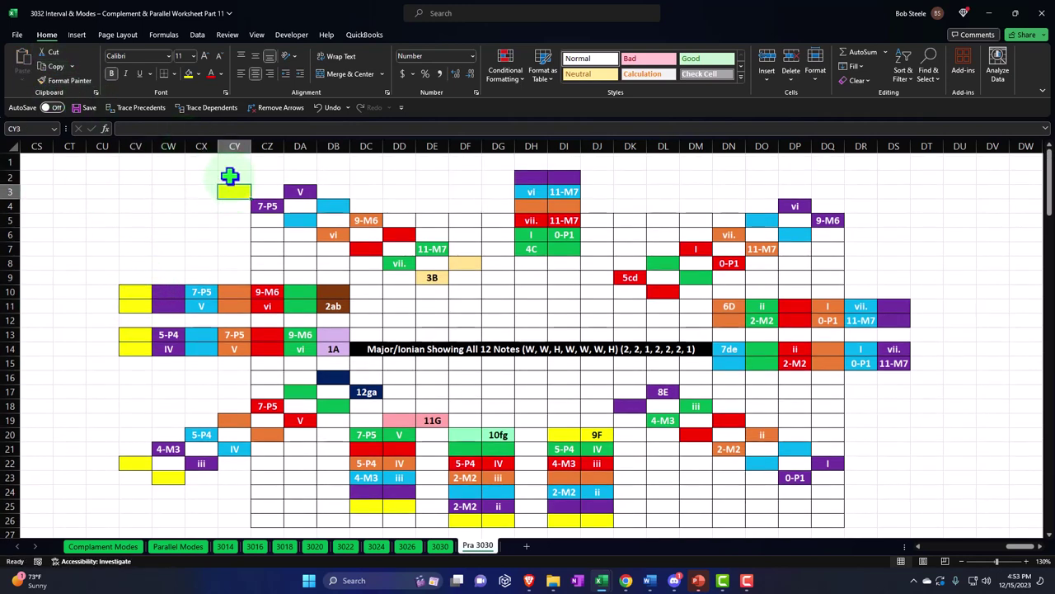
left_click(66, 80)
left_click(267, 177)
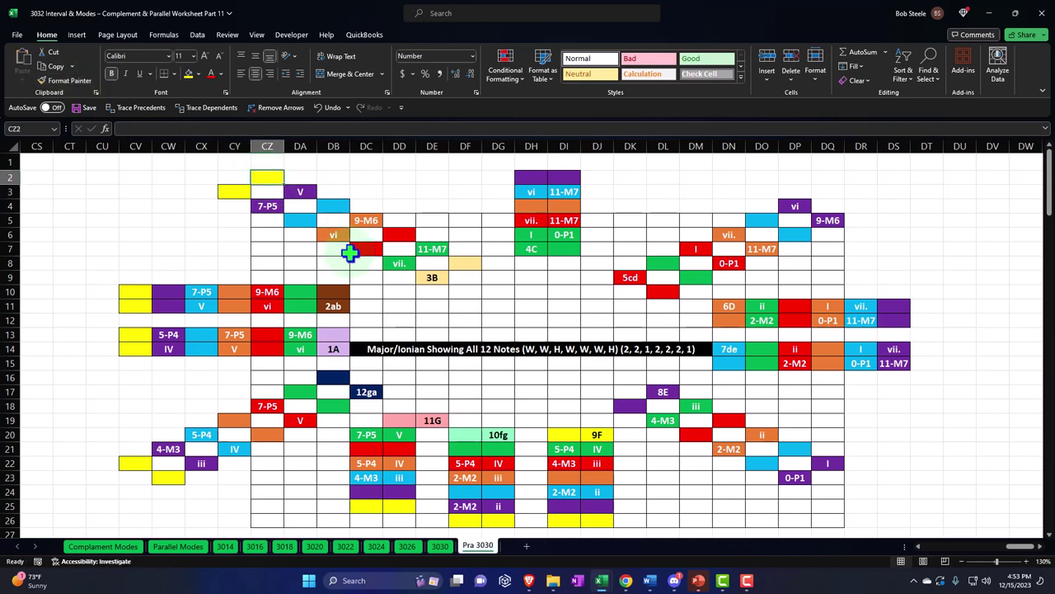
left_click(61, 80)
left_click_drag(531, 162, 565, 162)
Step: Format-paint yellow fill from DI1 onto DQ3, DR4 and DT11:DT12 on the right
left_click(565, 163)
left_click(66, 80)
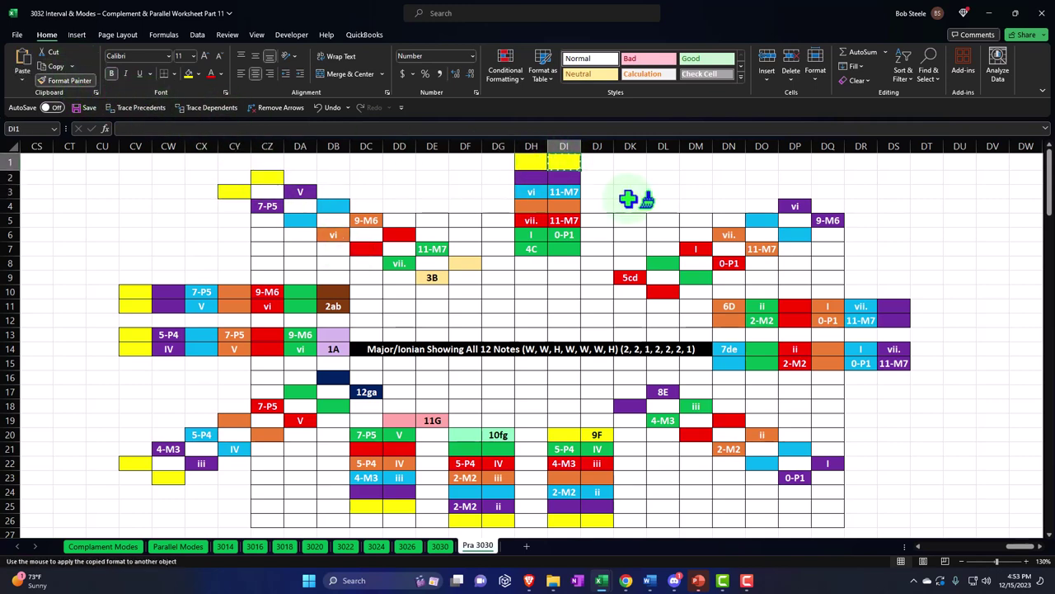
left_click(829, 190)
left_click(66, 80)
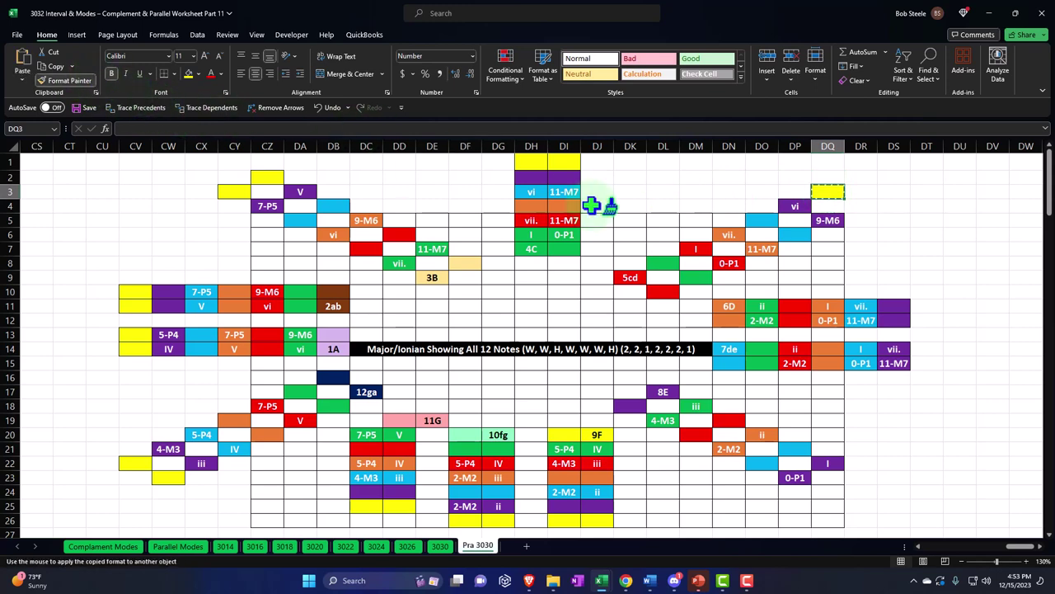
left_click(854, 207)
left_click(66, 80)
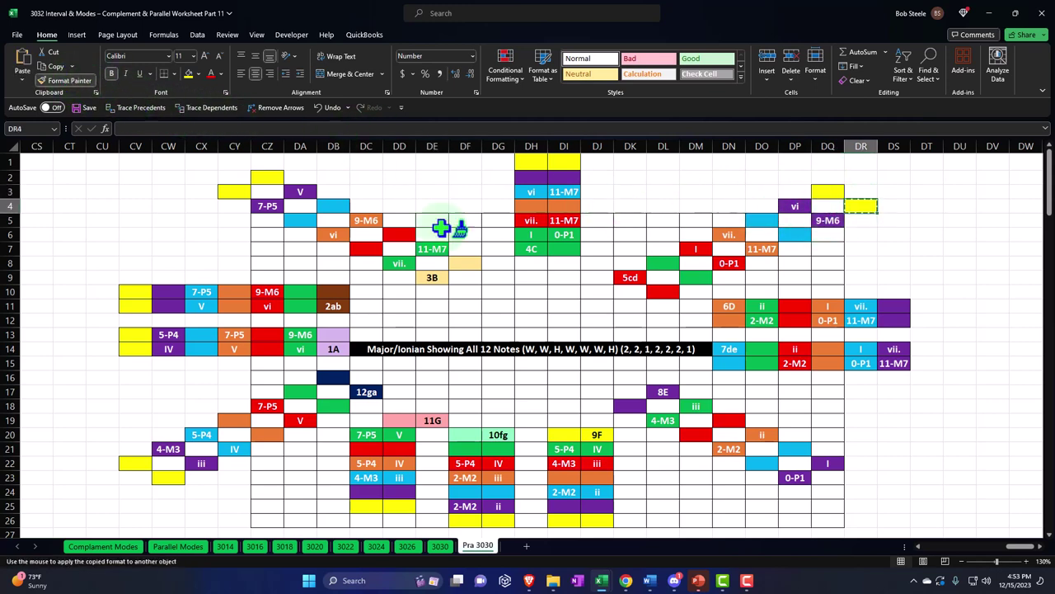
left_click_drag(925, 312, 928, 364)
left_click(68, 80)
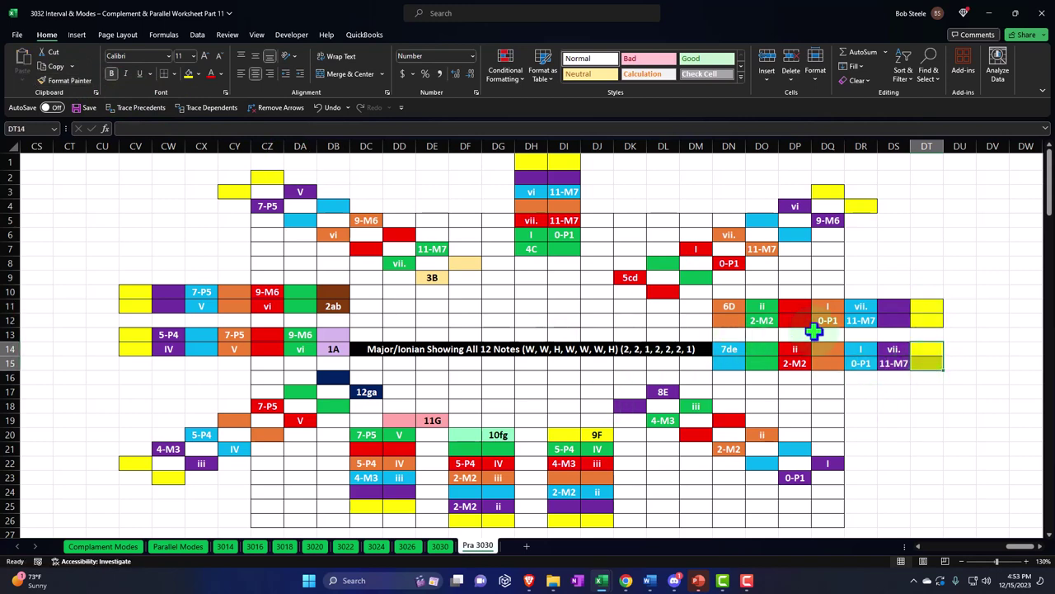
Step: Format-paint the yellow fill onto DR23 and DQ24 at the lower right
left_click(56, 82)
left_click(860, 478)
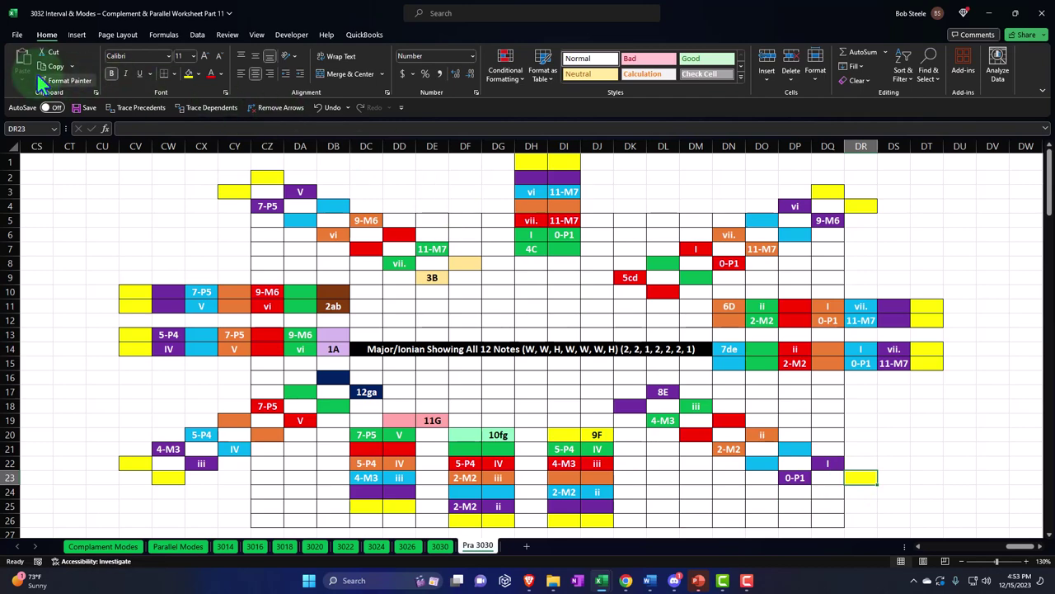
left_click(41, 80)
left_click(822, 488)
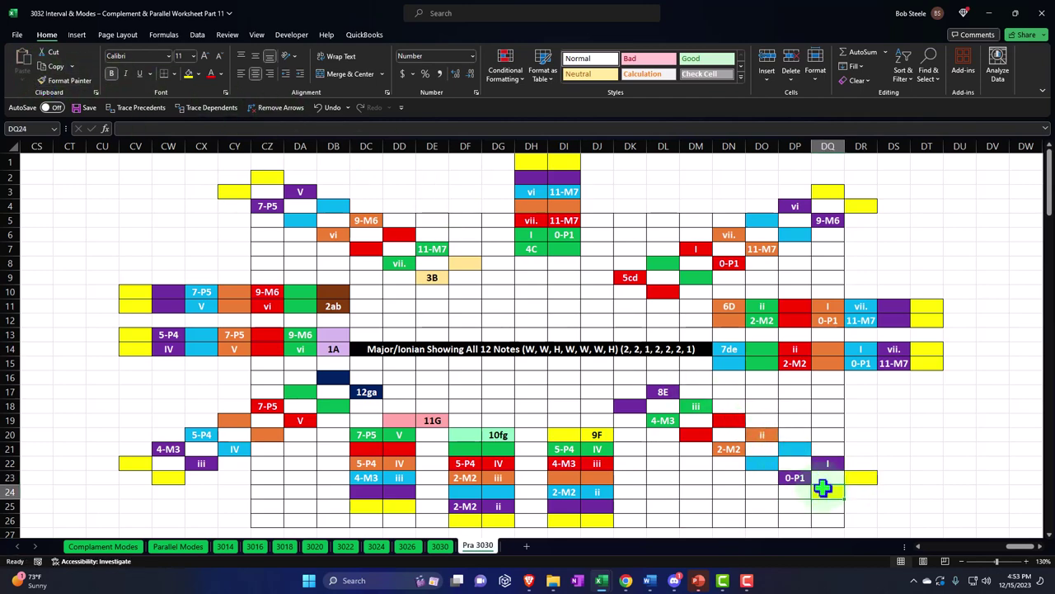
scroll(822, 487, "down", 1)
scroll(800, 489, "up", 1)
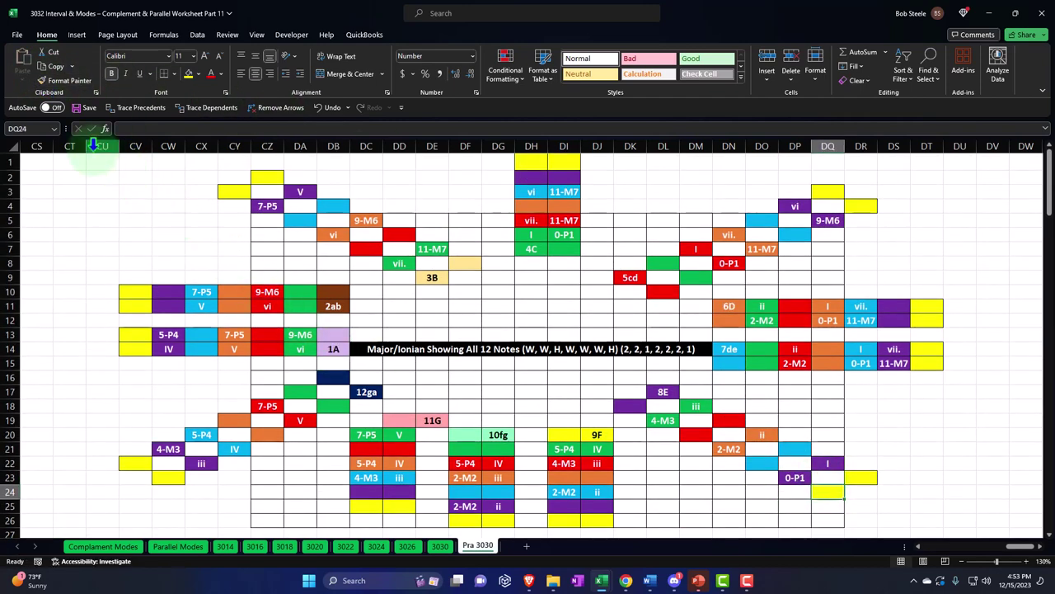
left_click_drag(93, 145, 432, 192)
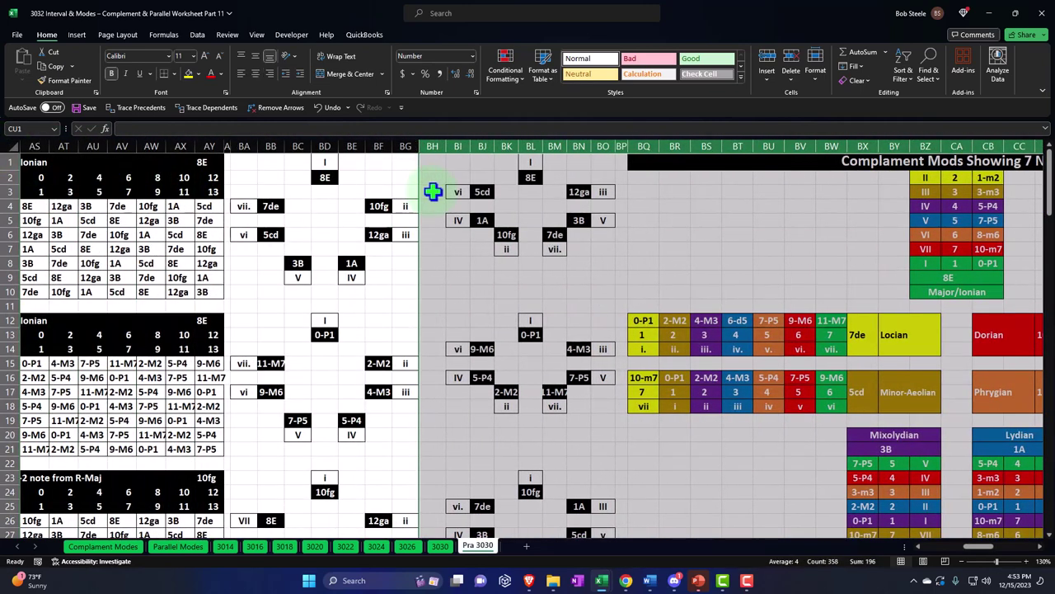
Step: Hide the selected columns BH through CU
right_click(432, 192)
left_click(473, 378)
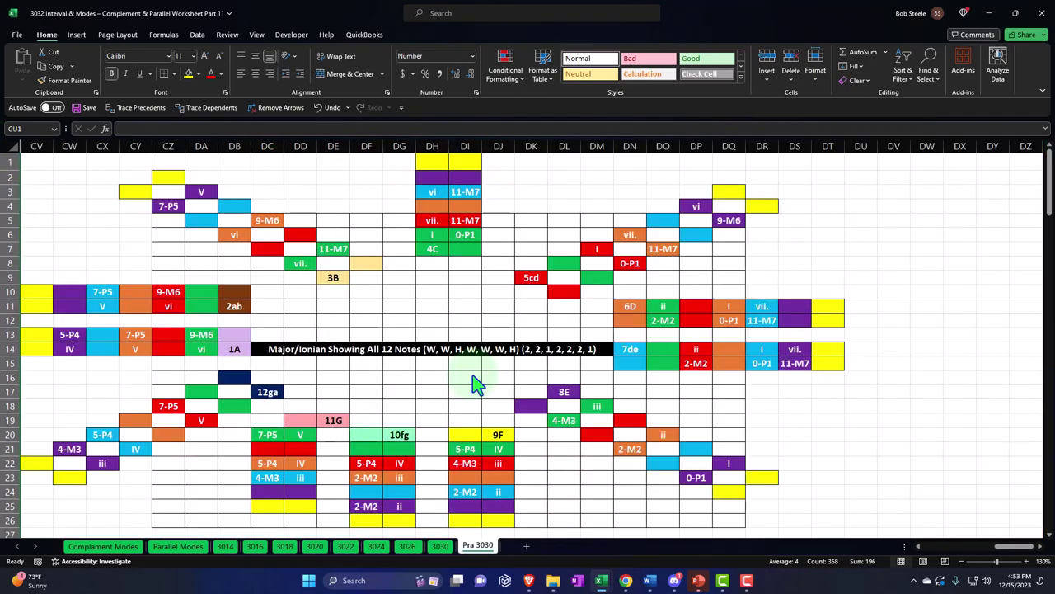
left_click(380, 312)
Step: Change the From value in AD2 to 9, then return to the diagram
key("Left")
key("Left")
key("Left")
key("Left")
key("Left")
key("Left")
key("Left")
key("Left")
key("Left")
key("Left")
key("Left")
key("Left")
key("Left")
key("Left")
key("Left")
key("Left")
key("Left")
key("Left")
key("Left")
key("Left")
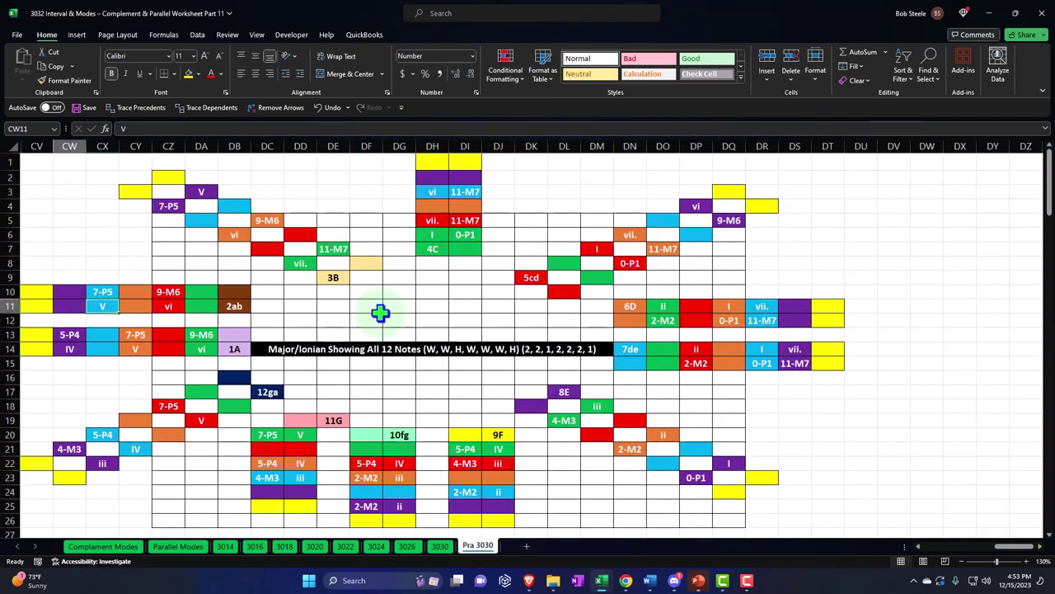
key("Left")
key("Left")
key("Left")
key("Left")
key("Left")
key("Left")
key("Left")
key("Left")
key("Left")
key("Left")
key("Left")
key("Up")
key("Up")
key("Up")
key("Up")
key("Up")
key("Up")
key("Up")
key("Up")
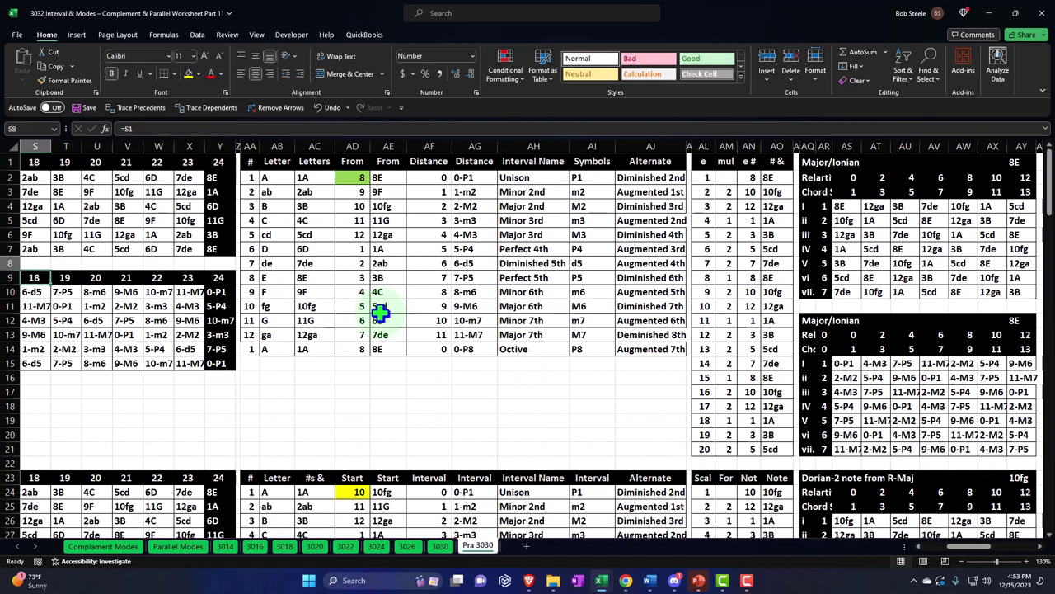
key("Right")
key("Right")
key("Right")
key("Right")
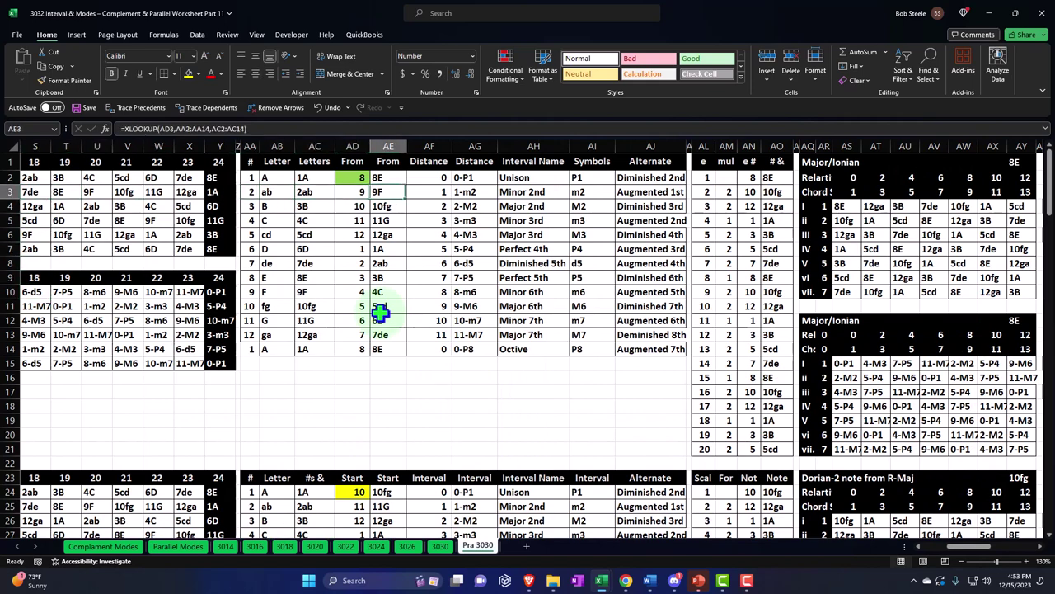
key("Up")
type("9")
key("Return")
key("Right")
key("Right")
key("Right")
key("Right")
key("Right")
key("Right")
key("Right")
key("Right")
key("Right")
key("Right")
key("Right")
key("Right")
key("Right")
key("Right")
key("Right")
key("Right")
key("Right")
key("Right")
key("Right")
key("Right")
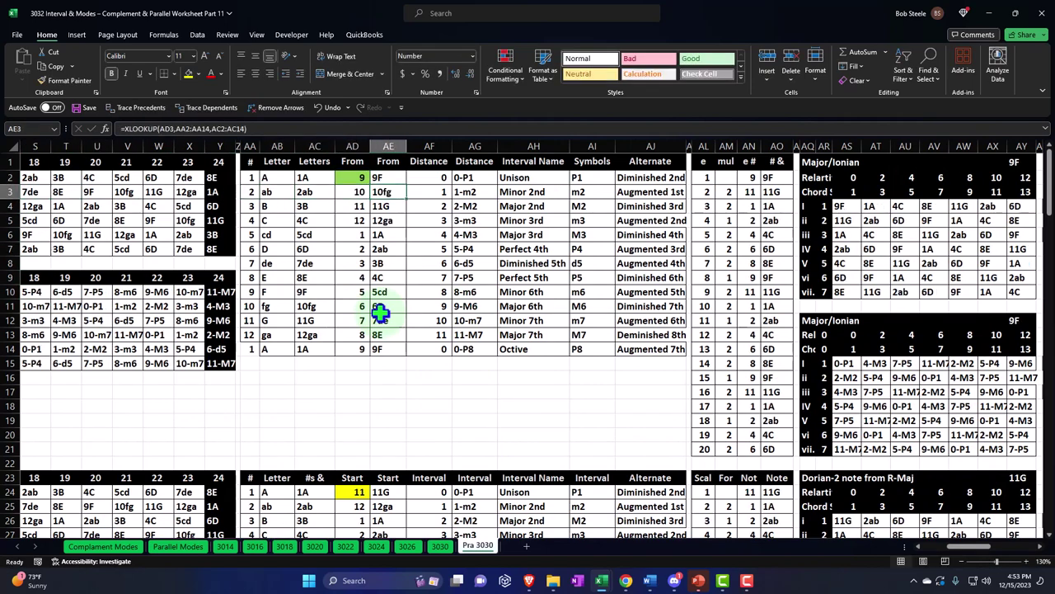
key("Right")
key("Right")
key("Right")
key("Right")
key("Right")
key("Right")
key("Right")
key("Right")
key("Right")
key("Right")
key("Right")
key("Right")
key("Right")
key("Right")
key("Right")
key("Right")
key("Right")
key("Right")
key("Right")
key("Right")
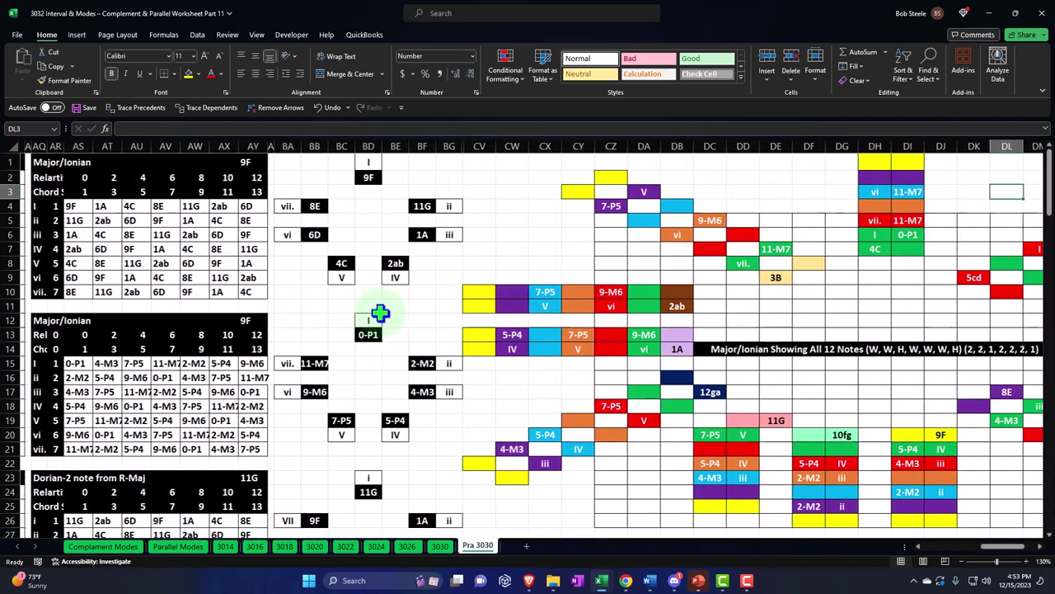
key("Right")
key("Right")
key("Right")
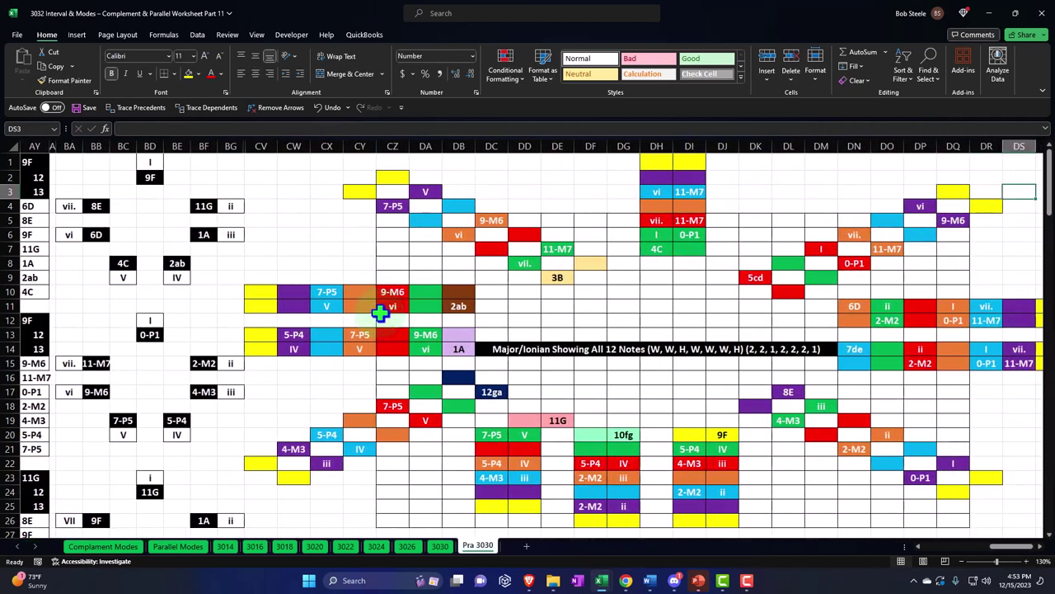
Step: Enter a reference formula in DI26 so it shows the 0-P1 label
left_click(843, 389)
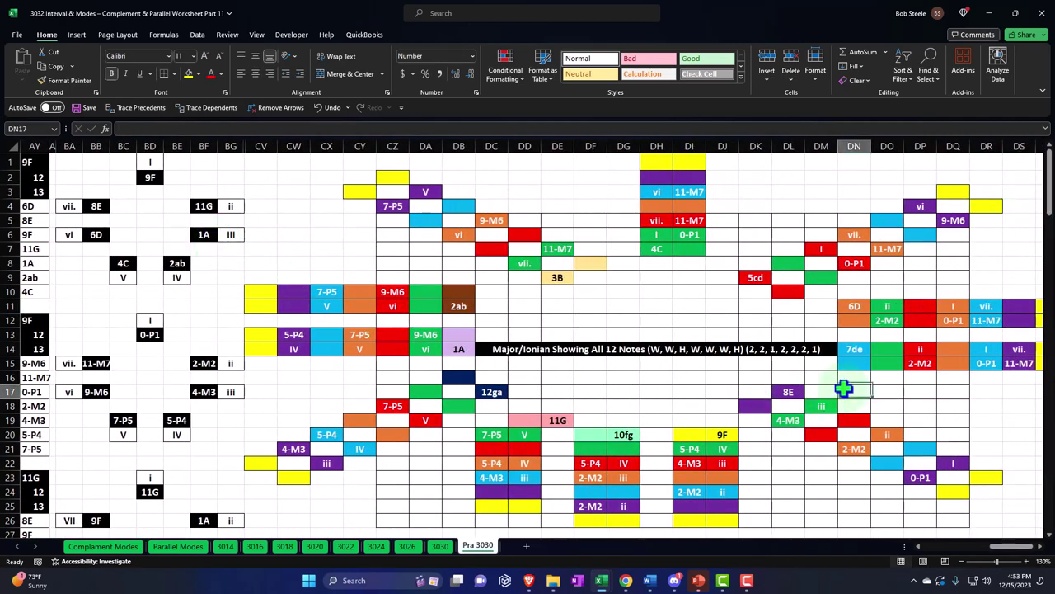
scroll(819, 438, "down", 1)
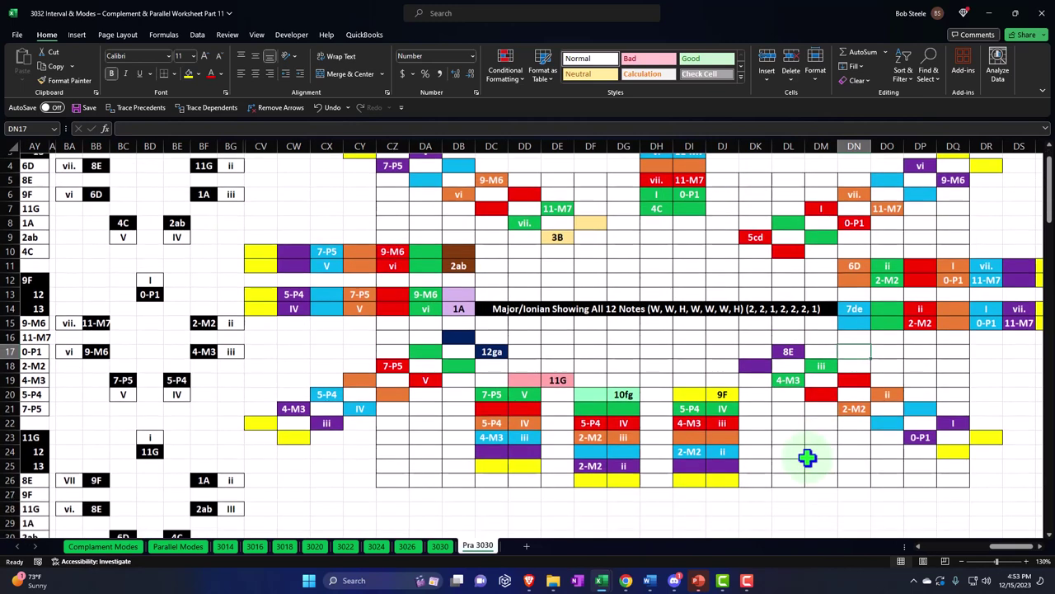
left_click(734, 481)
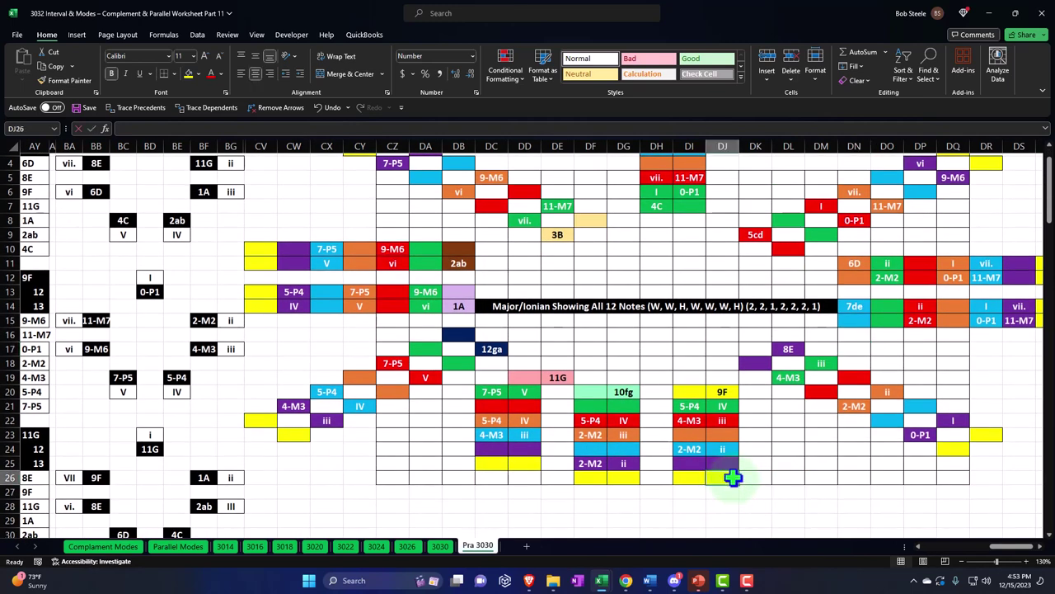
type("=")
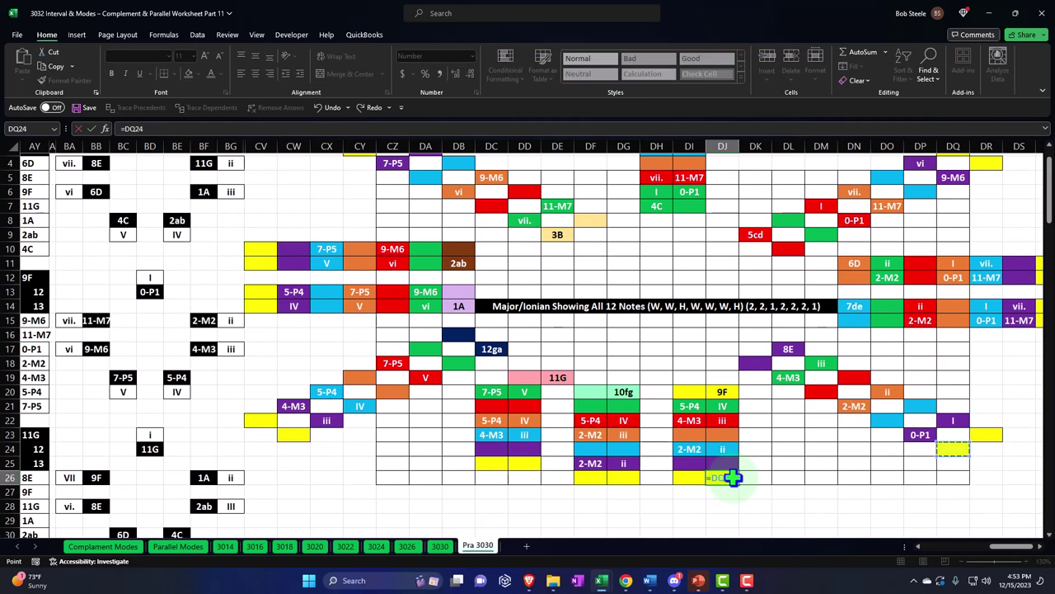
key("Escape")
key("Left")
type("=")
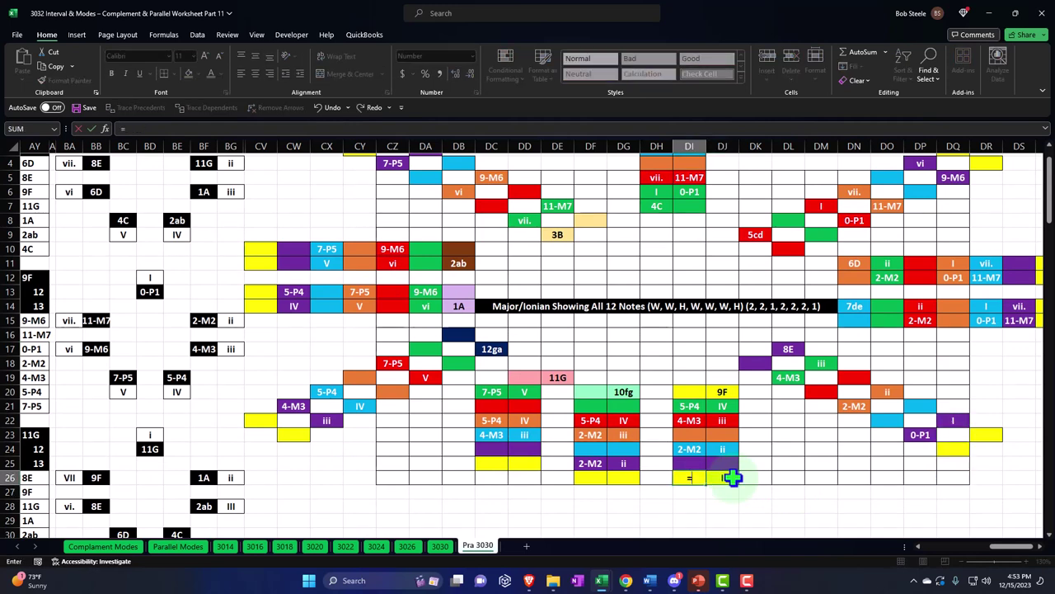
key("Right")
key("Right")
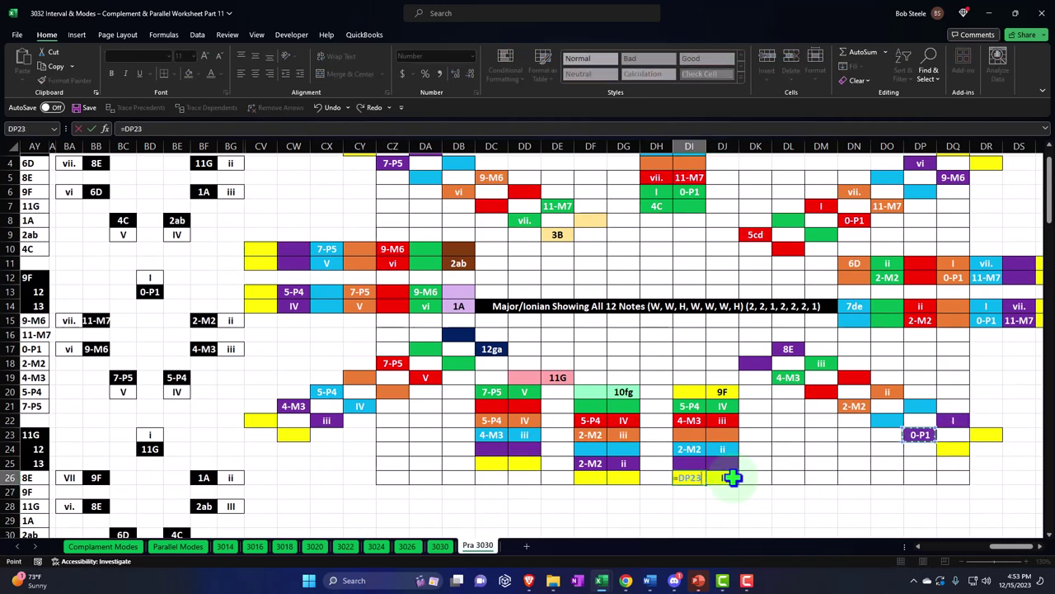
key("Return")
Step: Link DC25 and DD25 to the labels so they show ii and 2-M2
key("Left")
key("Left")
key("Left")
key("Left")
key("Left")
key("Left")
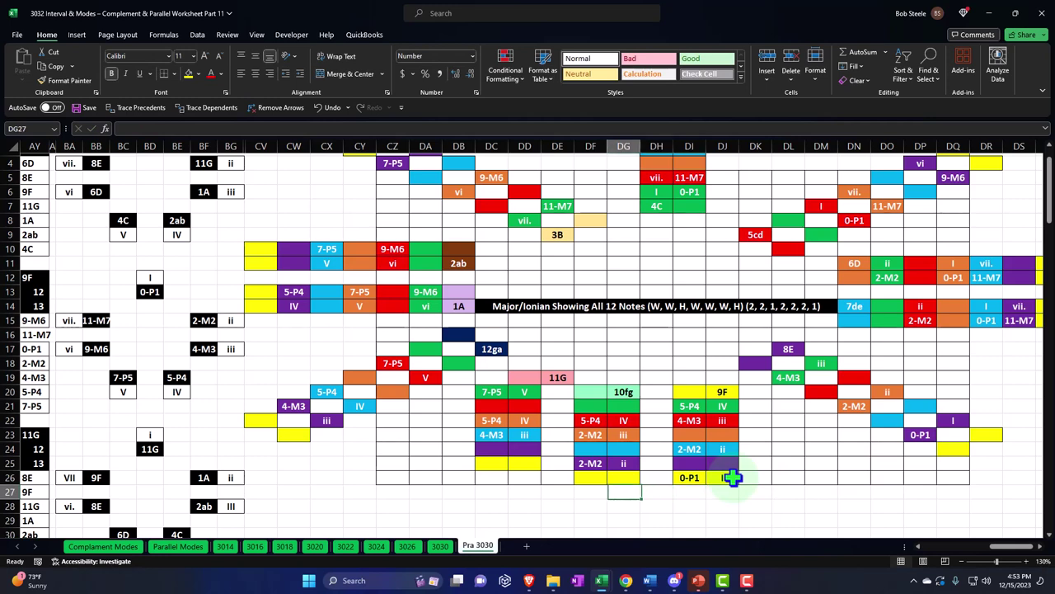
key("Up")
key("Up")
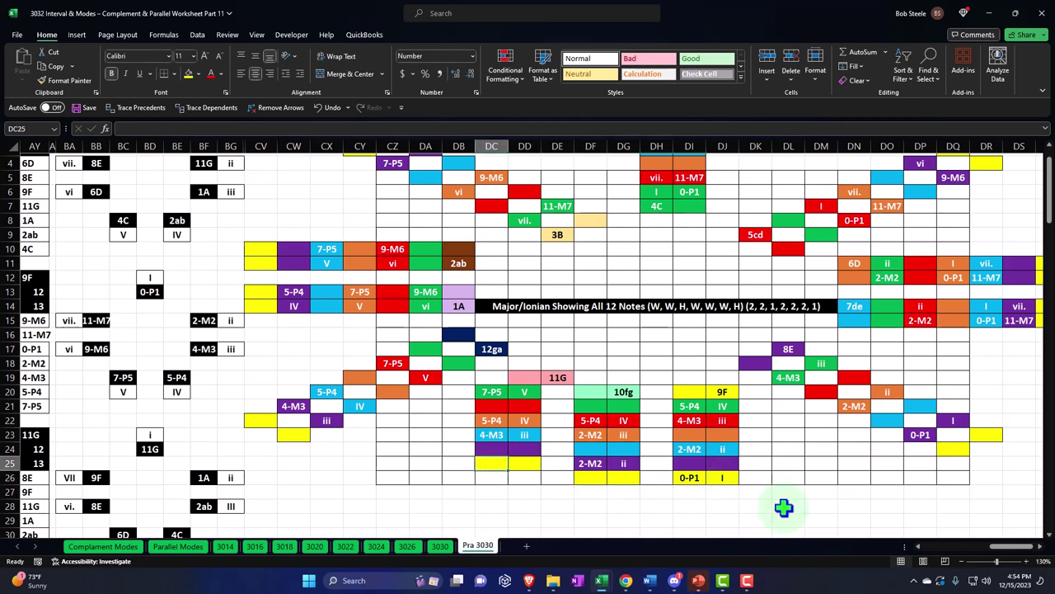
type("=")
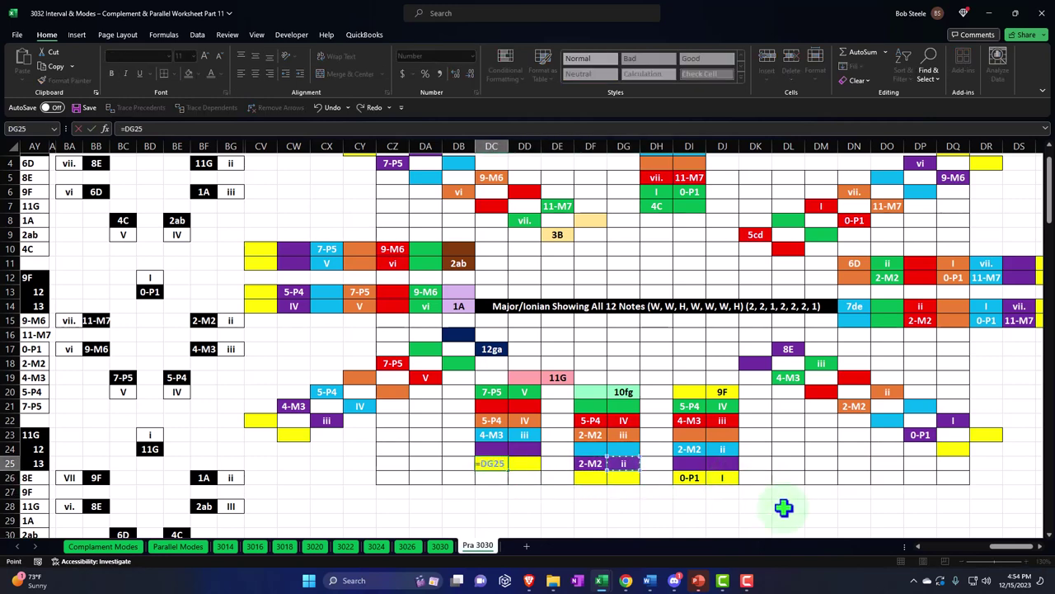
key("Tab")
type("=")
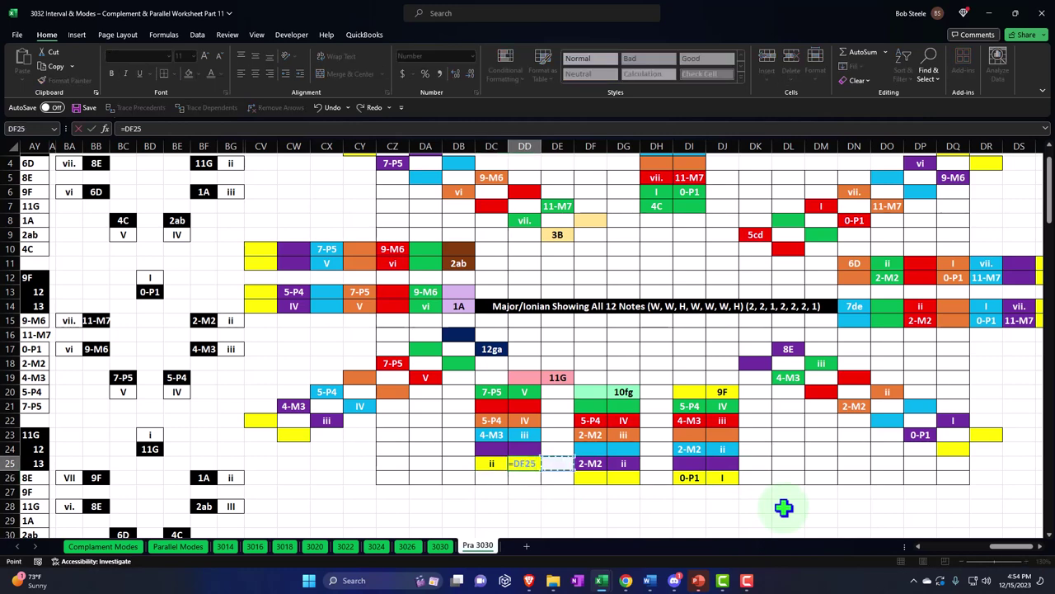
key("Return")
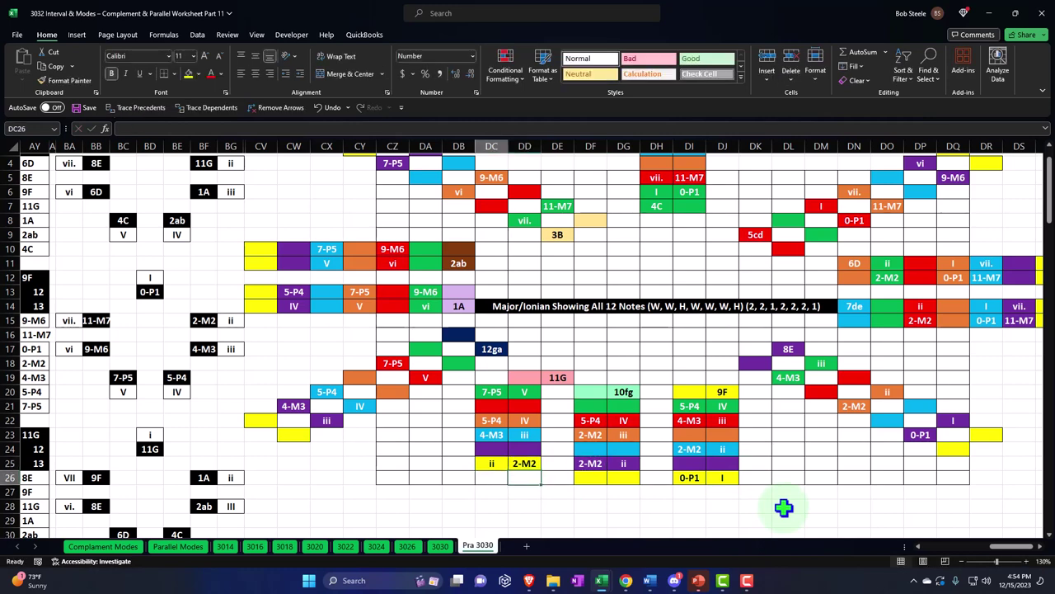
Step: Give CV13 and CV14 reference formulas that both show iii
key("Left")
key("Left")
key("Left")
key("Up")
key("Up")
key("Up")
key("Up")
key("Left")
key("Left")
key("Left")
key("Left")
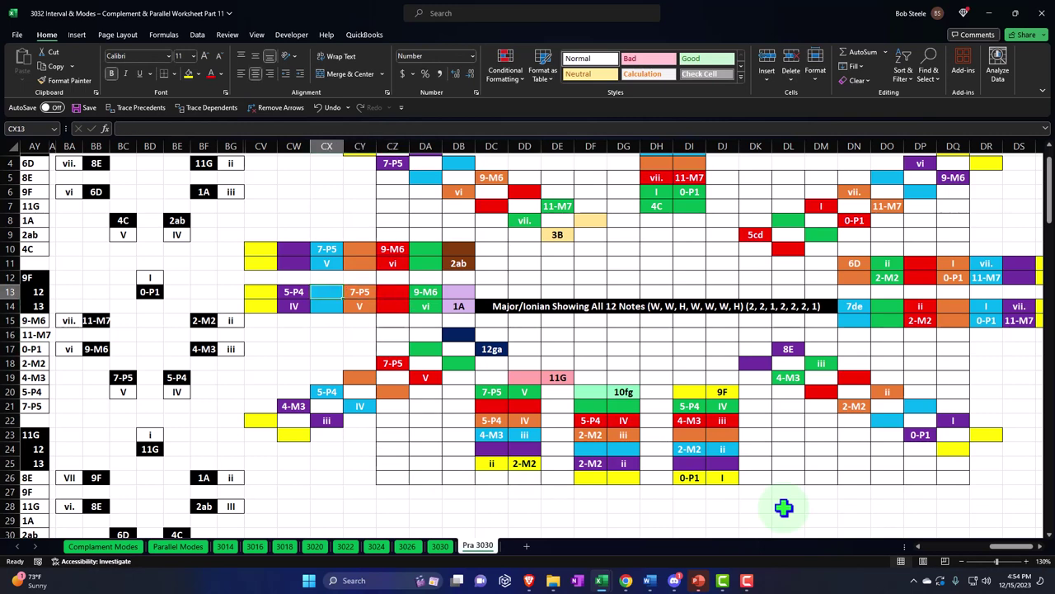
type("=")
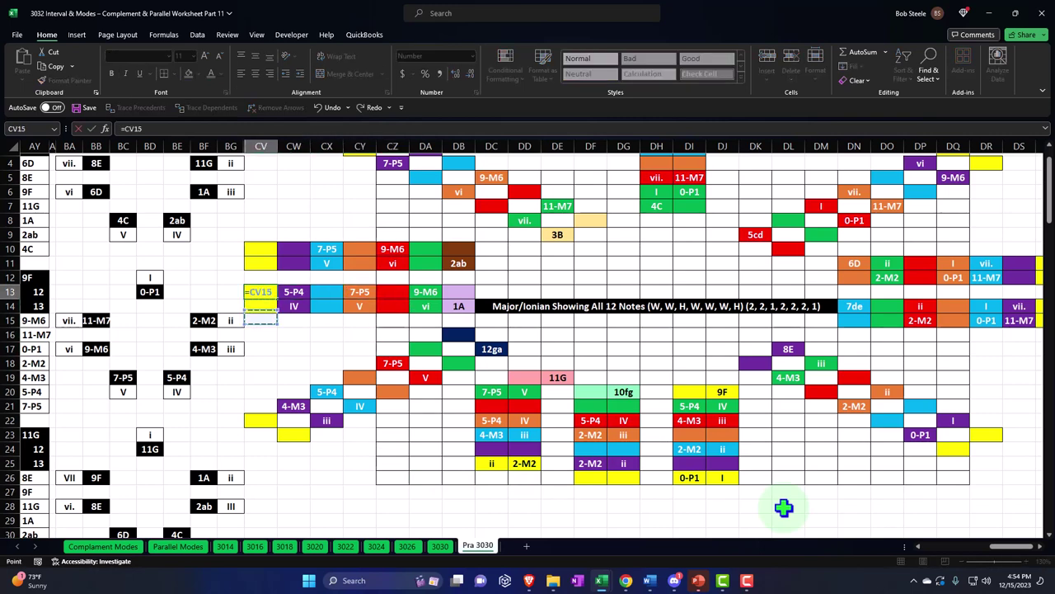
key("Down")
key("Down")
key("Down")
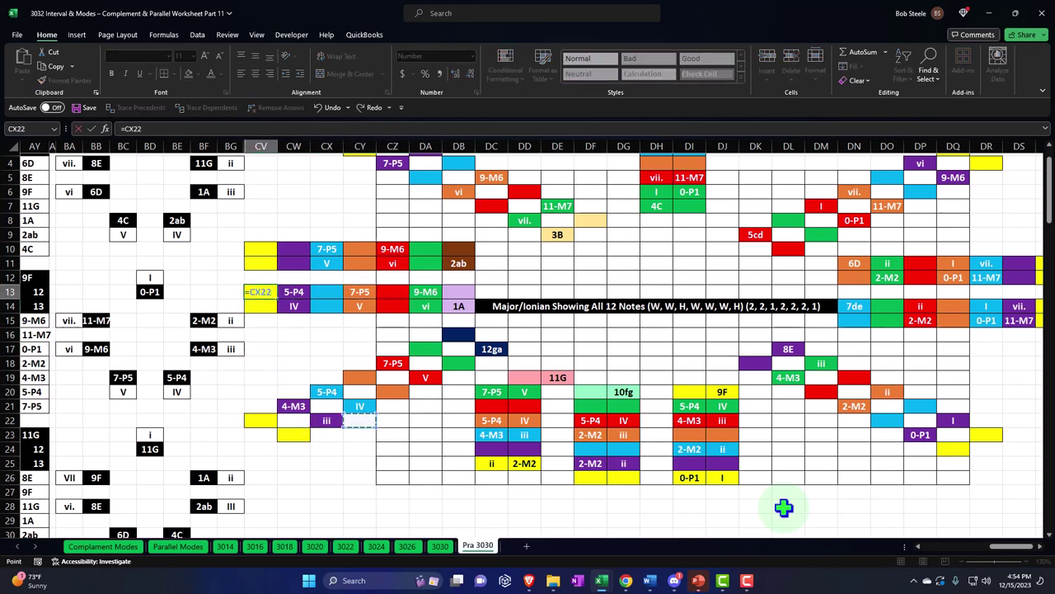
key("Return")
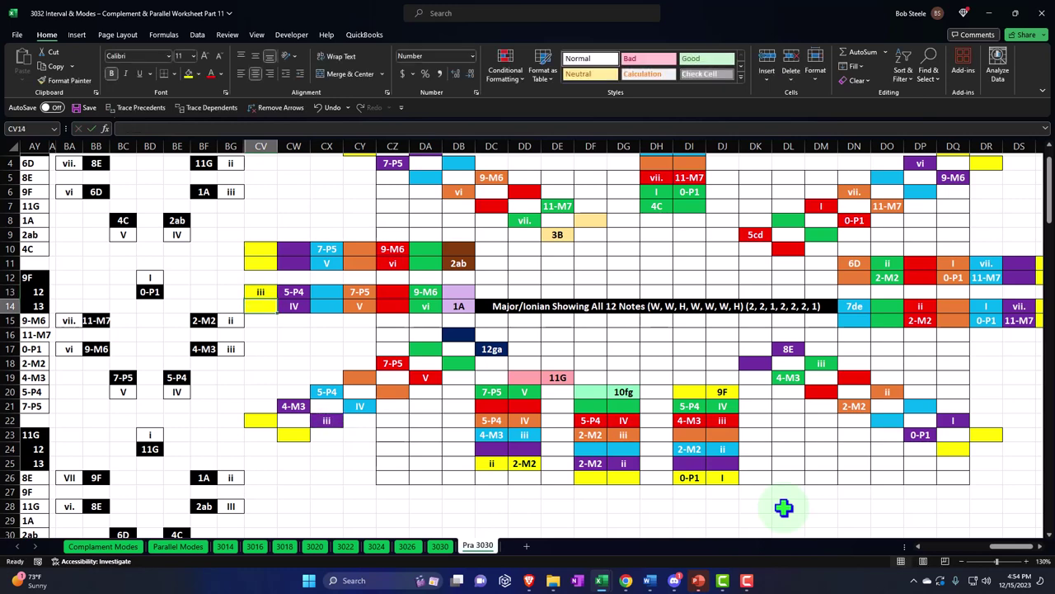
type("=")
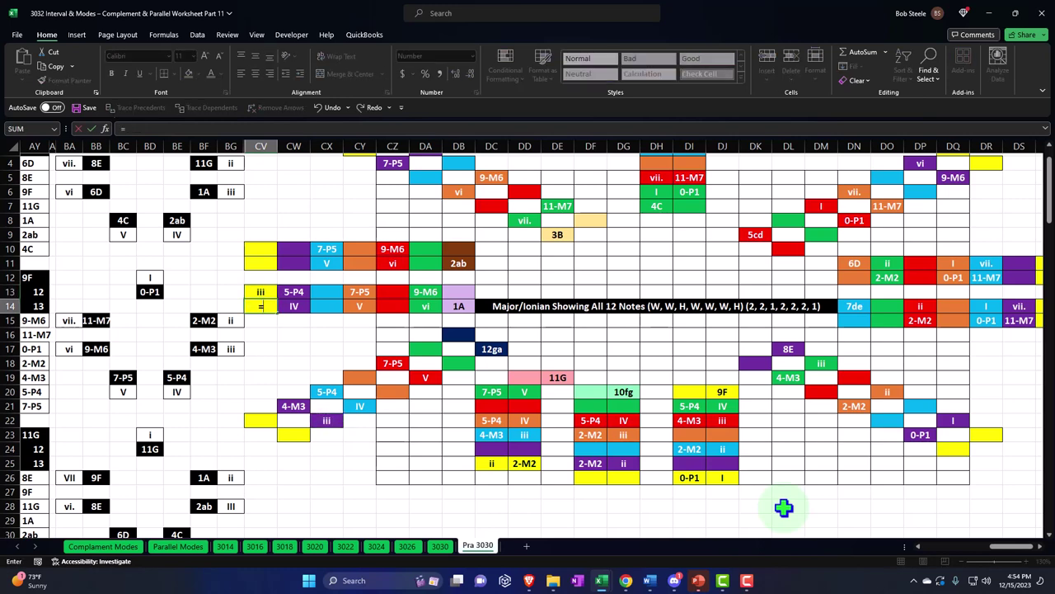
key("BackSpace")
key("Up")
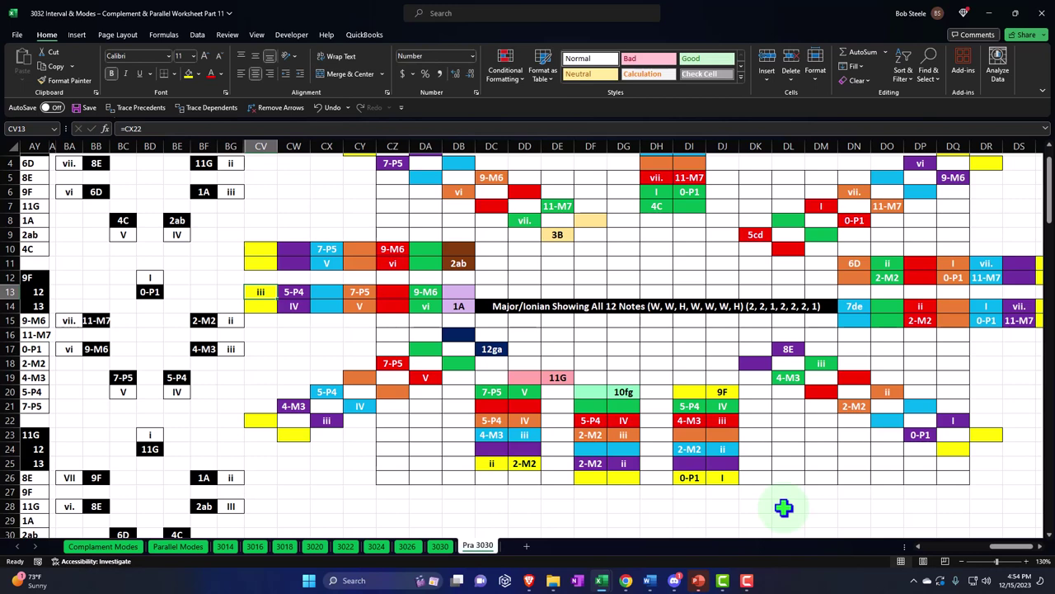
type("=")
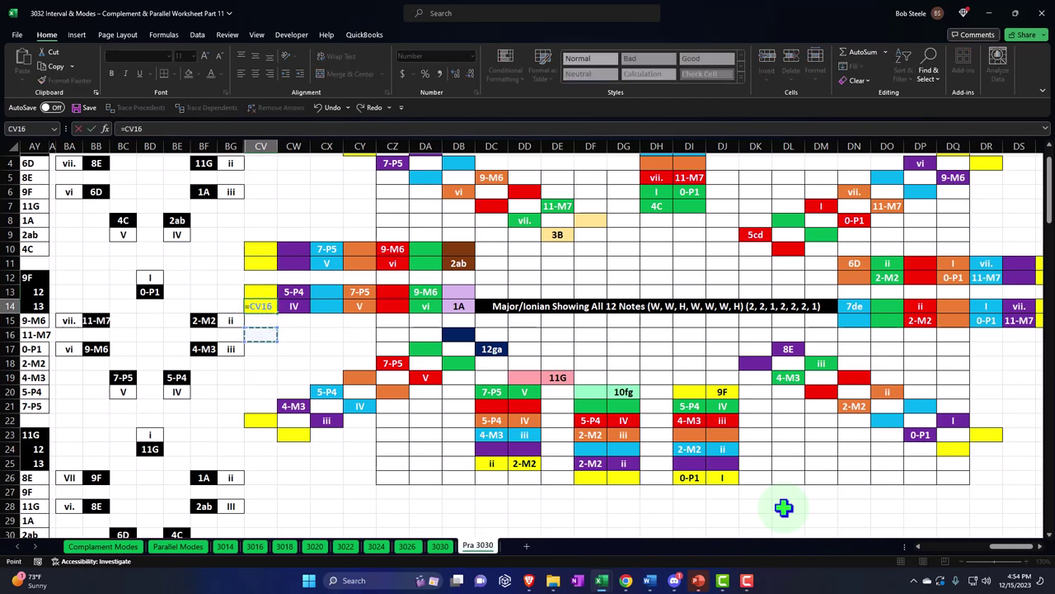
key("Return")
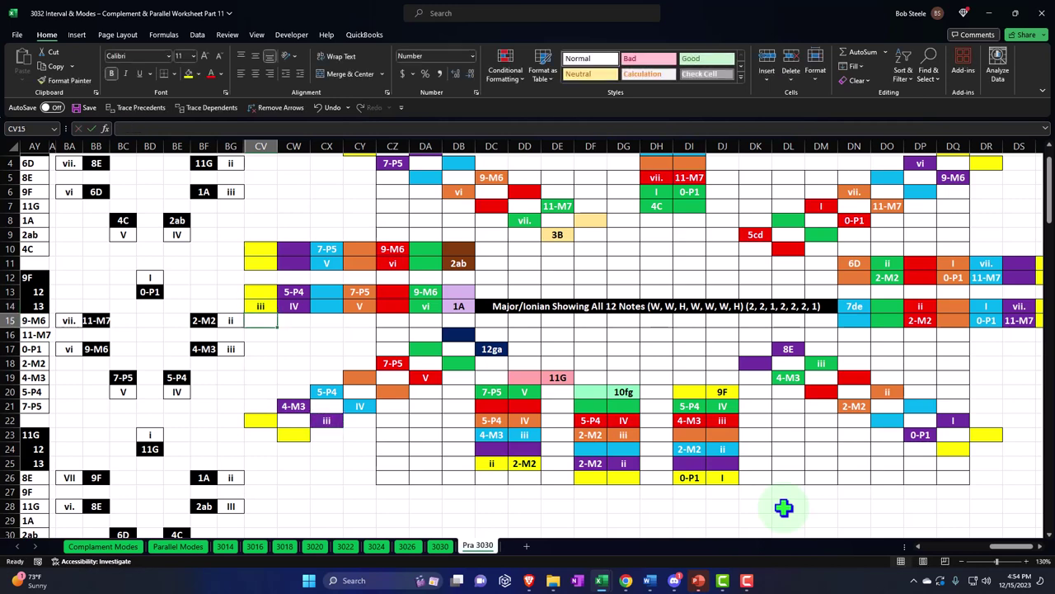
Step: Enter =CW21 in CV10 so it shows the 4-M3 label
key("Up")
key("Up")
key("Up")
key("Up")
key("Up")
type("=")
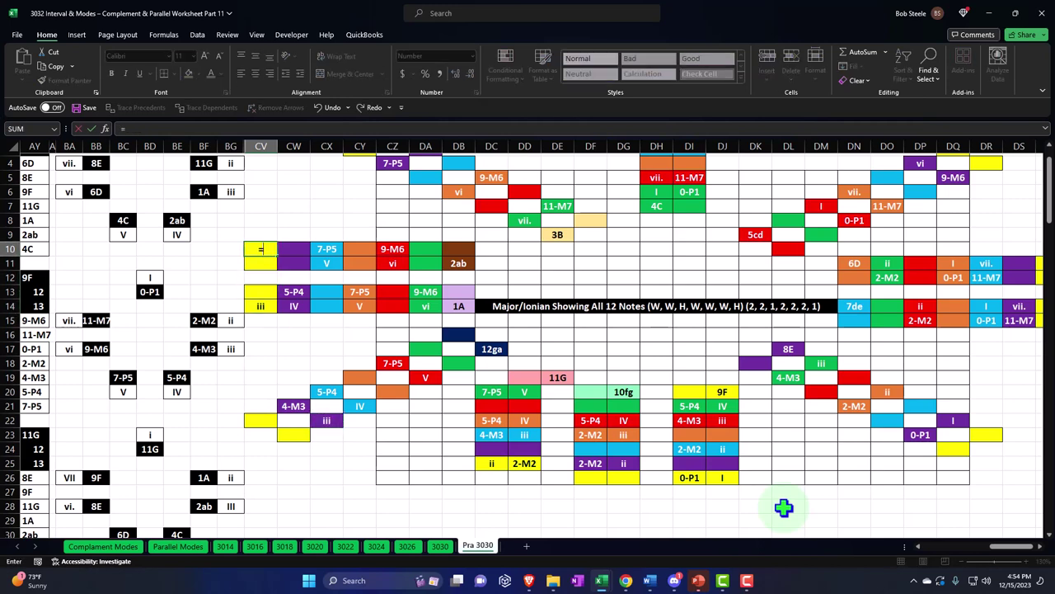
key("Down")
key("Down")
key("Down")
key("Down")
key("Down")
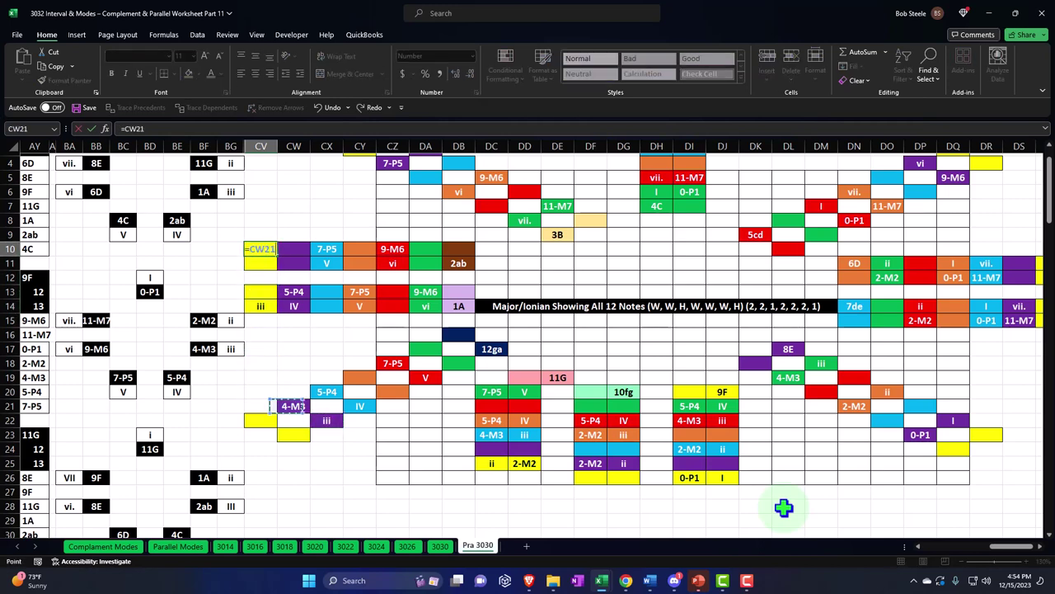
key("Right")
key("Return")
key("Up")
key("Up")
key("Up")
key("Up")
key("Up")
key("Up")
key("Up")
key("Up")
key("Up")
key("Up")
key("Right")
key("Right")
key("Right")
key("Right")
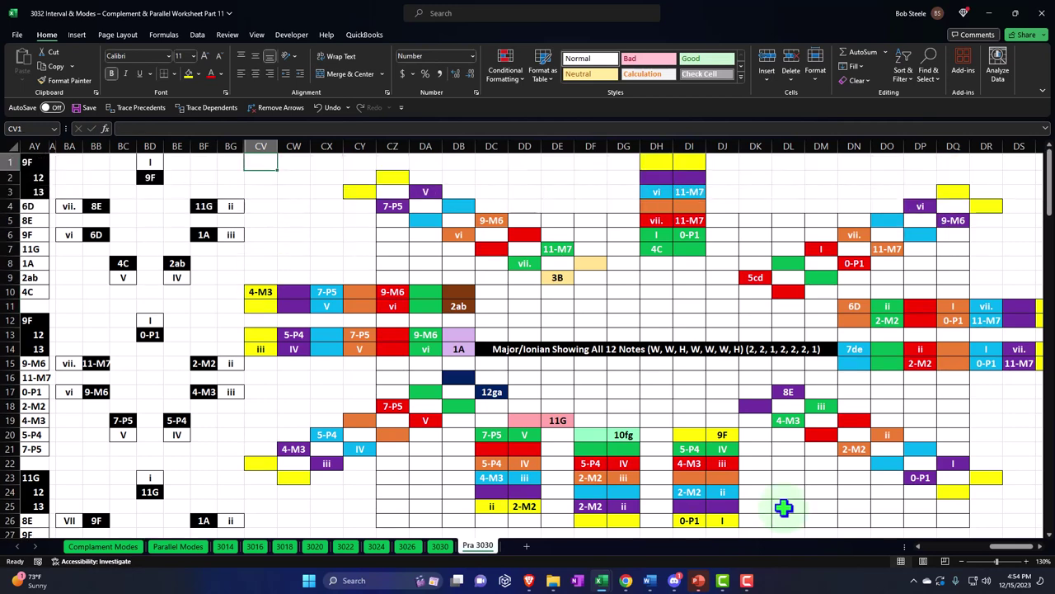
key("Down")
key("Left")
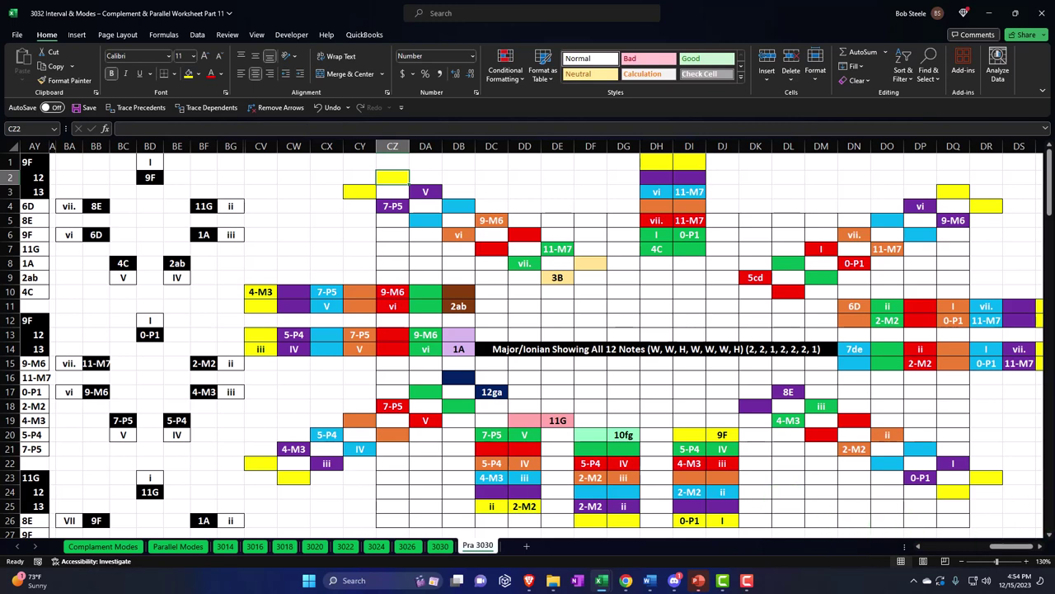
Step: Drag the purple V label into a neighbouring cell beside the 7-P5 label
left_click(428, 193)
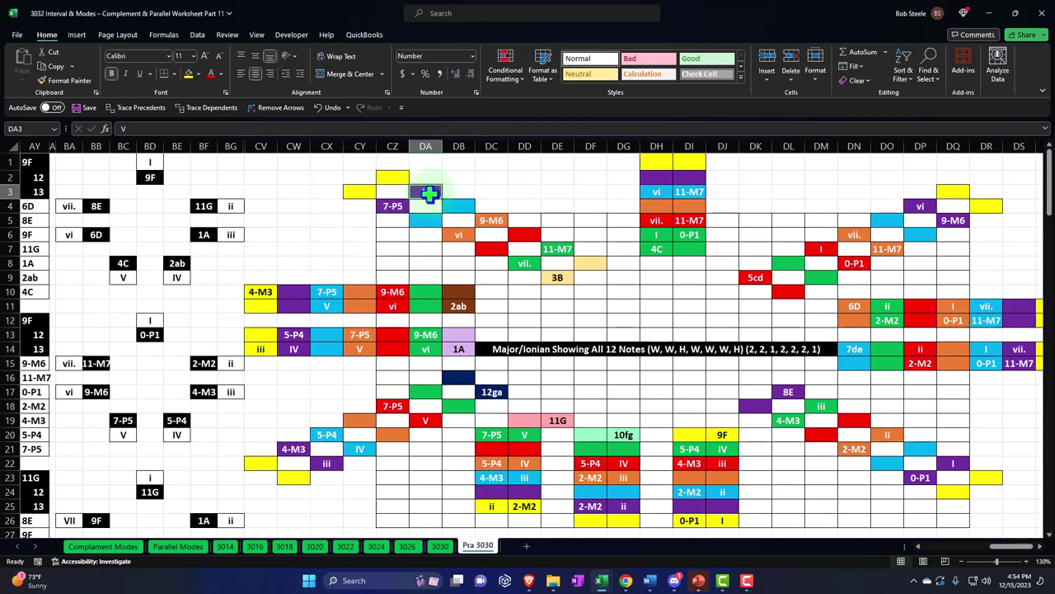
left_click_drag(428, 196, 402, 207)
left_click(401, 203)
left_click(360, 195)
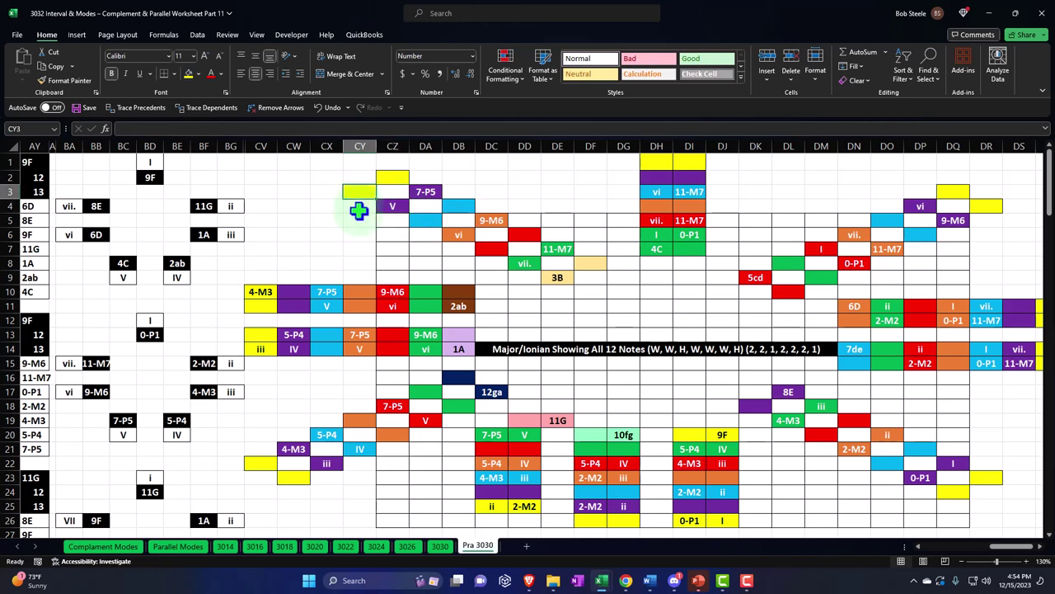
type("=")
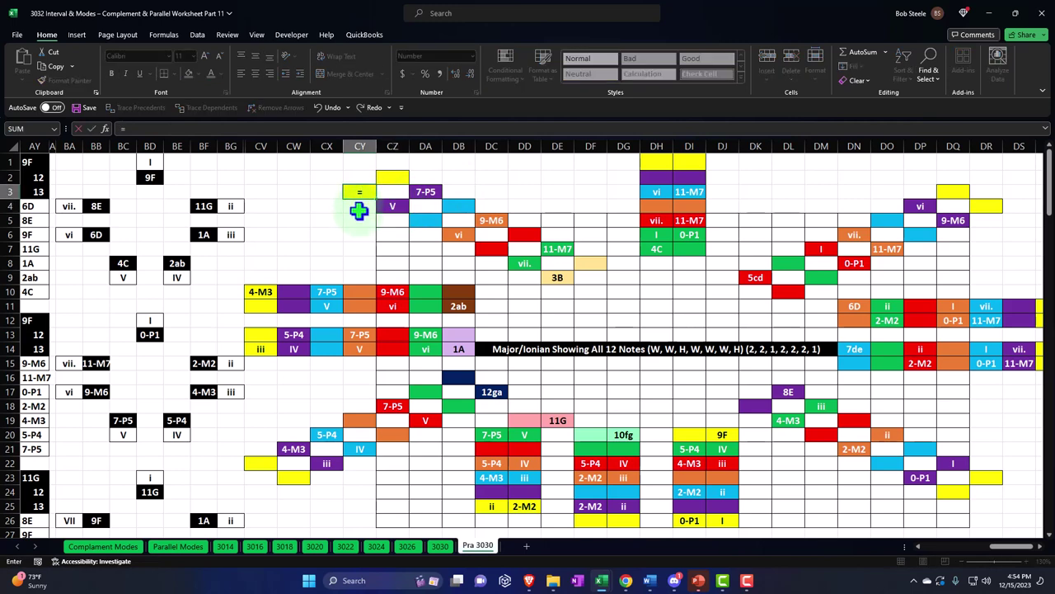
key("BackSpace")
left_click(359, 210)
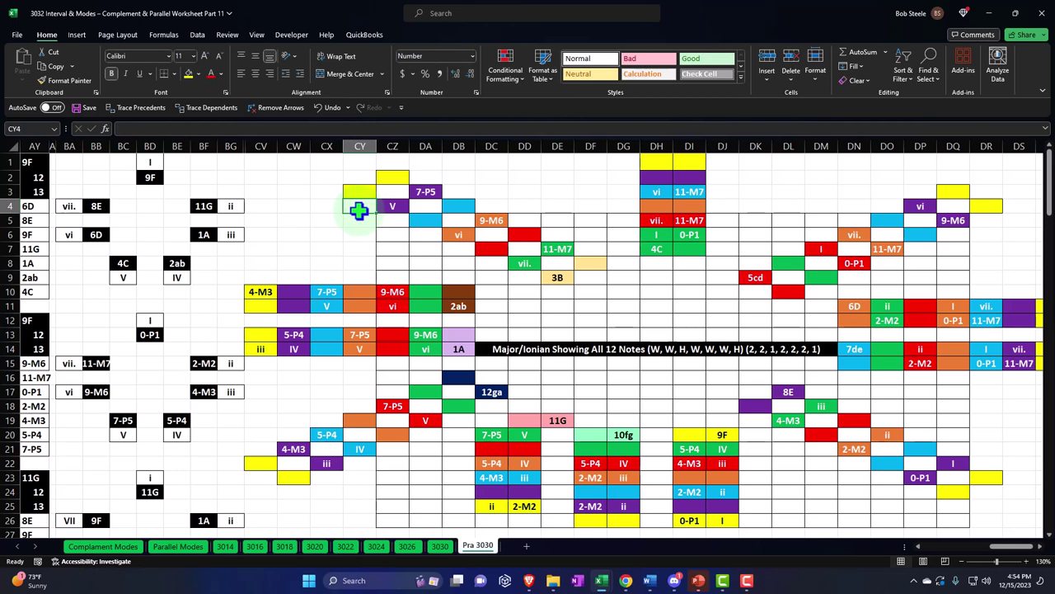
Step: Enter =CW14 in CV11 so it shows the IV label
left_click(262, 308)
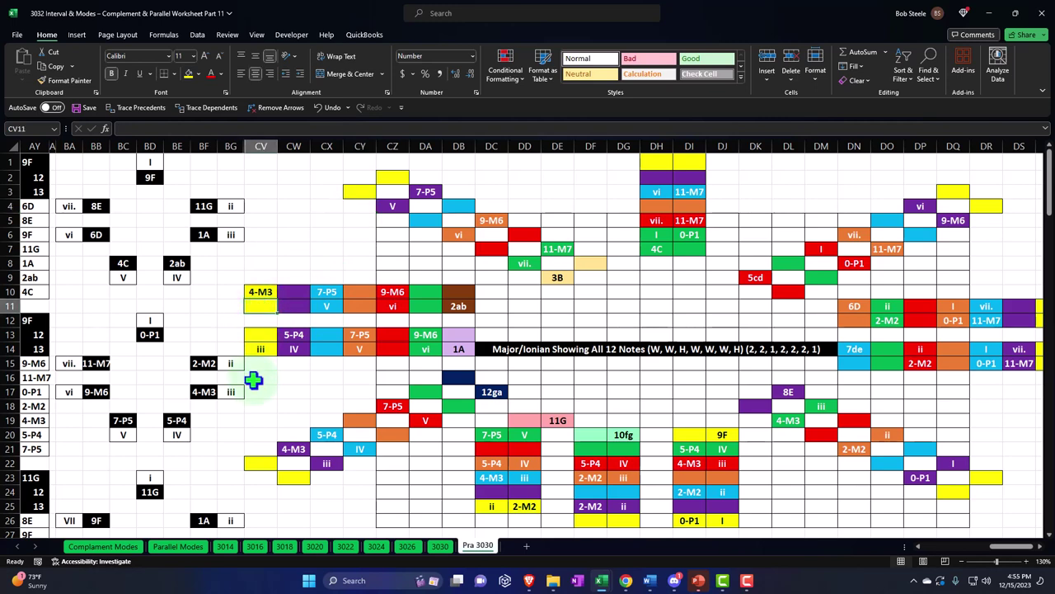
type("=")
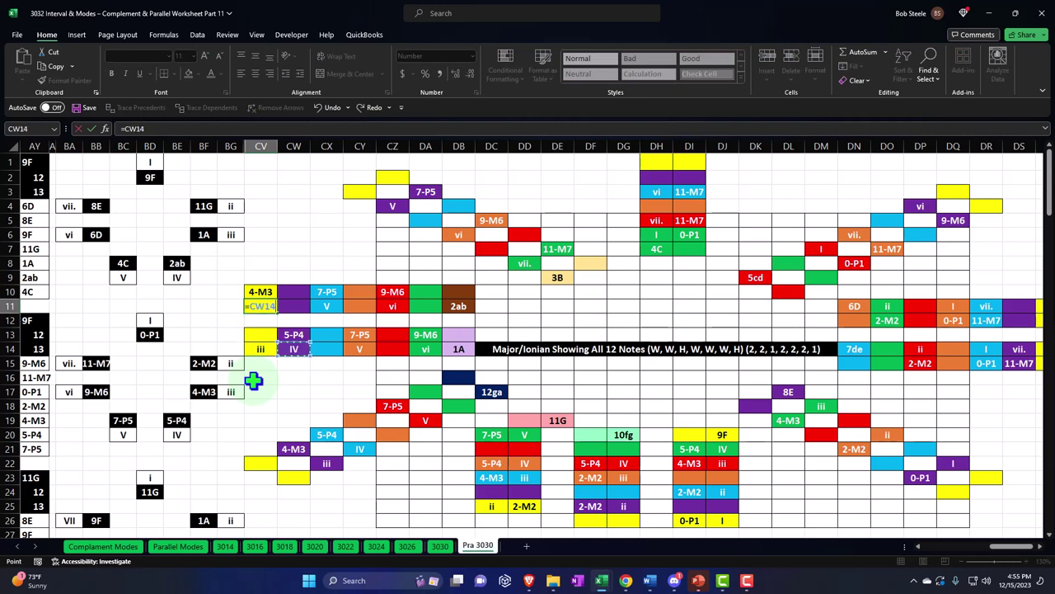
key("Return")
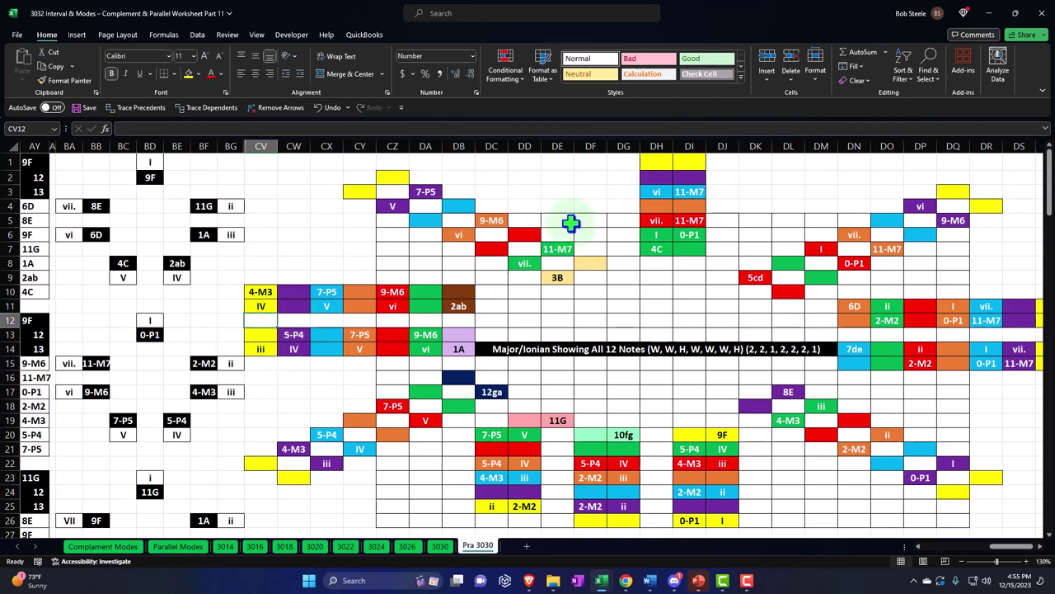
Step: Link DH1 and DI1 to the V and 7-P5 labels
left_click(648, 162)
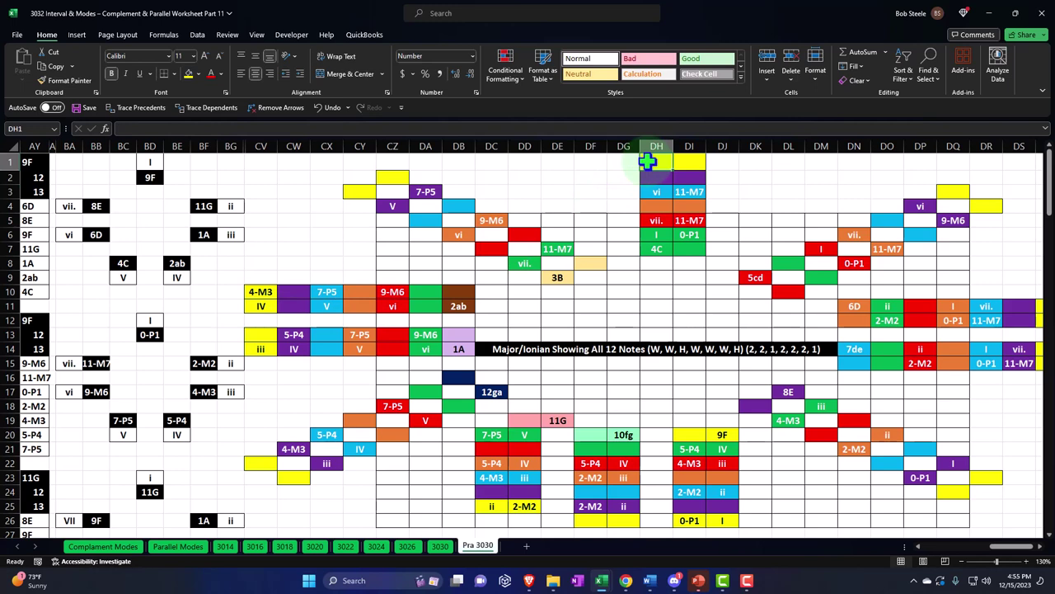
type("=")
key("Left")
key("Left")
key("Left")
key("Left")
key("Left")
key("Left")
key("Left")
key("Down")
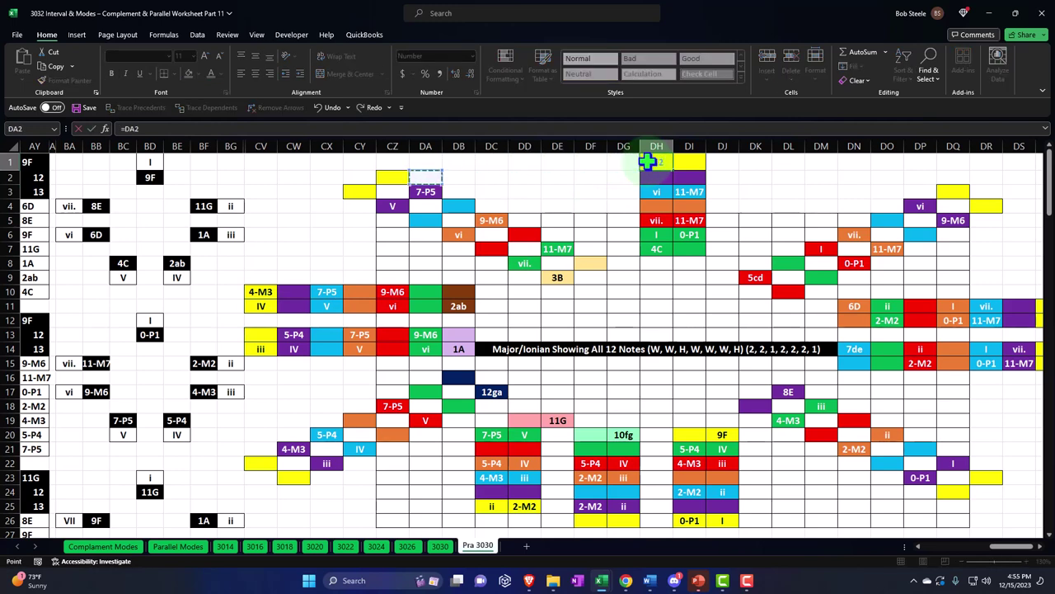
key("Tab")
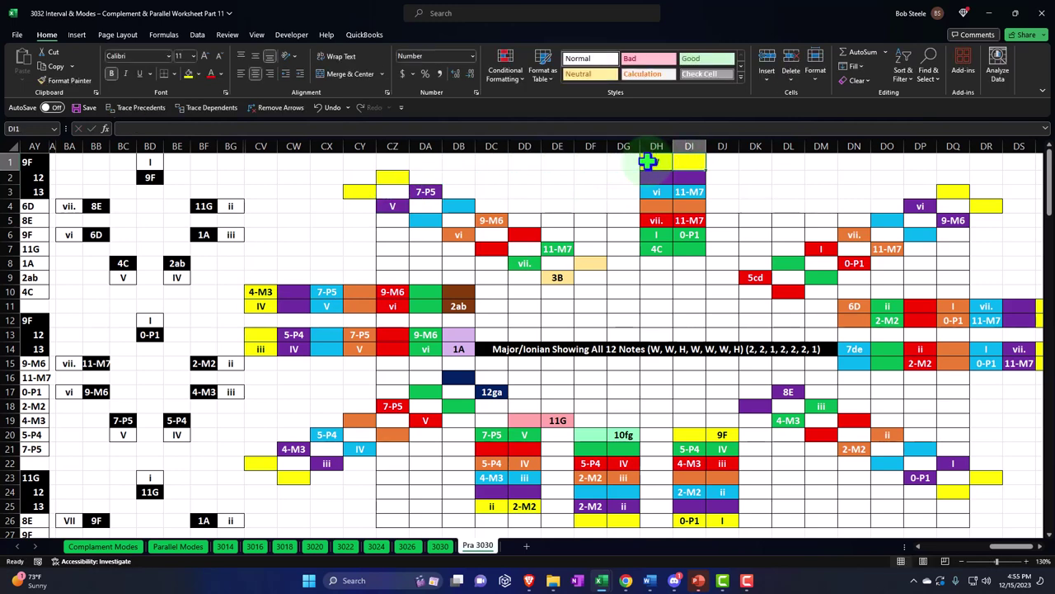
type("=")
key("Left")
key("Left")
key("Left")
key("Left")
key("Left")
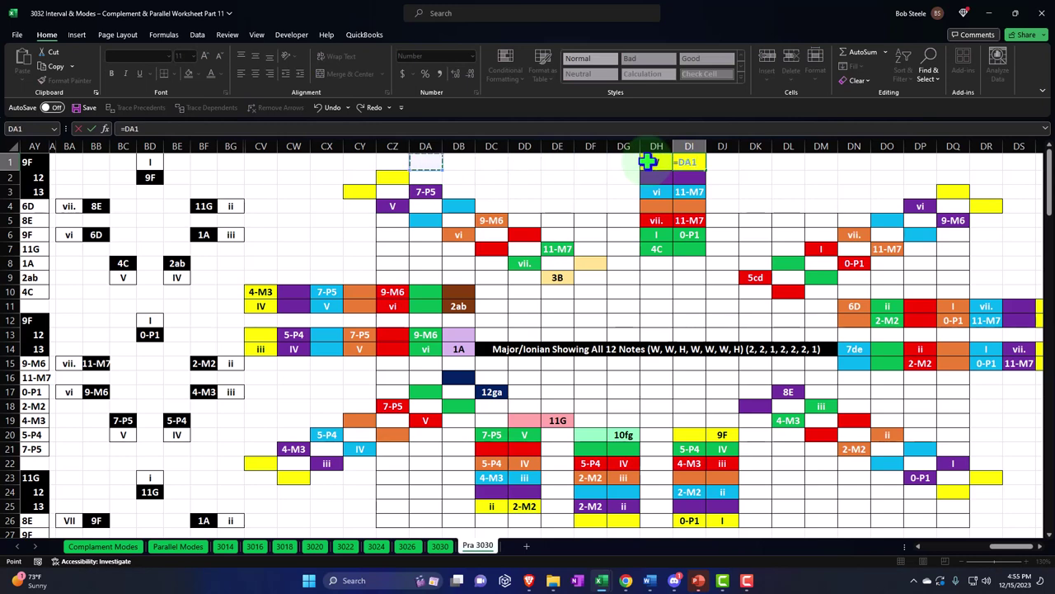
key("Return")
key("Right")
key("Right")
key("Right")
key("Right")
key("Right")
key("Right")
key("Right")
key("Right")
key("Right")
key("Right")
key("Right")
key("Right")
key("Right")
key("Right")
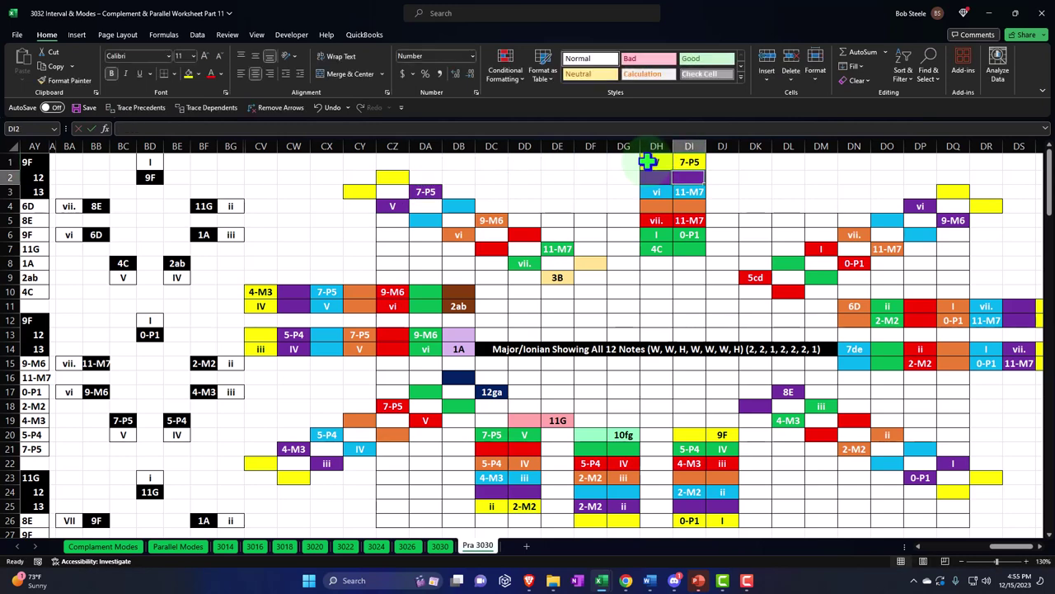
key("Down")
key("Down")
key("Down")
key("Down")
key("Down")
key("Down")
key("Down")
key("Down")
key("Down")
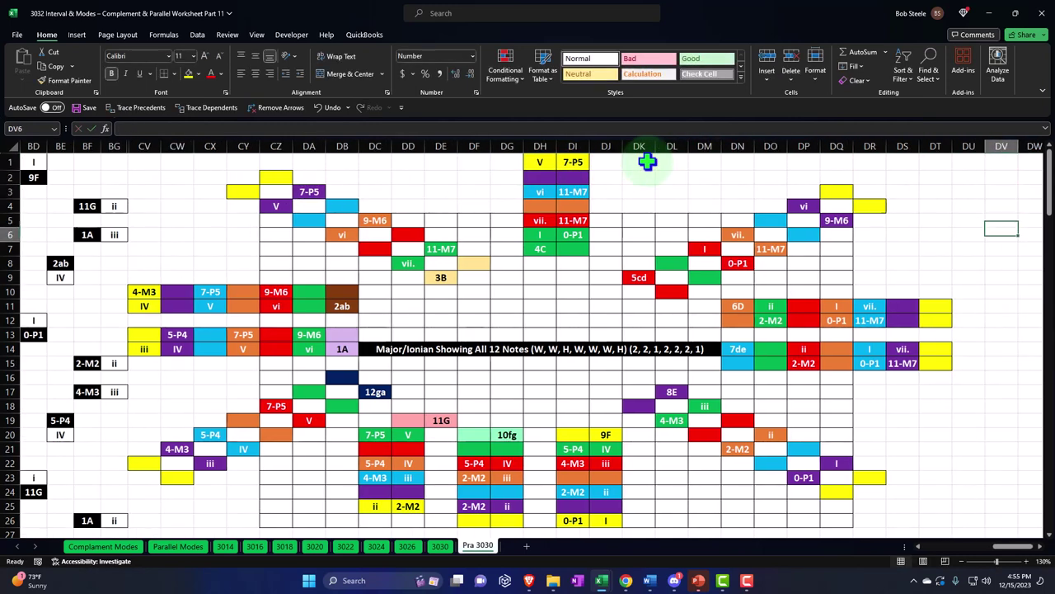
Step: Link DT11 and DT12 to the labels so they show vi and 9-M6
key("Left")
key("Left")
type("=")
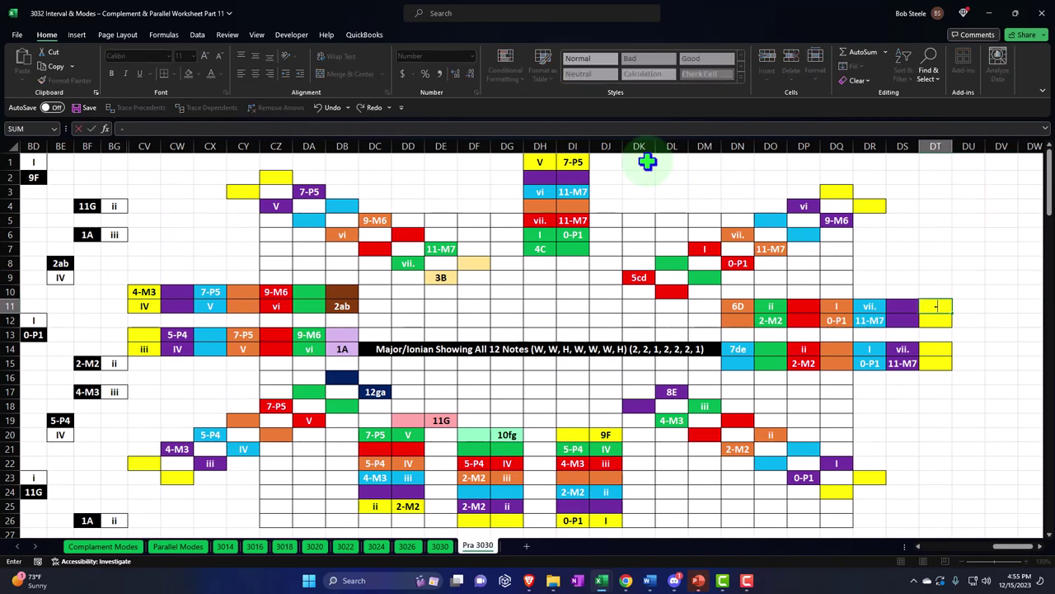
key("Up")
key("Up")
key("Up")
key("Up")
key("Up")
key("Up")
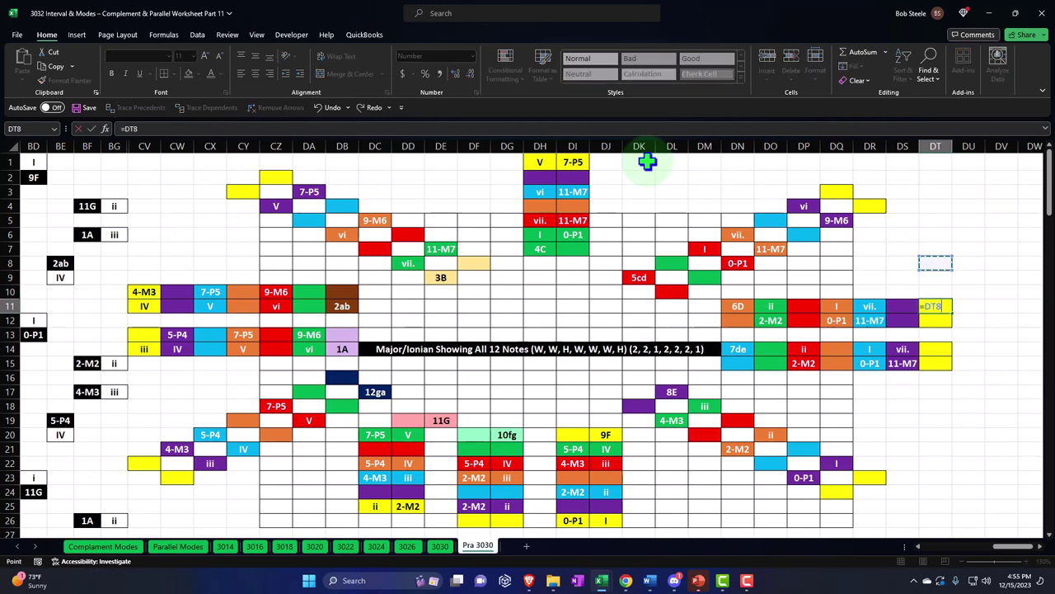
key("Left")
key("Left")
key("Return")
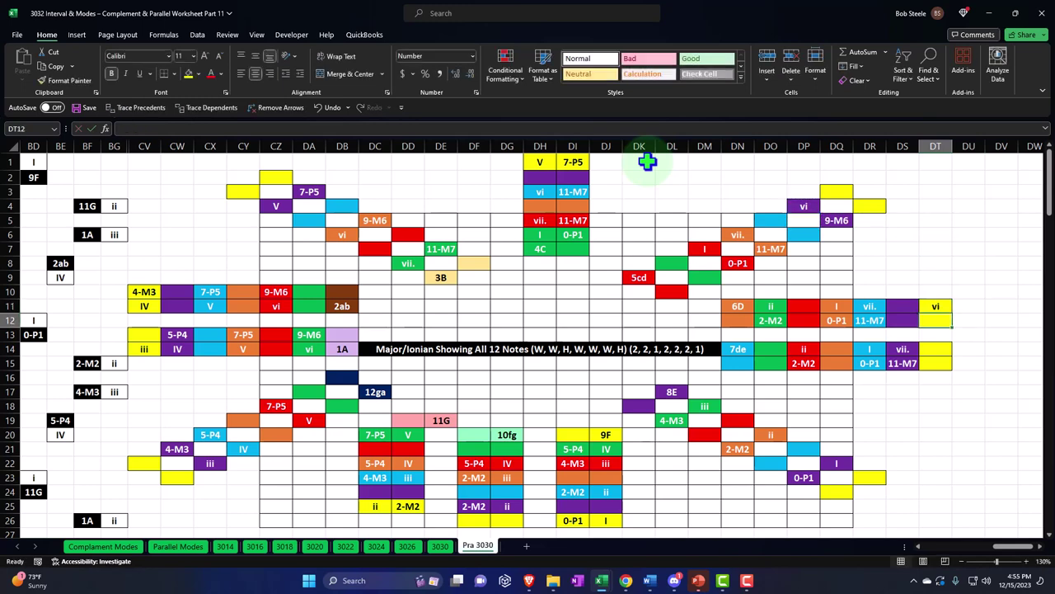
type("=")
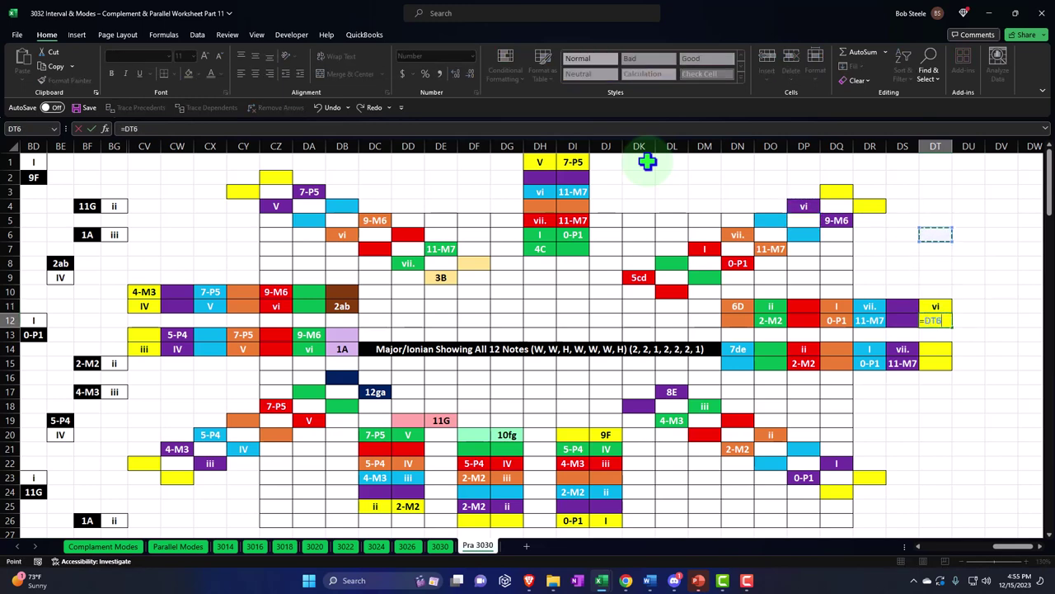
key("Return")
Step: Link DR23 and DQ24 to the labels so they show vii. and 11-M7
key("Down")
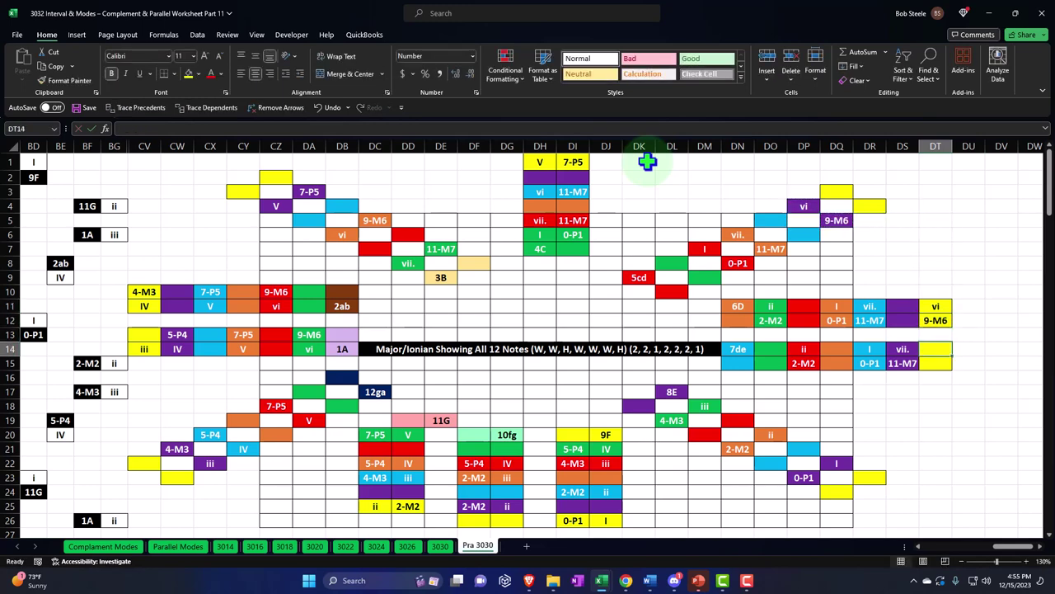
key("Down")
key("Down")
key("Down")
key("Down")
key("Down")
key("Down")
key("Down")
key("Down")
key("Down")
key("Down")
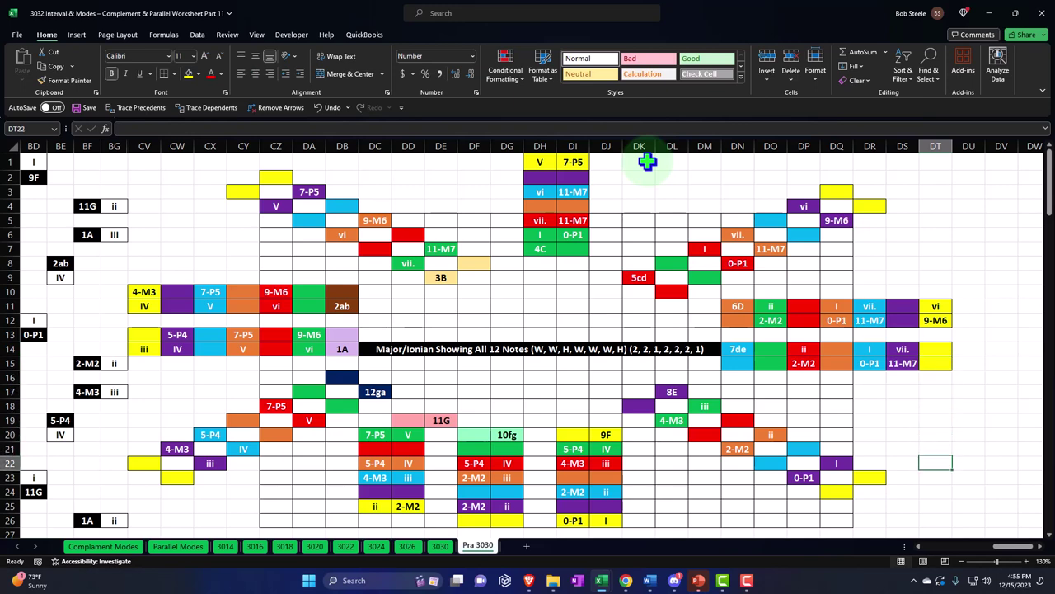
key("Left")
key("Left")
key("Left")
key("Up")
key("Right")
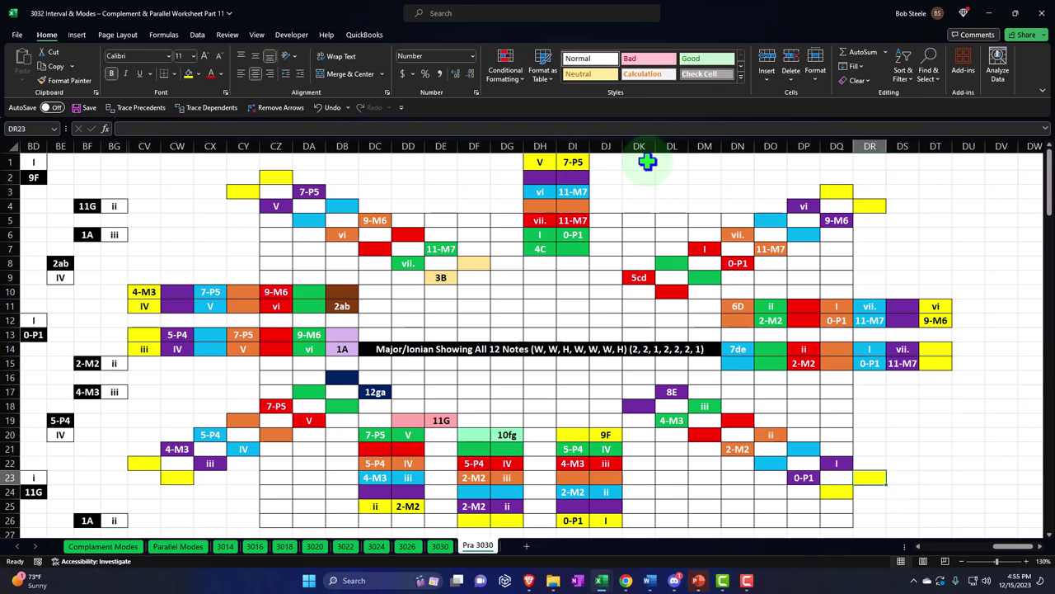
type("=")
key("Up")
key("Up")
key("Up")
key("Up")
key("Up")
key("Up")
key("Right")
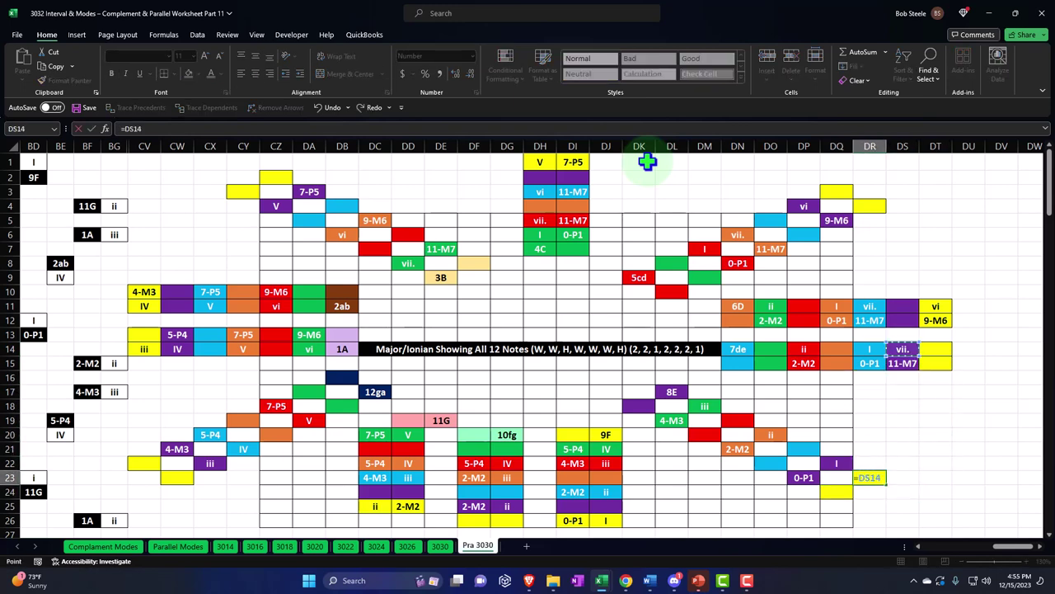
key("Return")
key("Left")
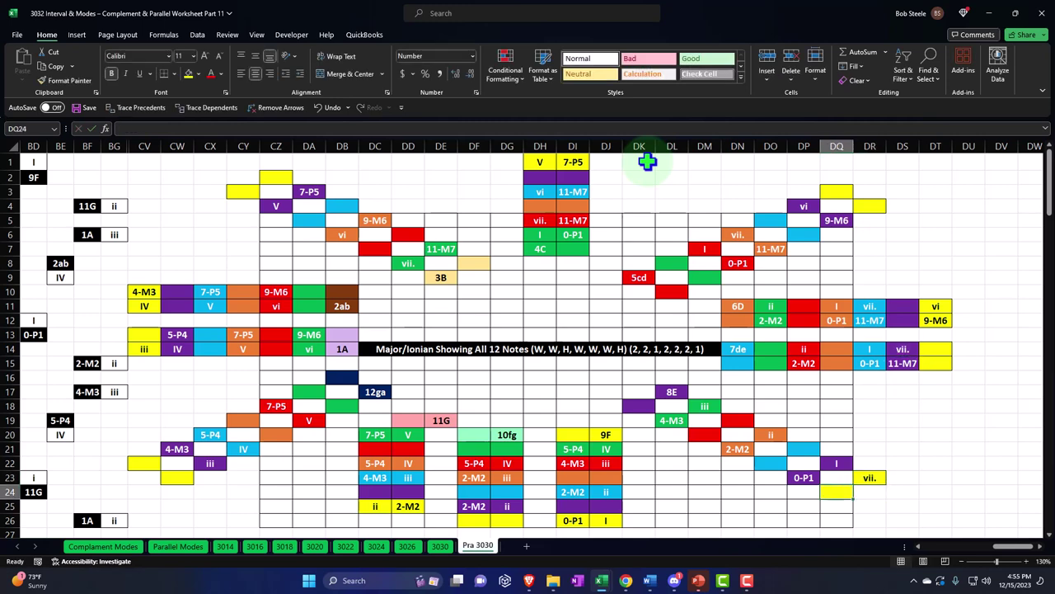
type("=")
key("Up")
key("Up")
key("Up")
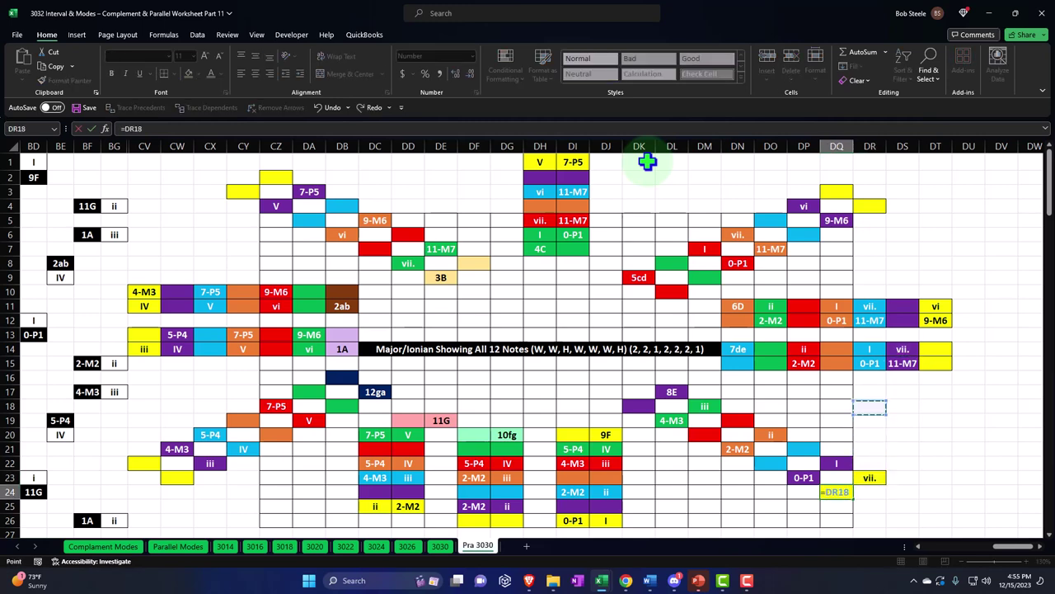
key("Return")
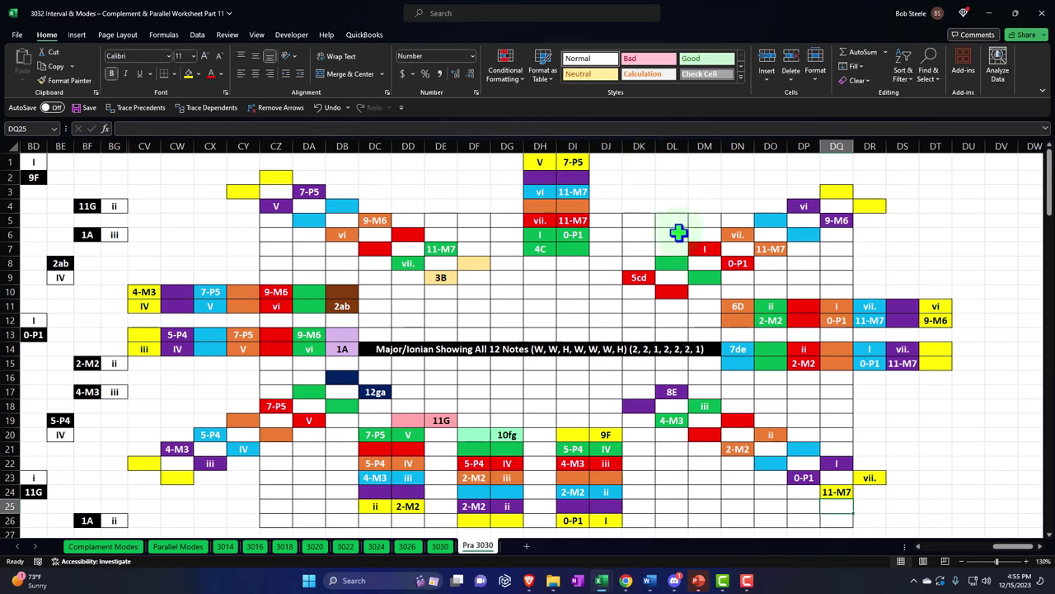
Step: Unhide the hidden columns between BG and CV
scroll(561, 276, "down", 1)
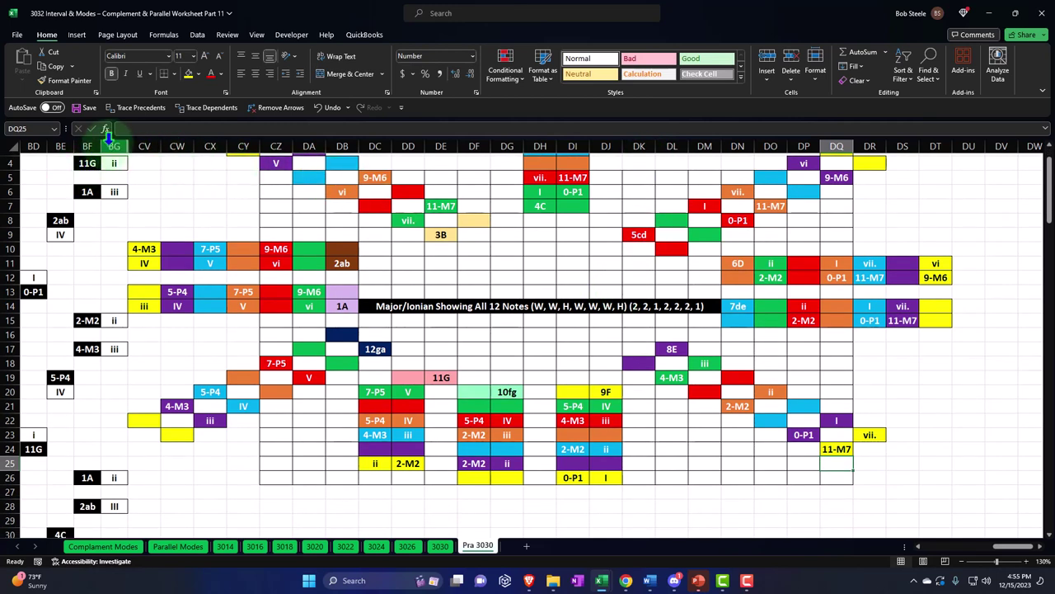
scroll(107, 140, "up", 1)
left_click_drag(113, 146, 142, 146)
right_click(141, 189)
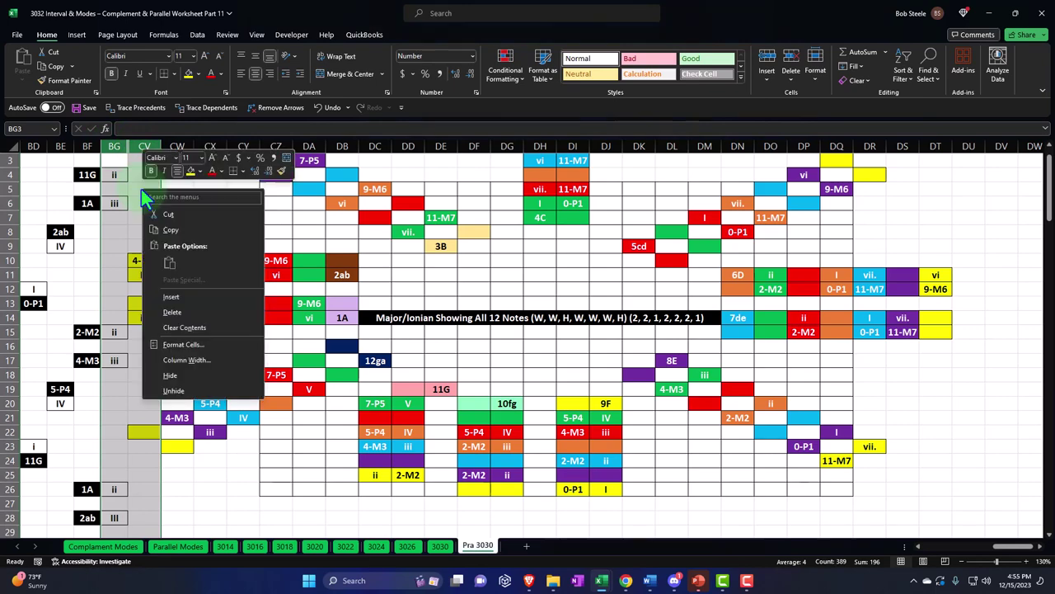
left_click(198, 401)
left_click(606, 331)
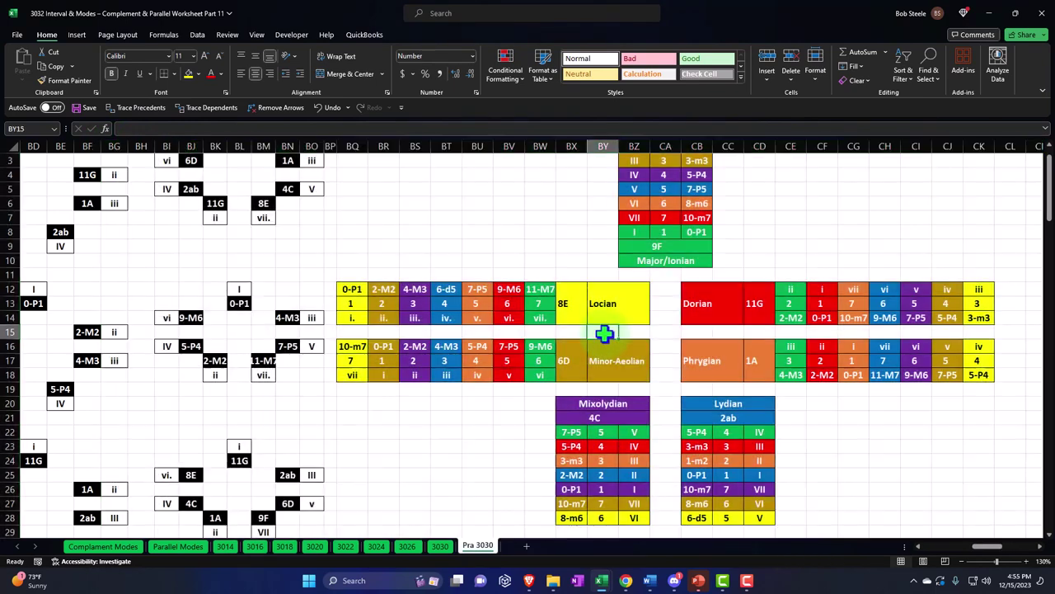
left_click(964, 465)
Step: Move the diagram range CV1:DT26 down six rows to CV7:DT32
key("Right")
key("Right")
key("Right")
key("Right")
key("Right")
key("Right")
key("Right")
key("Right")
key("Right")
key("Right")
key("Right")
key("Right")
key("Right")
key("Right")
key("Right")
key("Right")
key("Right")
key("Right")
key("Right")
key("Right")
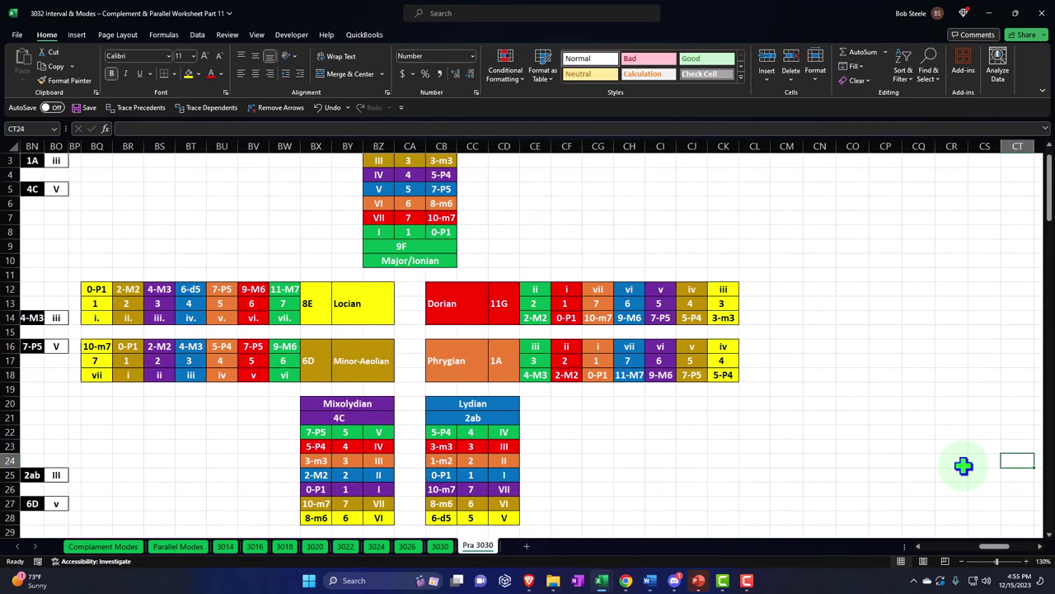
key("Right")
key("Right")
key("Right")
key("Right")
key("Right")
key("Right")
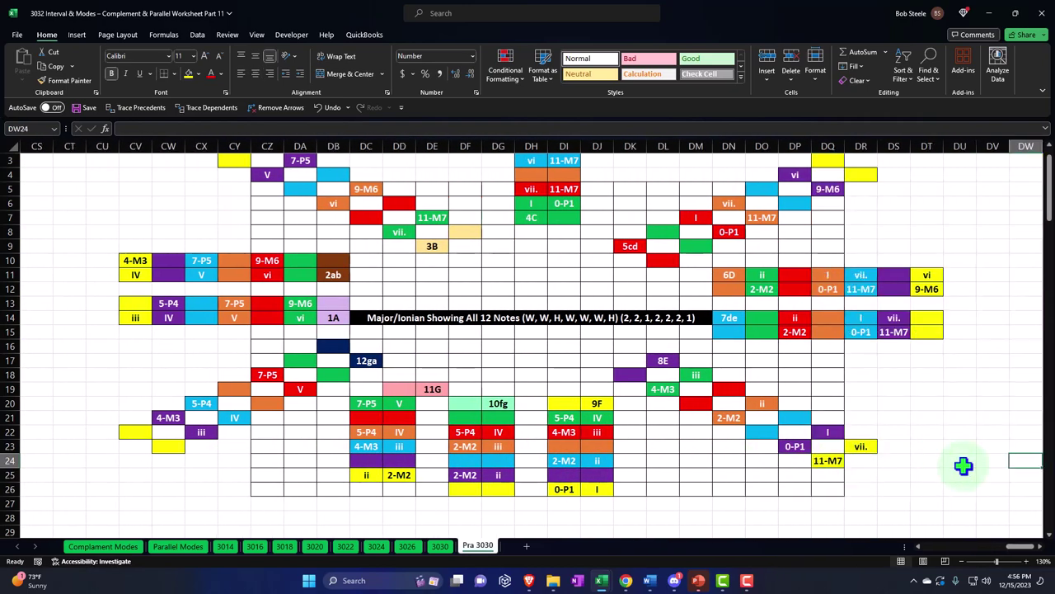
scroll(318, 358, "up", 1)
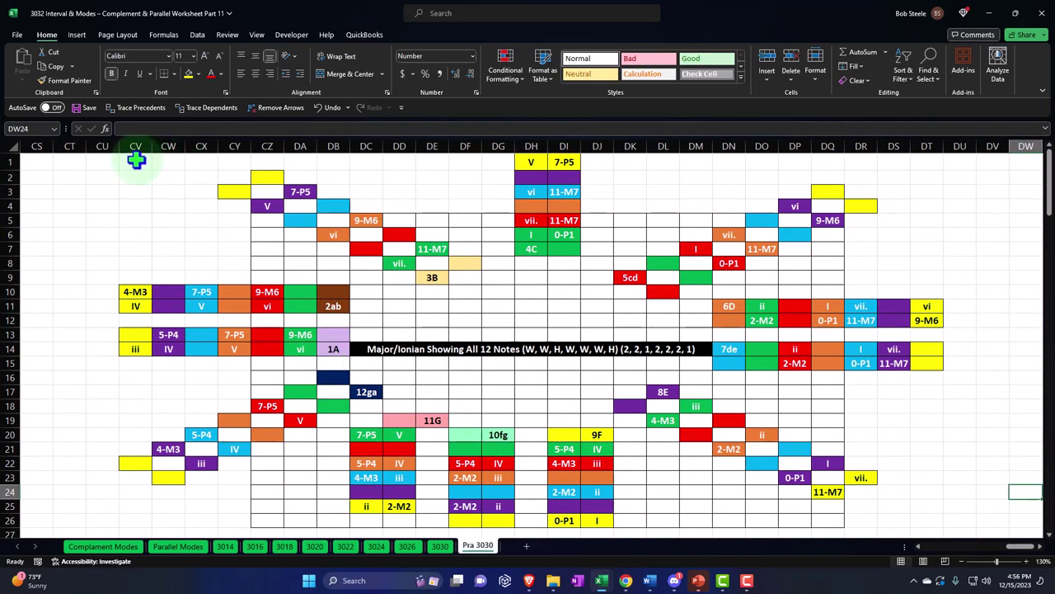
left_click_drag(137, 157, 919, 513)
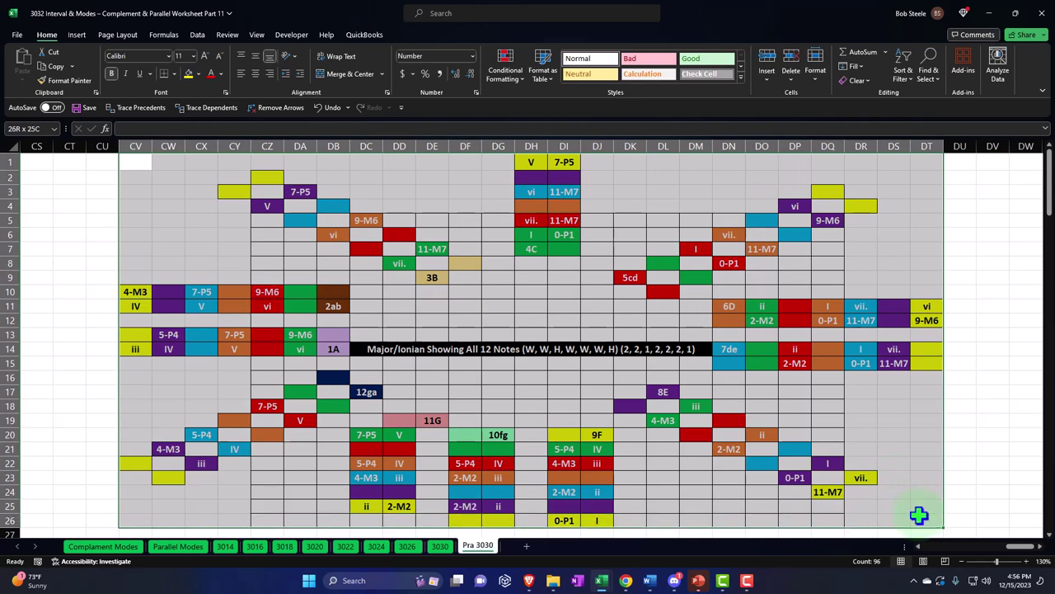
scroll(700, 416, "down", 3)
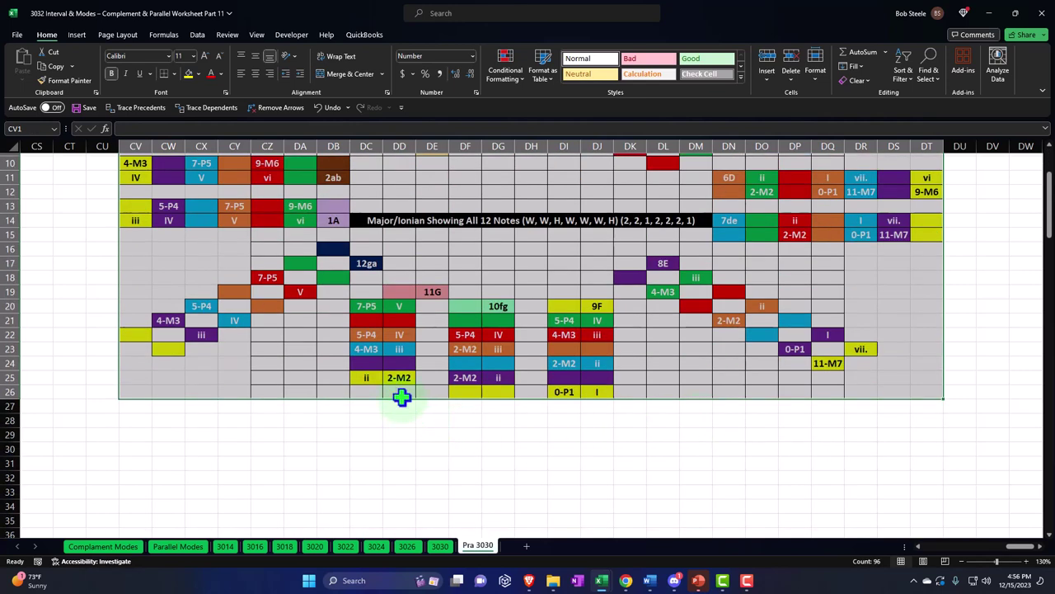
left_click_drag(403, 404, 405, 489)
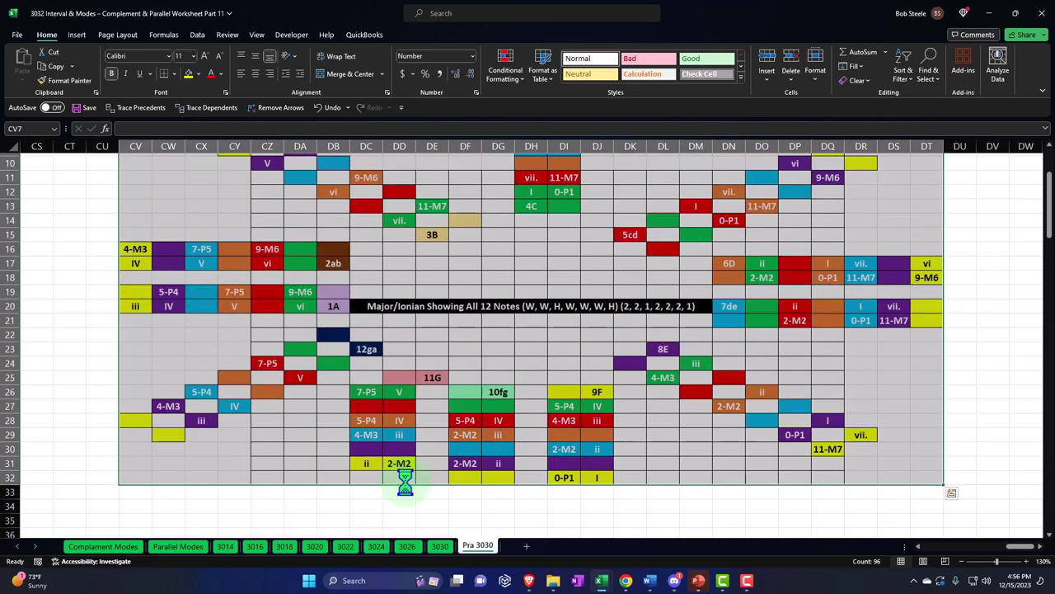
left_click(445, 424)
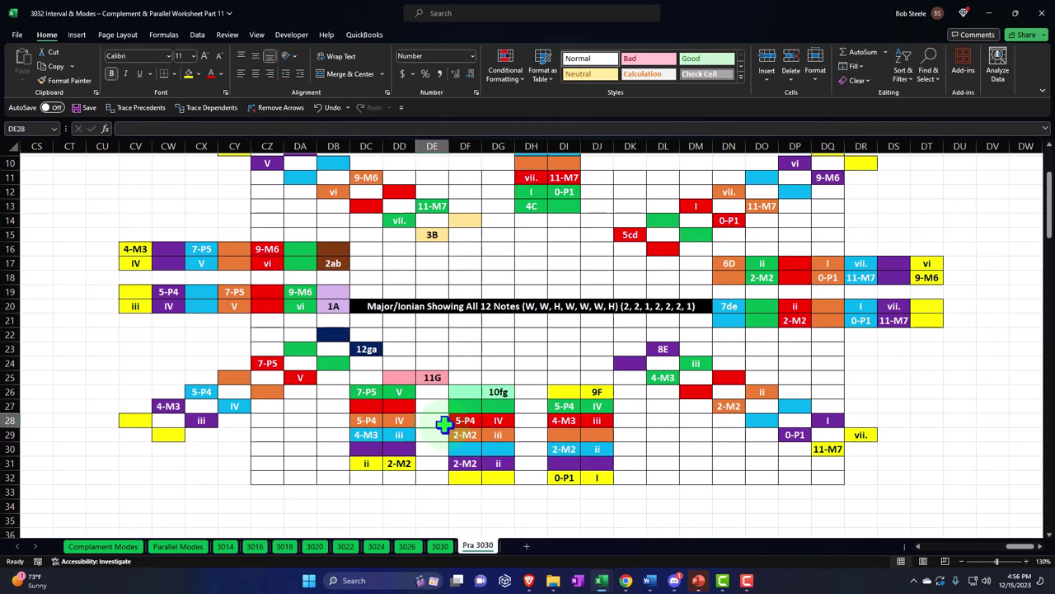
Step: Format-paint light-green fill onto DF33:DG33, DC32:DD32, CV30, CU29 and CU19:CU20
left_click(465, 392)
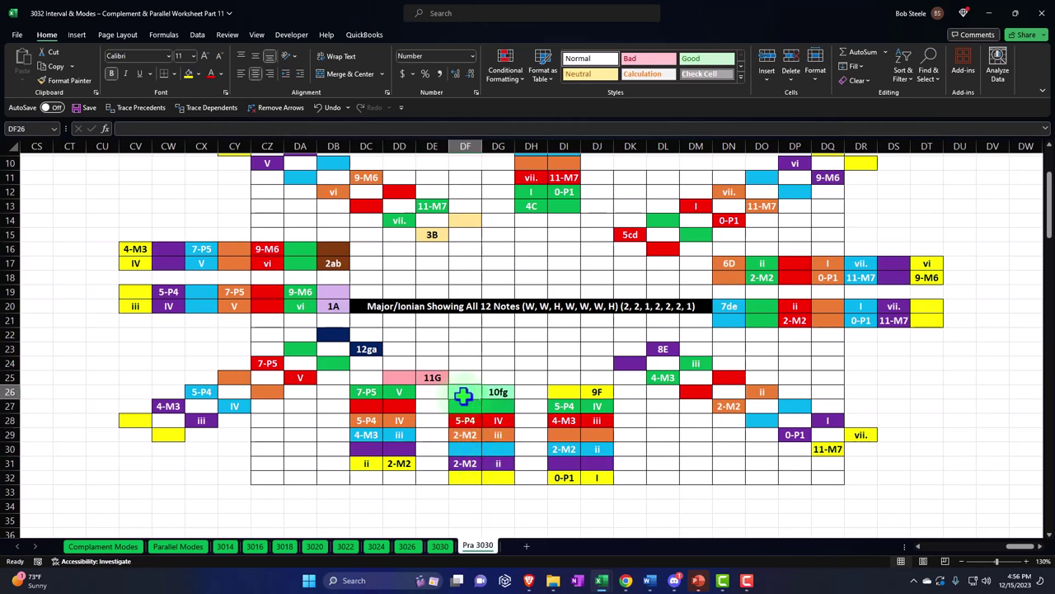
left_click(70, 81)
left_click_drag(464, 489, 495, 492)
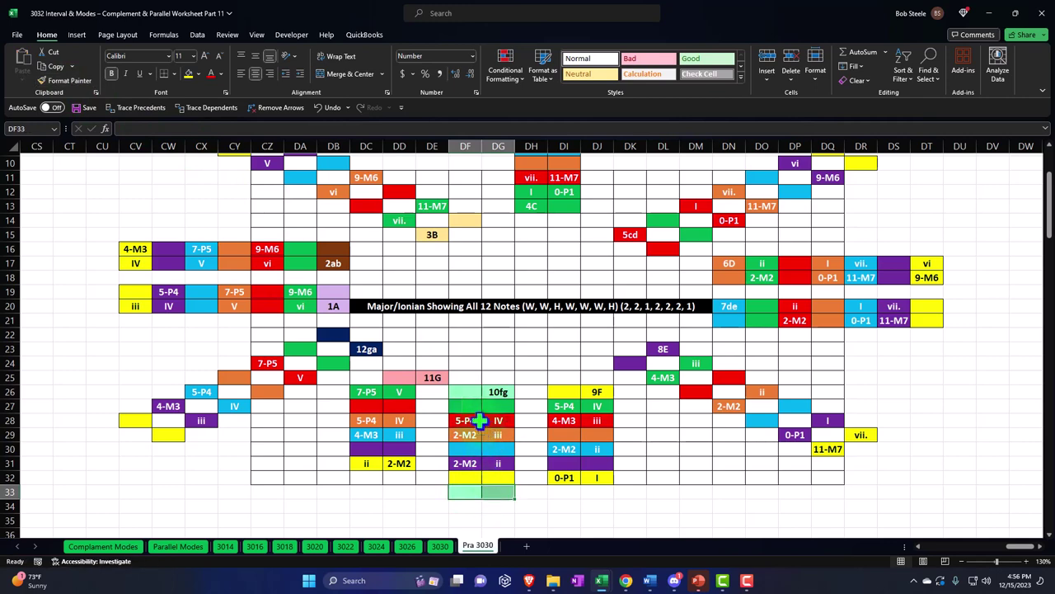
left_click(66, 80)
left_click_drag(365, 478, 399, 478)
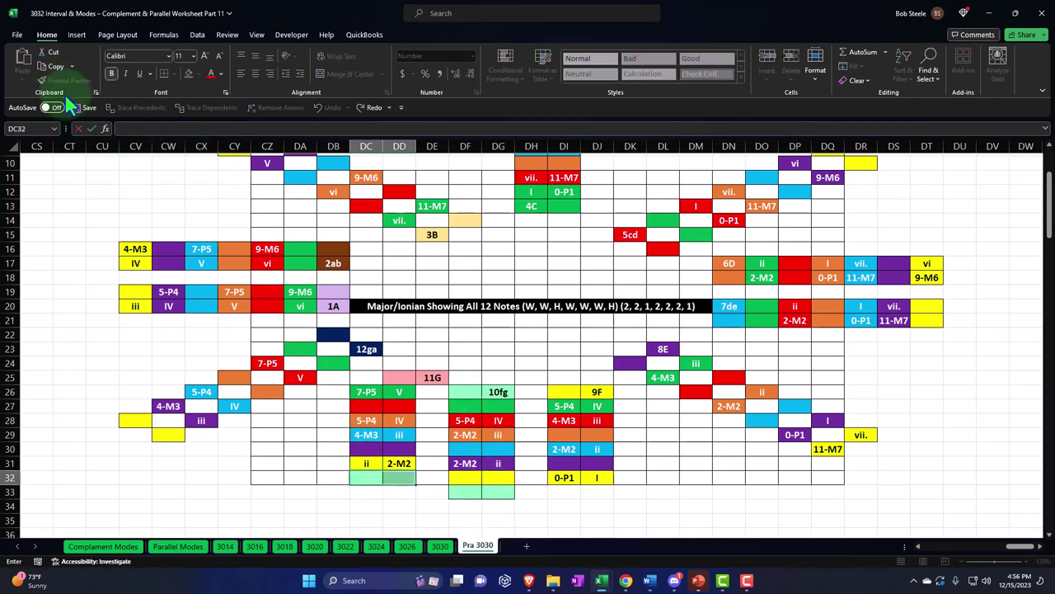
left_click(370, 478)
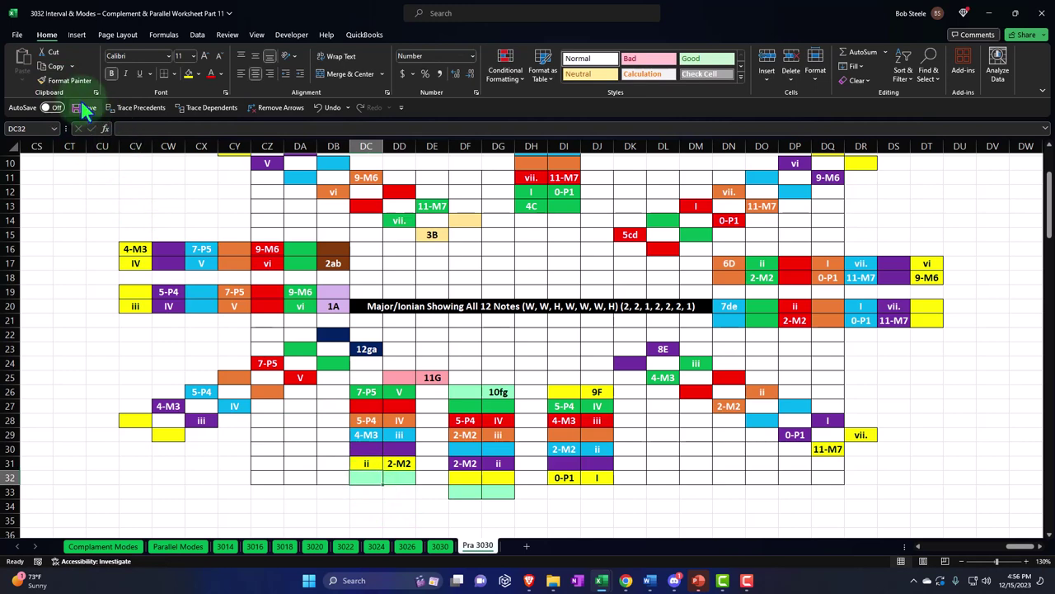
left_click(69, 80)
left_click(140, 447)
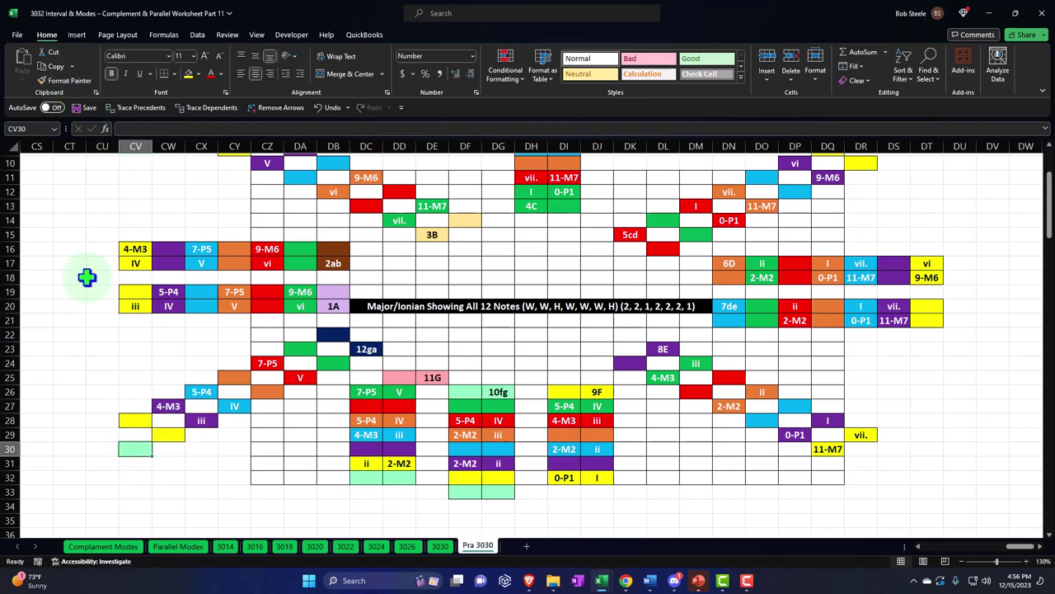
left_click(60, 82)
left_click(101, 435)
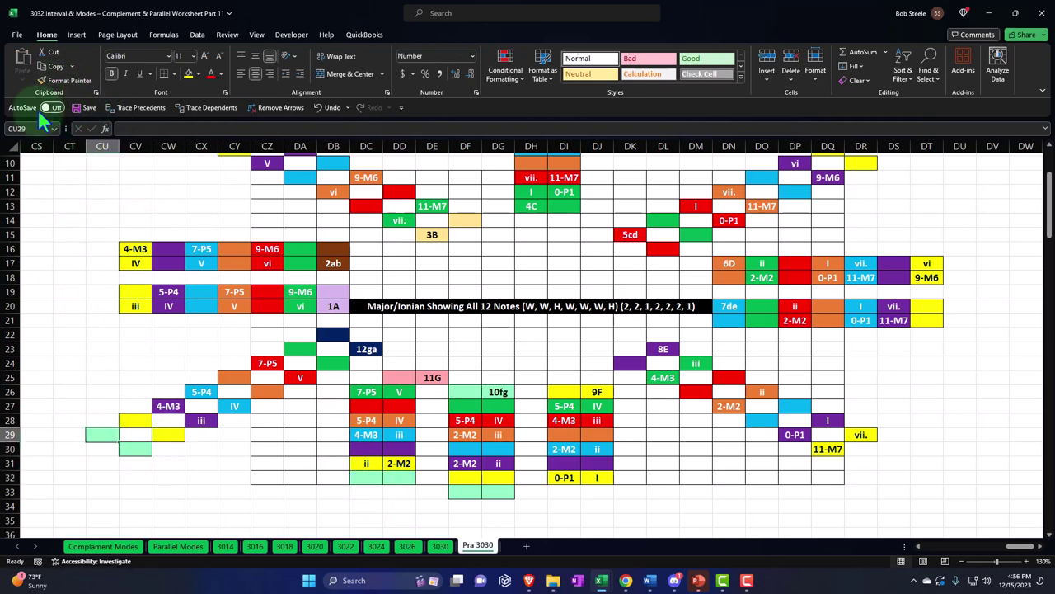
left_click(49, 87)
left_click_drag(99, 292, 99, 305)
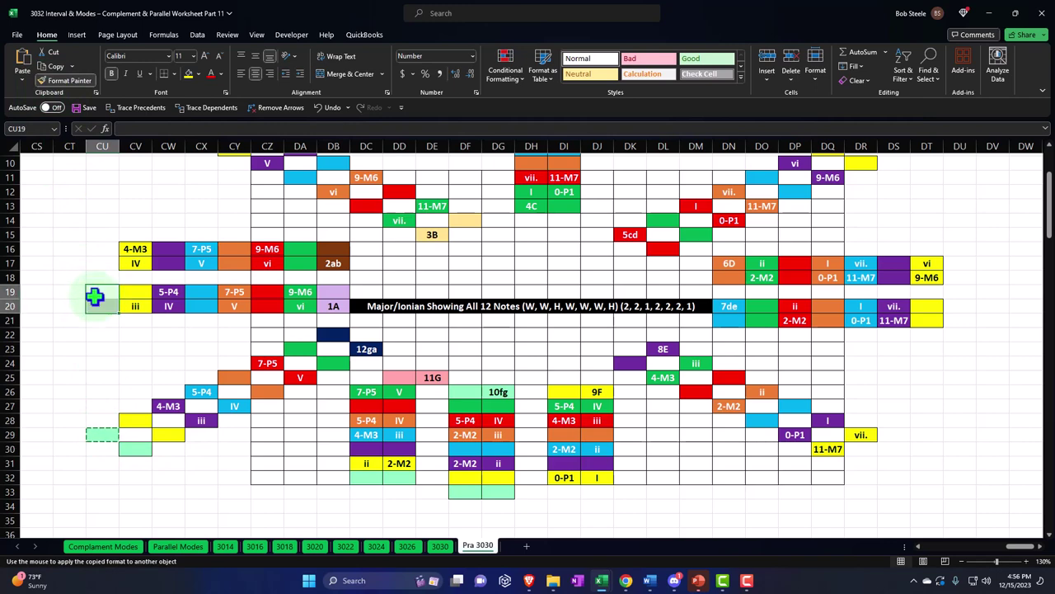
left_click(54, 86)
left_click_drag(95, 248, 96, 263)
Step: Paint light-green fill onto the top-edge cells CY7, CX8, DH6:DI6 and DR8:DS8
scroll(124, 363, "up", 3)
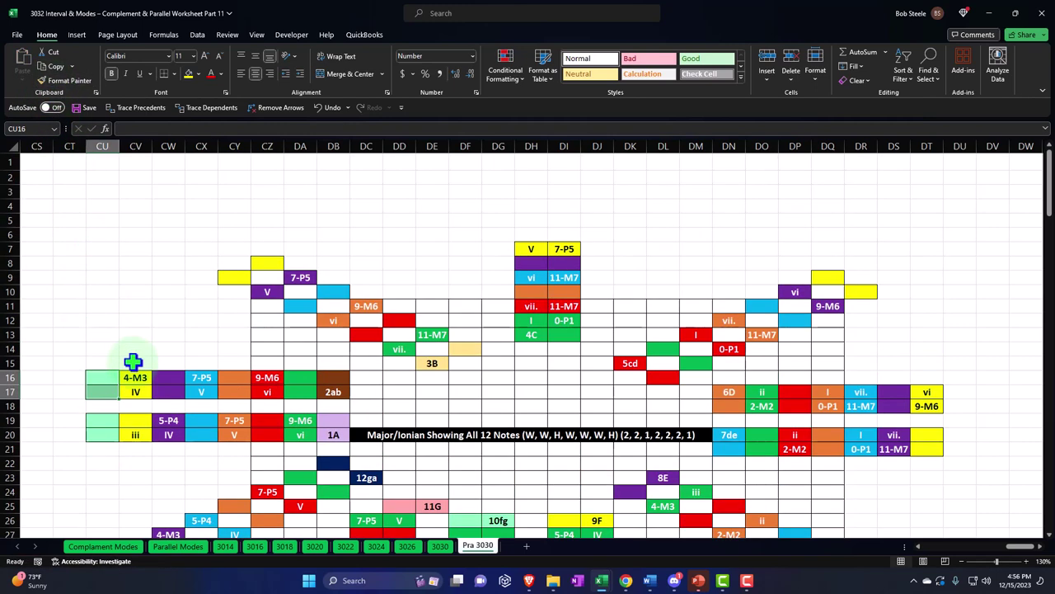
left_click(48, 83)
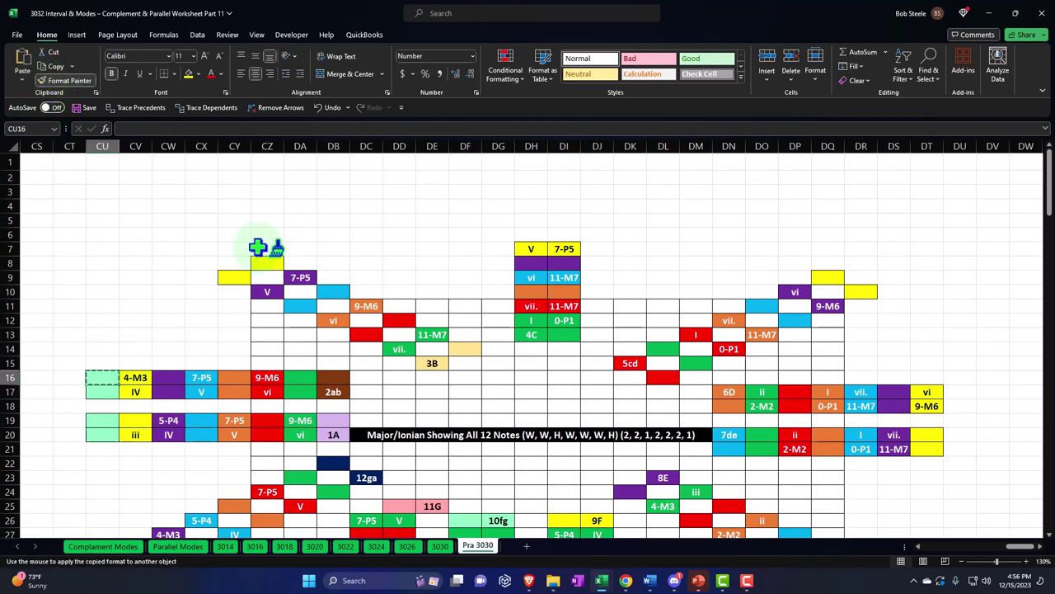
left_click(239, 248)
left_click(58, 86)
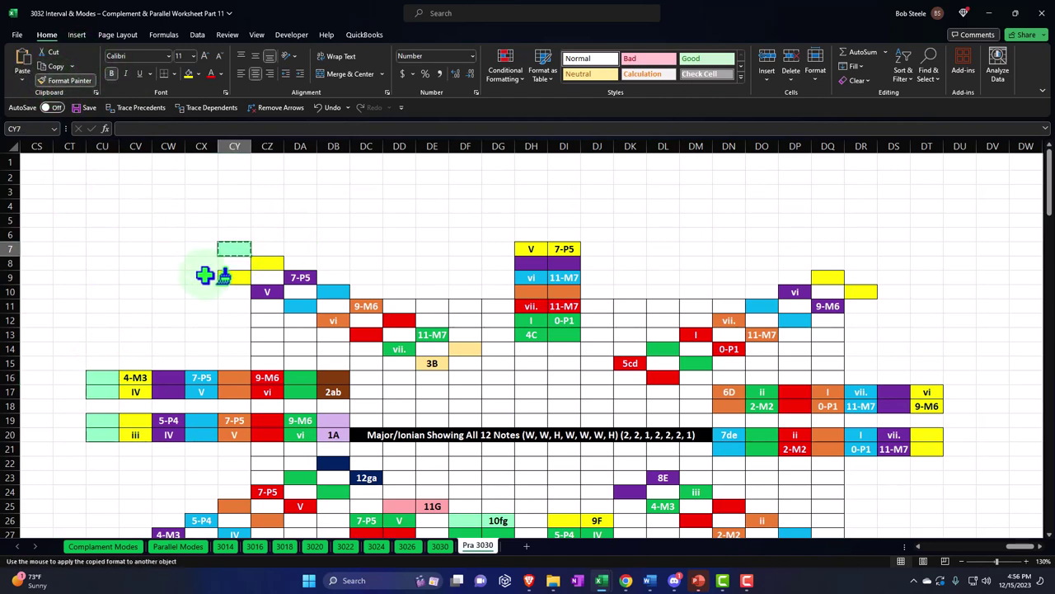
left_click(201, 262)
left_click(86, 83)
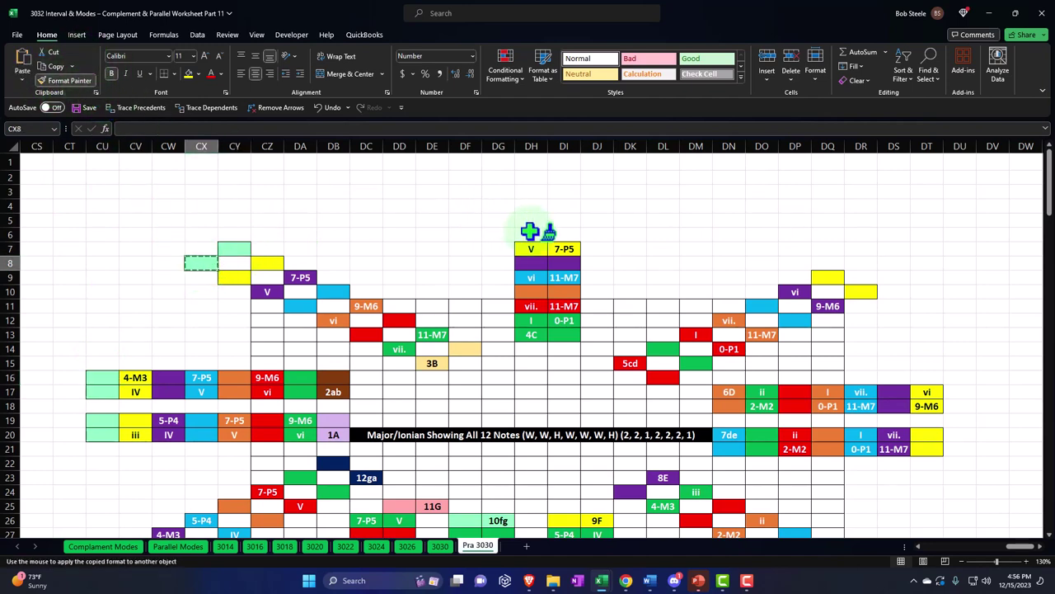
left_click_drag(531, 234, 562, 235)
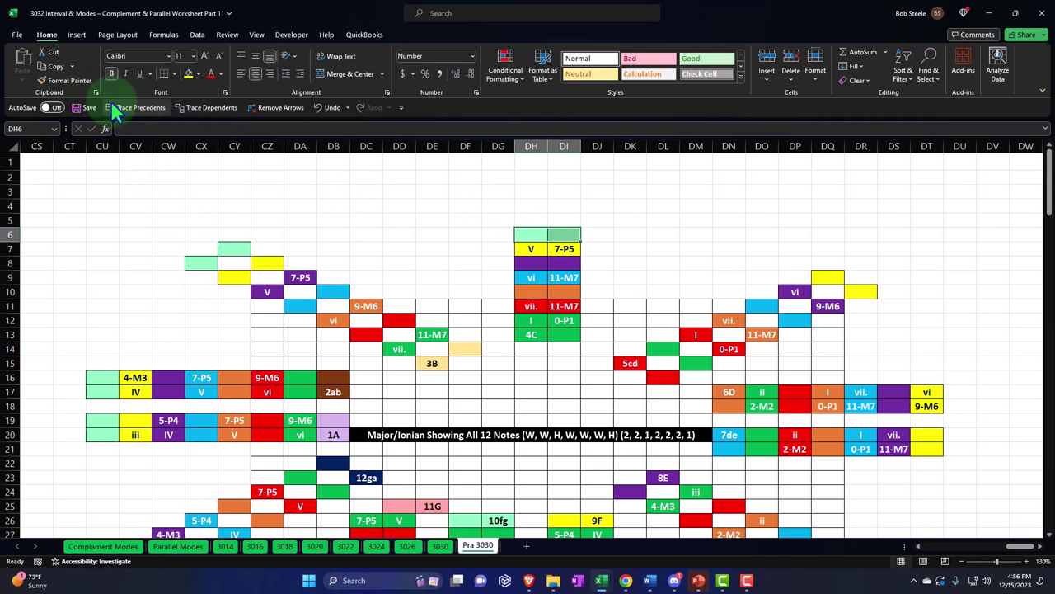
left_click(57, 80)
mouse_move(849, 262)
left_mouse_down()
mouse_move(903, 263)
mouse_move(927, 292)
left_mouse_up()
left_click(66, 80)
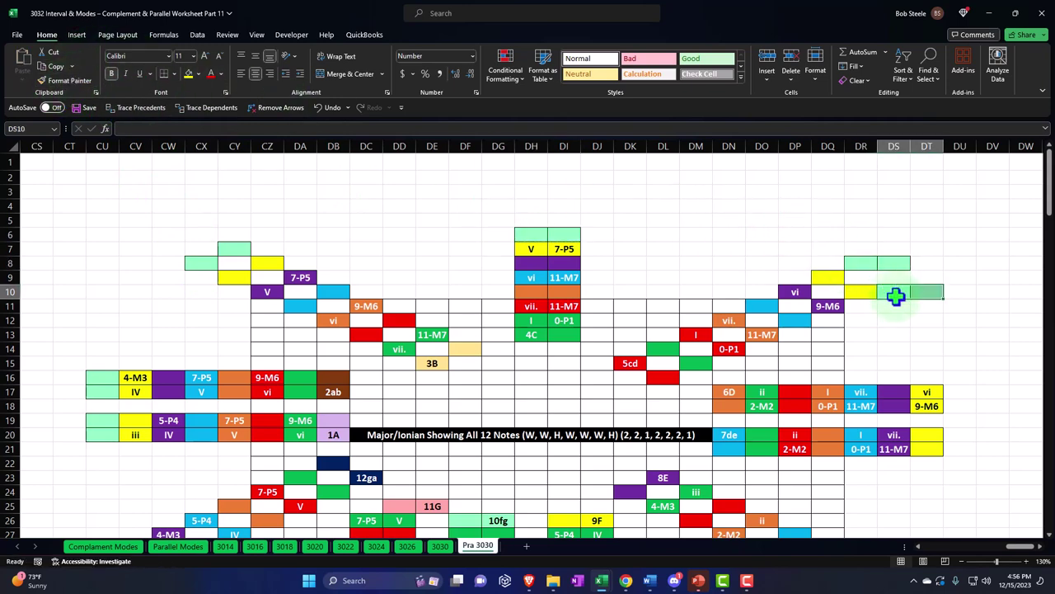
Step: Remove the stray green fill from DS8 and DT10 using DT7's plain formatting
left_click(923, 249)
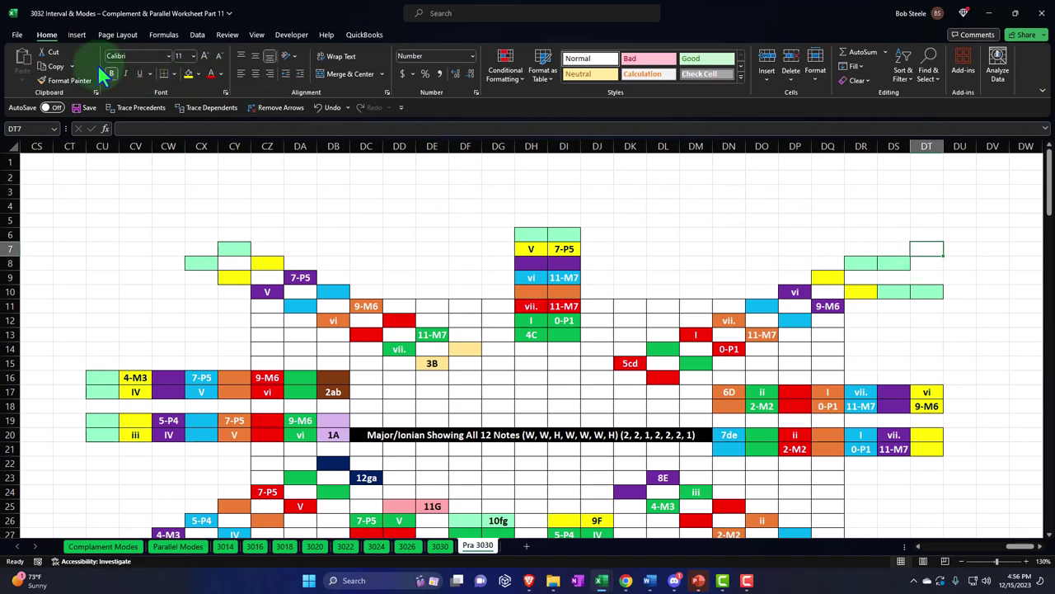
left_click(64, 80)
left_click(893, 262)
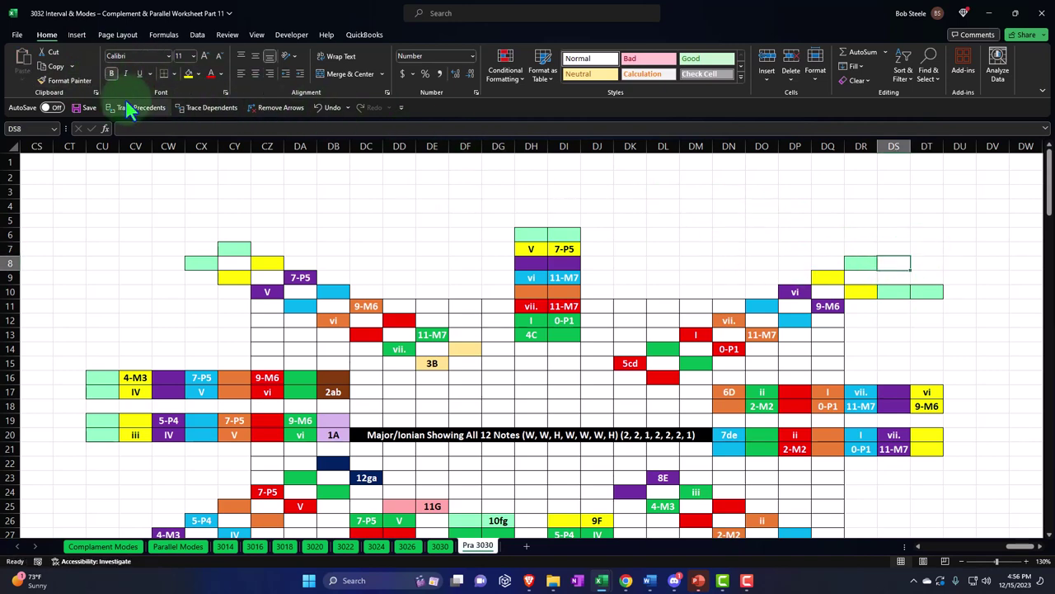
left_click(66, 80)
left_click(930, 293)
Step: Paint light-green fill onto DU17:DU18, DS30, DR31 and DI33:DJ33, then copy DD25's pink formatting
scroll(937, 303, "down", 1)
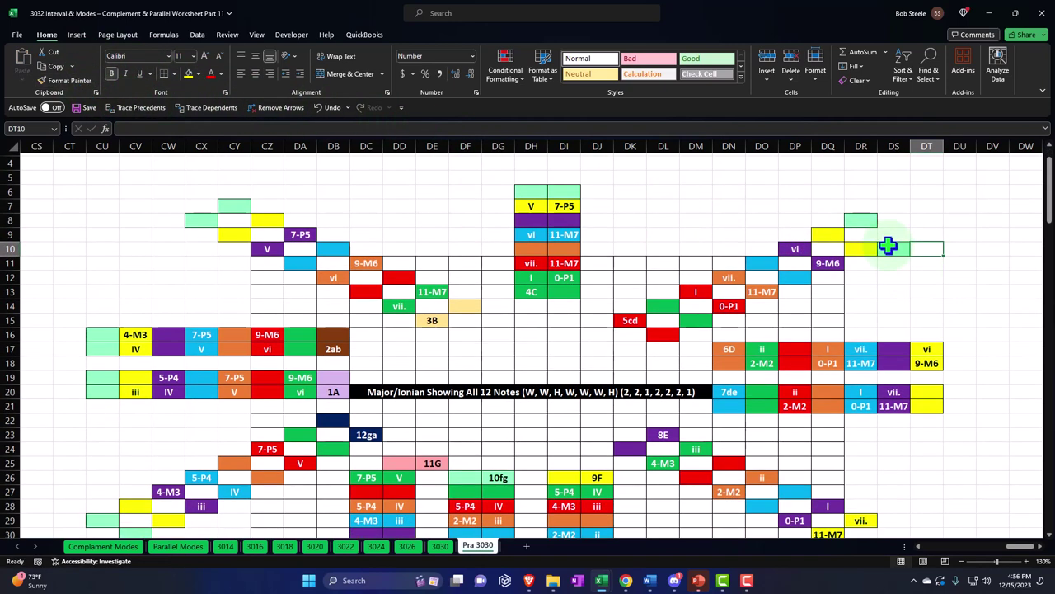
left_click(889, 248)
left_click(66, 80)
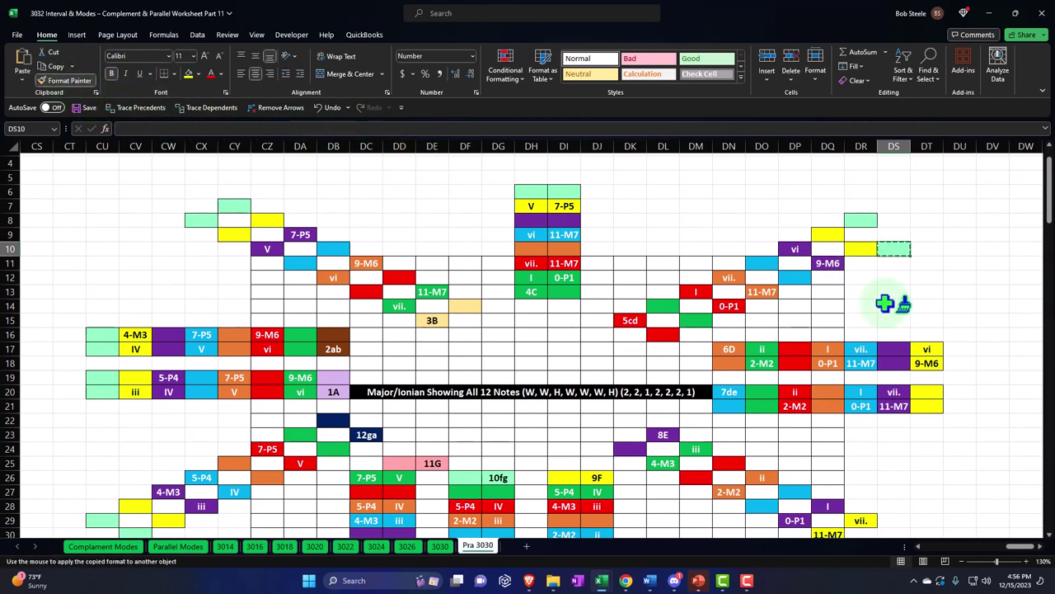
left_click_drag(960, 349, 960, 363)
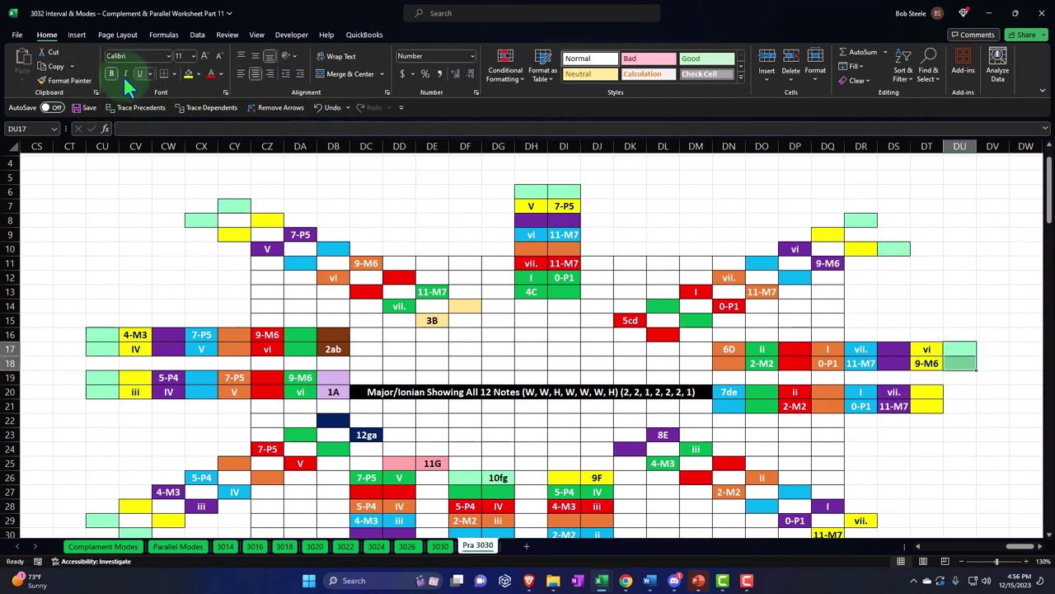
left_click(66, 80)
scroll(718, 288, "down", 1)
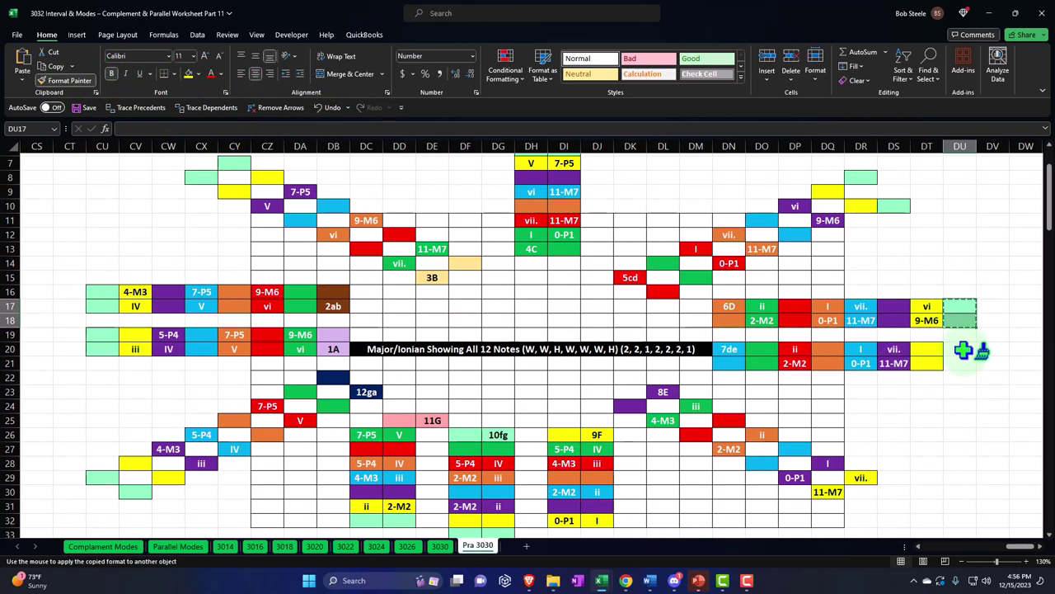
left_click_drag(960, 328, 957, 342)
scroll(957, 354, "down", 1)
left_click(960, 305)
left_click(79, 78)
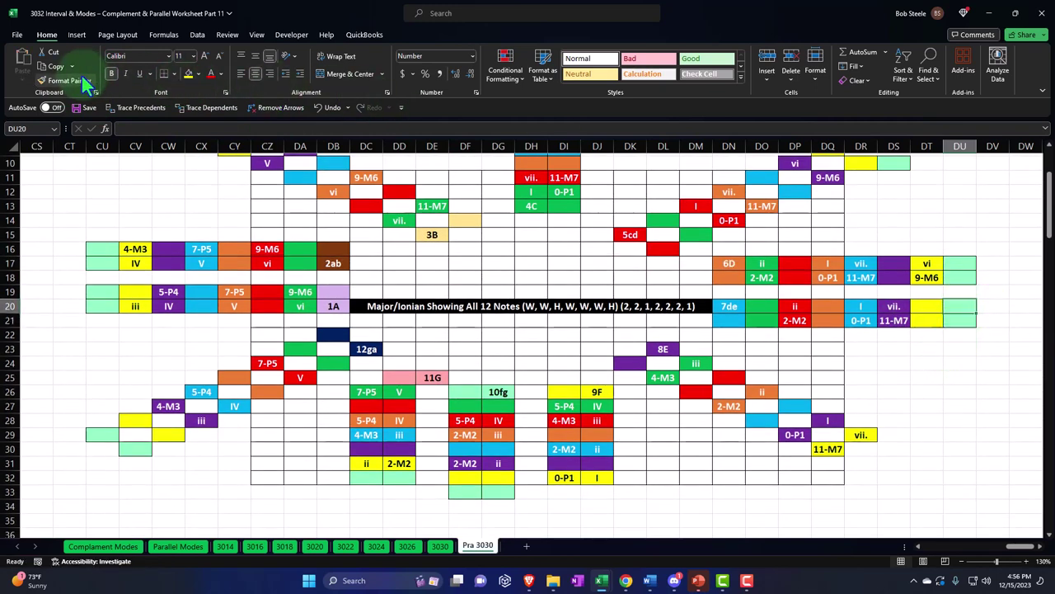
left_click(894, 449)
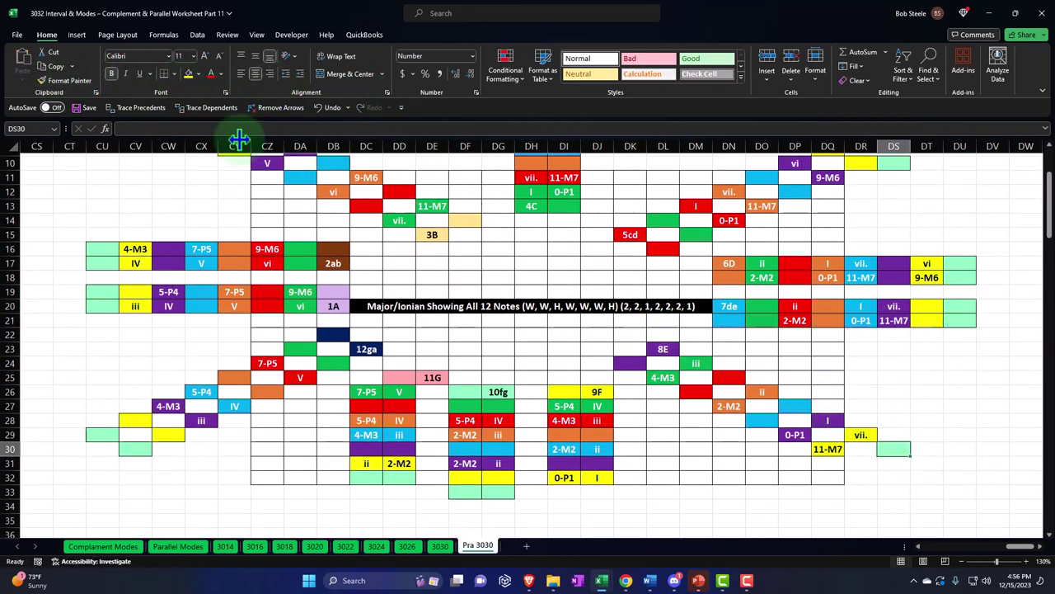
left_click(79, 79)
left_click(861, 463)
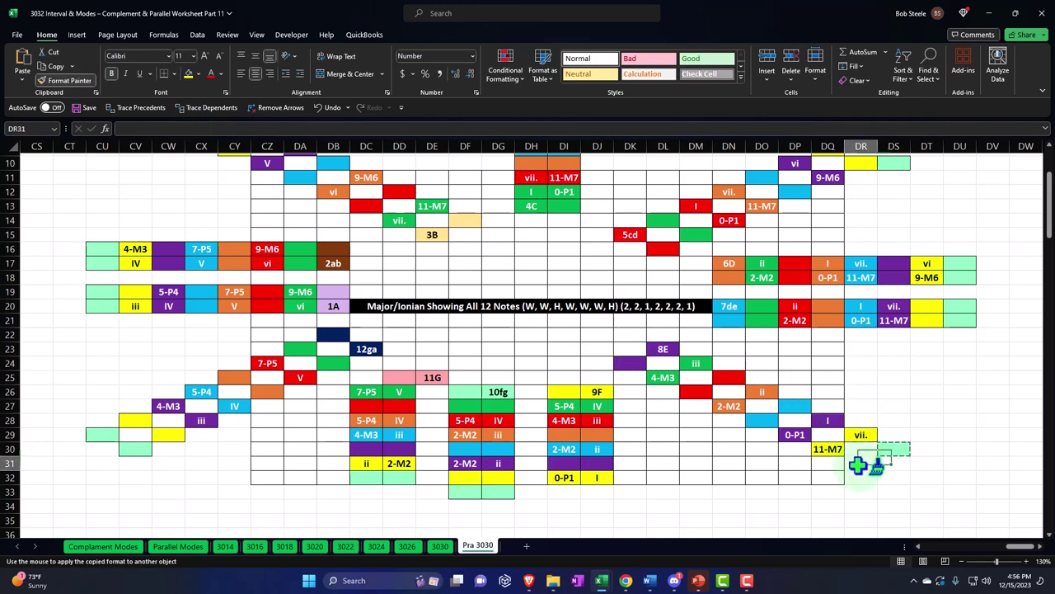
left_click(71, 80)
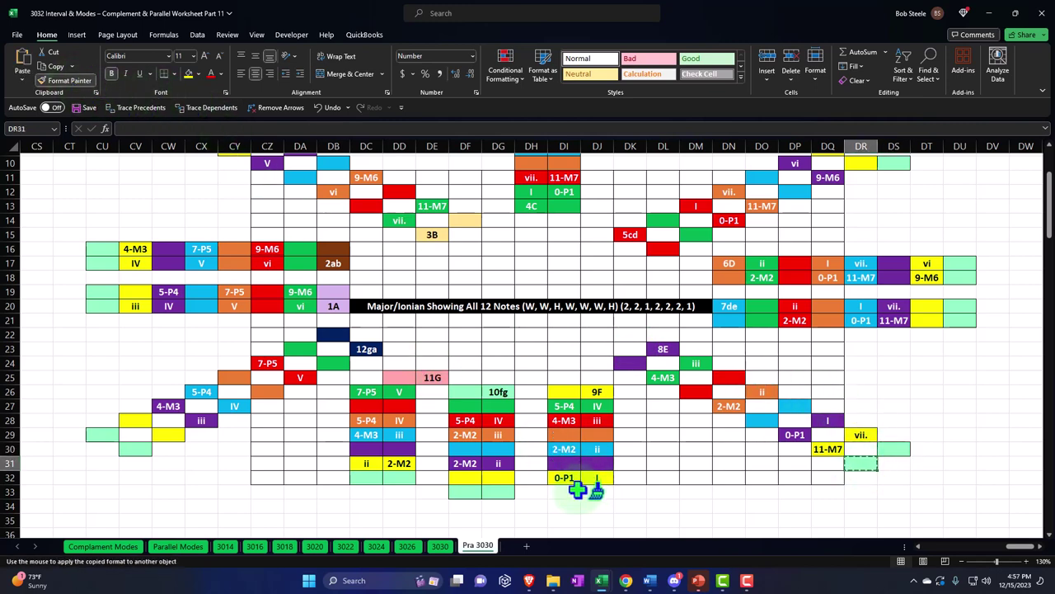
left_click_drag(576, 491, 594, 492)
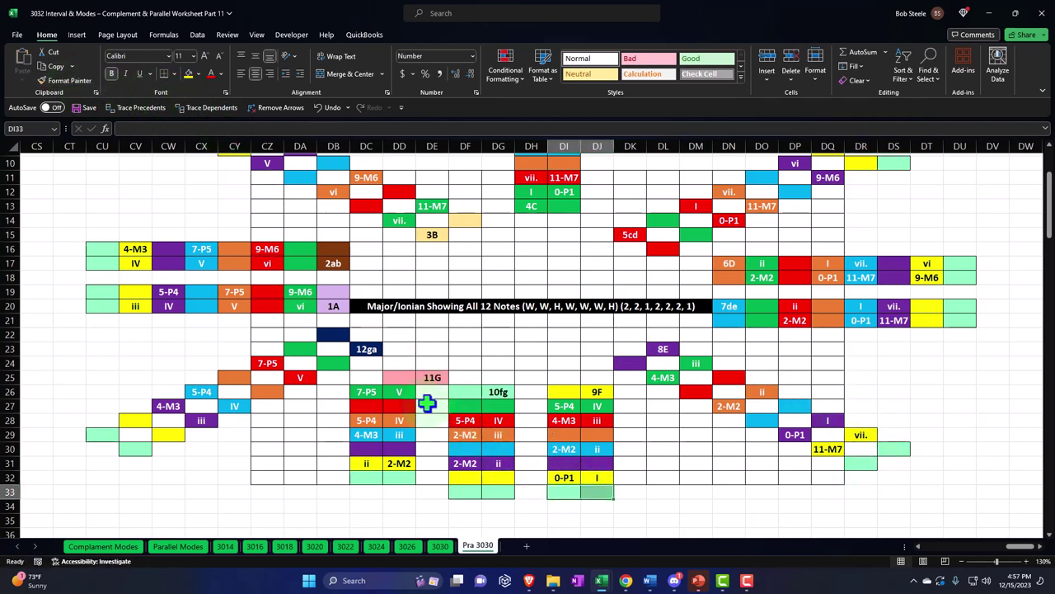
left_click(407, 381)
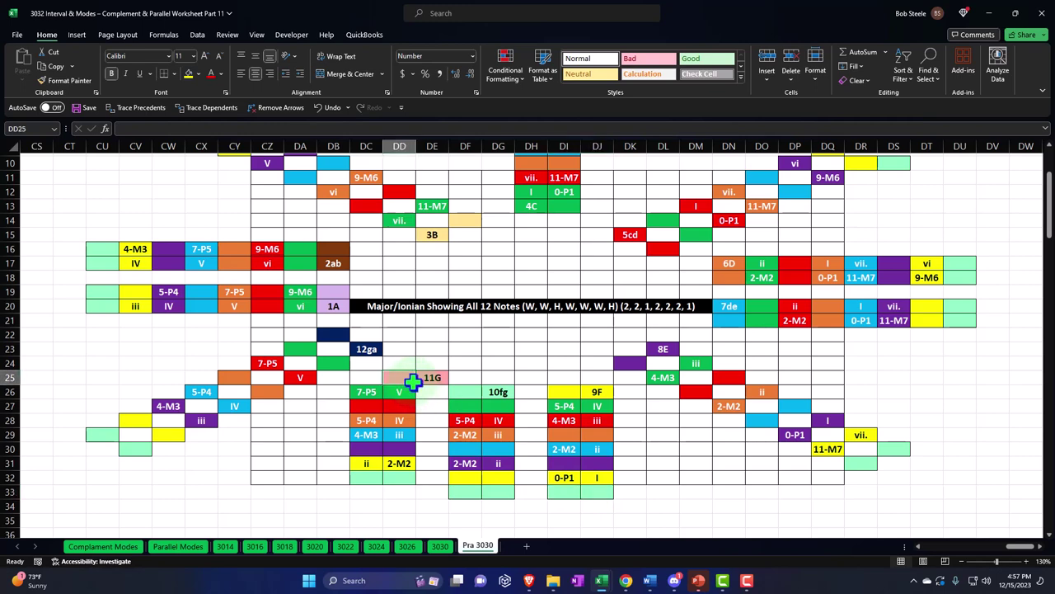
left_click(57, 80)
Step: Paint pink fill onto DC33:DD33, CT30, CU31, CT19:CT20 and CT16 along the diagram's left side
left_click_drag(362, 489, 382, 491)
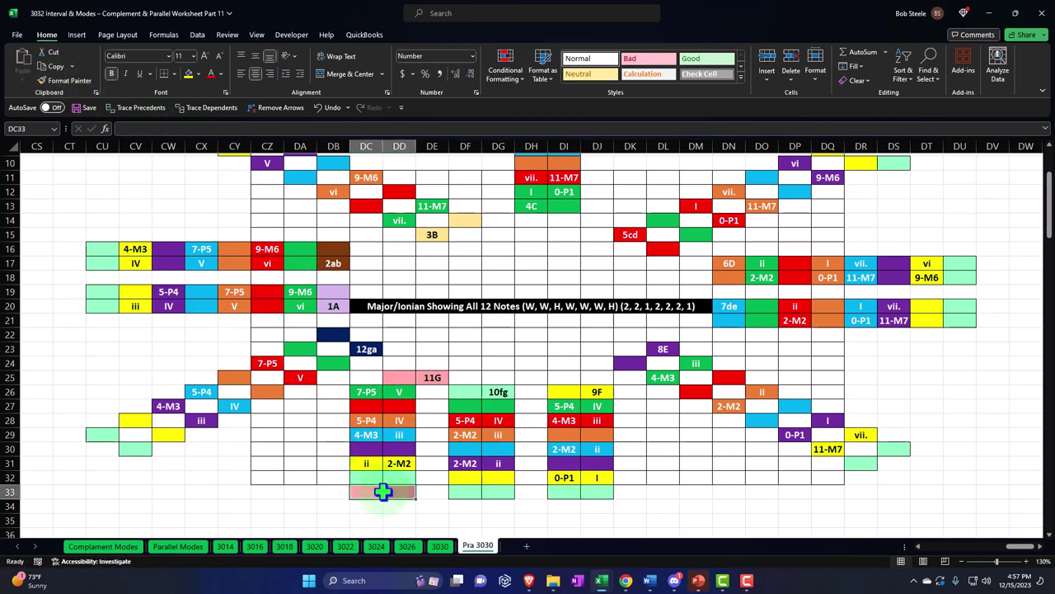
left_click(62, 81)
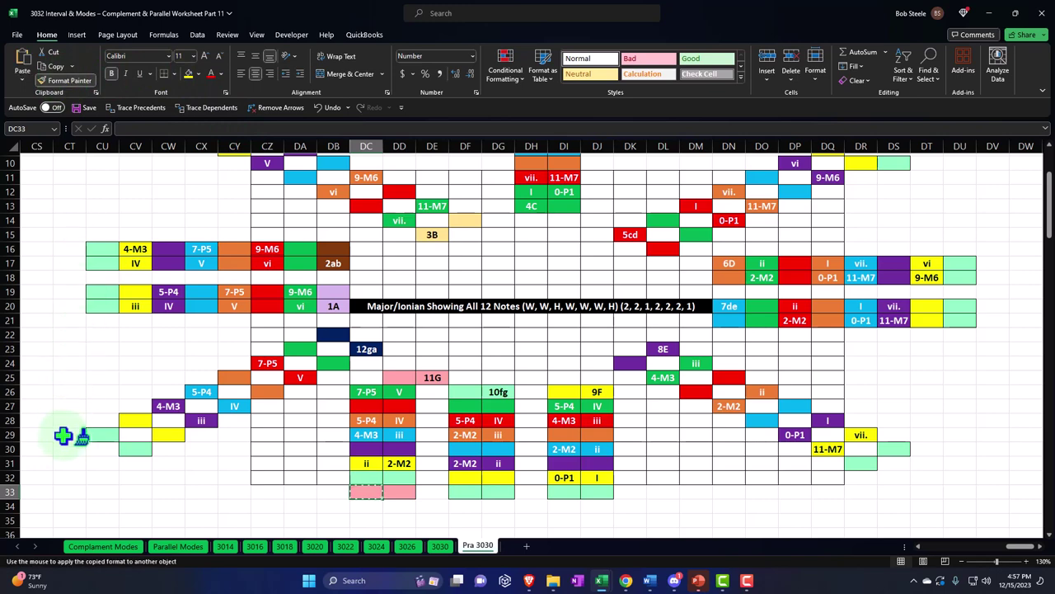
left_click(69, 448)
left_click(61, 81)
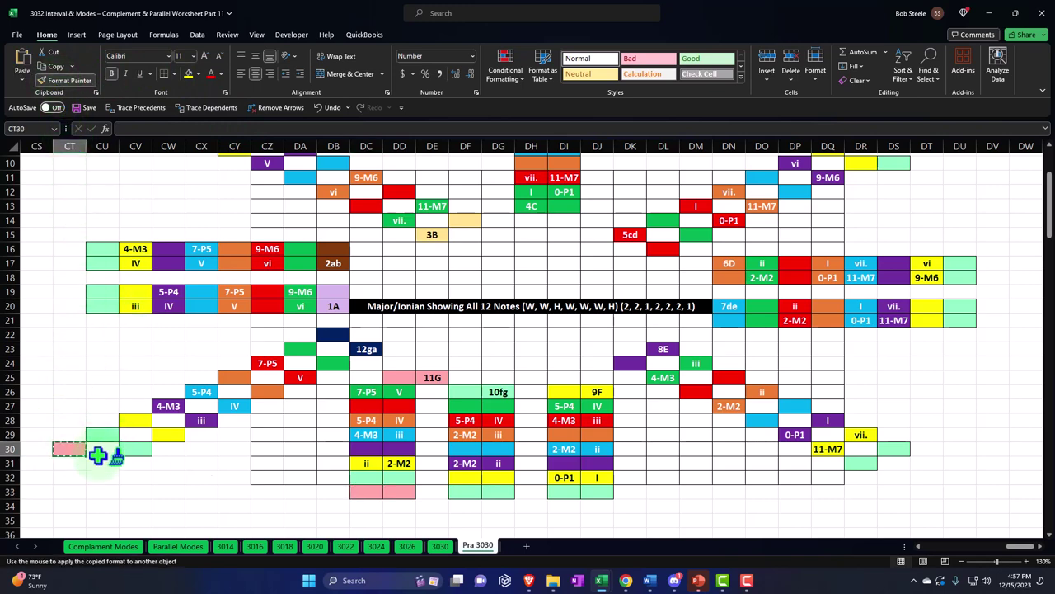
left_click(101, 461)
left_click(73, 83)
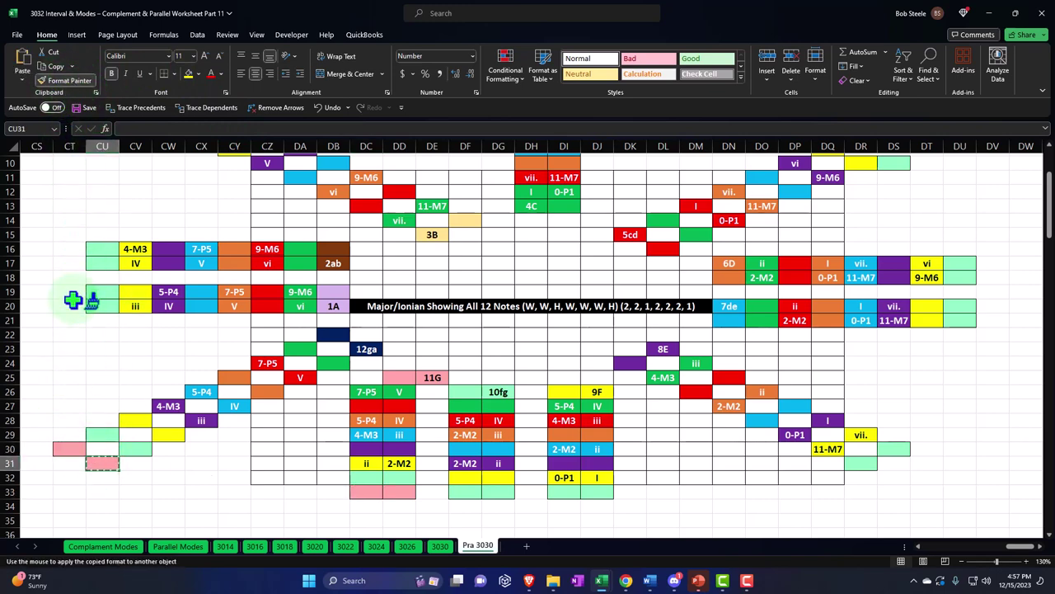
left_click_drag(69, 292, 69, 306)
left_click(65, 82)
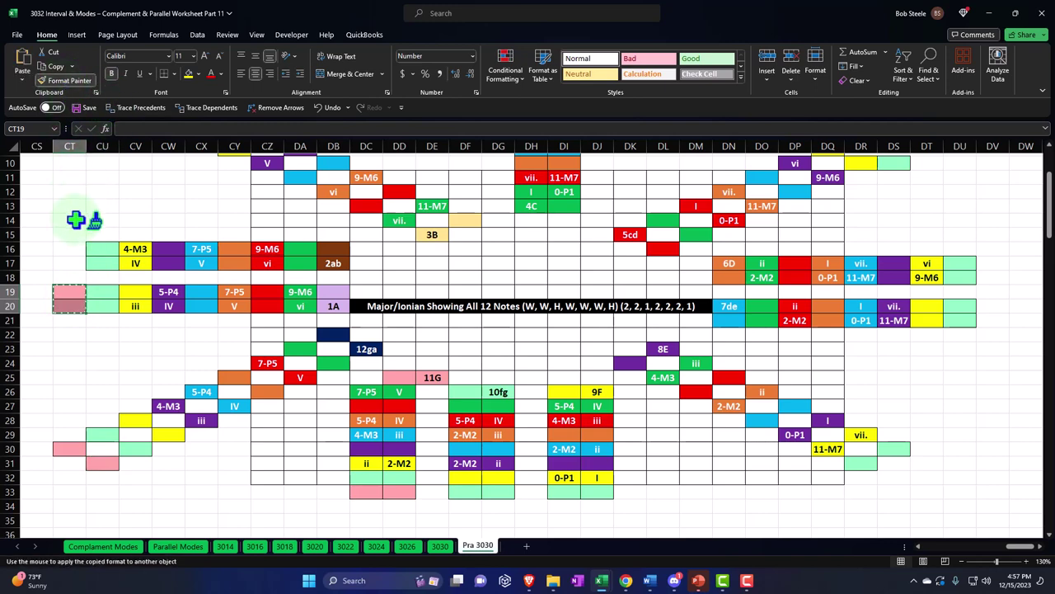
left_click_drag(75, 253, 78, 262)
scroll(93, 271, "up", 2)
left_click(70, 338)
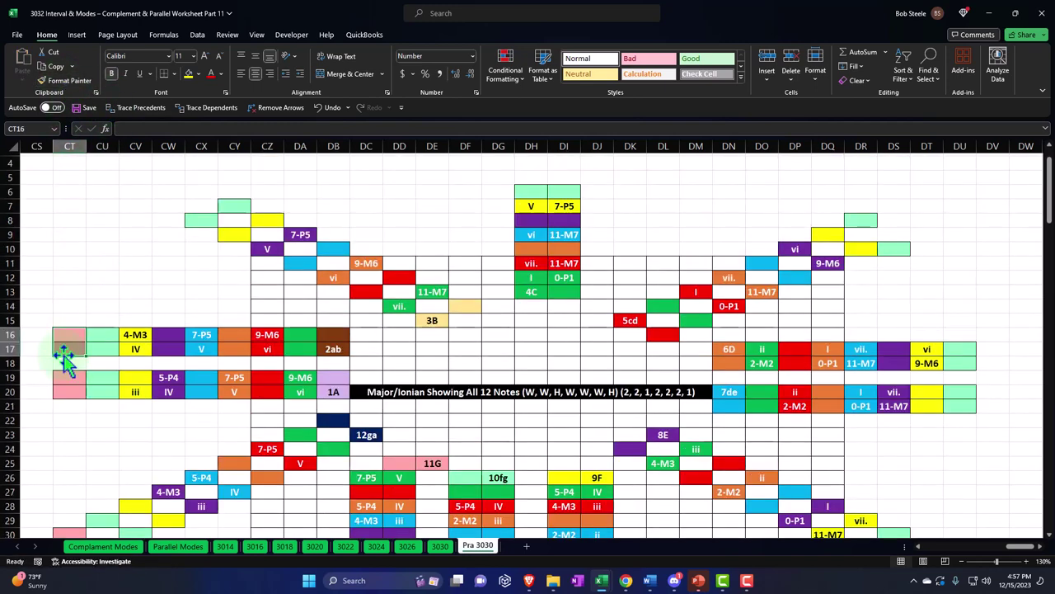
Step: Paint CX6, CW7, DH5:DI5 and DS7 pink, and move the green cell from DS10 to DS9
left_click(71, 82)
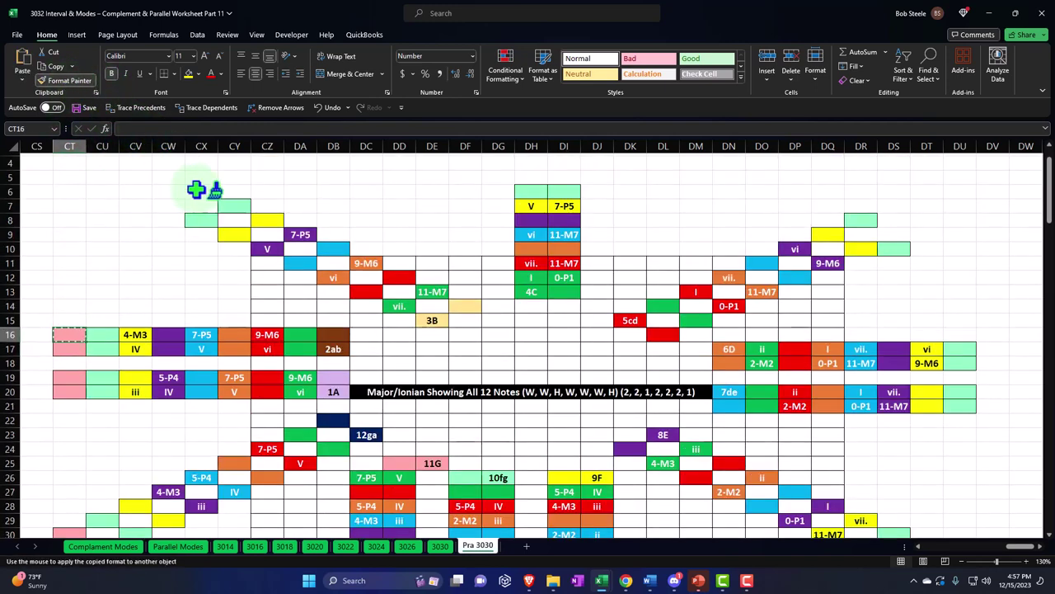
left_click(201, 191)
left_click(168, 206)
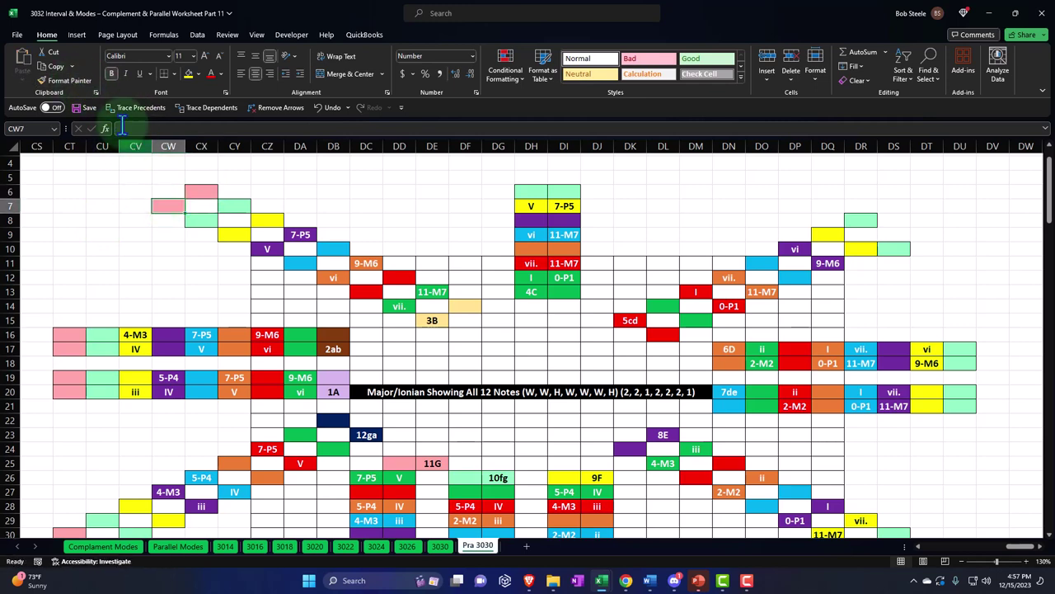
left_click(66, 80)
left_click(536, 176)
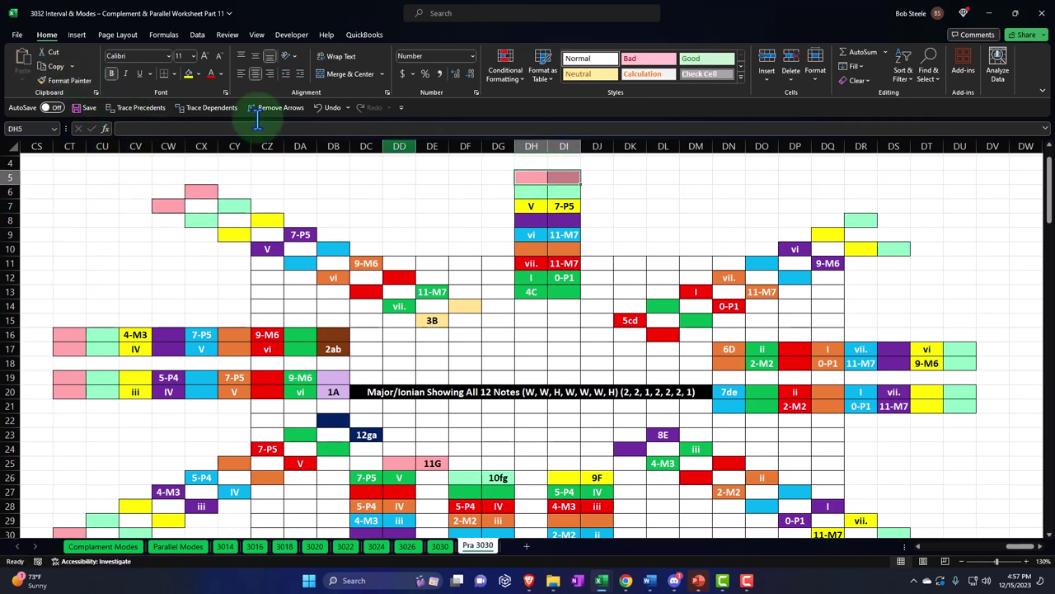
left_click(533, 172)
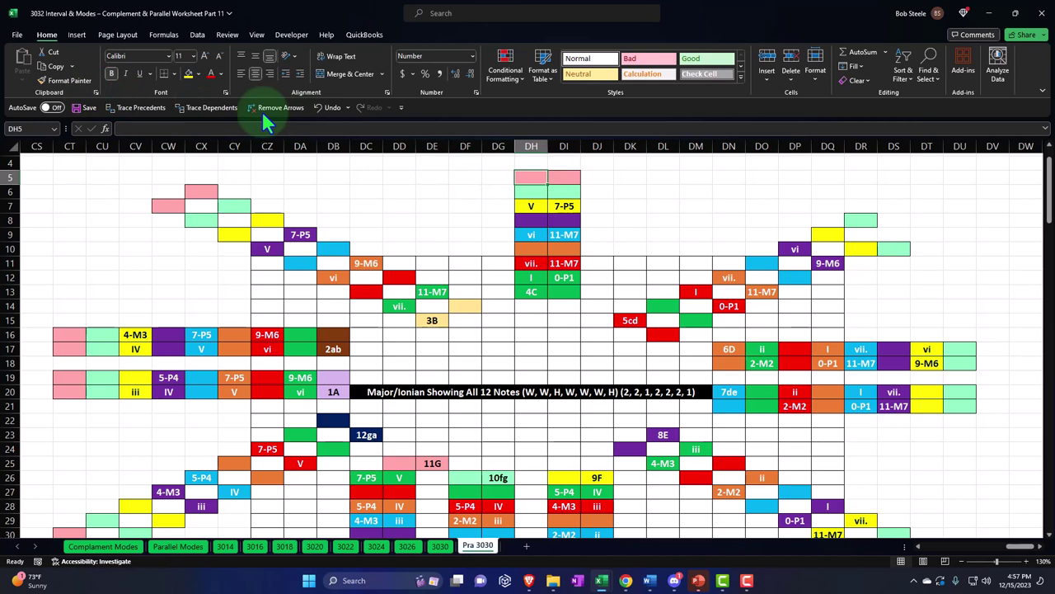
left_click(78, 85)
left_click(891, 207)
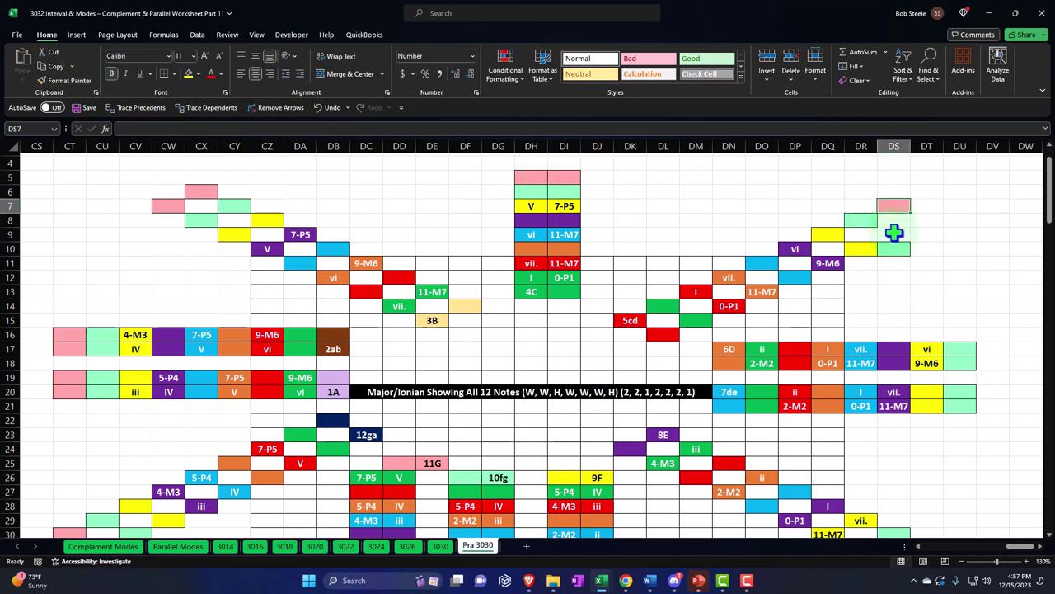
left_click(897, 244)
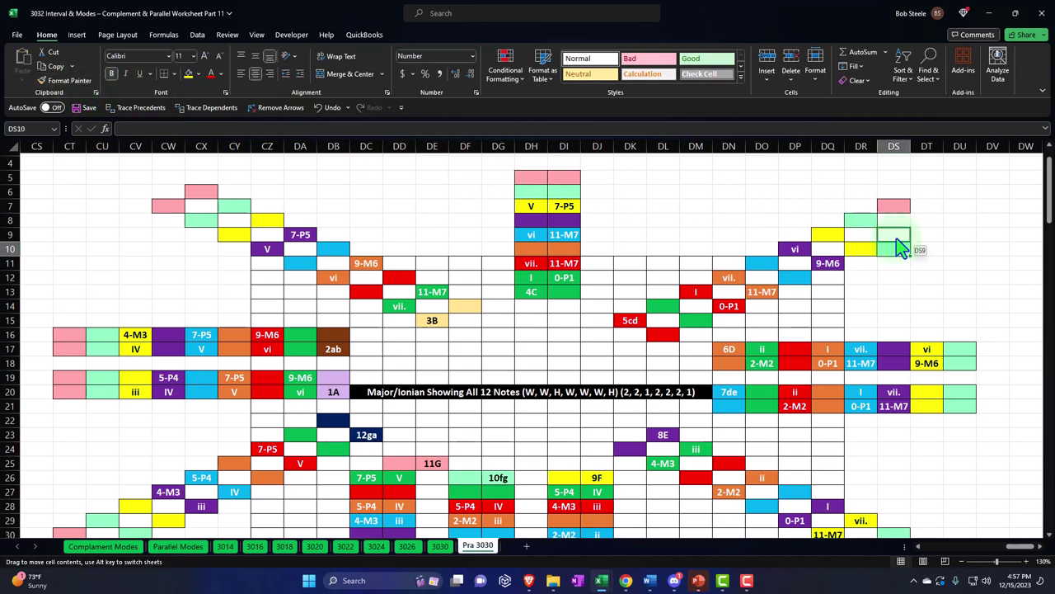
left_click_drag(899, 242, 898, 231)
Step: Carry the pink ring down the right side from DT8 to DV20:DV21
left_click(895, 206)
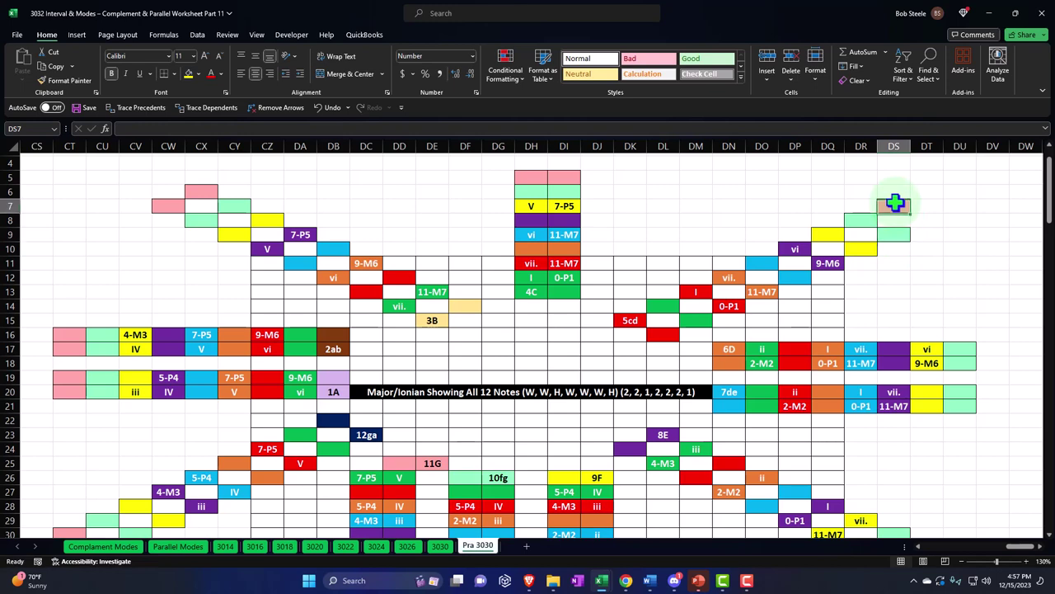
left_click(80, 84)
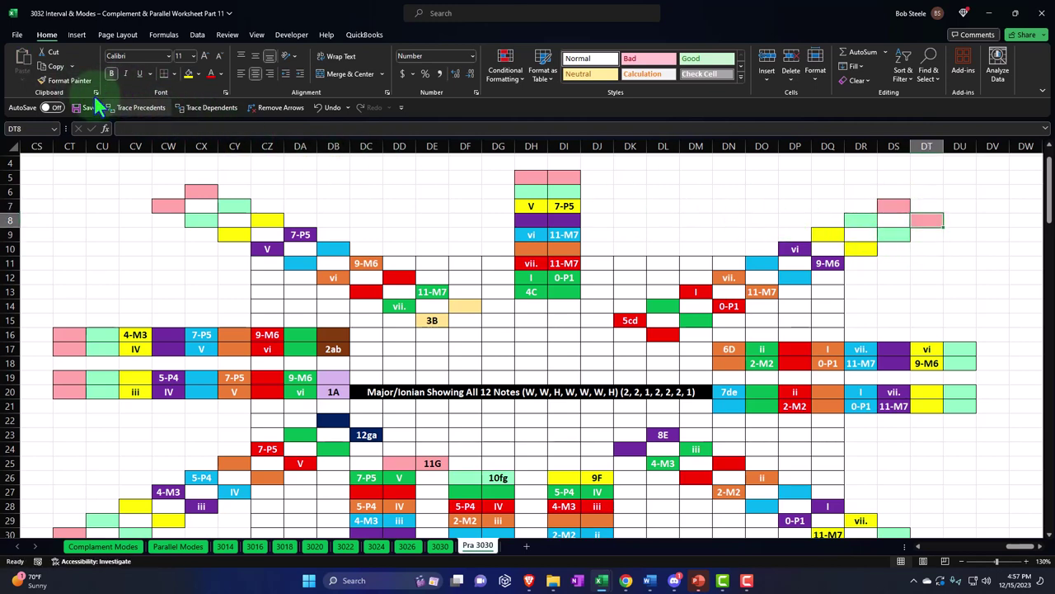
left_click(70, 81)
scroll(907, 330, "down", 1)
left_click_drag(990, 306, 993, 320)
left_click(75, 77)
scroll(709, 297, "down", 1)
left_click(61, 82)
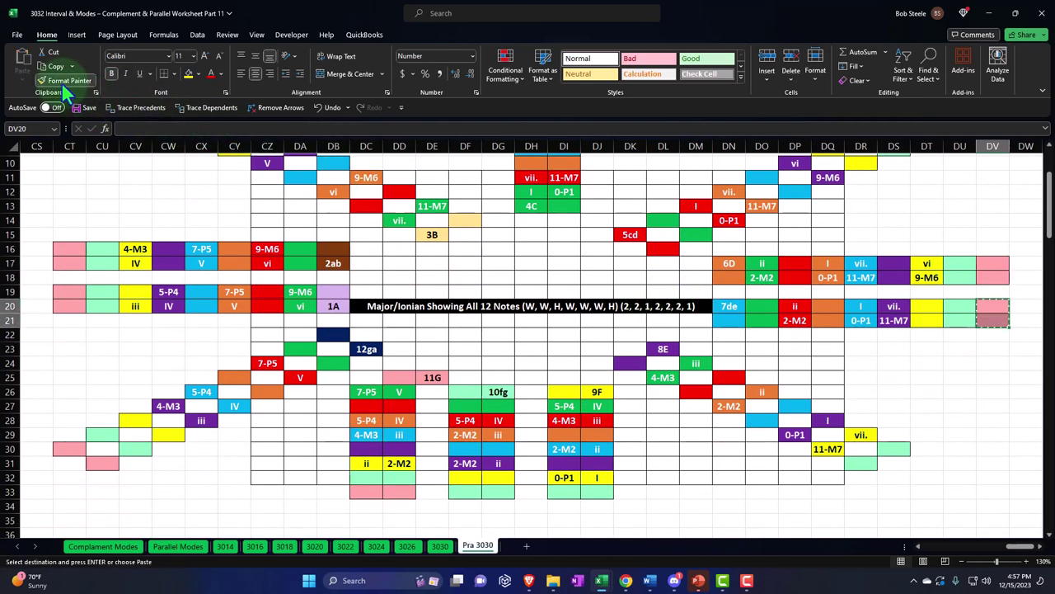
key("Escape")
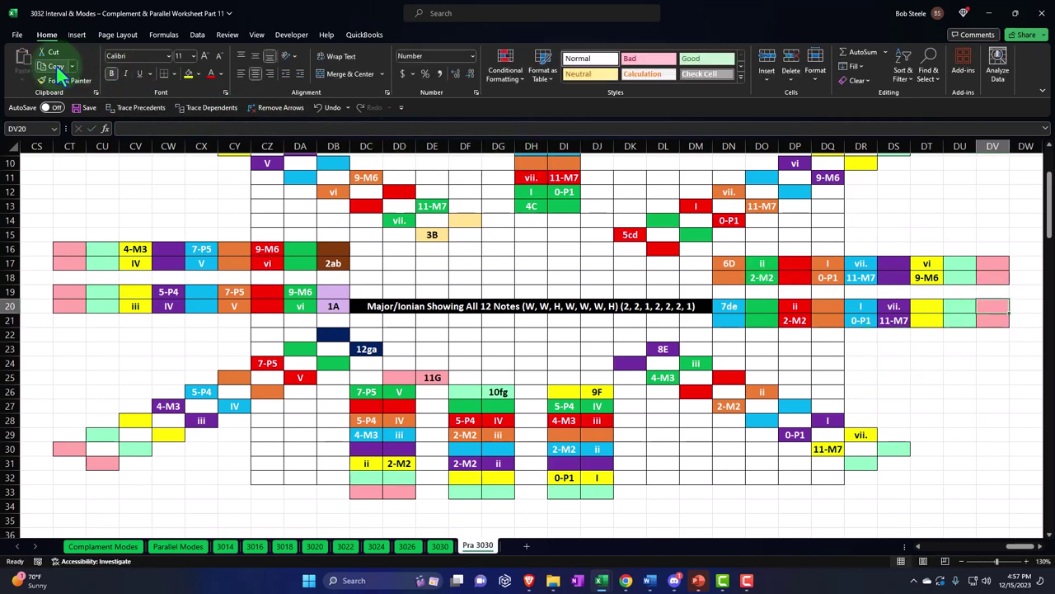
Step: Paint DT31, DS32, DI34:DJ34 and DF34:DG34 pink, then give CS31 DB22's navy fill
left_click(927, 462)
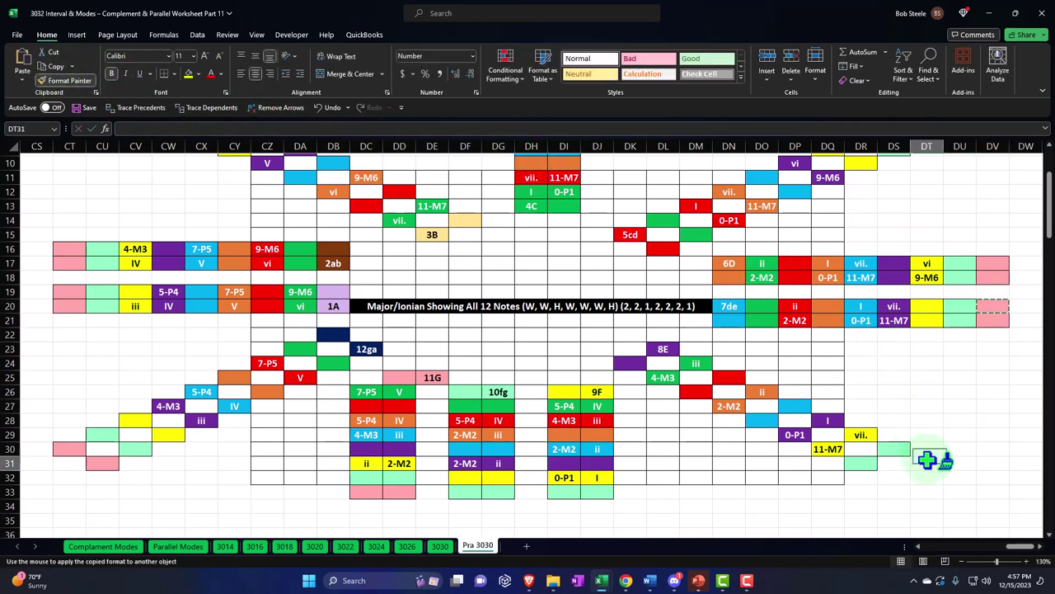
left_click(73, 85)
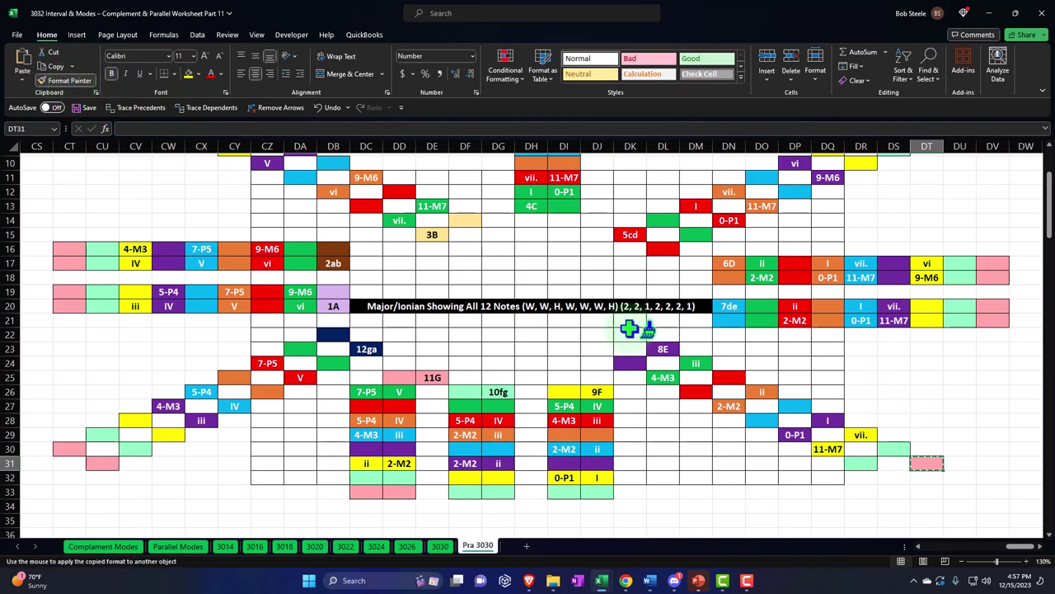
left_click(894, 477)
left_click(69, 81)
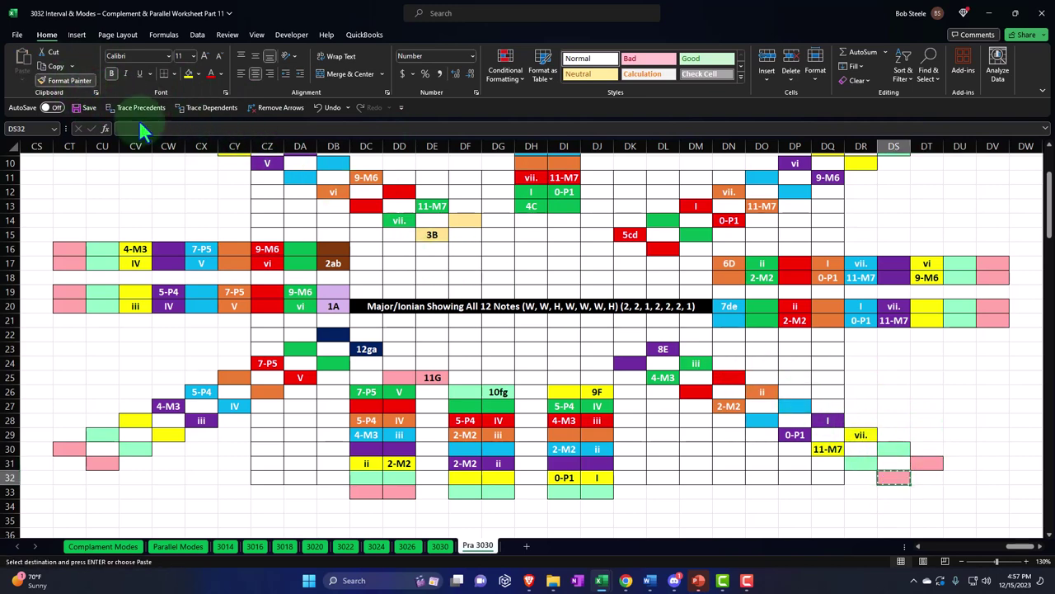
left_click_drag(553, 503, 579, 504)
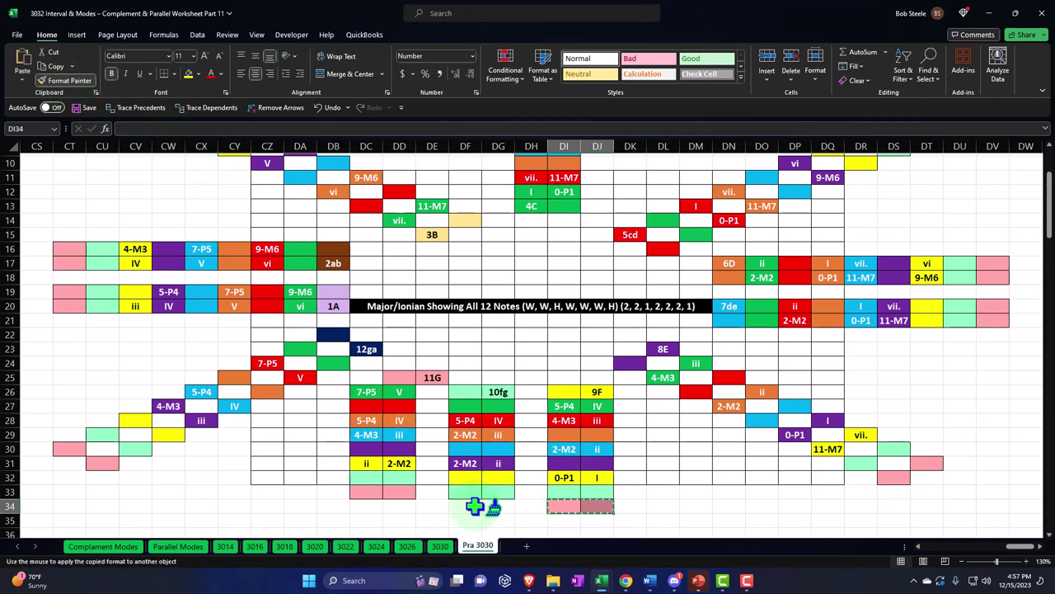
left_click_drag(475, 504, 485, 502)
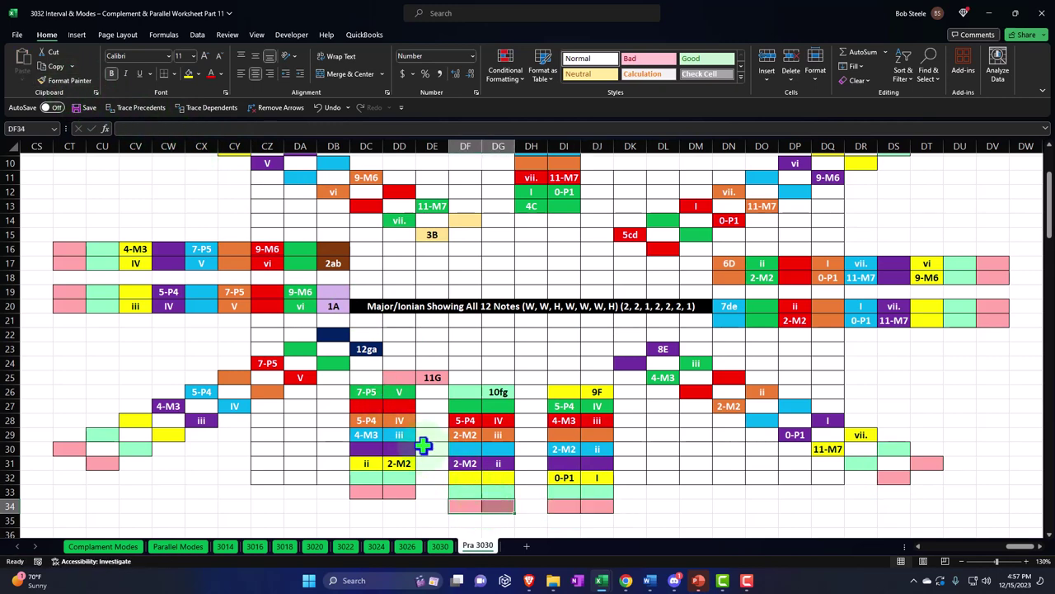
left_click(333, 335)
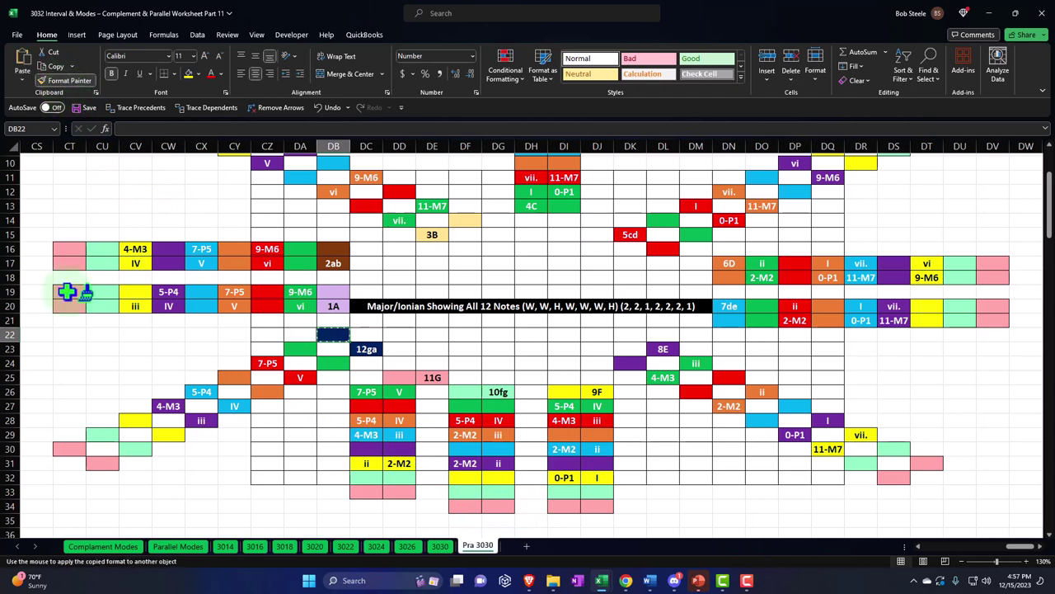
left_click(40, 463)
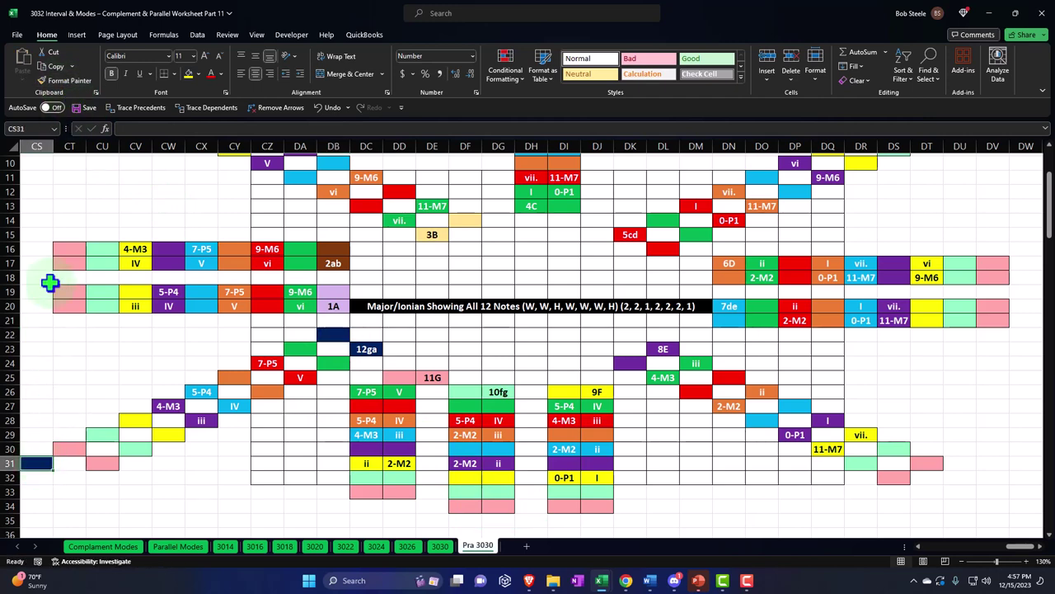
Step: Paint CT32, CS19:CS20 and CS16 navy along the diagram's left side
left_click(48, 81)
left_click(69, 478)
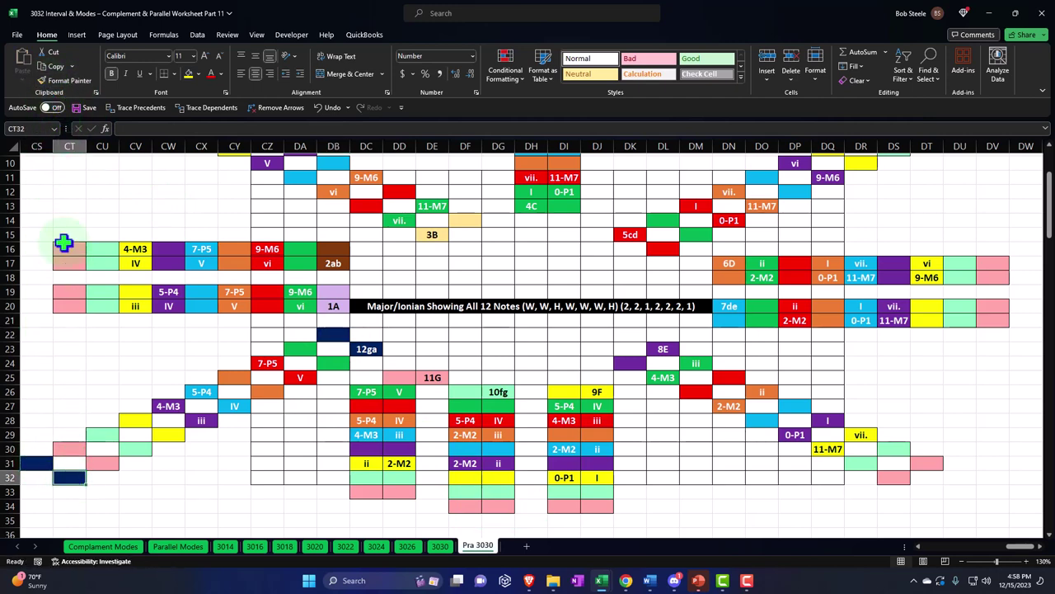
left_click(49, 81)
left_click_drag(47, 292, 47, 306)
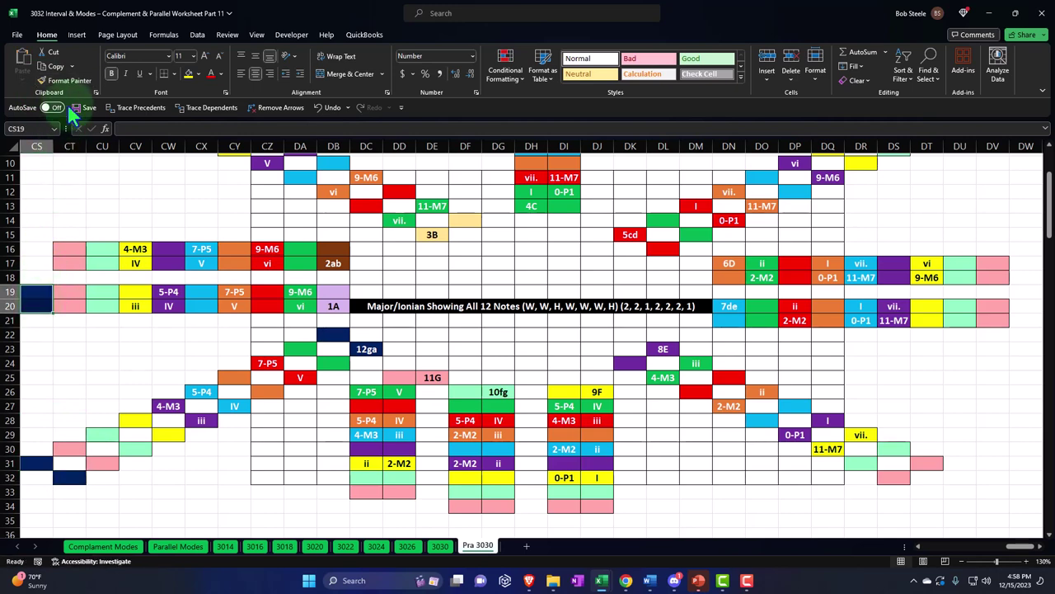
left_click(59, 82)
left_click_drag(49, 252, 47, 266)
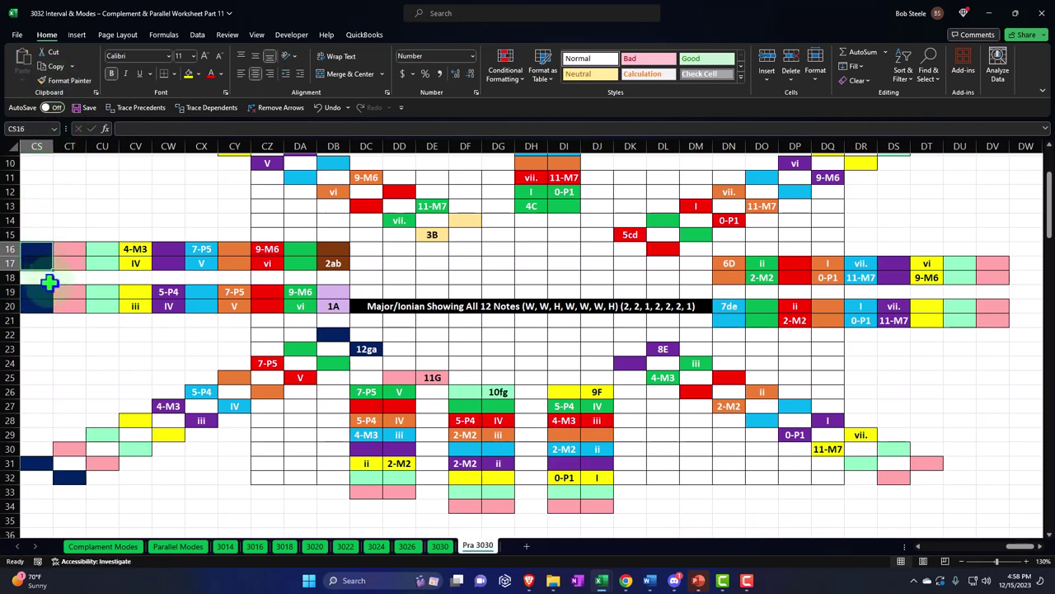
scroll(47, 280, "up", 2)
left_click(37, 336)
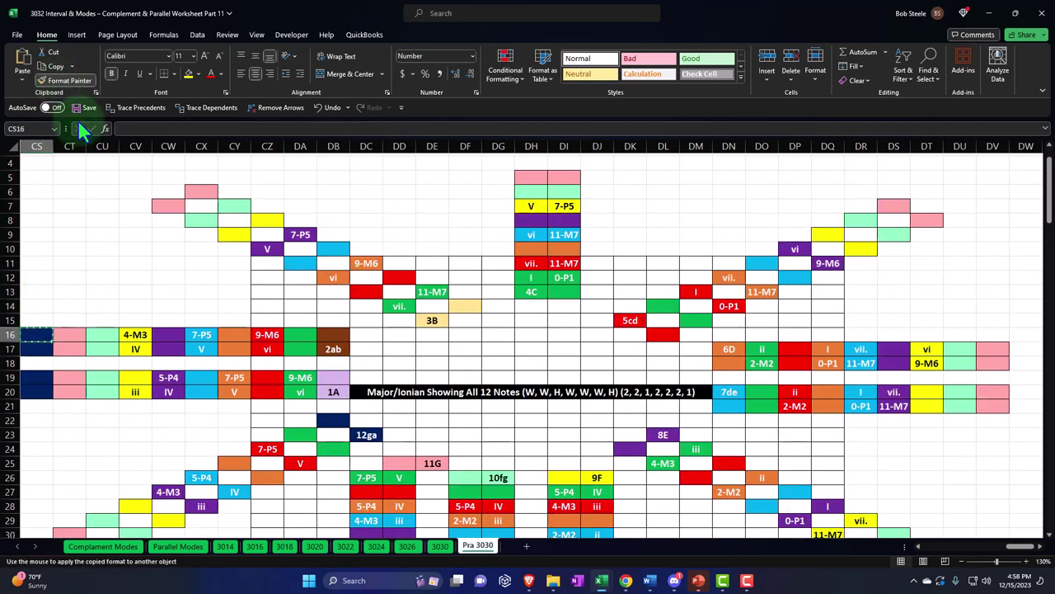
Step: Extend the navy ring across the top: CV6, CW5, DH4, DT6 and DU7
left_click(128, 192)
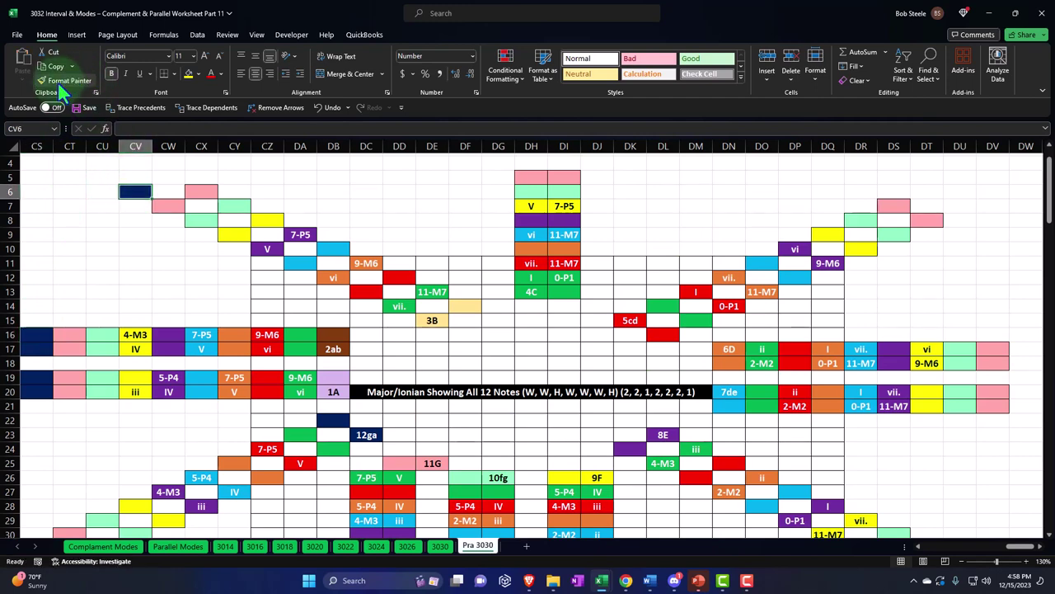
left_click(157, 178)
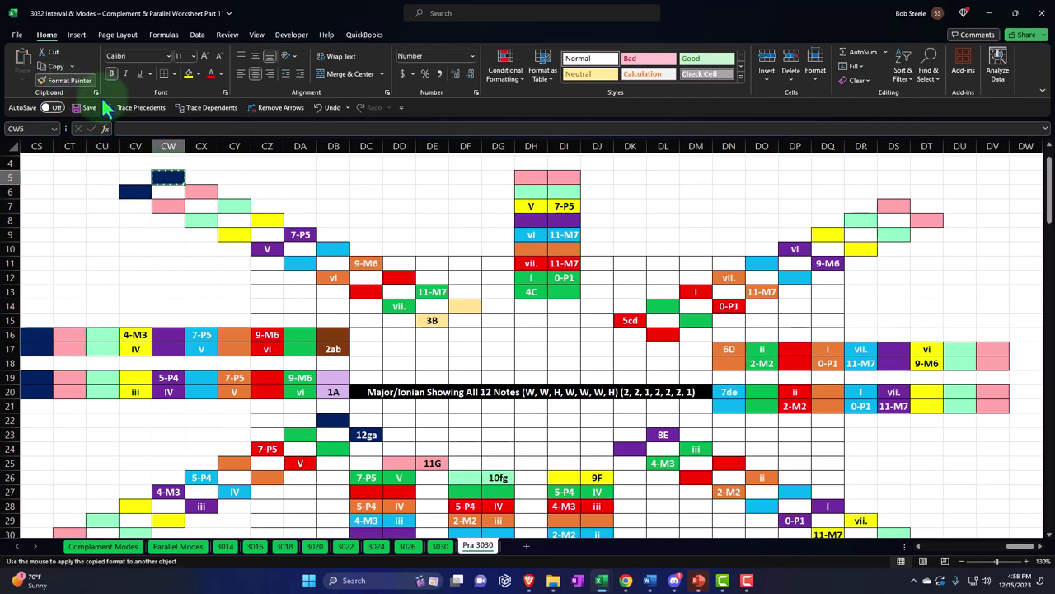
left_click(531, 163)
left_click(564, 163)
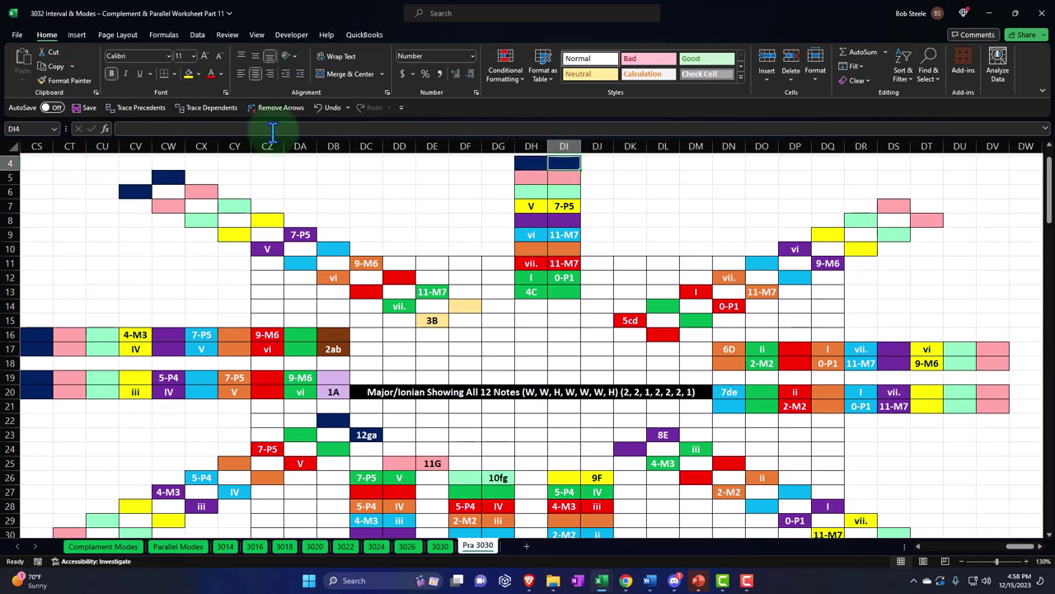
left_click(60, 82)
left_click(924, 191)
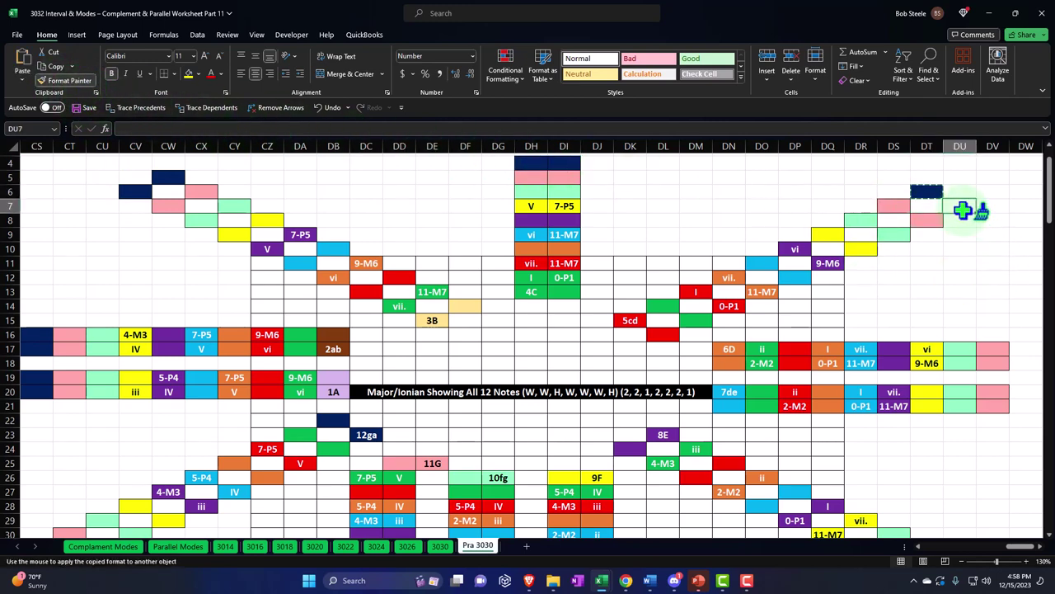
left_click(963, 207)
Step: Give DW17:DW18 and DW20 the navy fill on the right side
left_click(73, 85)
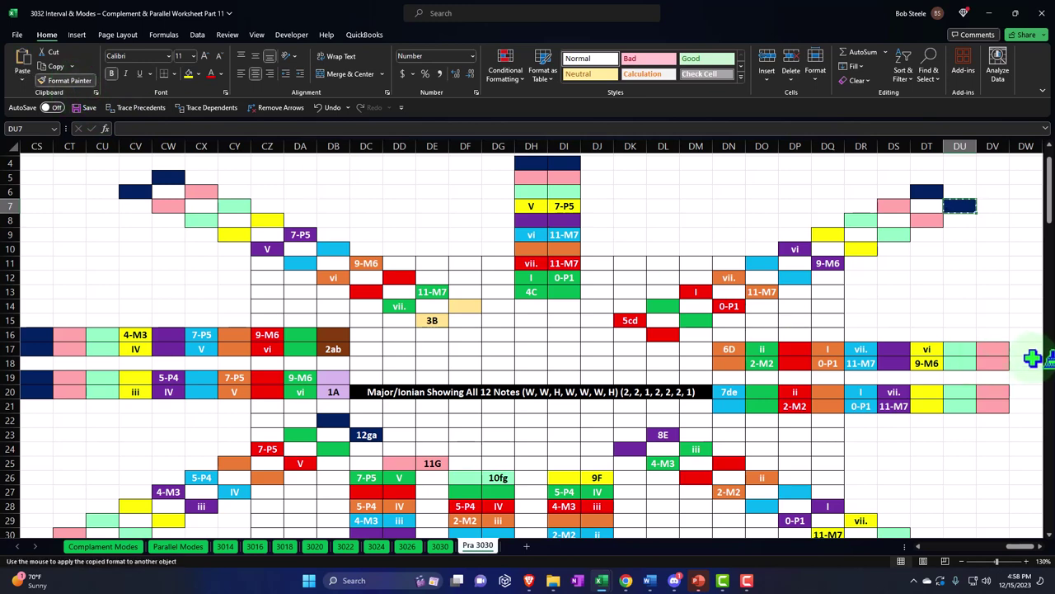
left_click_drag(1037, 358, 1037, 365)
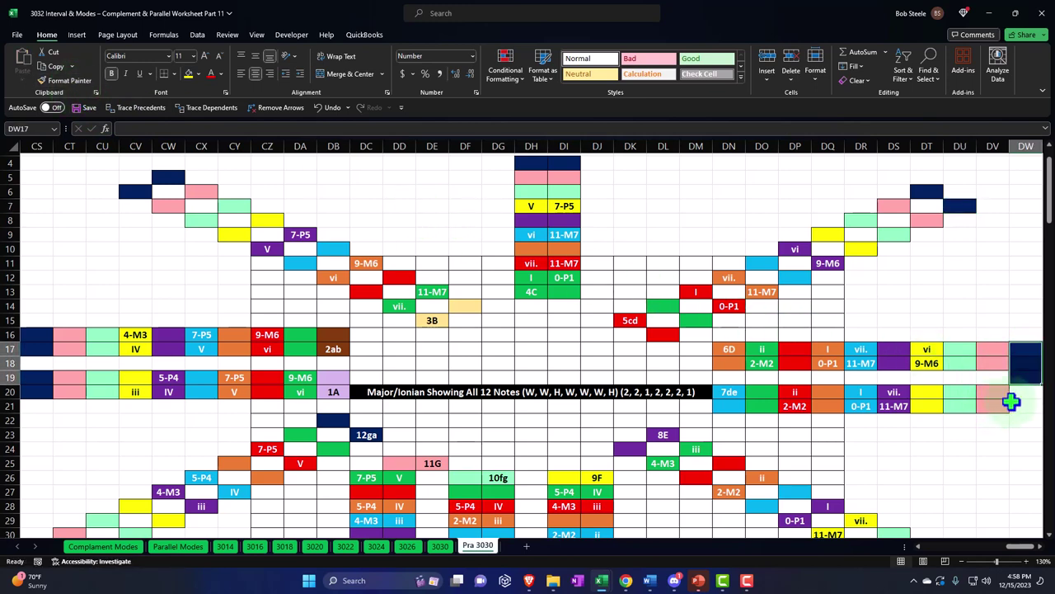
left_click(1022, 393)
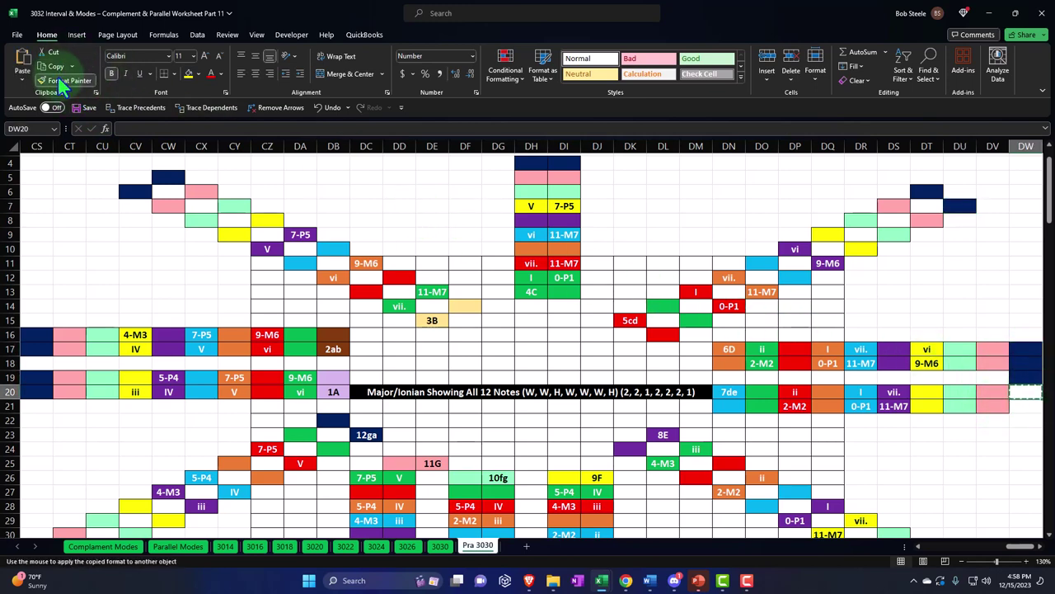
key("Up")
left_click(1027, 347)
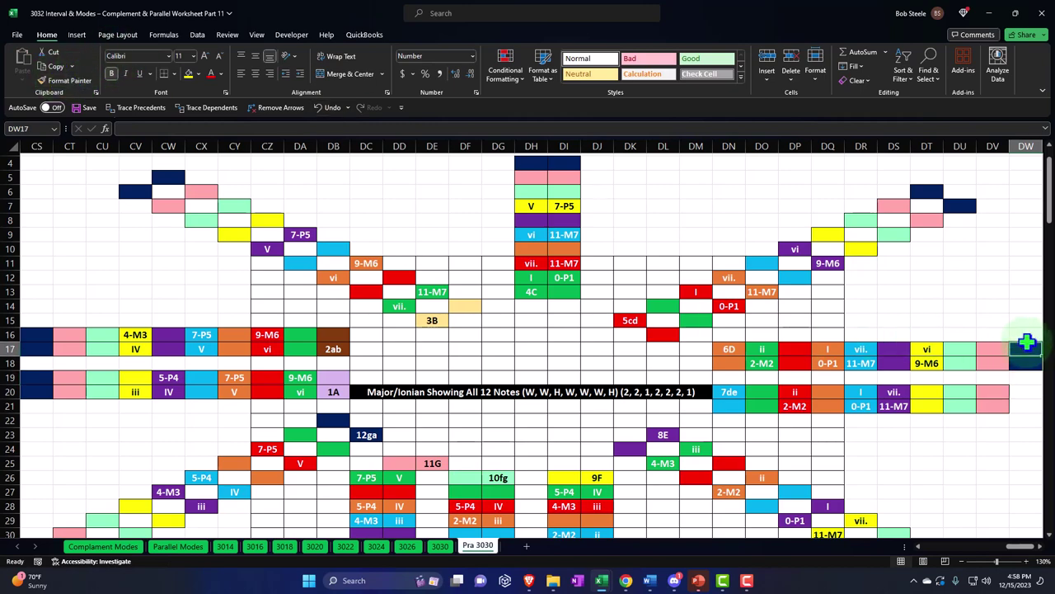
left_click(68, 81)
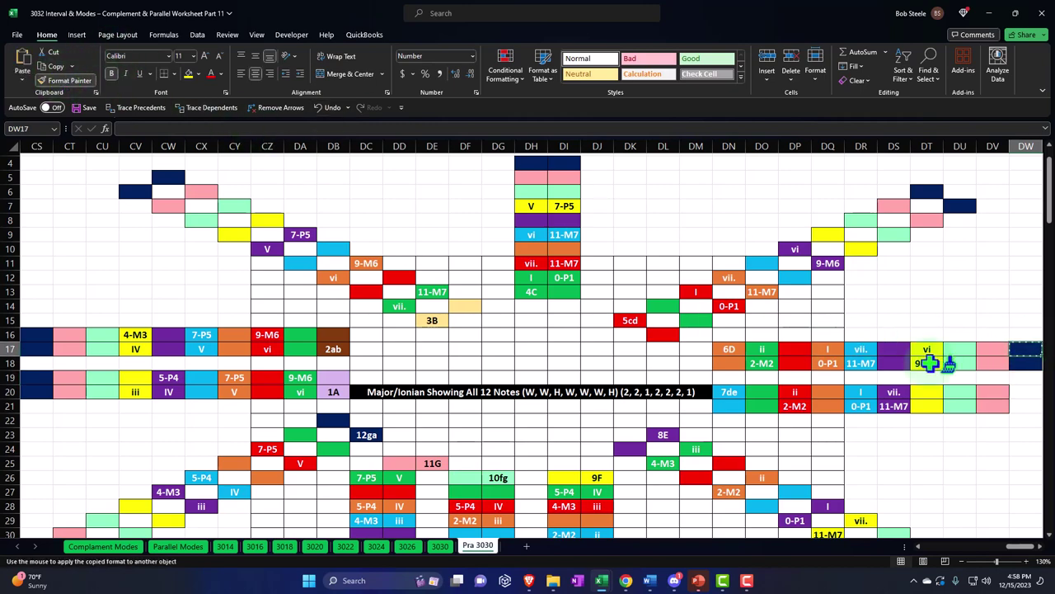
left_click(1027, 395)
Step: Copy the navy fill onto DU32 and DT33 at the bottom right
scroll(990, 388, "down", 2)
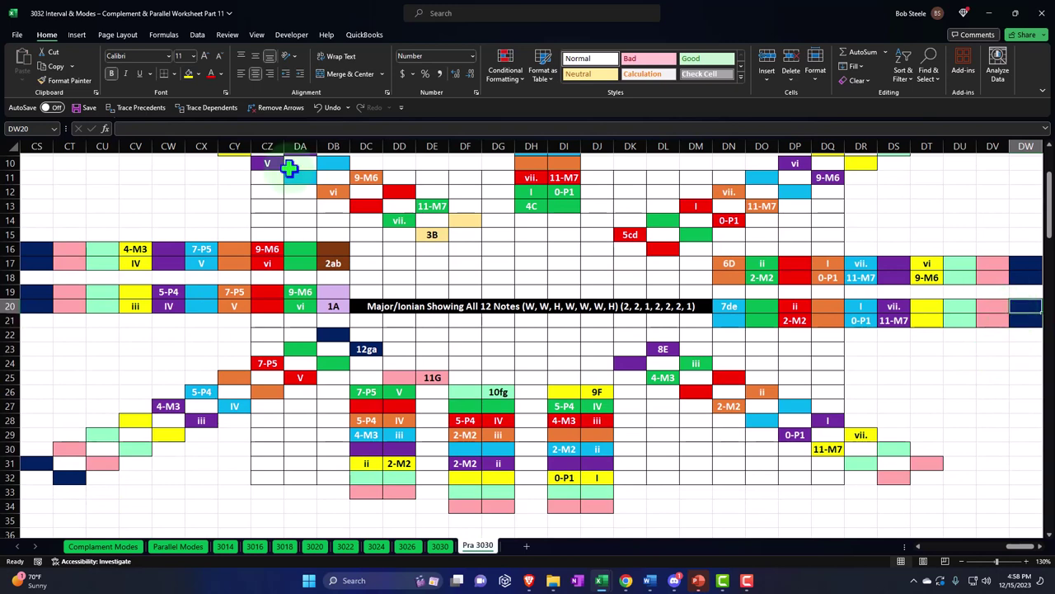
left_click(67, 80)
left_click(960, 477)
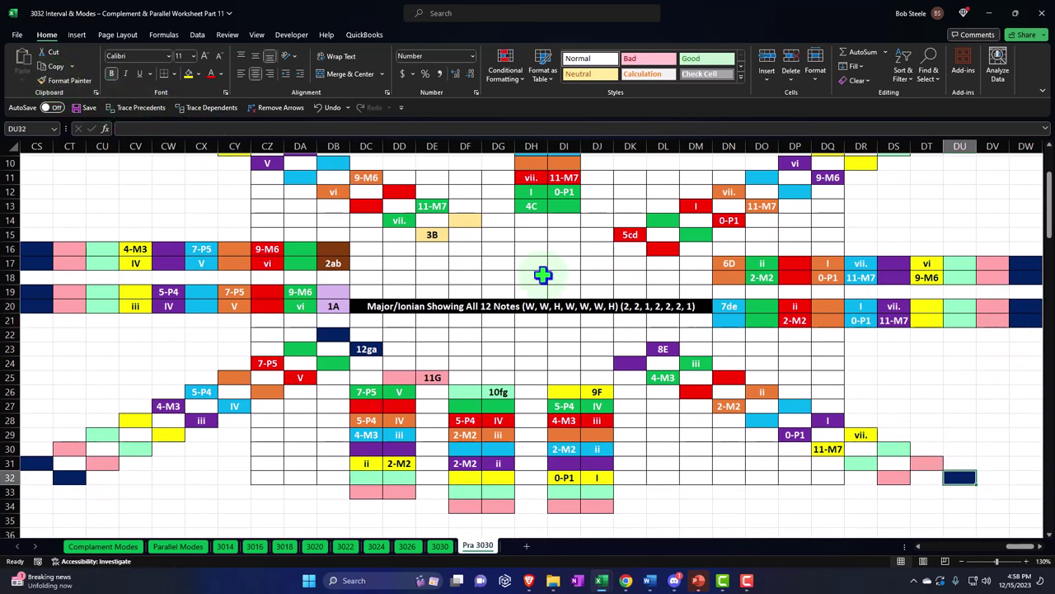
left_click(68, 81)
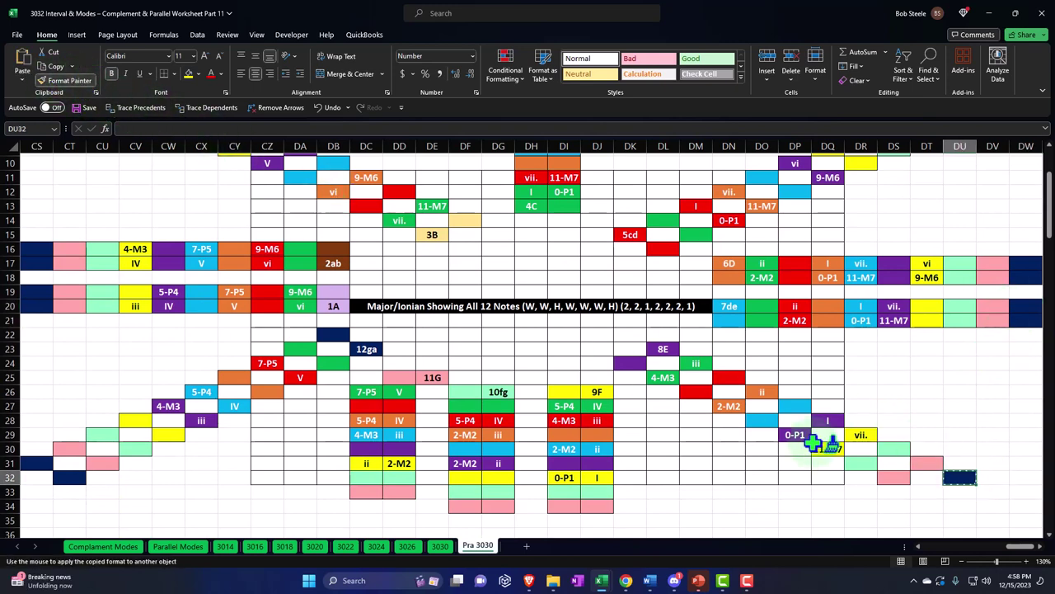
left_click(925, 493)
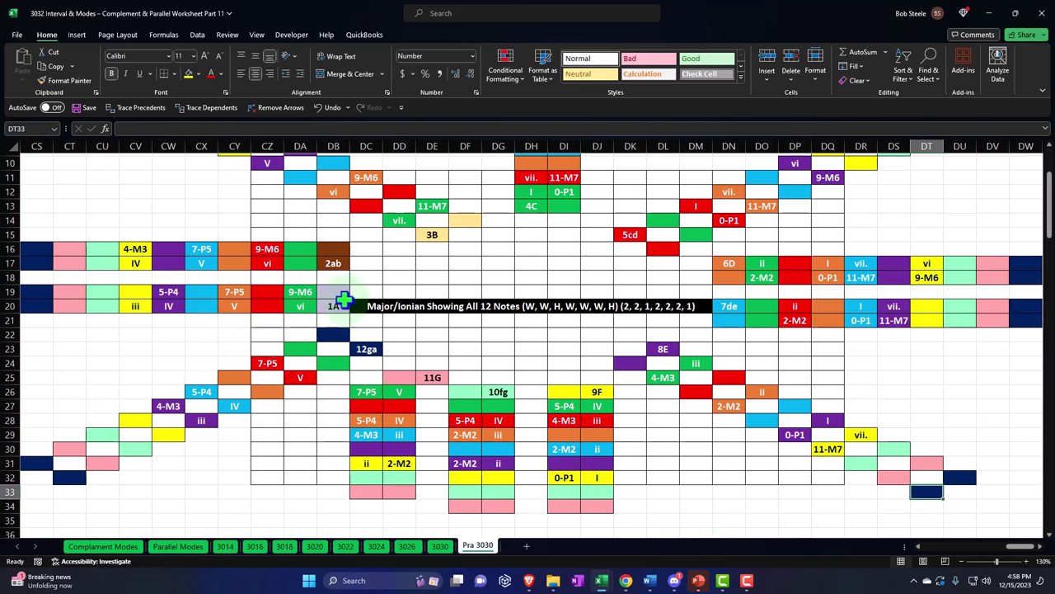
left_click(338, 293)
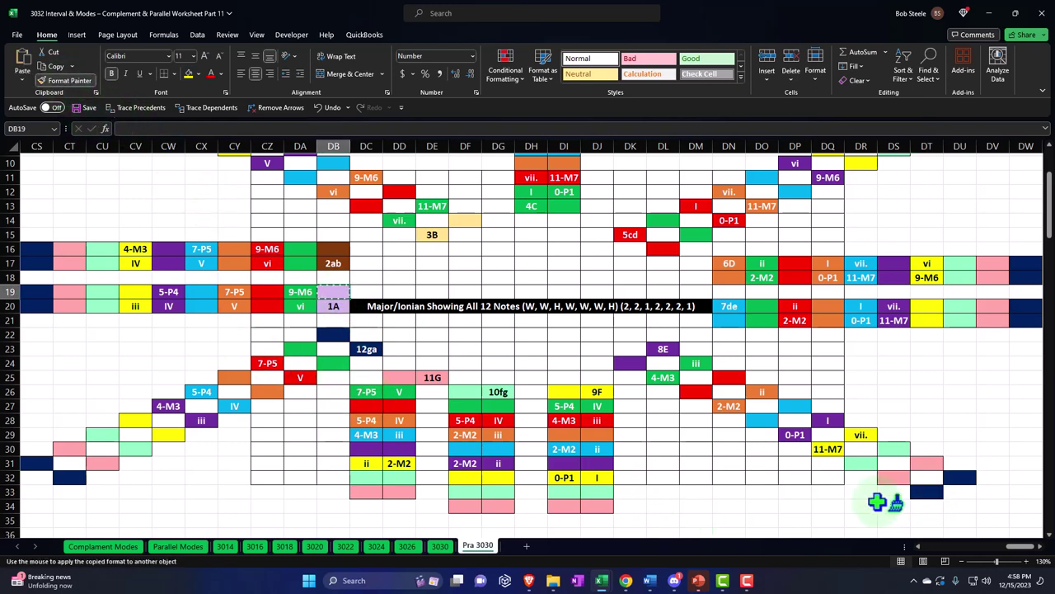
Step: Paint lavender fill onto CR16:CR20, CV4 and CU5 on the left and top-left
left_click_drag(1022, 546, 1017, 546)
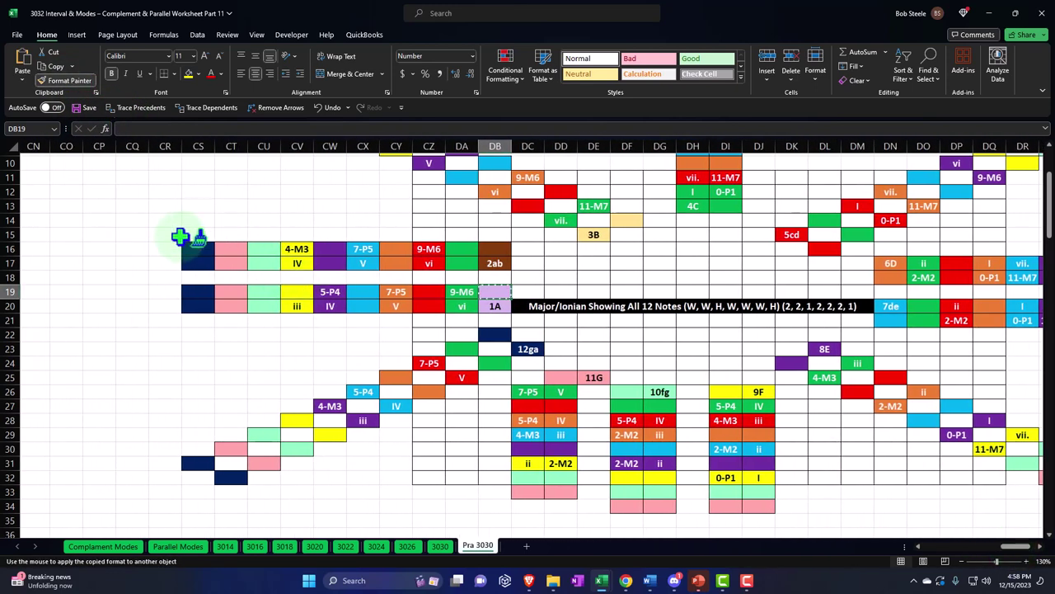
left_click_drag(165, 291, 165, 305)
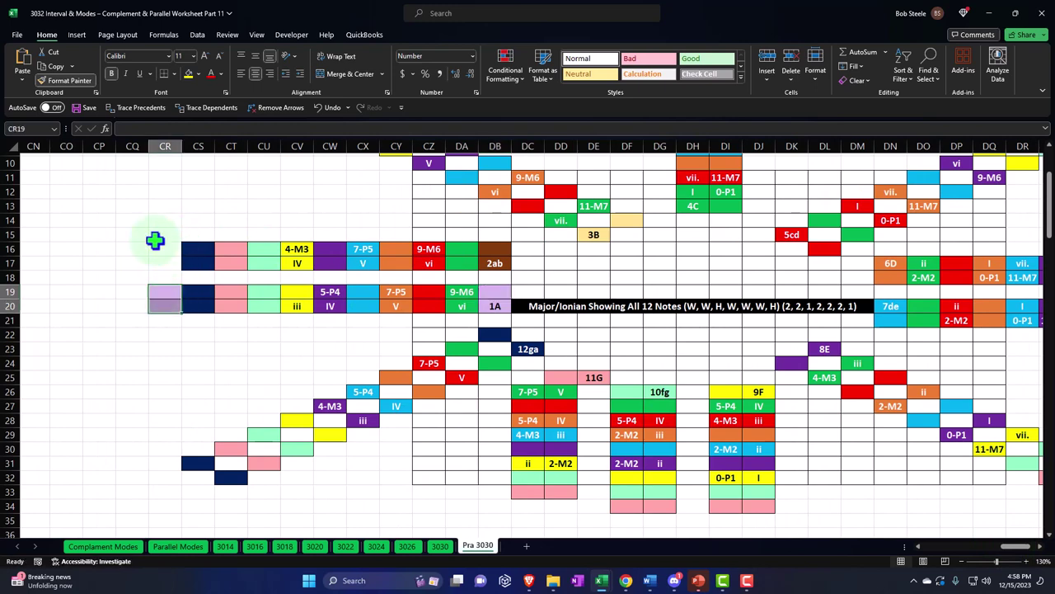
left_click(74, 81)
left_click_drag(169, 248, 169, 262)
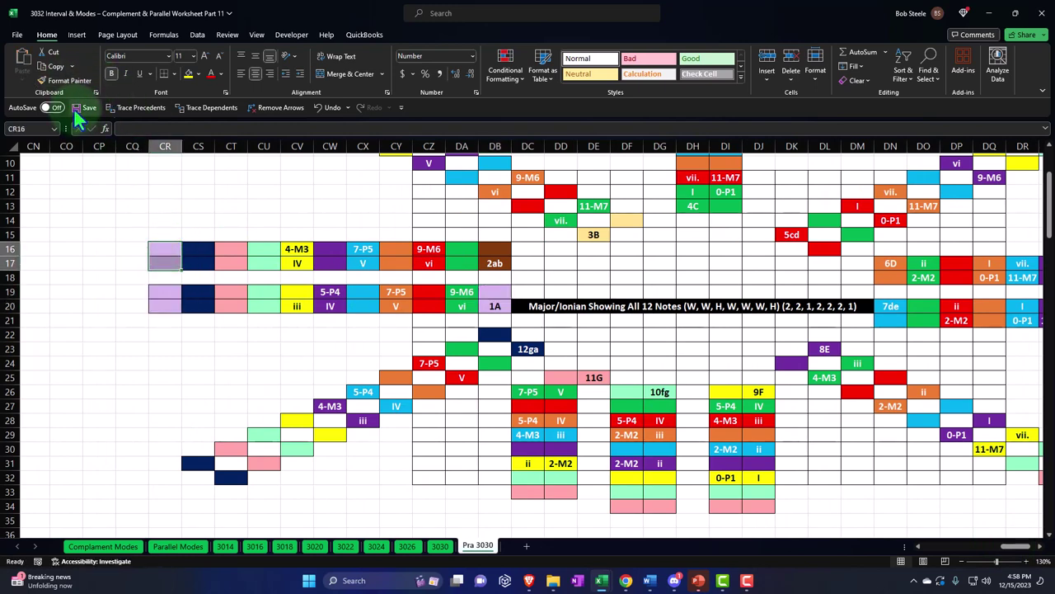
scroll(171, 245, "up", 3)
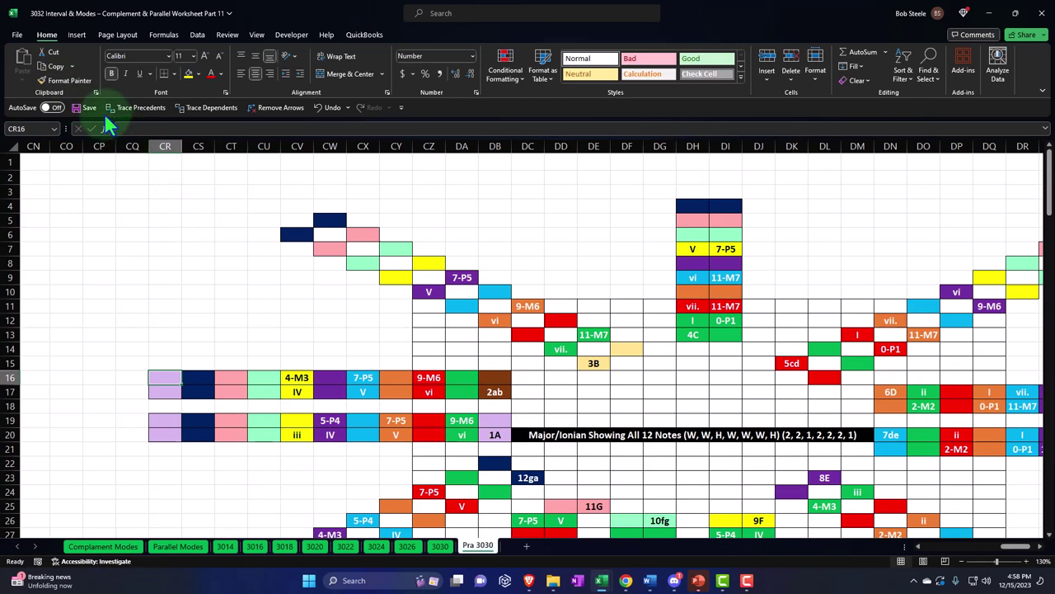
left_click(75, 81)
left_click(297, 206)
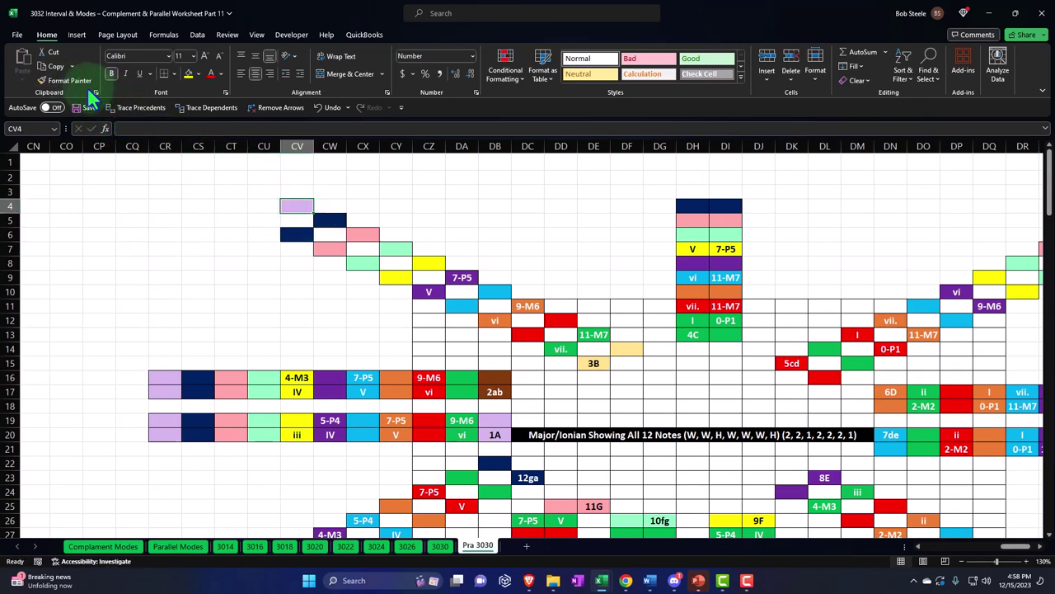
left_click(82, 85)
left_click(264, 221)
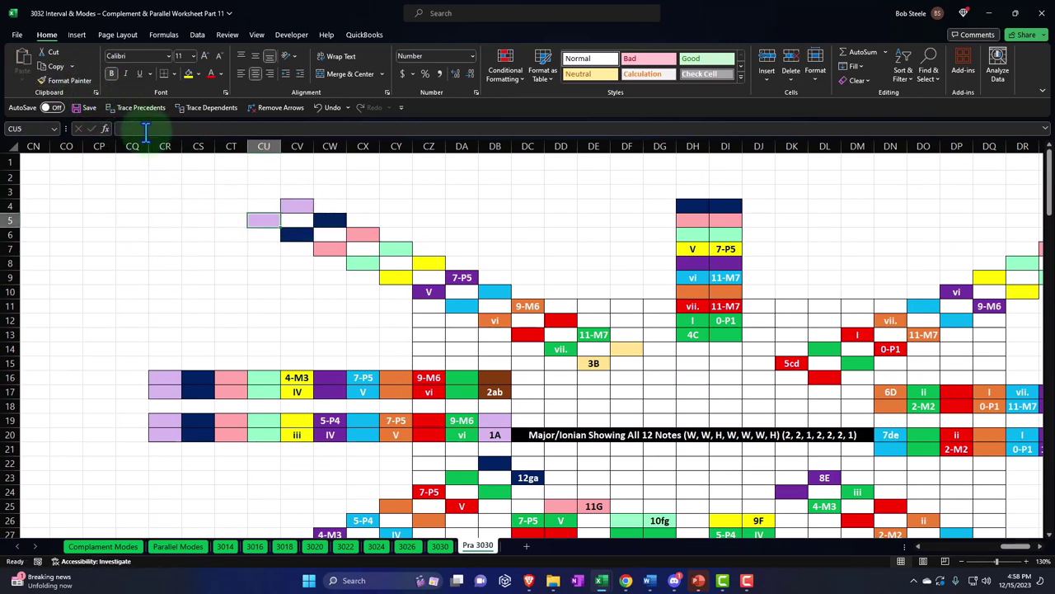
Step: Paint lavender onto DH3:DI3, undoing an accidental fill of DH3:DI4
left_click(62, 80)
left_click_drag(690, 195, 731, 204)
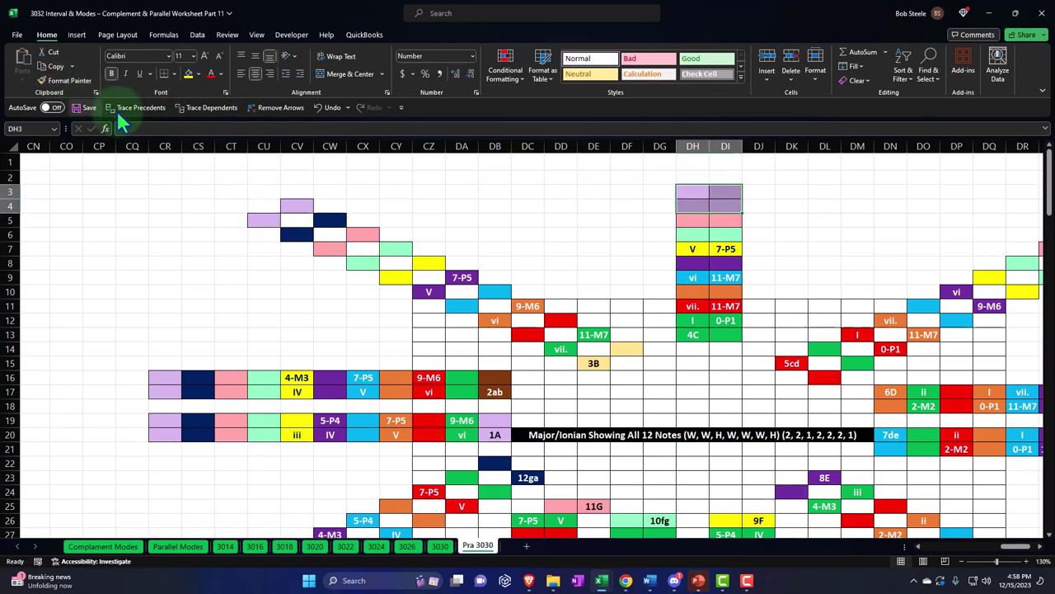
left_click(330, 107)
left_click(293, 205)
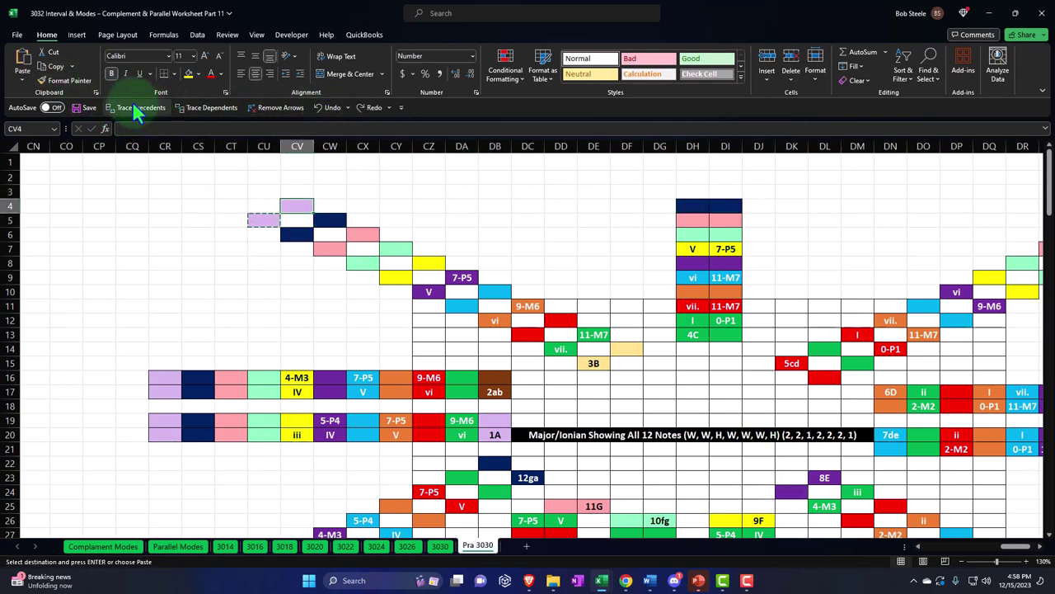
left_click(78, 80)
left_click_drag(693, 191, 730, 192)
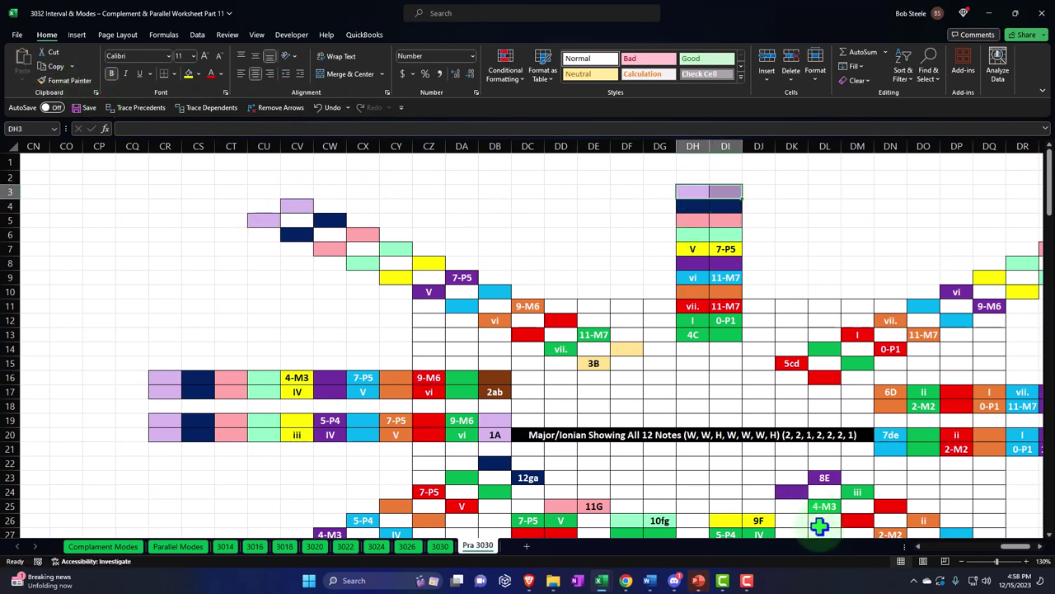
Step: Extend the lavender ring to DU5, DV6, DX17:DX18 and DX20:DX21 on the right
scroll(1002, 558, "right", 5)
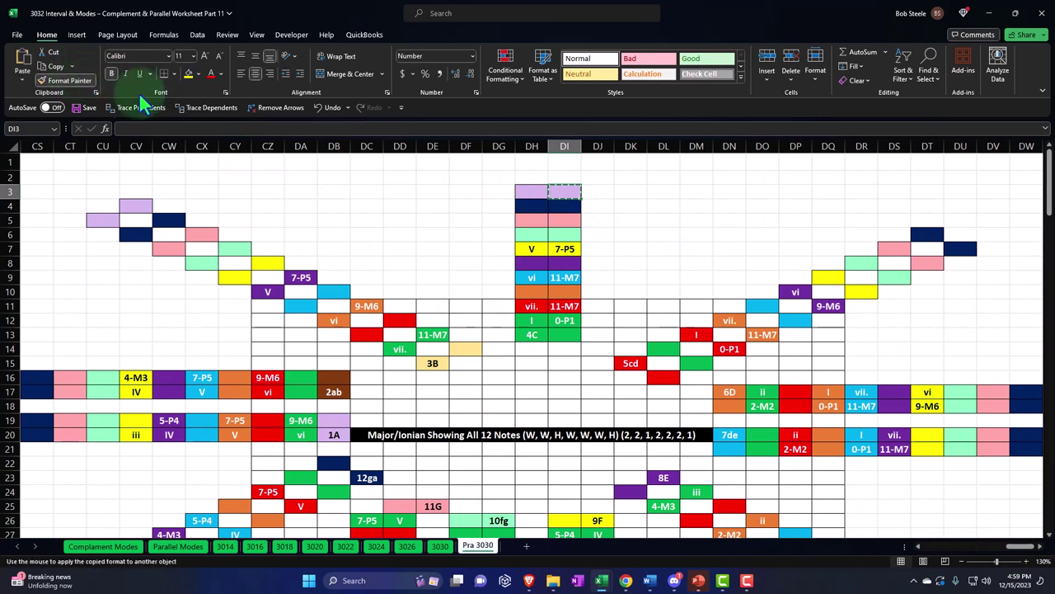
left_click(960, 220)
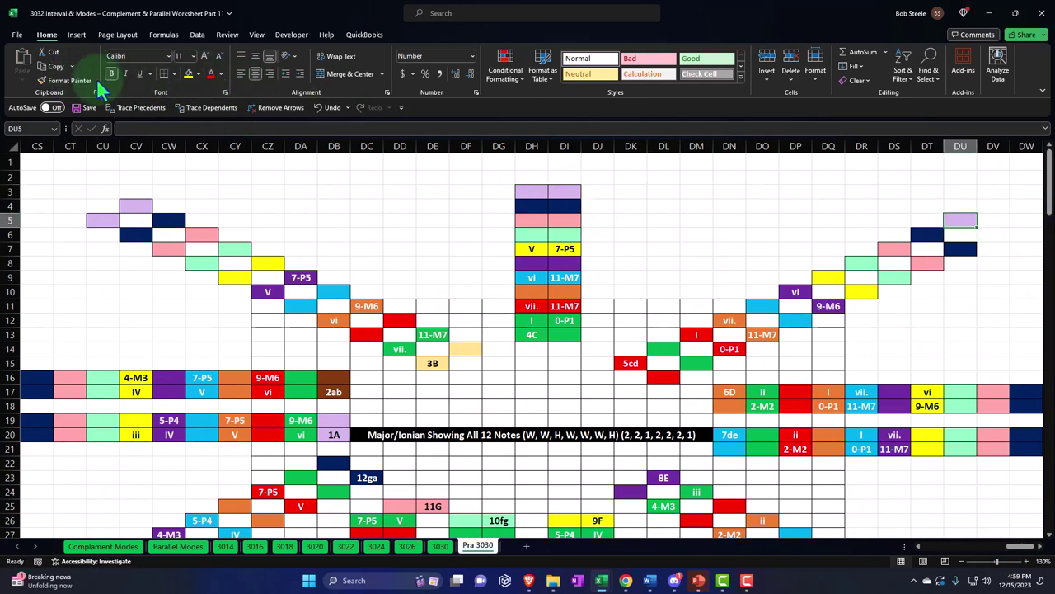
left_click(97, 79)
left_click(997, 235)
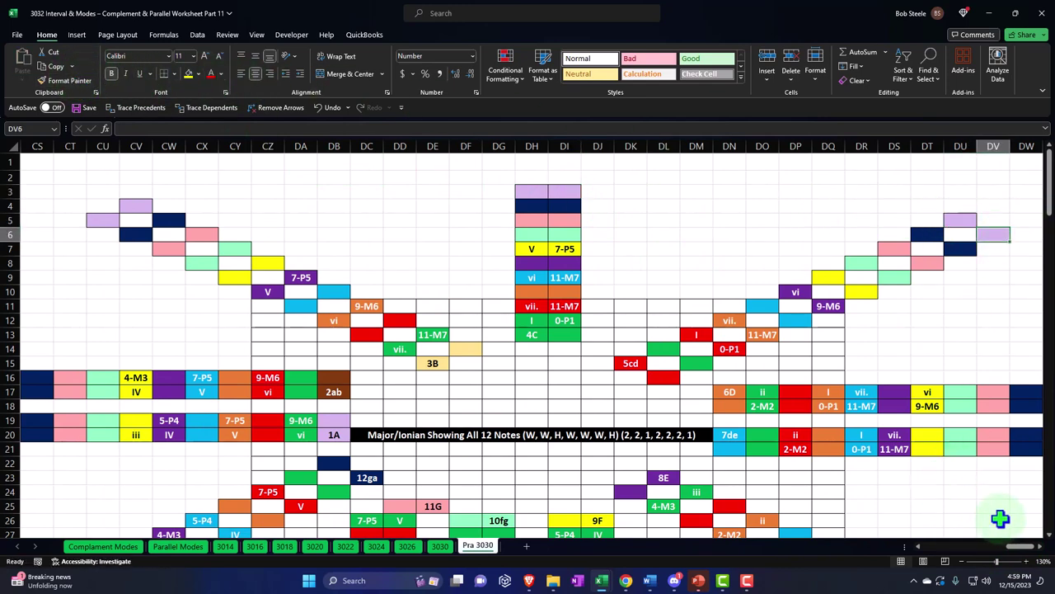
scroll(1023, 557, "right", 2)
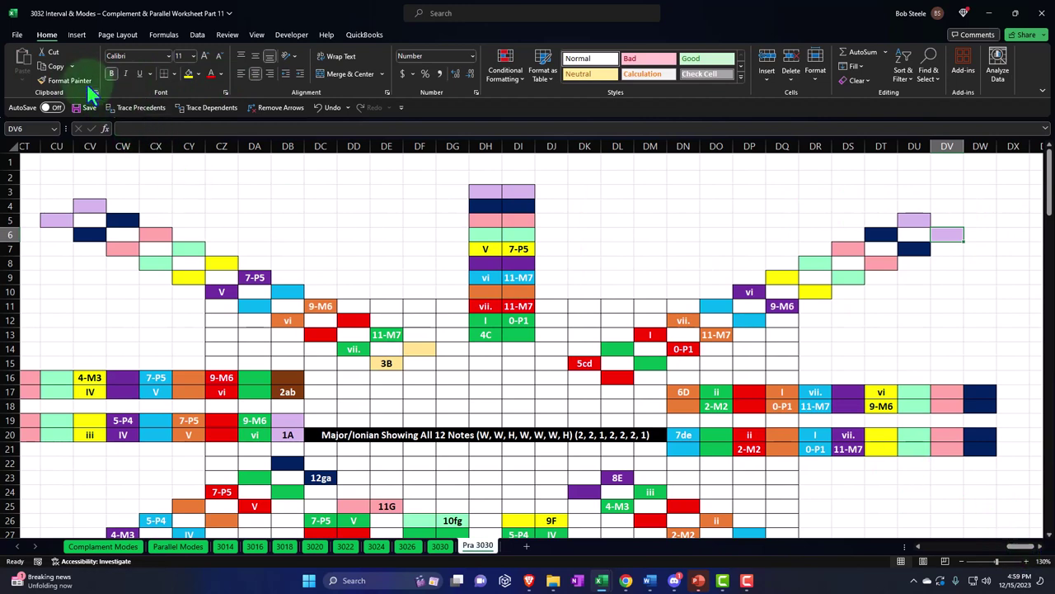
left_click(62, 80)
left_click(1014, 395)
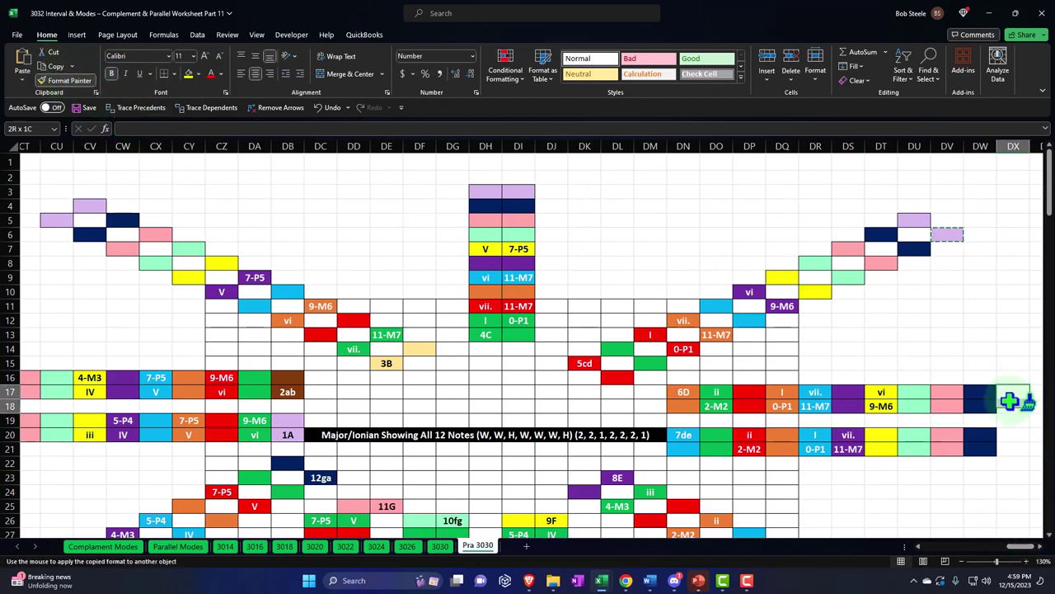
left_click(64, 80)
left_click(1013, 441)
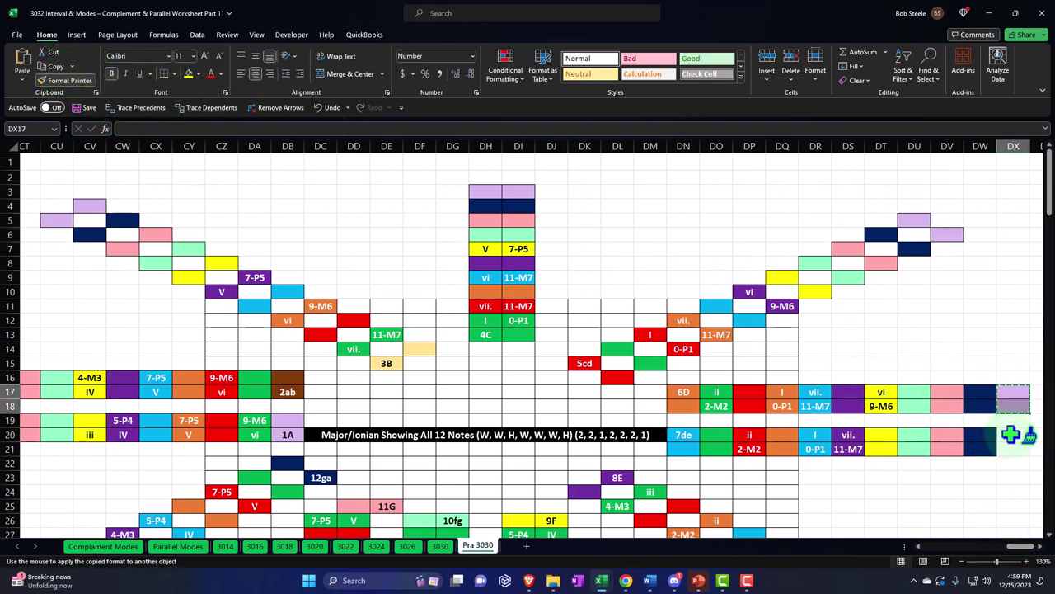
Step: Paint DV33, DU34, DI35:DJ35, DF35:DG35 and DC34:DD34 lavender along the bottom
scroll(953, 366, "down", 3)
scroll(953, 365, "down", 1)
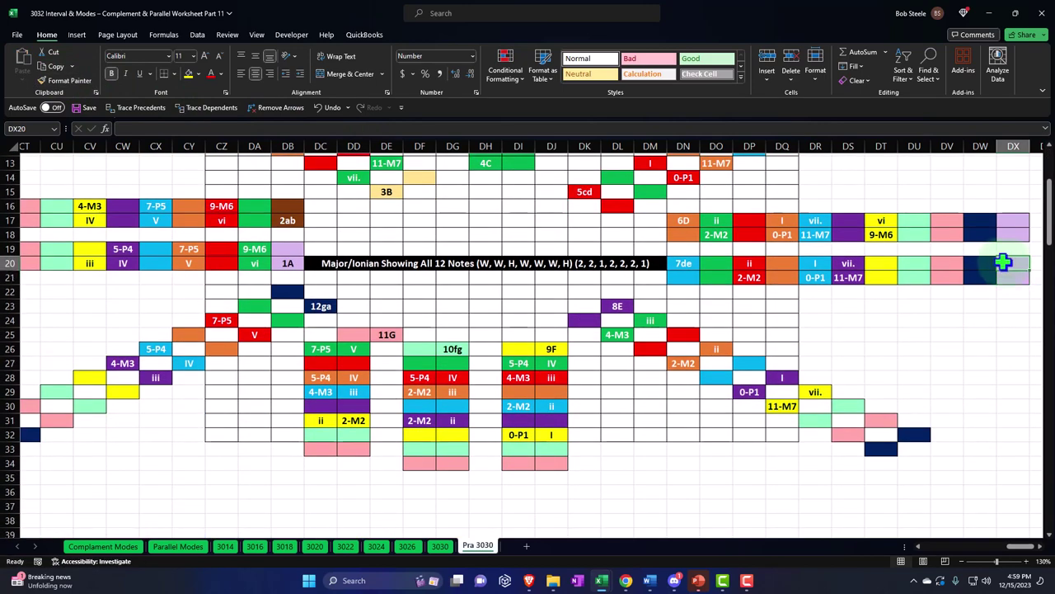
left_click(89, 78)
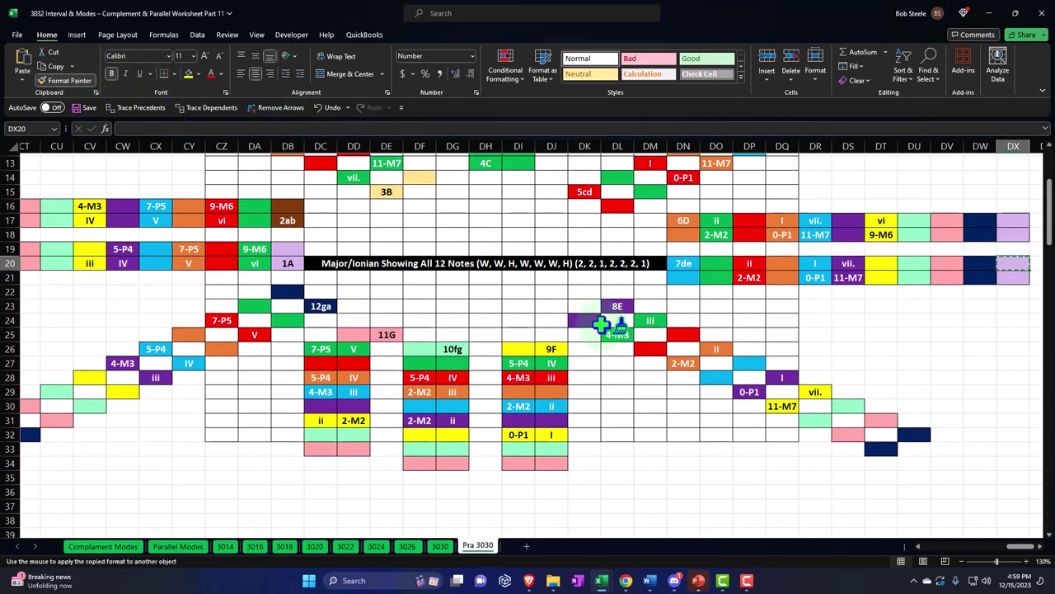
left_click(946, 447)
left_click(88, 80)
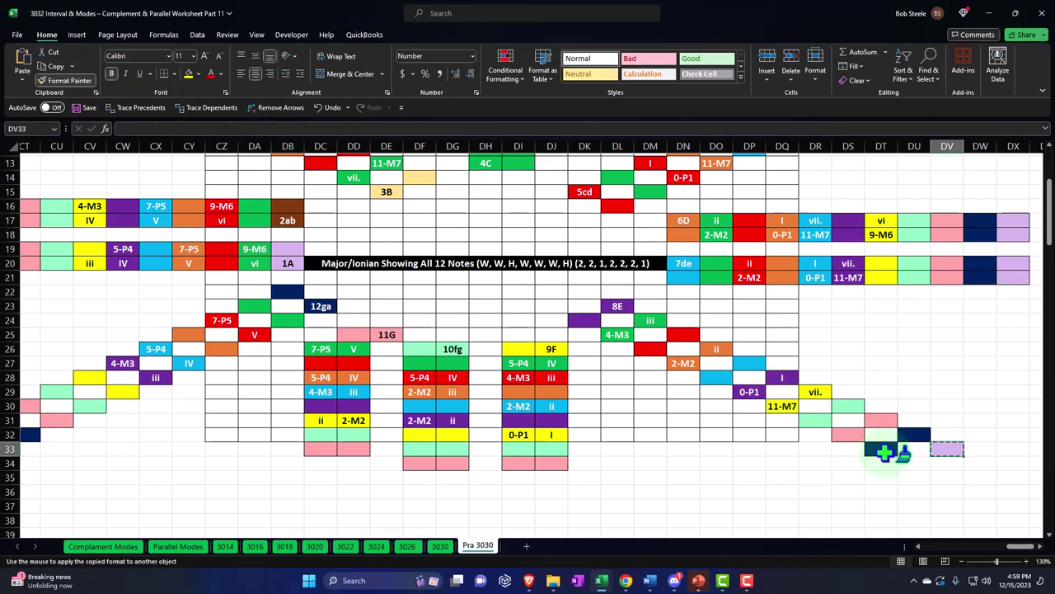
left_click(913, 462)
left_click(73, 80)
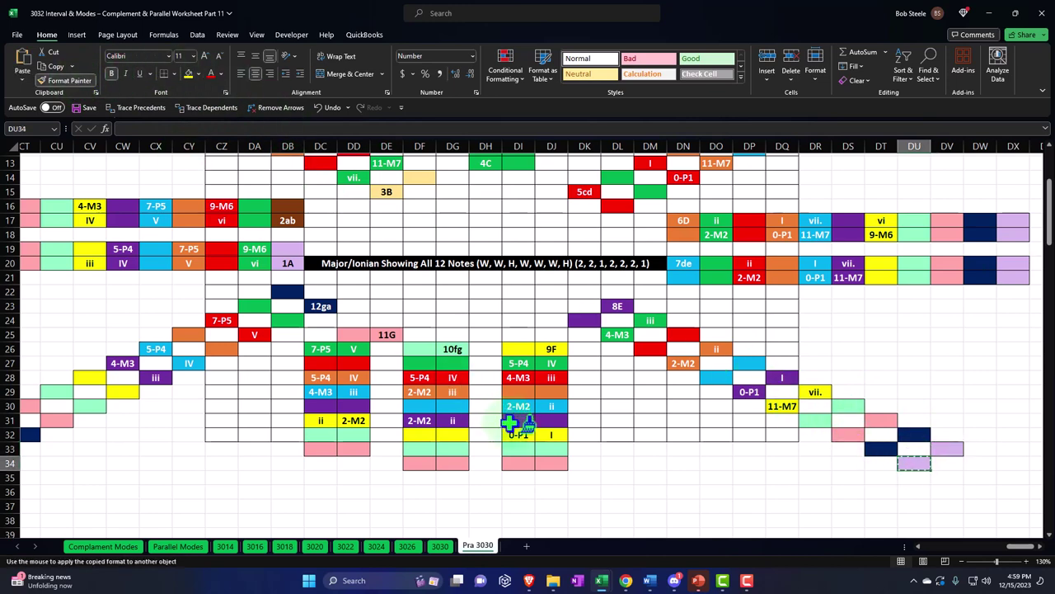
left_click_drag(528, 478, 552, 478)
left_click(81, 81)
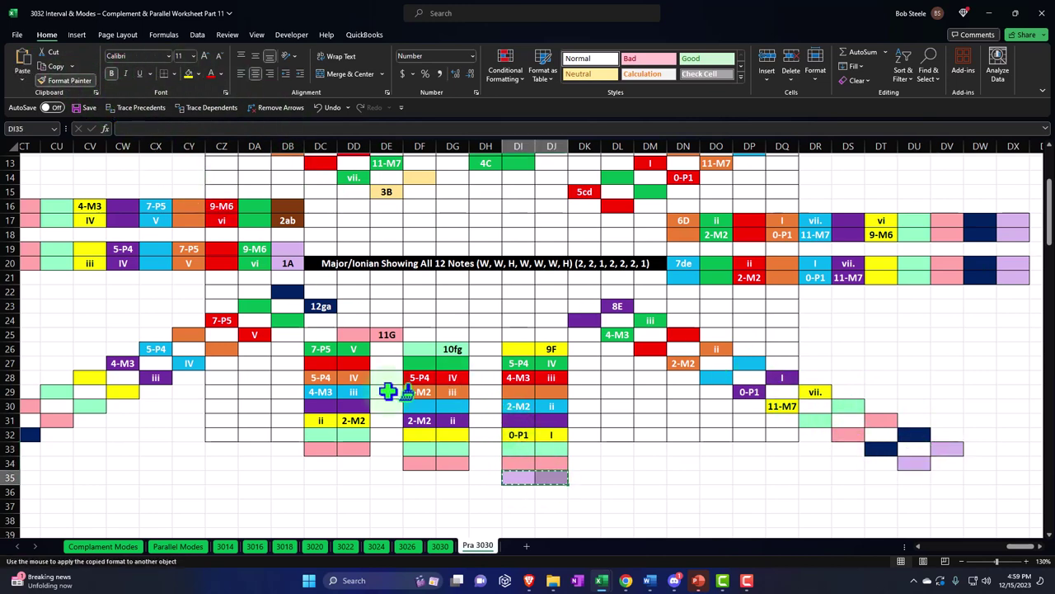
left_click_drag(412, 479, 452, 478)
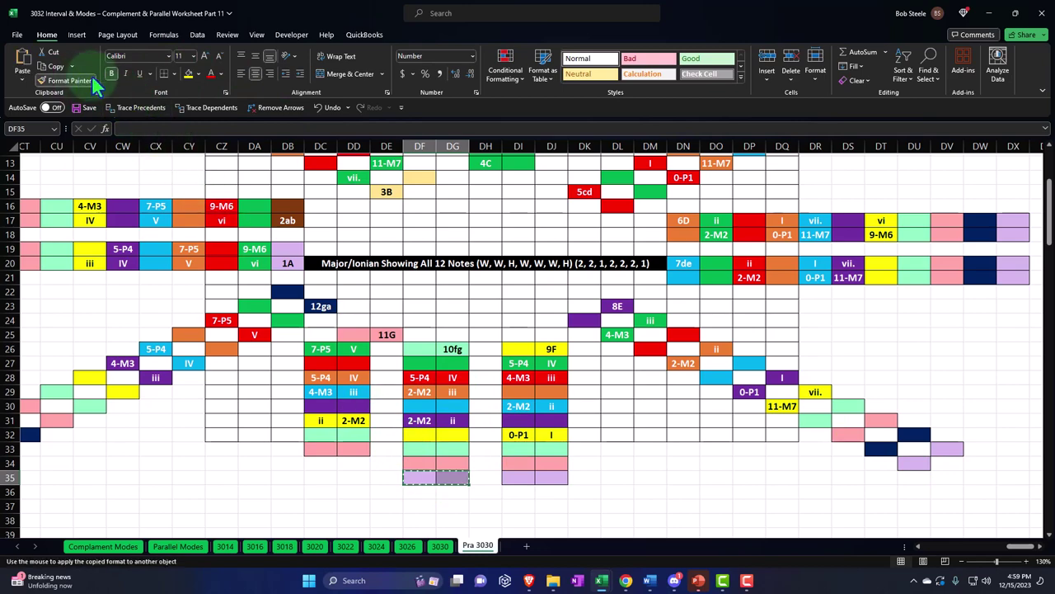
left_click_drag(314, 464, 340, 462)
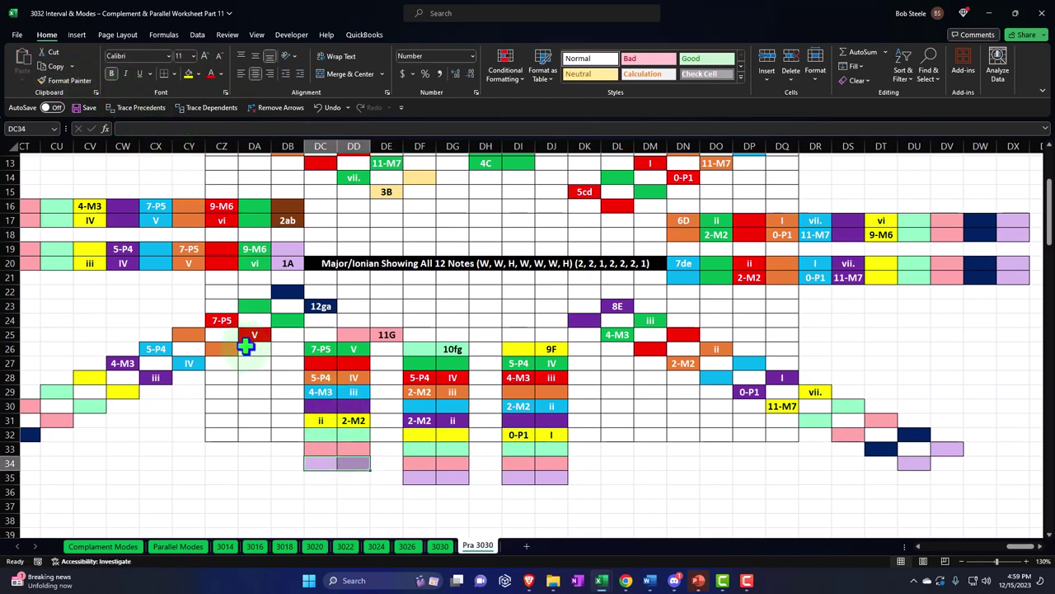
Step: Select the cell at the diagram's left edge on row 19
scroll(246, 346, "up", 2)
left_click(238, 332)
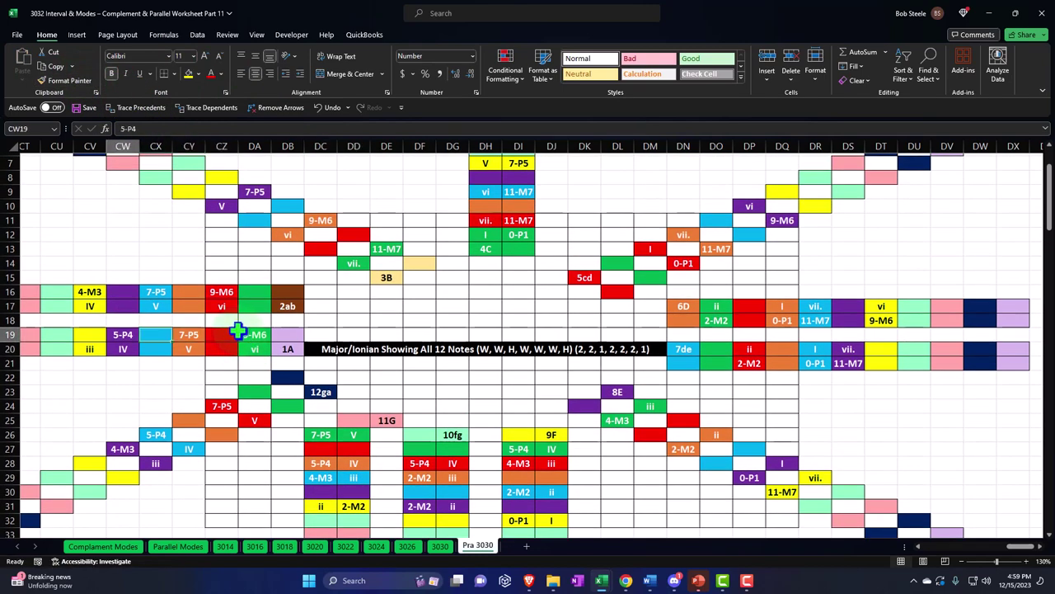
key("Left")
key("Left")
key("Left")
key("Left")
key("Left")
key("Left")
key("Left")
key("Left")
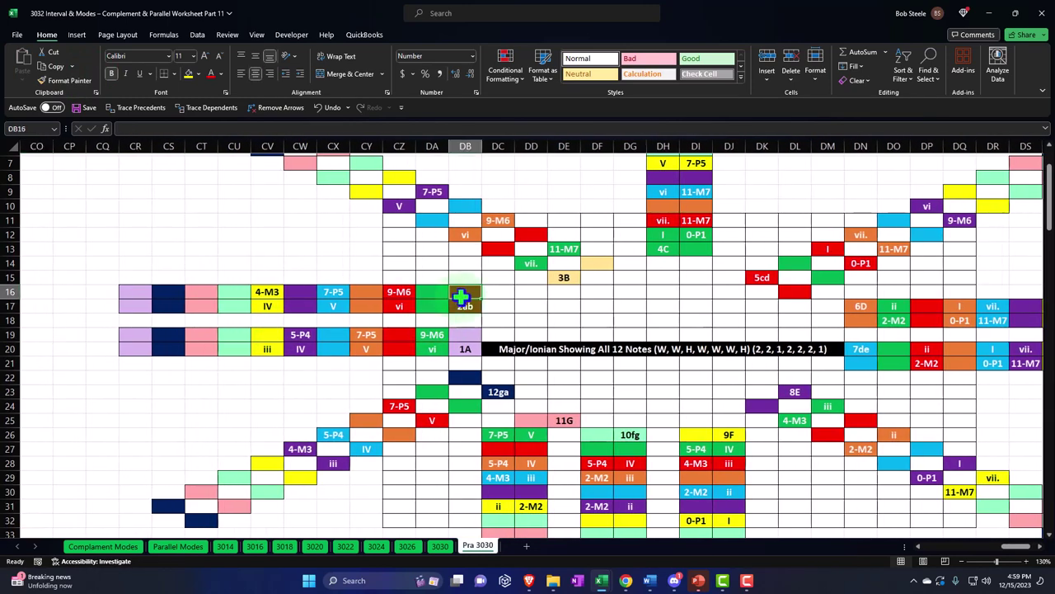
Step: Copy the brown fill from CQ16 onto the top cells CU3, CT4 and DH2:DI2
left_click(460, 297)
left_click(58, 81)
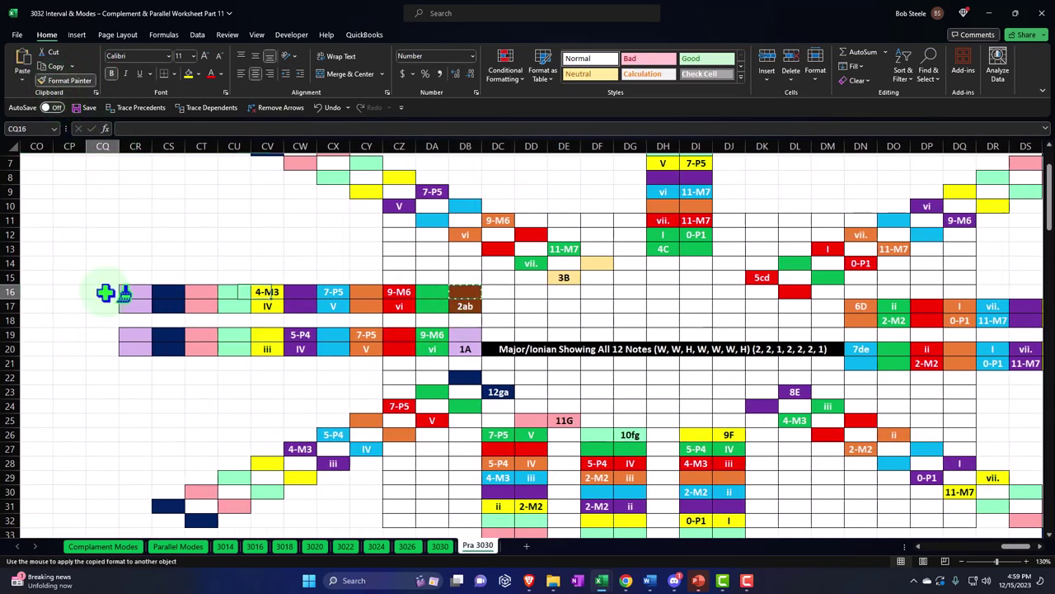
scroll(105, 295, "up", 2)
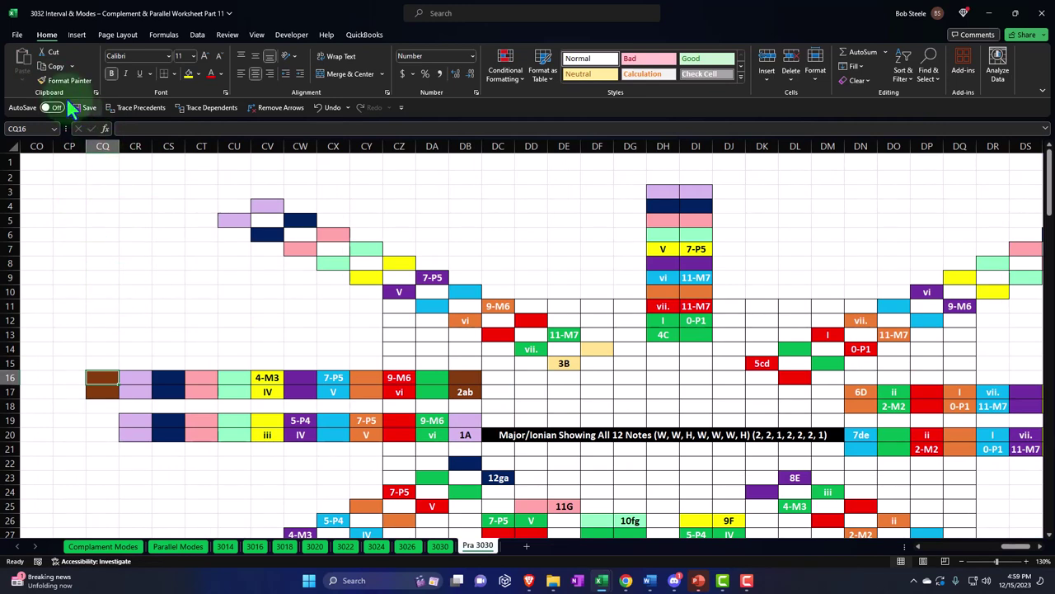
left_click(58, 80)
left_click(234, 191)
left_click(58, 81)
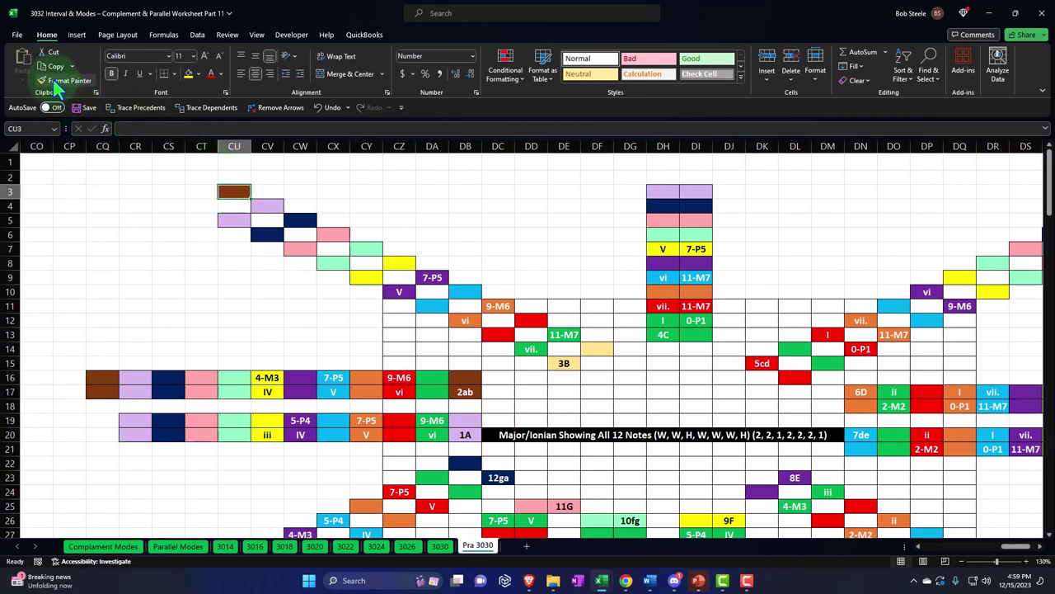
left_click(201, 206)
left_click(58, 81)
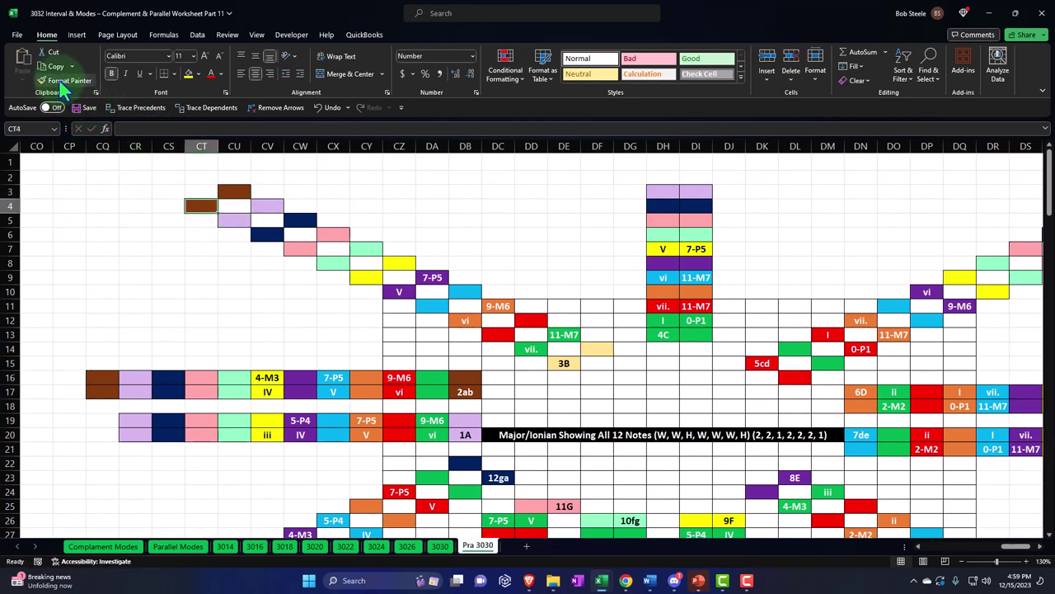
left_click_drag(659, 176, 696, 177)
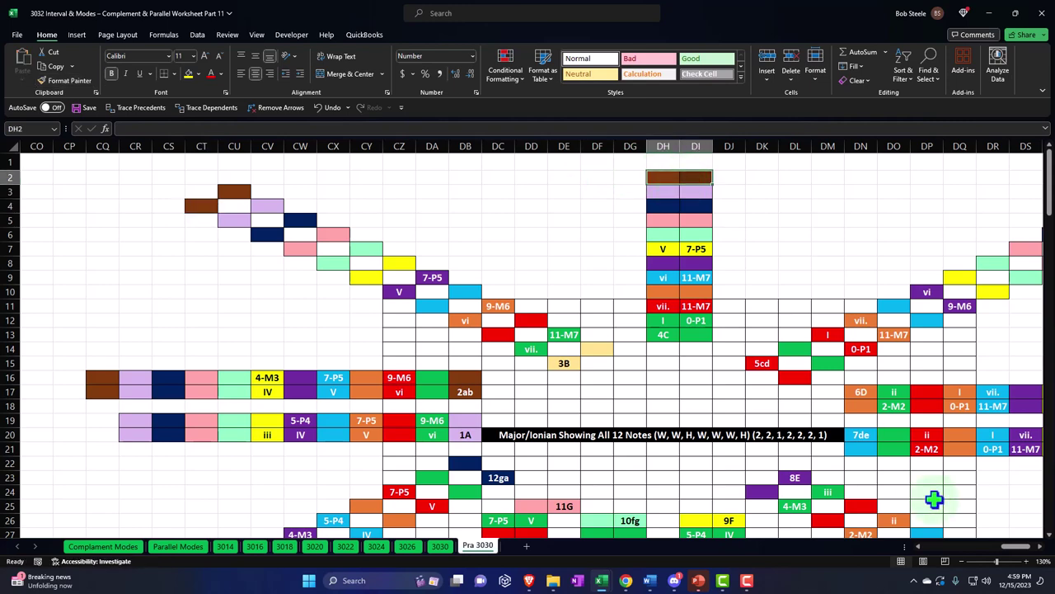
left_click_drag(1006, 548, 1011, 548)
left_click(694, 176)
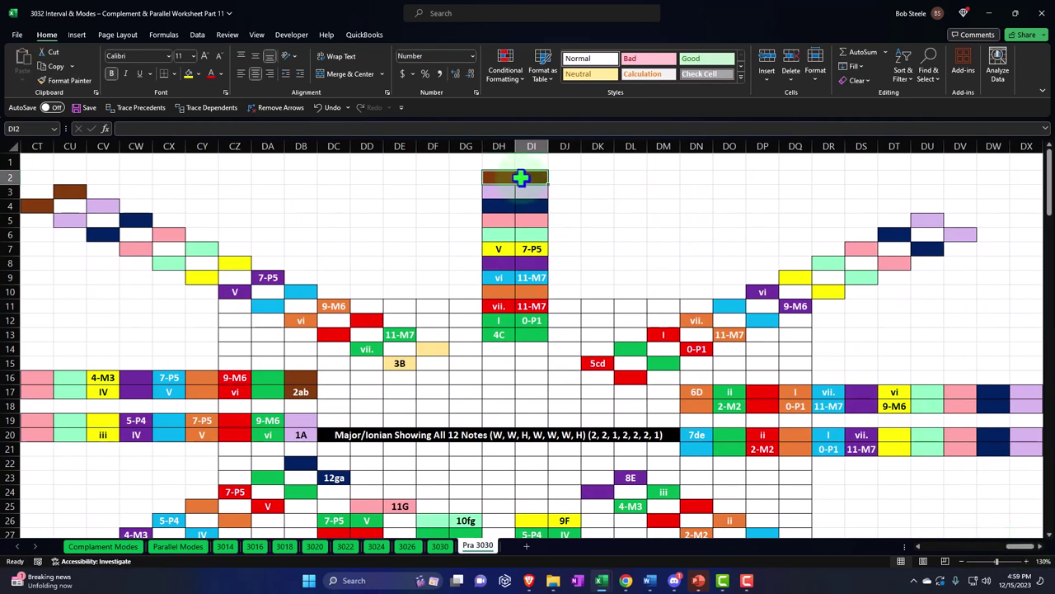
Step: Paint DV4, DW5, DY17:DY18 and DY20:DY21 brown along the upper-right and right side
left_click(960, 206)
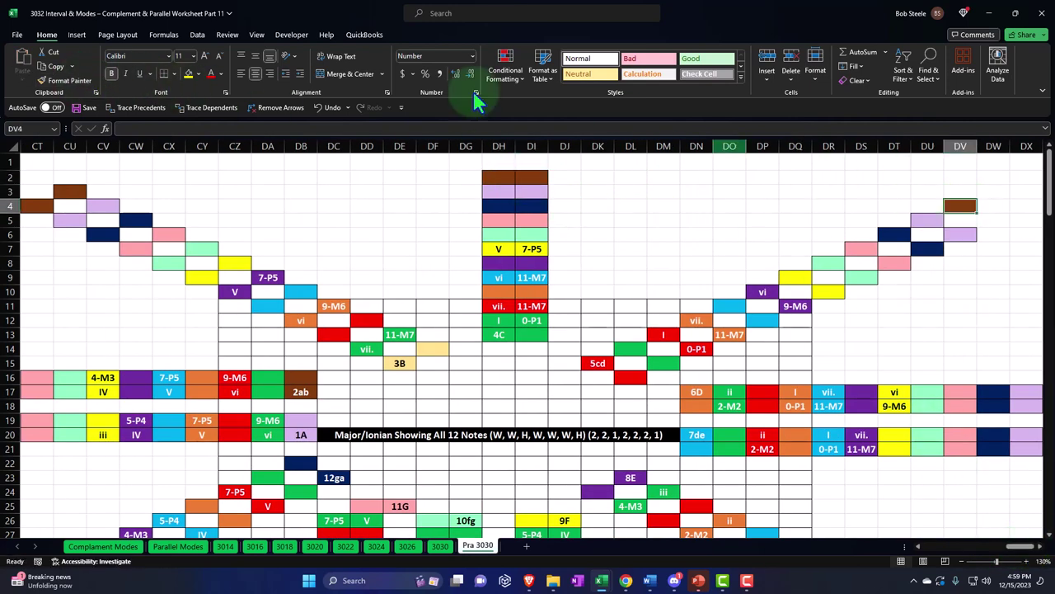
left_click(69, 80)
left_click(994, 219)
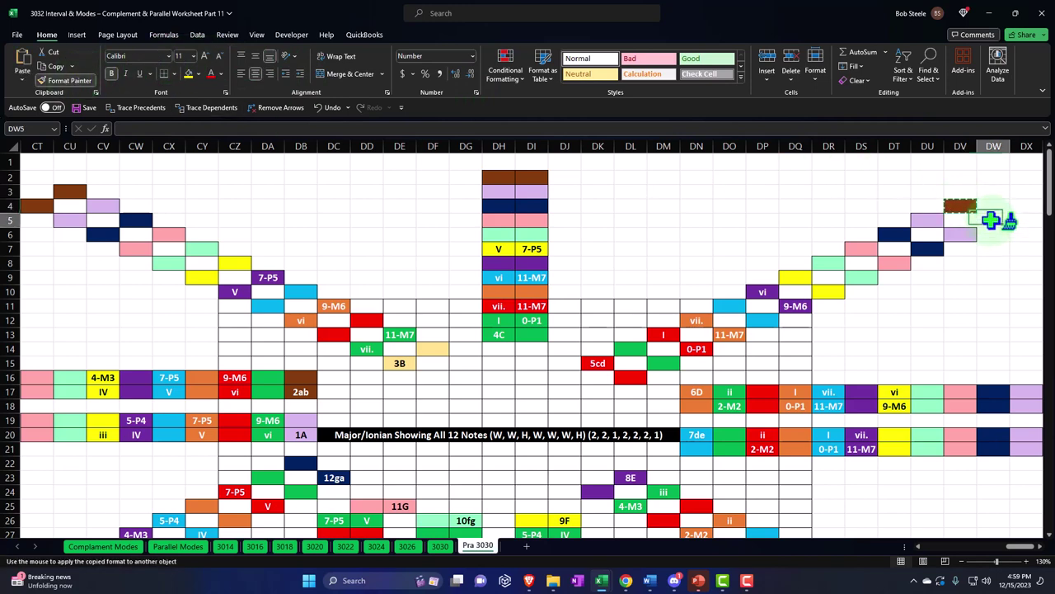
scroll(1018, 544, "right", 1)
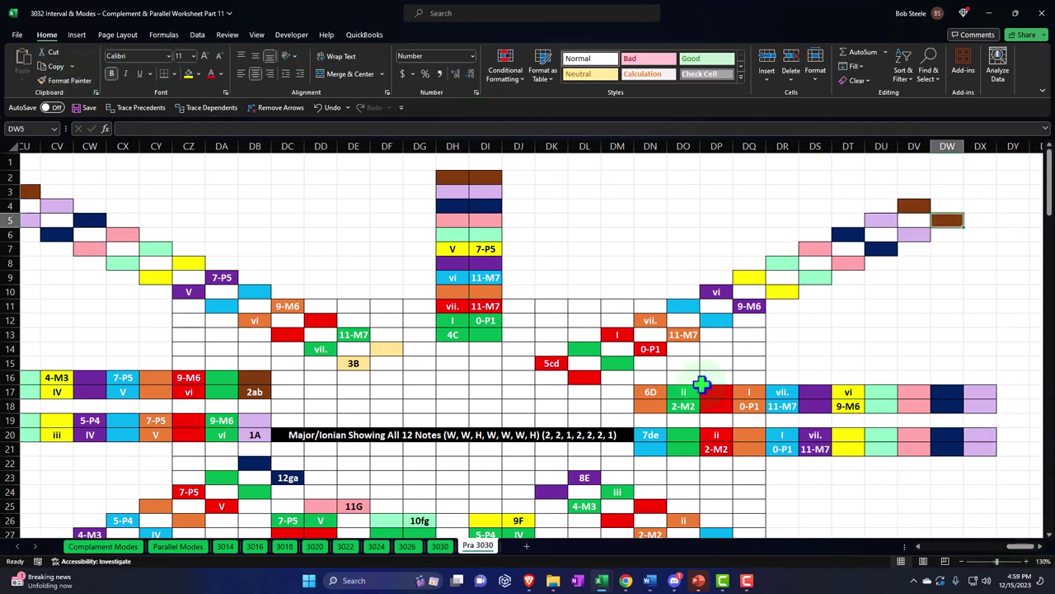
left_click(71, 80)
left_click_drag(1013, 392, 1014, 449)
left_click(62, 84)
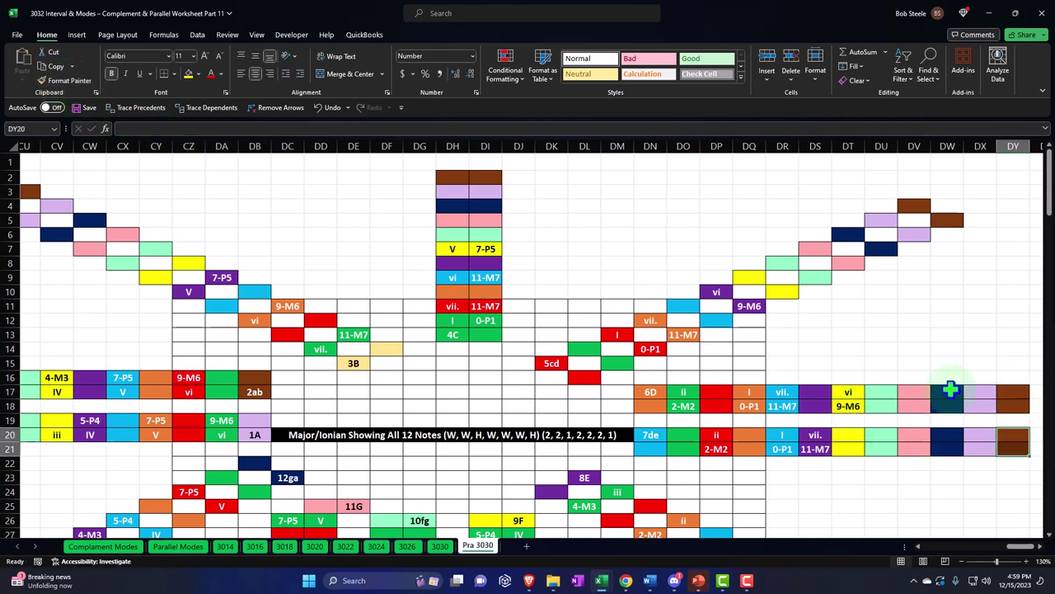
Step: Paint the bottom cells DW34, DV35, DI36:DJ36, DF36:DG36 and DC35:DD35 brown
scroll(949, 384, "down", 3)
scroll(949, 384, "down", 1)
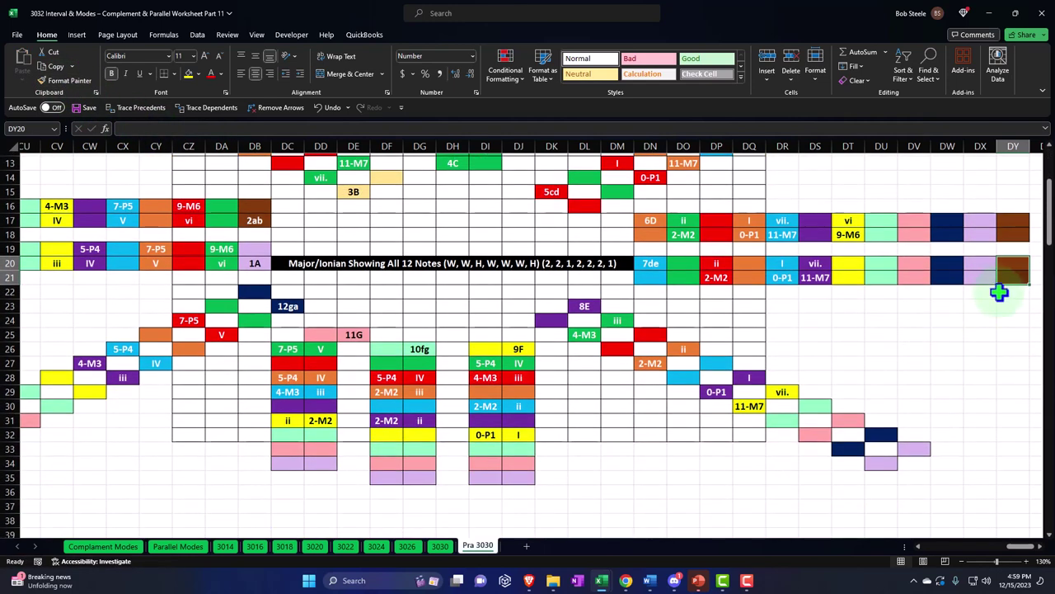
left_click(66, 81)
left_click(947, 463)
left_click(63, 81)
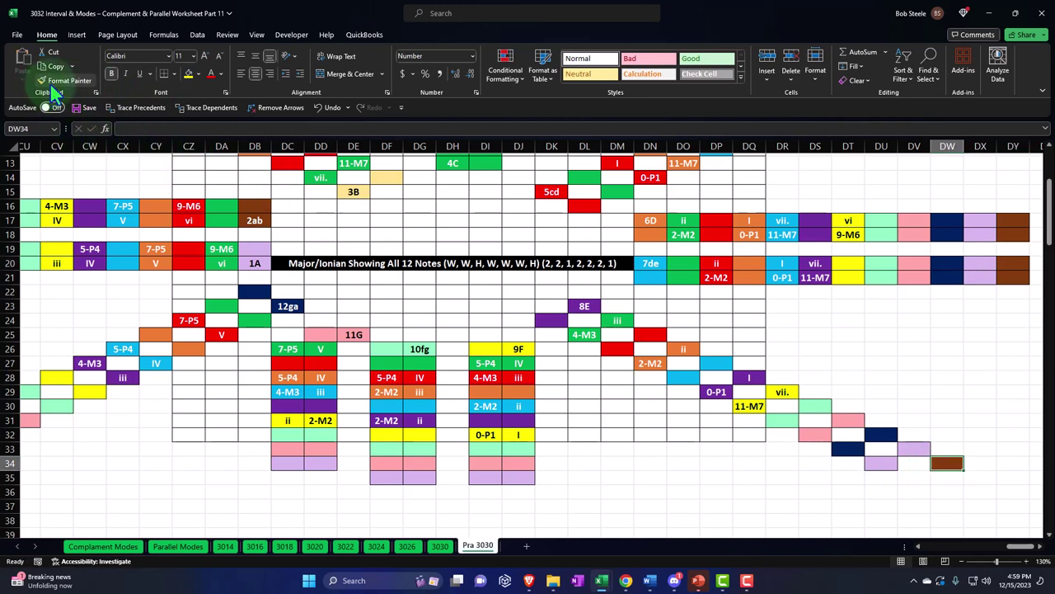
left_click(915, 478)
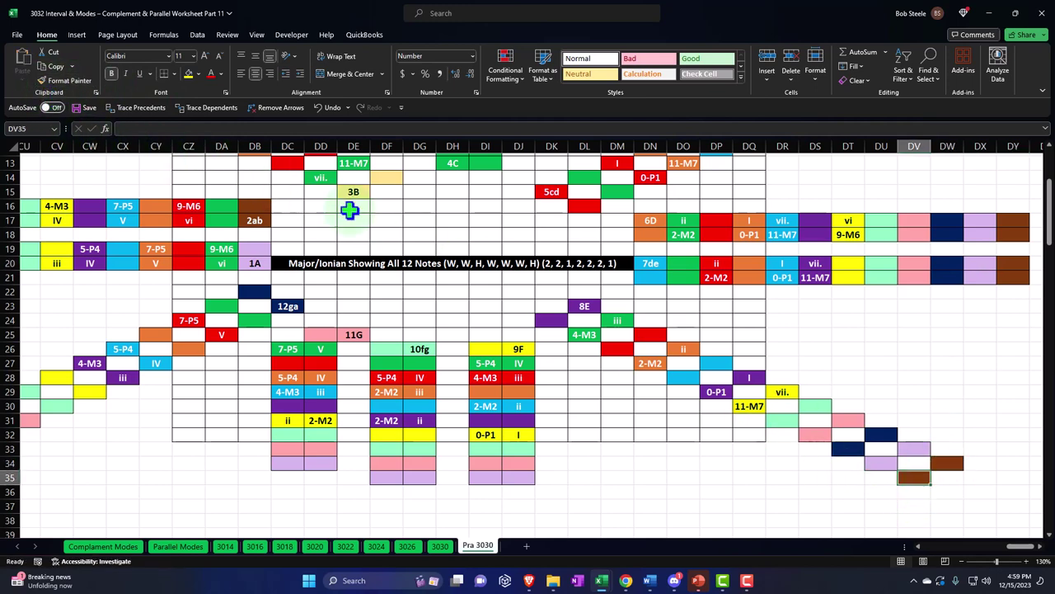
left_click(69, 81)
left_click_drag(483, 493, 516, 493)
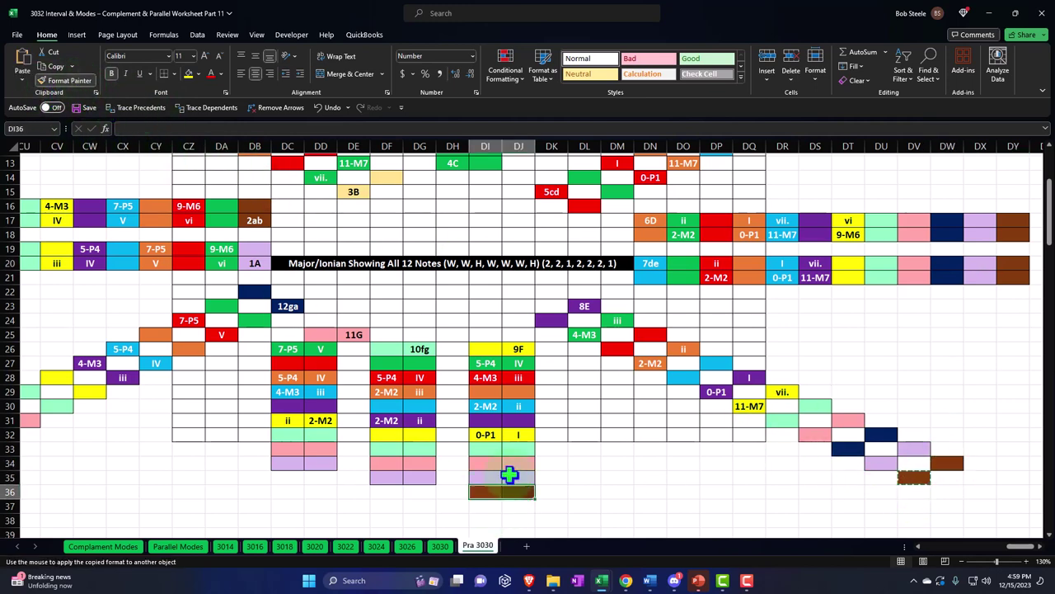
left_click(73, 83)
left_click_drag(383, 493, 412, 491)
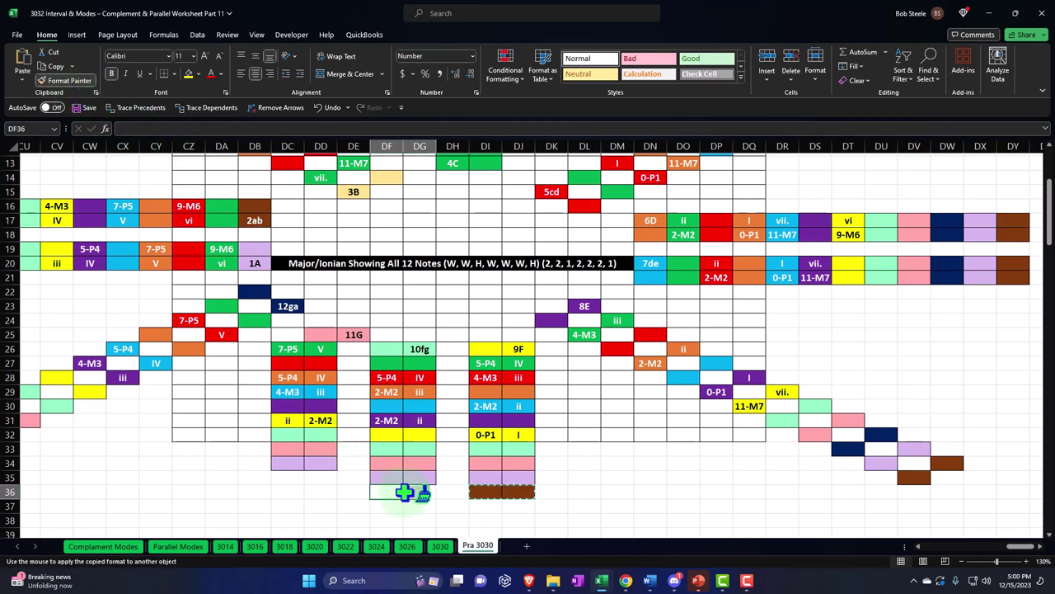
left_click(67, 81)
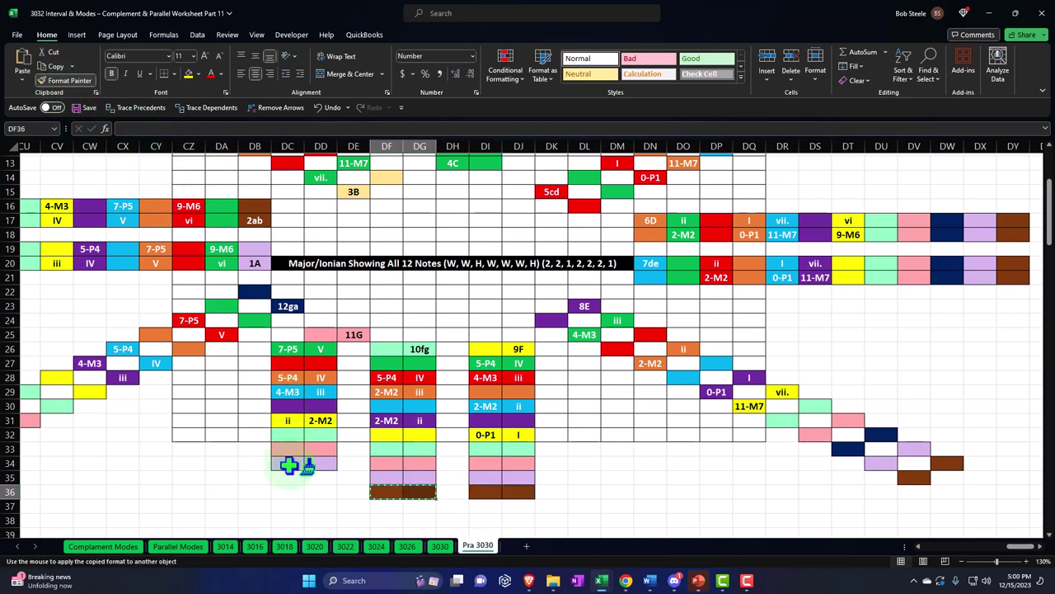
left_click_drag(289, 477, 321, 477)
left_click_drag(1021, 546, 1013, 548)
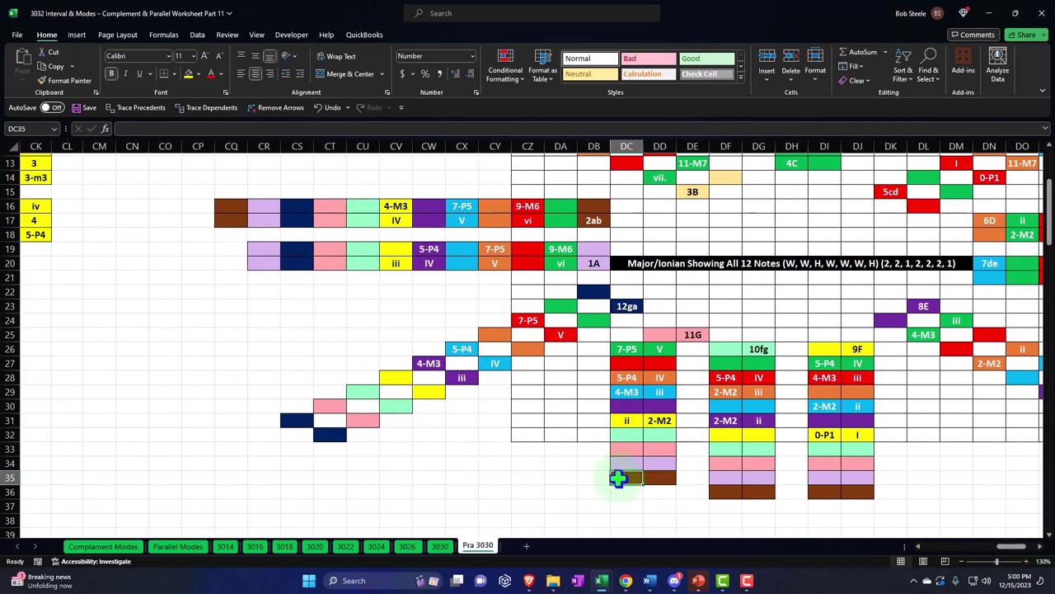
Step: Paint CR32 and CS33 brown on the lower-left of the ring
left_click(57, 81)
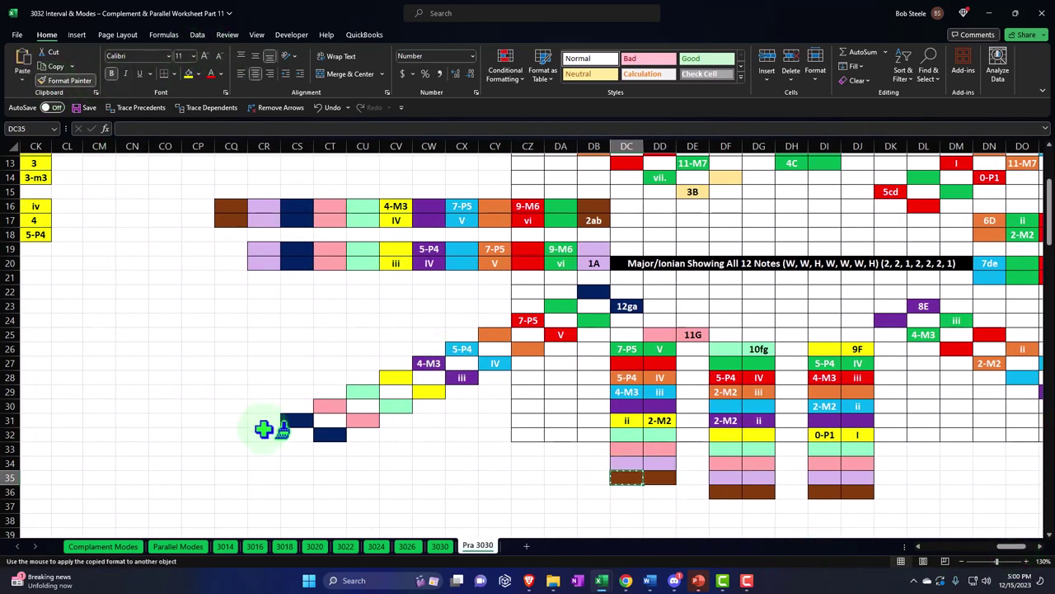
left_click(264, 432)
left_click(60, 80)
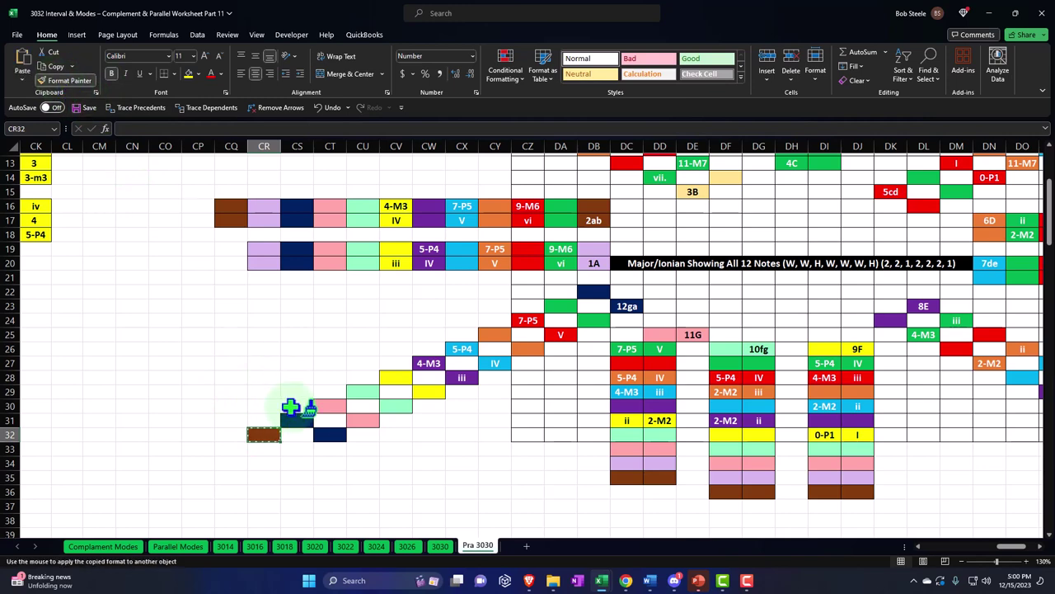
left_click(299, 447)
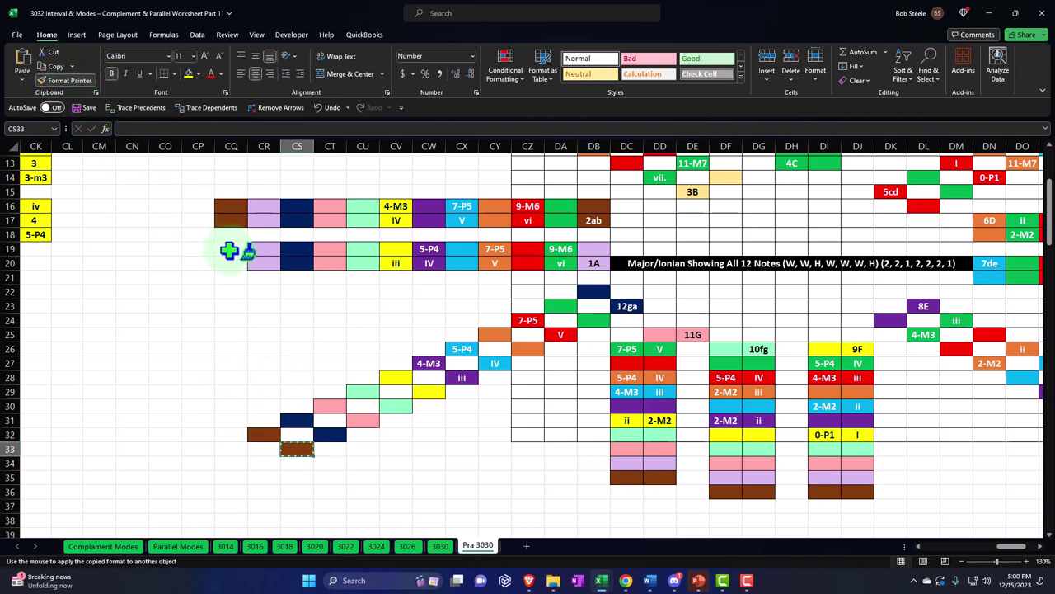
left_click_drag(229, 251, 230, 264)
scroll(354, 354, "up", 3)
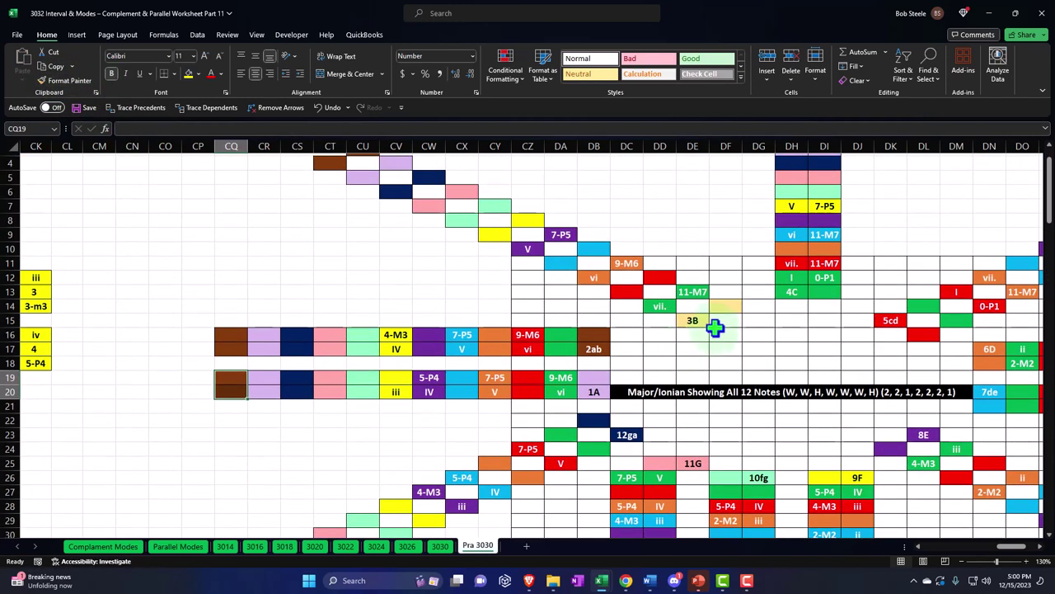
left_click(691, 322)
scroll(547, 266, "up", 1)
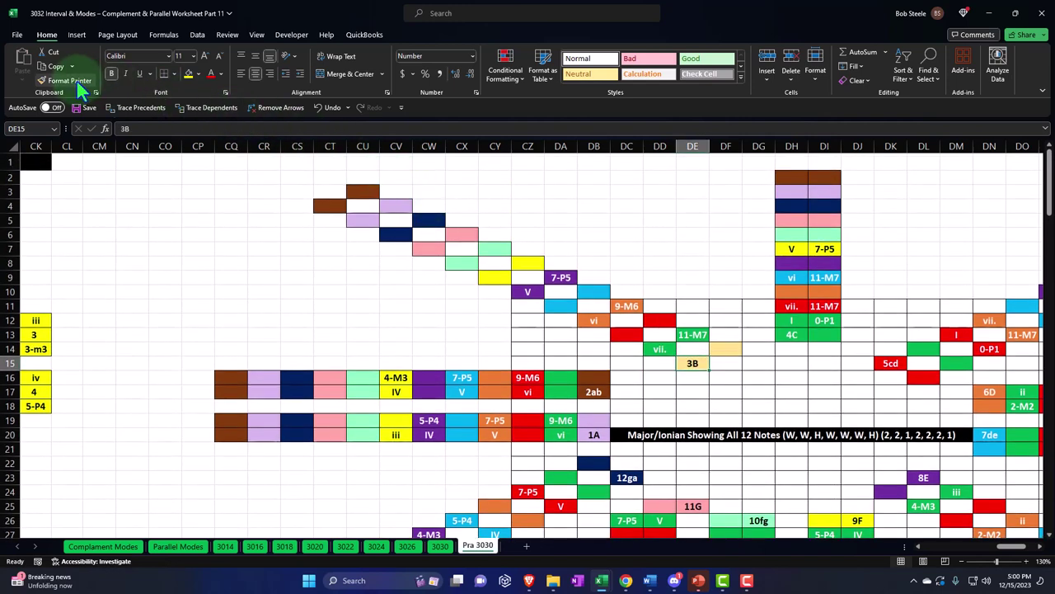
Step: Copy the peach fill from the 3B cell onto CS3, CT2 and DH1:DI1 at the top
left_click(79, 85)
left_click(294, 191)
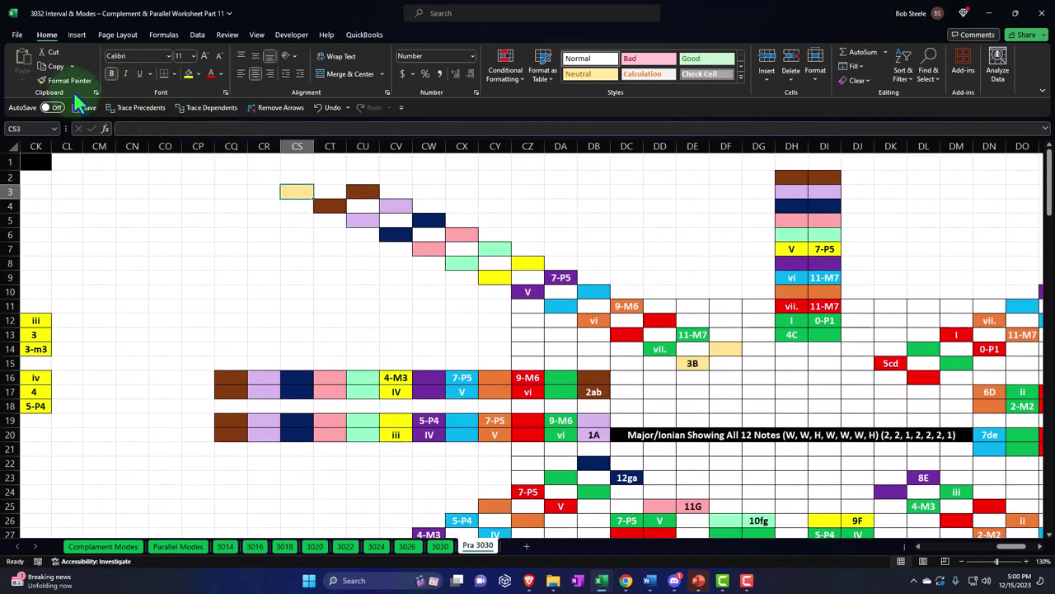
left_click(330, 177)
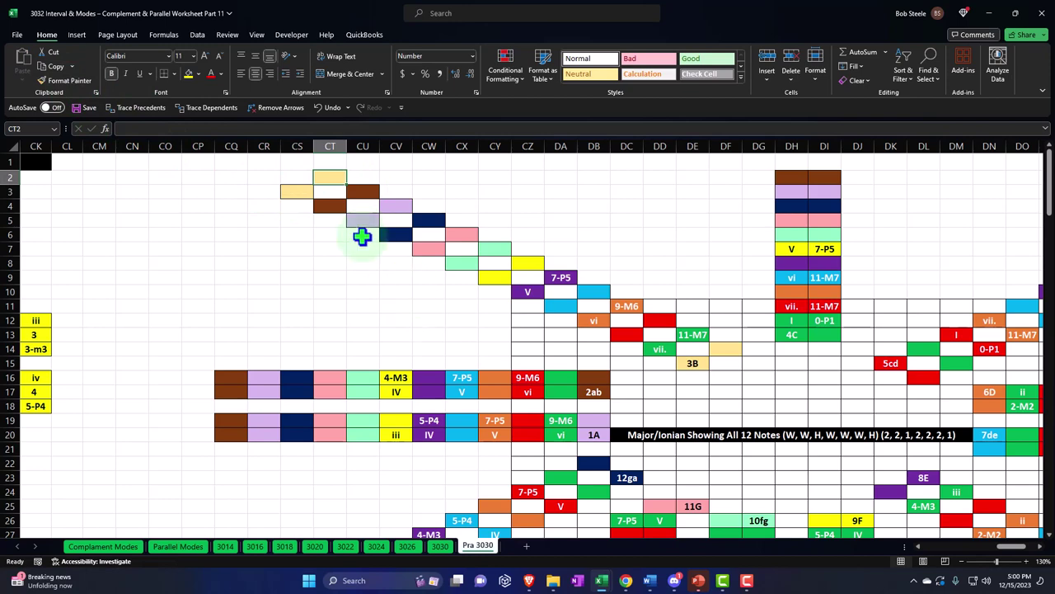
left_click(76, 79)
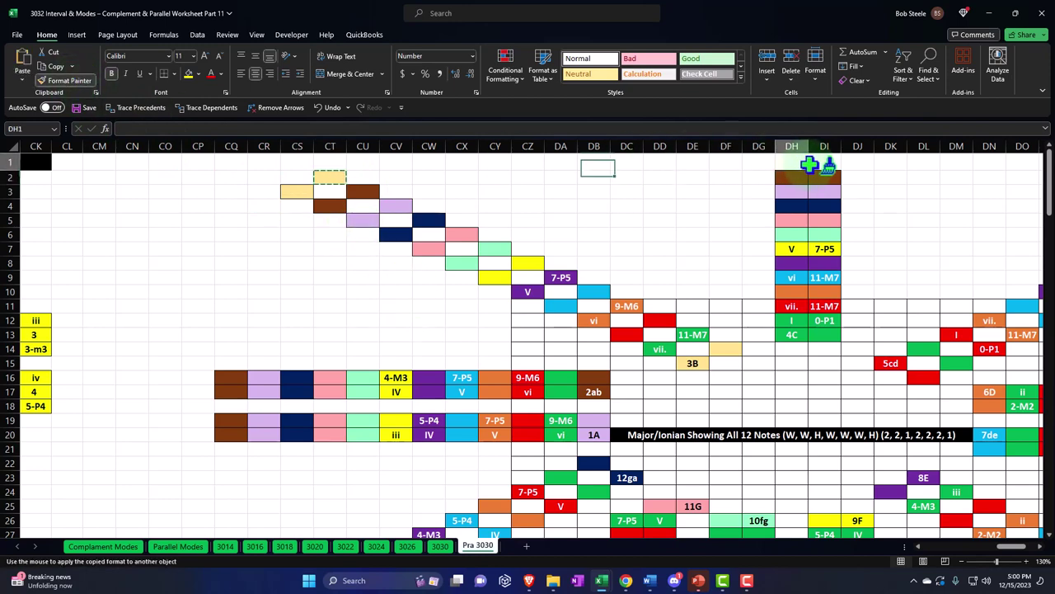
left_click_drag(793, 161, 824, 162)
Step: Paint DW3, DX4 and DZ17:DZ18 peach along the upper-right and right side
scroll(1013, 557, "right", 5)
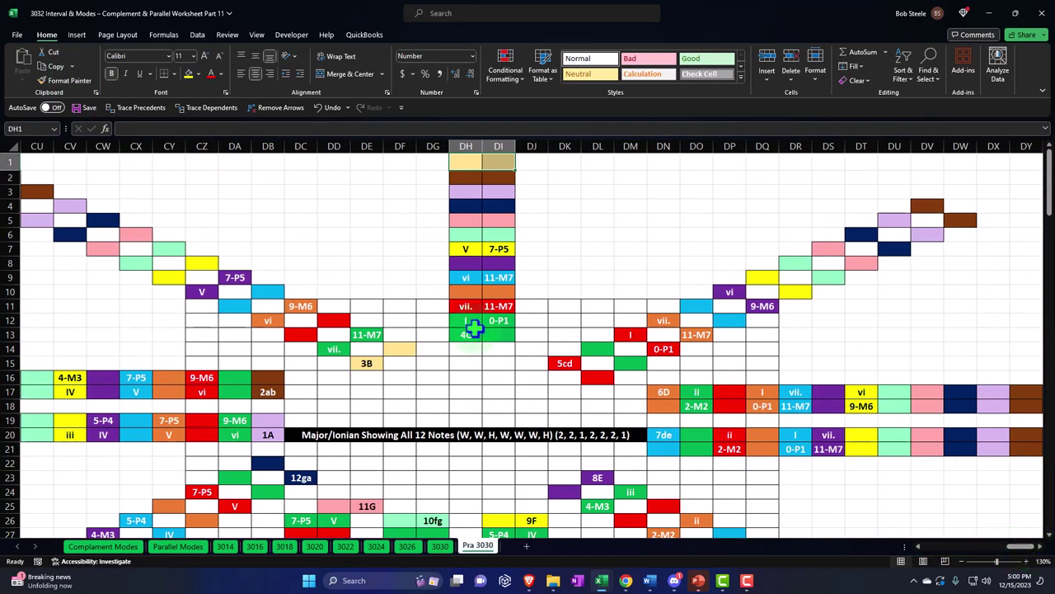
left_click(59, 83)
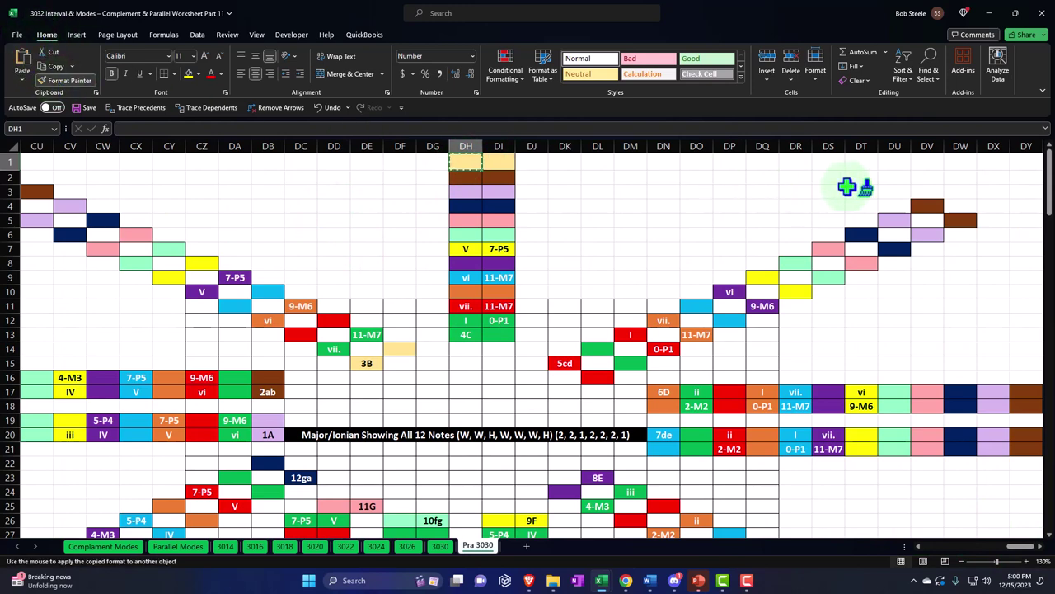
left_click(960, 191)
left_click(71, 80)
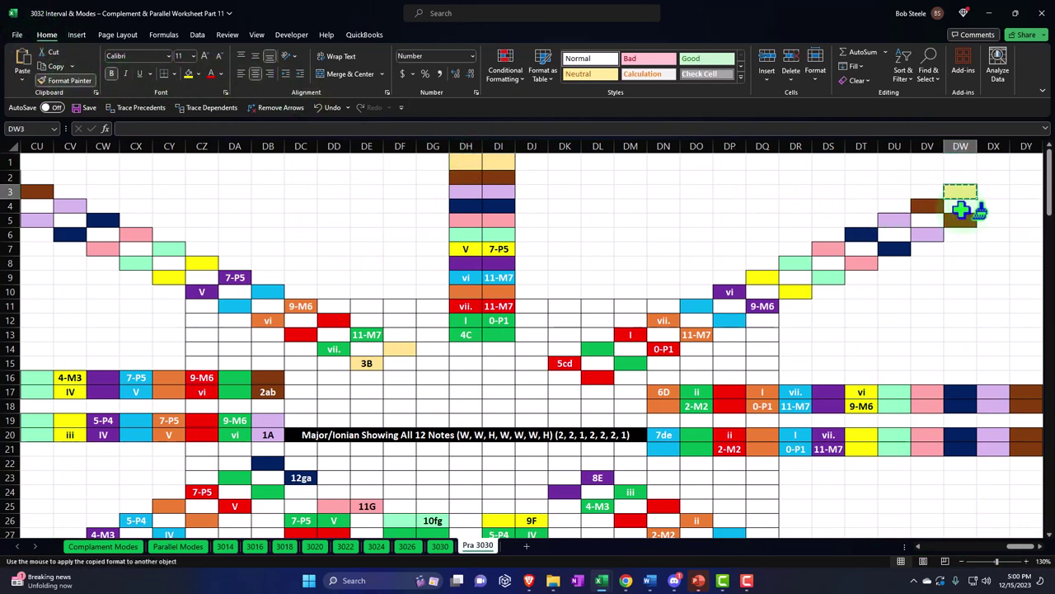
left_click(992, 206)
left_click(1039, 545)
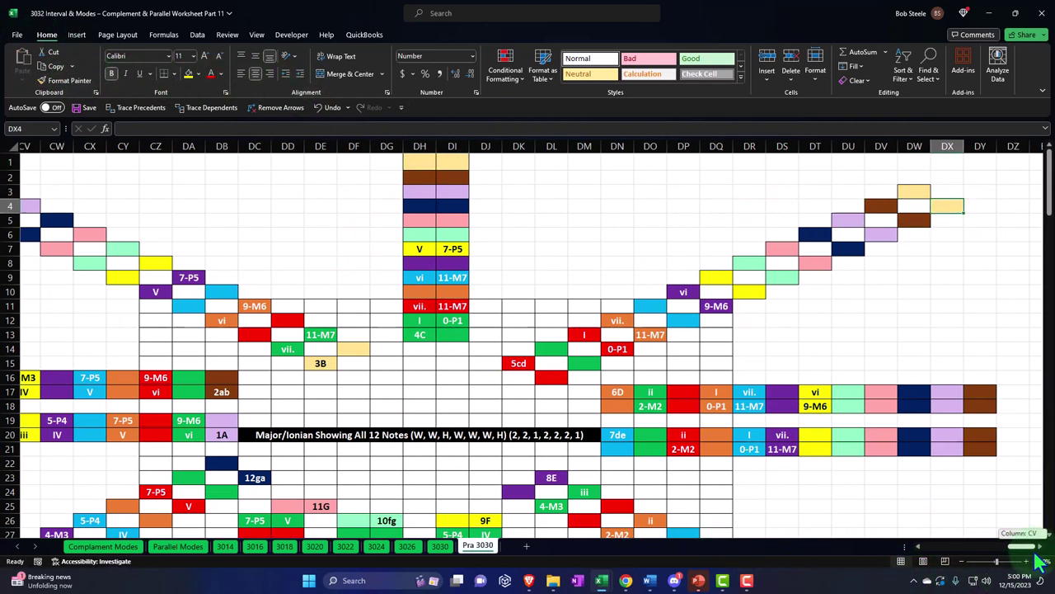
left_click(67, 86)
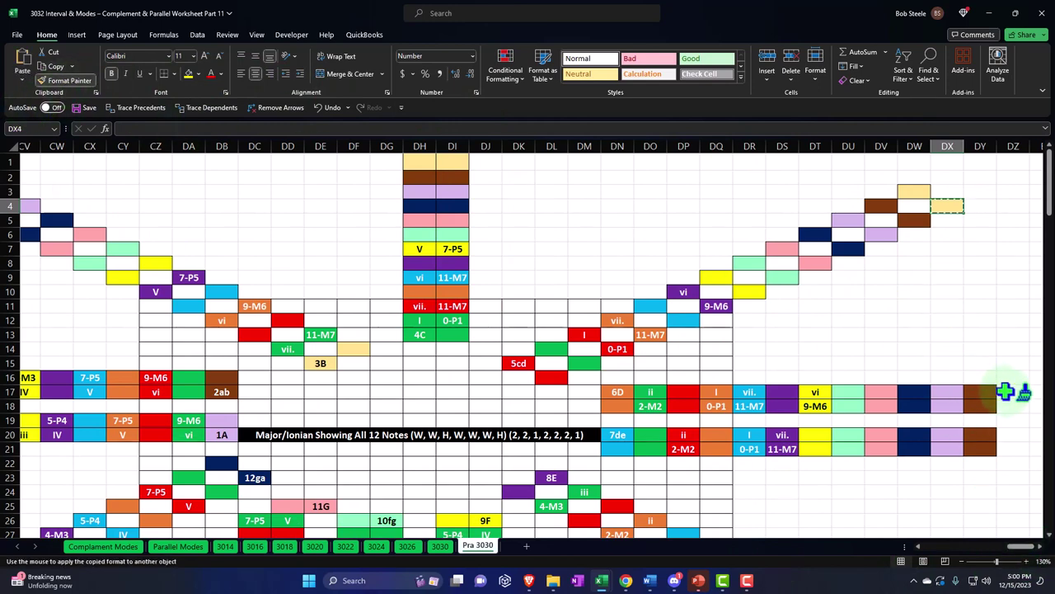
left_click_drag(1012, 391, 1012, 406)
left_click(75, 85)
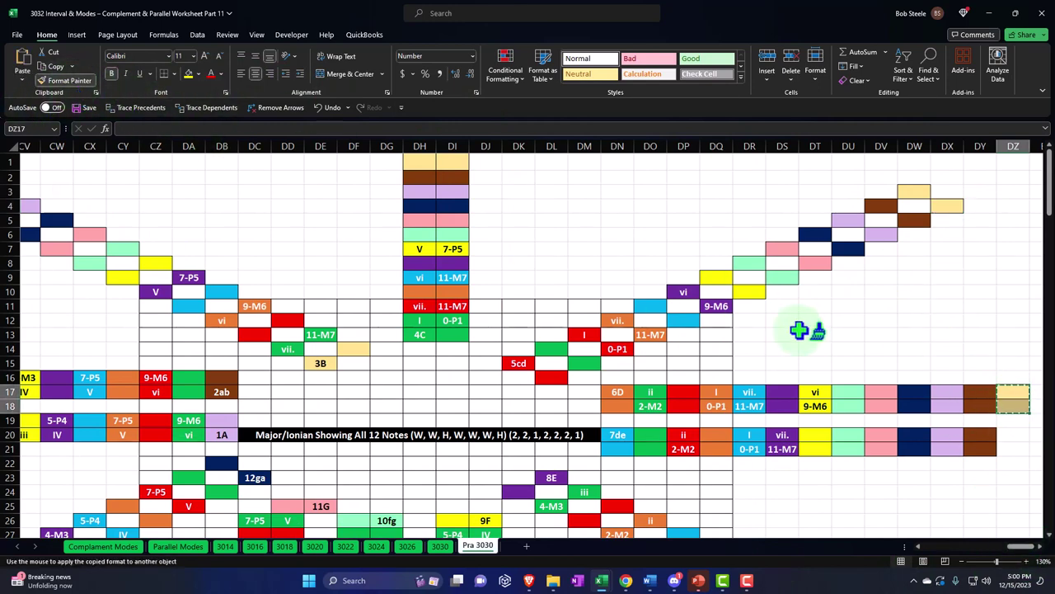
Step: Paint the lower-right cells DX35 and DW36 peach
scroll(874, 342, "down", 2)
left_click_drag(1014, 350, 1018, 363)
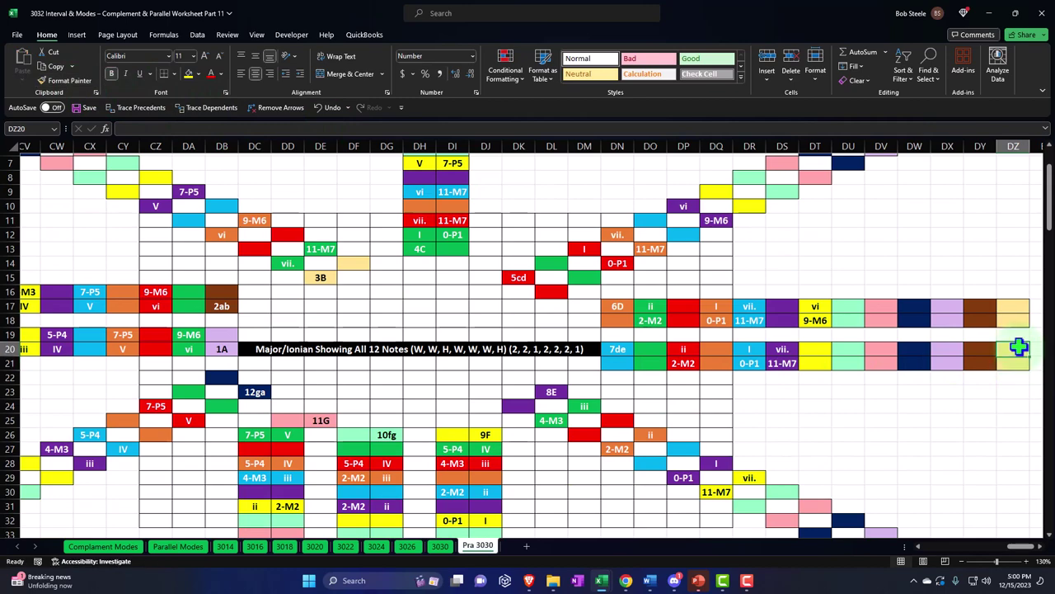
scroll(888, 346, "down", 2)
left_click(76, 78)
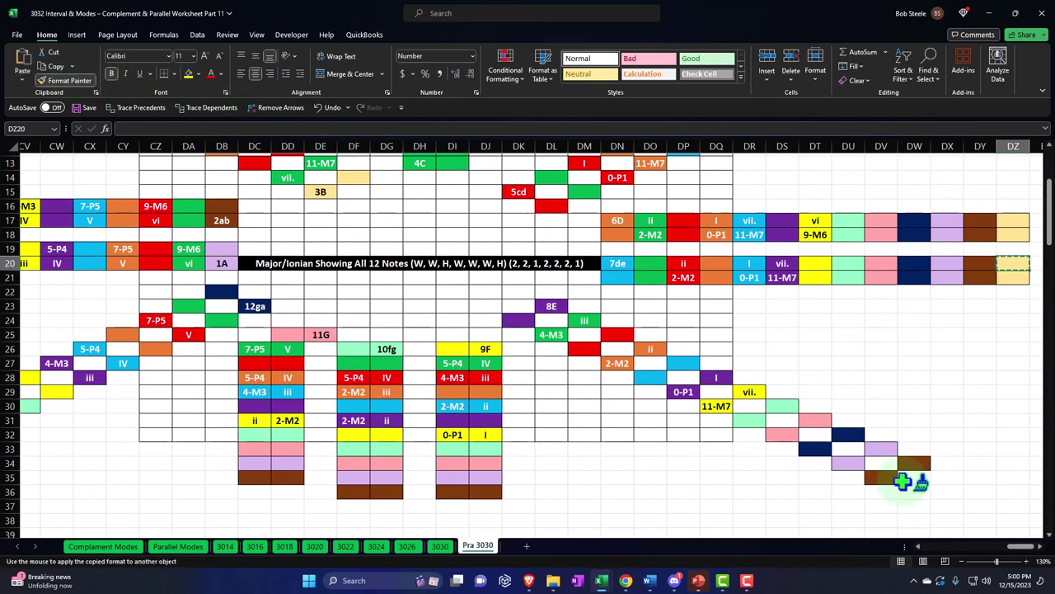
left_click(954, 478)
left_click(61, 80)
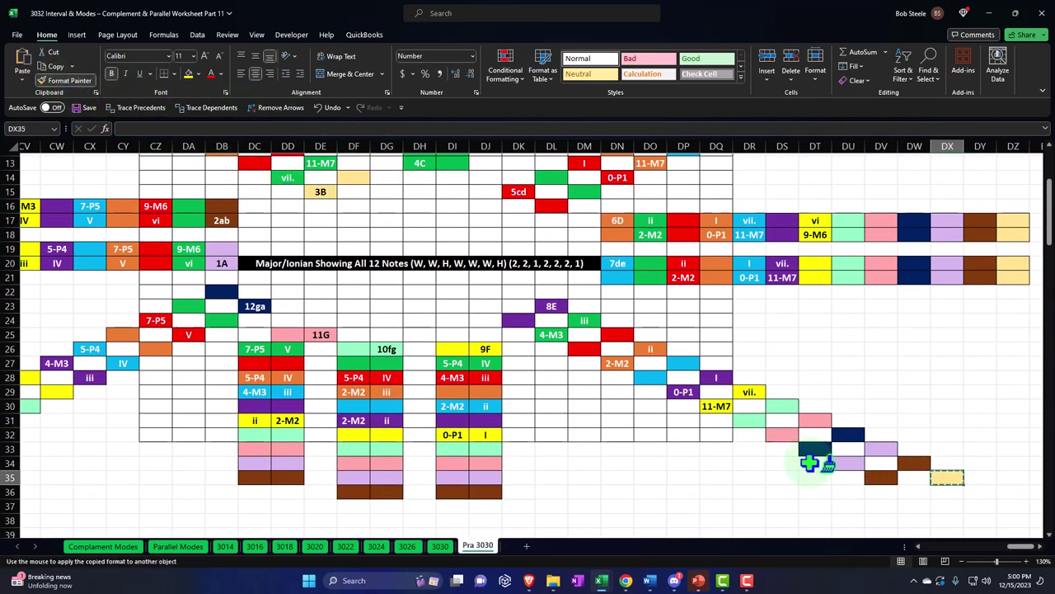
left_click(914, 491)
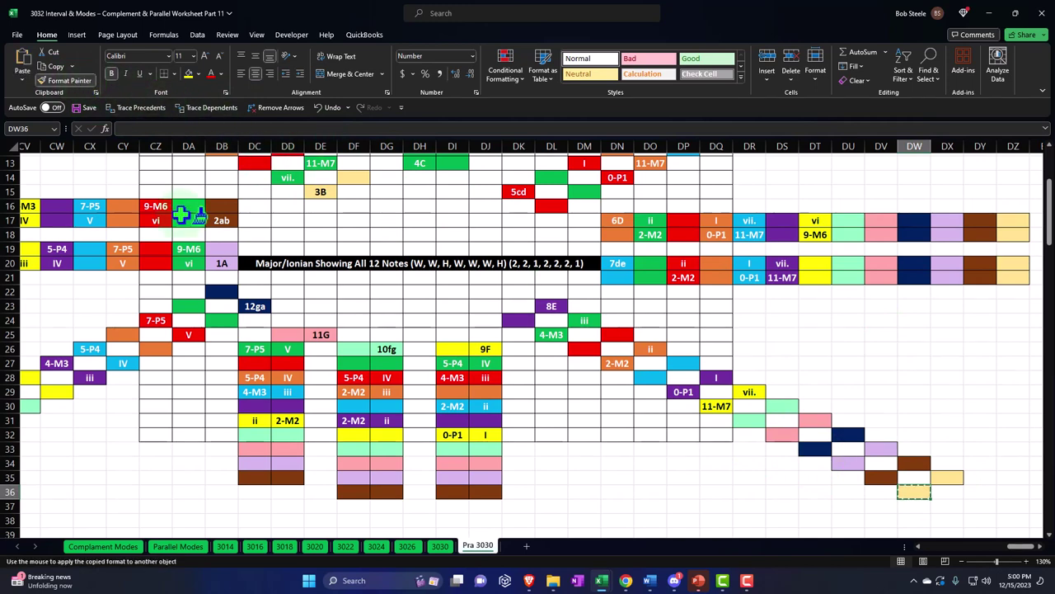
Step: Paint DI37:DJ37, DF37:DG37 and DC36:DD36 peach along the bottom
left_click(464, 503)
left_click_drag(474, 509, 476, 503)
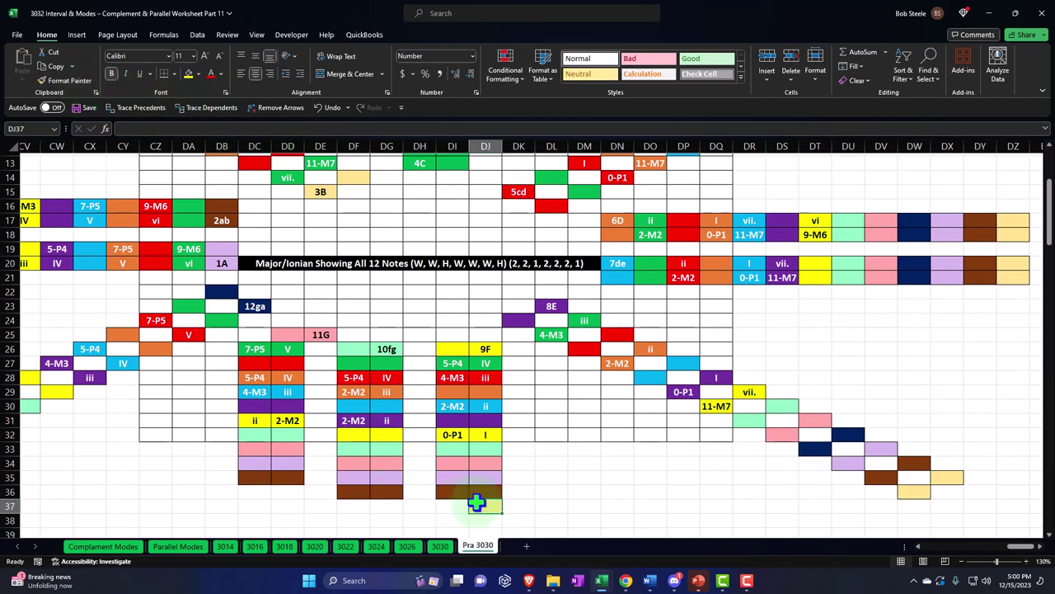
left_click(63, 80)
left_click(452, 504)
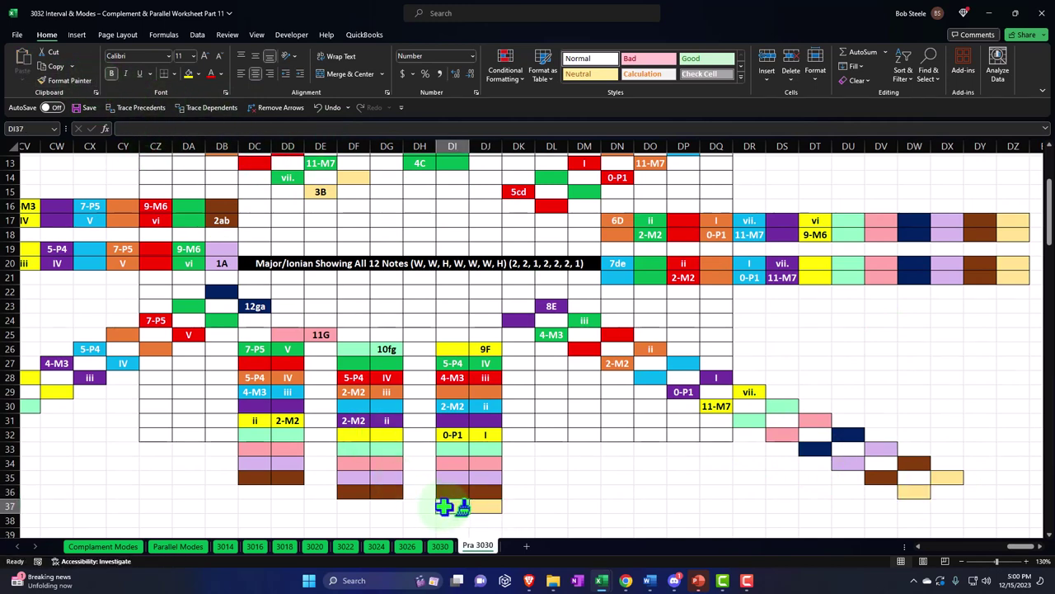
left_click(79, 81)
left_click_drag(353, 504, 384, 507)
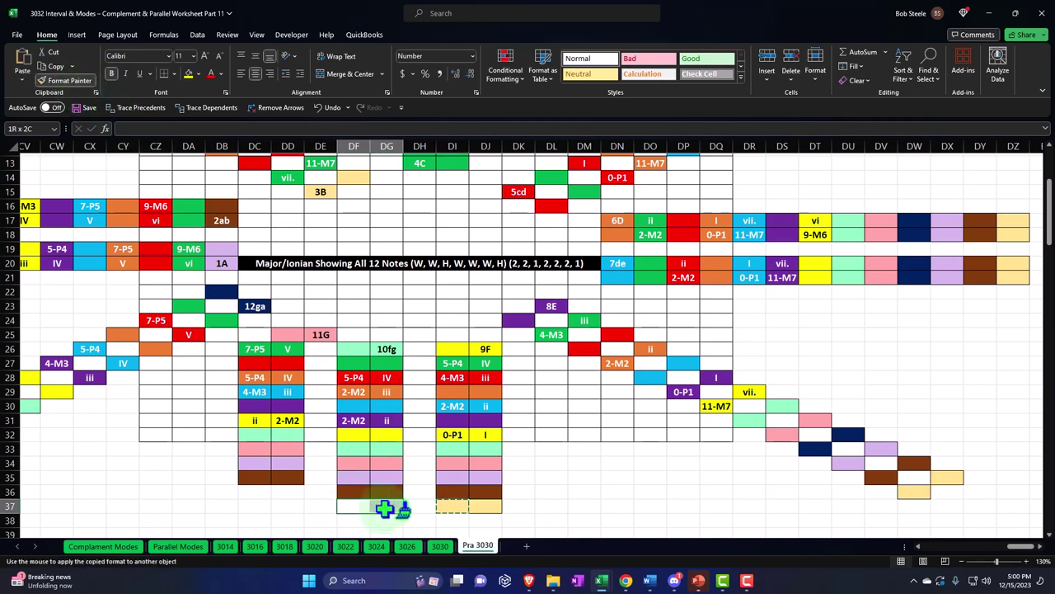
left_click(85, 82)
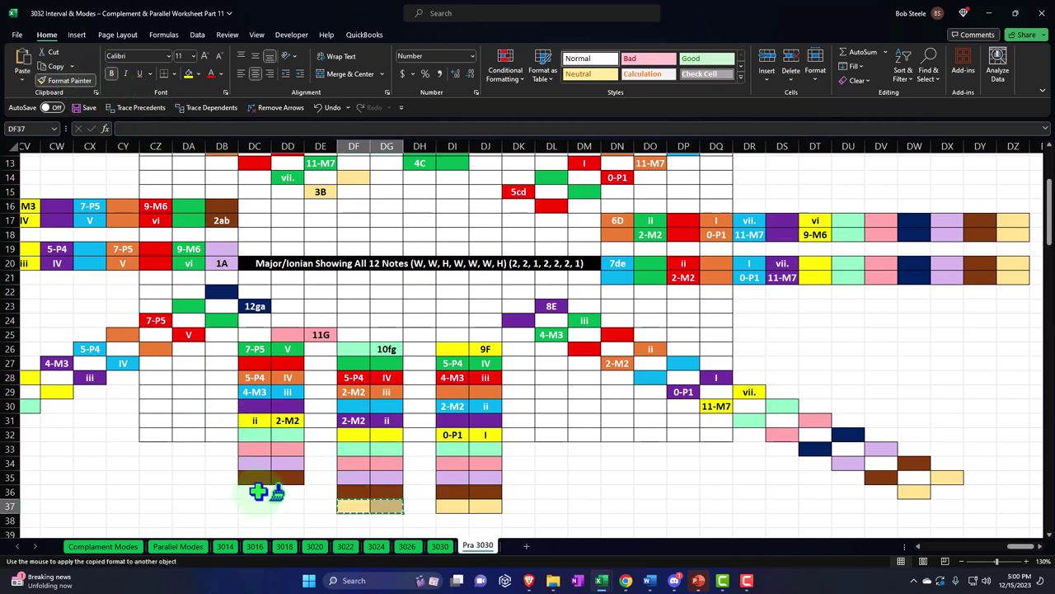
left_click_drag(259, 493, 288, 493)
left_click_drag(1020, 559, 1008, 549)
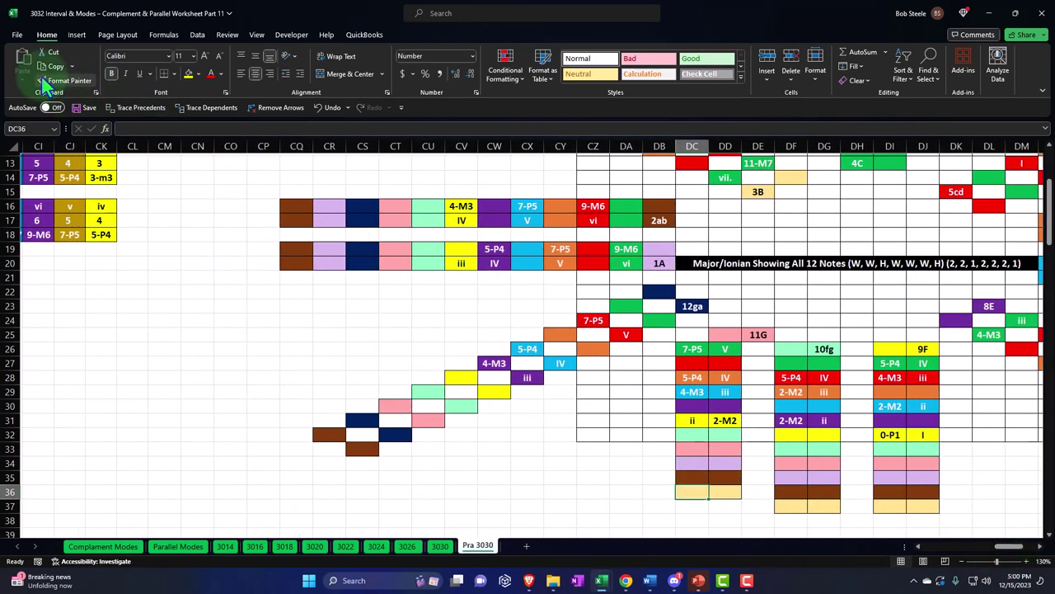
Step: Copy the peach fill from DC36 onto CQ33, CR34, CP19:CP20 and CP16:CP17
left_click(64, 80)
left_click(291, 448)
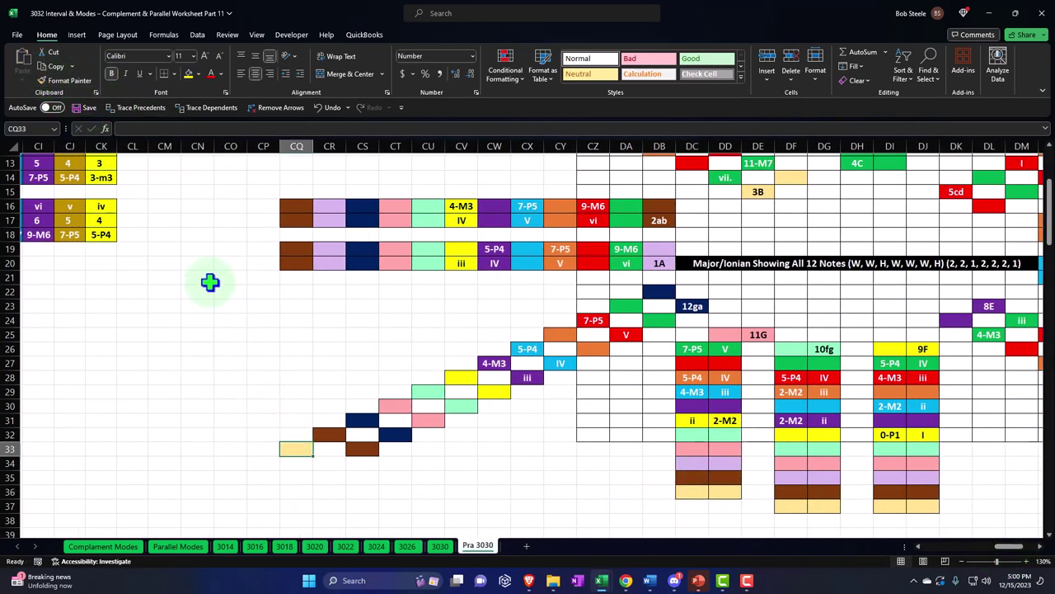
left_click(66, 80)
left_click(319, 462)
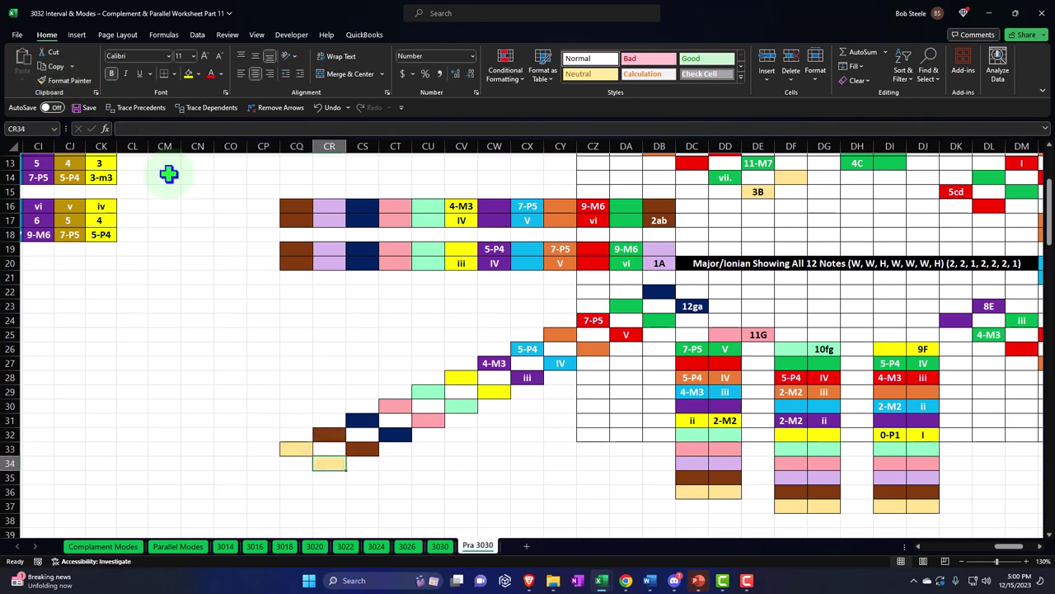
left_click(70, 81)
left_click_drag(257, 248, 260, 262)
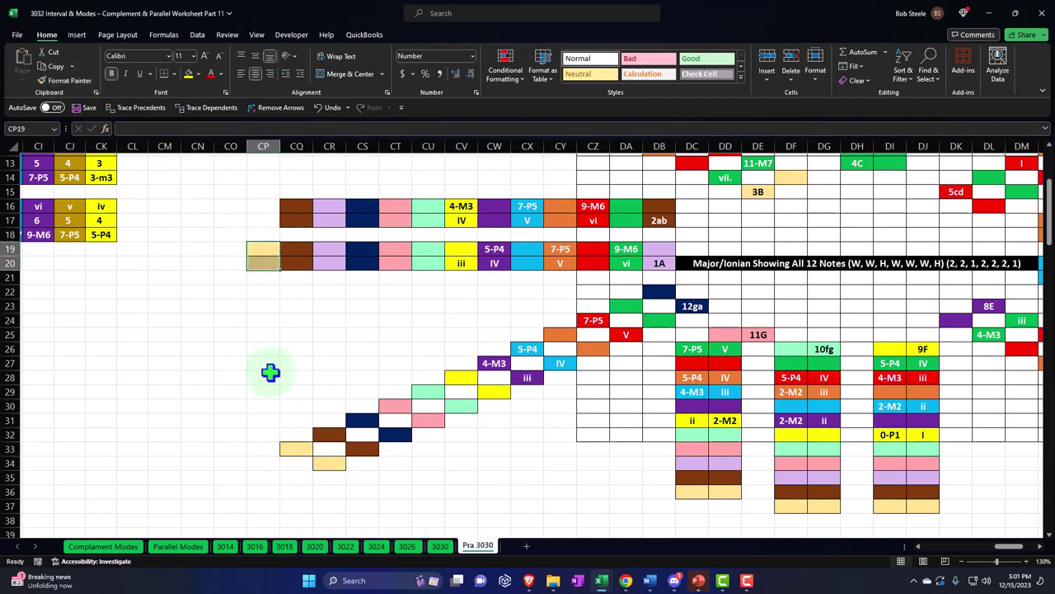
scroll(247, 337, "up", 3)
left_click(58, 83)
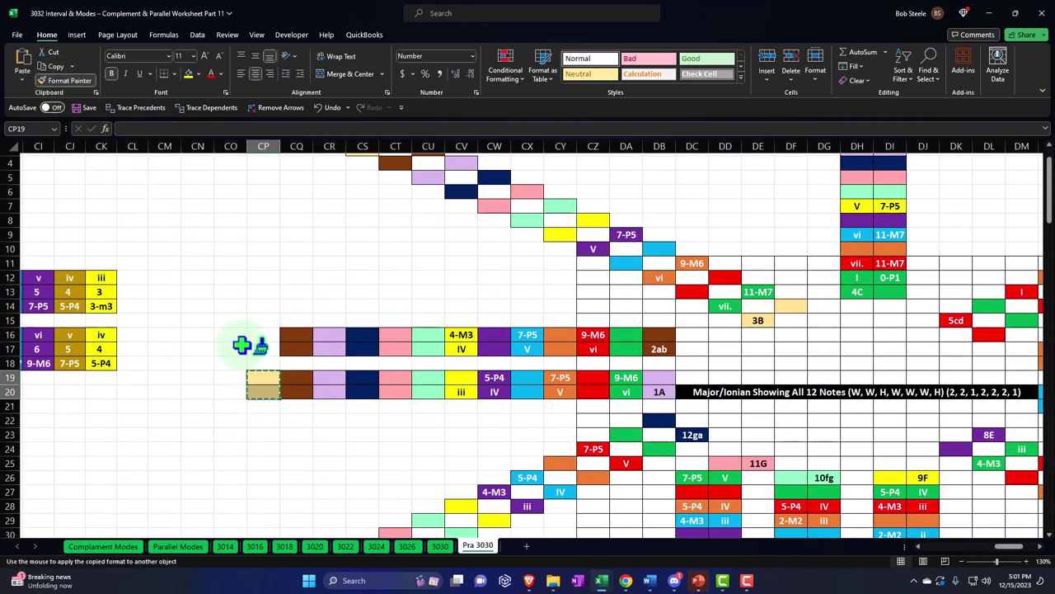
left_click_drag(266, 330, 268, 353)
Step: Select DG27, then move down and select cell DF33 near the bottom of the diagram
scroll(572, 459, "up", 1)
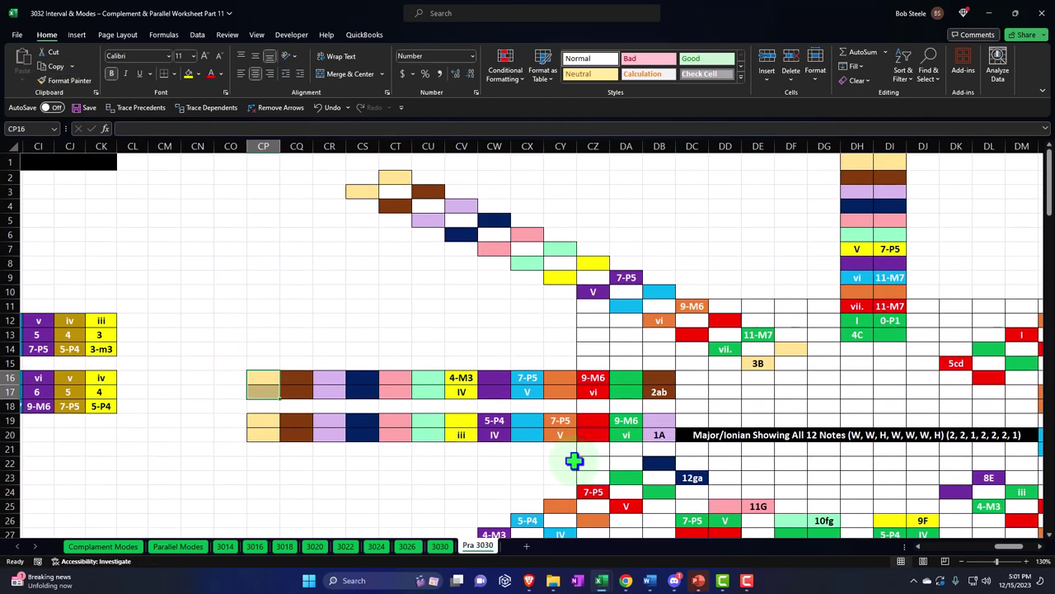
left_click(700, 481)
scroll(742, 462, "down", 2)
left_click(827, 447)
key("Right")
key("Right")
key("Right")
key("Right")
key("Right")
key("Right")
key("Right")
key("Right")
key("Right")
key("Right")
key("Right")
key("Right")
key("Right")
key("Right")
key("Right")
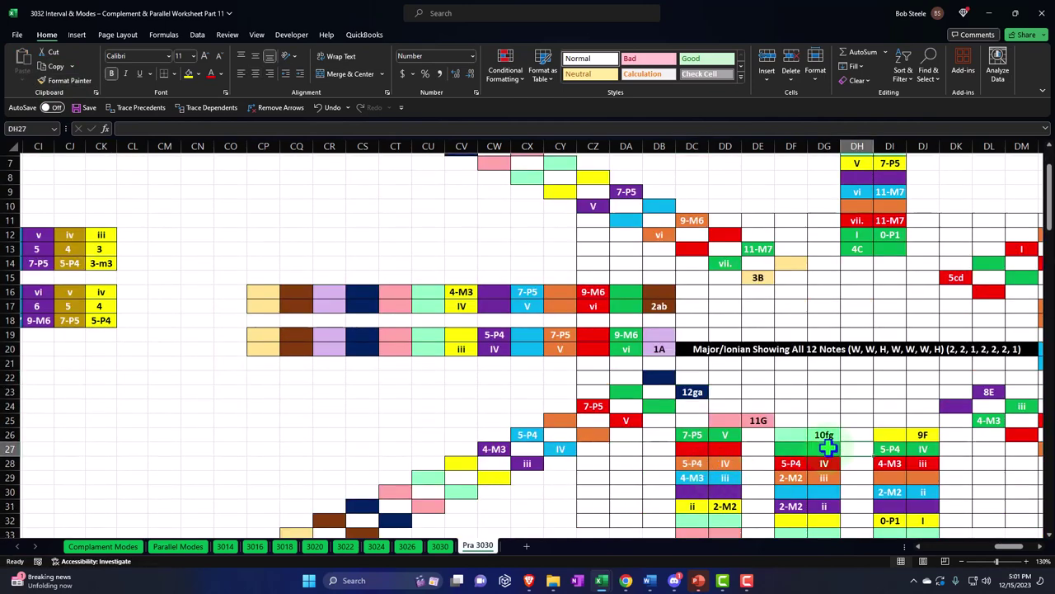
scroll(828, 448, "down", 2)
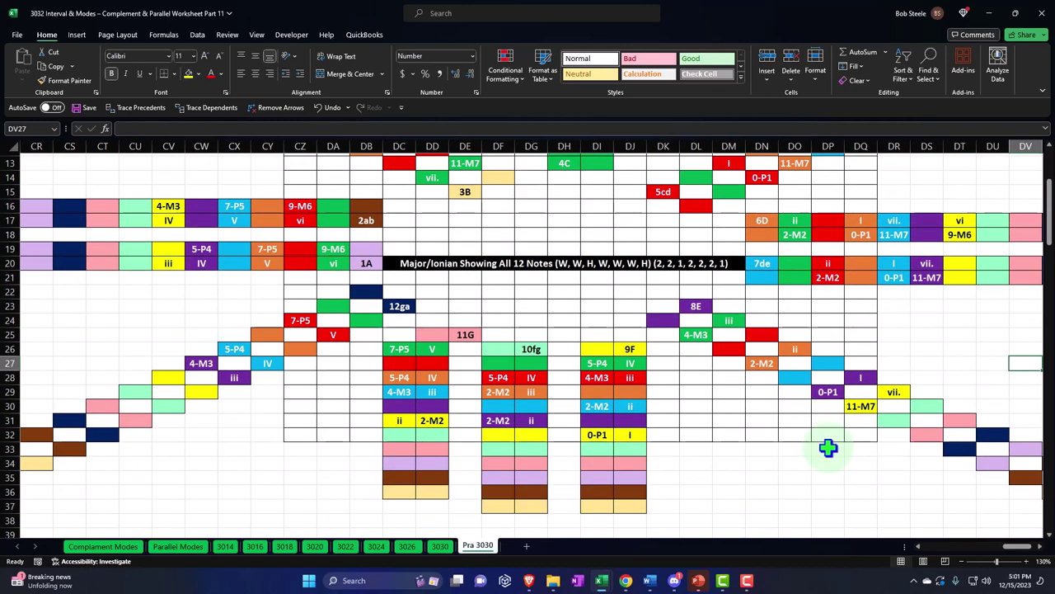
left_click(507, 449)
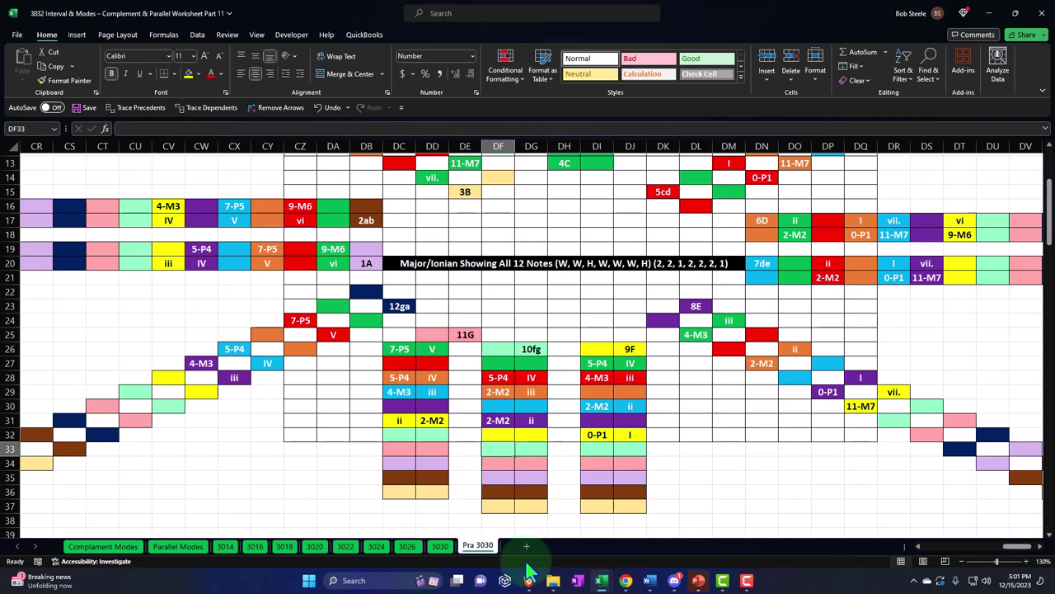
Step: Enter label-reference formulas in DG33 showing I and DF33 showing 0-P1
key("Right")
type("=")
key("Up")
key("Right")
key("Right")
key("Right")
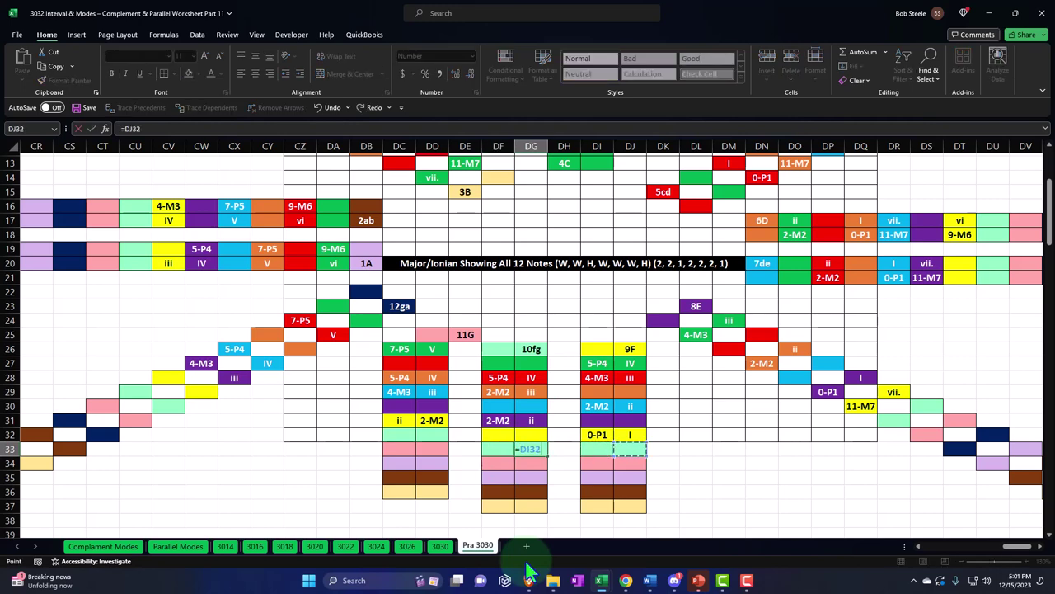
key("Return")
key("Left")
key("Up")
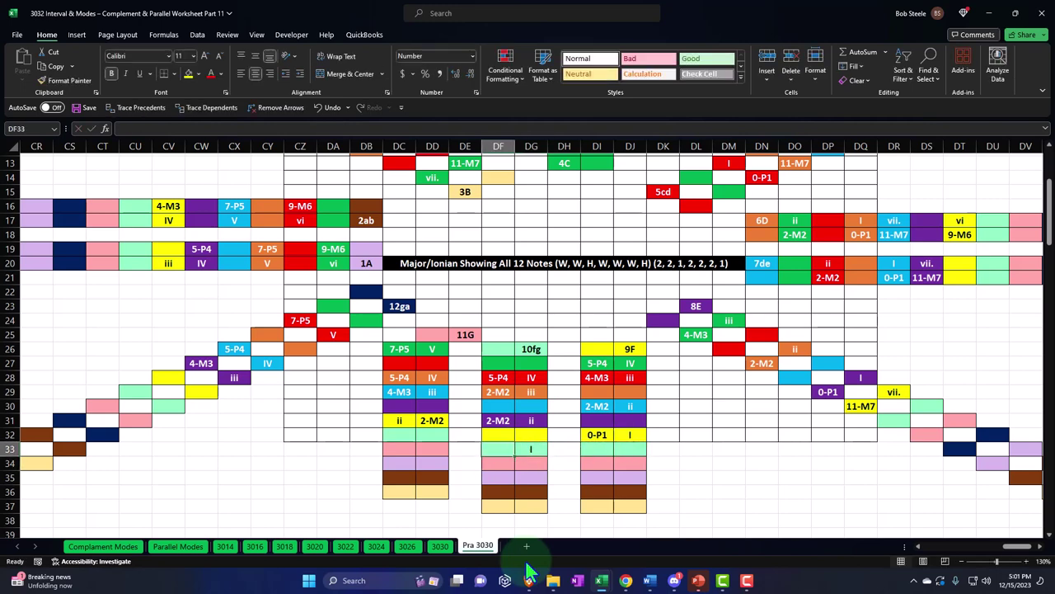
type("=")
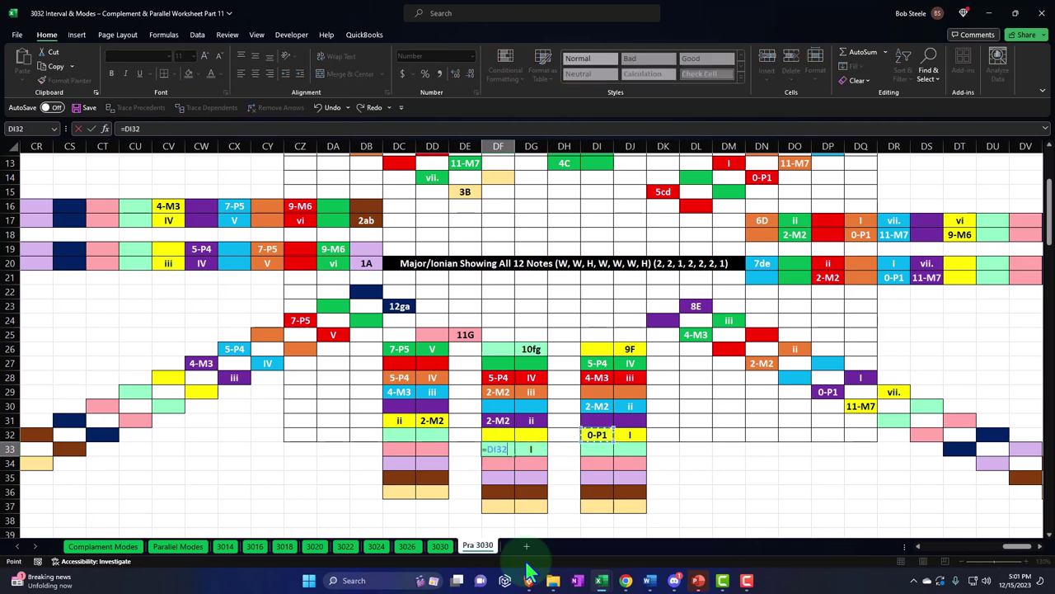
key("Return")
Step: Add a reference formula in CU29 showing ii, then clear a misplaced 2-M2 from CV29
key("Left")
key("Left")
key("Left")
key("Left")
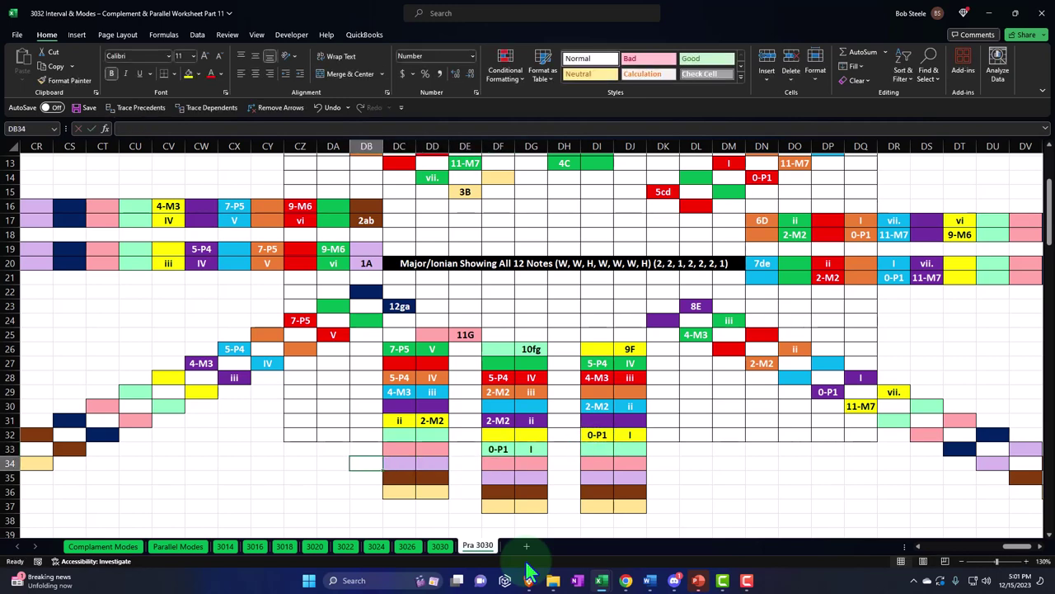
left_click(137, 390)
type("=")
key("Right")
key("Right")
key("Right")
key("Right")
key("Right")
key("Right")
key("Right")
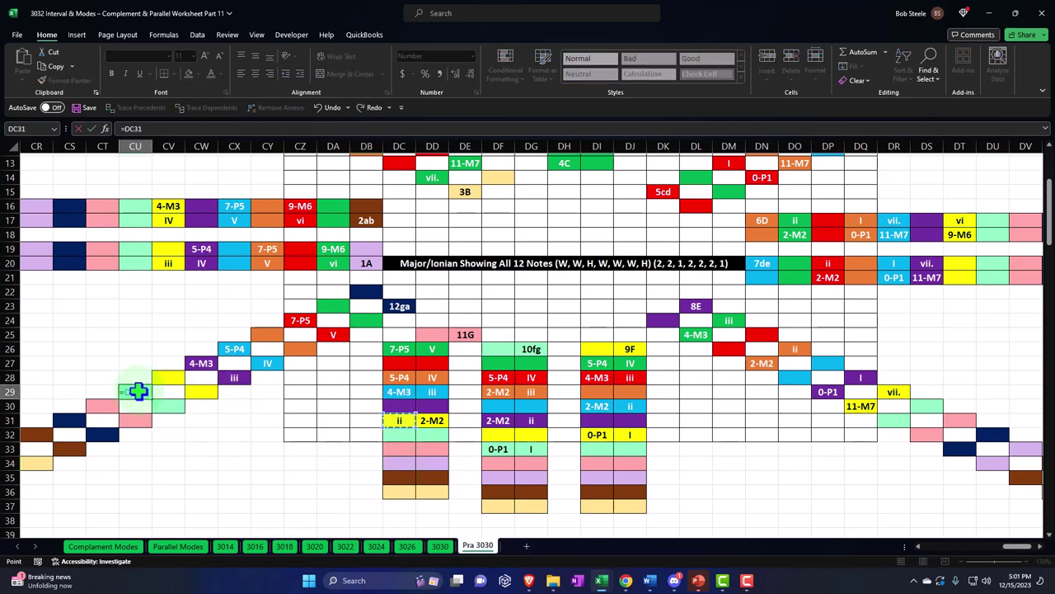
key("Tab")
type("=")
key("Right")
key("Right")
key("Right")
key("Right")
key("Right")
key("Right")
key("Right")
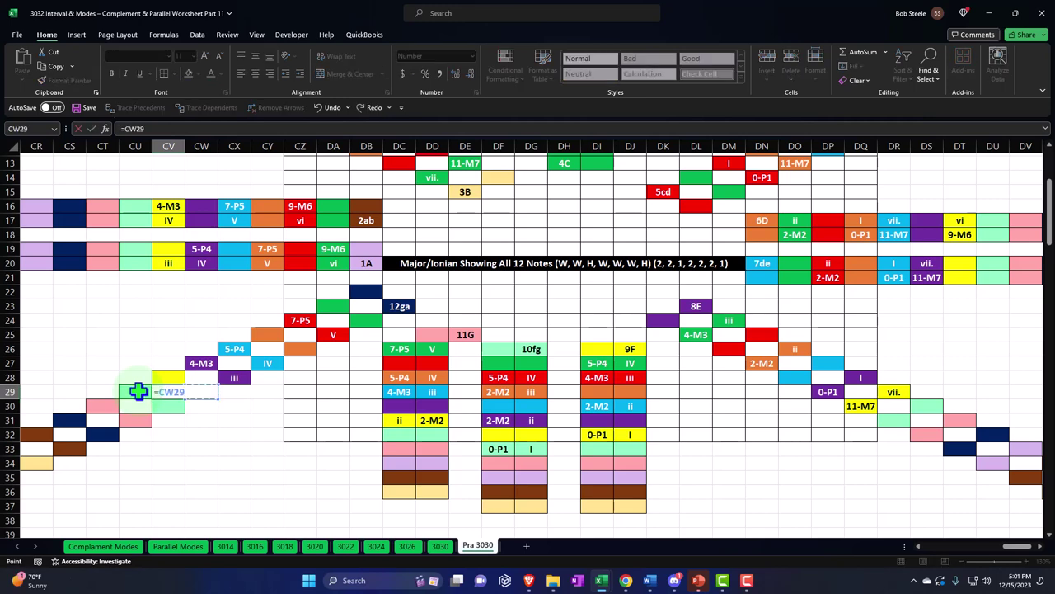
key("ctrl+Return")
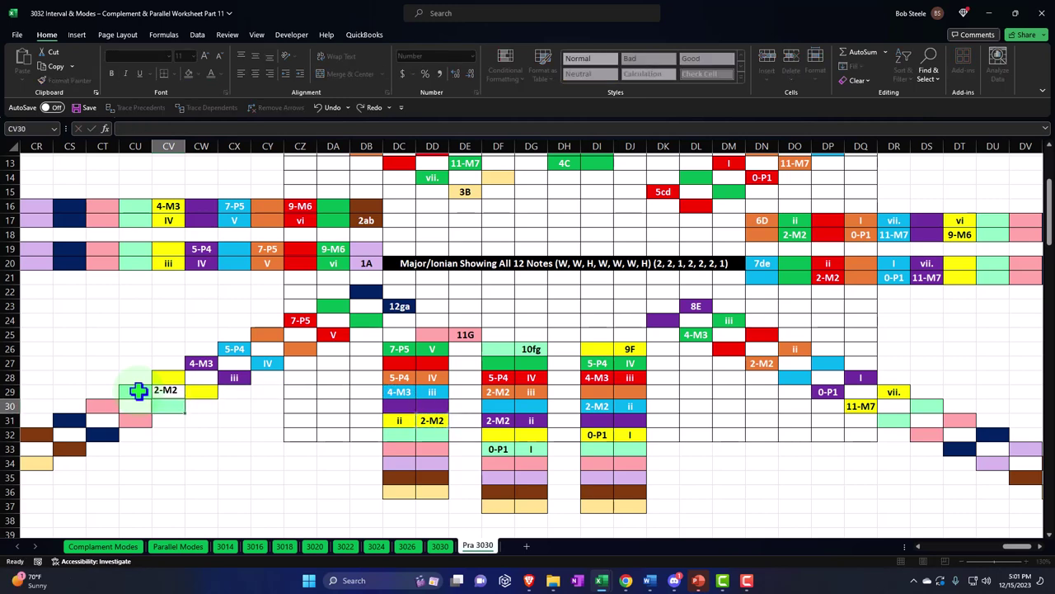
key("Delete")
key("Return")
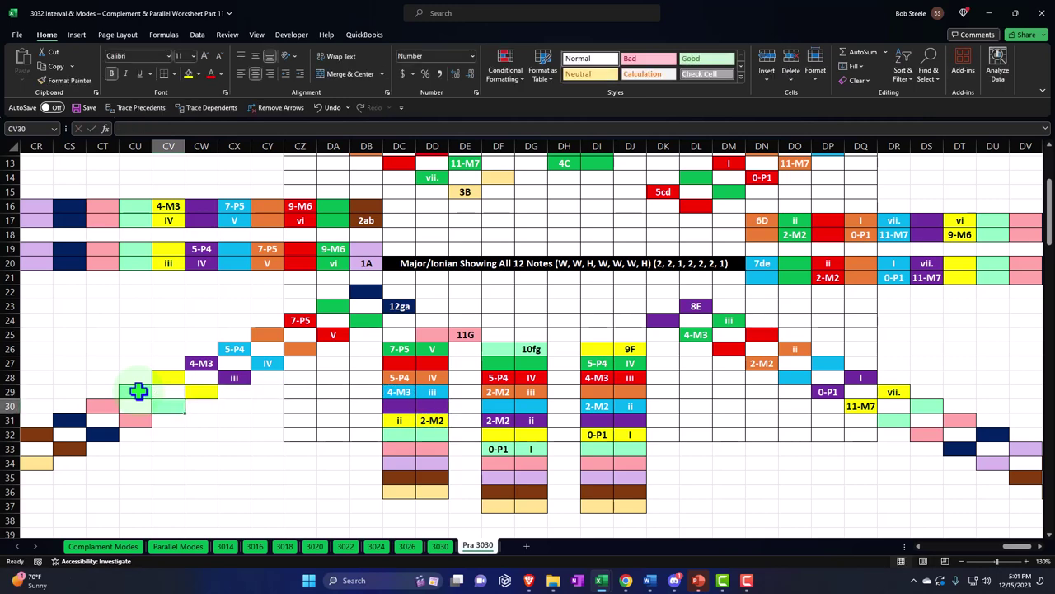
Step: Enter reference formulas in CV30 showing 2-M2 and CU17 showing iii
type("+")
key("Right")
key("Right")
key("Right")
key("Right")
key("Right")
key("Right")
key("Right")
key("Right")
key("Right")
key("Left")
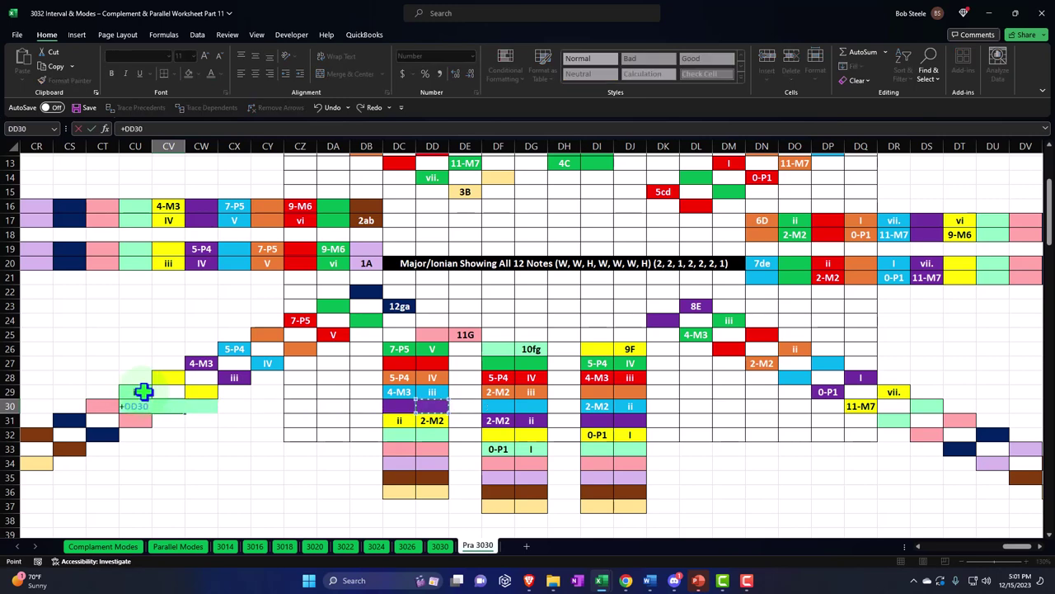
key("Return")
key("Up")
key("Left")
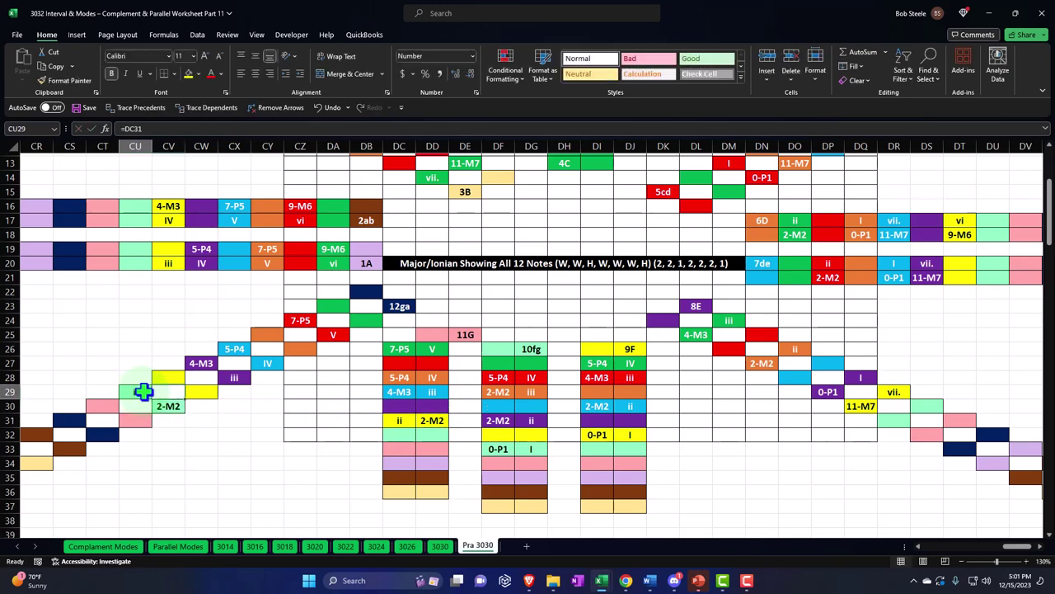
key("Up")
key("Up")
key("Up")
key("Up")
key("Up")
key("Up")
key("Up")
key("Up")
key("Up")
key("Up")
key("Up")
key("Up")
key("Up")
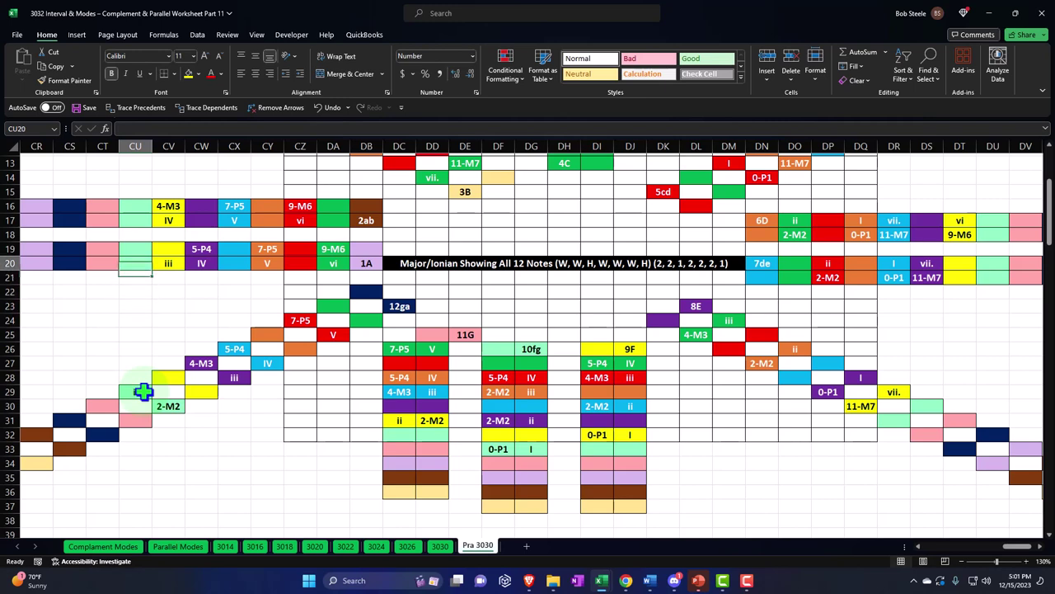
type("=")
key("Down")
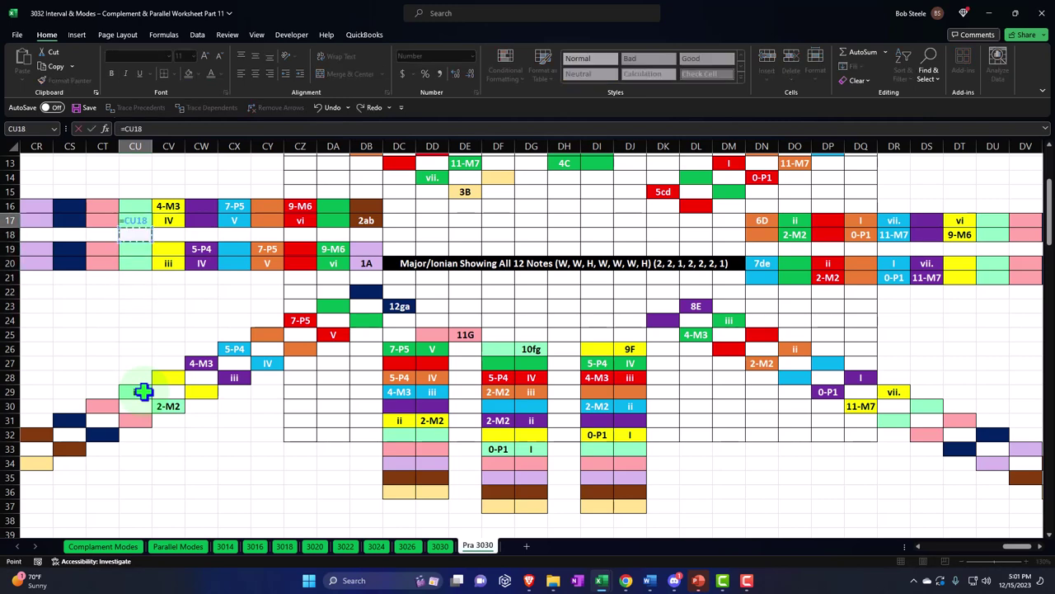
key("Return")
key("Up")
key("Up")
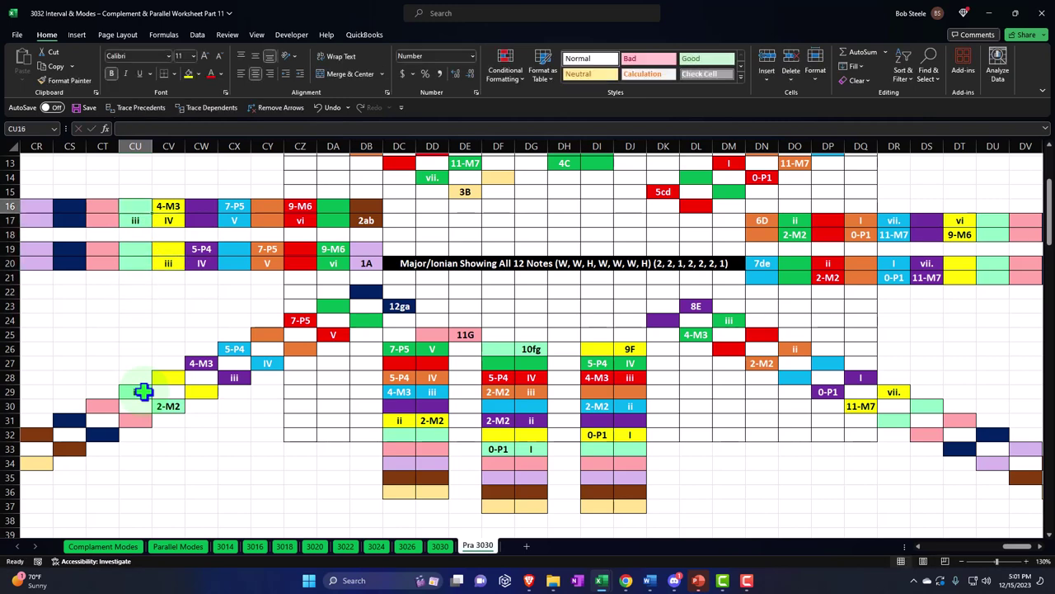
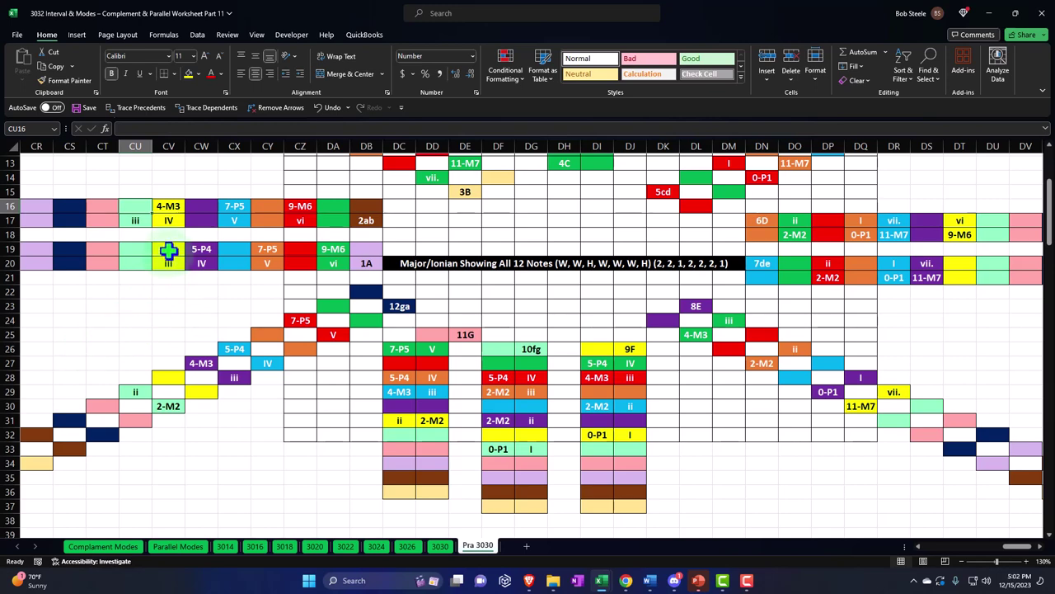
Step: Link CV19 to the 4-M3 cell and CV16 to show 5-P4 with formulas
left_click(167, 250)
type("=")
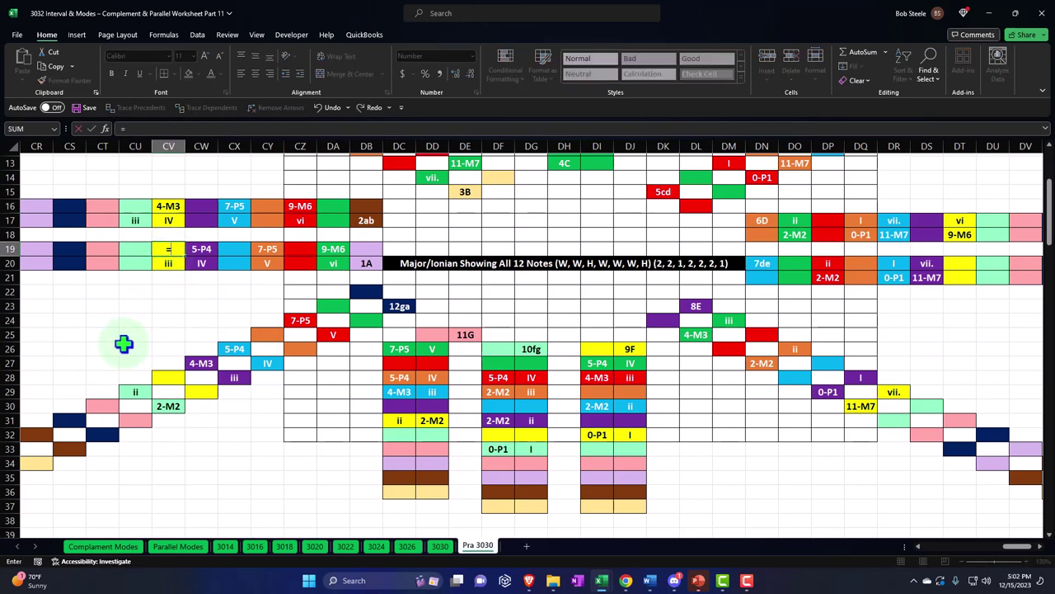
key("Down")
key("Down")
key("Down")
key("Down")
key("Down")
key("Down")
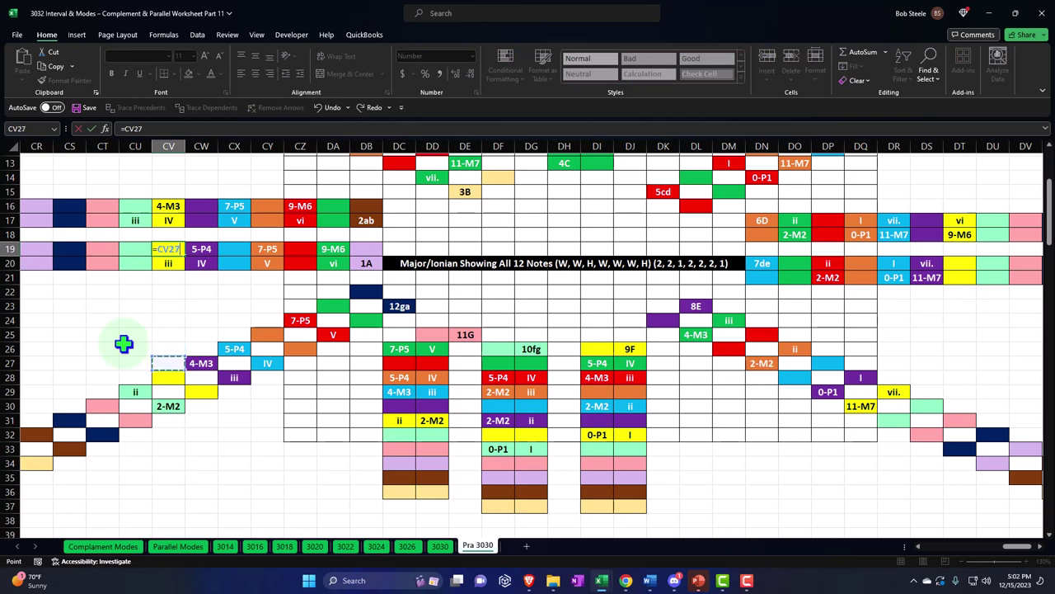
key("Right")
key("Return")
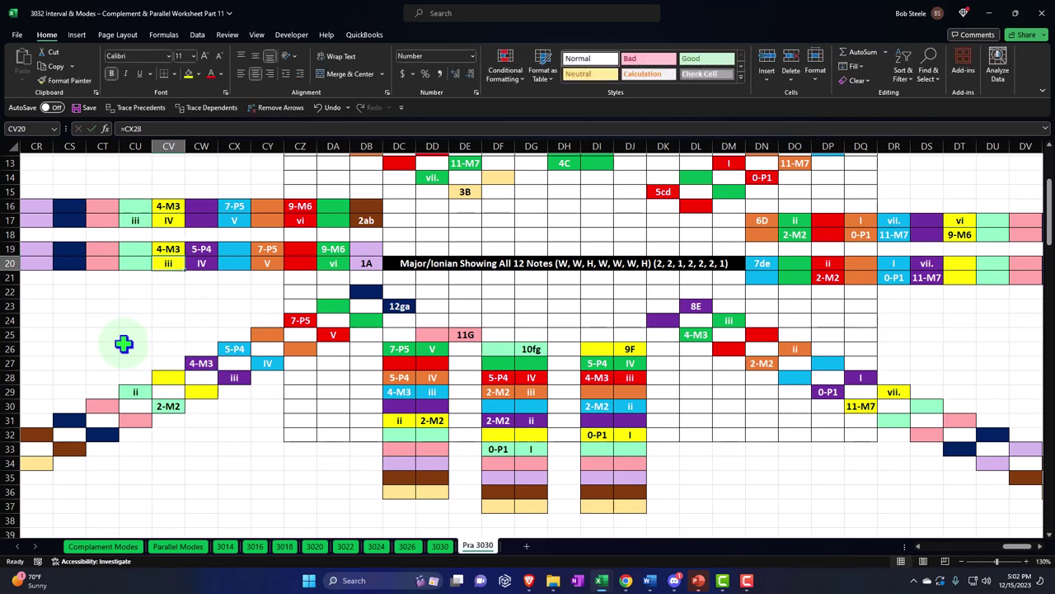
key("Up")
key("Up")
key("Up")
key("Up")
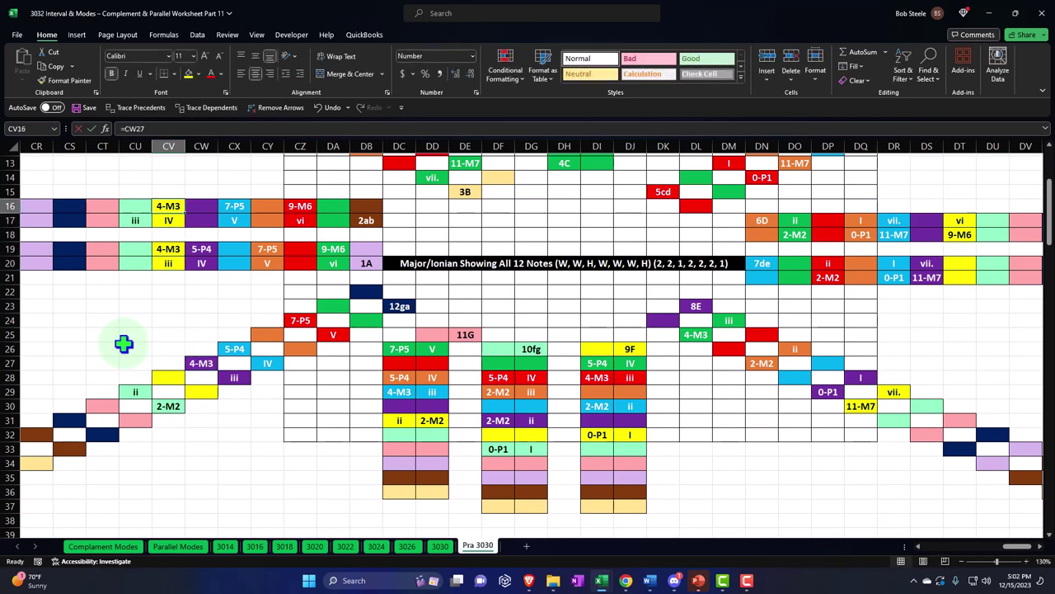
type("=")
key("Return")
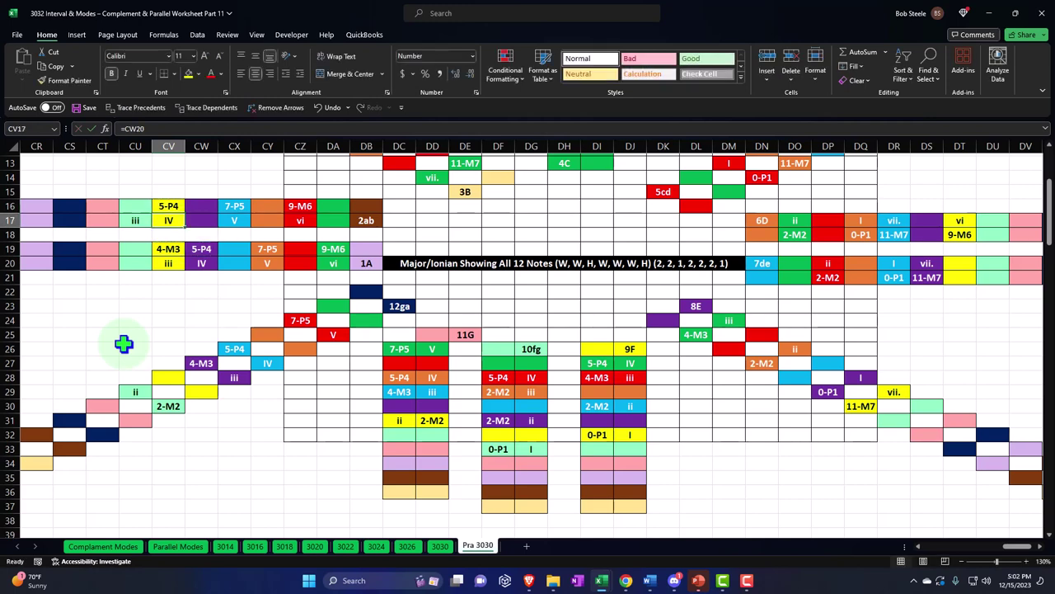
Step: Link CU16 to its source cell below so it shows 4-M3
key("Left")
key("Down")
key("Down")
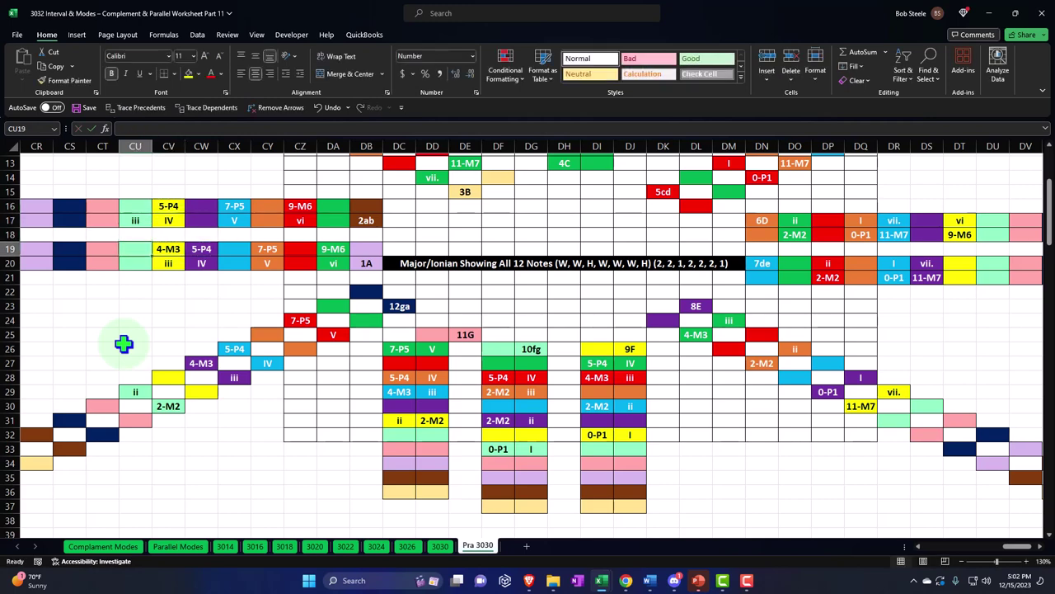
key("Up")
key("Up")
key("Up")
type("=")
key("Down")
key("Down")
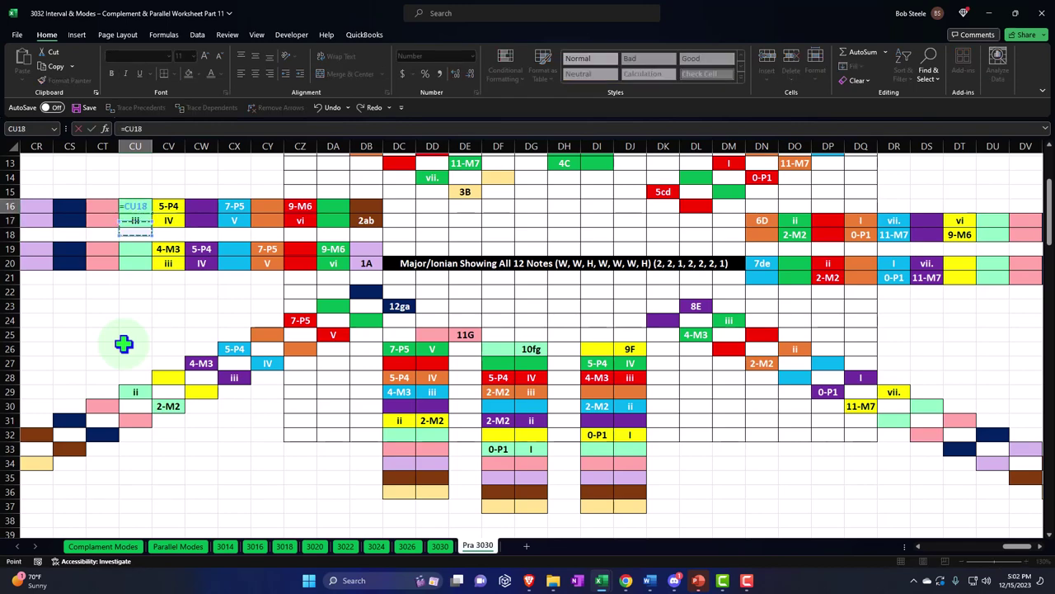
key("Return")
Step: Fill CX8 with a formula pointing at CW15 so it shows IV
key("Up")
key("Up")
key("Up")
key("Up")
key("Up")
key("Up")
key("Up")
key("Up")
key("Up")
key("Up")
key("Up")
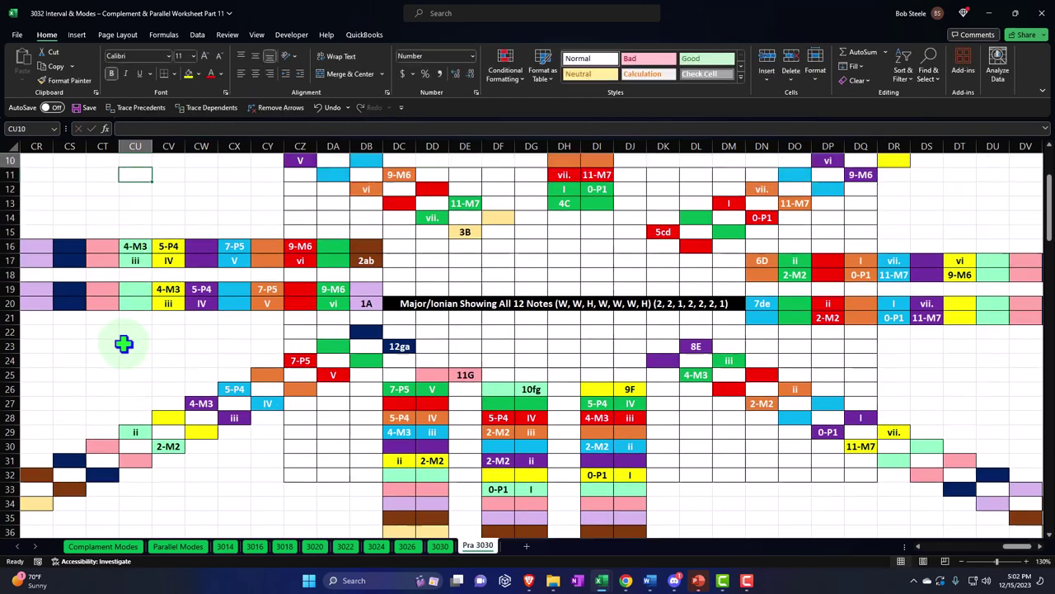
key("Up")
key("Up")
key("Right")
key("Down")
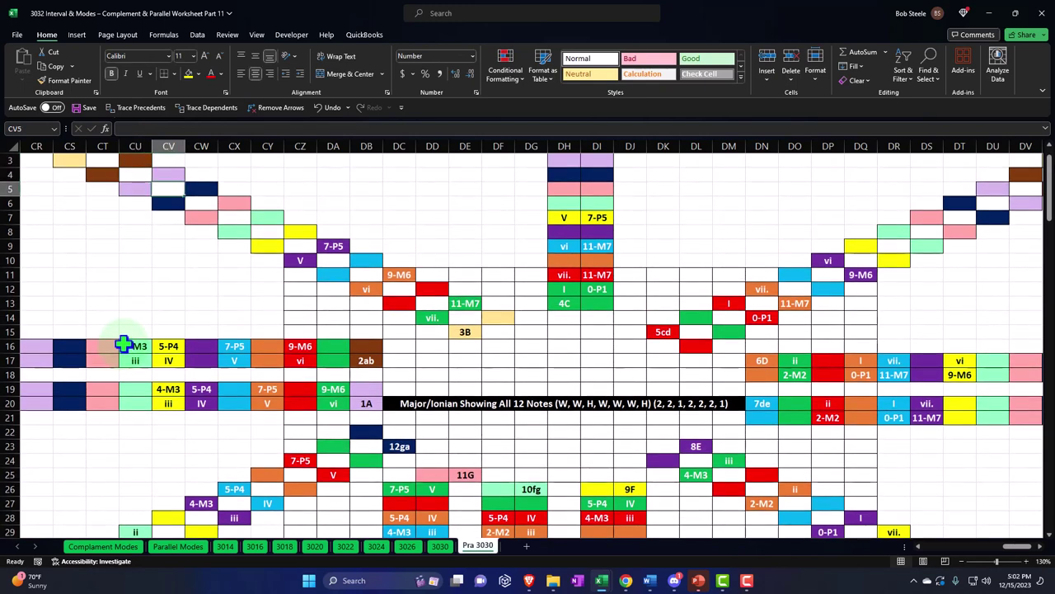
key("Right")
key("Right")
key("Down")
key("Right")
key("Down")
key("Down")
key("Left")
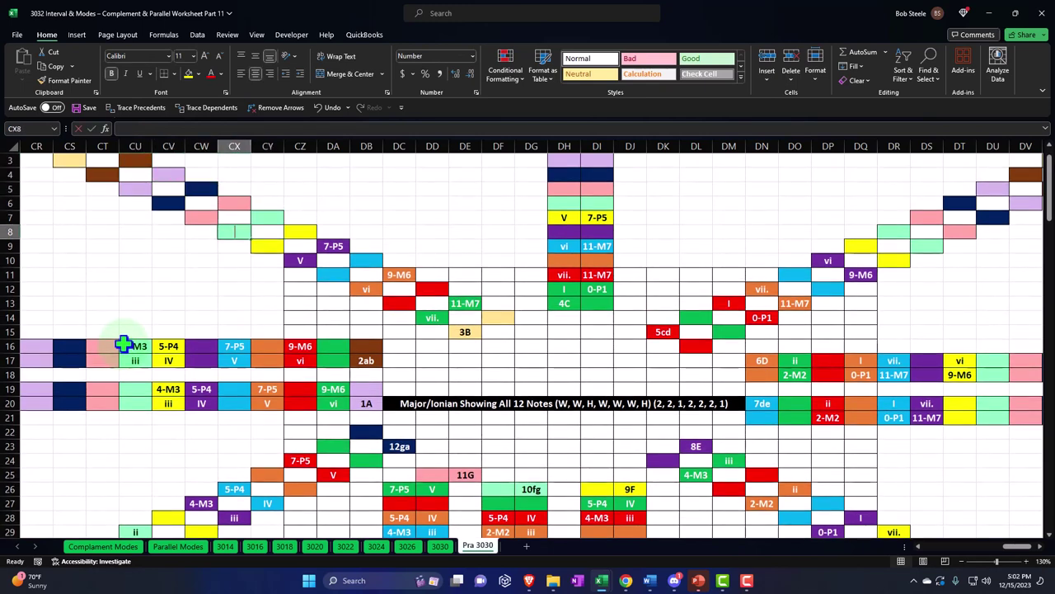
type("=")
key("Down")
key("Down")
key("Down")
key("Down")
key("Down")
key("Down")
key("Down")
key("Left")
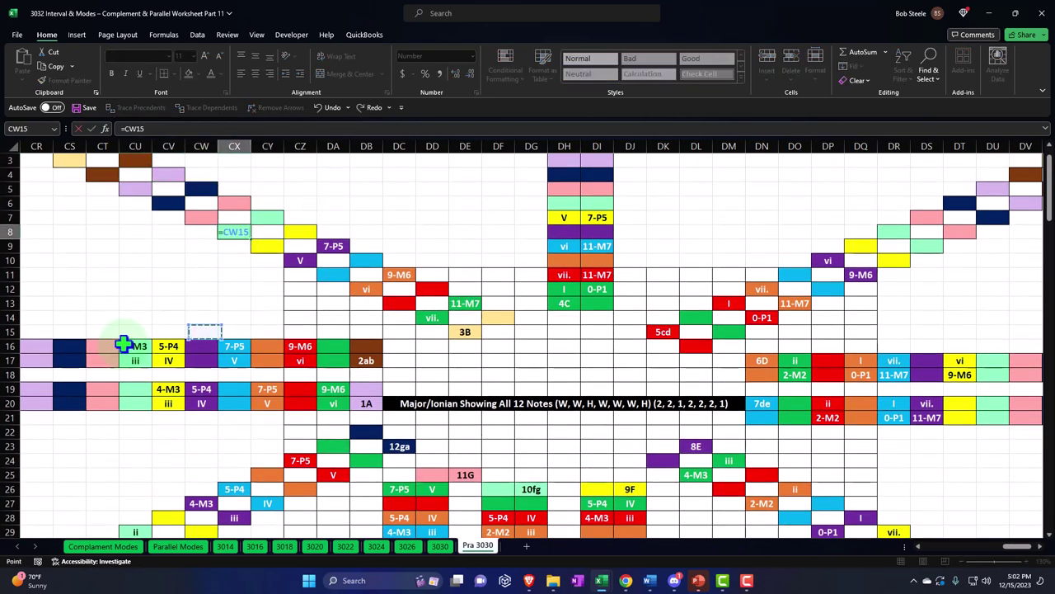
key("Return")
Step: Link CY7 to a labelled cell below so it shows 5-P4
key("Right")
key("Up")
key("Up")
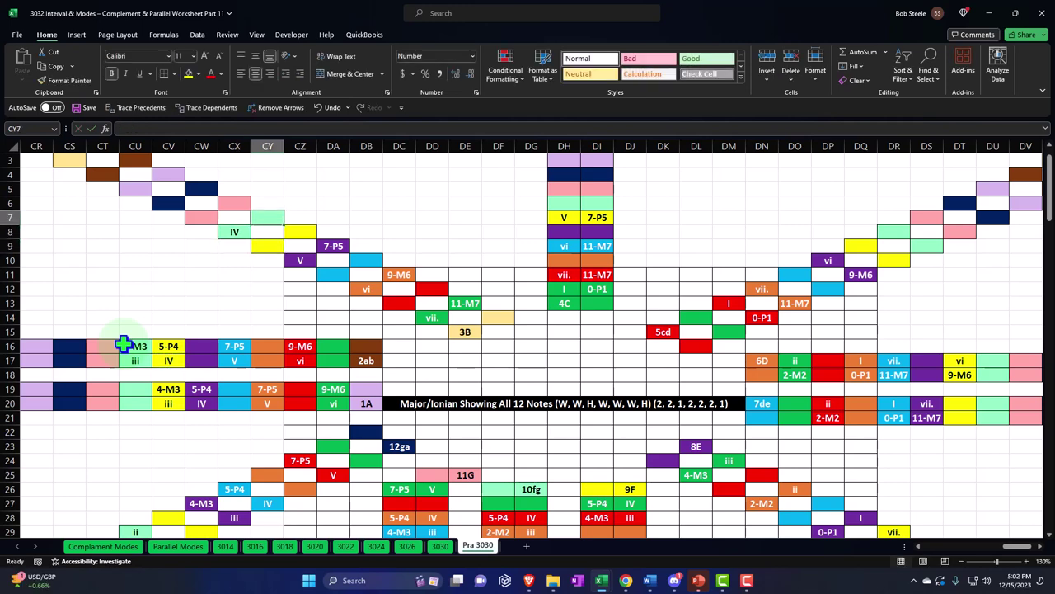
type("=")
key("Down")
key("Down")
key("Down")
key("Down")
key("Down")
key("Down")
key("Down")
key("Down")
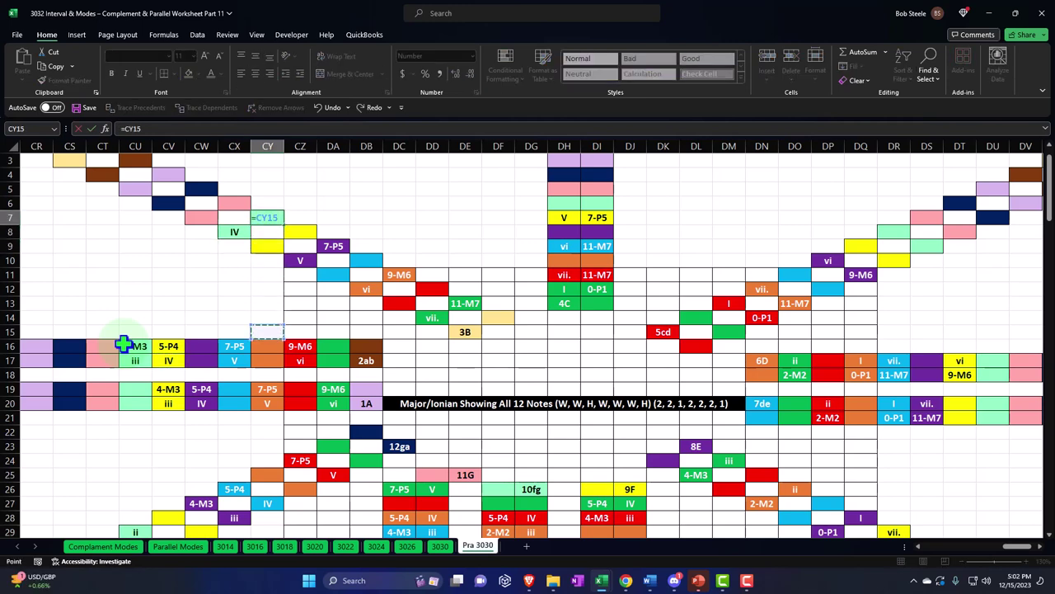
key("Return")
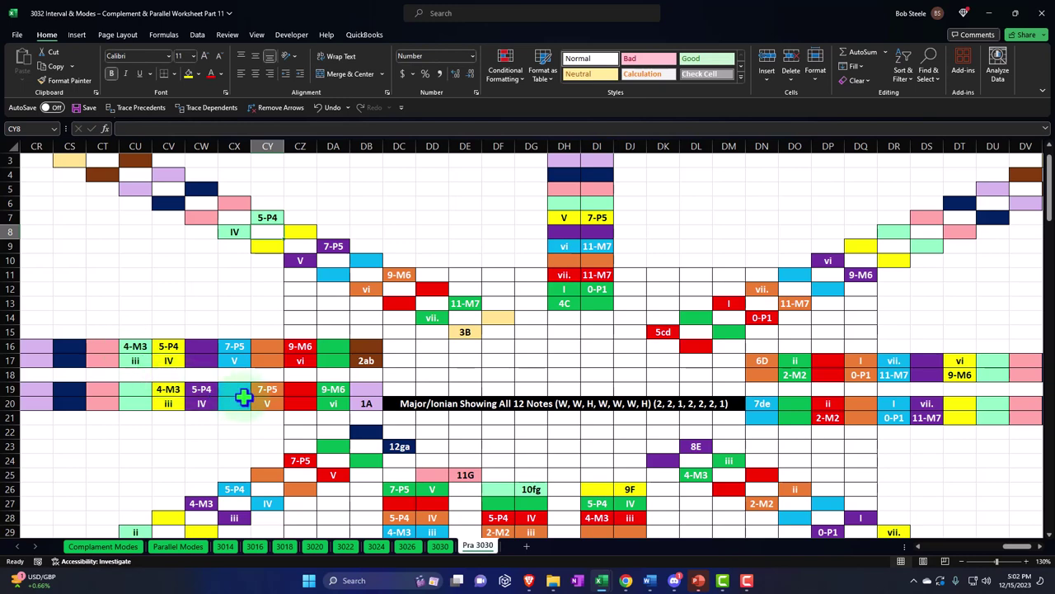
scroll(246, 395, "up", 1)
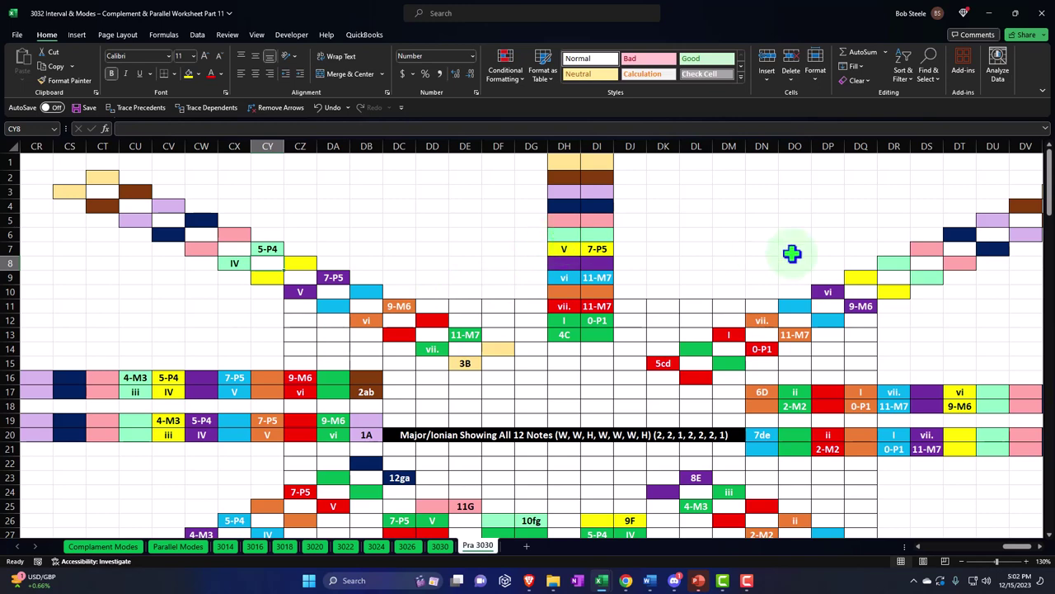
Step: Link DR8 to its neighbouring source cell and DS9 to the 7-P5 cell
left_click(900, 266)
type("=")
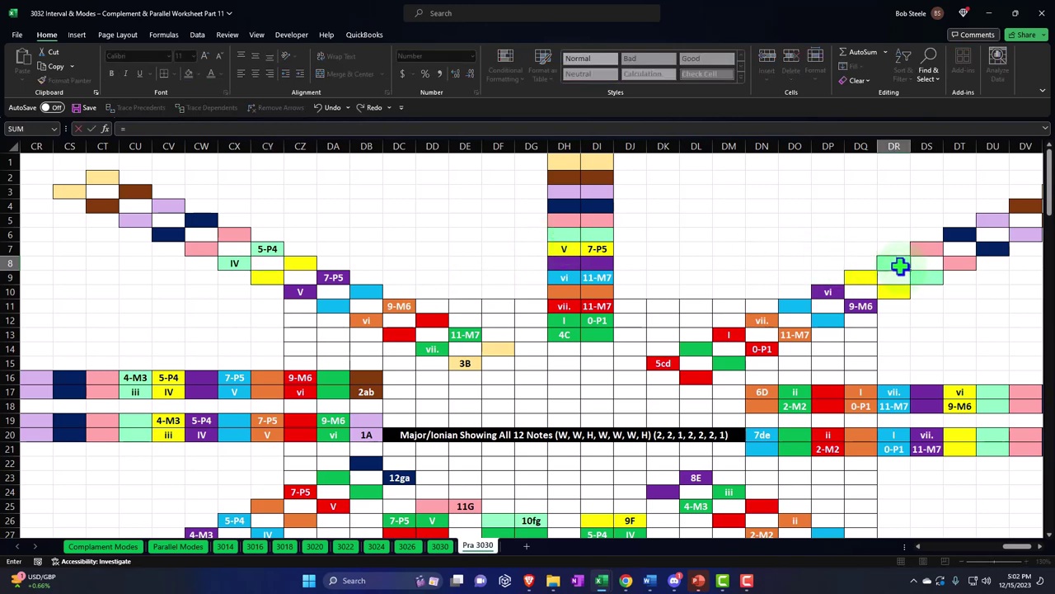
key("Left")
key("Left")
key("Left")
key("Left")
key("Left")
key("Left")
key("Left")
key("Left")
key("Left")
key("Return")
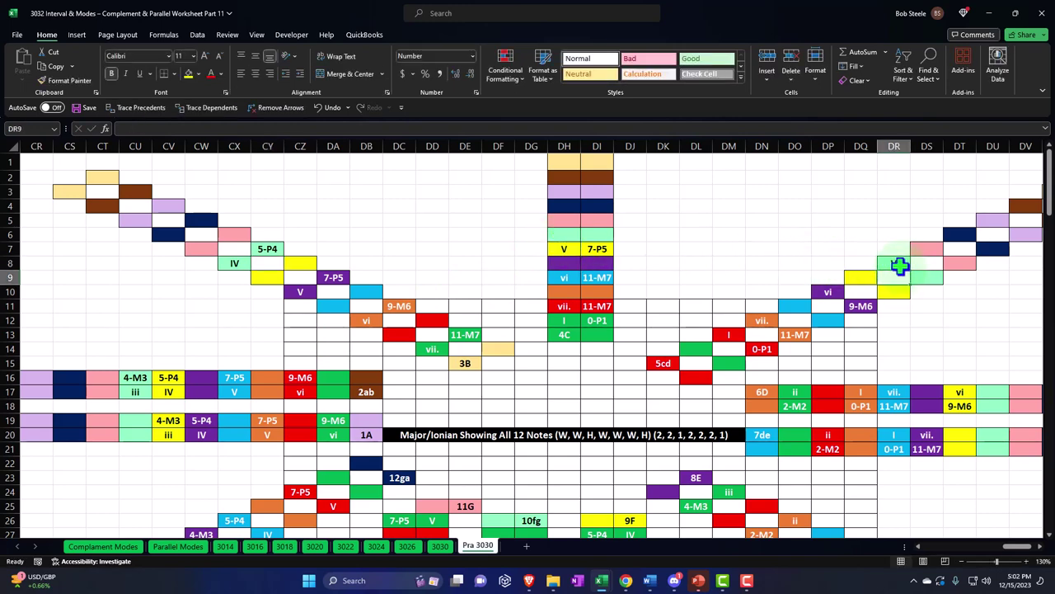
key("Right")
type("=")
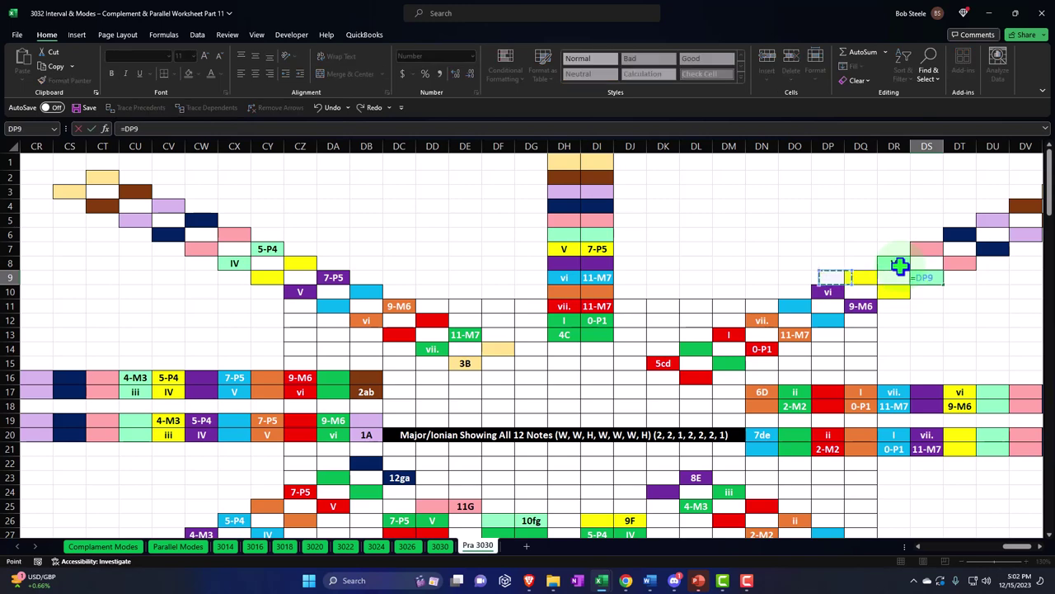
key("Left")
key("Left")
key("Left")
key("Left")
key("Left")
key("Left")
key("Left")
key("Up")
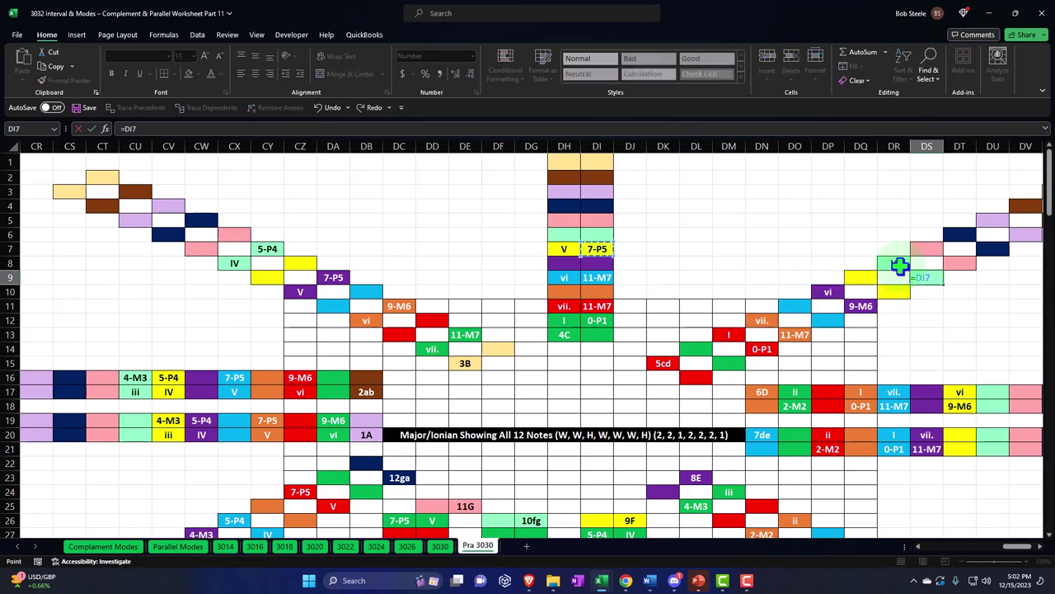
key("Return")
Step: Link DU20 to the vi cell above and DU21 to the 9-M6 cell
key("Right")
key("Right")
key("Right")
key("Down")
key("Down")
key("Down")
key("Down")
key("Down")
key("Down")
key("Down")
key("Down")
key("Down")
key("Down")
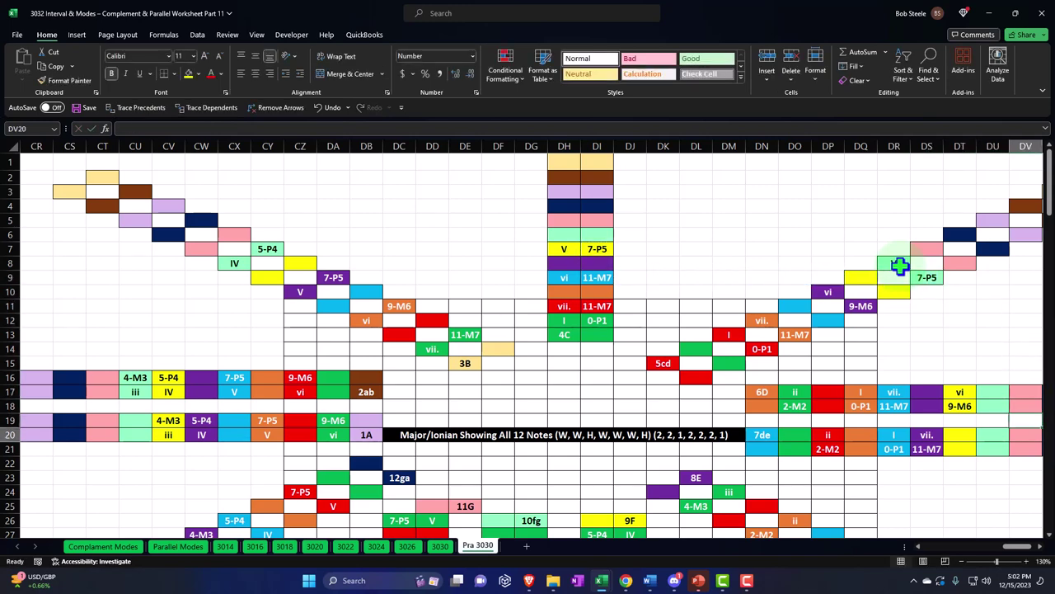
key("Left")
type("=")
key("Up")
key("Up")
key("Up")
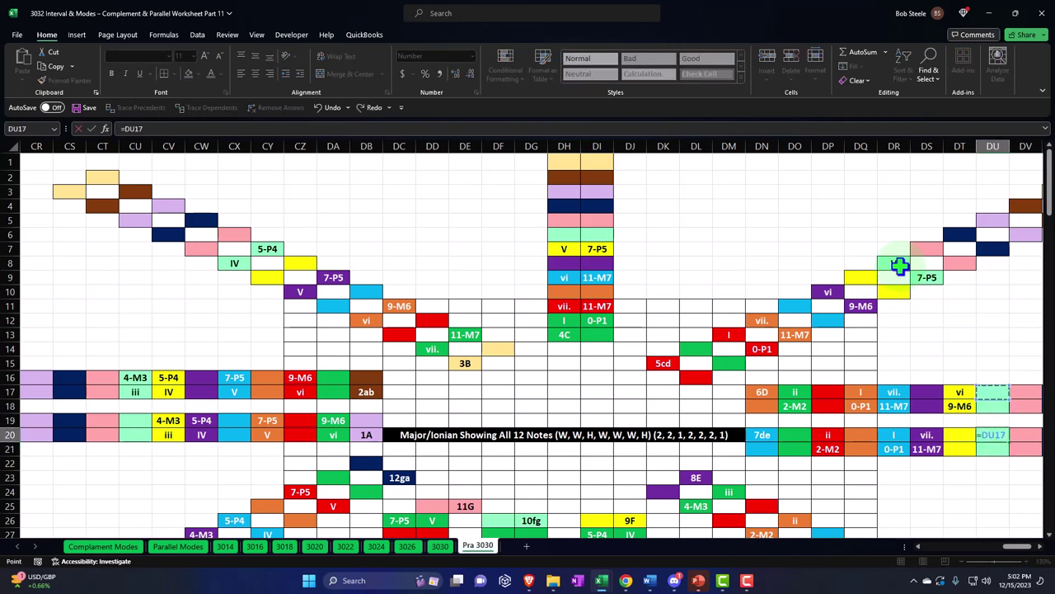
key("Return")
type("+DT18")
key("Up")
key("Left")
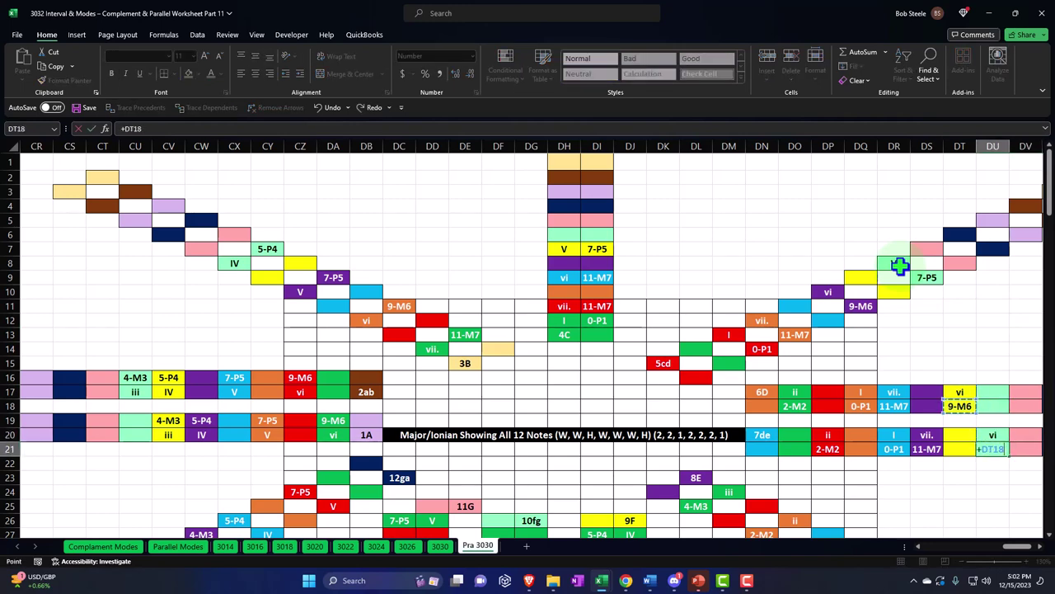
key("Return")
key("Down")
key("Down")
key("Down")
key("Down")
key("Down")
key("Down")
key("Down")
key("Down")
key("Down")
key("Down")
key("Down")
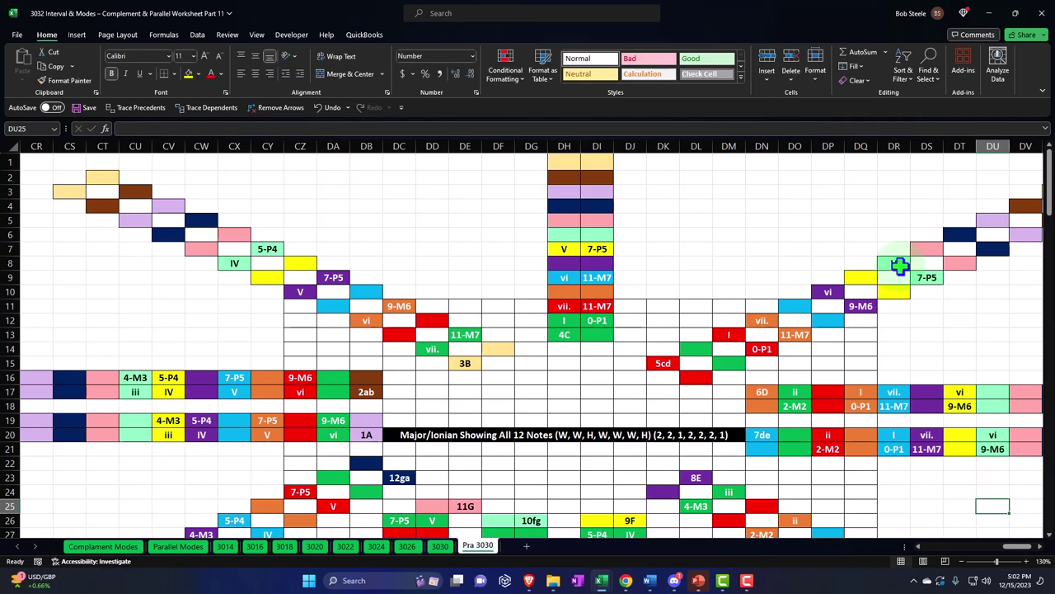
scroll(900, 265, "down", 1)
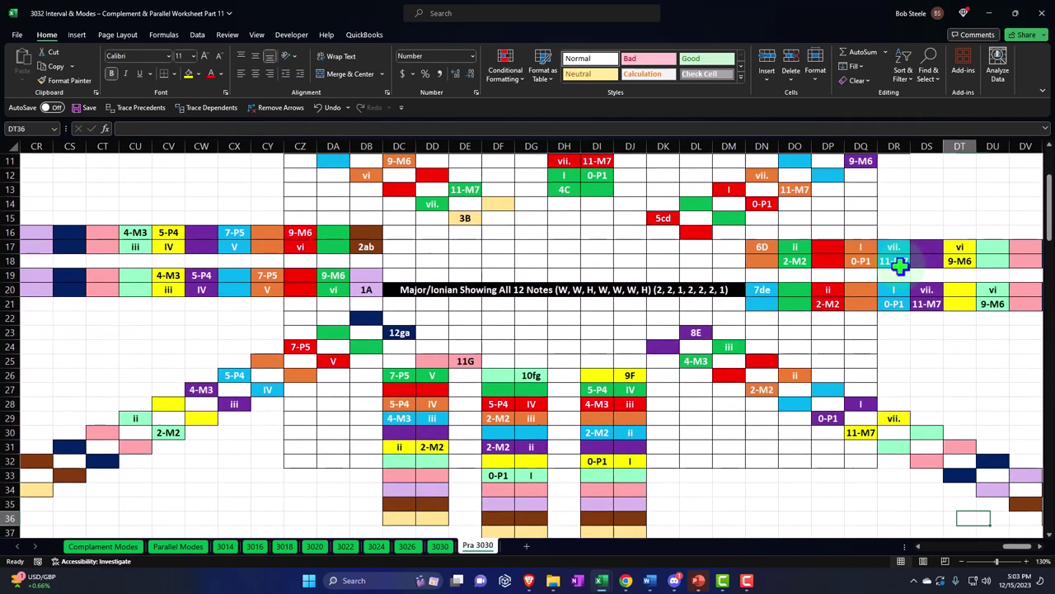
Step: Fill DJ33 with a formula so it shows vii
key("Left")
key("Left")
key("Up")
key("Up")
key("Up")
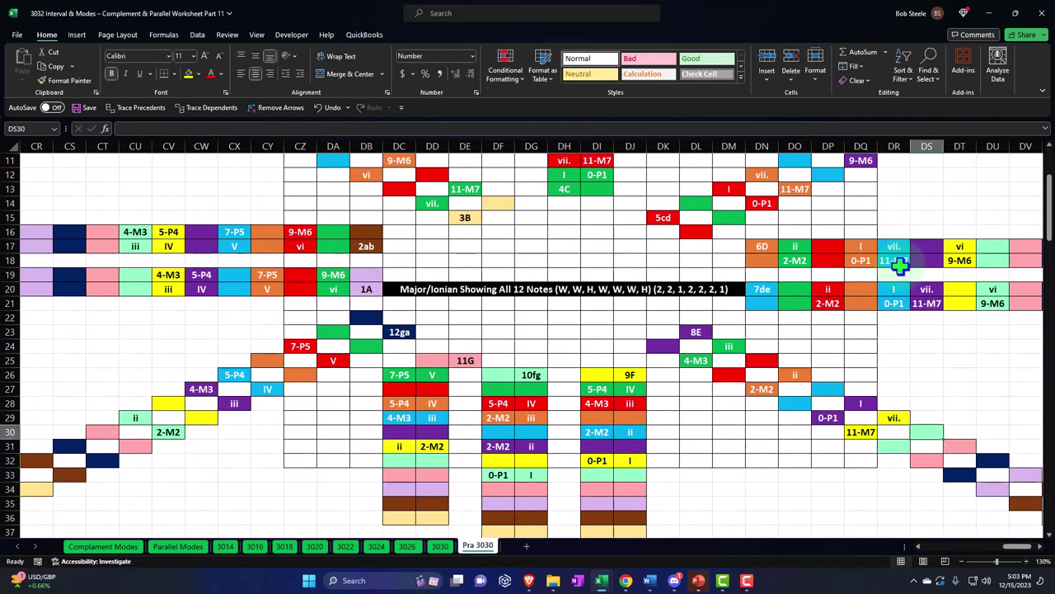
key("Down")
key("Down")
key("Left")
key("Left")
key("Left")
key("Left")
key("Left")
key("Left")
key("Left")
key("Left")
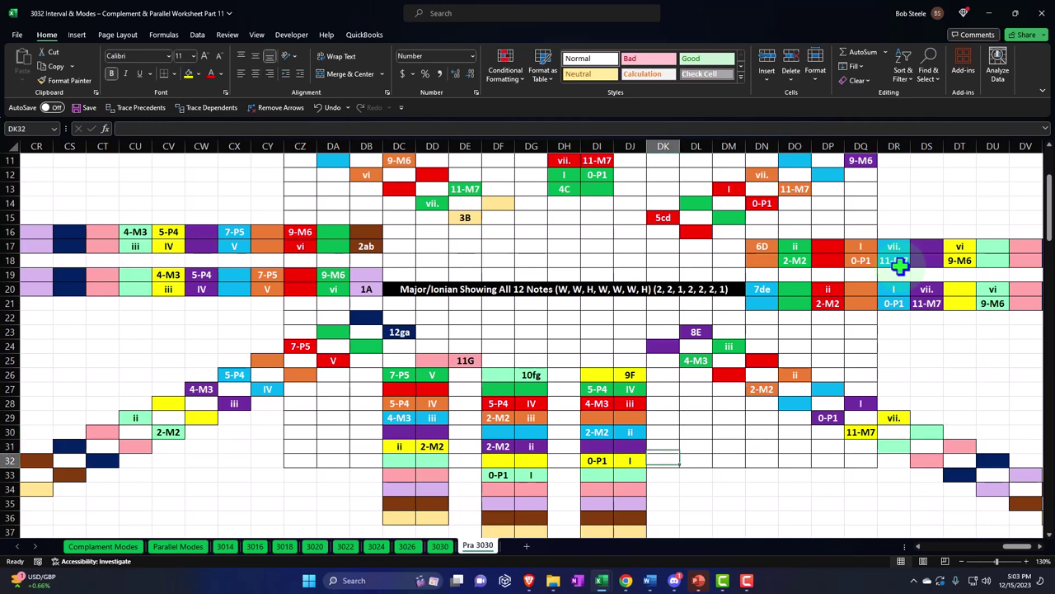
key("Down")
key("Left")
type("=")
key("Right")
key("Right")
key("Right")
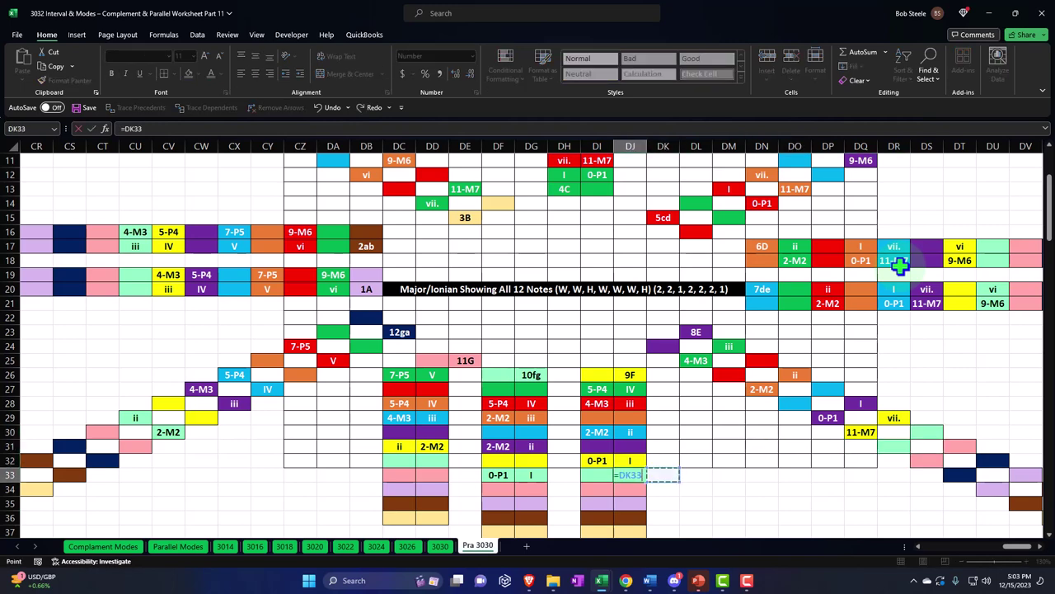
key("Right")
key("Right")
key("Right")
key("Right")
key("Right")
key("Up")
key("Up")
key("Up")
key("Up")
key("shift+Tab")
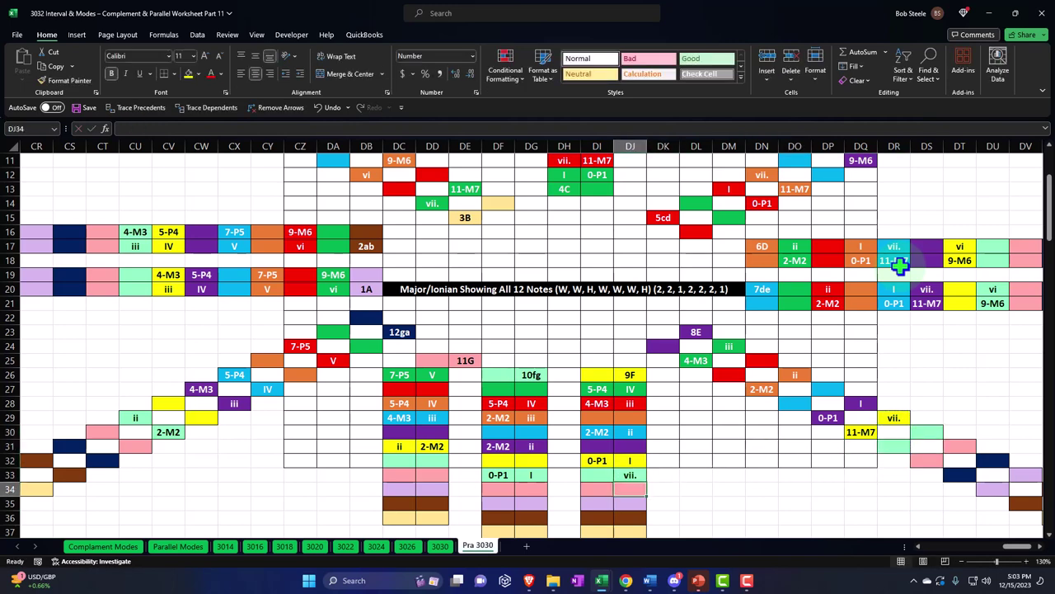
Step: Fill DI33 with a formula so it shows 11-M7
type("=")
key("Right")
key("Right")
key("Right")
key("Right")
key("Right")
key("Right")
key("Right")
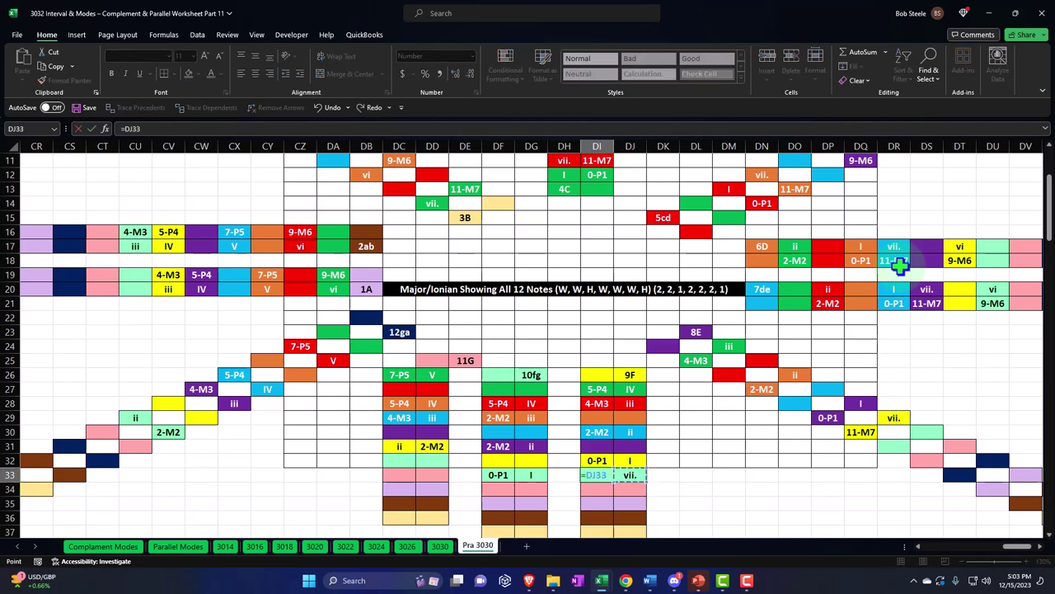
key("Right")
key("Up")
key("Up")
key("Up")
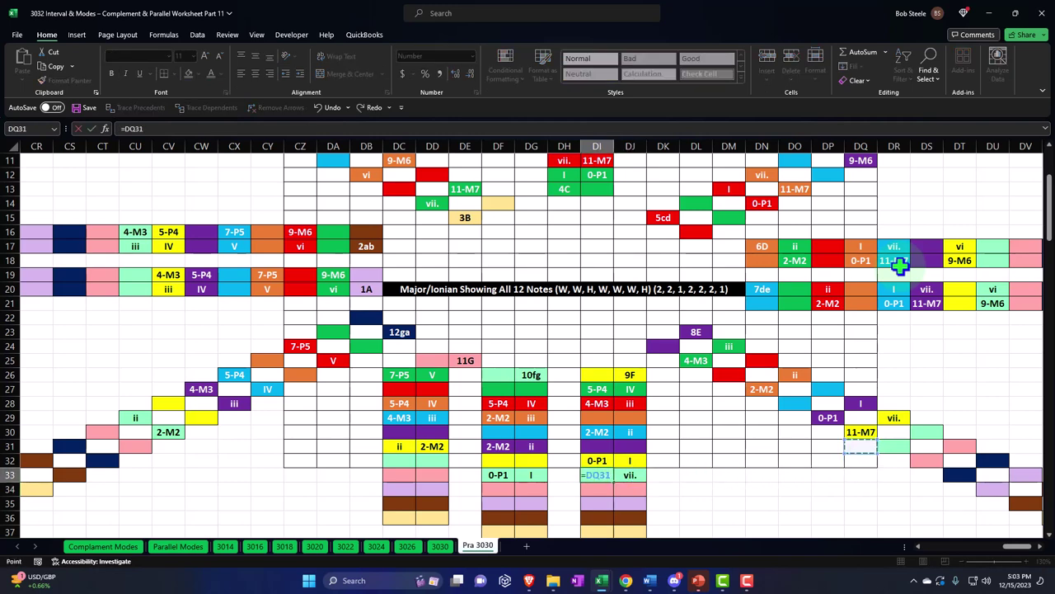
key("Return")
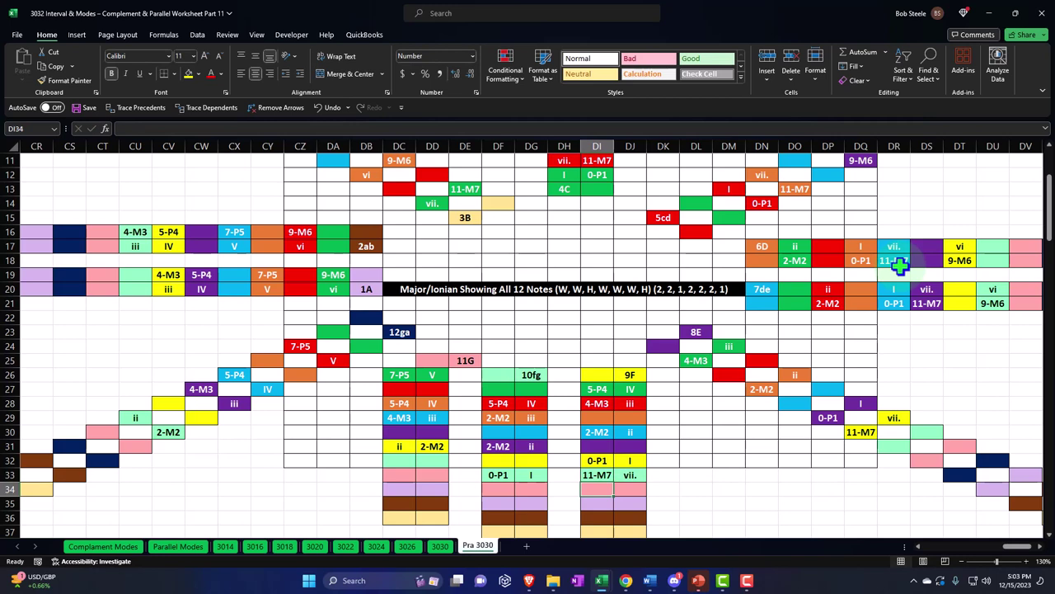
Step: Link DD33 to DG33 so it shows I
key("Left")
key("Left")
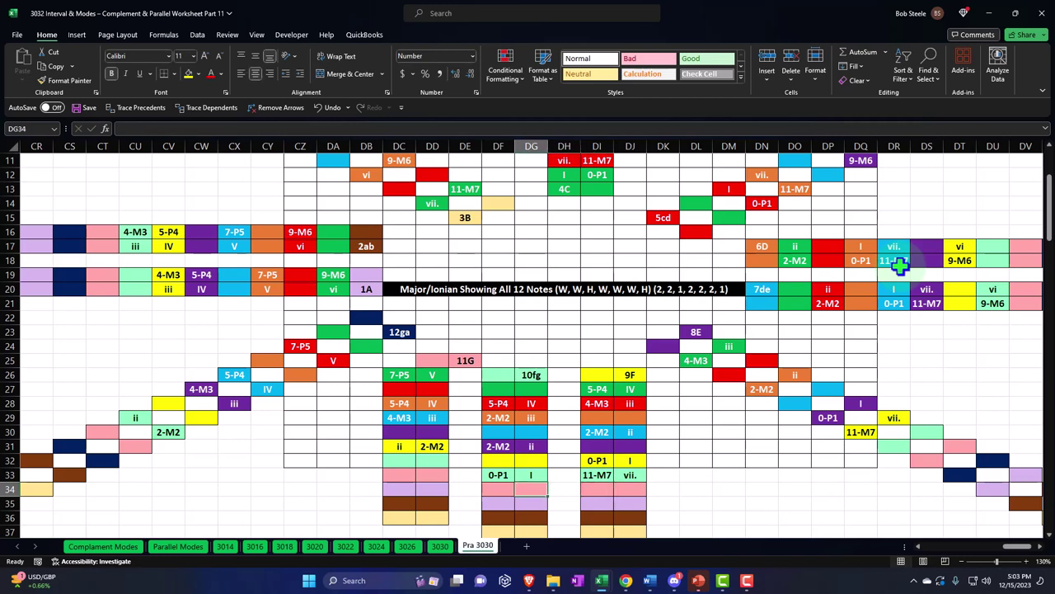
key("Left")
key("Left")
key("Left")
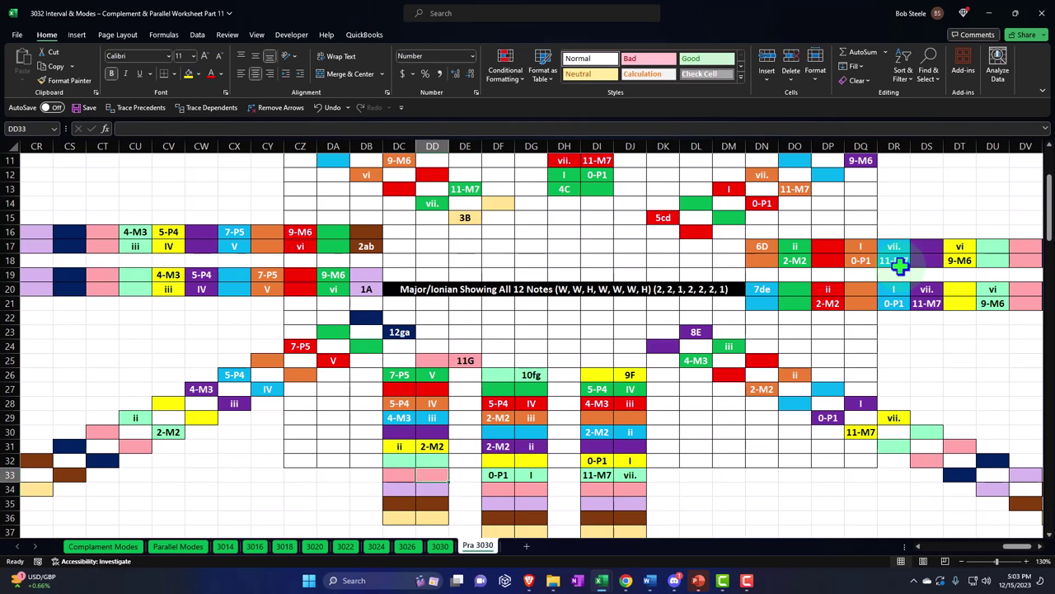
type("=")
key("Right")
key("Right")
key("Right")
key("Return")
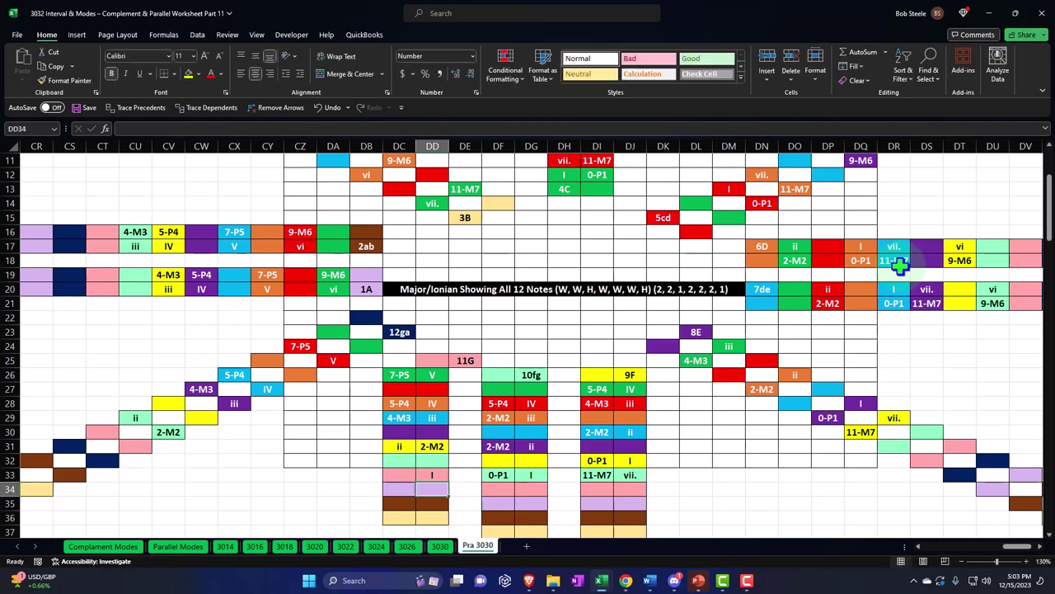
Step: Link DC33 to DF33 so it shows 0-P1
key("Up")
key("Left")
type("=")
key("Right")
key("Right")
key("Right")
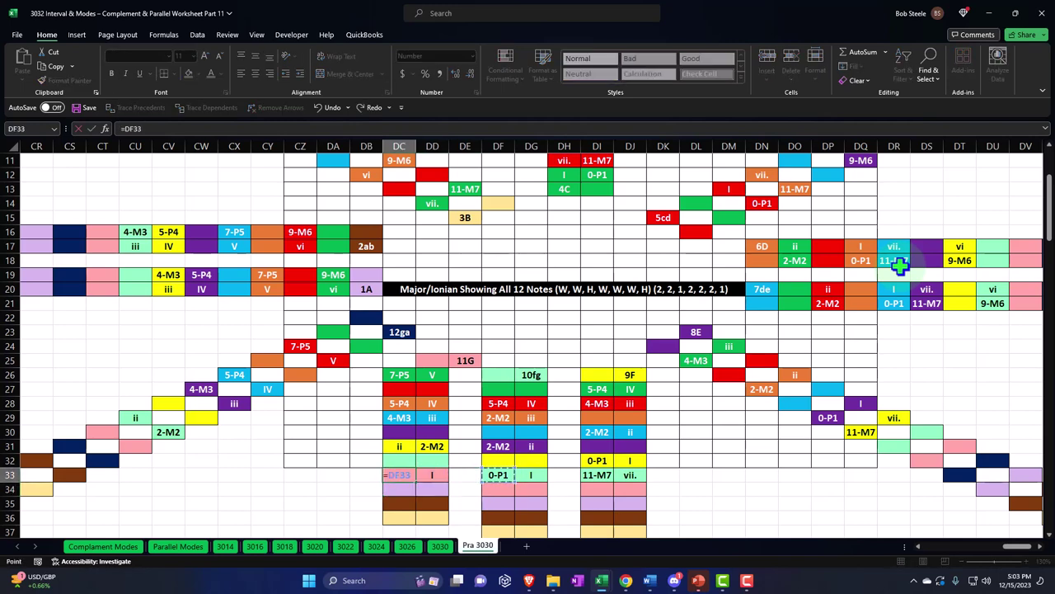
key("Return")
key("Left")
key("Left")
key("Left")
key("Left")
key("Left")
key("Left")
key("Up")
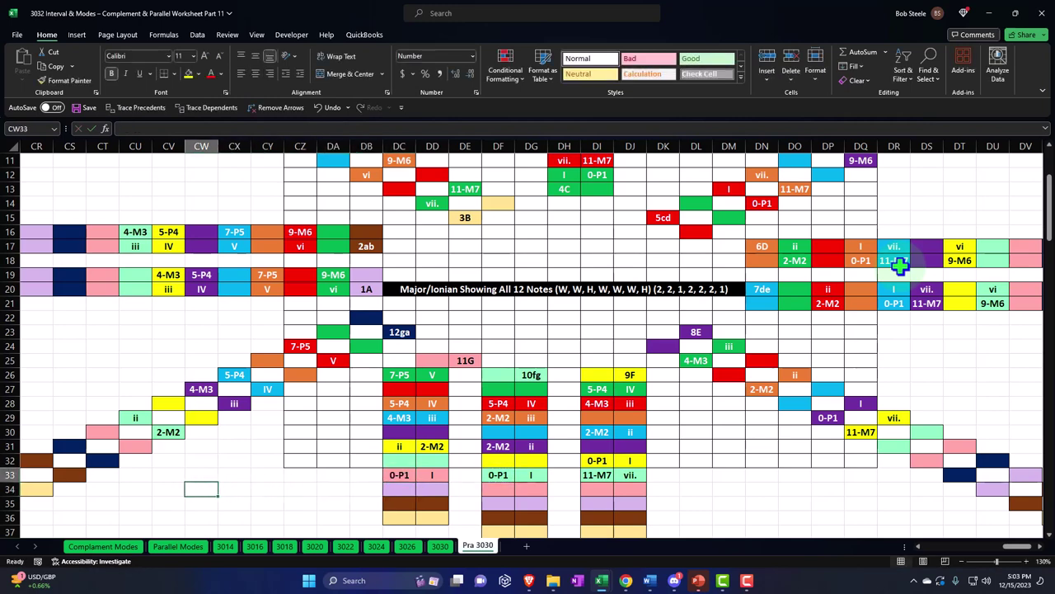
key("Up")
key("Up")
key("Up")
key("Up")
key("Up")
key("Up")
key("Up")
key("Up")
key("Up")
key("Up")
key("Left")
key("Left")
key("Left")
key("Up")
key("Up")
key("Up")
key("Up")
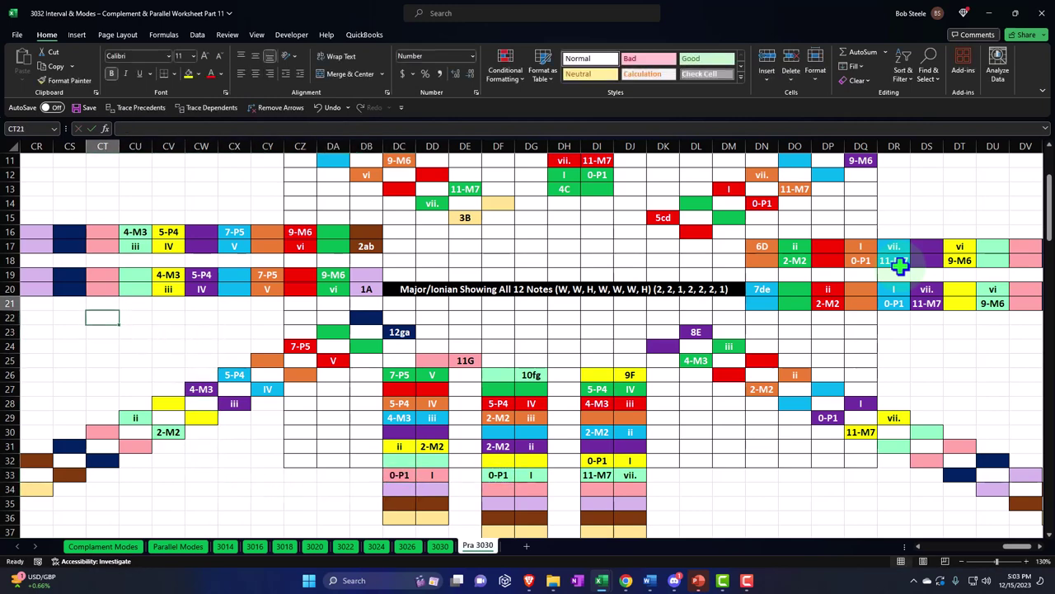
Step: Link CT19 and CT20 by formula so they show 2-M2 and ii
type("=")
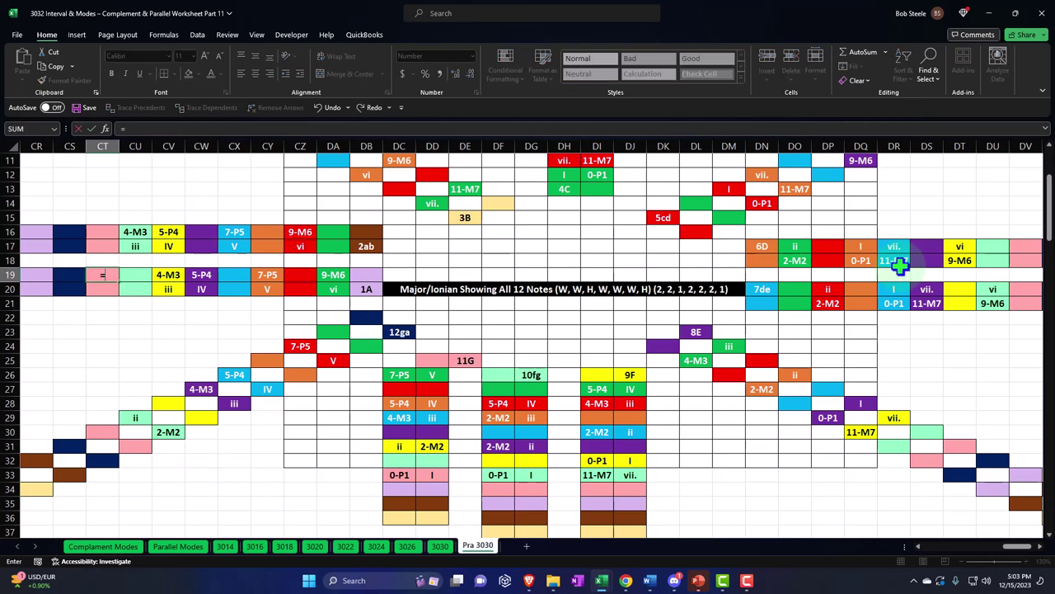
key("Down")
key("Down")
key("Down")
key("Down")
key("Down")
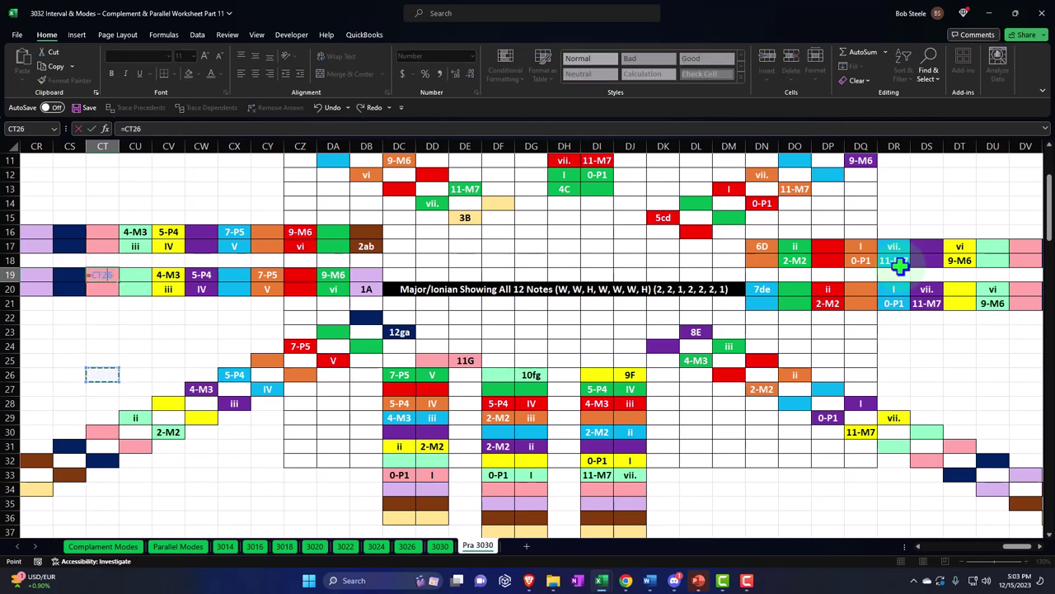
key("Return")
type("=")
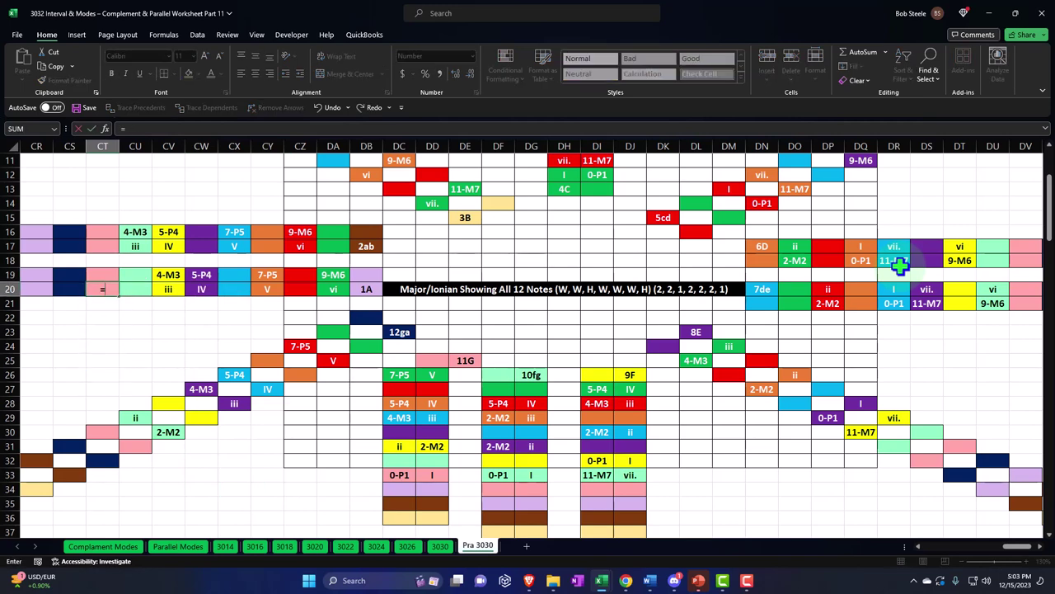
key("Down")
key("Down")
key("Down")
key("Down")
key("Down")
key("Down")
key("Down")
key("Down")
key("Right")
key("Down")
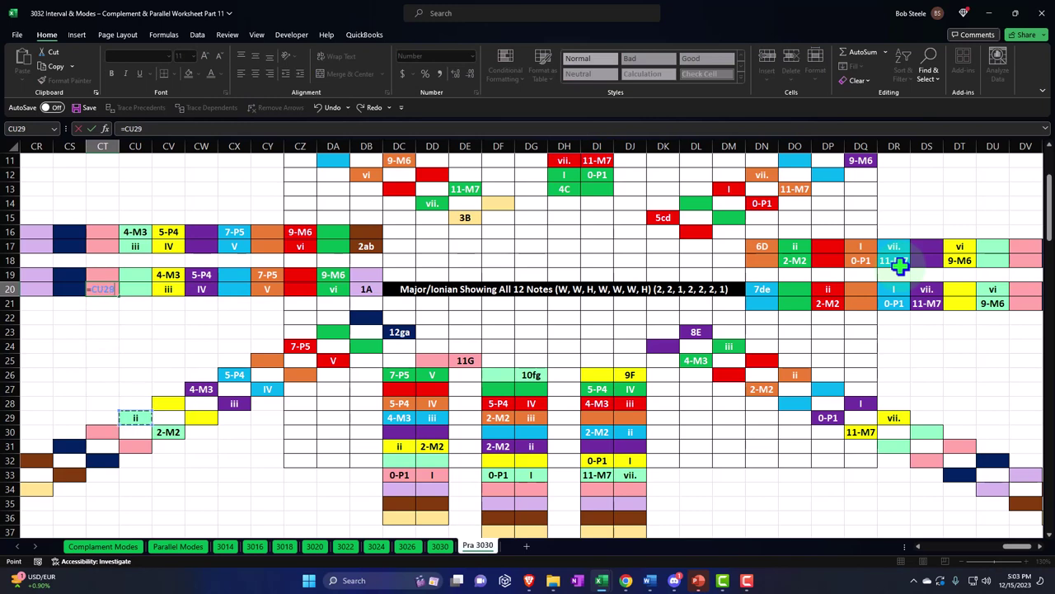
key("Return")
key("Up")
key("Up")
type("=")
key("Down")
key("Down")
key("Down")
key("Down")
key("Down")
key("Down")
key("Down")
key("Down")
key("Down")
key("Down")
key("Down")
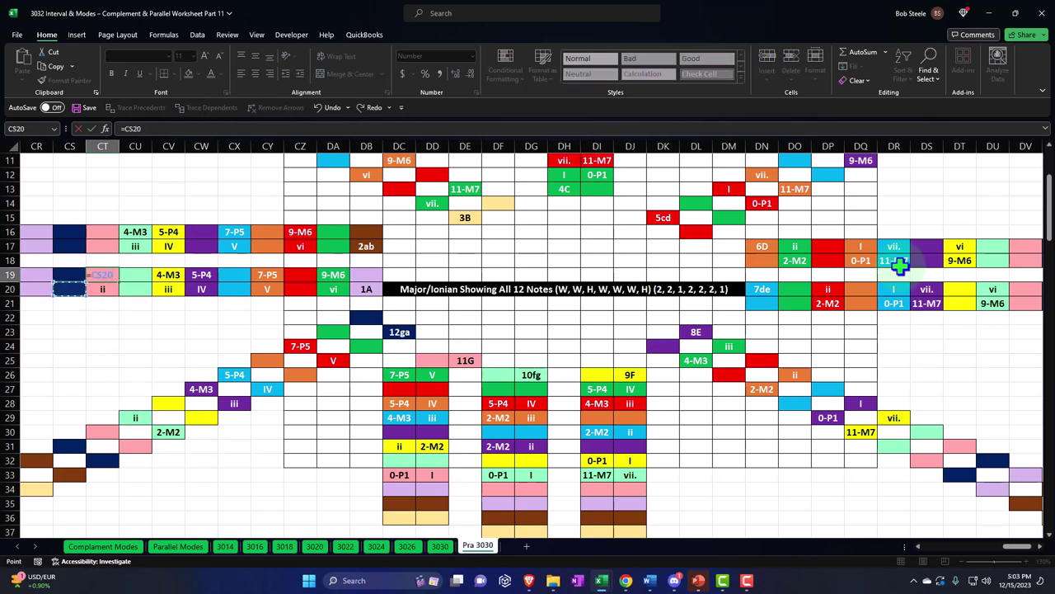
key("Right")
key("Right")
key("Right")
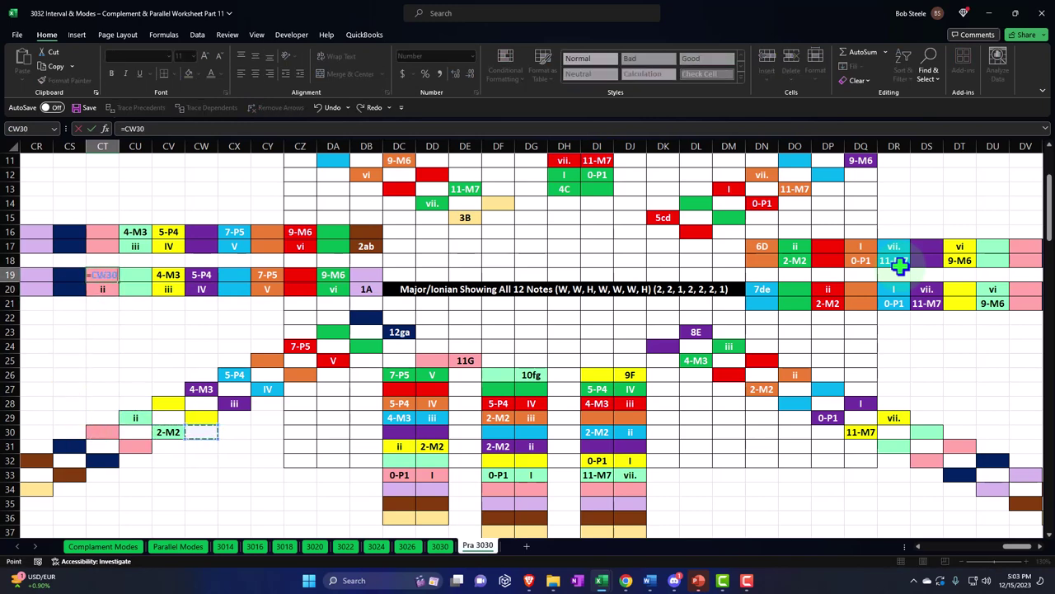
key("Return")
Step: Link CW7 to CV16 to show iii, and CX6 to CU16 to show 4-M3
key("Up")
key("Up")
key("Up")
key("Up")
key("Up")
key("Up")
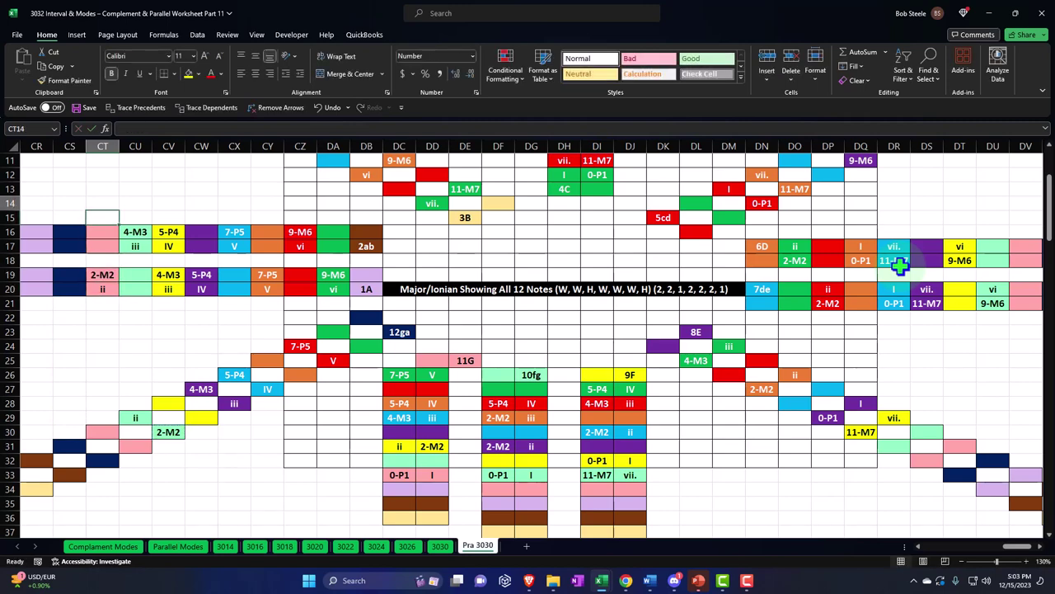
key("Up")
key("Up")
key("Up")
key("Up")
key("Up")
key("Up")
key("Up")
key("Up")
key("Up")
key("Up")
key("Up")
key("Up")
key("Up")
key("Right")
key("Right")
key("Right")
key("Right")
key("Down")
key("Down")
key("Down")
key("Down")
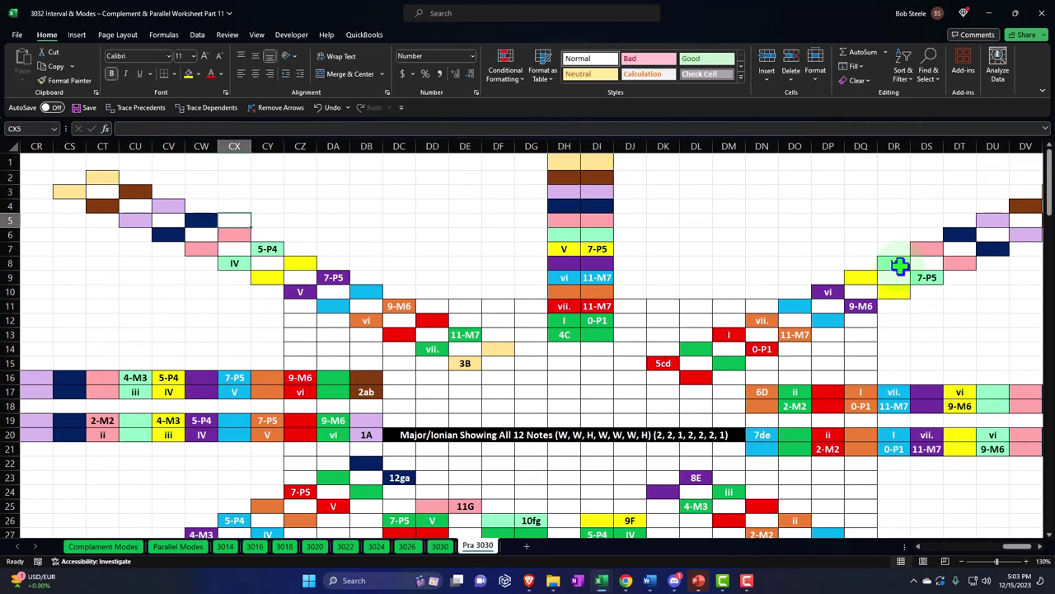
key("Down")
key("Left")
key("Down")
type("=")
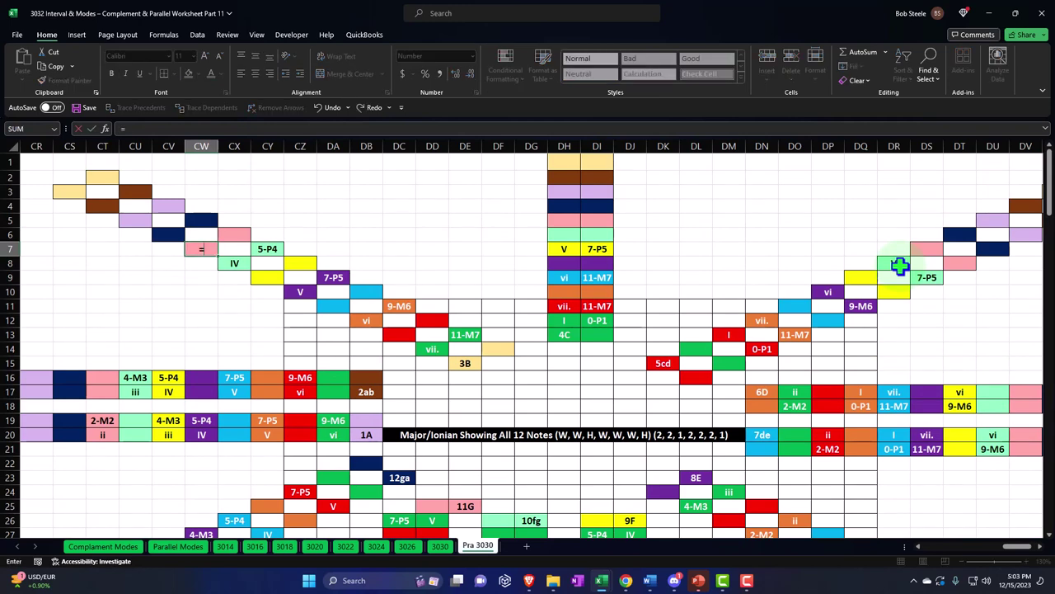
key("Down")
key("Down")
key("Down")
key("Down")
key("Down")
key("Down")
key("Down")
key("Down")
key("Left")
key("Return")
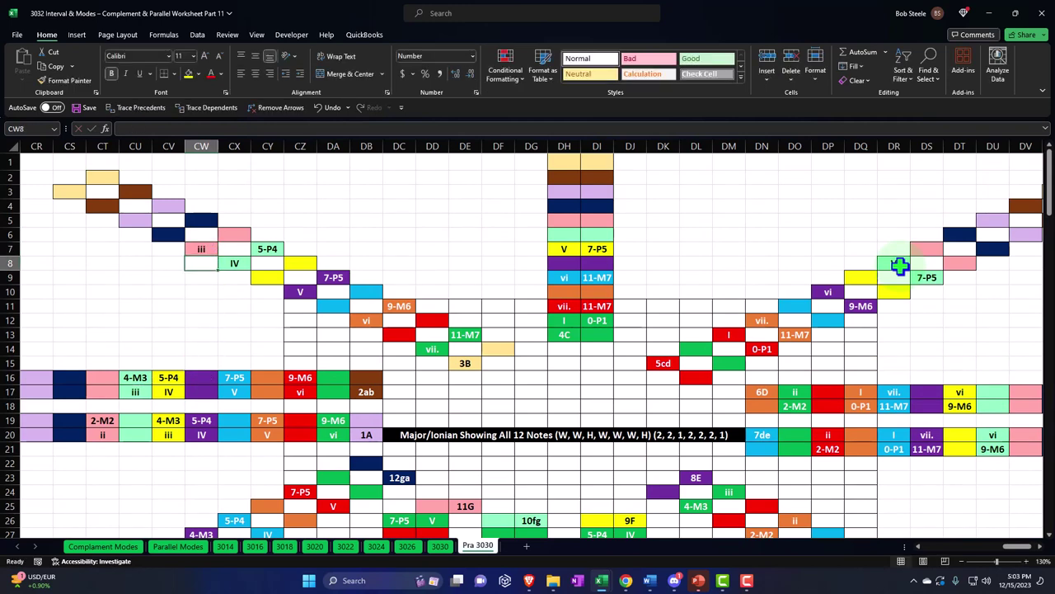
key("Right")
key("Up")
key("Up")
type("+")
key("Down")
key("Down")
key("Down")
key("Down")
key("Down")
key("Down")
key("Down")
key("Down")
key("Down")
key("Down")
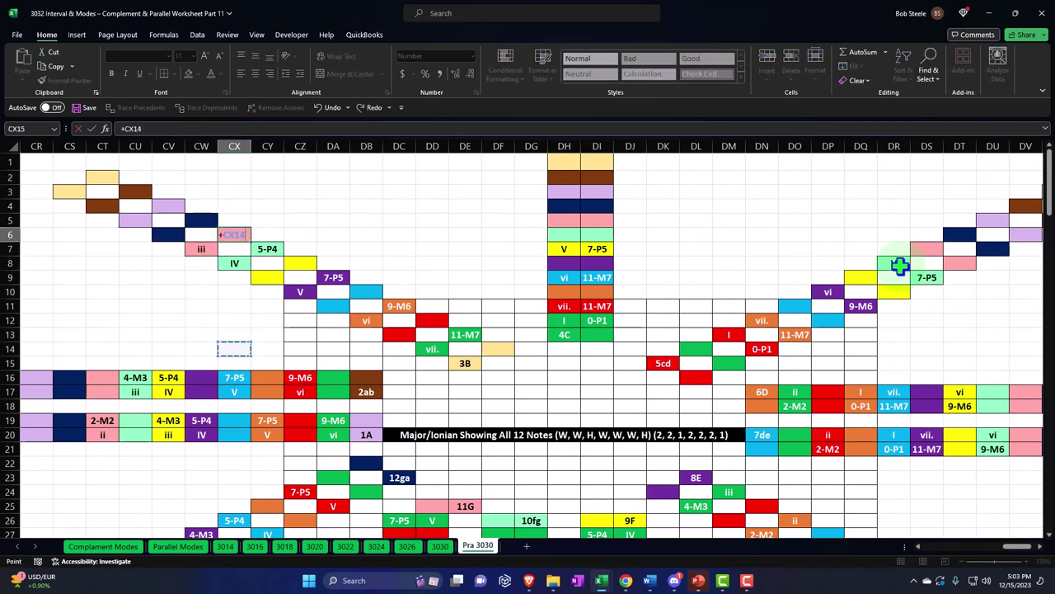
key("Left")
key("Left")
key("Left")
key("Return")
key("Up")
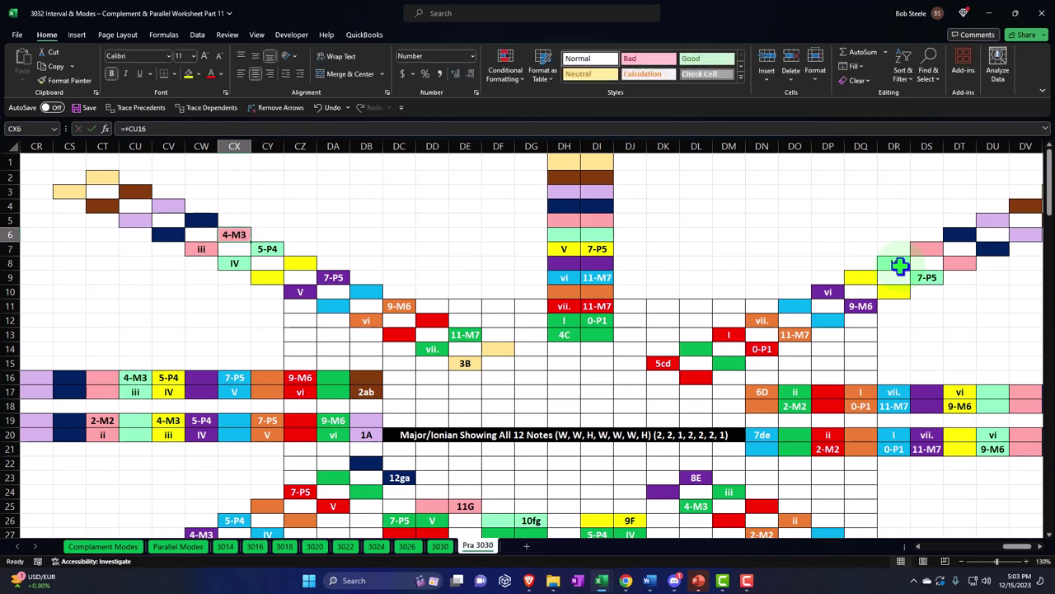
Step: Link DH5 and DI5 by formula so they show IV and 5-P4
key("Right")
key("Right")
key("Right")
key("Right")
key("Right")
key("Right")
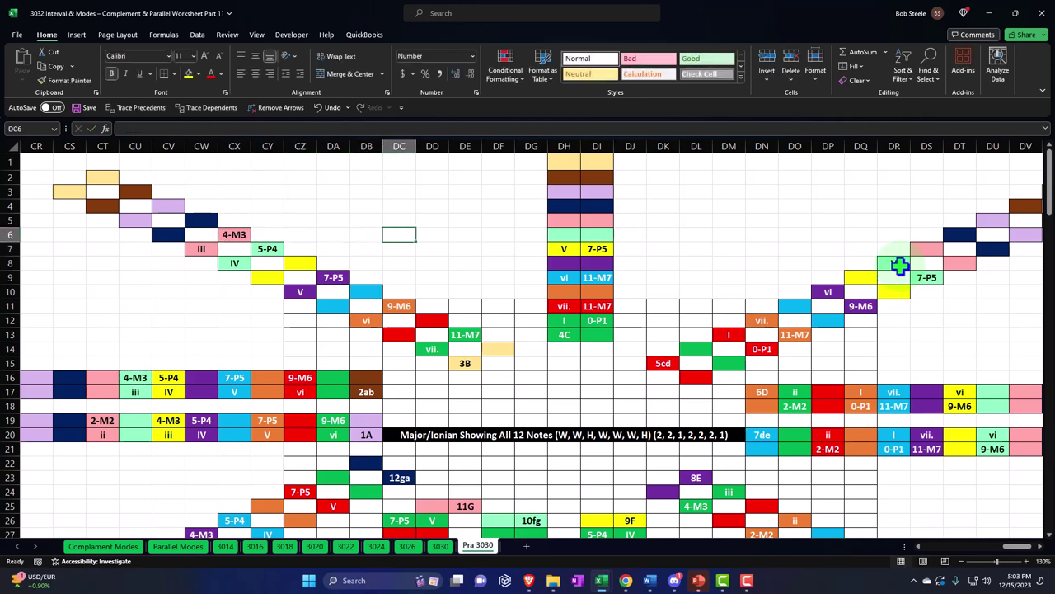
key("Up")
key("Up")
key("Up")
key("Up")
key("Up")
key("Right")
key("Right")
key("Right")
key("Right")
key("Down")
key("Down")
key("Down")
key("Down")
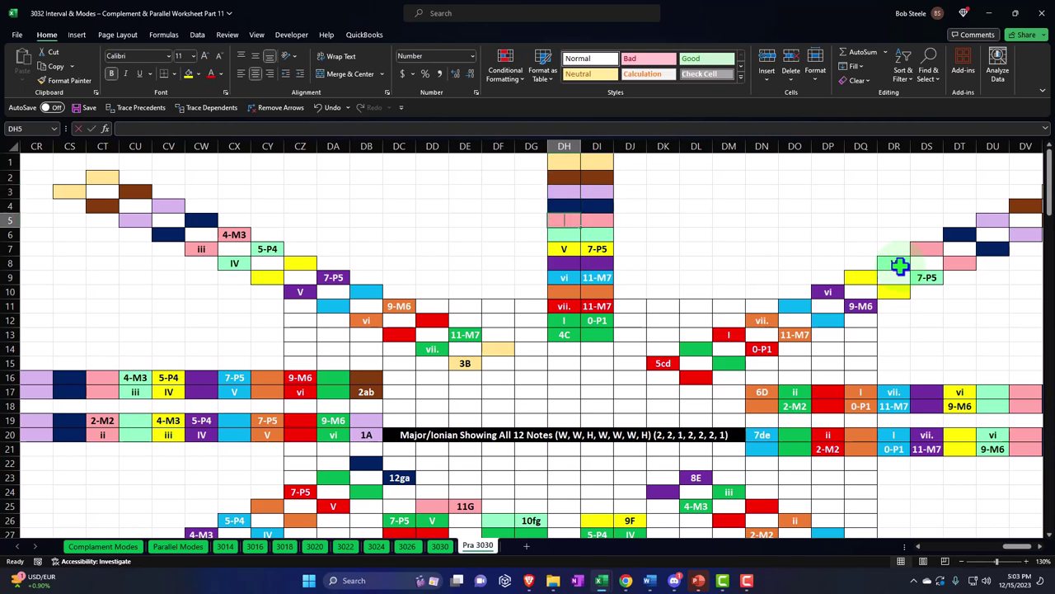
type("=")
key("Left")
key("Left")
key("Left")
key("Left")
key("Left")
key("Left")
key("Left")
key("Left")
key("Left")
key("Down")
key("Down")
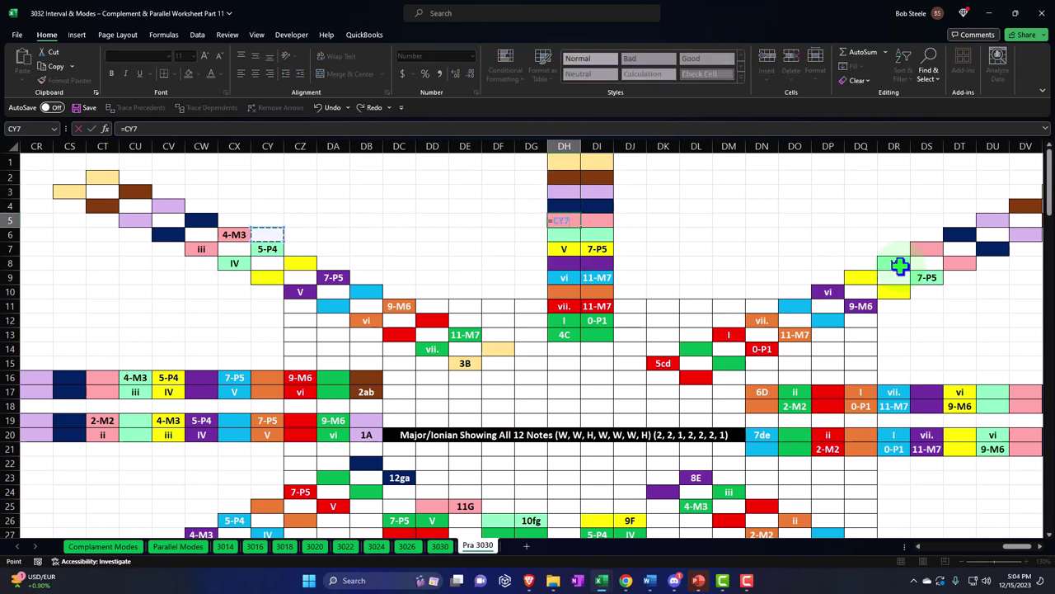
key("Tab")
type("+")
key("Left")
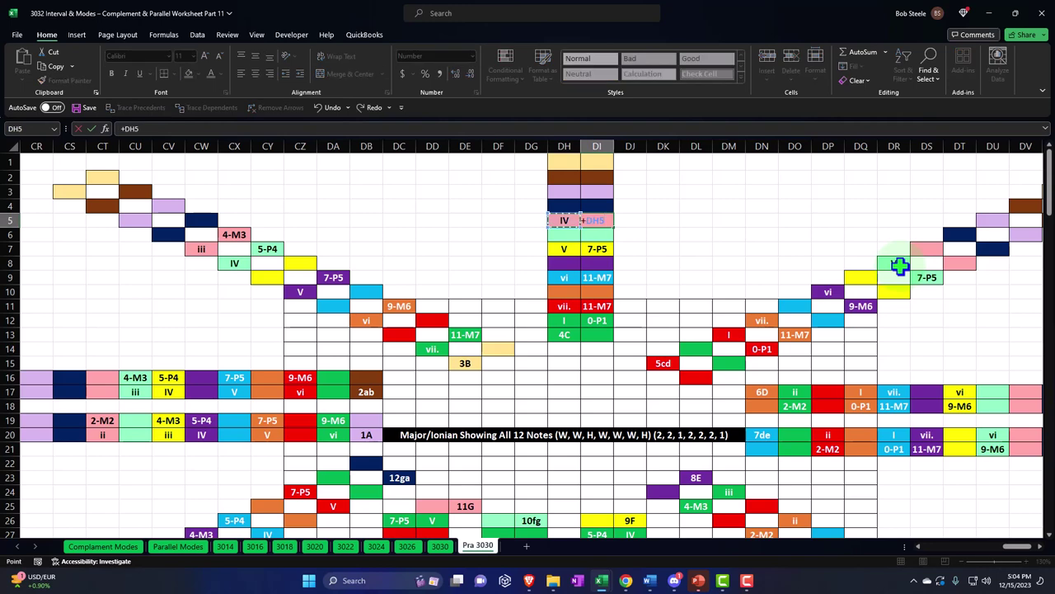
key("Left")
key("Left")
key("Left")
key("Left")
key("Left")
key("Left")
key("Left")
key("Left")
key("Left")
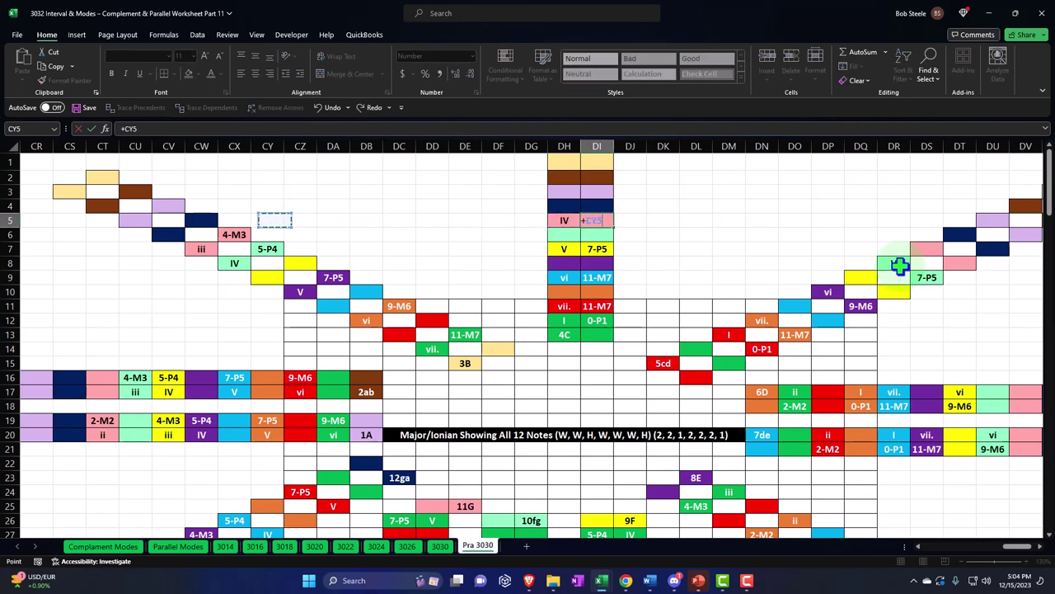
key("Down")
key("Down")
key("Return")
Step: Link DV17 and DV18 to the upper-right diagonal cells to show V and 7-P5
key("Right")
key("Right")
key("Right")
key("Right")
key("Right")
key("Right")
key("Right")
key("Right")
key("Right")
key("Right")
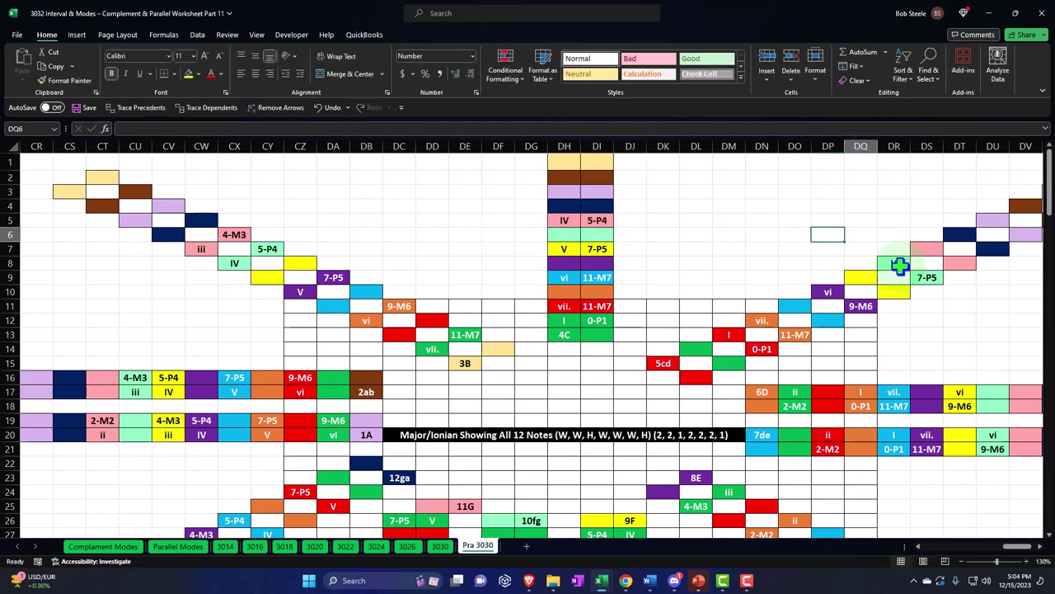
key("Down")
key("Right")
key("Right")
key("Down")
key("Down")
key("Down")
key("Down")
key("Down")
key("Down")
key("Down")
key("Down")
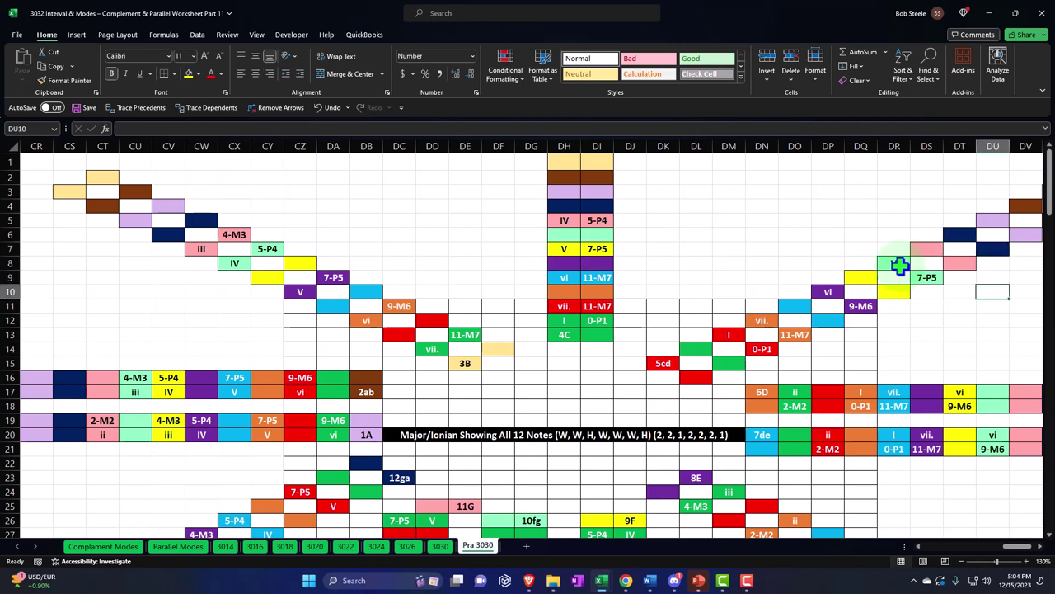
key("Right")
key("Right")
key("Down")
key("Down")
key("Left")
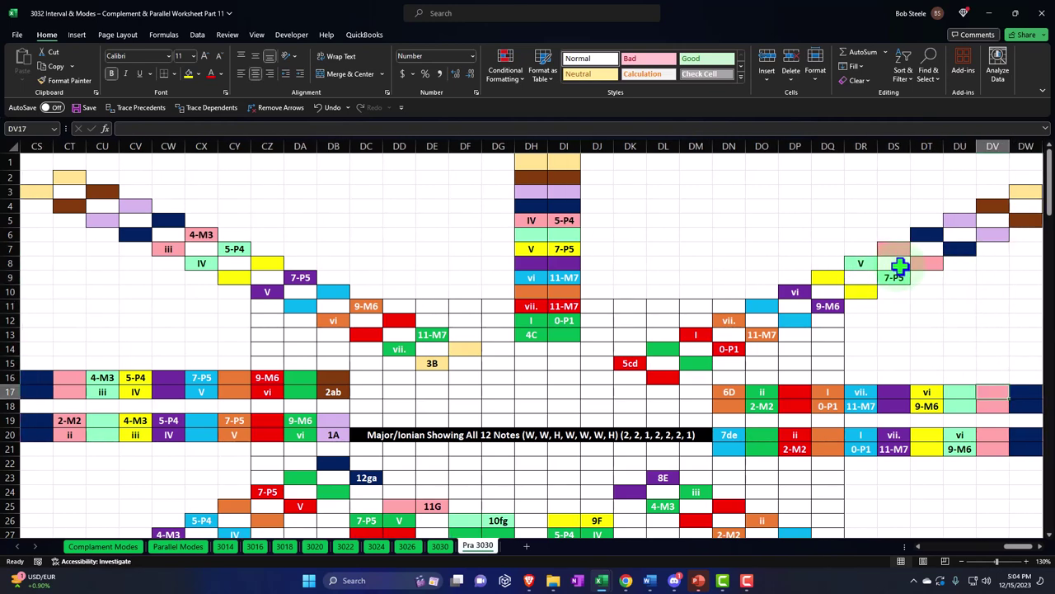
type("=")
key("Up")
key("Up")
key("Up")
key("Up")
key("Up")
key("Up")
key("Up")
key("Left")
key("Left")
key("Left")
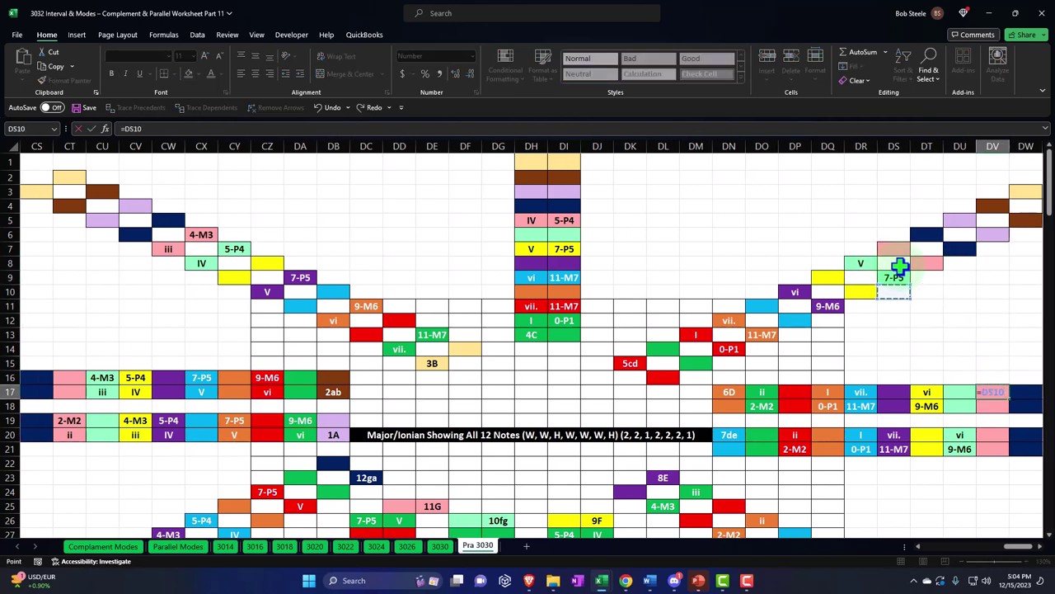
key("Return")
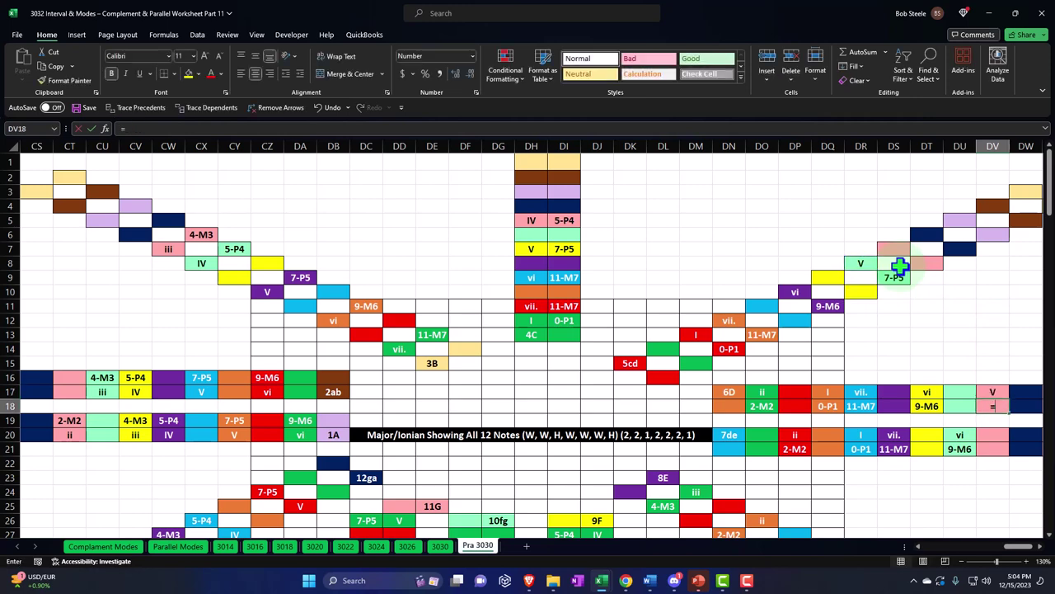
type("=")
key("Up")
key("Up")
key("Left")
key("Left")
key("Left")
key("Up")
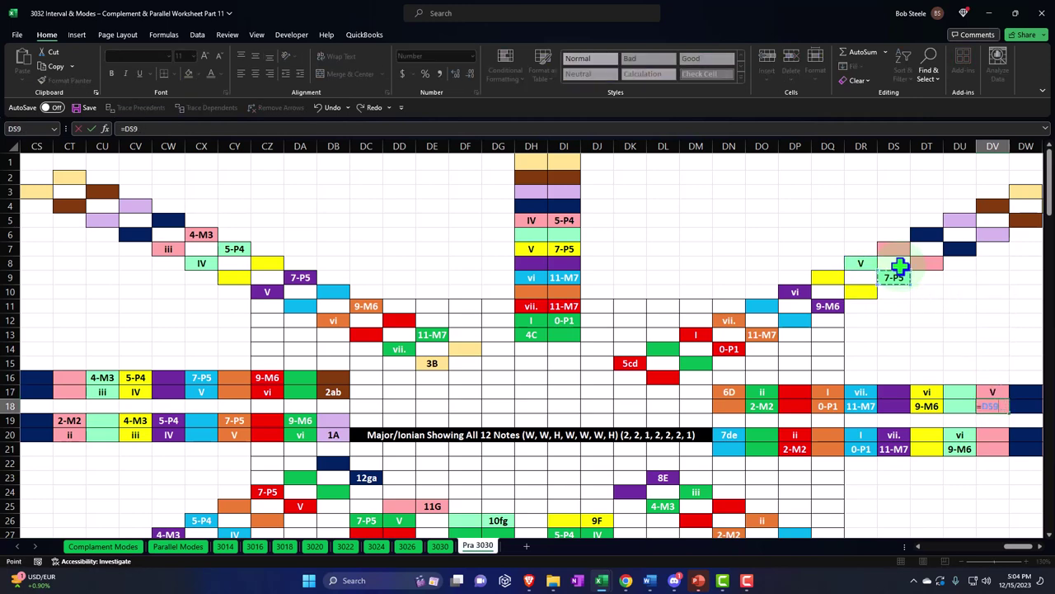
key("Return")
key("Down")
key("Down")
key("Down")
key("Down")
key("Down")
key("Down")
key("Down")
key("Down")
key("Down")
key("Down")
key("Down")
key("Down")
key("Down")
key("Down")
key("Down")
key("Down")
key("Down")
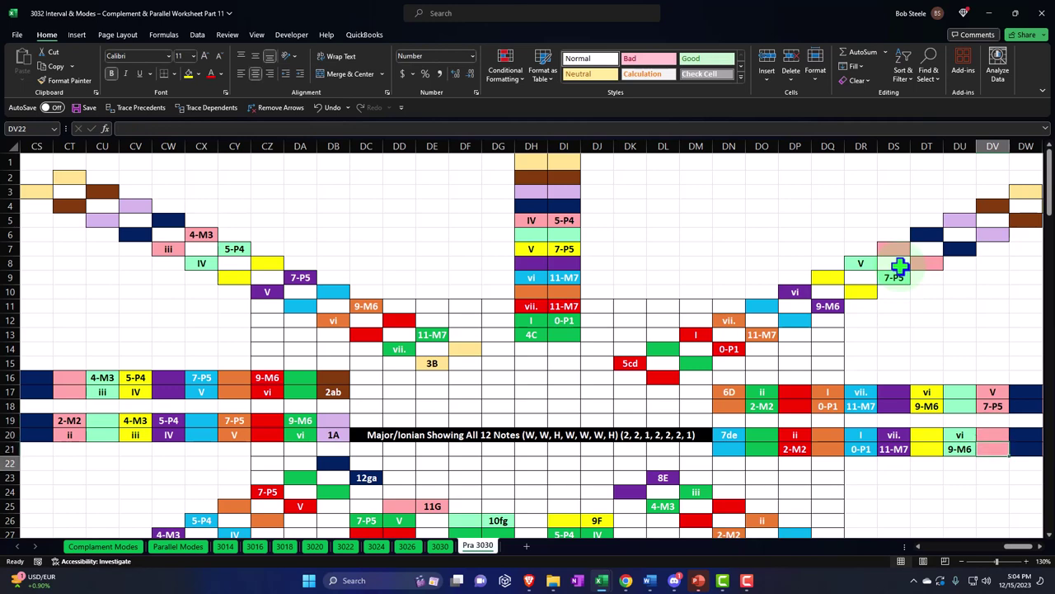
key("Left")
key("Left")
key("Left")
key("Up")
key("Up")
key("Up")
key("Up")
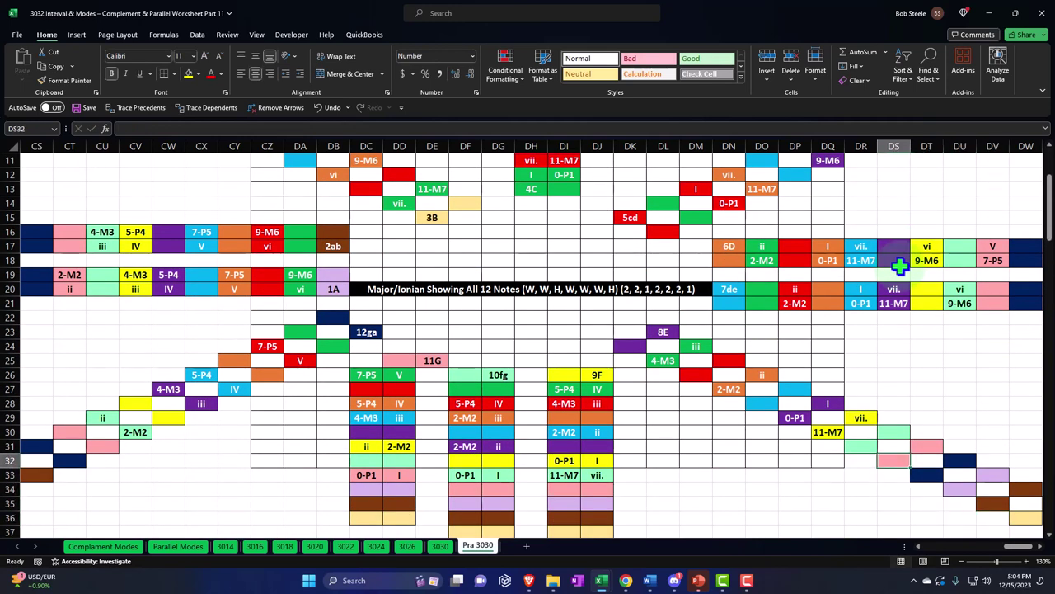
Step: Link DT31 to show vi and DS32 to show 9-M6
key("Up")
key("Right")
type("=")
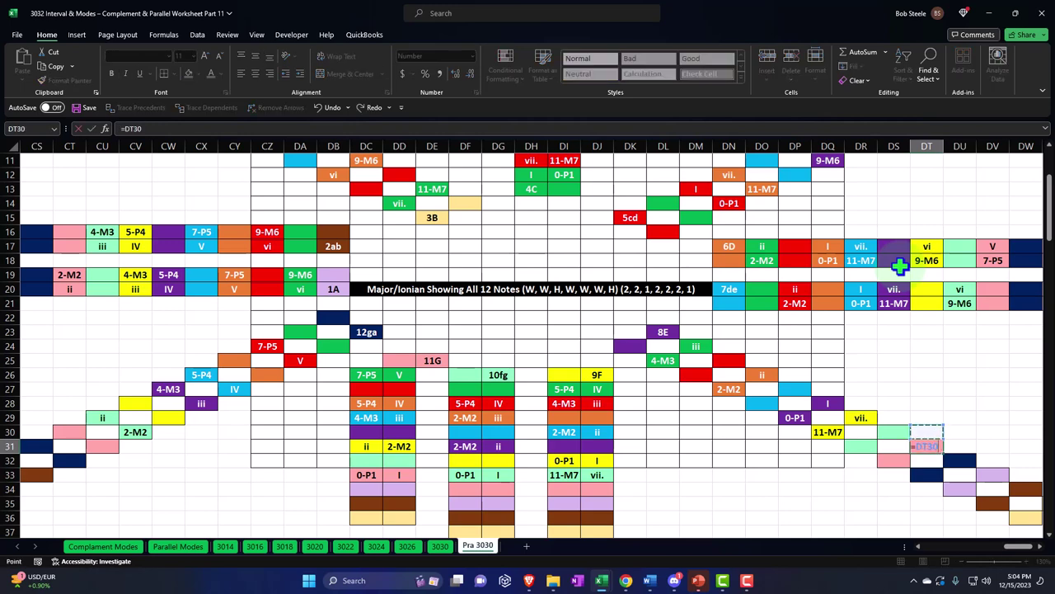
key("Up")
key("Up")
key("Up")
key("Up")
key("Up")
key("Up")
key("Up")
key("Up")
key("Up")
key("Up")
key("Return")
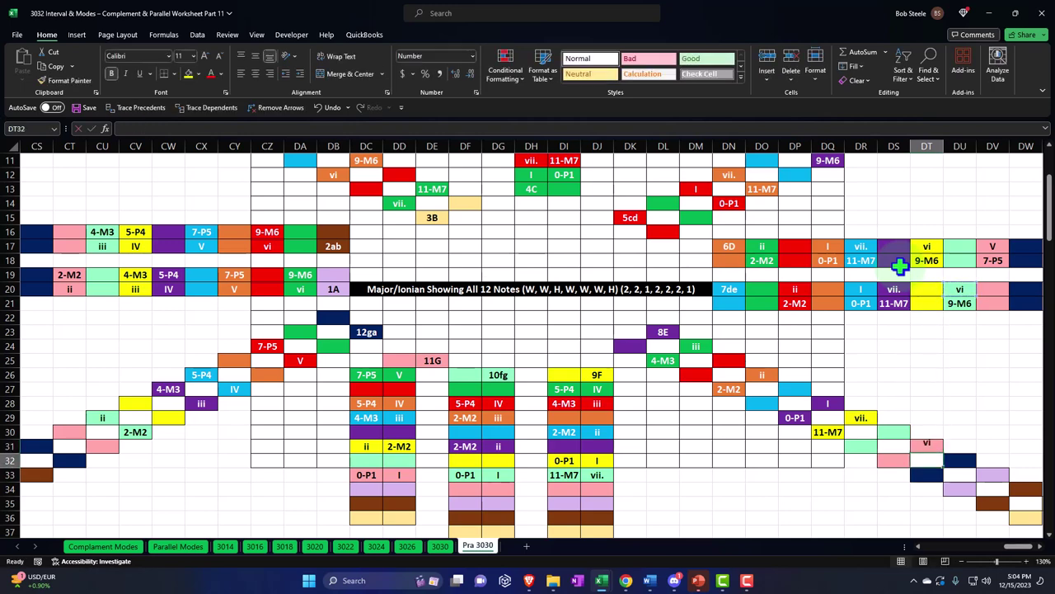
type("+")
key("Up")
key("Up")
key("Up")
key("Up")
key("Up")
key("Up")
key("Up")
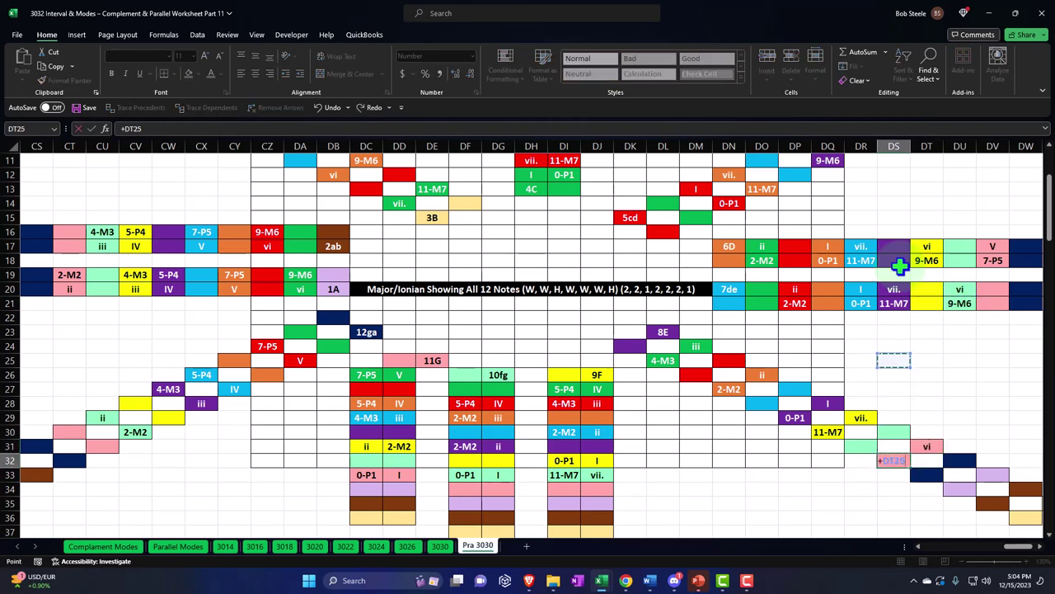
key("Right")
key("Up")
key("Up")
key("Return")
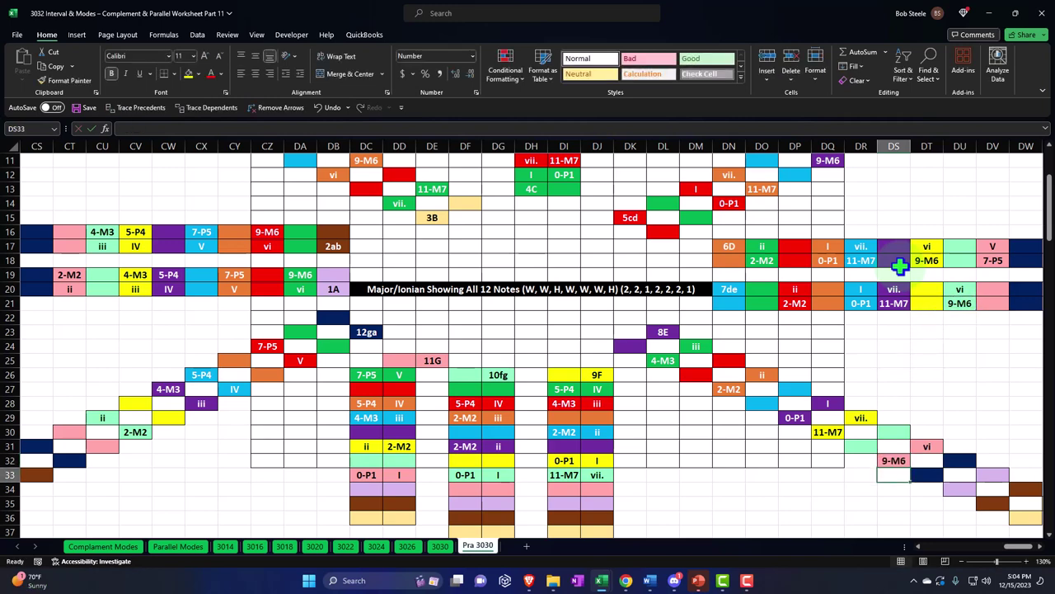
Step: Link DG34 to DJ33 (vii.) and DF34 to DI33 (11-M7)
key("Left")
key("Left")
key("Left")
key("Left")
key("Left")
key("Left")
key("Left")
key("Left")
key("Down")
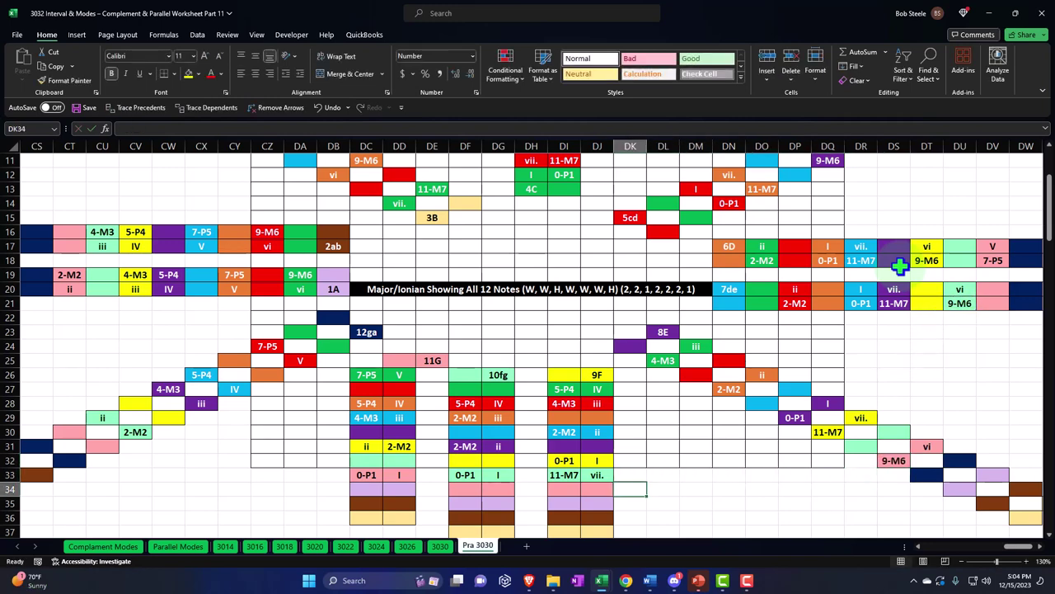
key("Left")
key("Left")
key("Left")
key("Left")
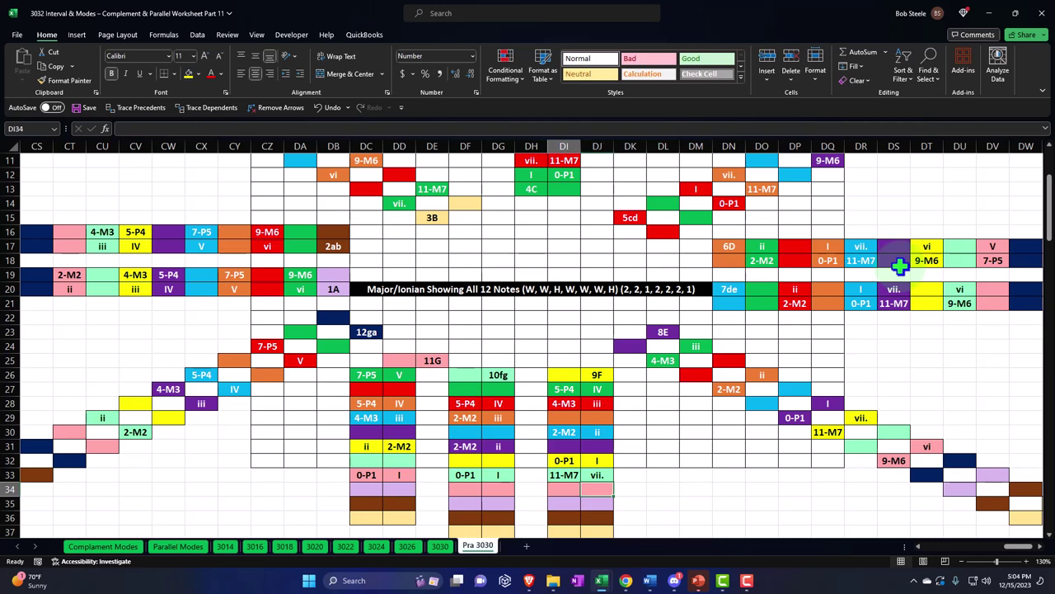
type("=")
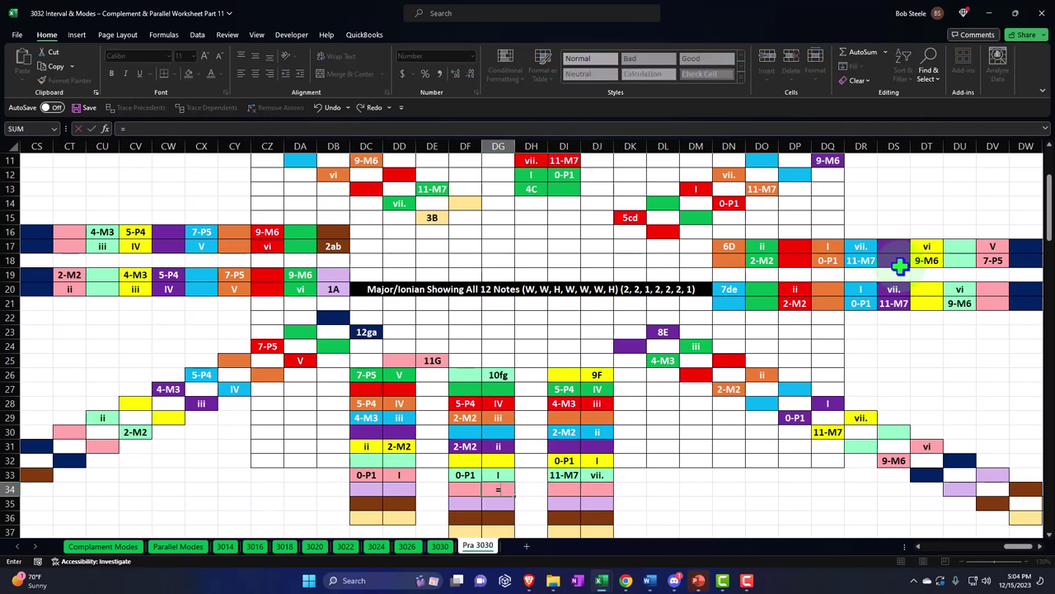
key("Up")
key("Right")
key("Right")
key("Right")
key("Return")
key("Up")
key("Left")
type("+")
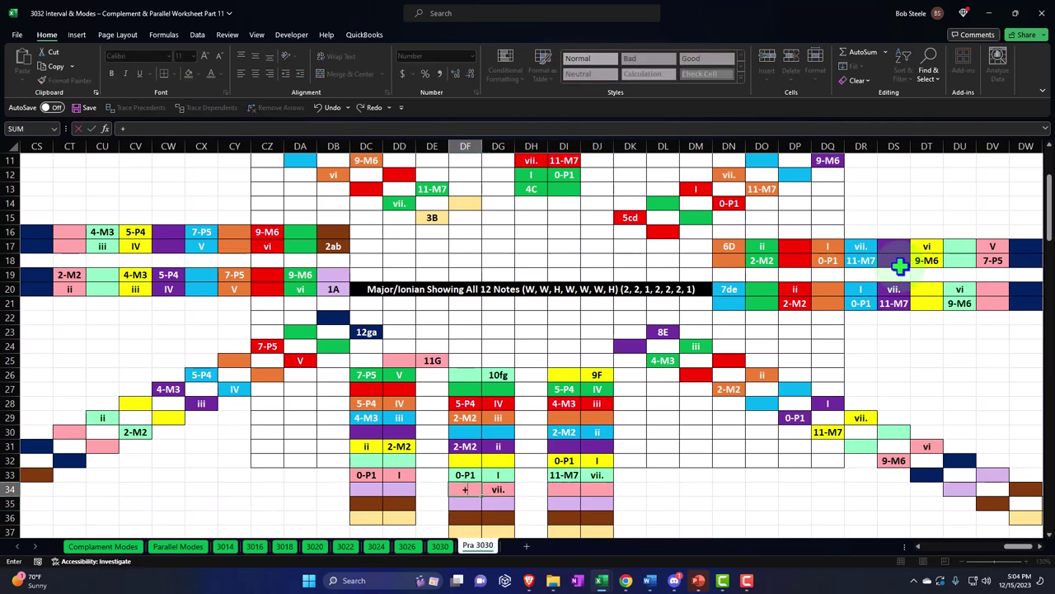
key("Return")
key("Up")
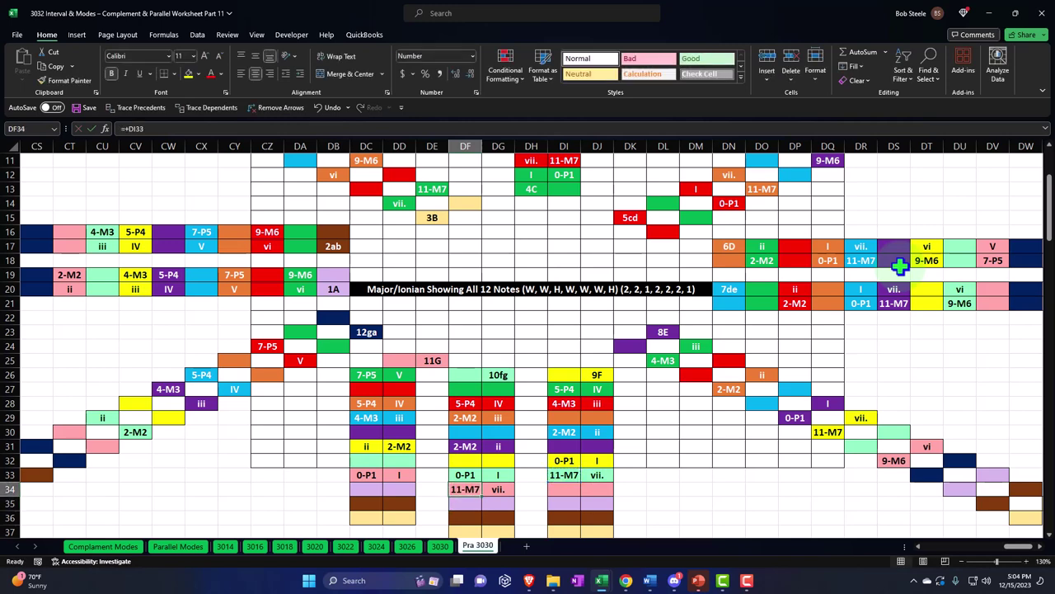
key("Left")
key("Left")
key("Up")
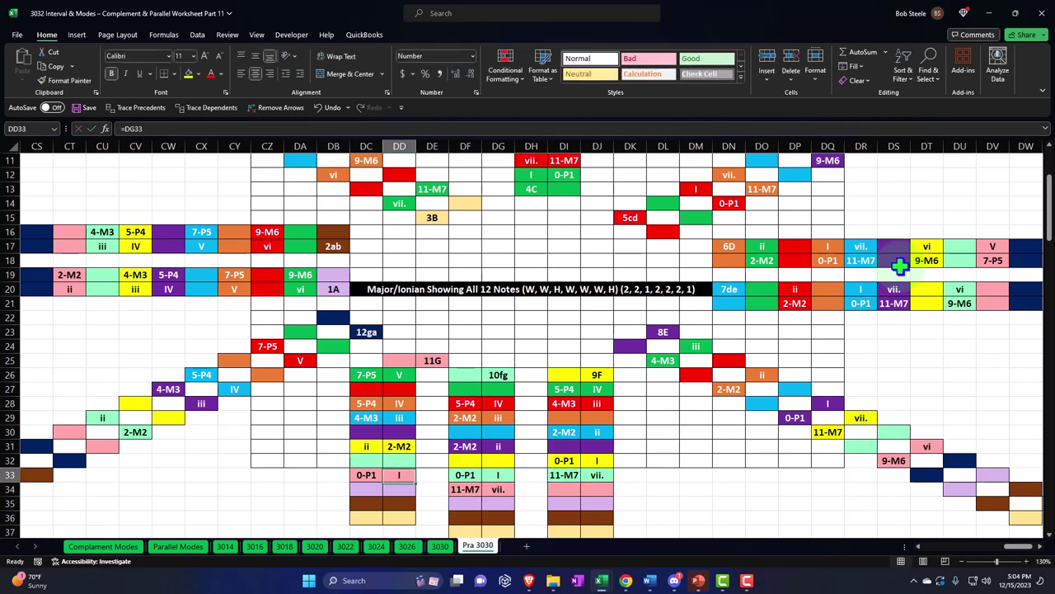
key("Left")
key("Left")
key("Left")
key("Left")
key("Left")
key("Left")
key("Left")
key("Left")
key("Left")
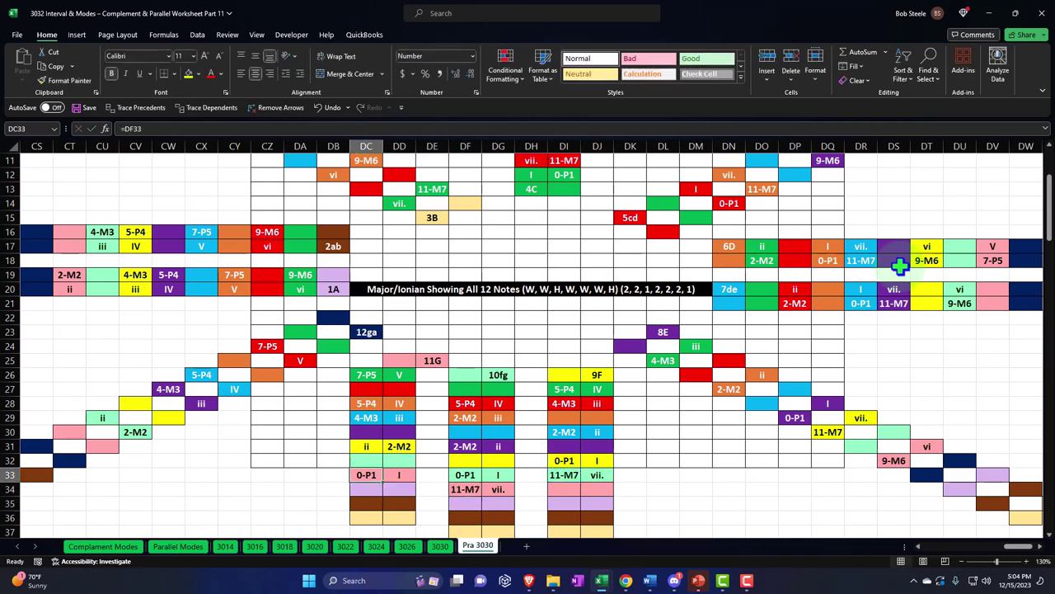
key("Left")
key("Left")
key("Left")
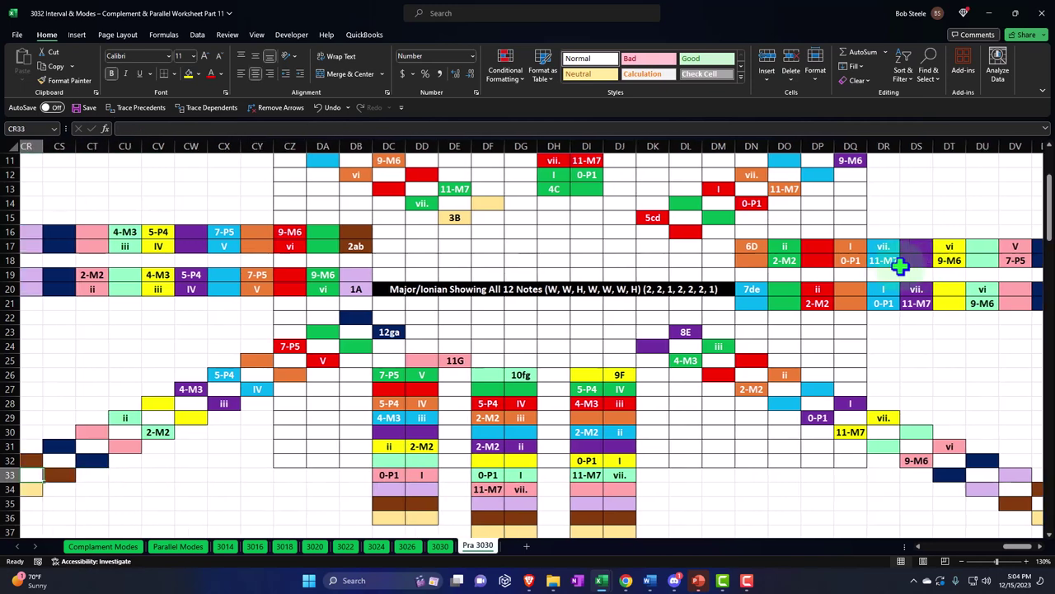
key("Right")
key("Up")
key("Right")
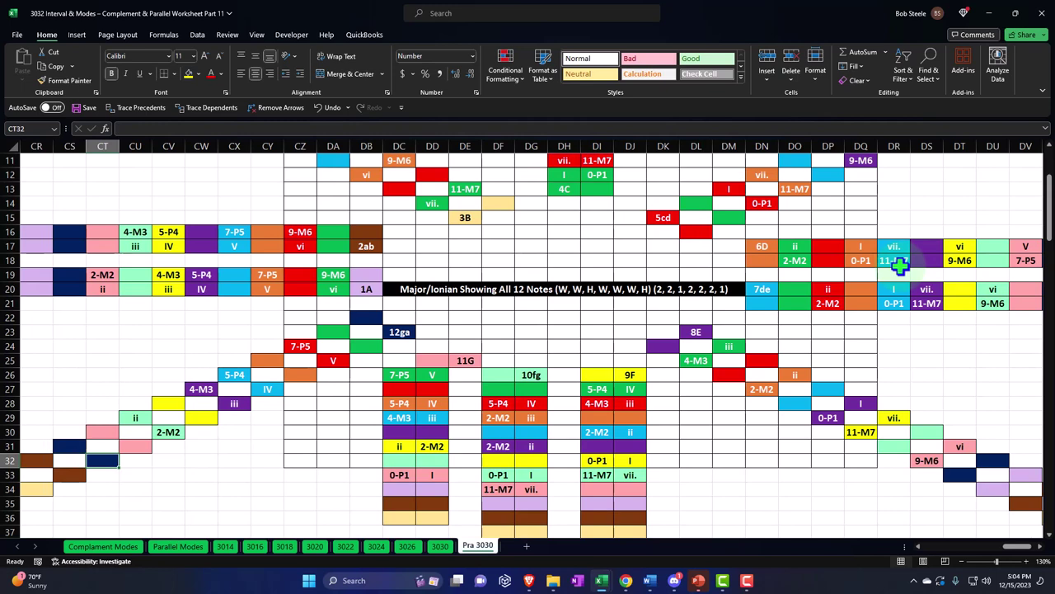
Step: Swap the labels so 2-M2 sits in CU29 and ii in CV30
left_click(162, 435)
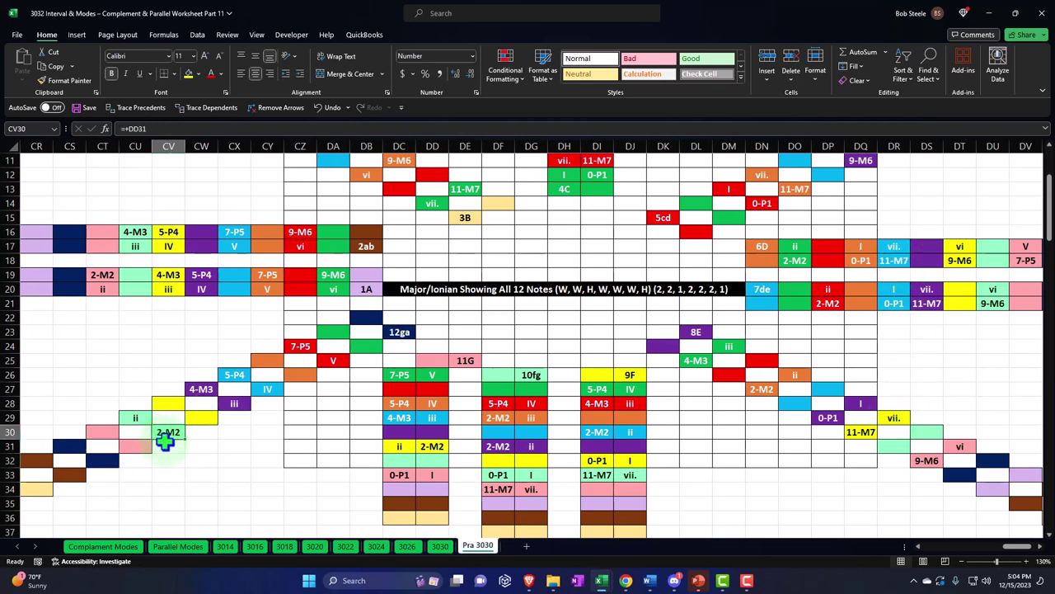
left_click_drag(168, 445, 143, 417)
left_click(135, 417)
left_click(137, 403)
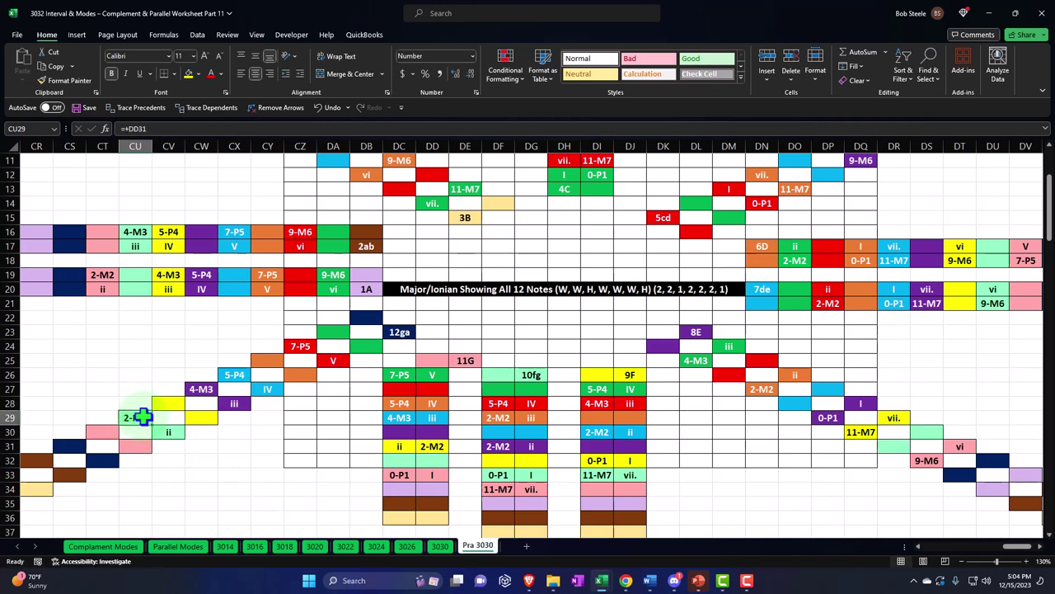
left_click(104, 460)
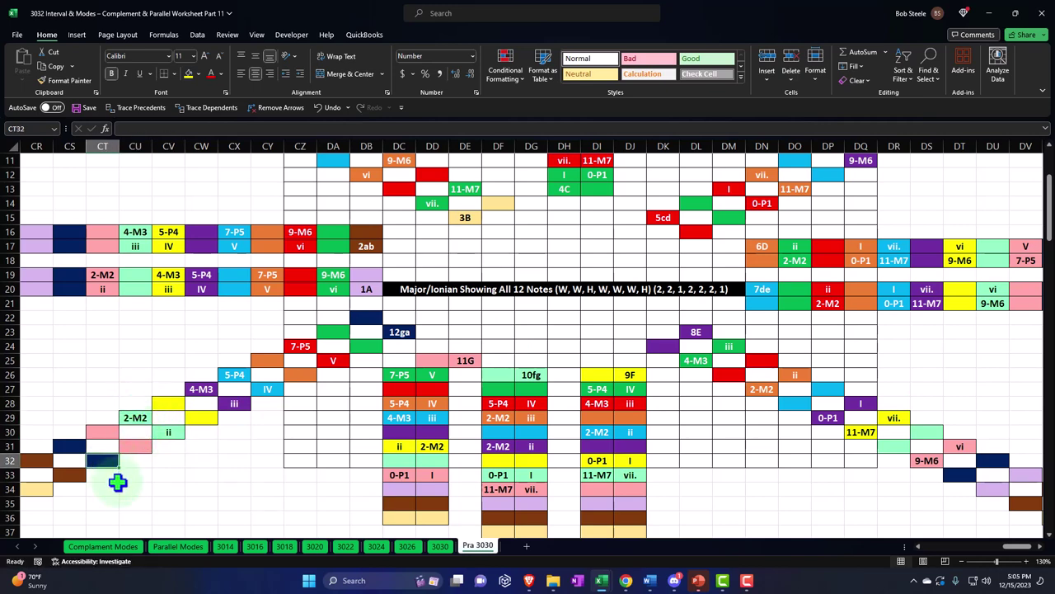
Step: Link CT32 to DD33 to show I, and CS31 to DC33 to show 0-P1
type("=")
key("Right")
key("Right")
key("Right")
key("Right")
key("Right")
key("Right")
key("Right")
key("Right")
key("Right")
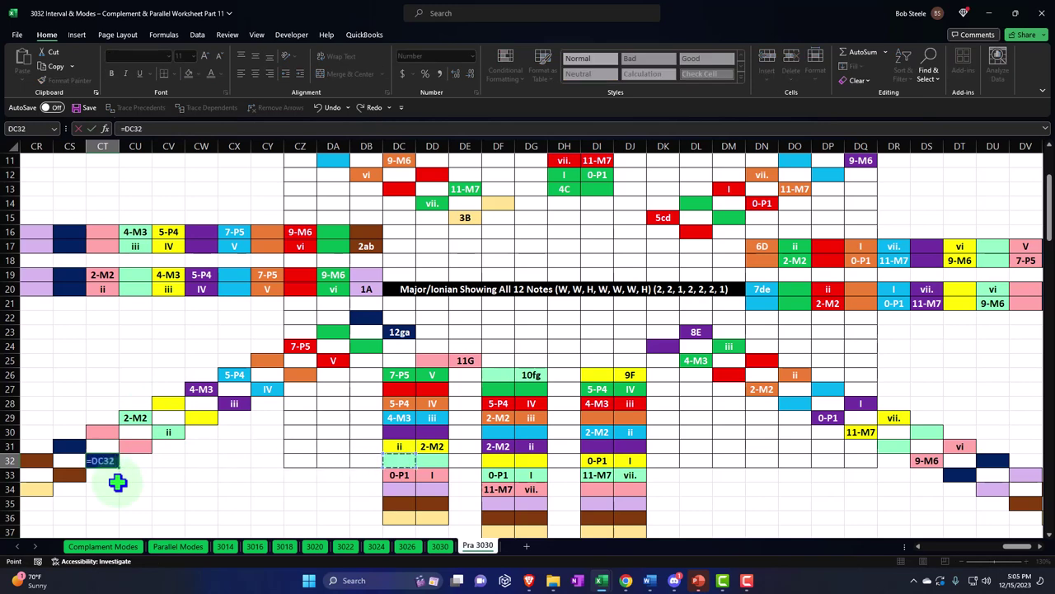
key("Return")
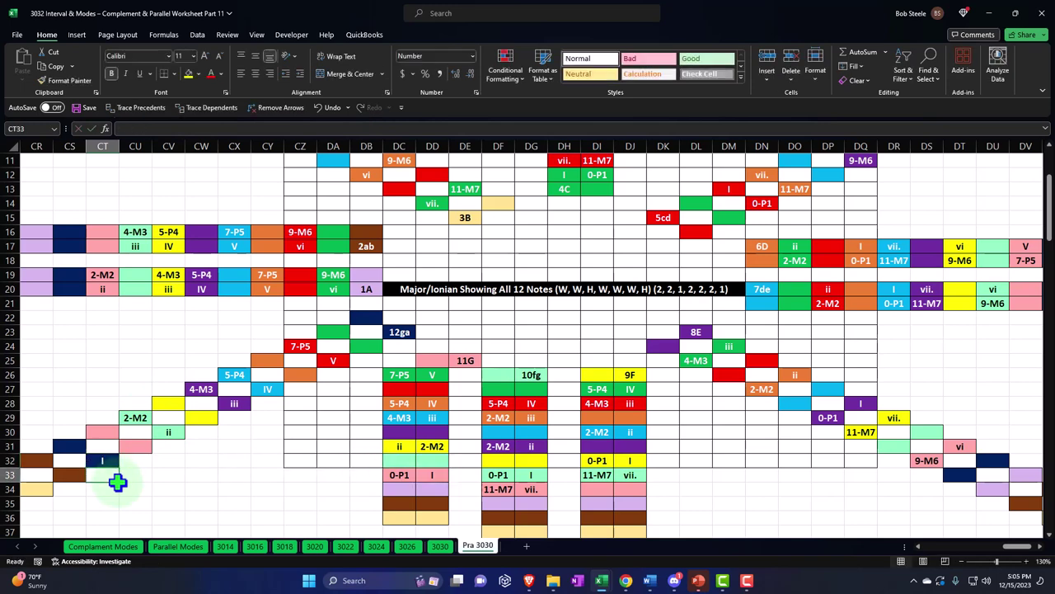
key("Left")
key("Up")
key("Up")
type("=")
key("Down")
key("Right")
key("Right")
key("Right")
key("Right")
key("Right")
key("Right")
key("Right")
key("Right")
key("Right")
key("Right")
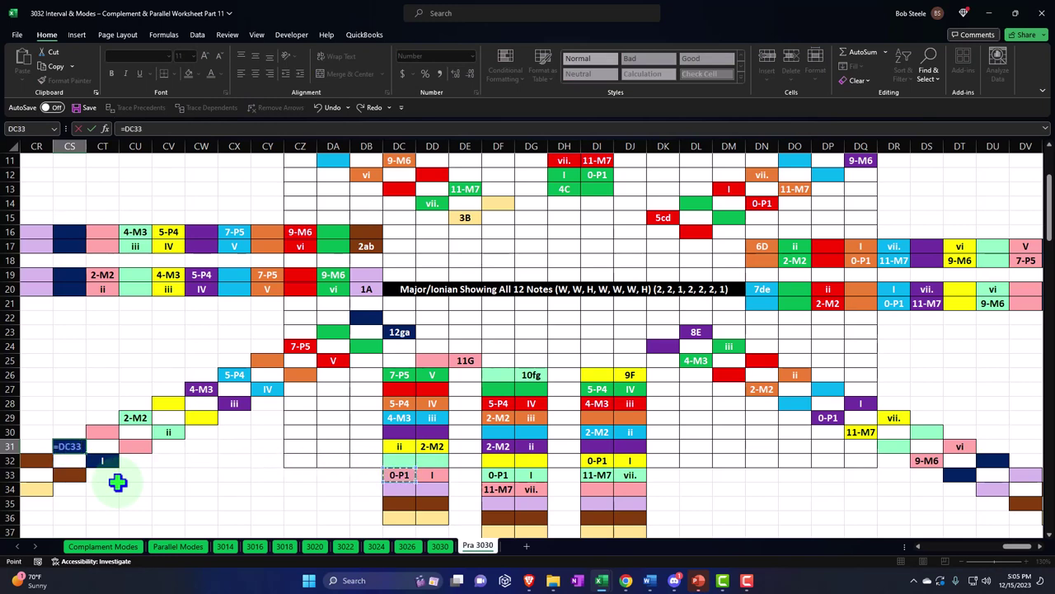
key("Return")
key("Up")
key("Up")
key("Up")
key("Up")
key("Up")
key("Up")
key("Up")
key("Up")
key("Up")
key("Left")
key("Left")
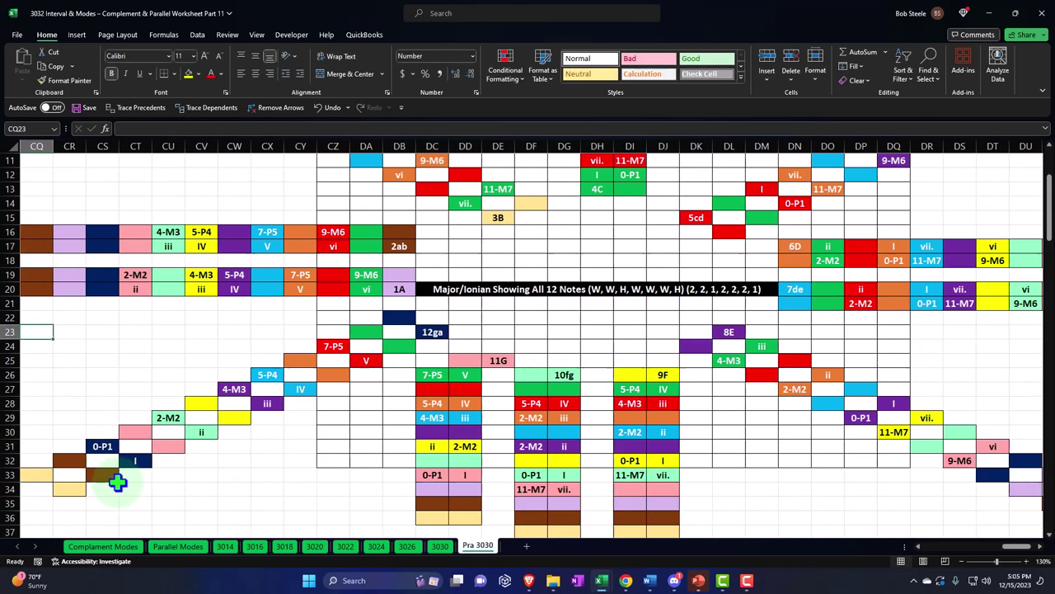
key("Up")
key("Up")
key("Up")
key("Up")
key("Up")
key("Up")
key("Right")
key("Right")
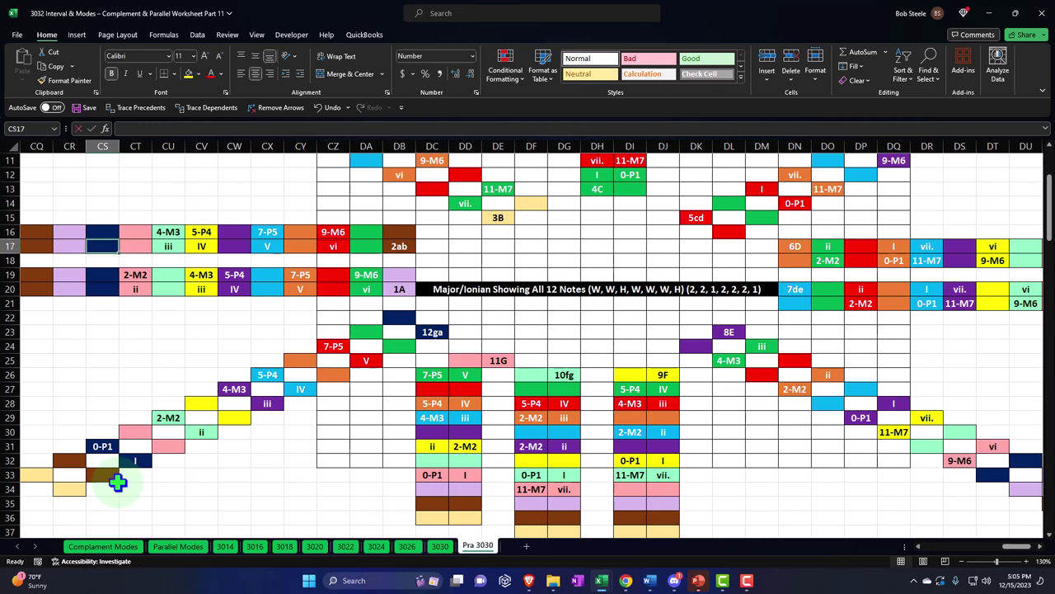
Step: Link CS17 to the ii label and CS16 to the 2-M2 label
type("=")
key("shift+Return")
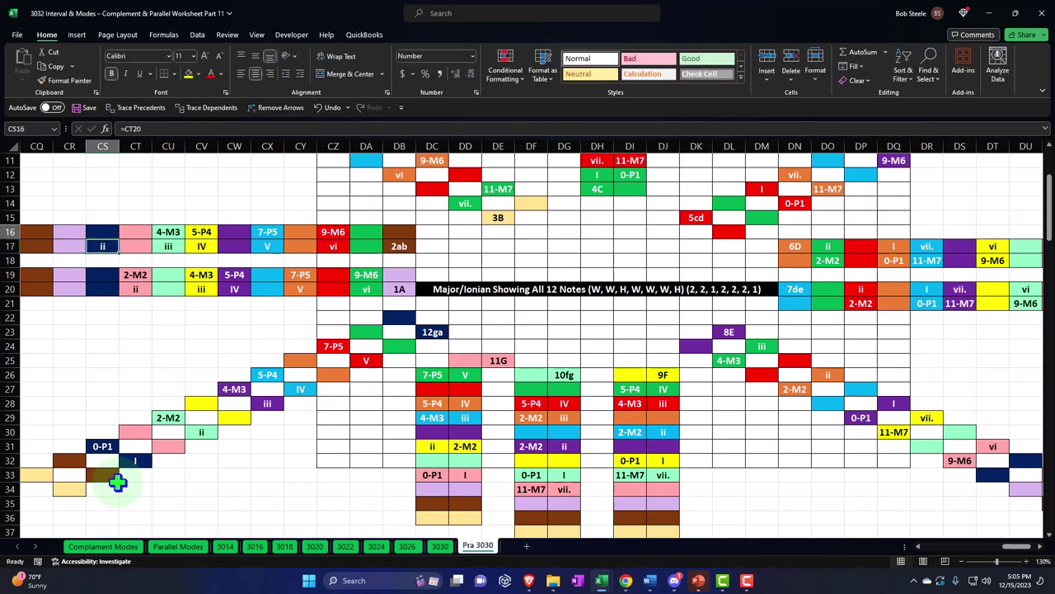
type("+CT19")
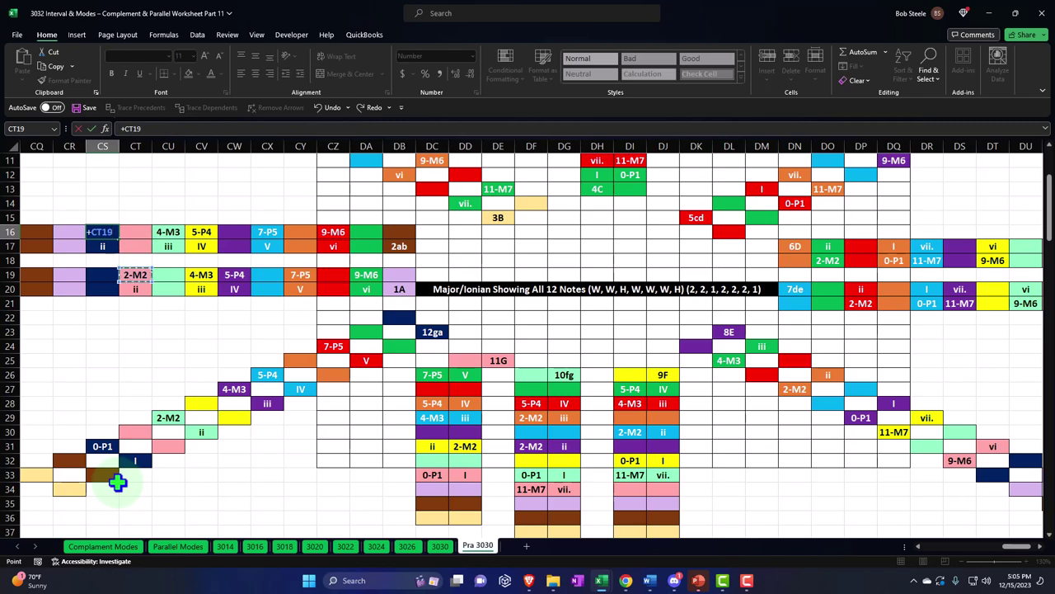
key("shift+Return")
Step: Enter a formula in DH4 so it shows the iii label
key("Up")
key("Up")
key("Up")
key("Up")
key("Up")
key("Up")
key("Up")
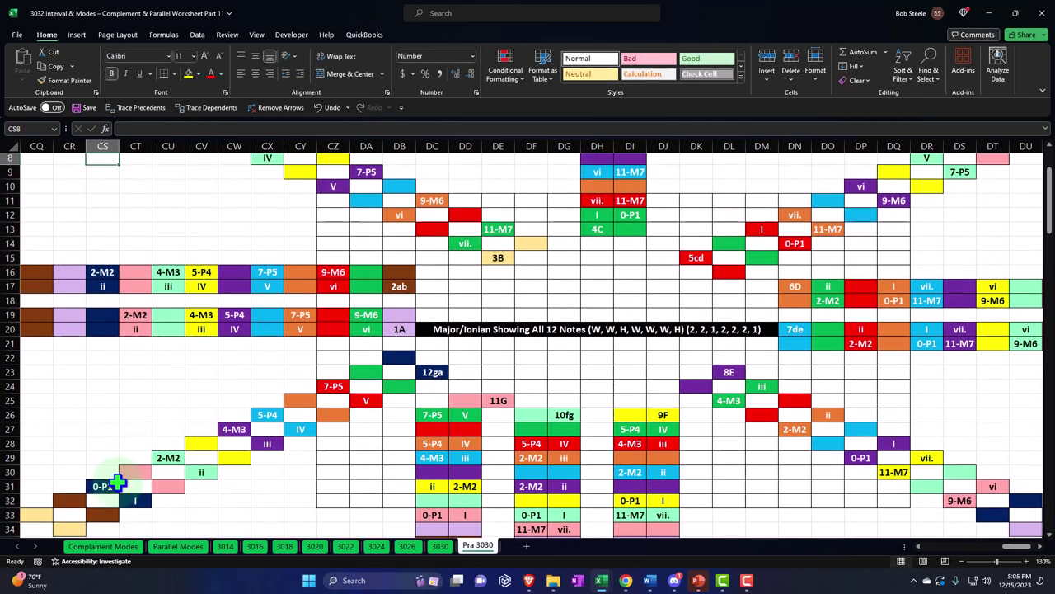
key("Up")
key("Up")
key("Up")
key("Up")
key("Up")
key("Up")
key("Up")
key("Right")
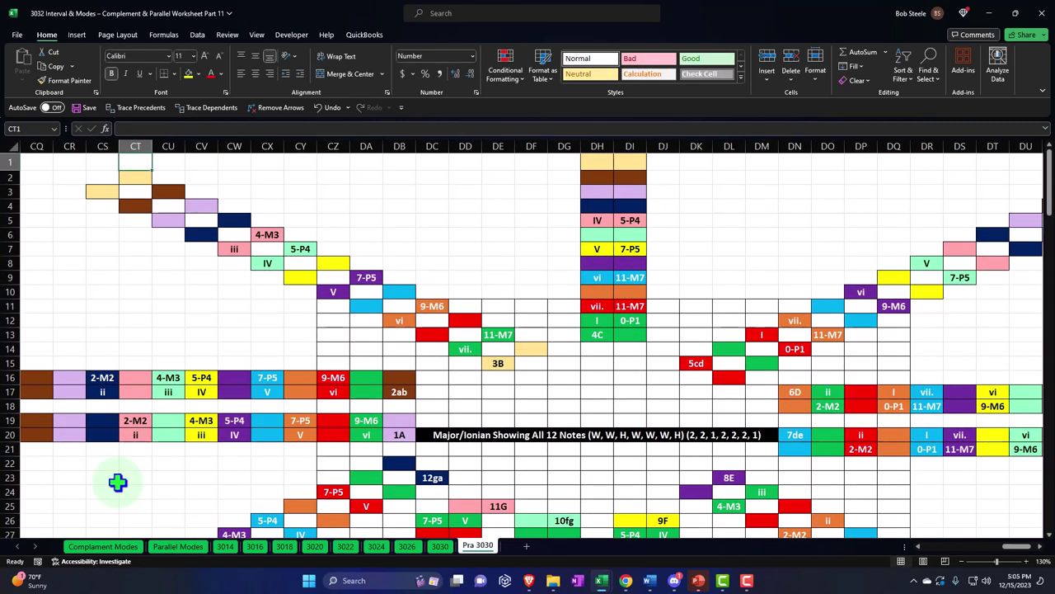
key("Right")
key("Right")
key("Right")
key("Right")
key("Right")
key("Right")
key("Right")
key("Right")
key("Right")
key("Right")
key("Right")
key("Right")
key("Right")
key("Right")
key("Right")
key("Down")
key("Down")
key("Down")
key("Left")
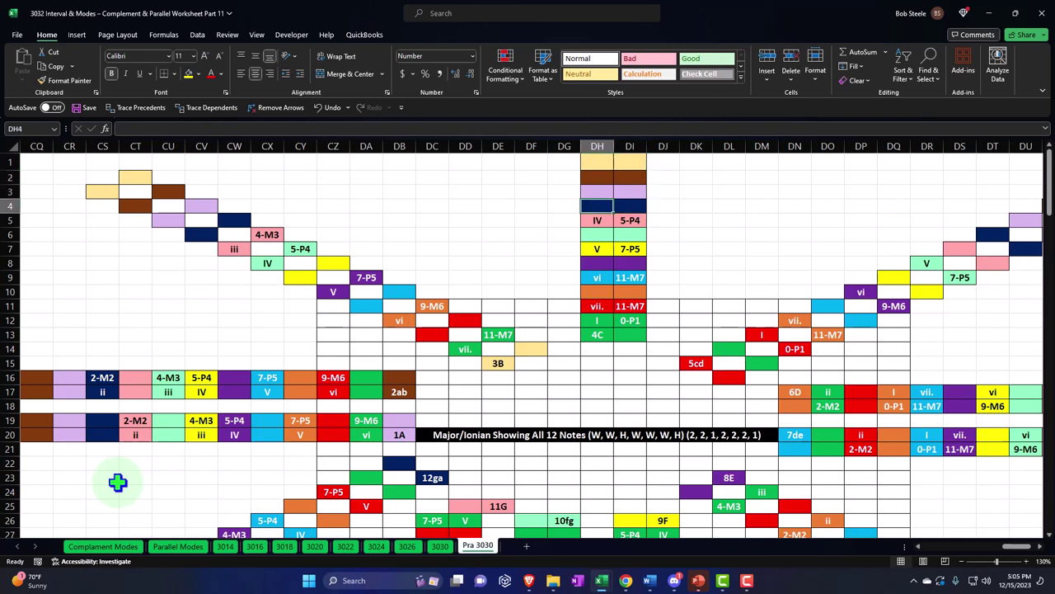
type("=")
key("Left")
key("Left")
key("Left")
key("Left")
key("Left")
key("Left")
key("Left")
key("Left")
key("Left")
key("Left")
key("Left")
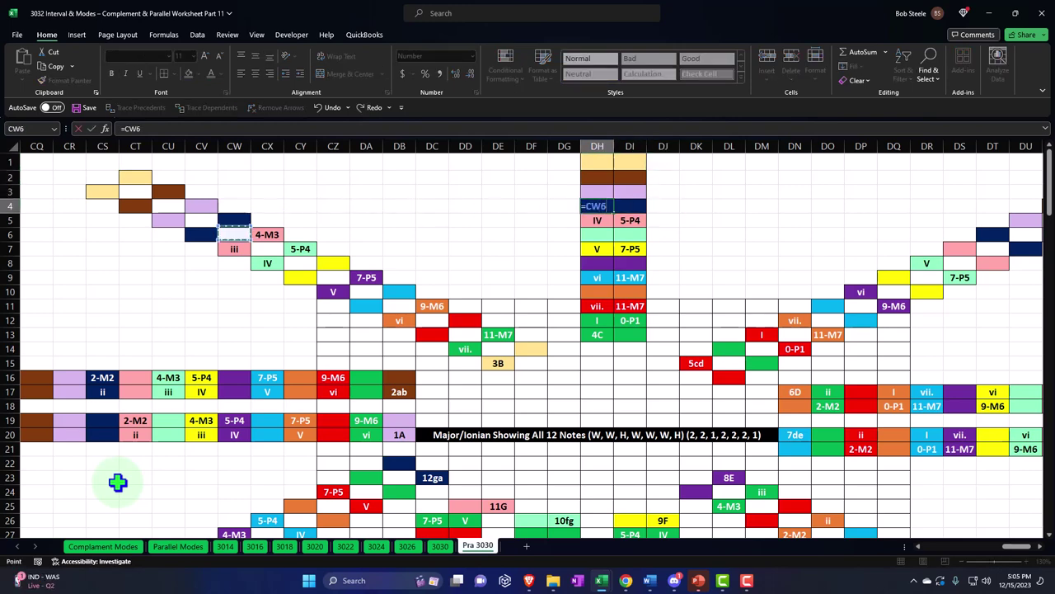
key("Down")
key("Down")
key("Down")
key("Return")
Step: Link DI4 to the 4-M3 label with a formula
key("Right")
type("+")
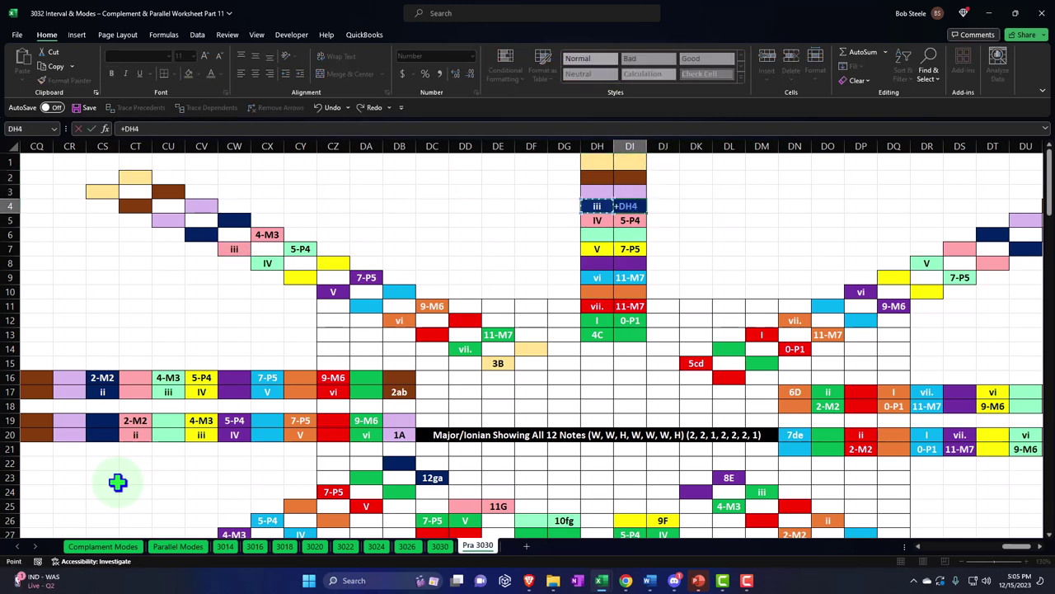
key("Left")
key("Left")
key("Left")
key("Left")
key("Left")
key("Left")
key("Left")
key("Left")
key("Left")
key("Down")
key("Down")
key("Left")
key("Return")
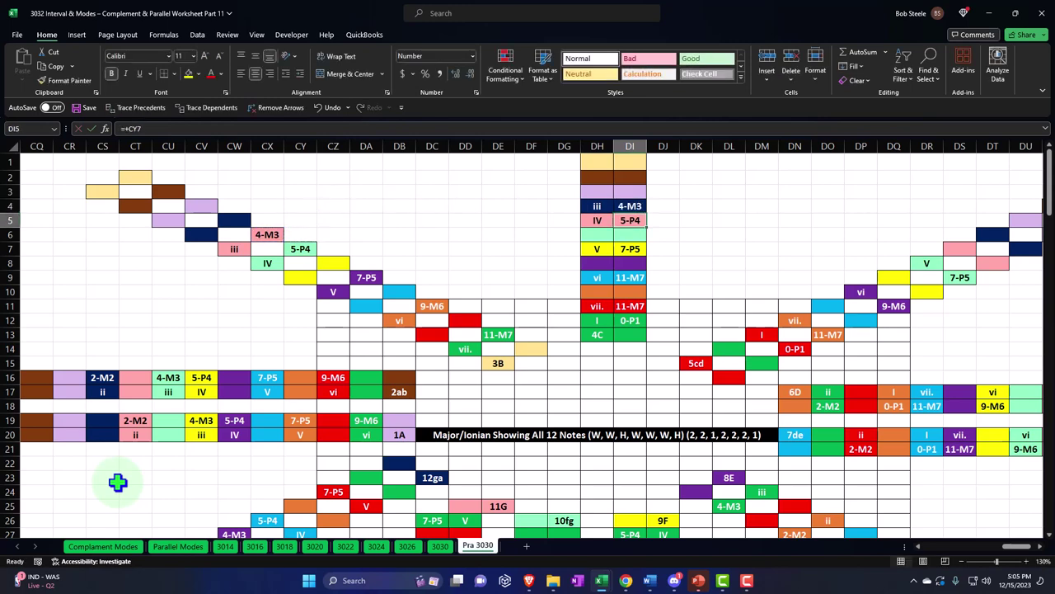
Step: Link DT6 to the IV label and DU7 to the 4-M3 label
key("Right")
key("Right")
key("Right")
key("Right")
key("Right")
key("Right")
key("Right")
key("Right")
key("Right")
key("Right")
key("Right")
key("Right")
key("Right")
key("Down")
key("Down")
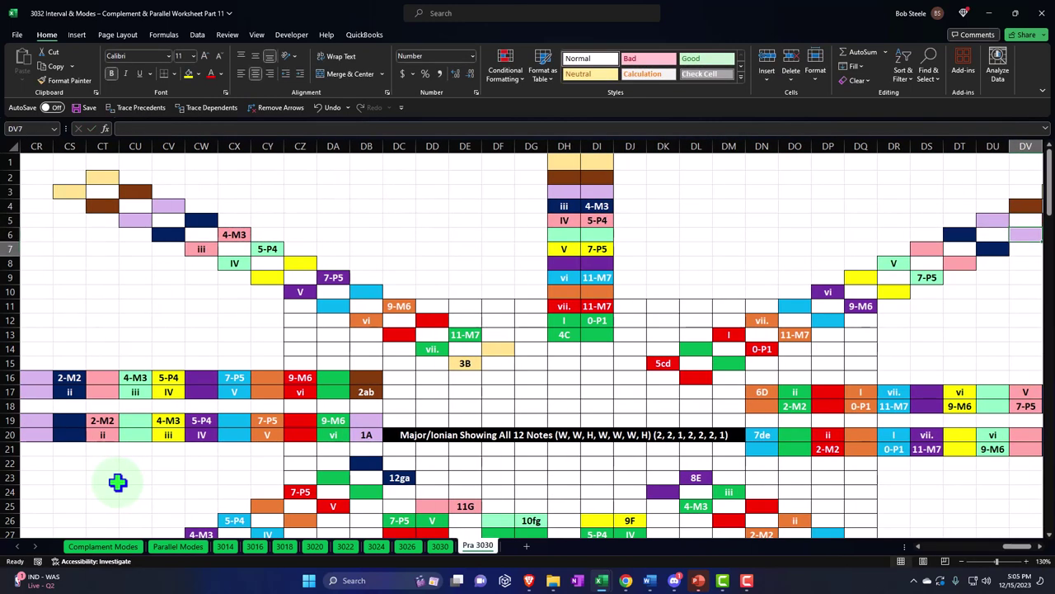
key("Left")
key("Left")
key("Up")
type("+")
key("Left")
key("Left")
key("Left")
key("Left")
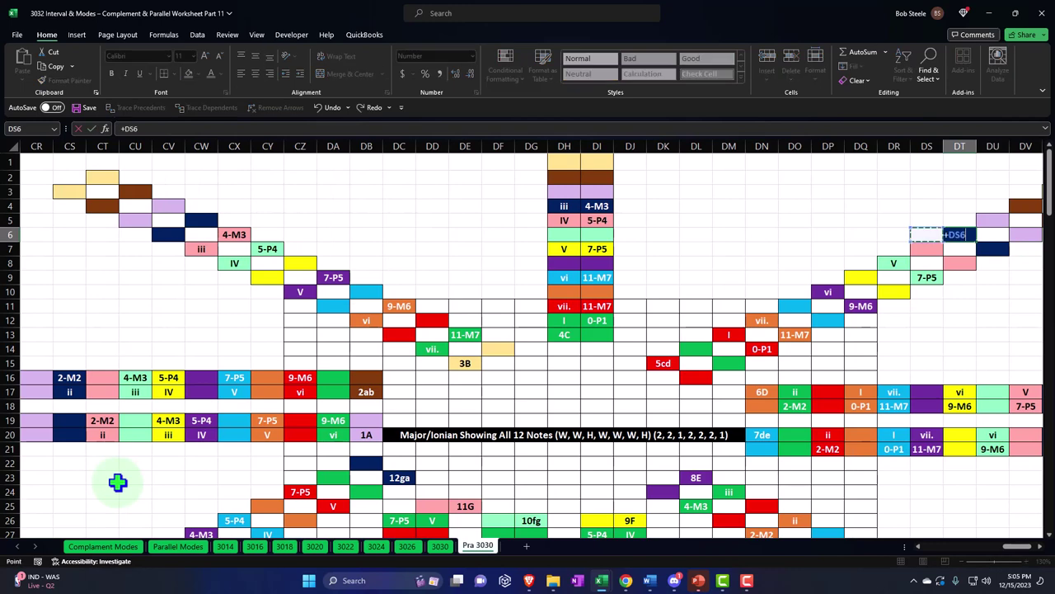
key("Return")
key("Right")
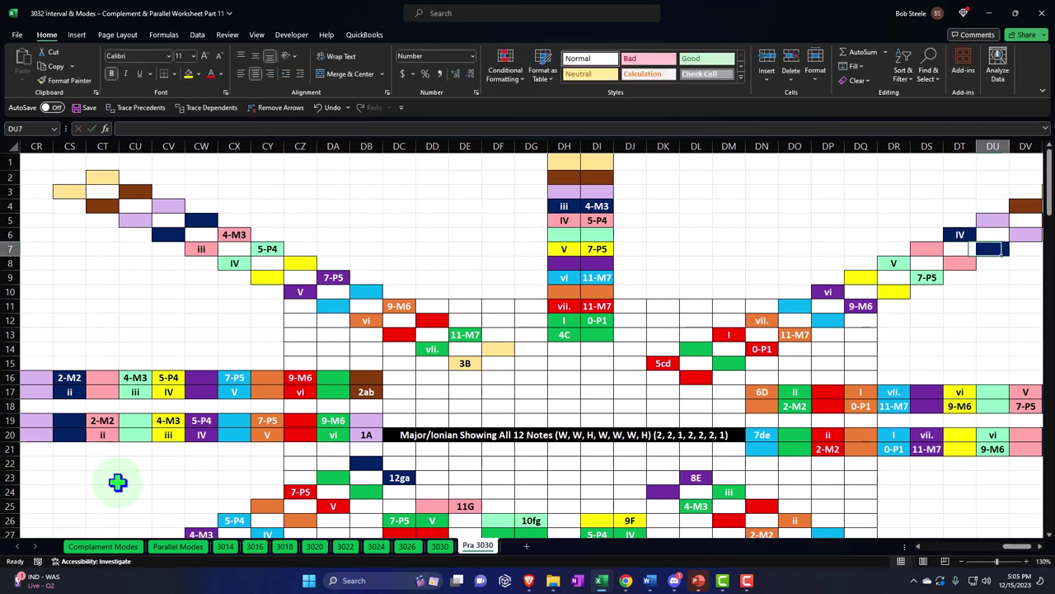
type("+")
key("Left")
key("Left")
key("Left")
key("Left")
key("Left")
key("Left")
key("Left")
key("Left")
key("Left")
key("Left")
key("Left")
key("Left")
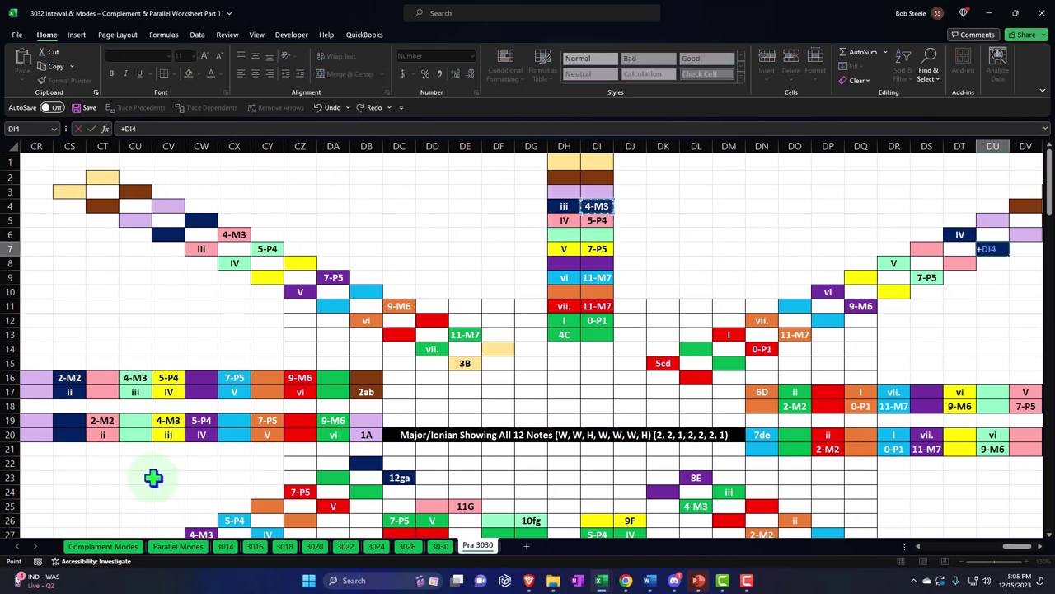
key("Return")
key("Right")
key("Right")
key("Right")
key("Right")
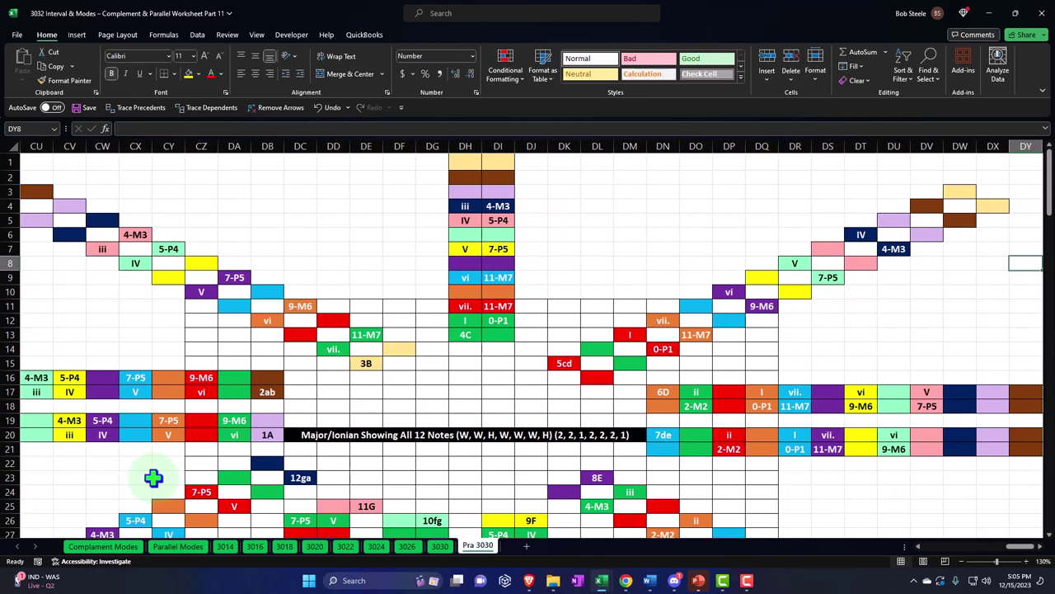
Step: Enter formulas so DW20 shows V and DW21 shows 7-P5 from DV18
key("Down")
key("Down")
key("Down")
key("Down")
key("Down")
key("Down")
key("Down")
key("Down")
key("Down")
key("Left")
key("Left")
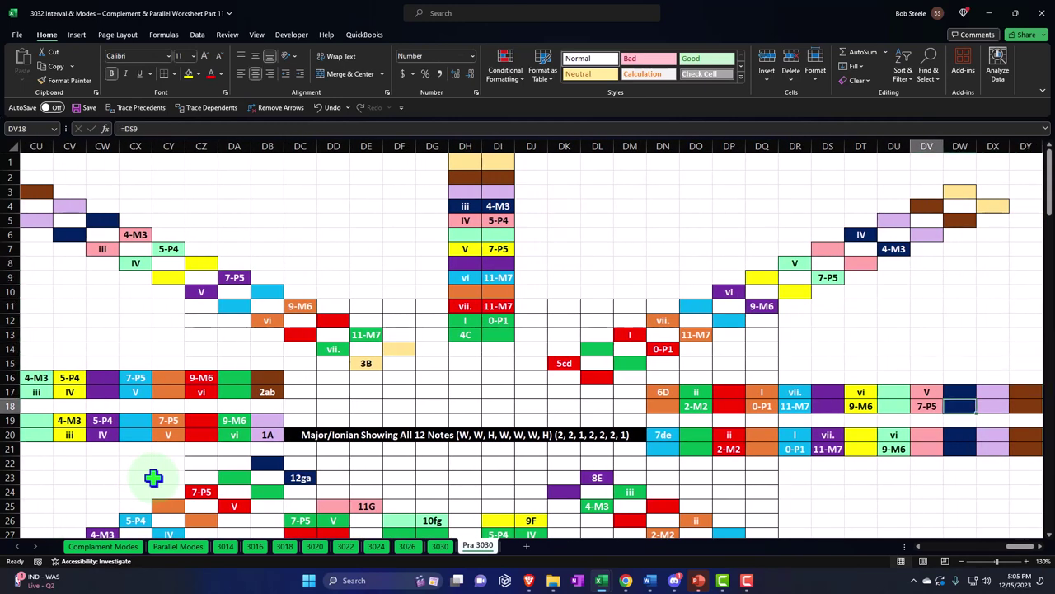
key("Down")
key("Down")
type("+")
key("Up")
key("Up")
key("Up")
key("Up")
key("Up")
key("Up")
key("Up")
key("Up")
key("Up")
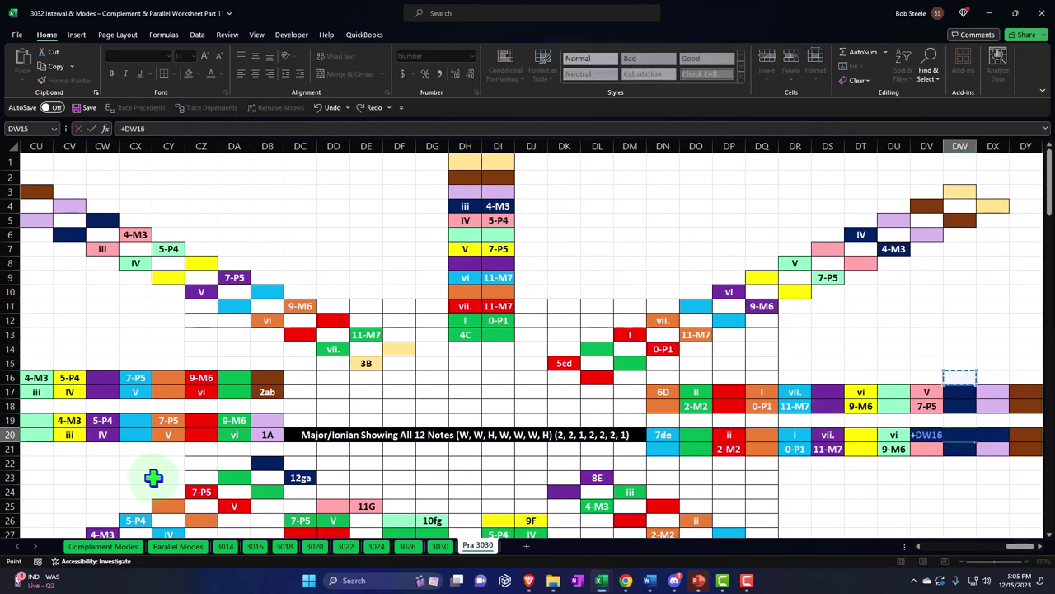
key("Down")
key("Down")
key("Down")
key("Down")
key("Down")
key("Down")
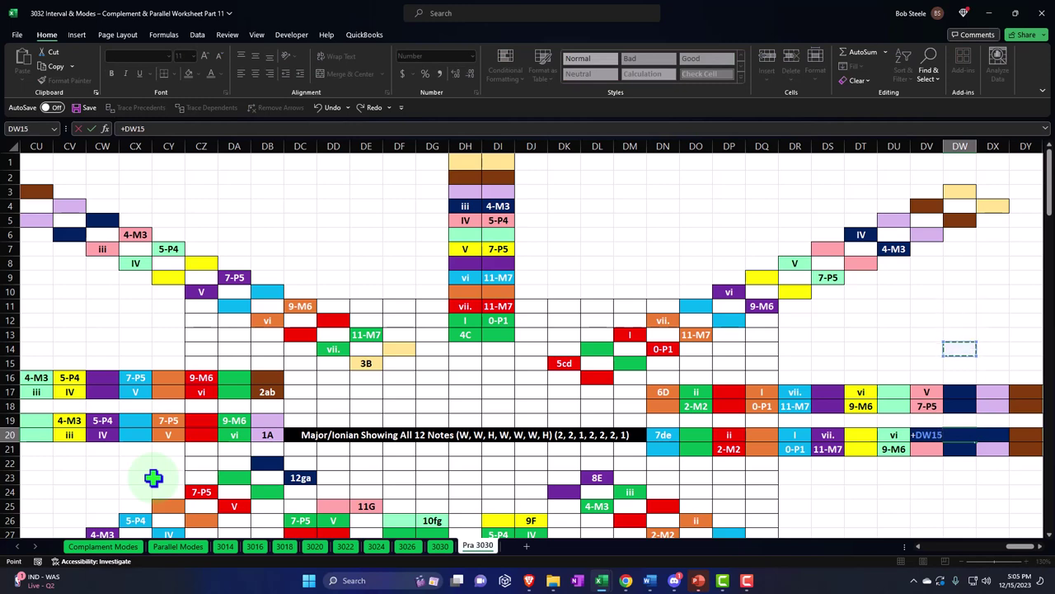
key("Return")
type("+")
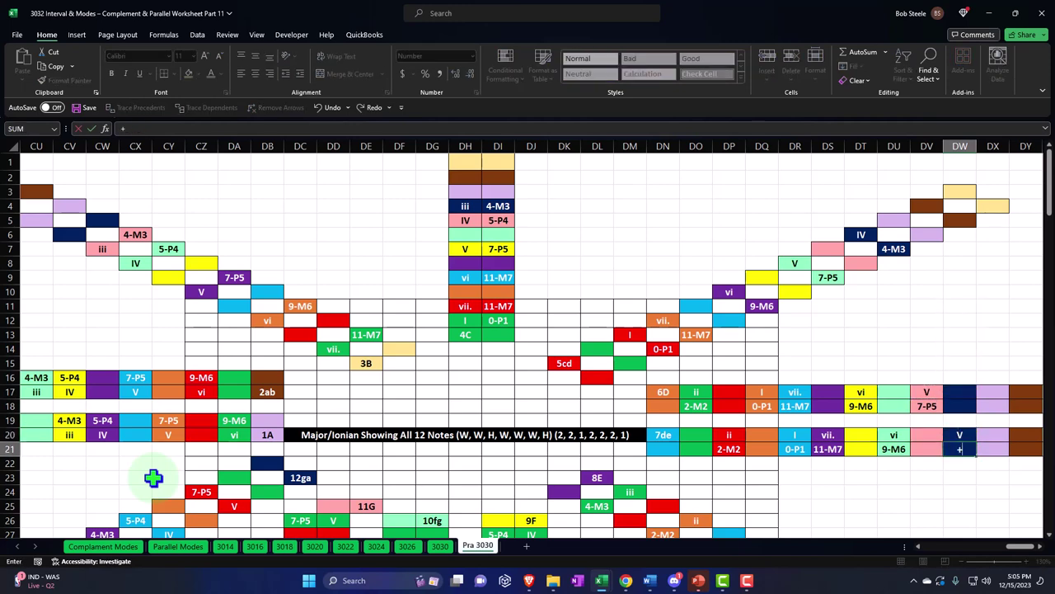
key("Up")
key("Up")
key("Up")
key("Up")
key("Left")
key("Down")
key("Return")
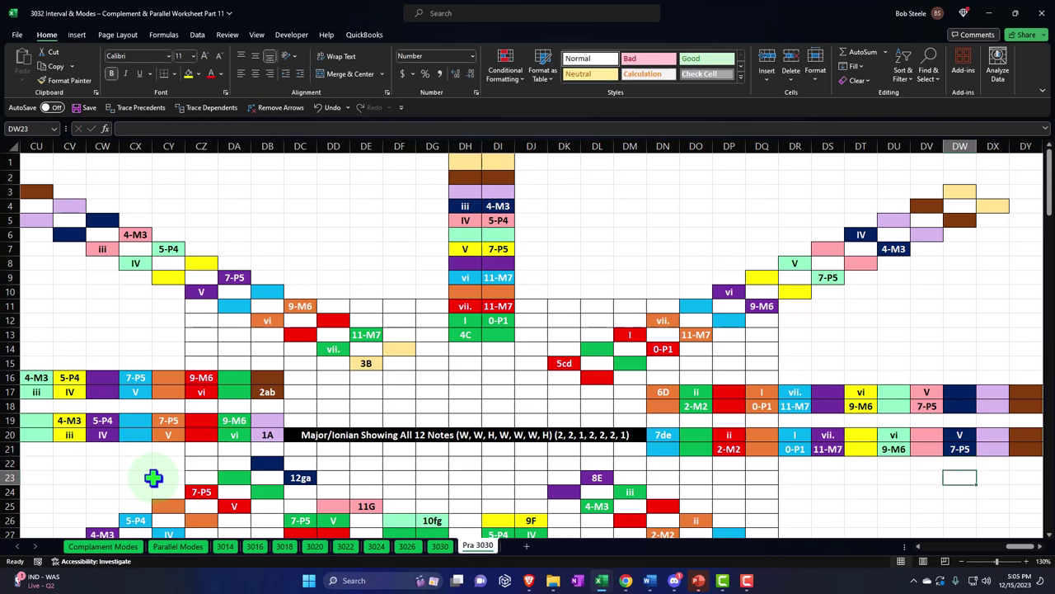
key("Down")
key("Down")
key("Down")
key("Down")
key("Down")
key("Down")
key("Down")
key("Down")
key("Down")
key("Down")
key("Down")
key("Down")
key("Down")
key("Down")
key("Down")
key("Left")
key("Left")
key("Left")
key("Left")
key("Left")
key("Left")
key("Left")
key("Left")
key("Left")
key("Left")
key("Left")
key("Left")
key("Left")
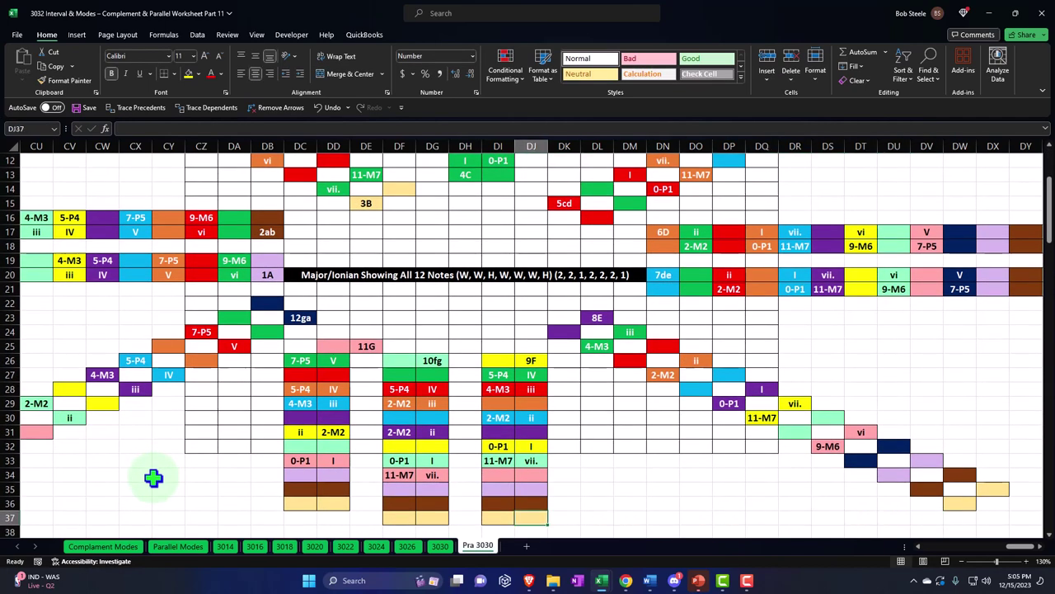
Step: Shift the DF–DJ color bands down a row and paint DB22's navy onto DF35:DG35 and DI35:DJ35
key("Down")
key("Down")
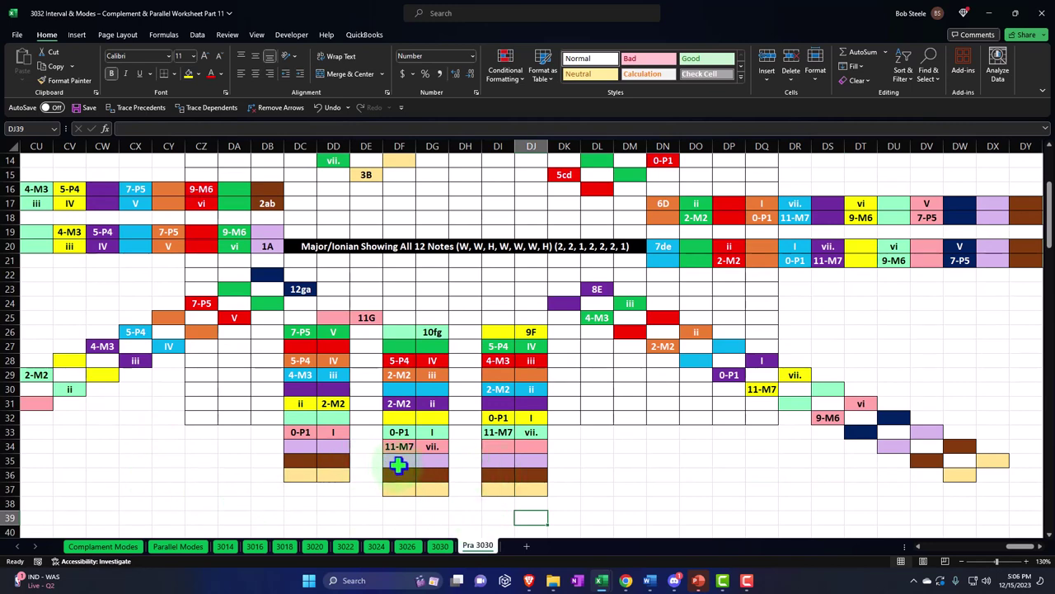
left_click_drag(398, 464, 499, 509)
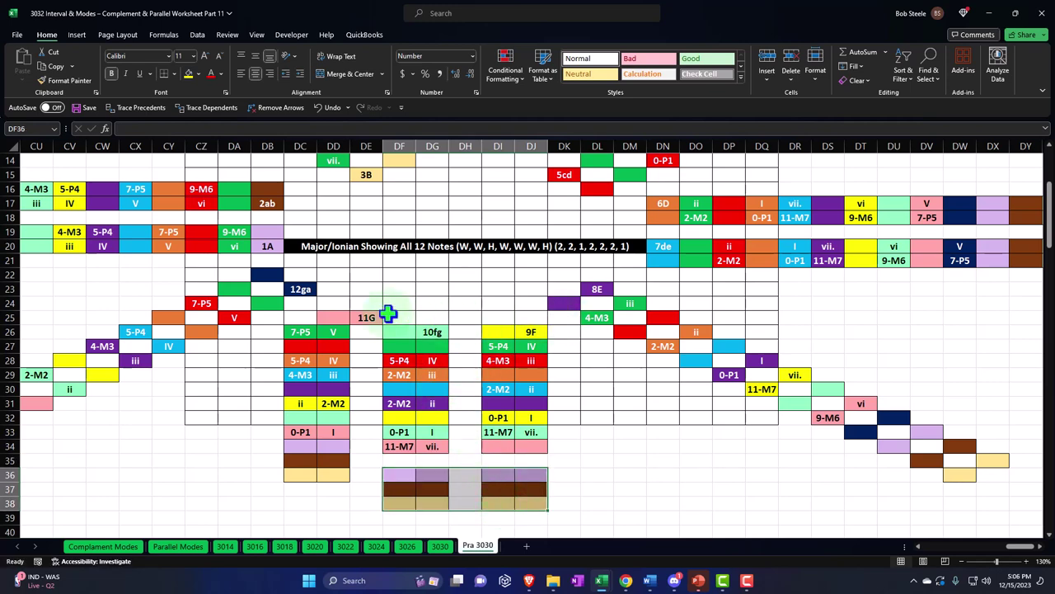
left_click(268, 276)
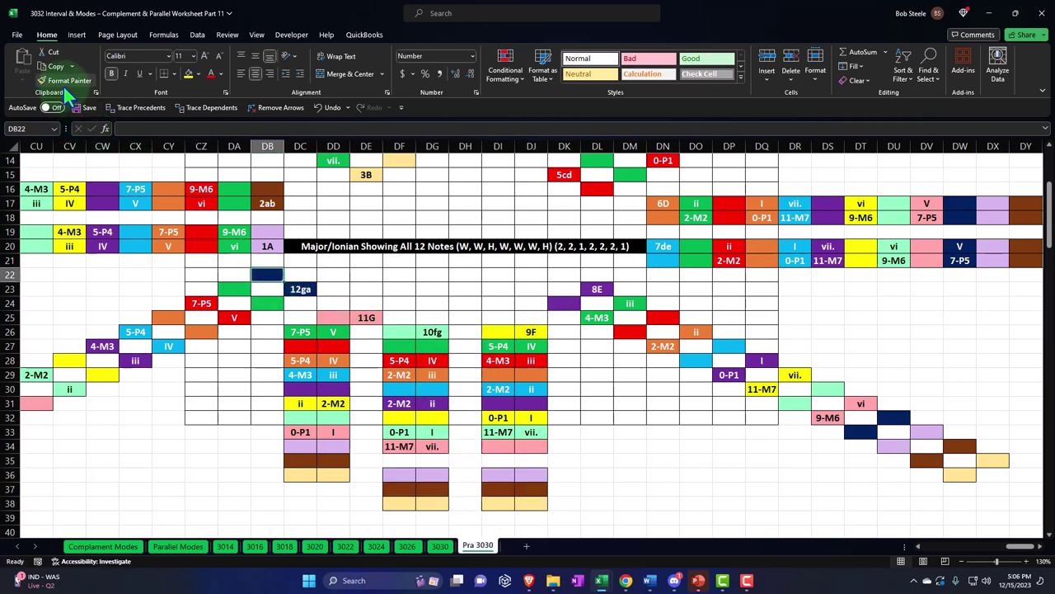
left_click(63, 80)
left_click(412, 460)
left_click_drag(412, 459, 432, 459)
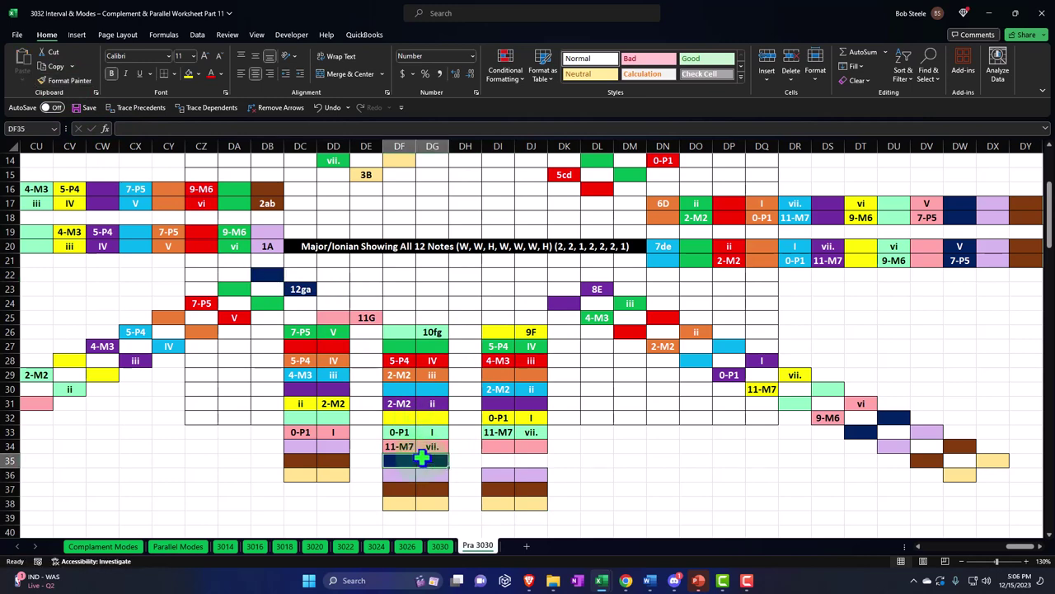
left_click(81, 81)
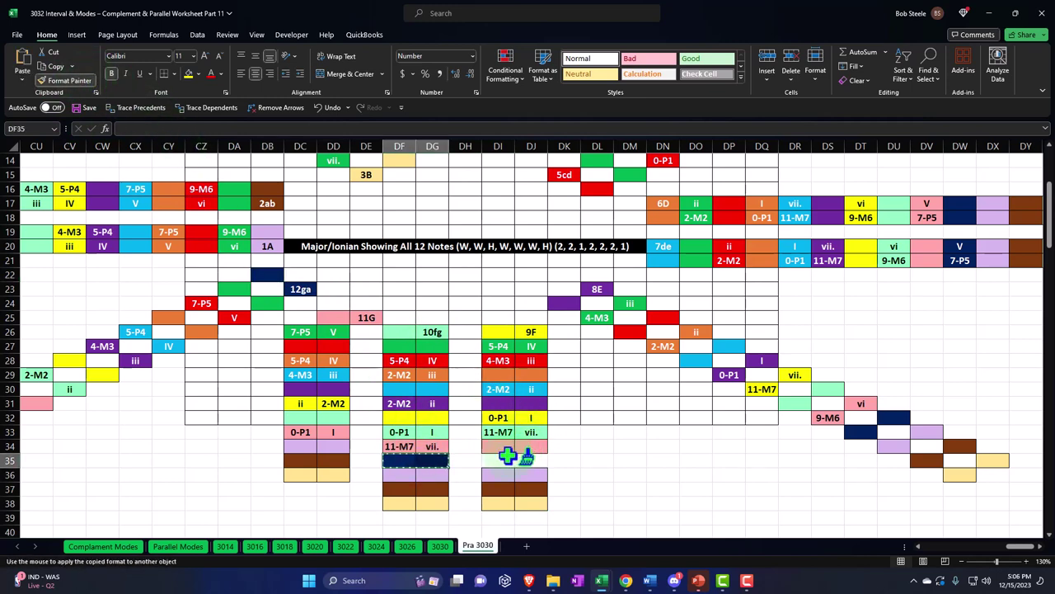
left_click_drag(498, 459, 531, 459)
Step: Move the DC–DD color bands down a row and paint DC34:DD34 navy
left_click_drag(316, 450, 326, 494)
left_click(430, 459)
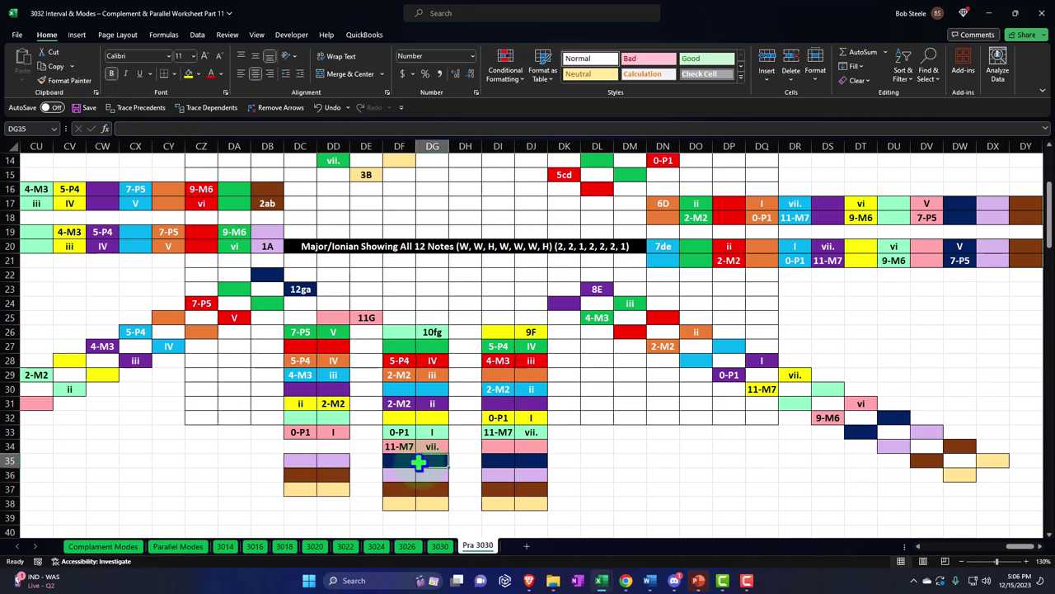
left_click(69, 80)
left_click_drag(300, 447, 318, 447)
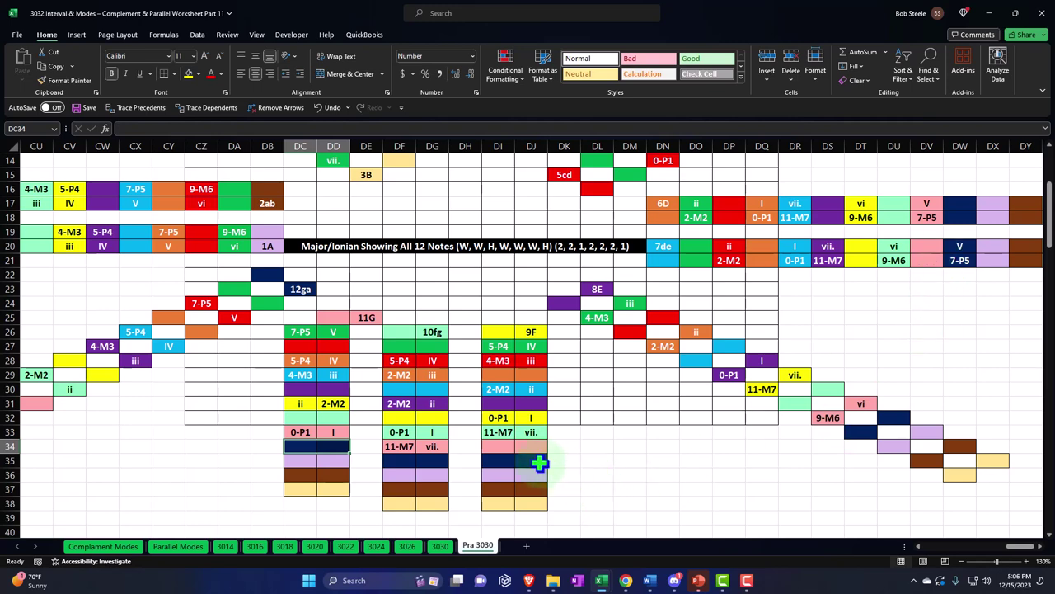
Step: Link DJ35 to the vi cell and DI35 to the 9-M6 cell
left_click(530, 462)
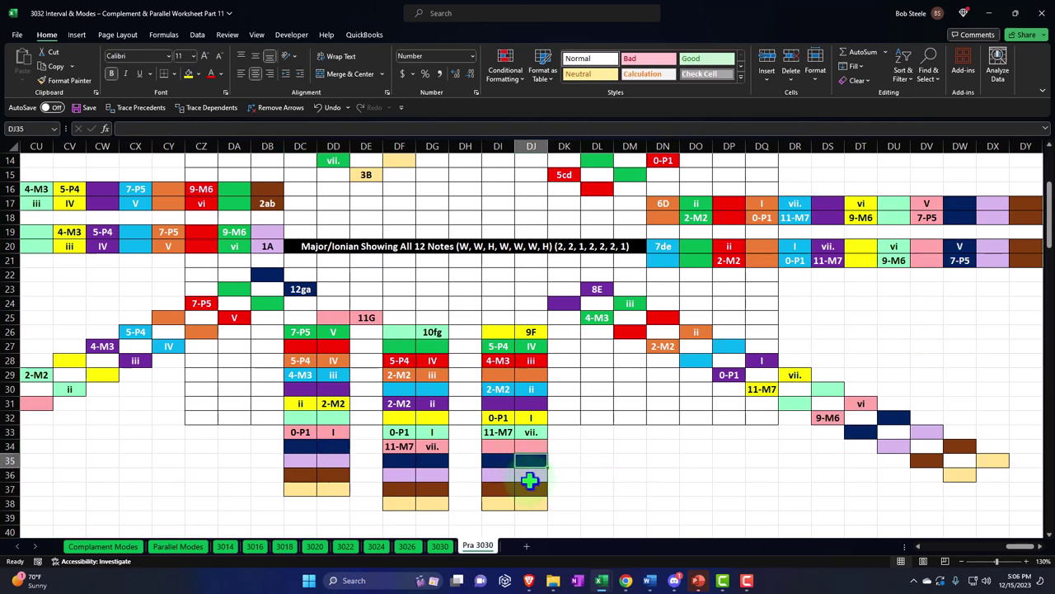
type("=")
key("Right")
key("Right")
key("Right")
key("Right")
key("Right")
key("Right")
key("Right")
key("Right")
key("Right")
key("Right")
key("Up")
key("Up")
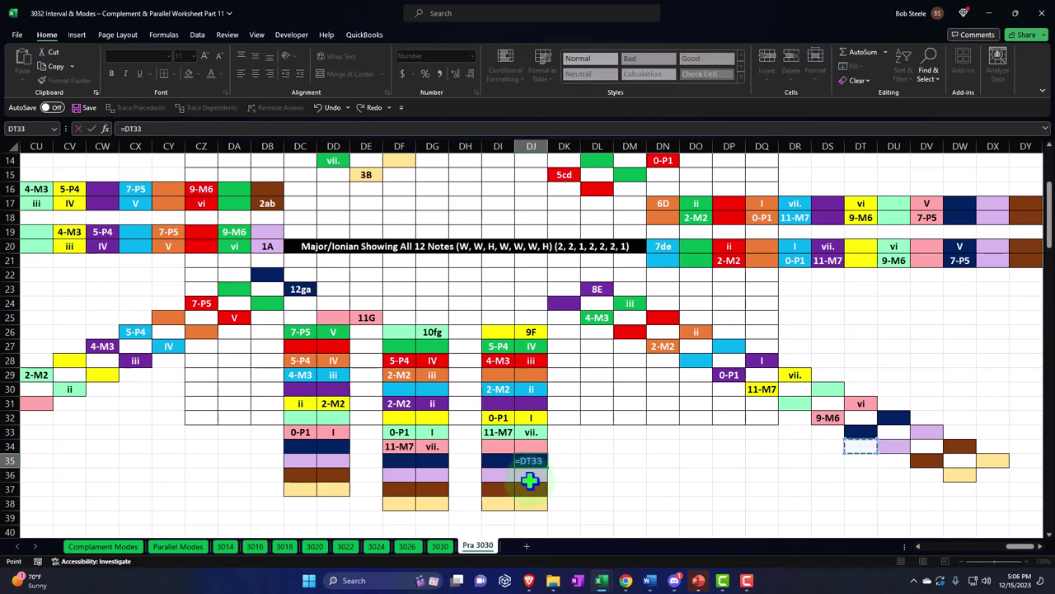
key("Up")
key("Up")
key("Return")
key("Left")
key("Up")
type("+")
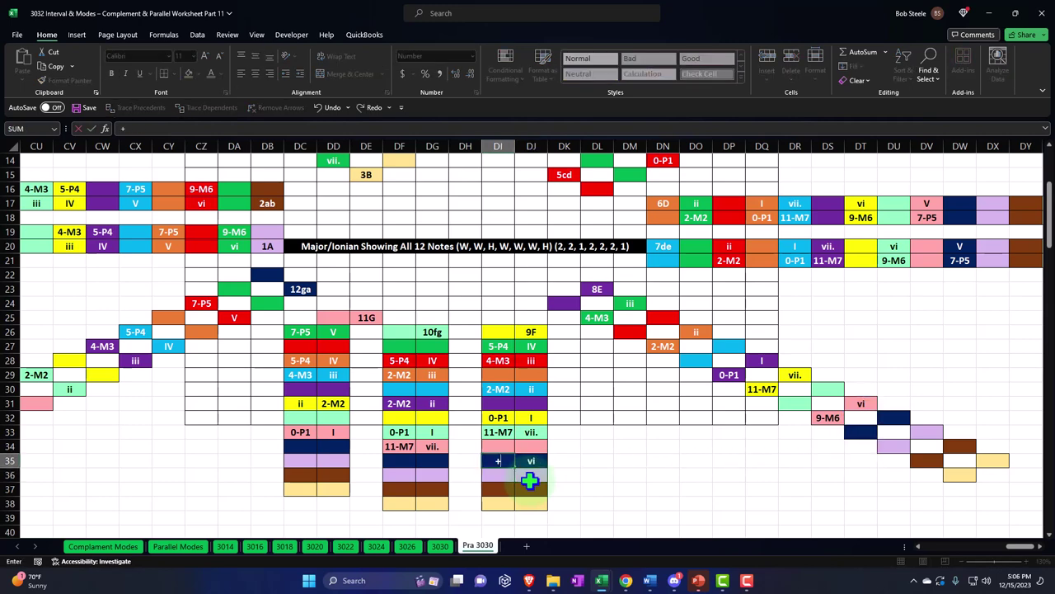
key("Right")
key("Right")
key("Right")
key("Right")
key("Right")
key("Right")
key("Right")
key("Right")
key("Right")
key("Right")
key("Right")
key("Up")
key("Up")
key("Up")
key("Left")
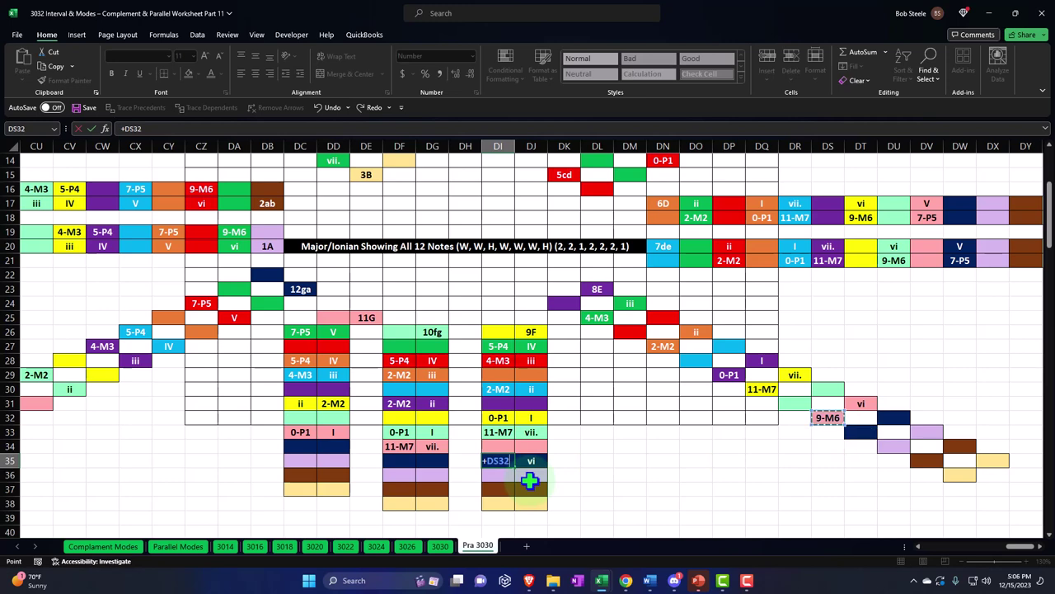
key("Return")
Step: Link DD34 to vii. and DC34 to 11-M7 from DF34
key("Left")
key("Left")
key("Left")
key("Left")
key("Left")
key("Up")
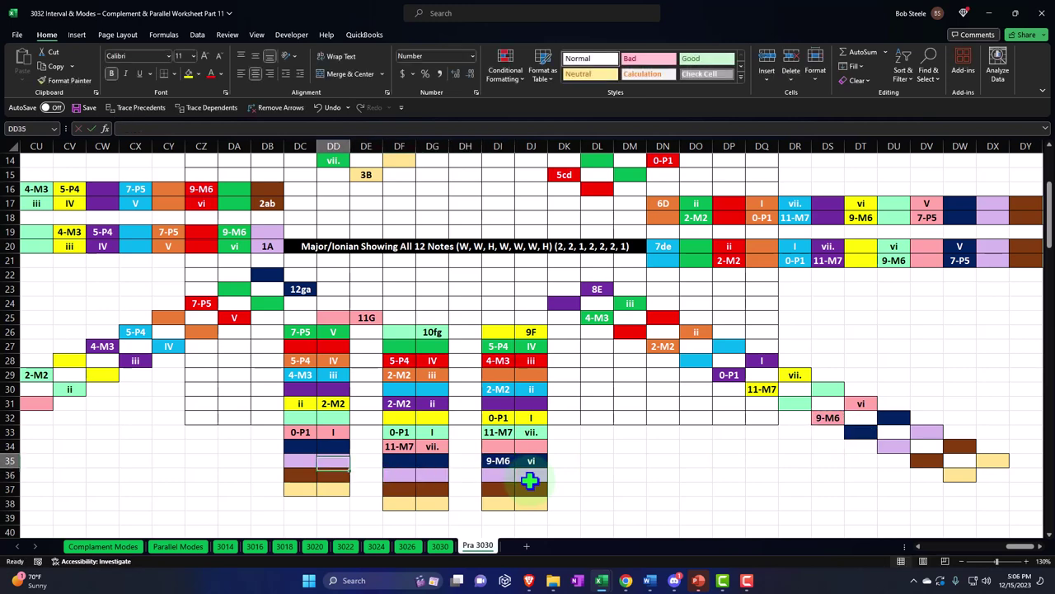
key("Up")
type("+")
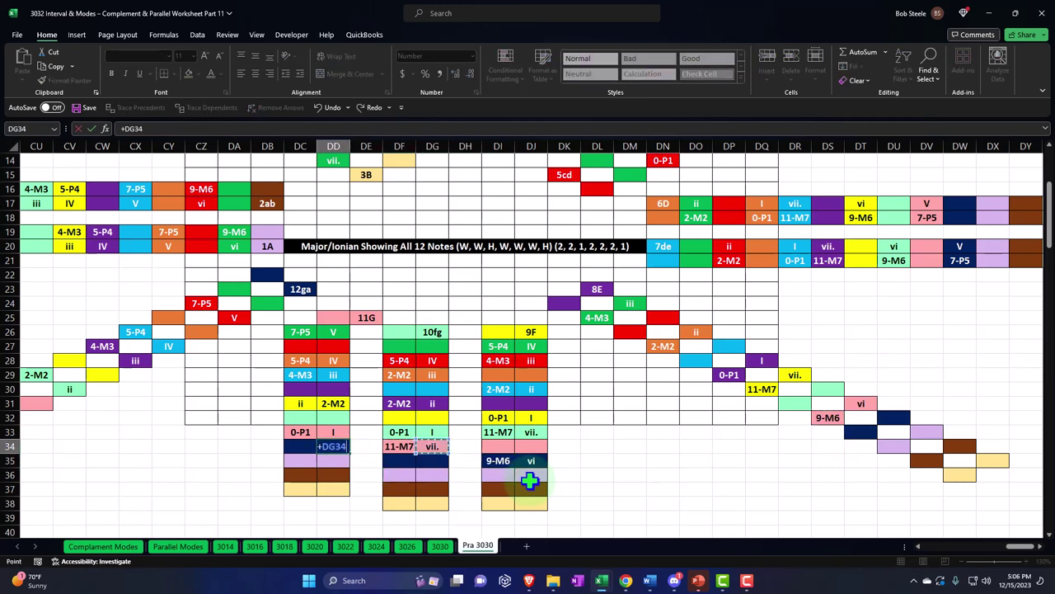
key("Return")
key("Left")
key("Up")
type("+")
key("Right")
key("Right")
key("Right")
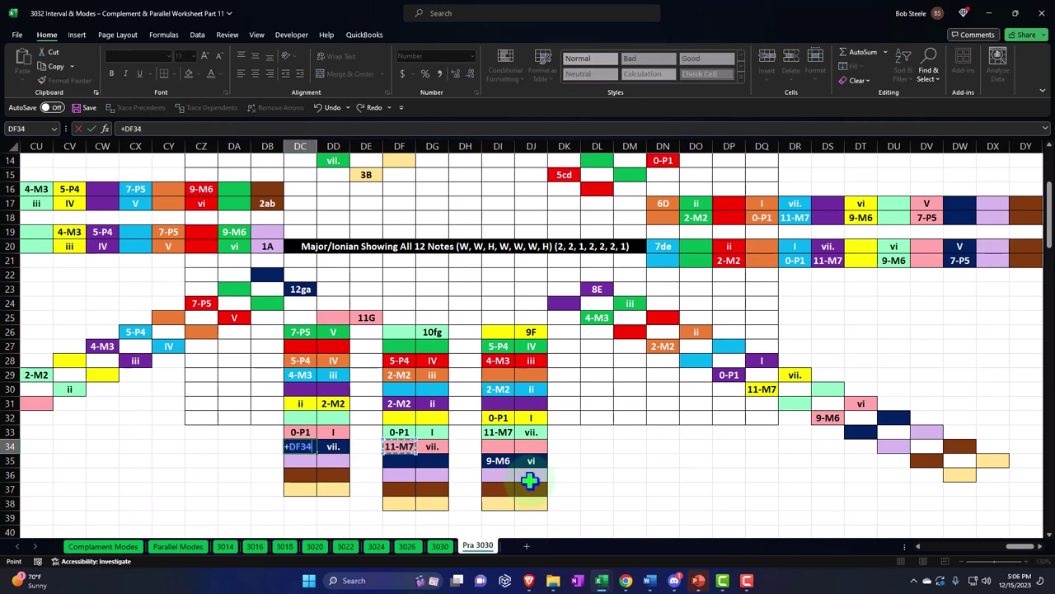
key("Return")
key("Left")
key("Up")
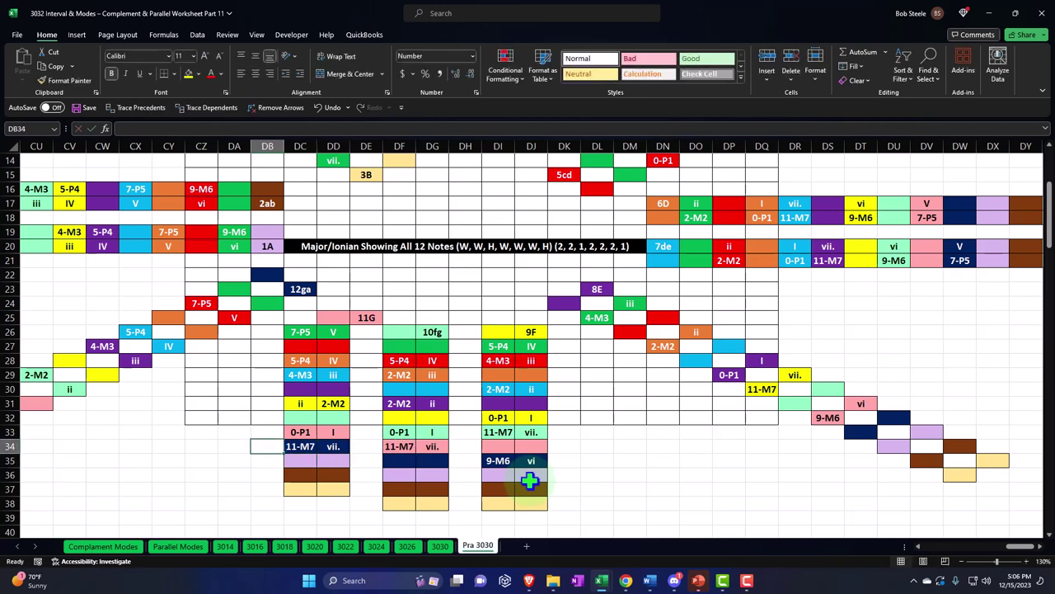
key("Left")
key("Left")
key("Left")
key("Left")
key("Left")
key("Left")
key("Left")
key("Left")
key("Left")
key("Left")
Step: Enter linked formulas in CQ19 and CQ20 pointing at the I cell
key("Right")
key("Up")
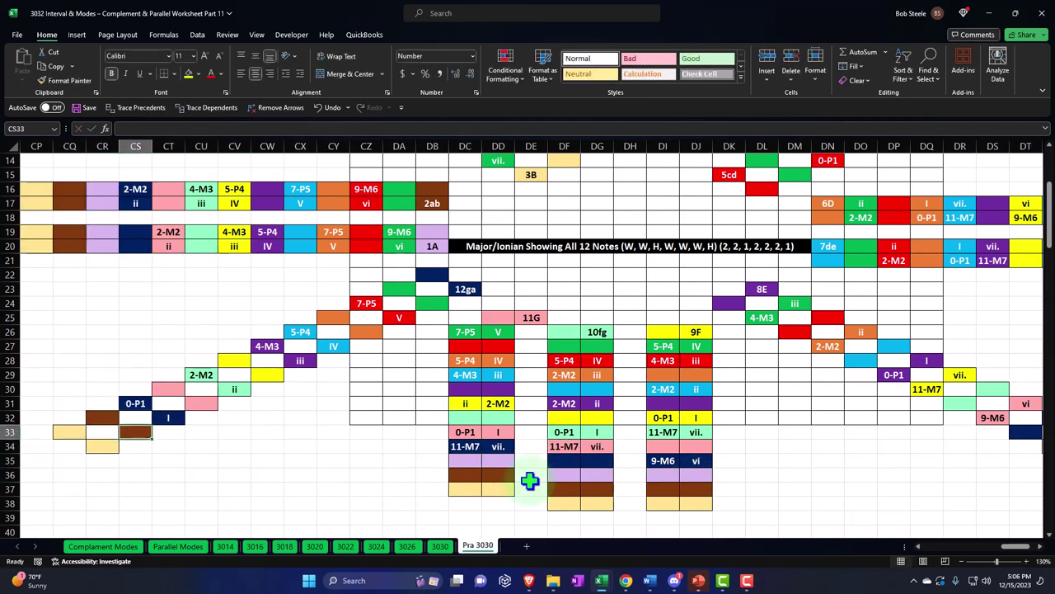
key("Up")
key("Up")
key("Up")
key("Up")
key("Up")
key("Up")
key("Up")
key("Up")
key("Up")
key("Up")
key("Up")
key("Up")
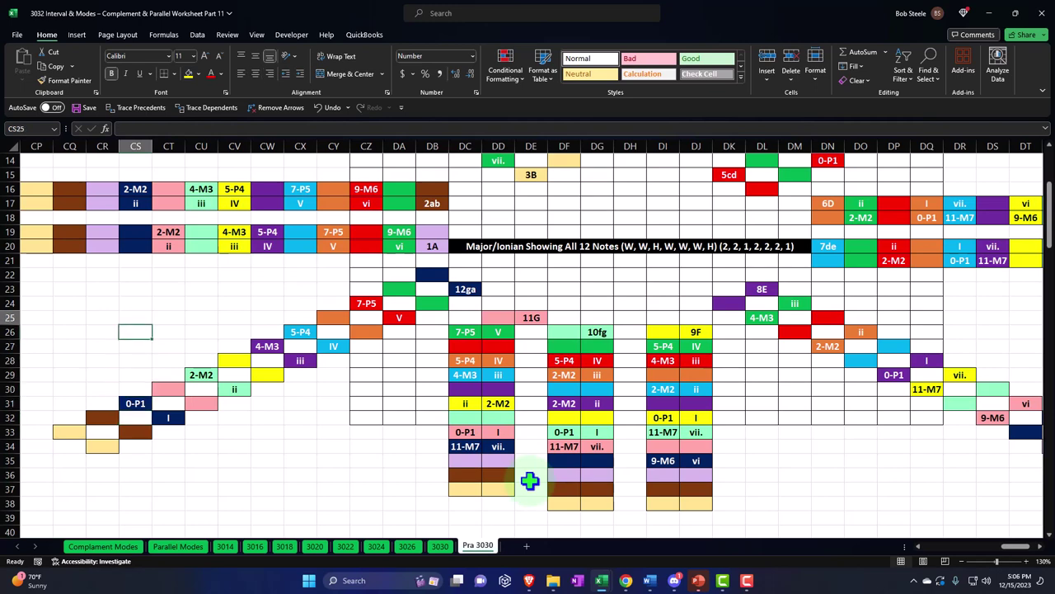
key("Left")
key("Left")
key("Left")
key("Left")
key("Right")
key("Right")
key("Up")
key("Up")
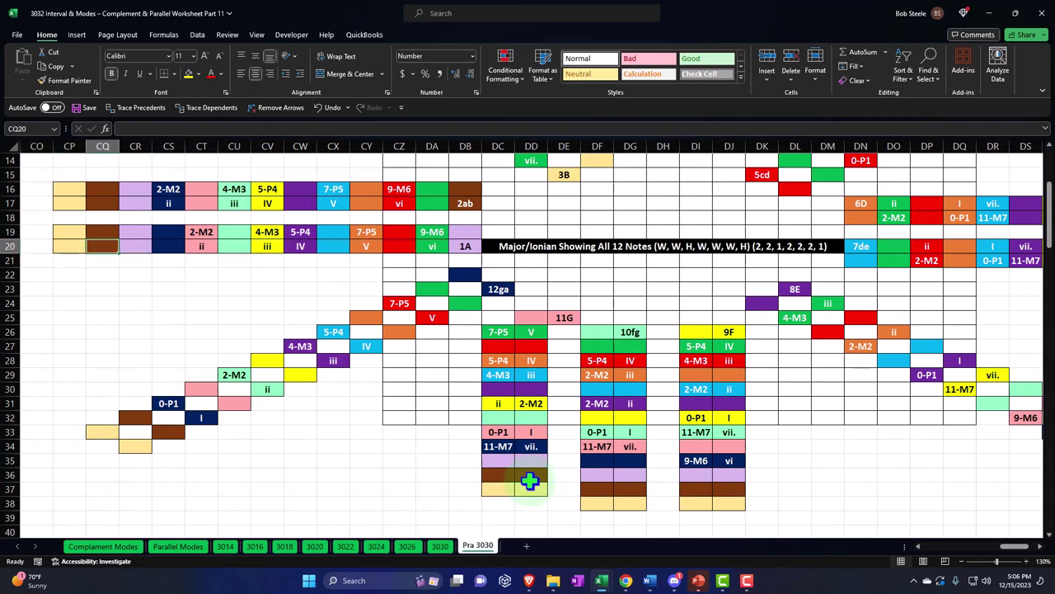
type("=")
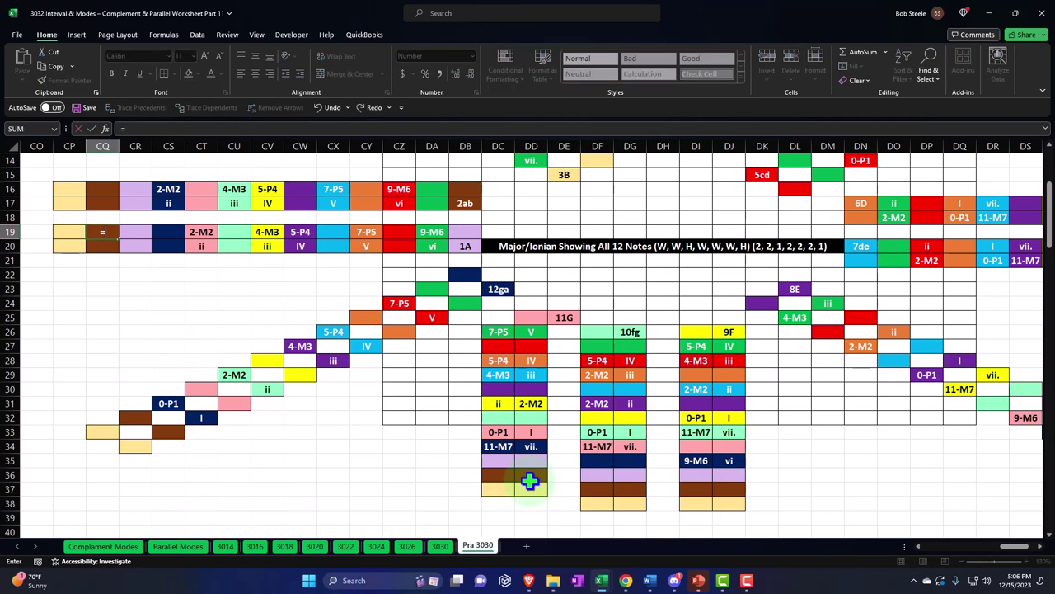
key("Down")
key("Down")
key("Down")
key("Down")
key("Right")
key("Right")
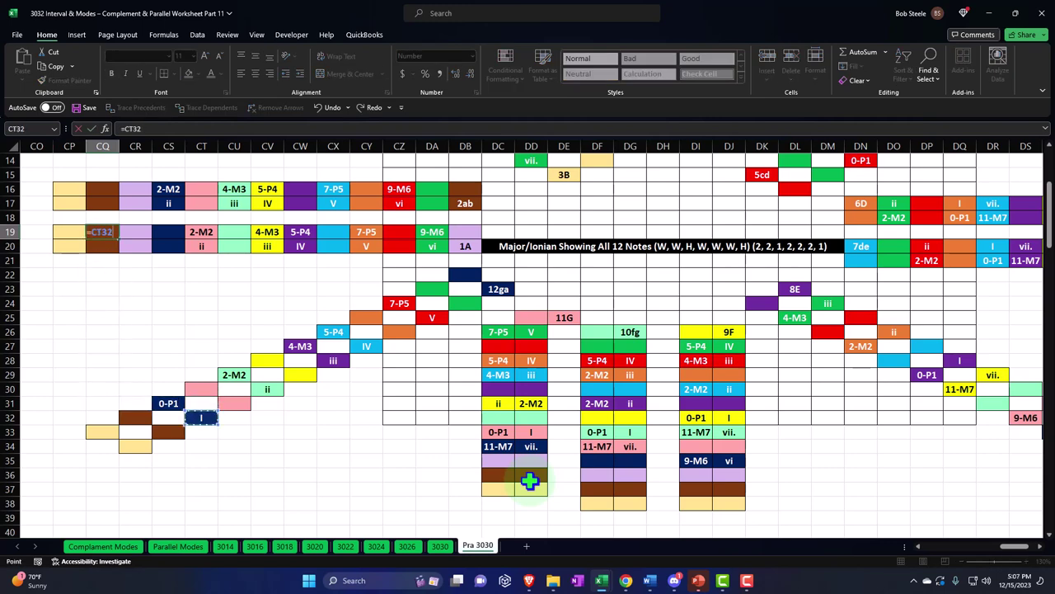
key("ctrl+Return")
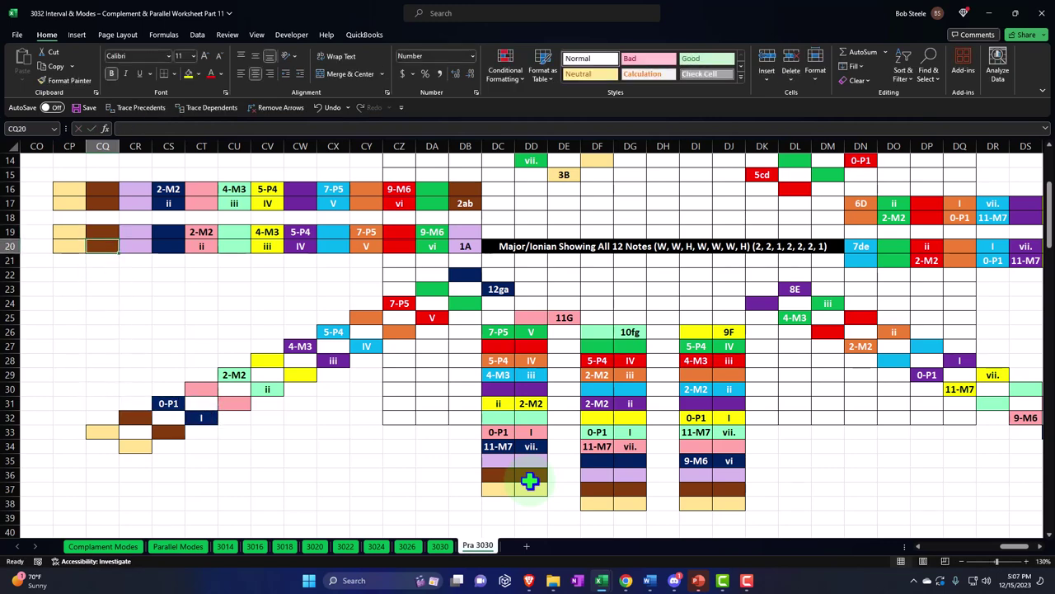
type("+")
key("Down")
Step: Rewrite the CQ19 formula so it shows 0-P1
key("Down")
key("Down")
key("Down")
key("Down")
key("Down")
key("Down")
key("Down")
key("Down")
key("Right")
key("Right")
key("Right")
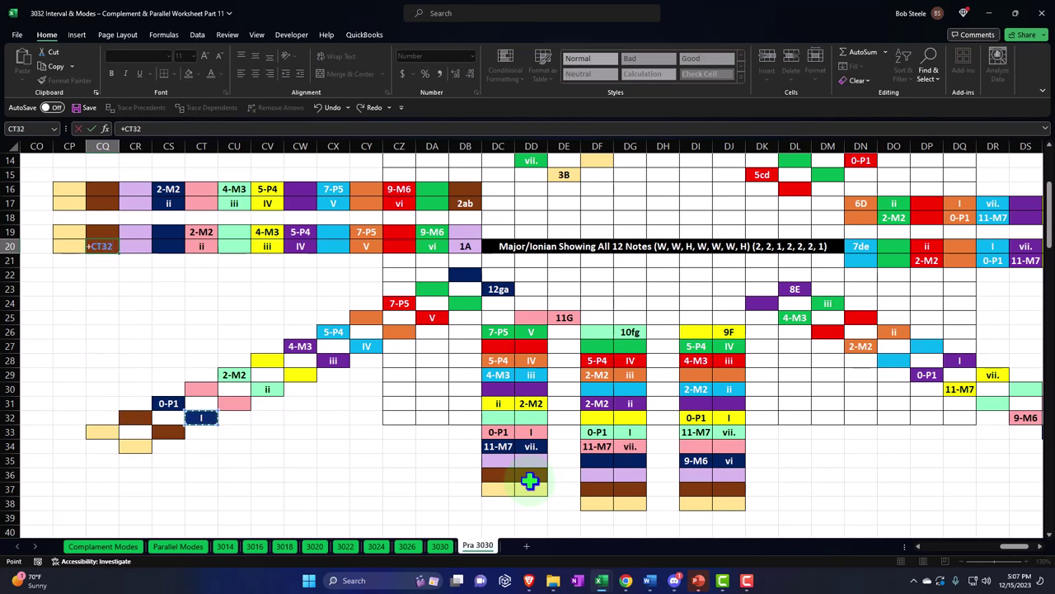
key("ctrl+Return")
key("Up")
type("=")
key("Left")
key("Down")
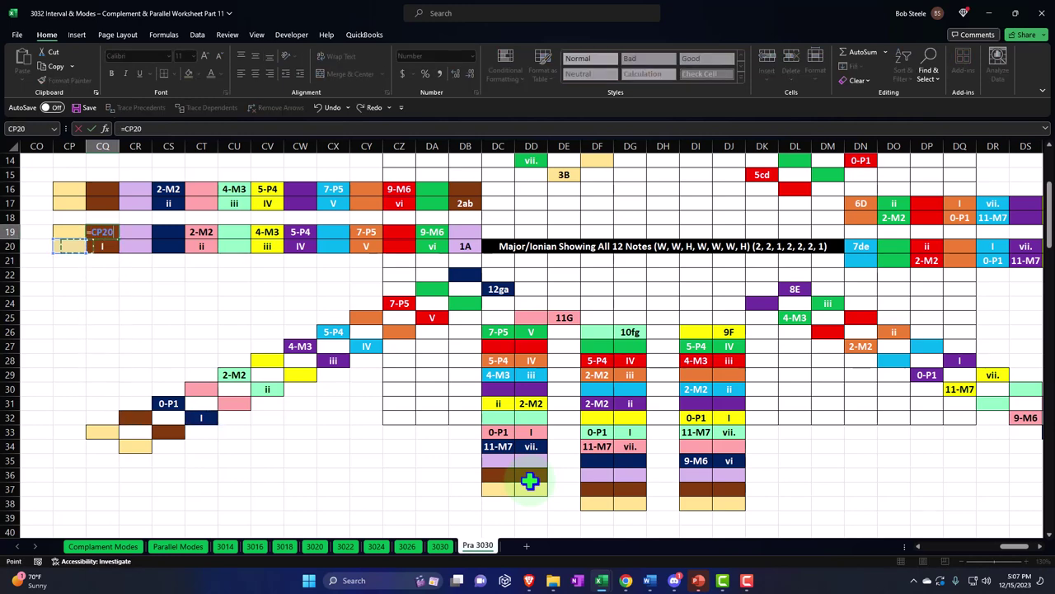
key("Down")
key("Down")
key("Down")
key("Down")
key("Down")
key("Down")
key("Down")
key("Down")
key("Down")
key("Right")
key("Right")
key("Right")
key("Down")
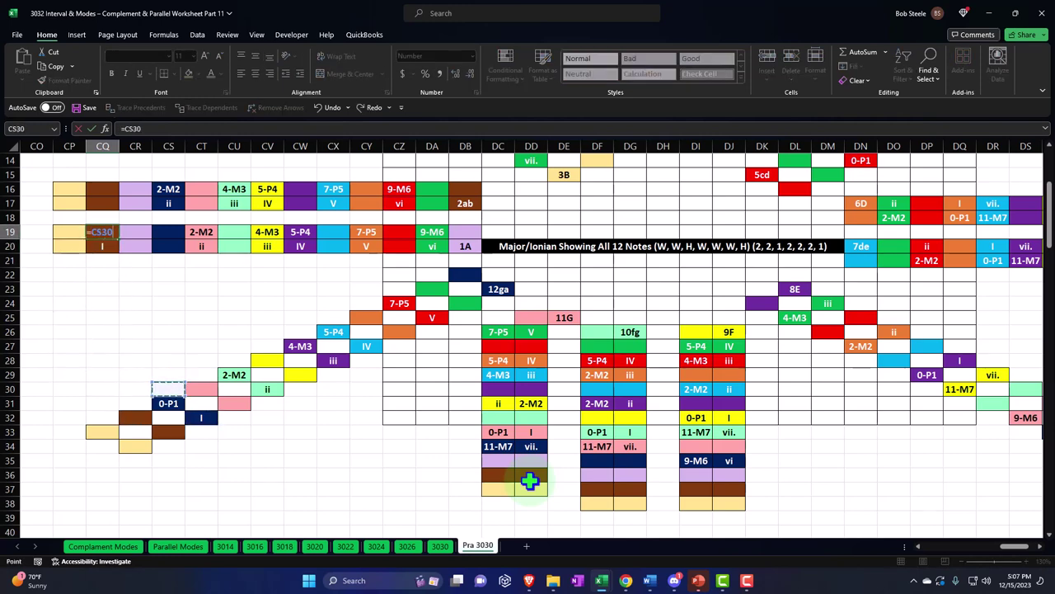
key("Down")
key("Return")
Step: Enter a formula in CT4 referencing a cell lower in column CT
key("Up")
key("Up")
key("Up")
key("Up")
key("Up")
key("Up")
key("Up")
key("Up")
key("Up")
key("Up")
key("Up")
key("Up")
key("Up")
key("Up")
key("Up")
key("Up")
key("Up")
key("Up")
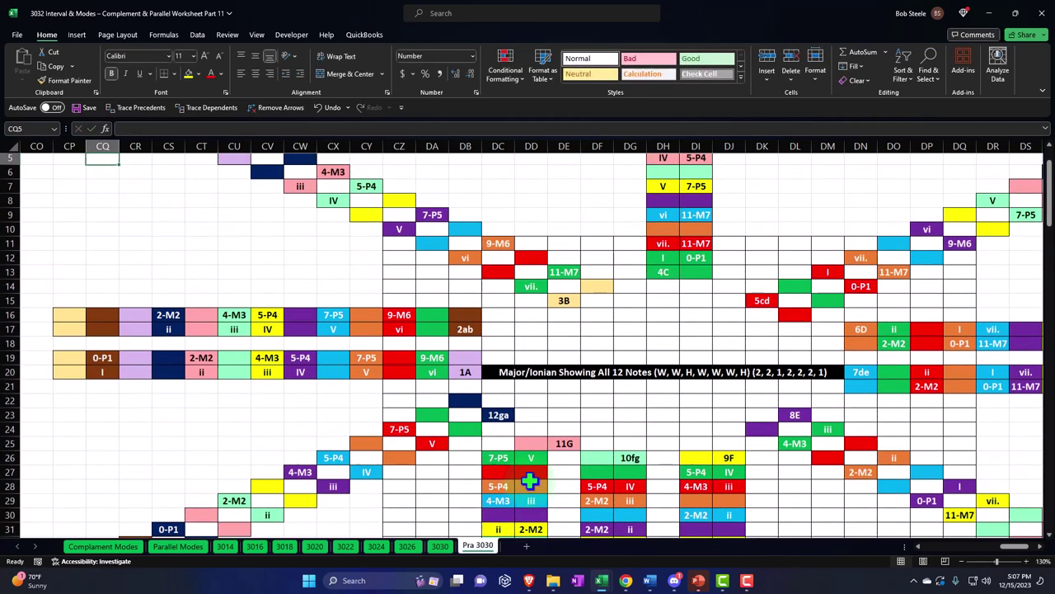
key("Up")
key("Down")
key("Right")
key("Right")
key("Right")
key("Right")
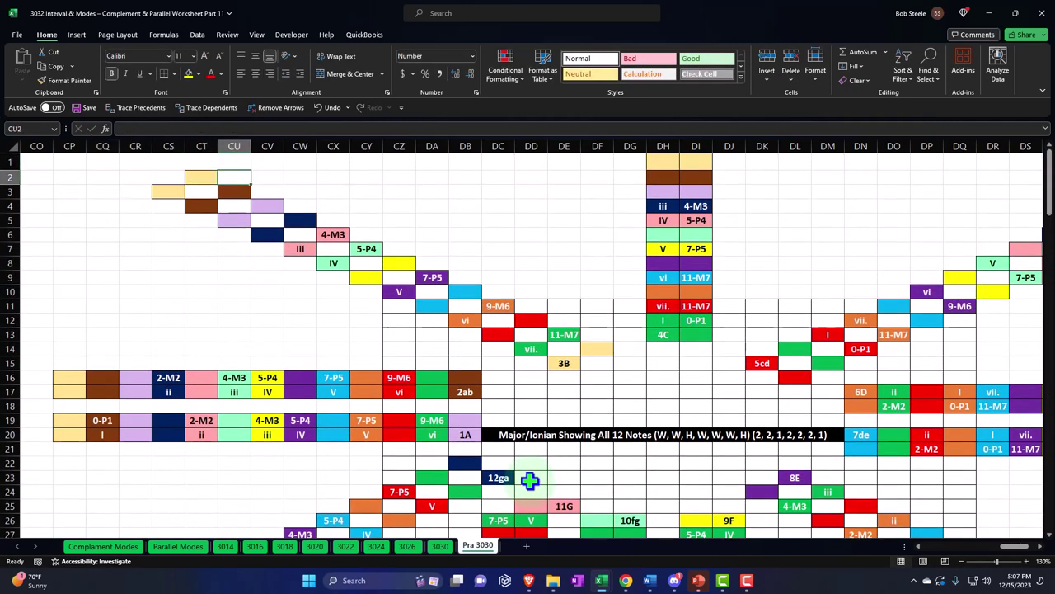
key("Down")
key("Left")
key("Down")
type("=")
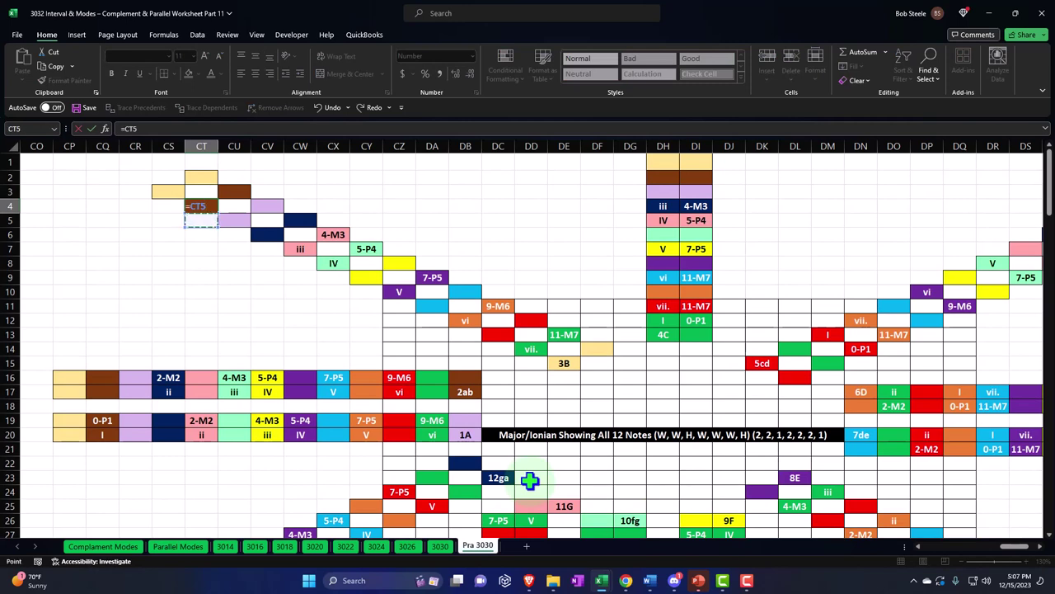
key("Down")
key("Down")
key("Down")
key("Down")
key("Down")
key("Down")
key("Down")
key("Down")
key("Down")
key("Down")
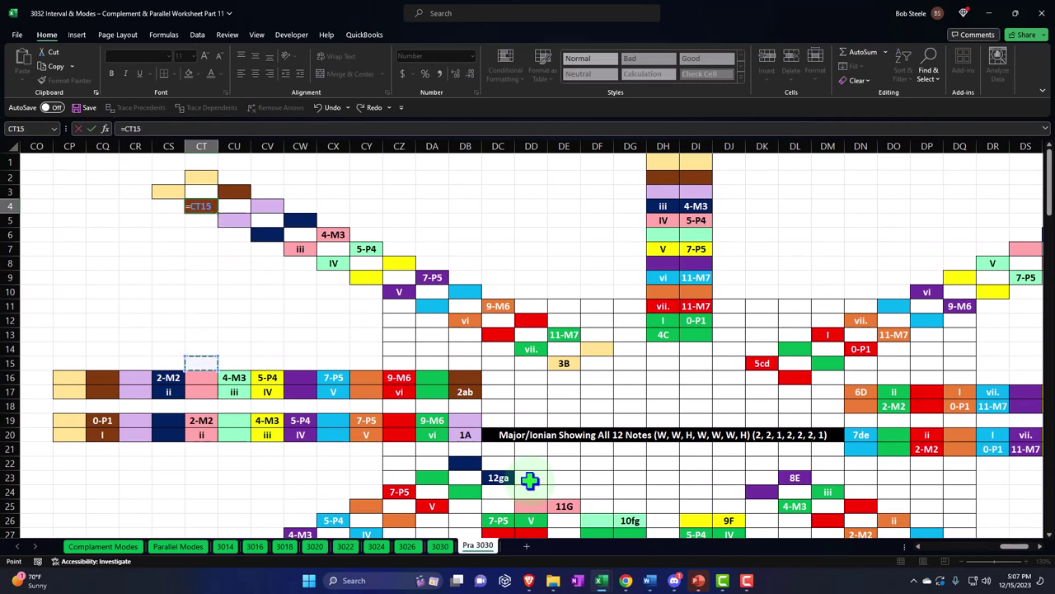
key("BackSpace")
key("Return")
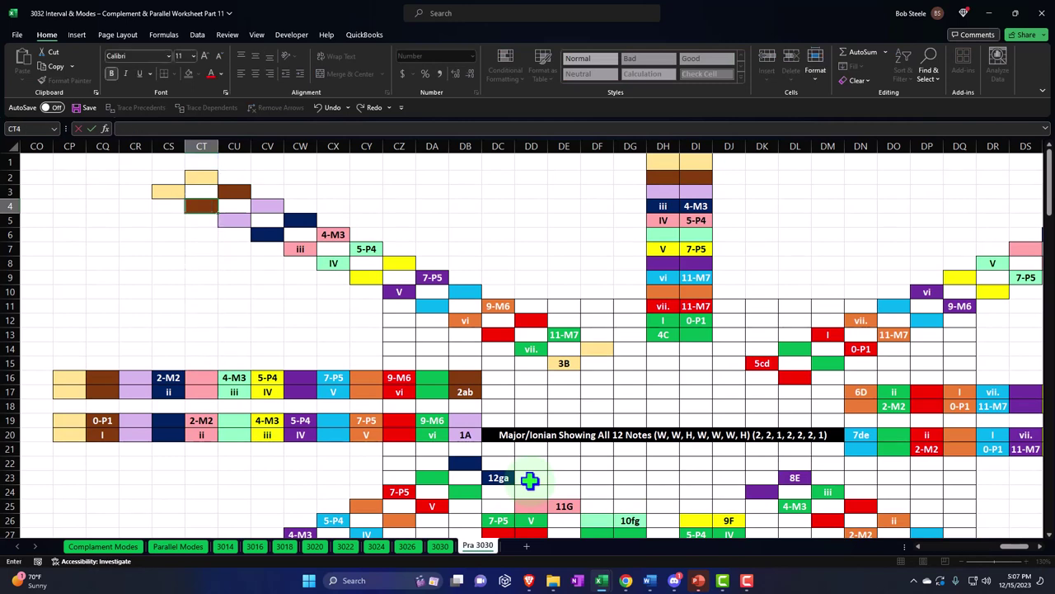
Step: Move the lower-left diagonal's end block CQ32:CS34 one cell down-left to CP33
scroll(327, 447, "down", 4)
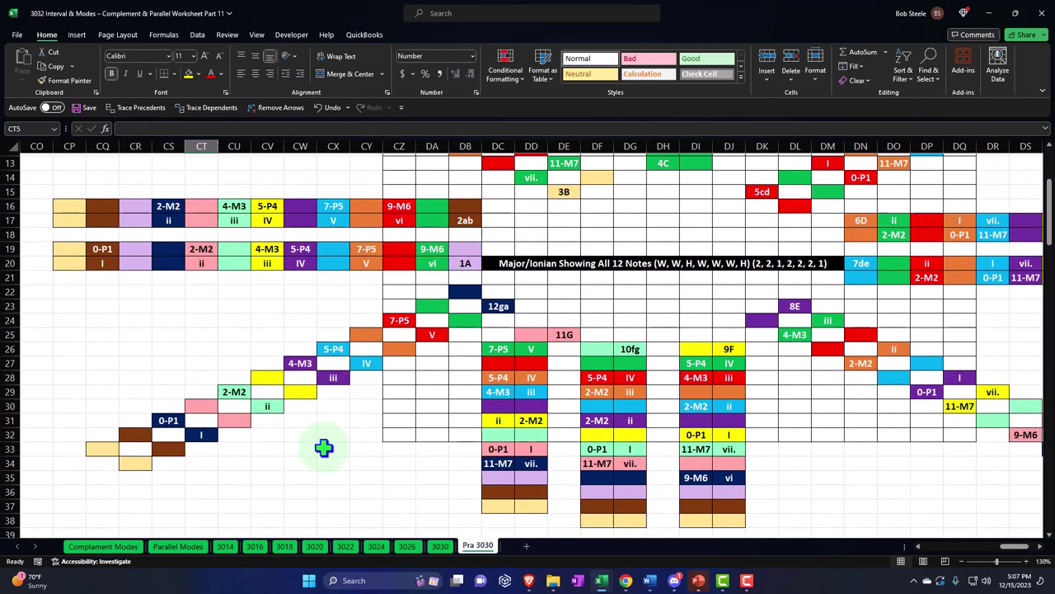
left_click_drag(102, 251, 103, 270)
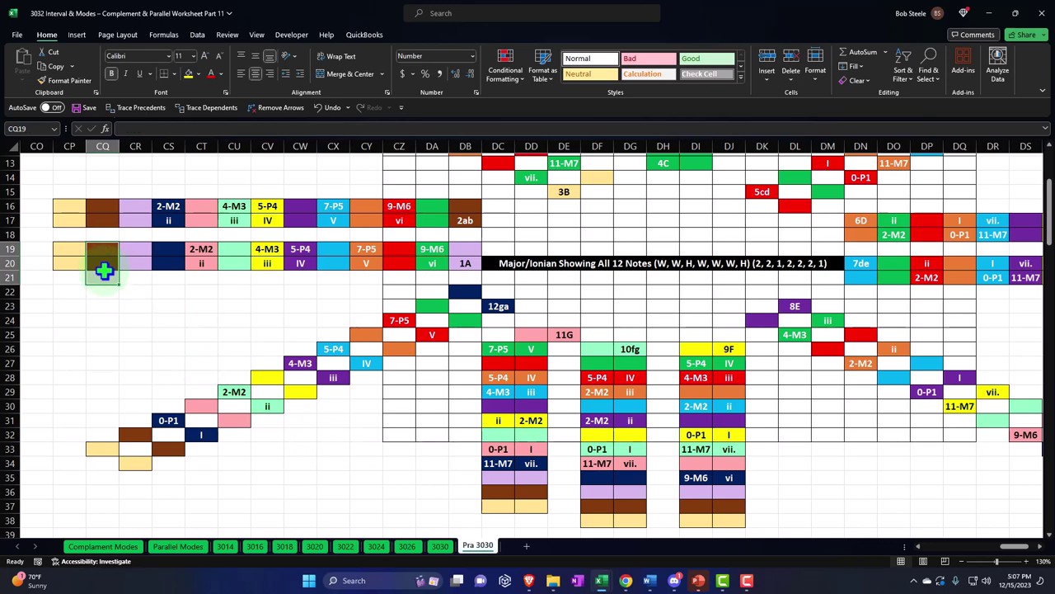
left_click(134, 306)
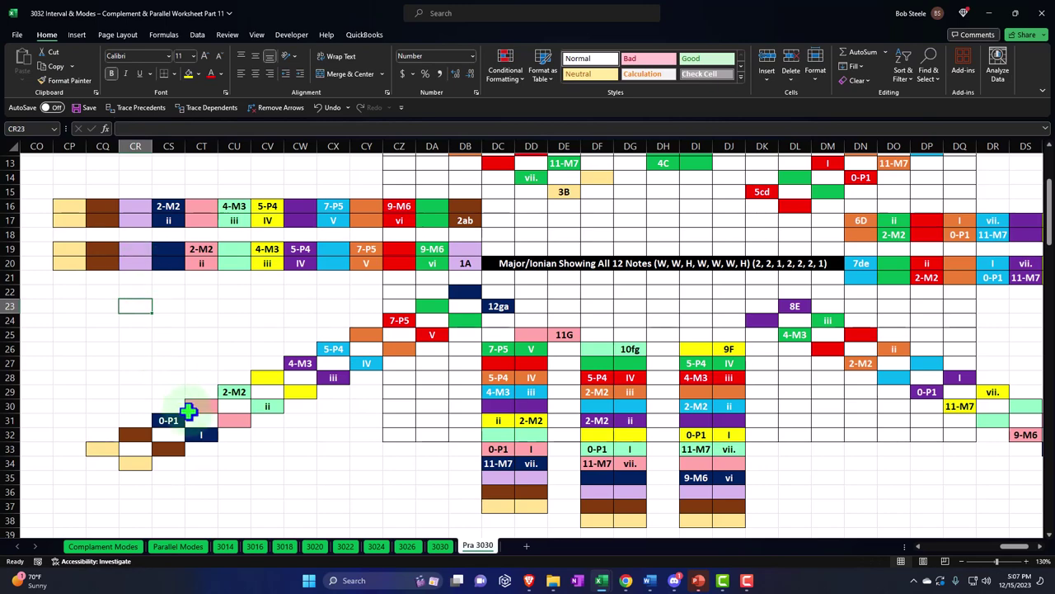
scroll(178, 422, "down", 2)
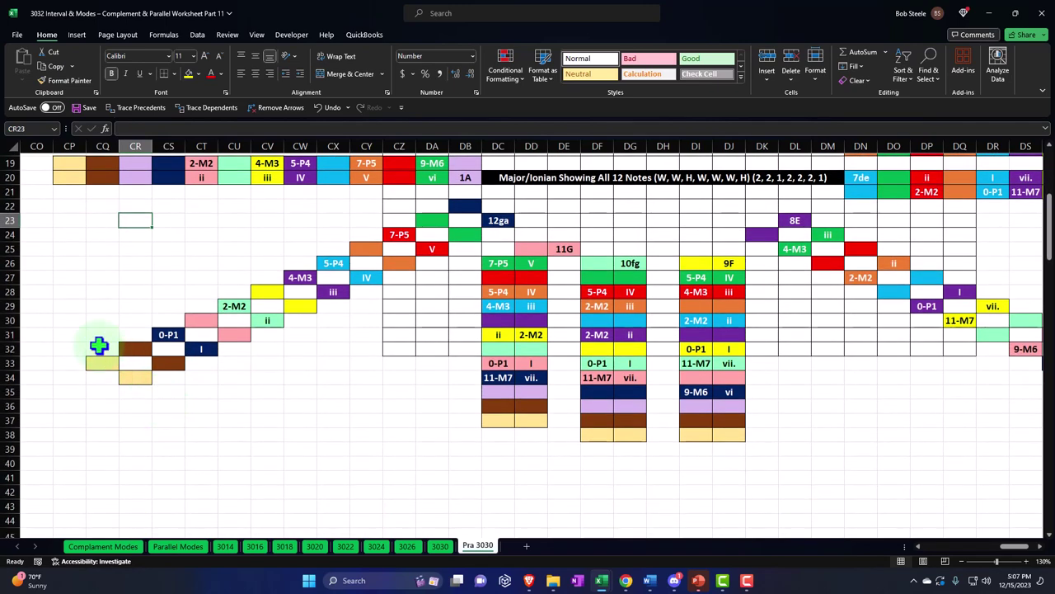
left_click_drag(99, 345, 114, 361)
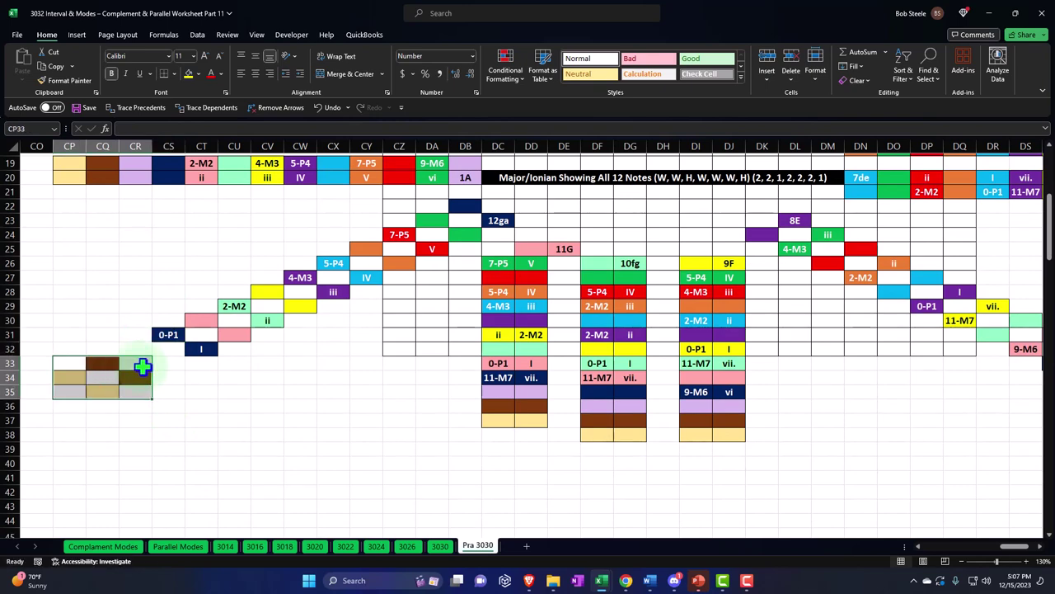
Step: Copy DB19's lavender fill onto the gap cells CR32 and CS33 with Format Painter
left_click(465, 164)
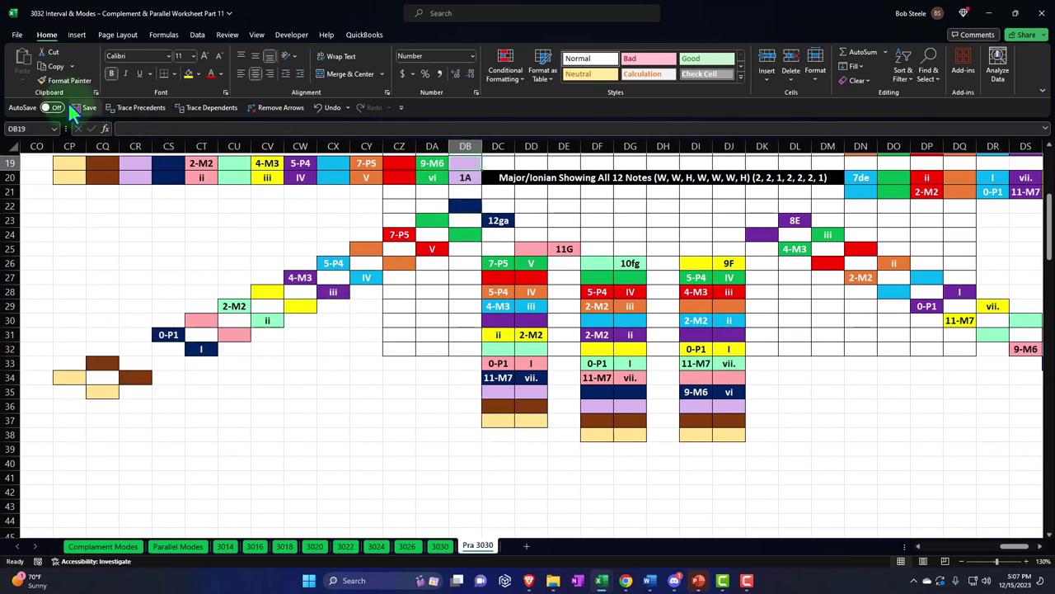
left_click(69, 80)
left_click(135, 349)
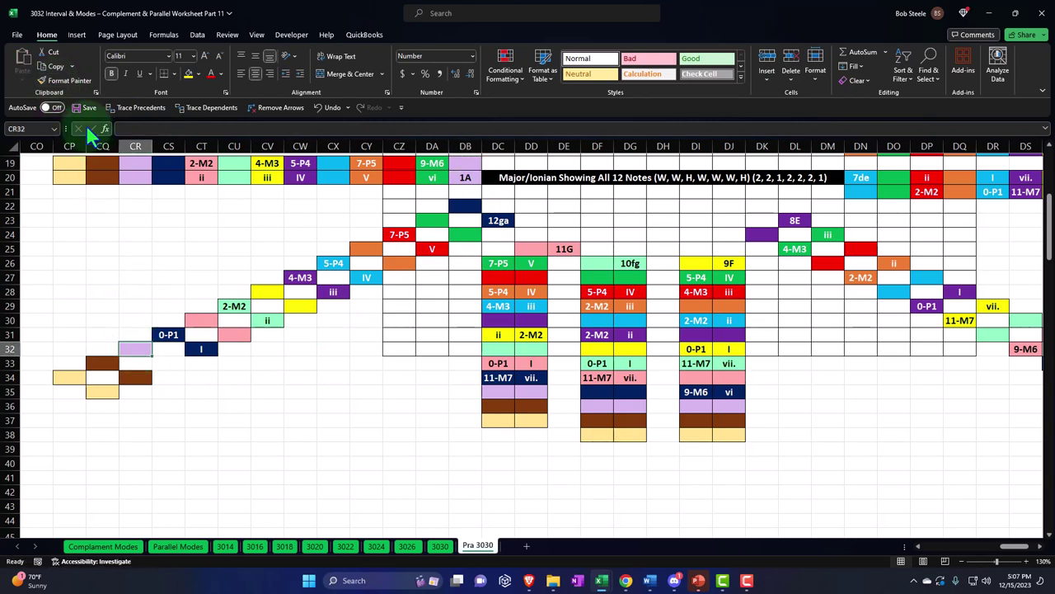
left_click(71, 82)
left_click(168, 363)
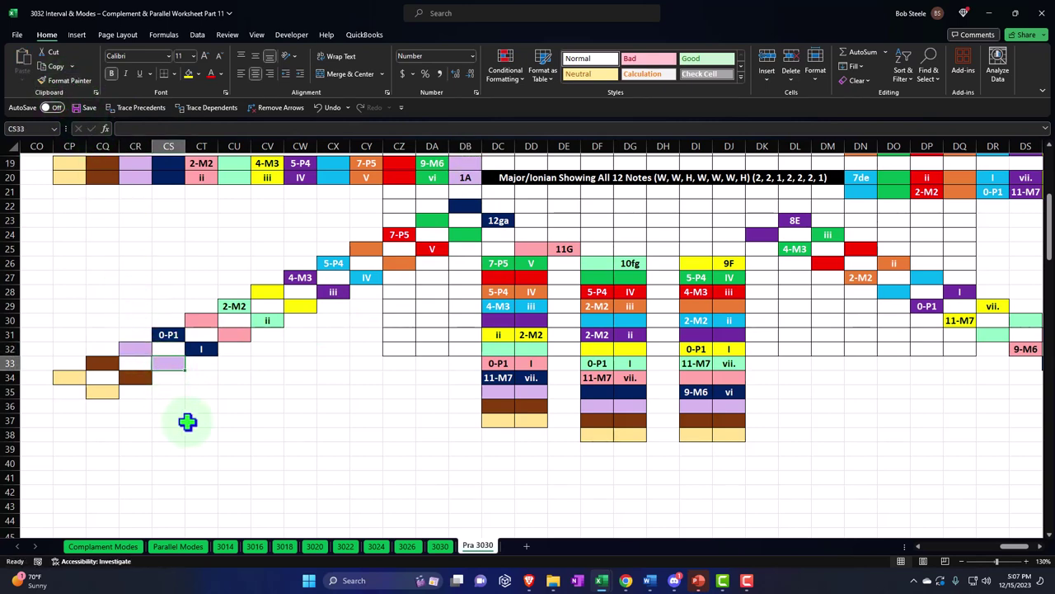
Step: Link CR20 to CT32 so it shows I
scroll(188, 422, "up", 2)
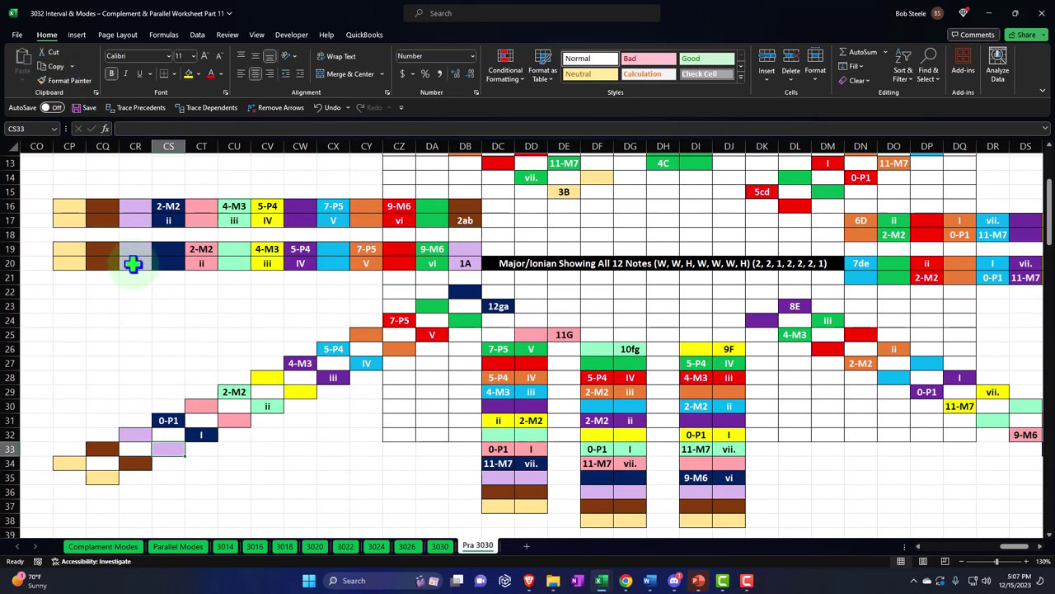
left_click(135, 267)
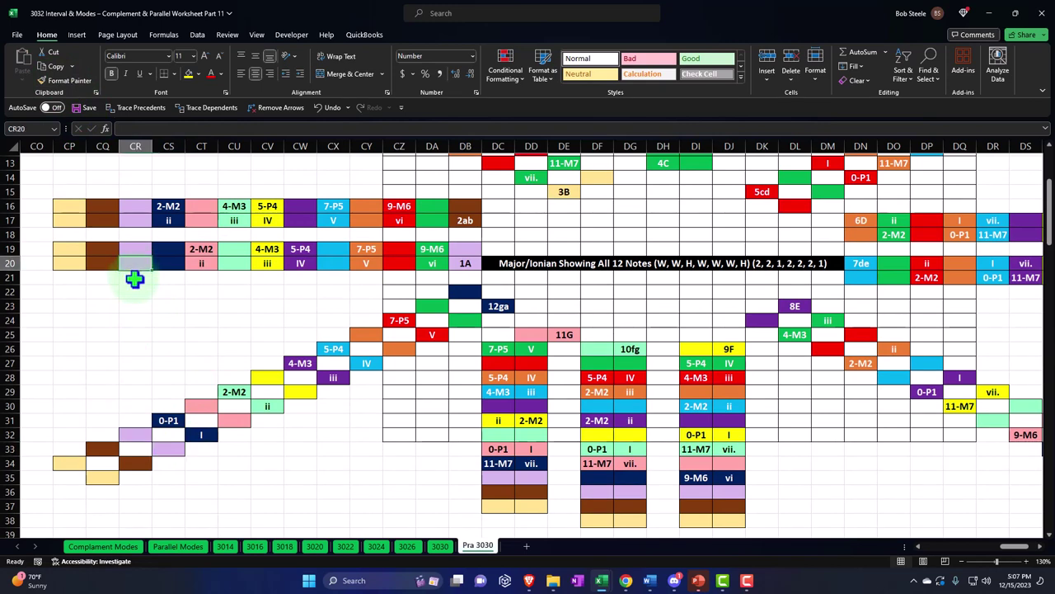
type("=")
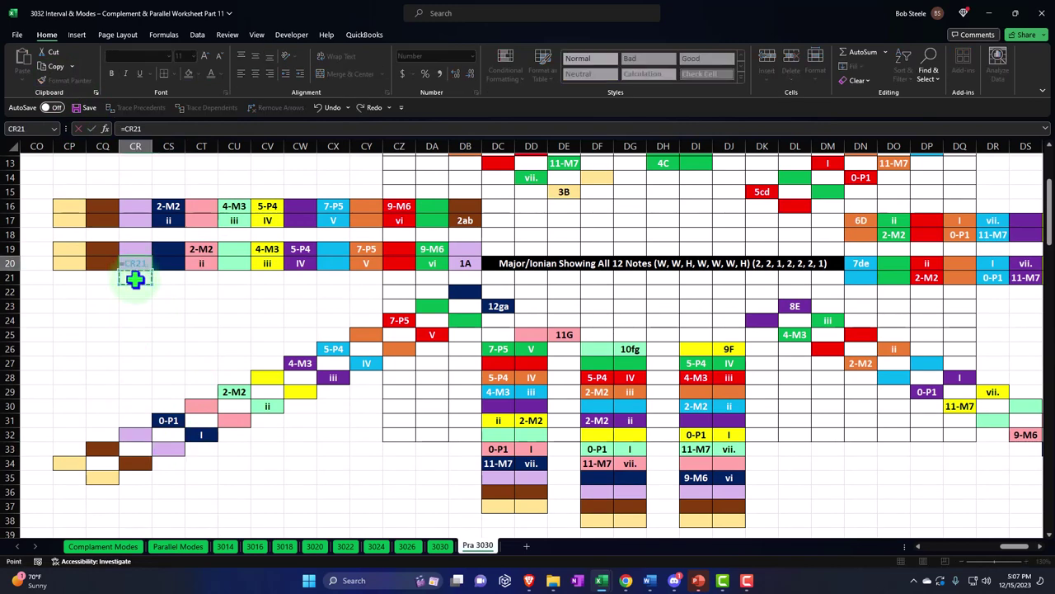
key("Down")
key("Down")
key("Down")
key("Down")
key("Down")
key("Down")
key("Down")
key("Down")
key("Down")
key("Right")
key("Right")
key("Escape")
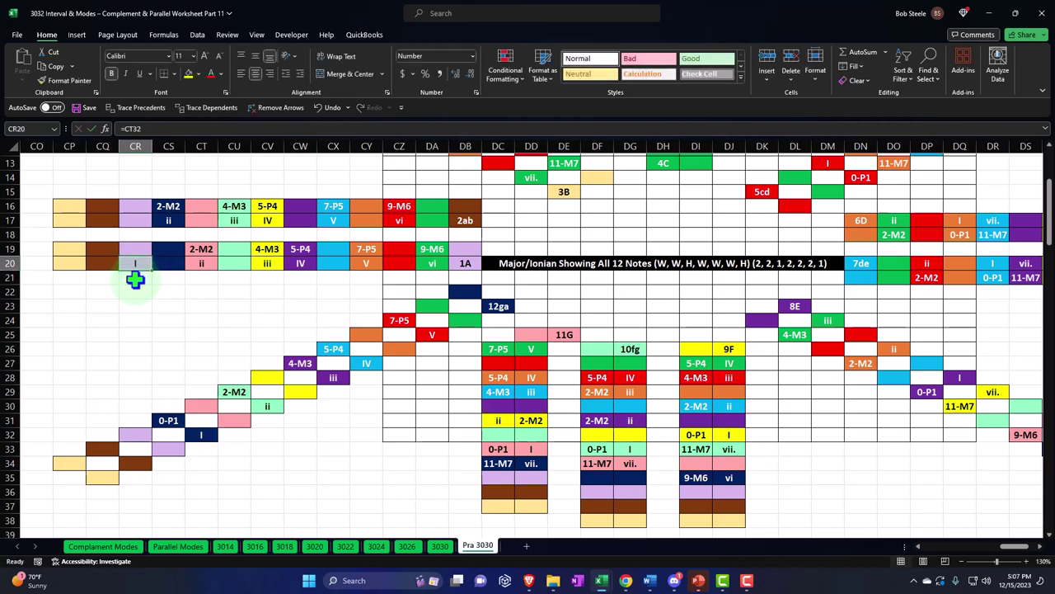
Step: Link CR19 to CS31 with =+CS31 so it shows 0-P1
key("Up")
type("+")
key("Down")
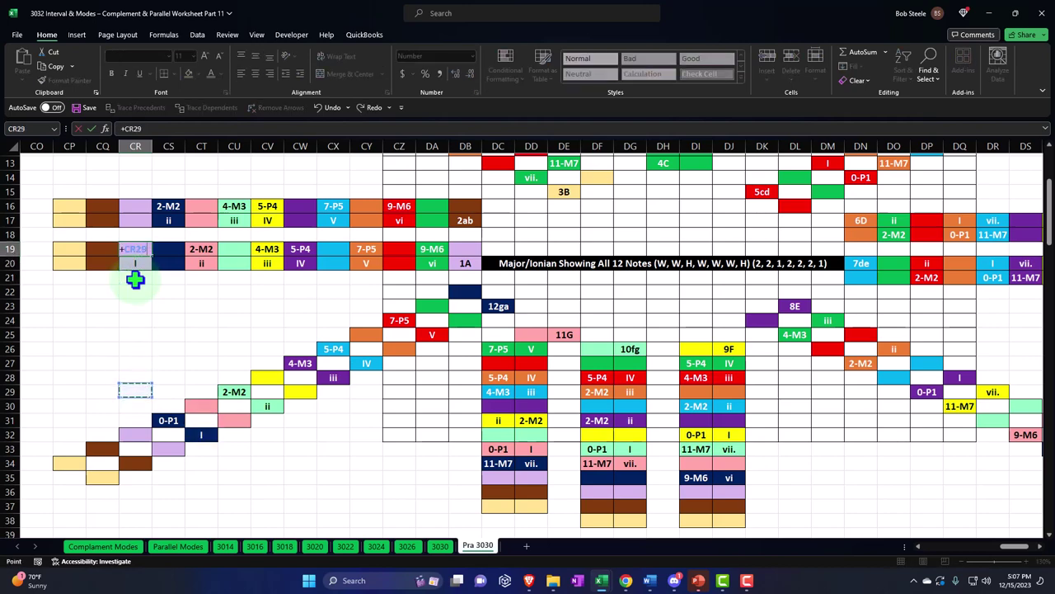
key("Down")
key("Right")
key("Down")
key("Return")
scroll(135, 280, "up", 3)
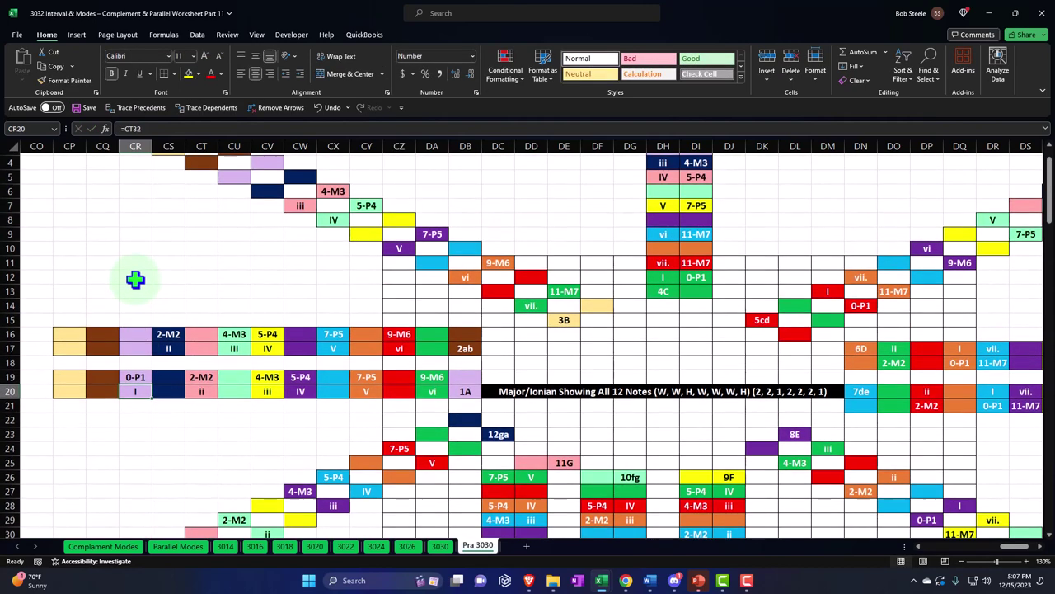
scroll(135, 280, "up", 1)
left_click(238, 223)
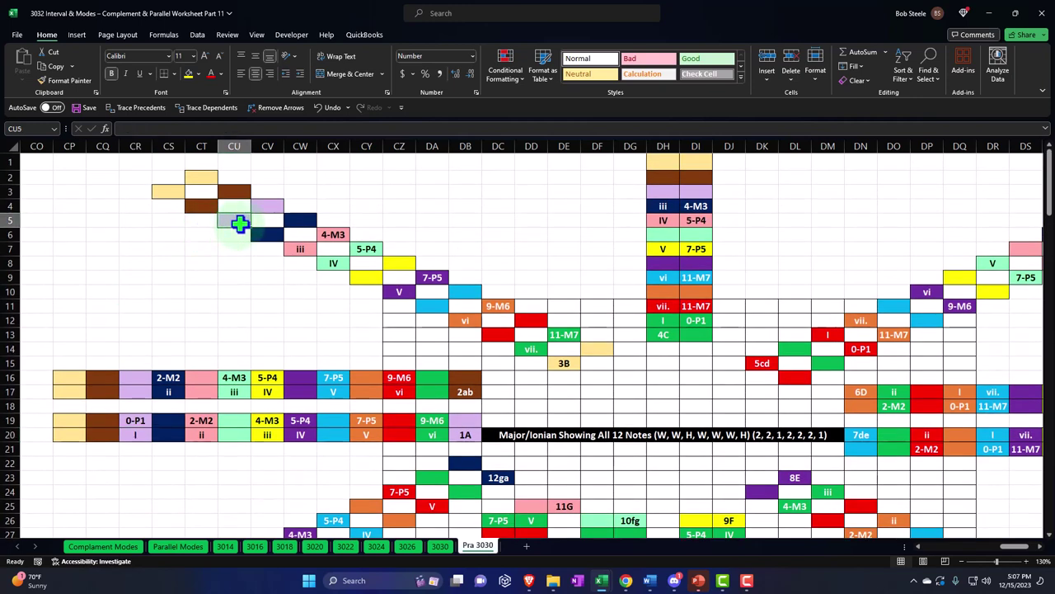
Step: Commit the formula in CU5 and link CV4 to the 2-M2 cell CS16
type("=")
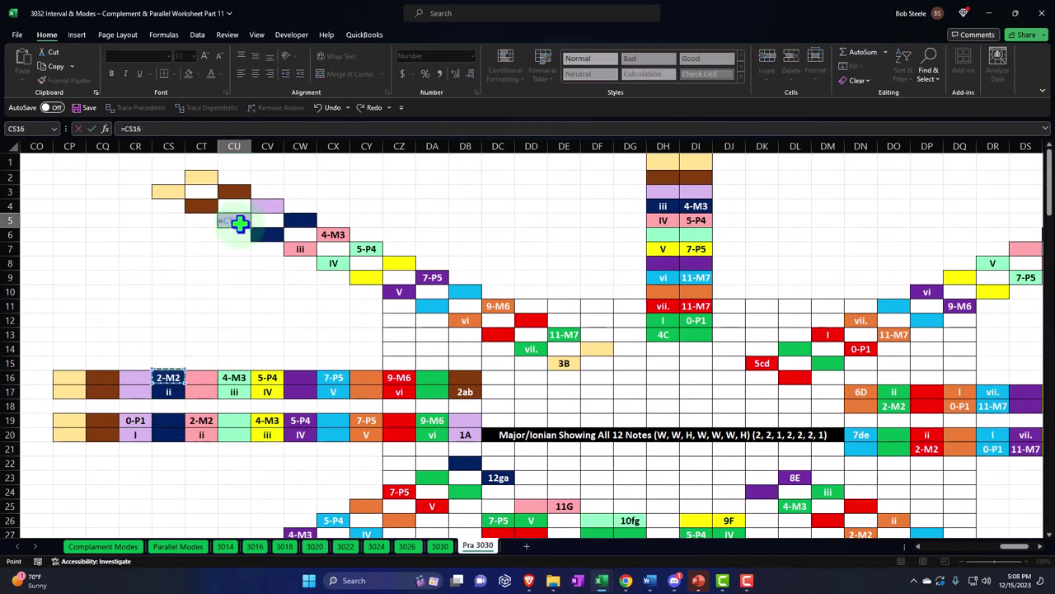
key("Tab")
key("Up")
type("+")
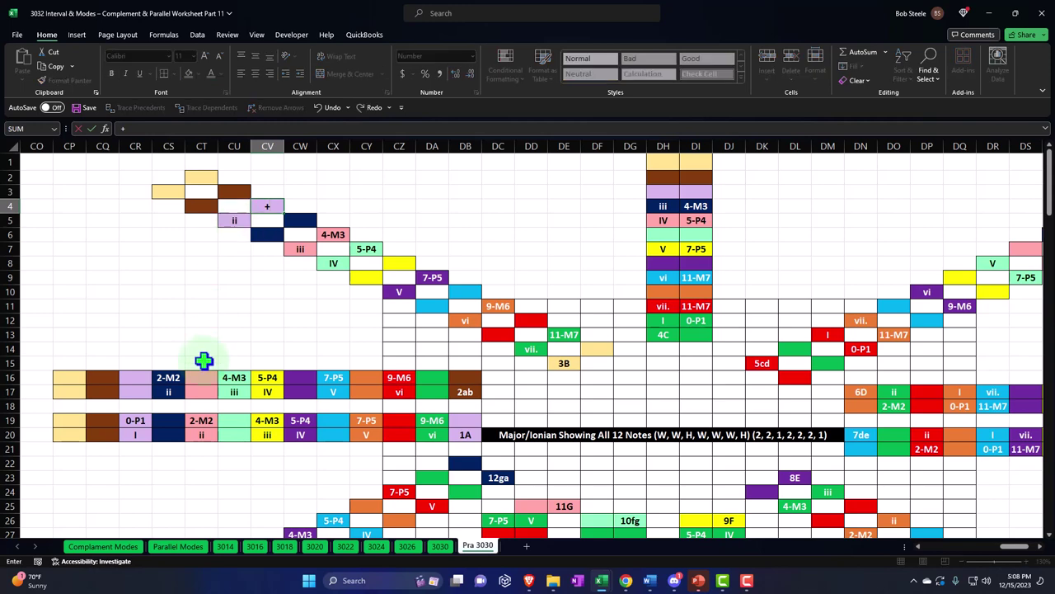
left_click(176, 377)
key("Return")
Step: Try a block formula referencing DH3:DI4 in DU5, then undo it
key("Right")
key("Right")
key("Right")
key("Right")
key("Right")
key("Right")
key("Right")
key("Right")
key("Right")
key("Right")
key("Right")
key("Right")
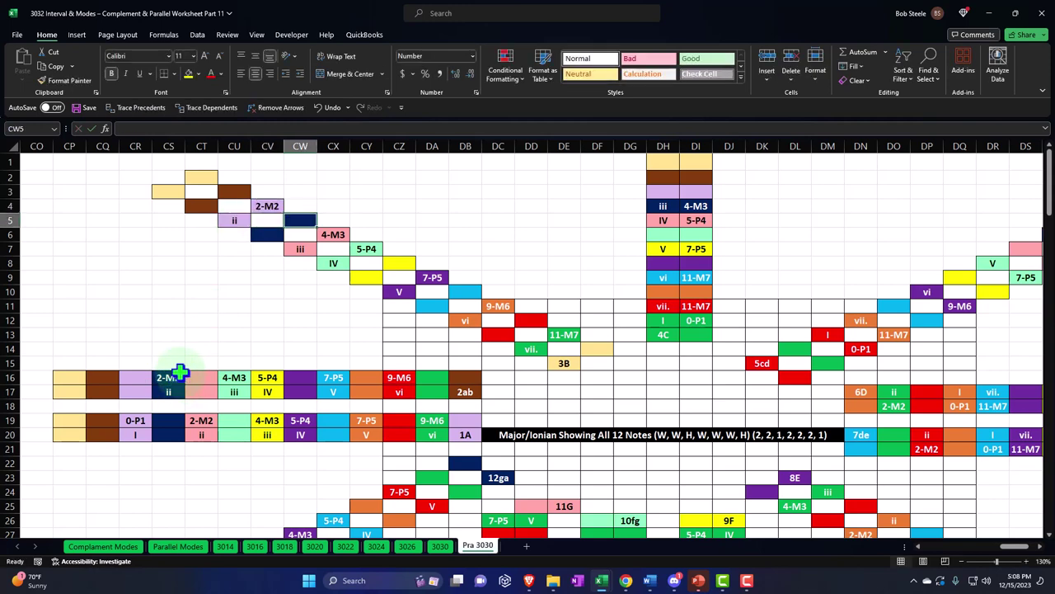
key("Right")
key("Right")
key("Right")
key("Right")
key("Right")
key("Right")
key("Right")
key("Right")
key("Right")
key("Right")
key("Right")
key("Right")
key("Right")
key("Right")
key("Right")
key("Right")
key("Right")
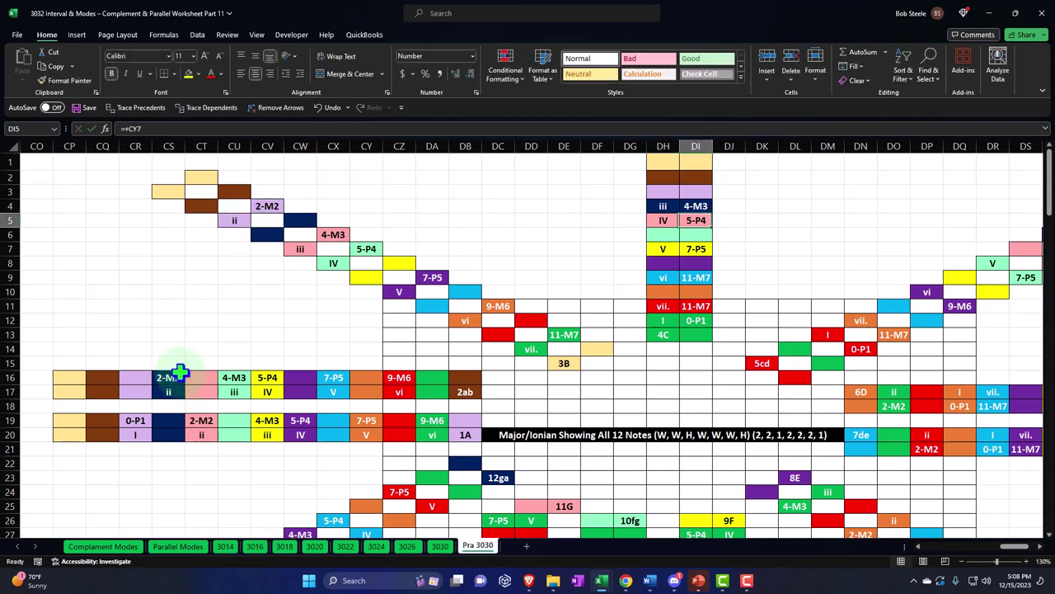
key("Up")
key("Left")
key("Left")
key("Left")
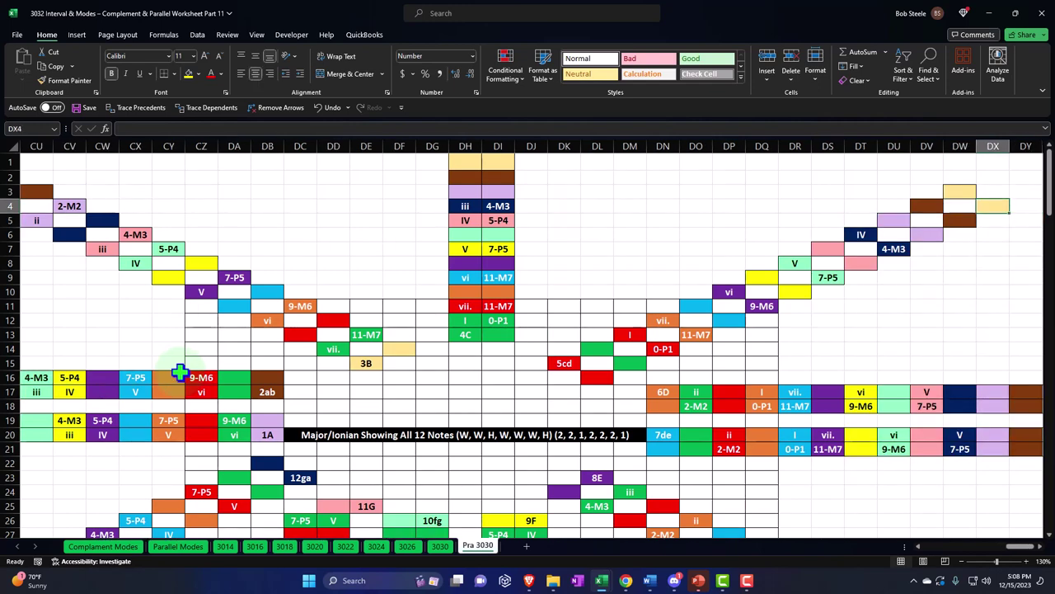
key("Down")
key("Left")
type("+")
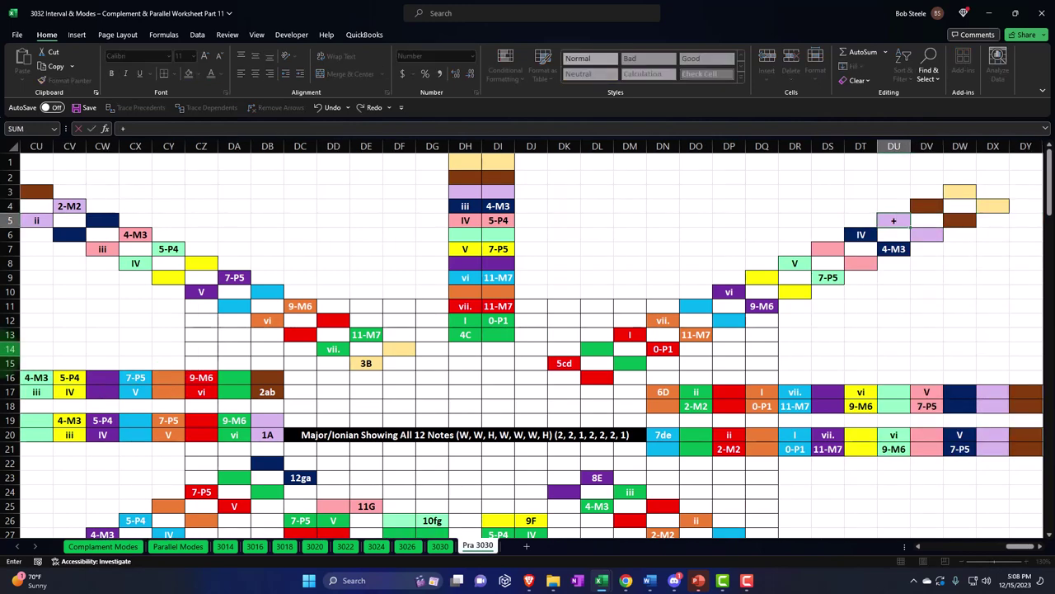
left_click_drag(454, 205, 498, 191)
key("Return")
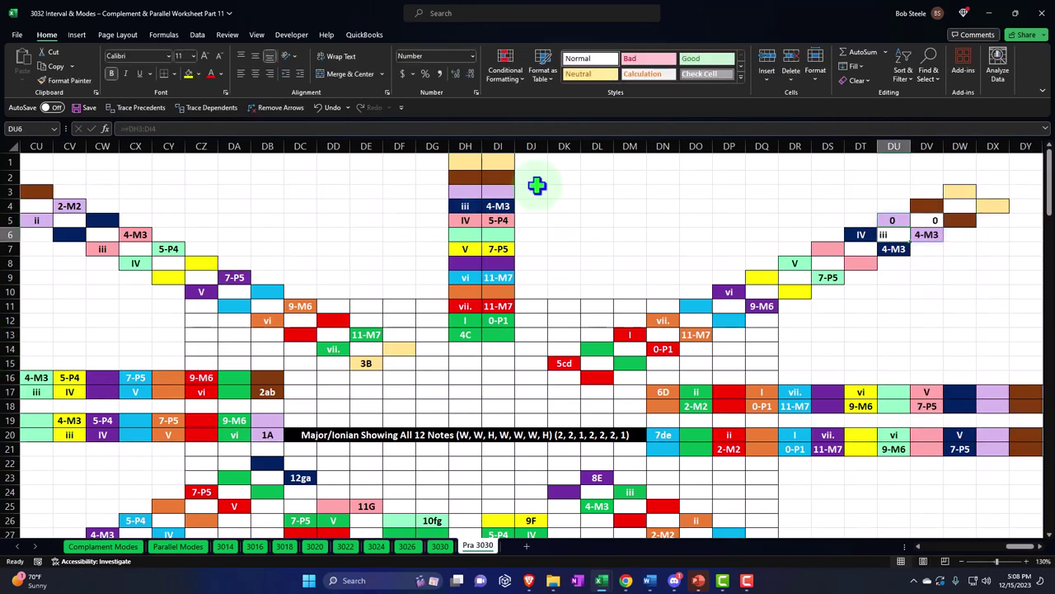
key("Up")
key("Up")
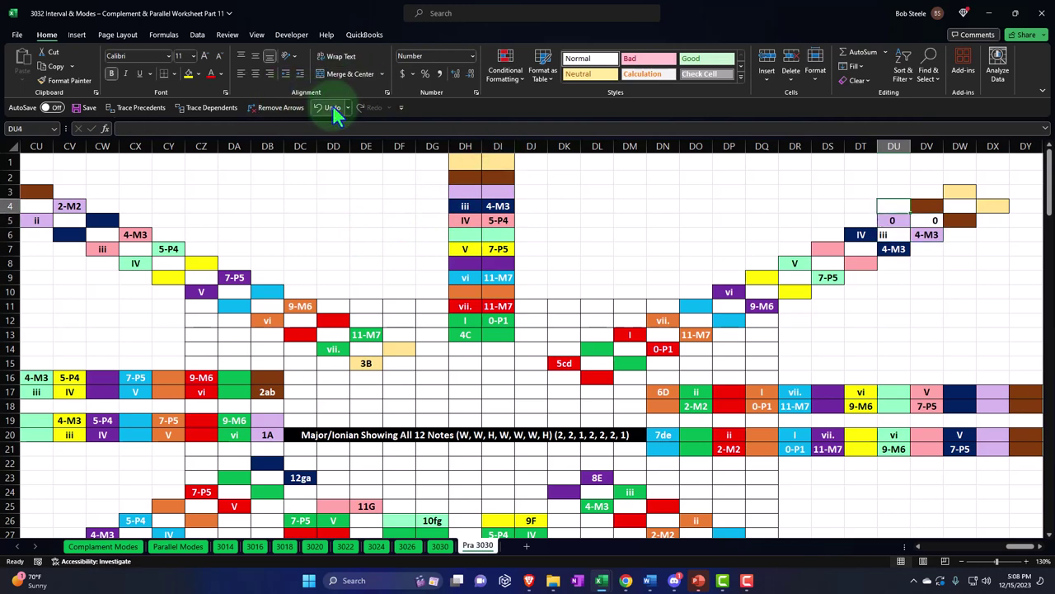
left_click(333, 107)
Step: Link DU5 to the iii cell and DV6 to the 4-M3 cell
type("+")
key("Left")
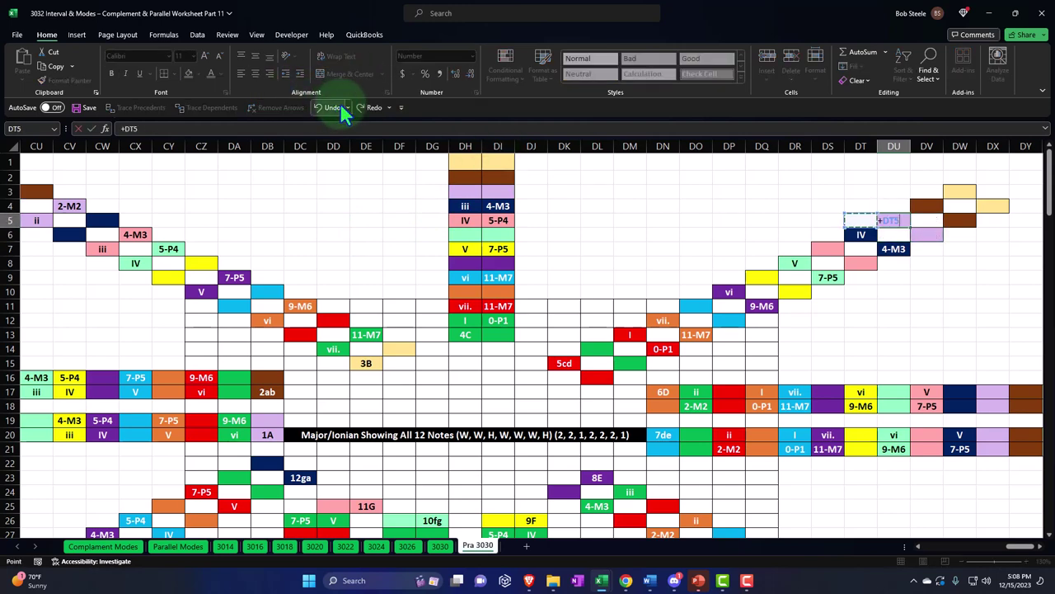
key("Left")
key("Left")
key("Left")
key("Left")
key("Left")
key("Left")
key("Left")
key("Left")
key("Up")
key("Return")
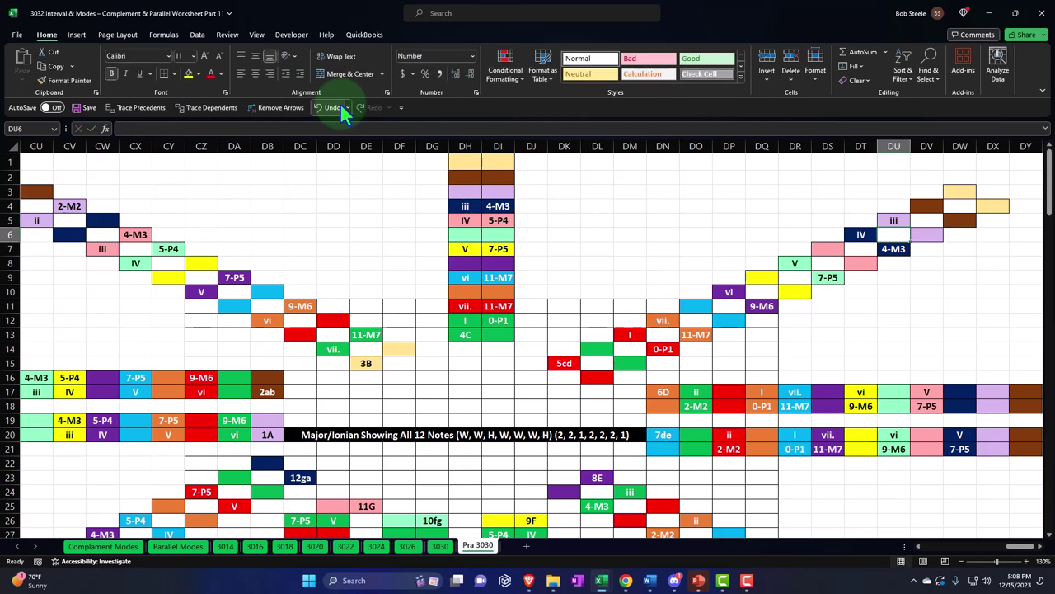
key("Right")
type("+")
key("Left")
key("Left")
key("Left")
key("Left")
key("Left")
key("Left")
key("Left")
key("Left")
key("Left")
key("Left")
key("Left")
key("Left")
key("Left")
key("Up")
key("Up")
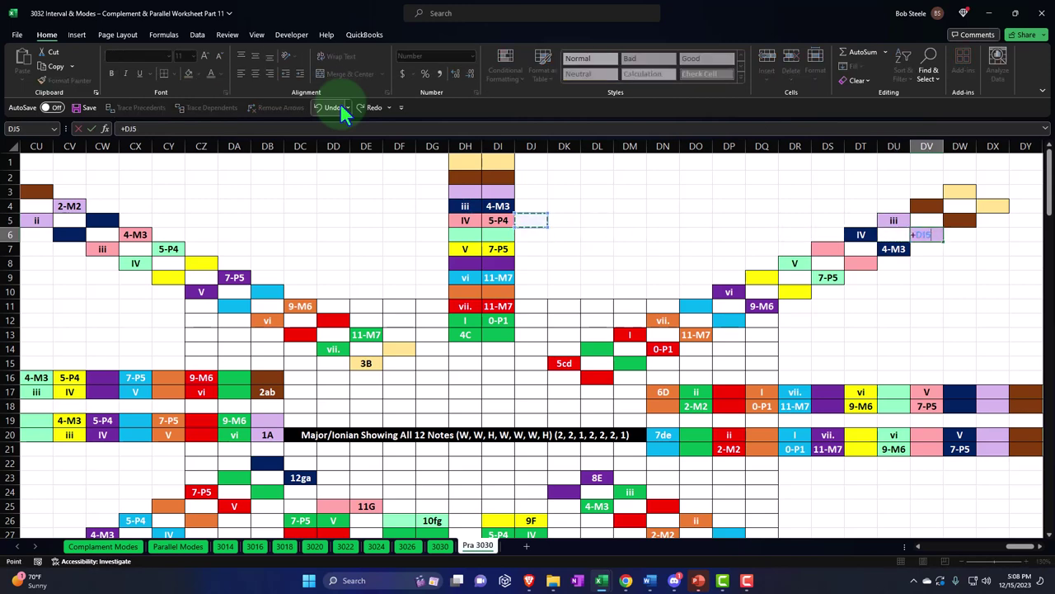
key("Return")
Step: Link DX17 to DT6 so it shows IV
key("Right")
key("Right")
key("Right")
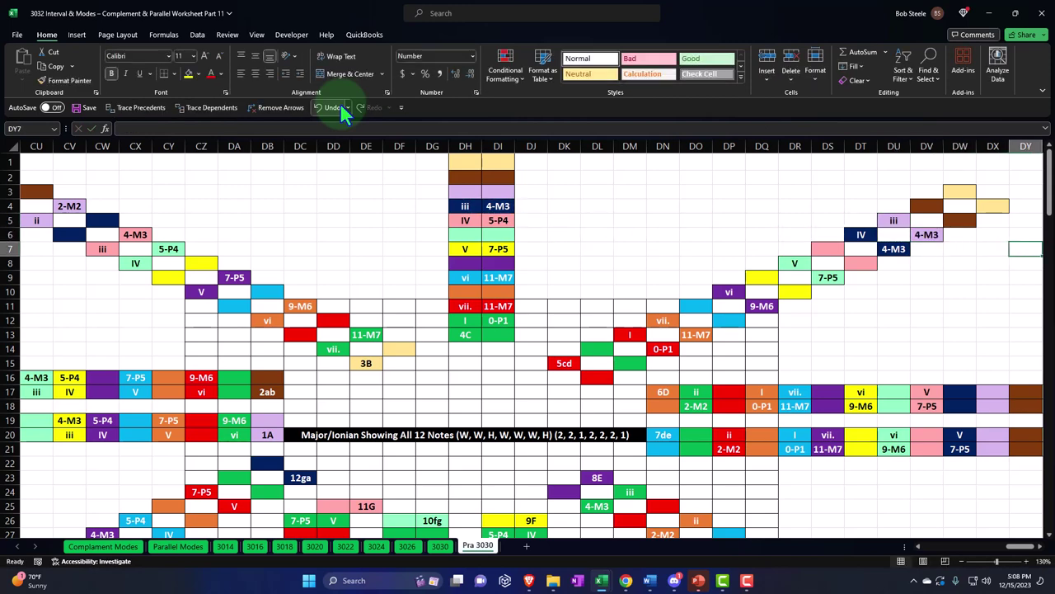
key("Down")
key("Down")
key("Down")
key("Down")
key("Down")
key("Down")
key("Down")
key("Down")
key("Down")
key("Down")
key("Left")
type("+")
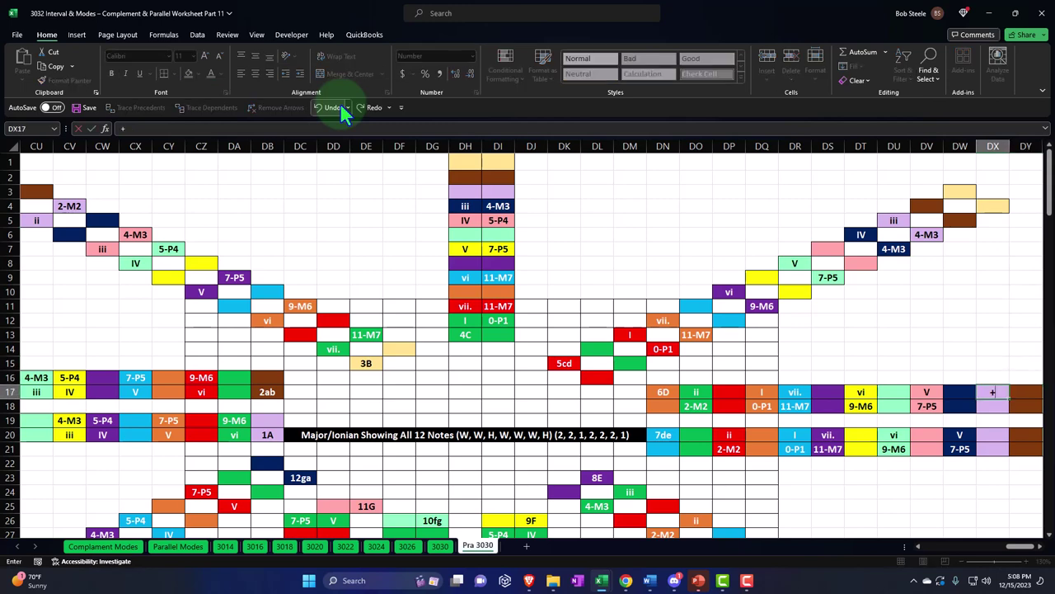
key("Up")
key("Up")
key("Up")
key("Up")
key("Up")
key("Up")
key("Up")
key("Left")
key("Left")
key("Left")
key("Left")
key("Up")
key("Up")
key("Up")
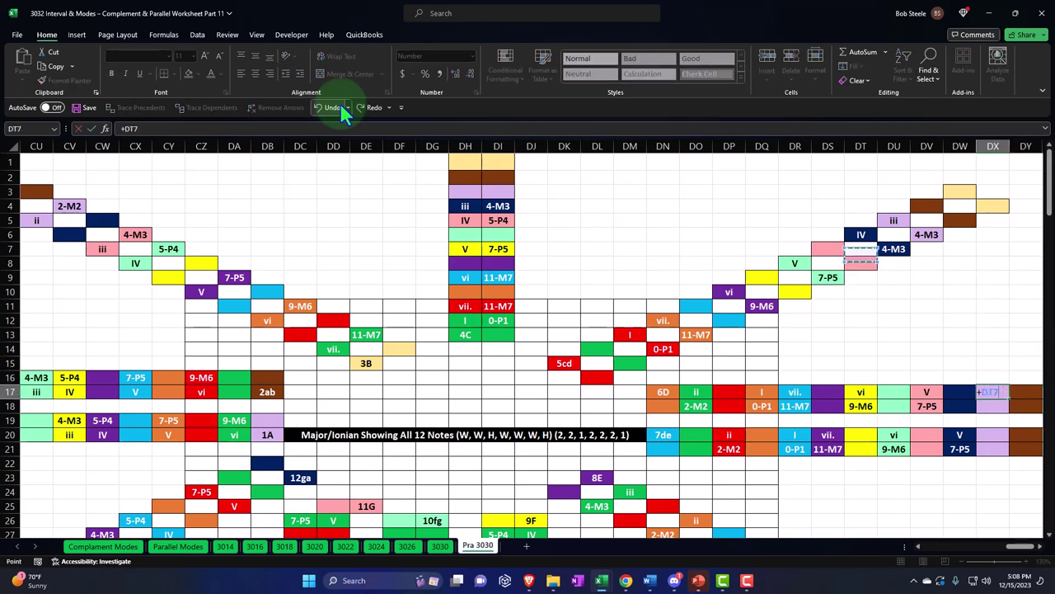
key("Return")
Step: Link DX18 to DV6 so it shows 4-M3
type("+")
key("Up")
key("Up")
key("Up")
key("Up")
key("Up")
key("Up")
key("Up")
key("Up")
key("Up")
key("Up")
key("Up")
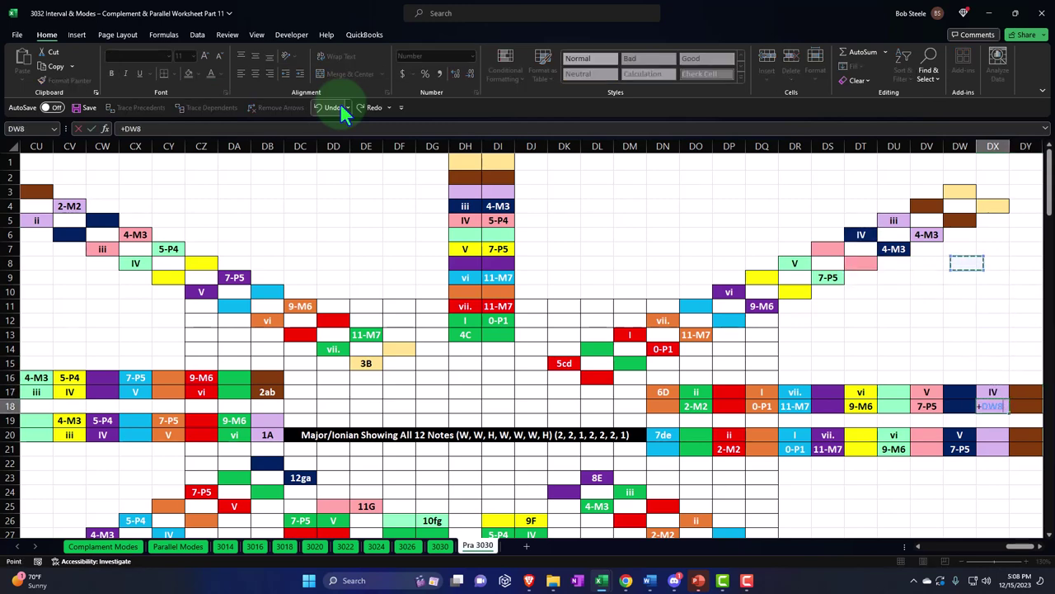
key("Left")
key("Left")
key("Return")
key("Down")
key("Down")
key("Down")
key("Down")
key("Down")
key("Down")
key("Down")
key("Down")
key("Down")
key("Down")
key("Down")
key("Down")
key("Down")
key("Down")
key("Down")
key("Down")
key("Down")
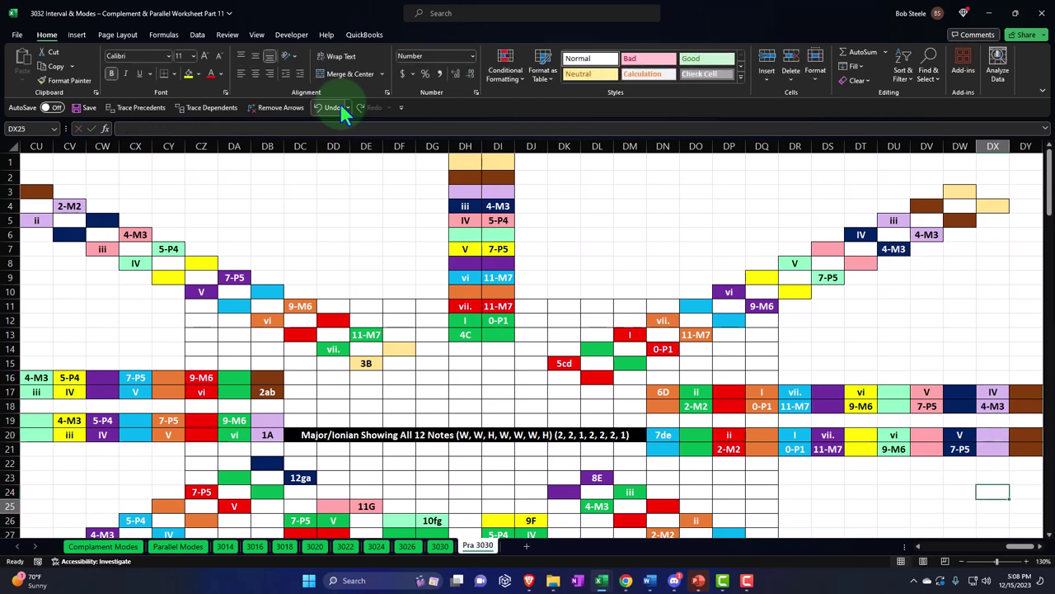
key("Left")
key("Left")
key("Left")
key("Up")
key("Up")
key("Up")
Step: Link DV33 to the V label and DU34 to the 7-P5 label
key("Up")
key("Right")
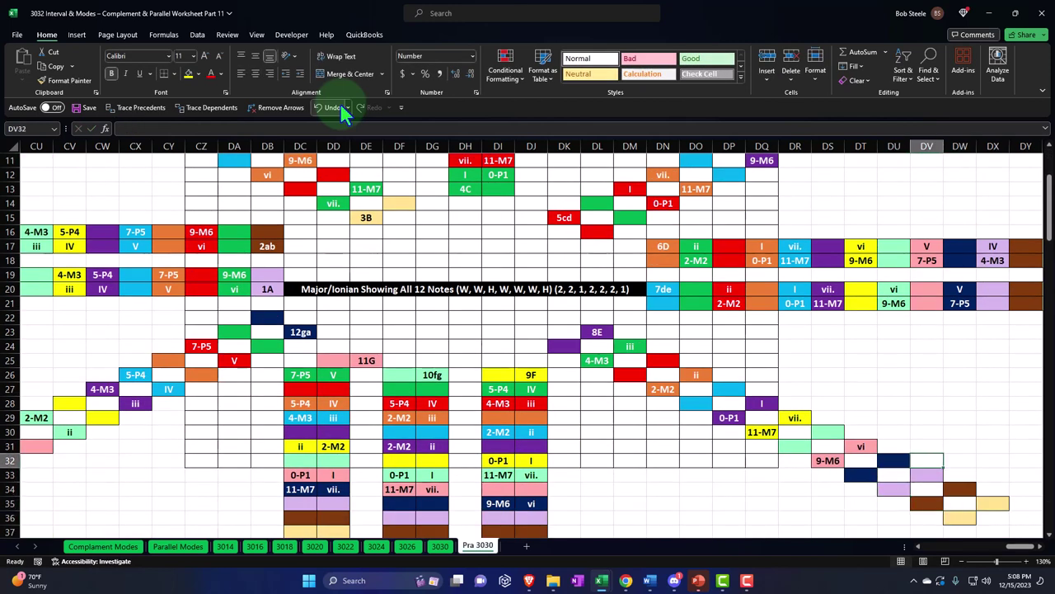
key("Up")
key("Up")
key("Up")
key("Up")
key("Up")
key("Up")
key("Up")
key("Up")
key("Up")
key("Up")
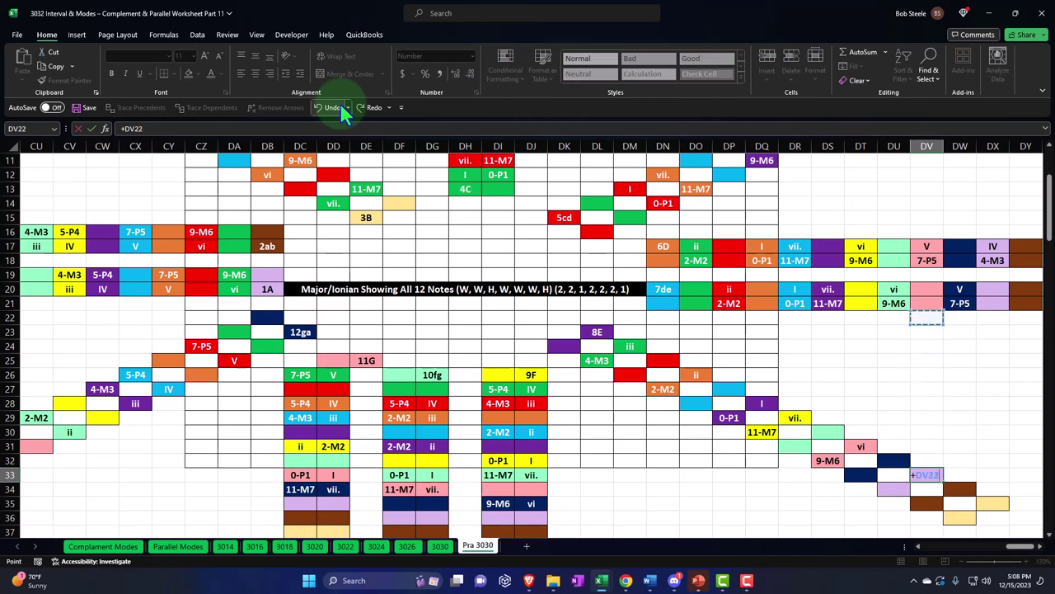
key("Up")
key("Return")
key("Left")
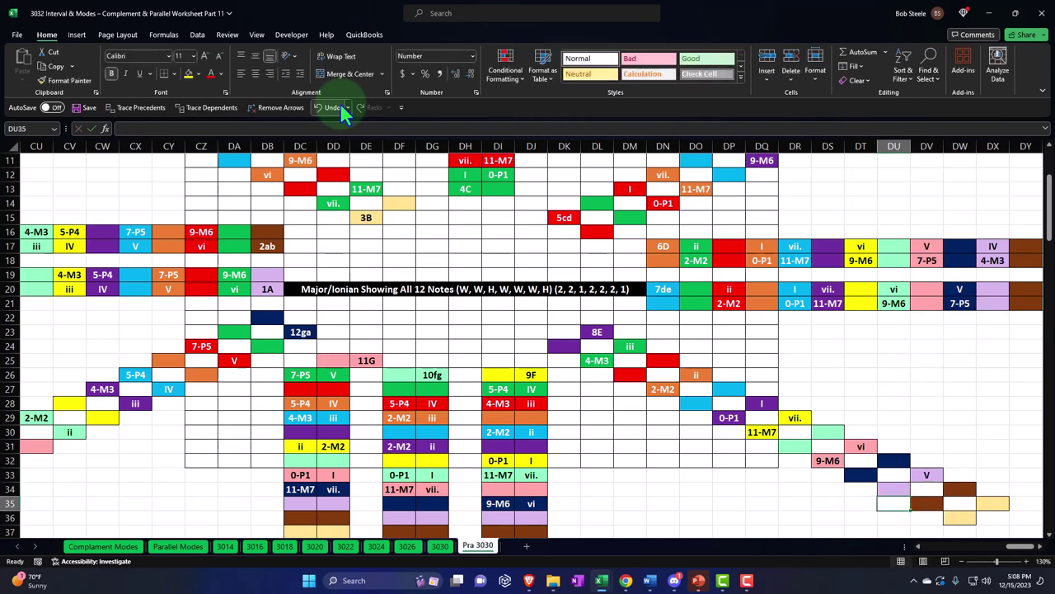
type("+")
key("Up")
key("Up")
key("Up")
key("Up")
key("Up")
key("Up")
key("Up")
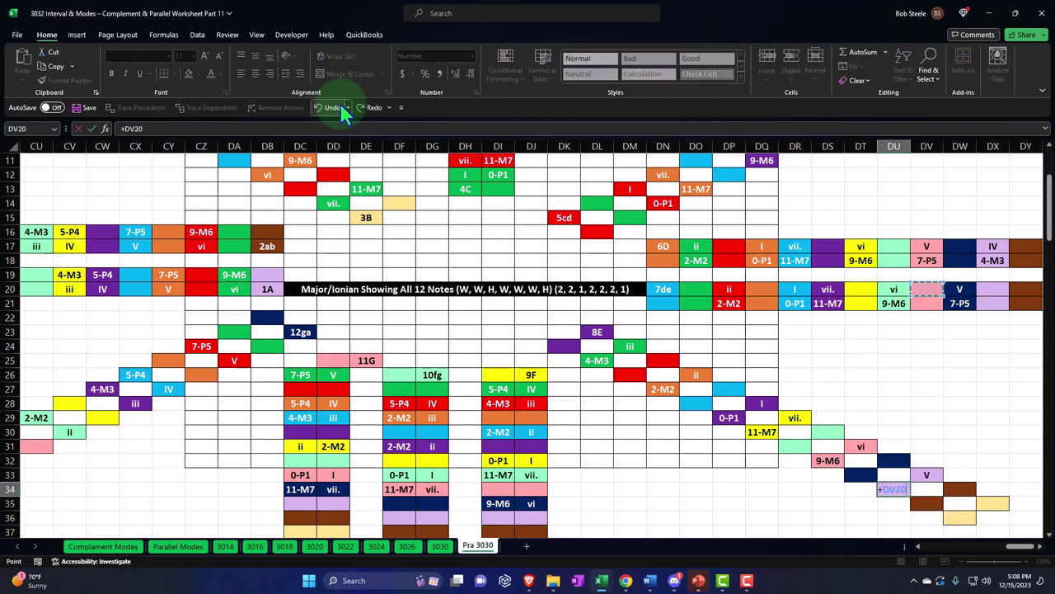
key("Return")
Step: Fill bottom-row cells DG36 and DF36 with links showing vi and 9-M6
key("Down")
key("Down")
key("Down")
key("Down")
key("Down")
key("Left")
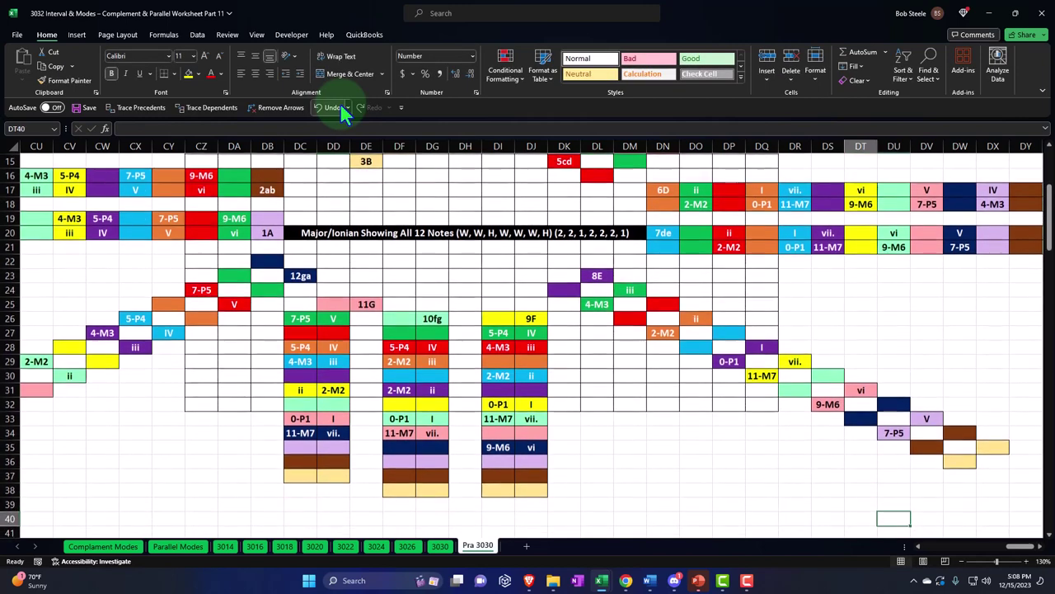
key("Left")
key("Left")
key("Left")
key("Left")
key("Left")
key("Left")
key("Left")
key("Left")
key("Left")
key("Left")
key("Left")
key("Left")
key("Left")
key("Up")
key("Up")
key("Up")
key("Up")
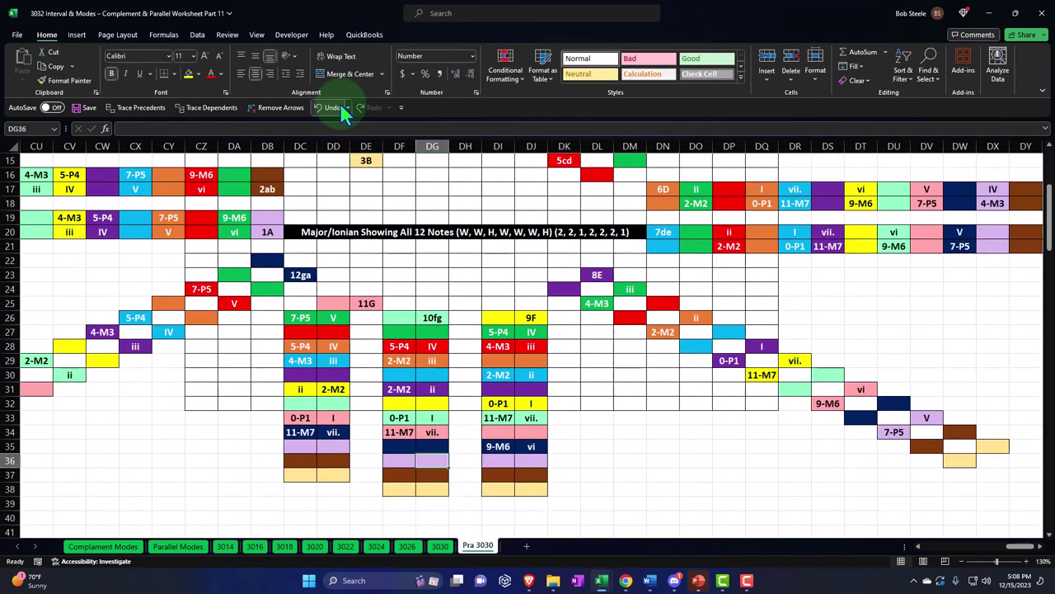
type("+")
key("Right")
key("Right")
key("Right")
key("Up")
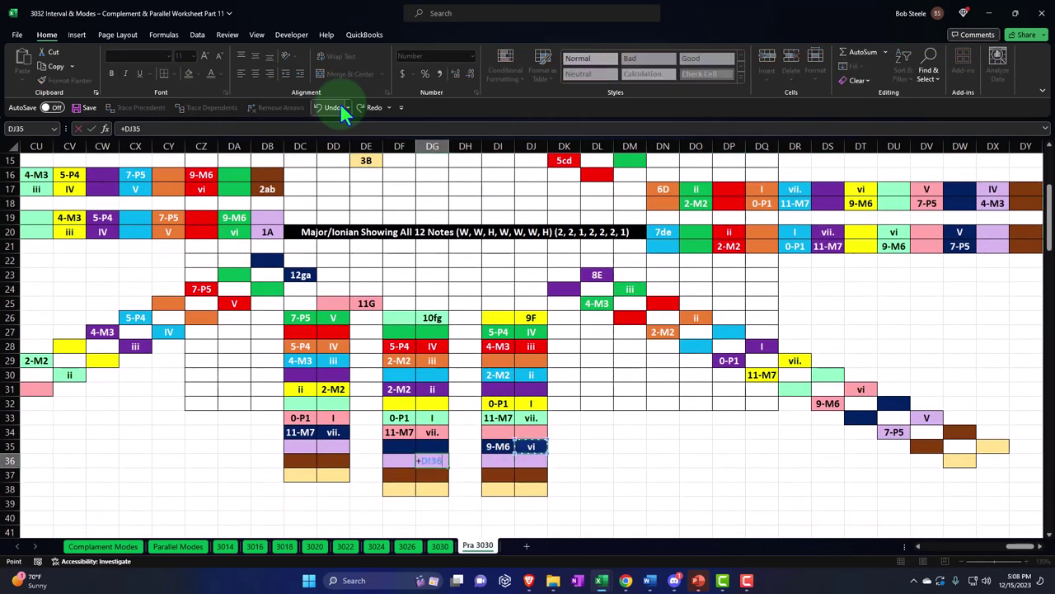
key("Return")
key("Left")
key("Up")
type("+")
key("Right")
key("Right")
key("Right")
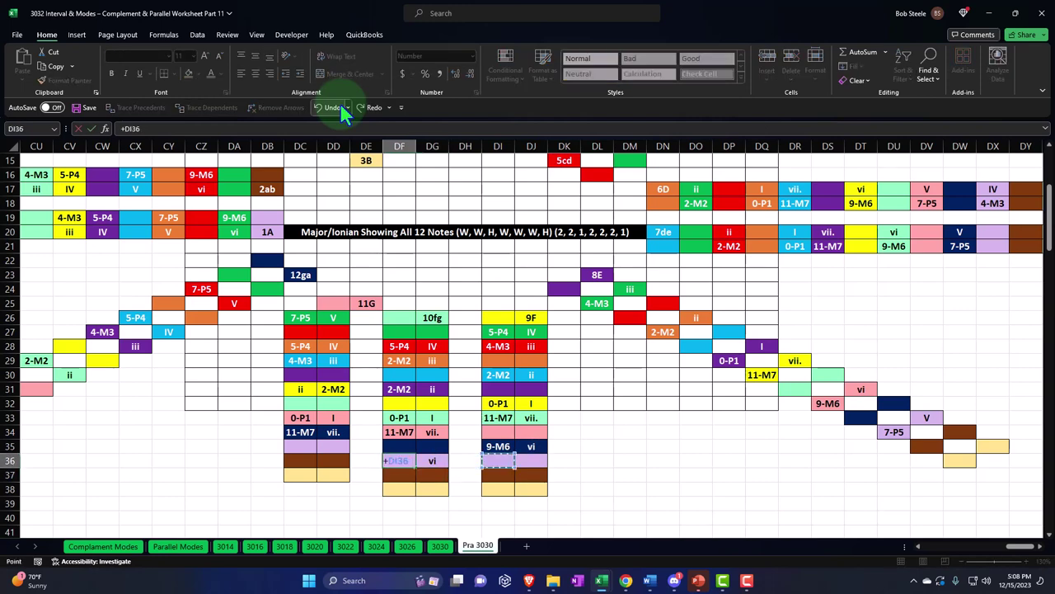
key("Return")
key("Up")
Step: Link CS33 to the vii. cell on the lower-left diagonal
key("Left")
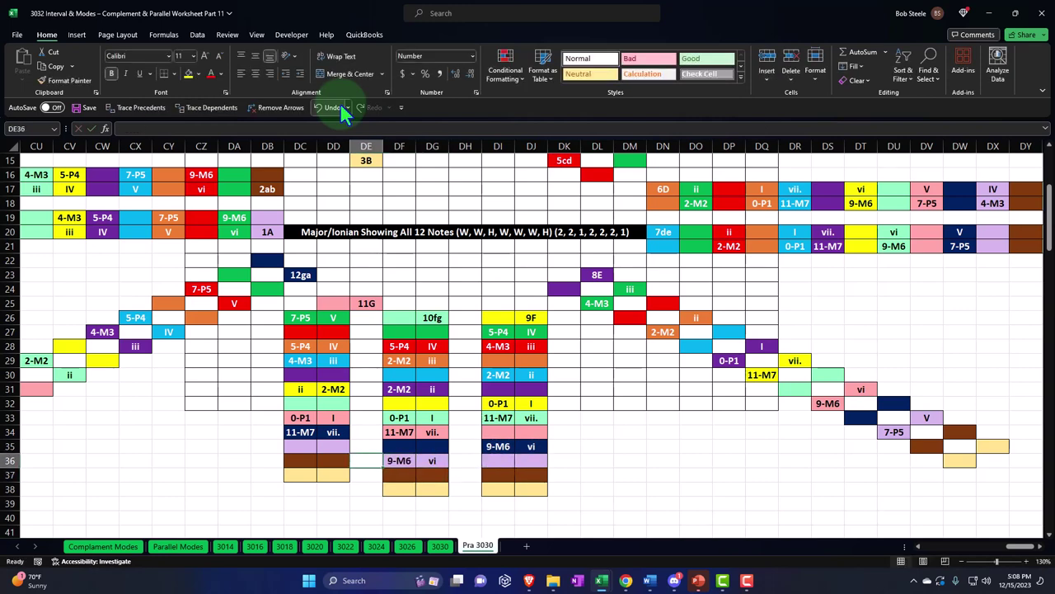
key("Left")
key("Left")
key("Left")
key("Left")
key("Left")
key("Left")
key("Left")
key("Left")
key("Left")
key("Left")
key("Left")
key("Left")
key("Left")
key("Left")
key("Left")
key("Left")
key("Left")
key("Right")
key("Right")
key("Right")
key("Right")
key("Up")
key("Up")
key("Up")
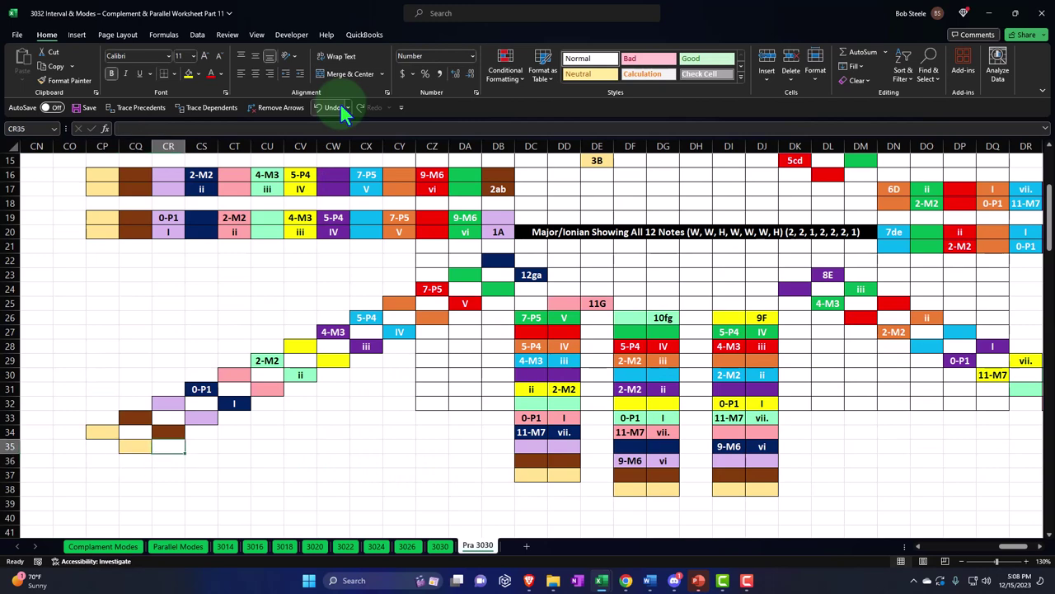
key("Right")
type("+")
key("Right")
key("Right")
key("Right")
key("Right")
key("Right")
key("Right")
key("Right")
key("Right")
key("Right")
key("Right")
key("Right")
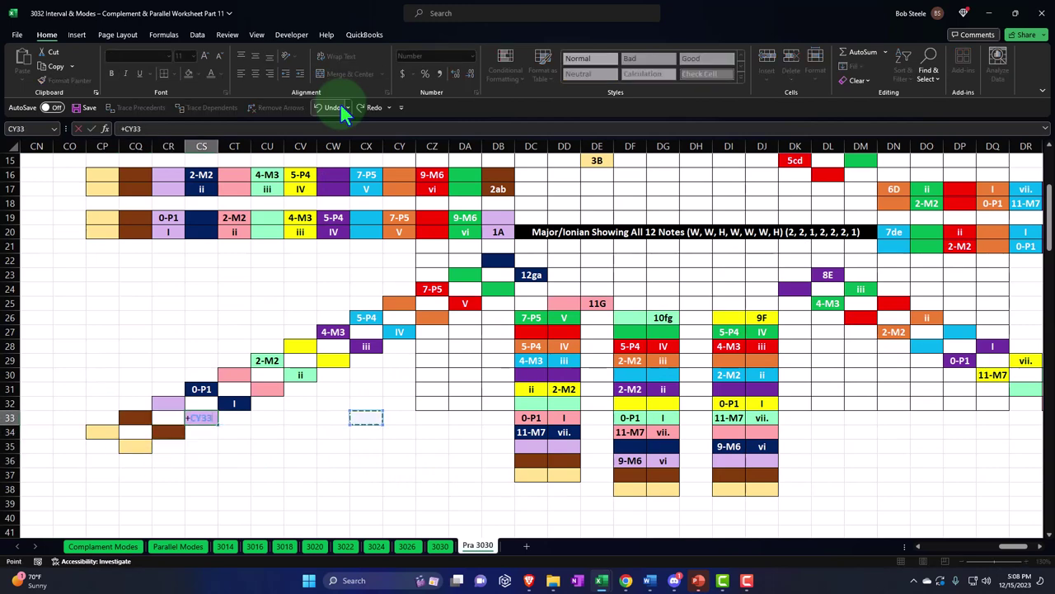
key("Down")
key("Return")
Step: Link CR32 to the cell on its right so it shows 11-M7
key("Up")
key("Up")
key("Left")
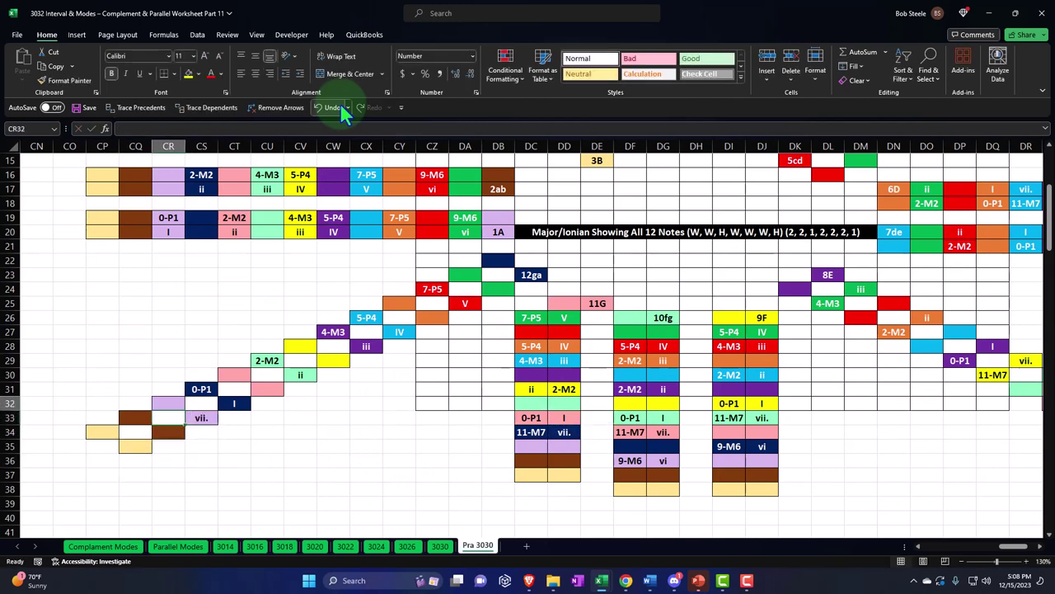
type("+")
key("Right")
key("Right")
key("Right")
key("Right")
key("Right")
key("Right")
key("Right")
key("Right")
key("Right")
key("Right")
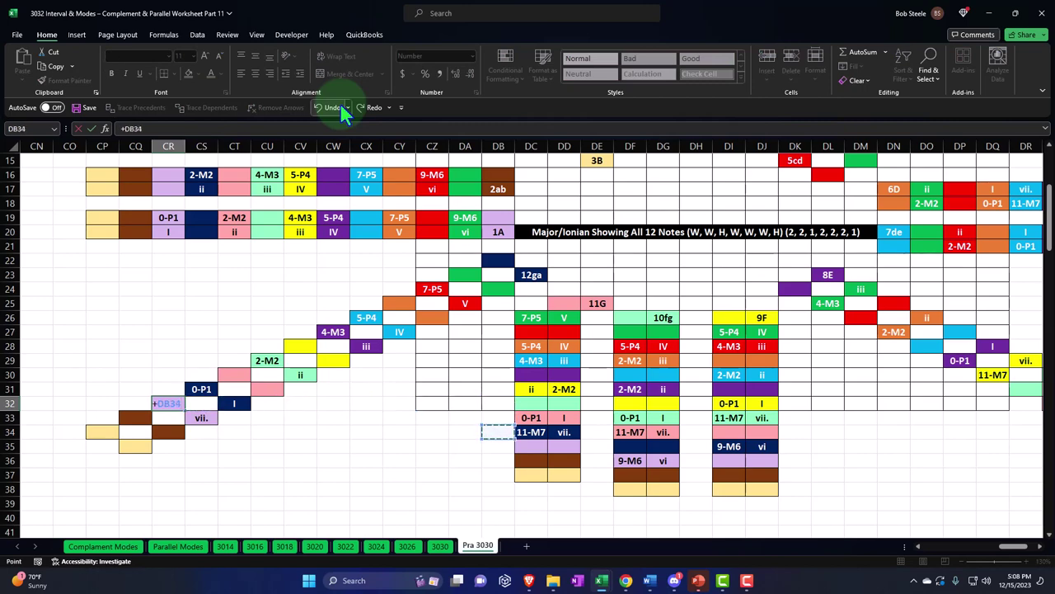
key("Return")
key("Up")
key("Up")
key("Up")
key("Up")
key("Up")
key("Up")
key("Up")
key("Up")
key("Up")
key("Up")
key("Up")
key("Up")
key("Up")
key("Up")
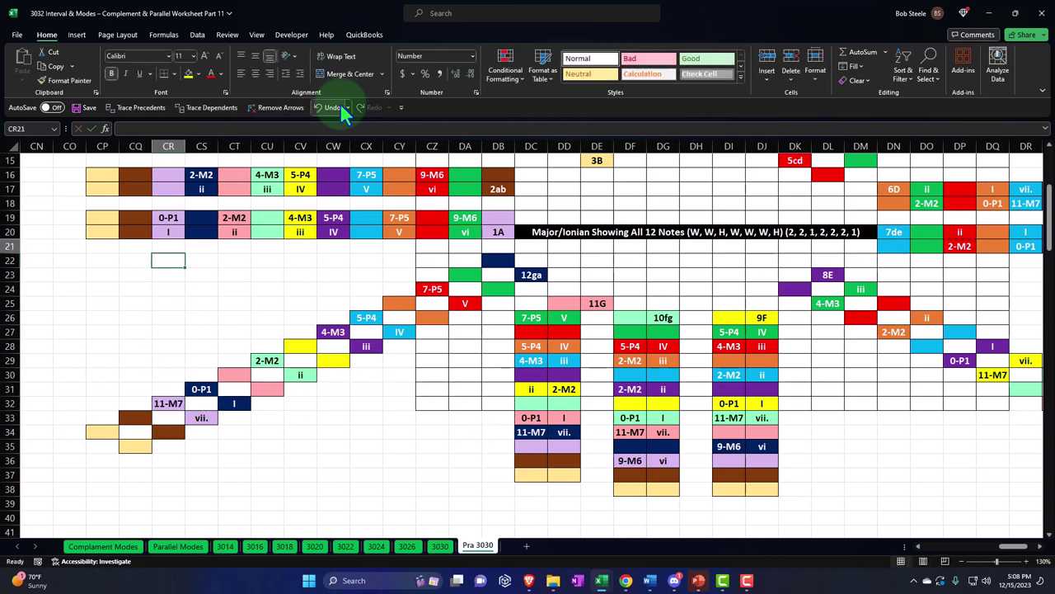
key("Up")
key("Up")
key("Up")
key("Up")
key("Up")
key("Up")
key("Up")
key("Up")
key("Up")
key("Up")
key("Up")
key("Up")
key("Down")
key("Down")
key("Down")
key("Down")
key("Down")
key("Down")
key("Down")
key("Down")
key("Down")
key("Down")
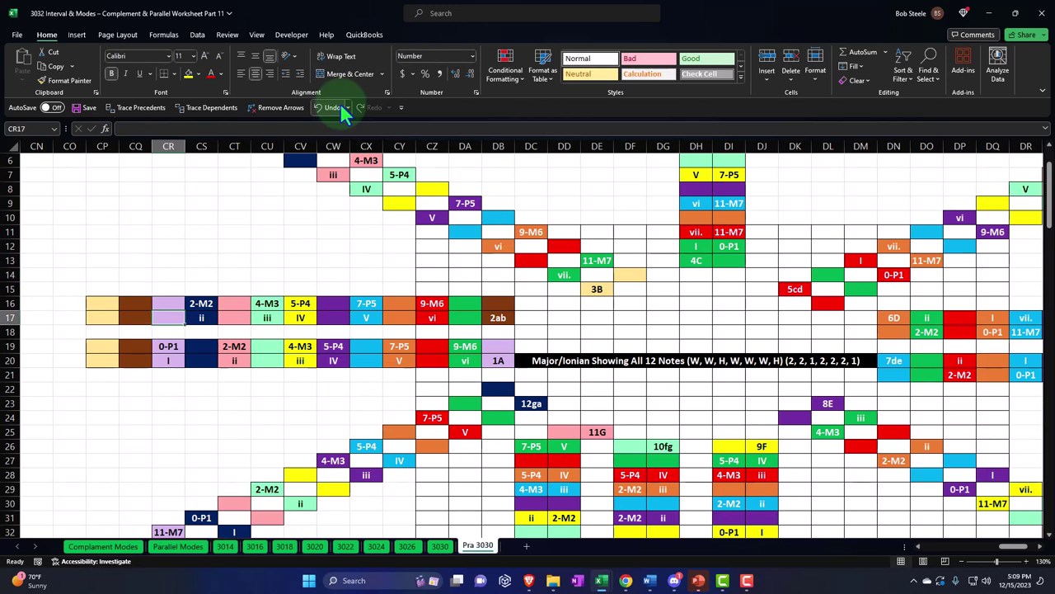
Step: Link CQ17 to the I label and CQ16 to show 0-P1
key("Left")
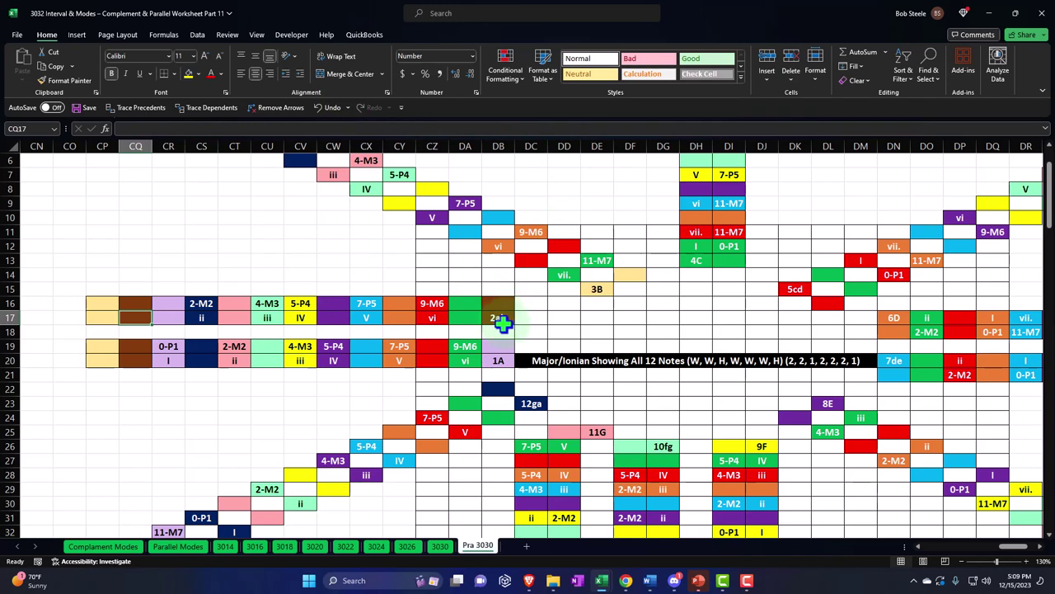
type("=")
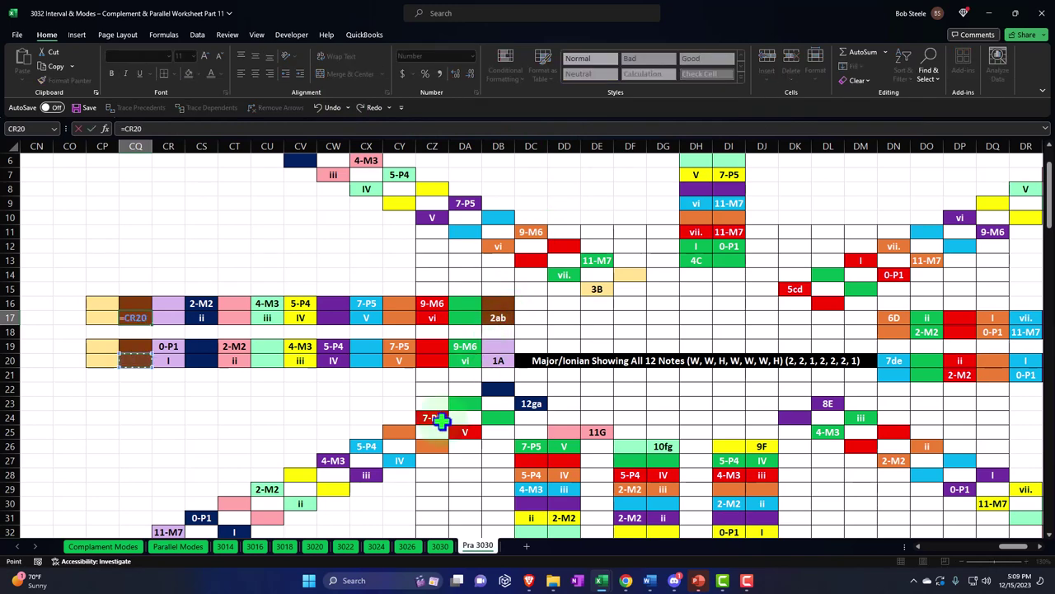
key("Return")
key("Up")
key("Up")
type("+")
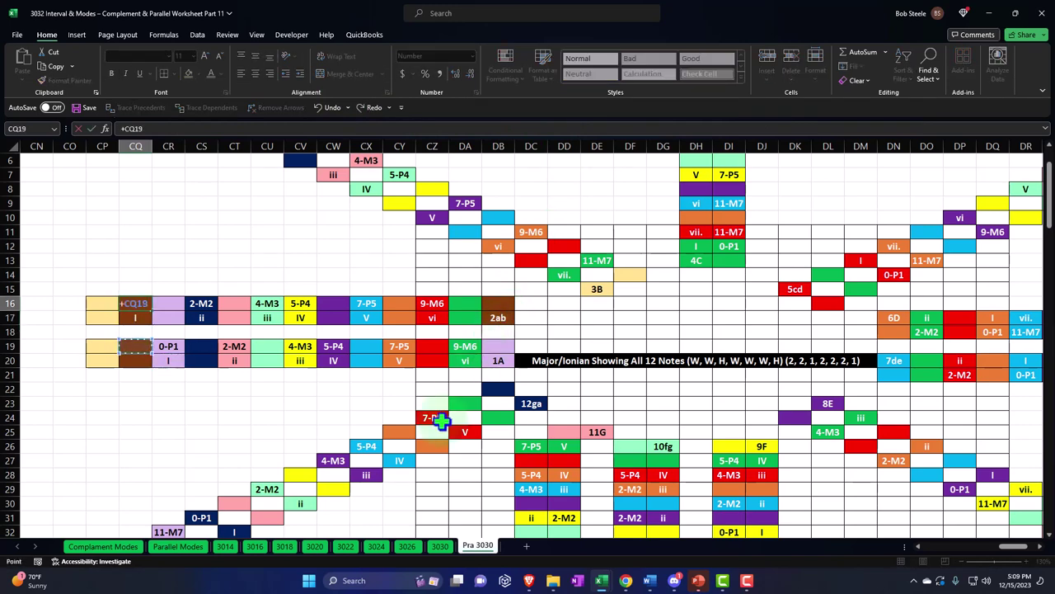
key("Tab")
Step: Link DH2 to the ii cell so it shows ii
key("ctrl+Up")
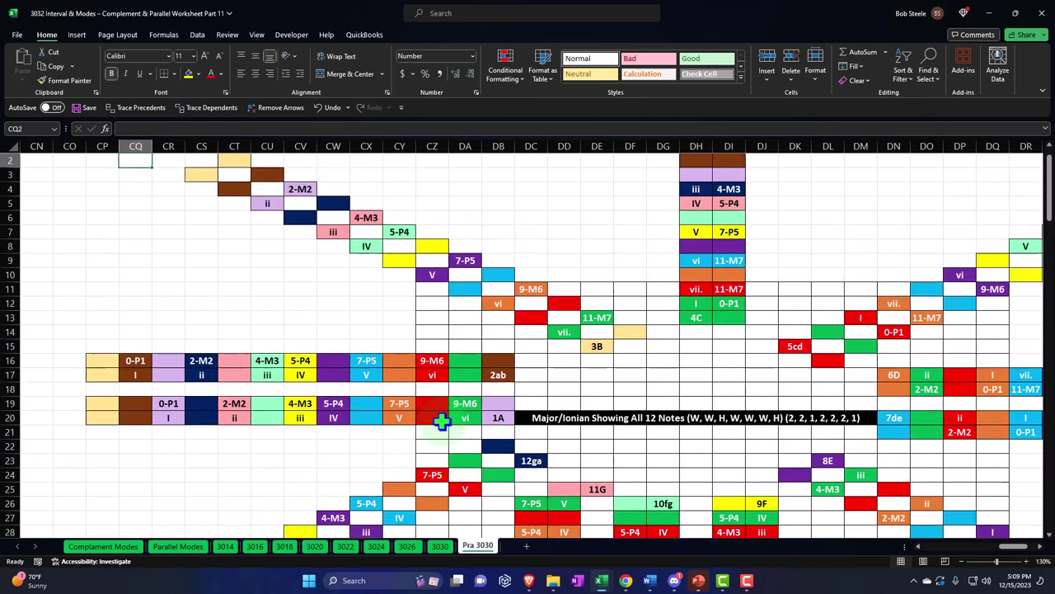
key("Right")
key("Right")
key("Right")
key("Right")
key("Right")
key("Right")
key("Right")
key("Right")
key("Right")
key("Right")
key("Right")
key("Right")
key("Right")
key("Right")
key("Right")
key("Right")
key("Down")
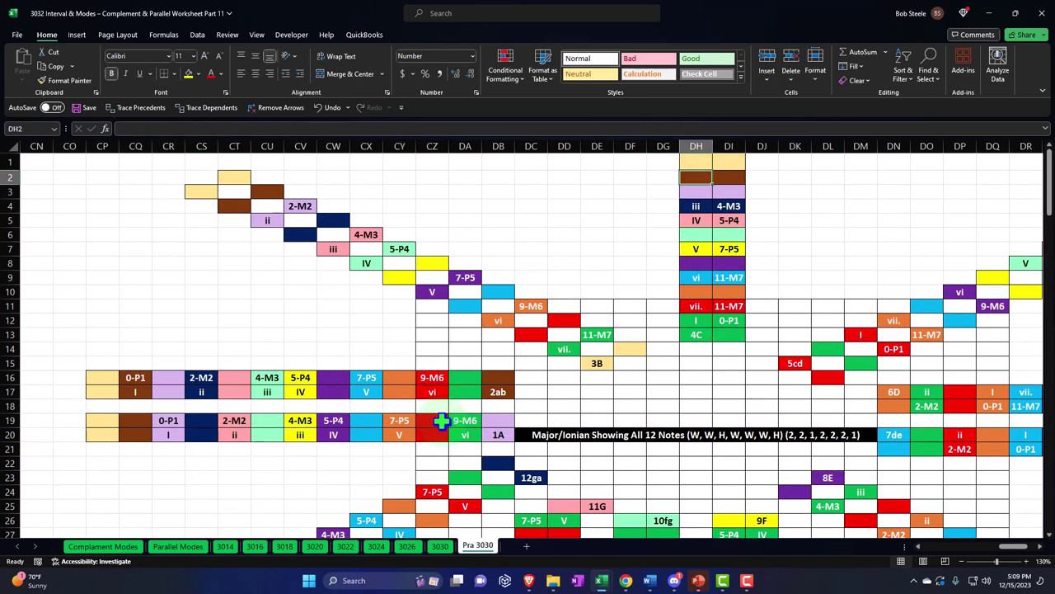
type("+")
key("Left")
key("Left")
key("Left")
key("Left")
key("Left")
key("Left")
key("Left")
key("Left")
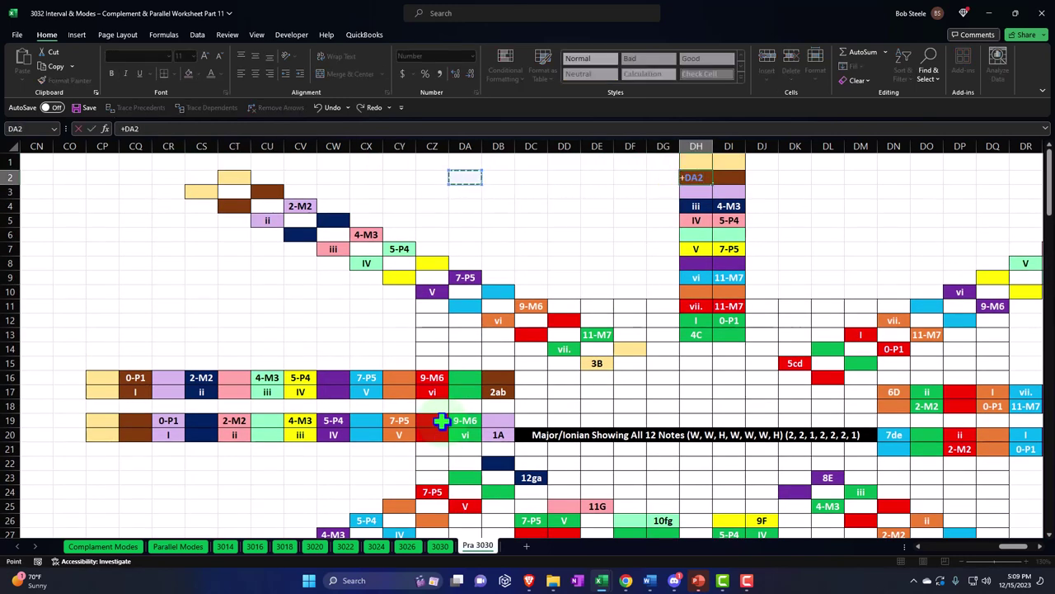
key("Left")
key("Left")
key("Left")
Step: Link DI2 to the 2-M2 cell so it shows 2-M2
key("Left")
key("Left")
key("Down")
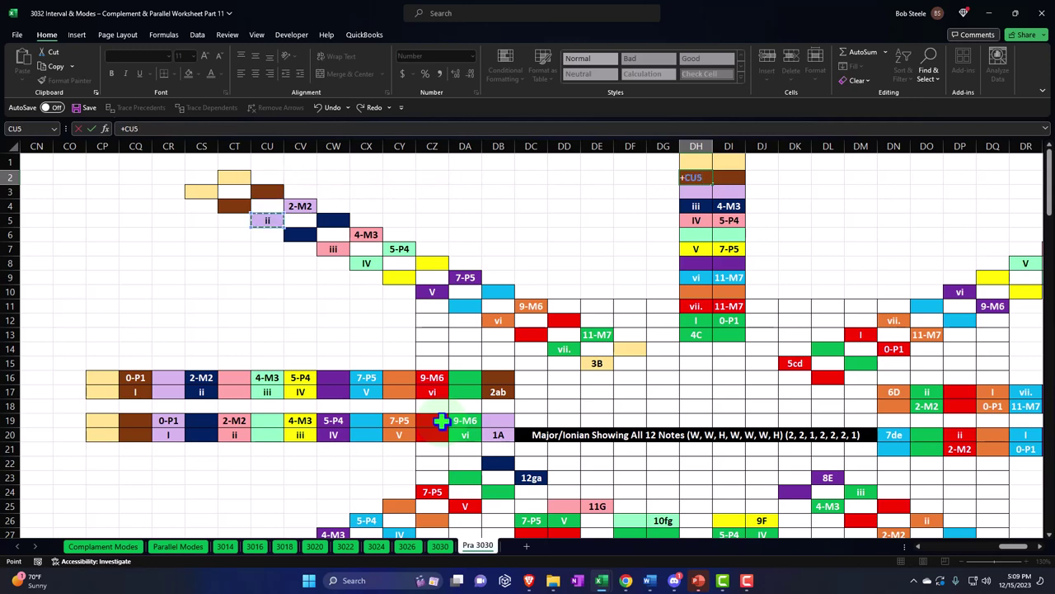
key("Tab")
type("+")
key("Left")
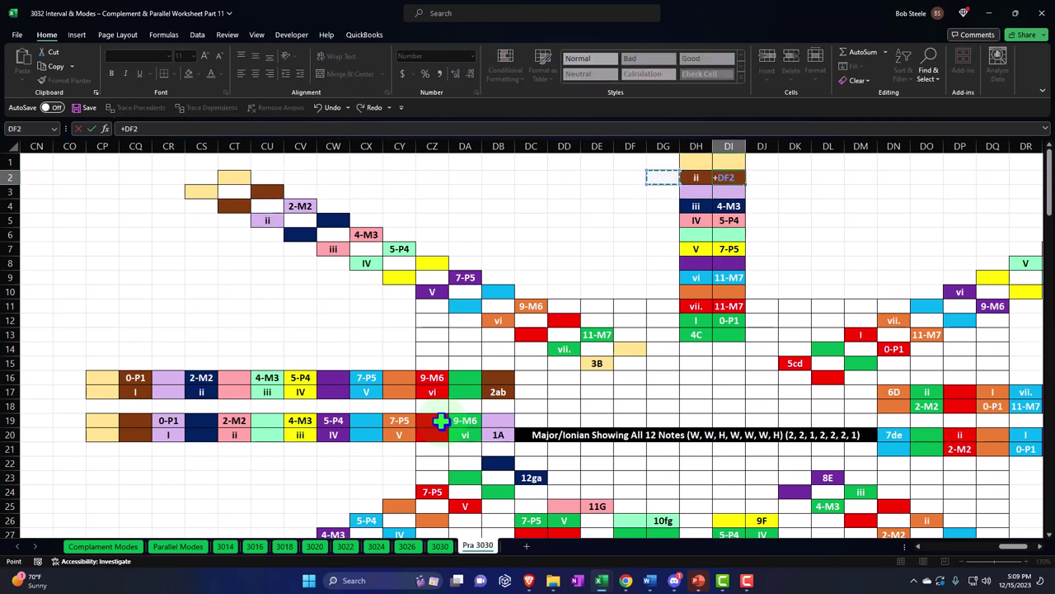
key("Left")
key("Left")
key("Left")
key("Left")
key("Left")
key("Left")
key("Left")
key("Left")
key("Down")
key("Down")
key("Left")
key("Left")
key("Return")
key("Tab")
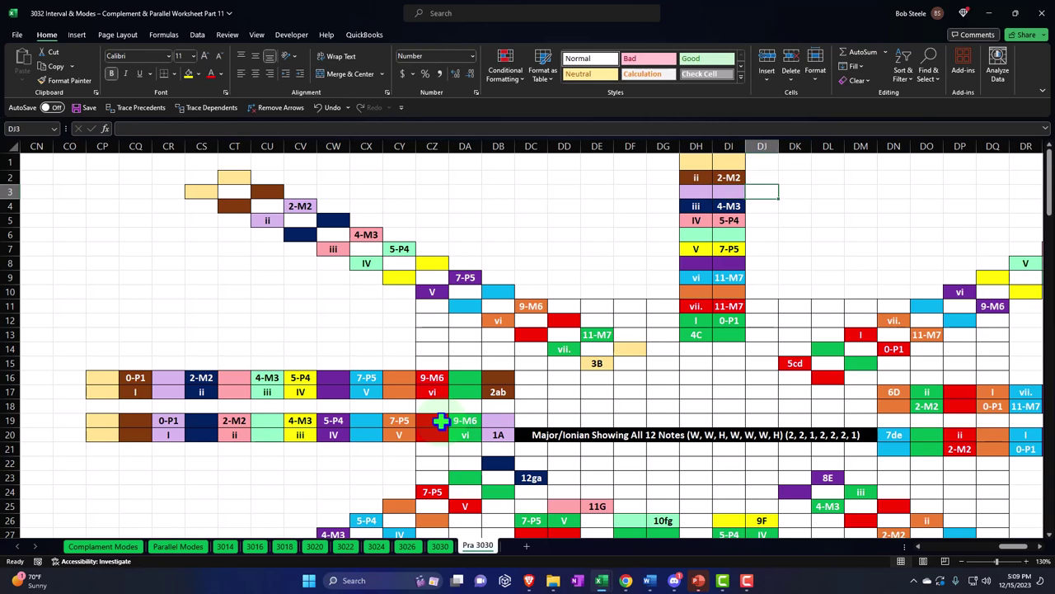
Step: Link DY17 to show iii and DY18 to show 4-M3
key("Right")
key("Right")
key("Right")
key("Right")
key("Right")
key("Right")
key("Right")
key("Right")
key("Right")
key("Right")
key("Right")
key("Right")
key("Right")
key("Right")
key("Right")
key("Right")
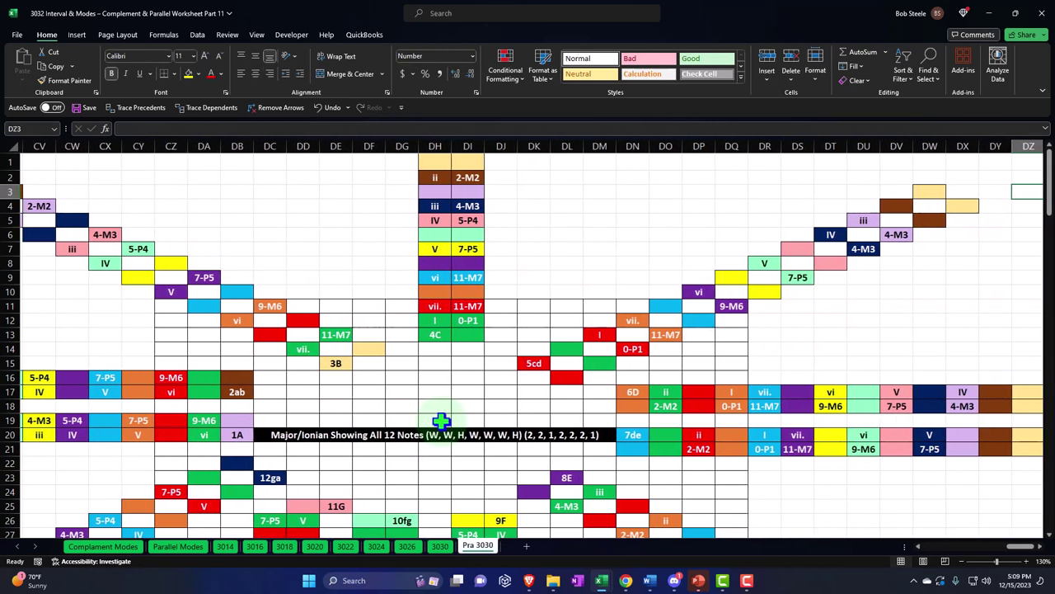
key("Down")
key("Down")
key("Down")
key("Down")
key("Down")
key("Down")
key("Down")
key("Down")
key("Down")
key("Down")
key("Down")
key("Down")
key("Down")
key("Down")
key("Left")
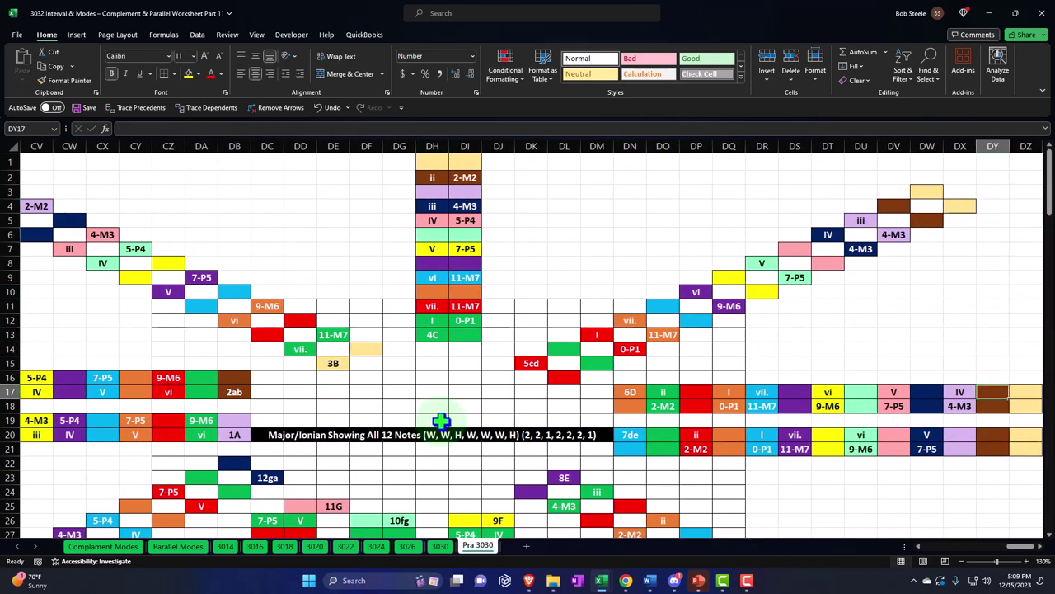
type("+")
key("Up")
key("Up")
key("Up")
key("Up")
key("Up")
key("Up")
key("Up")
key("Up")
key("Up")
key("Up")
key("Up")
key("Up")
key("Left")
key("Left")
key("Left")
key("Left")
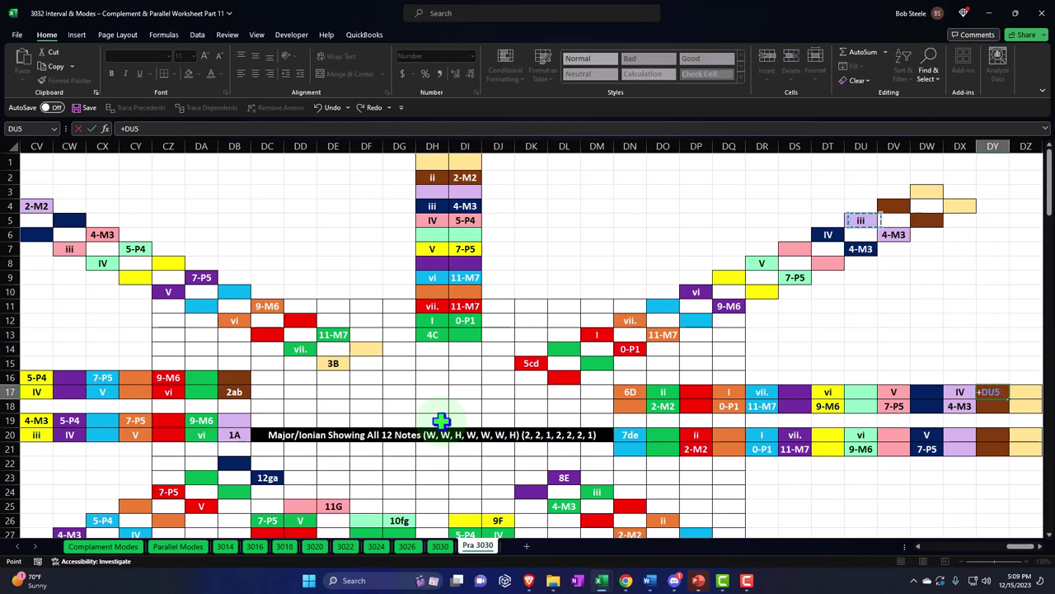
key("Return")
type("+DY8")
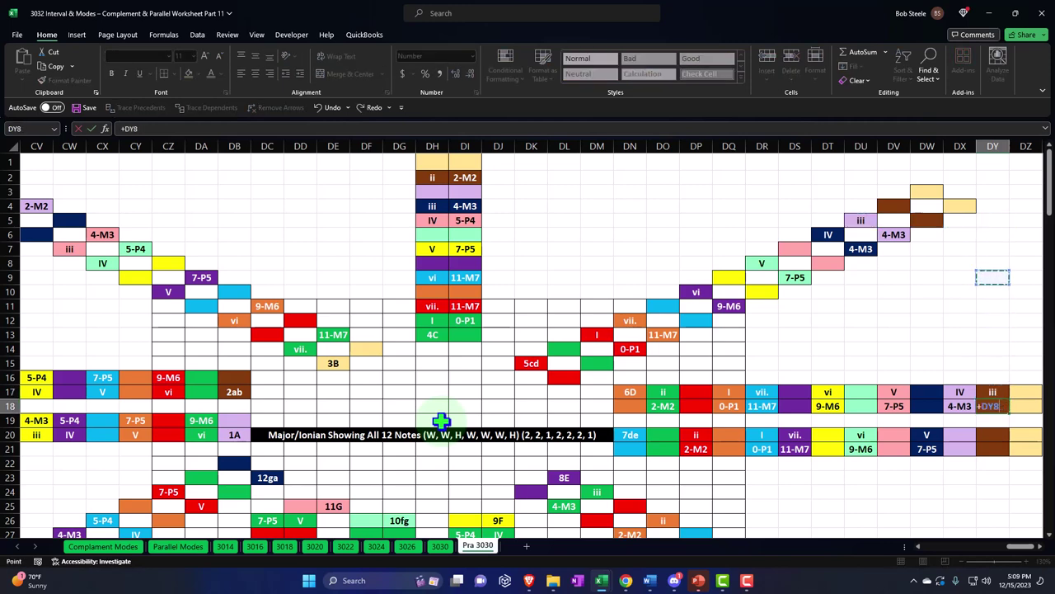
key("Up")
key("Up")
key("Left")
key("Left")
key("Left")
key("Up")
key("Return")
Step: Link DY20 to the IV in DX17 and DY21 to the 4-M3 in DX18
key("Down")
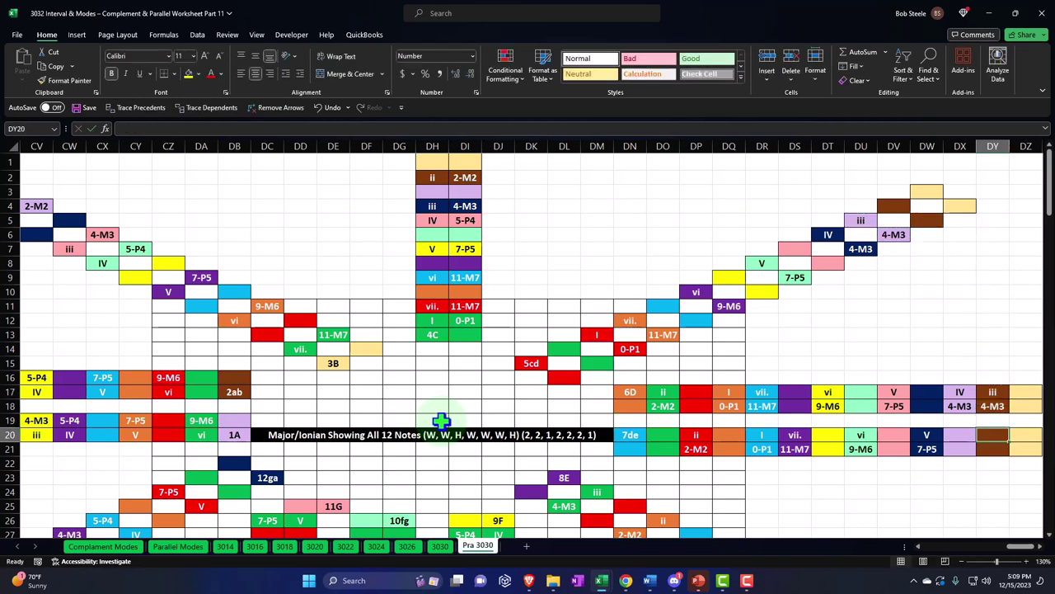
key("Down")
key("Down")
key("Down")
key("Down")
key("Down")
key("Down")
key("Down")
key("Down")
key("Up")
key("Up")
key("Up")
key("Up")
key("Up")
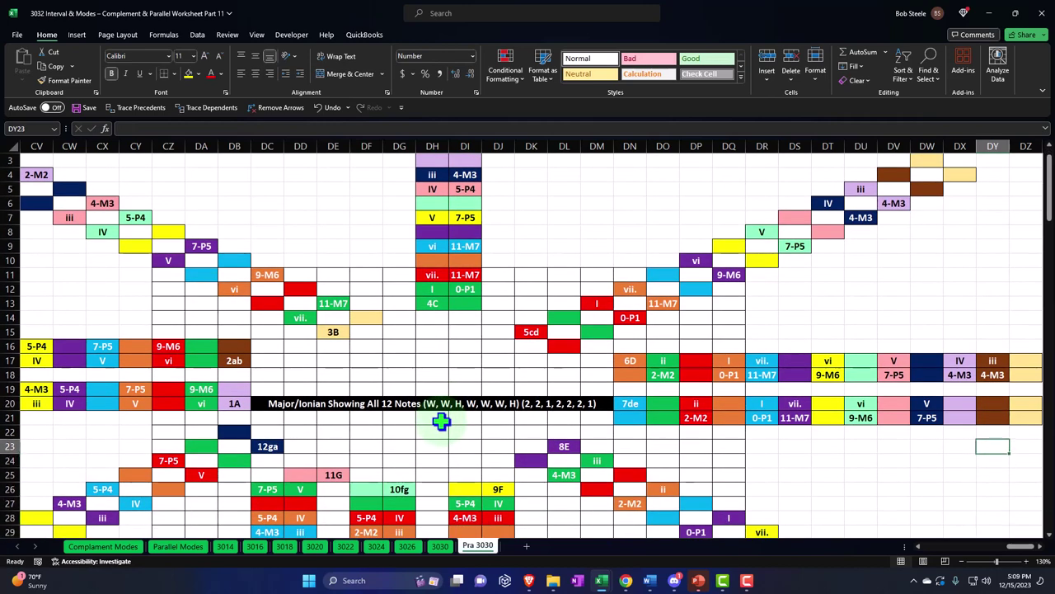
key("Up")
key("Up")
key("Up")
type("+")
key("Up")
key("Up")
key("Up")
key("Left")
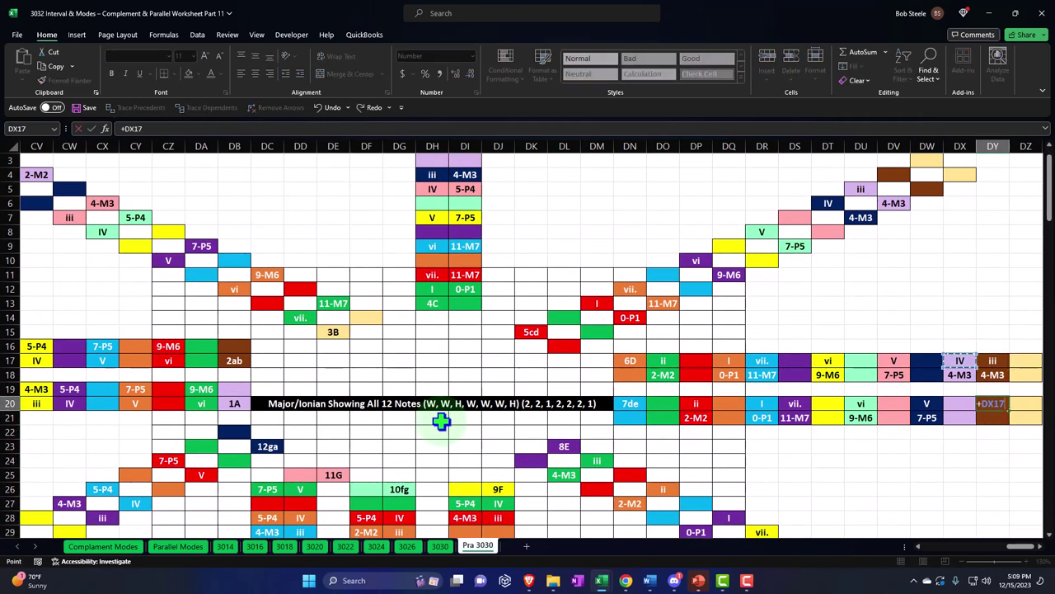
key("Return")
type("+DX18")
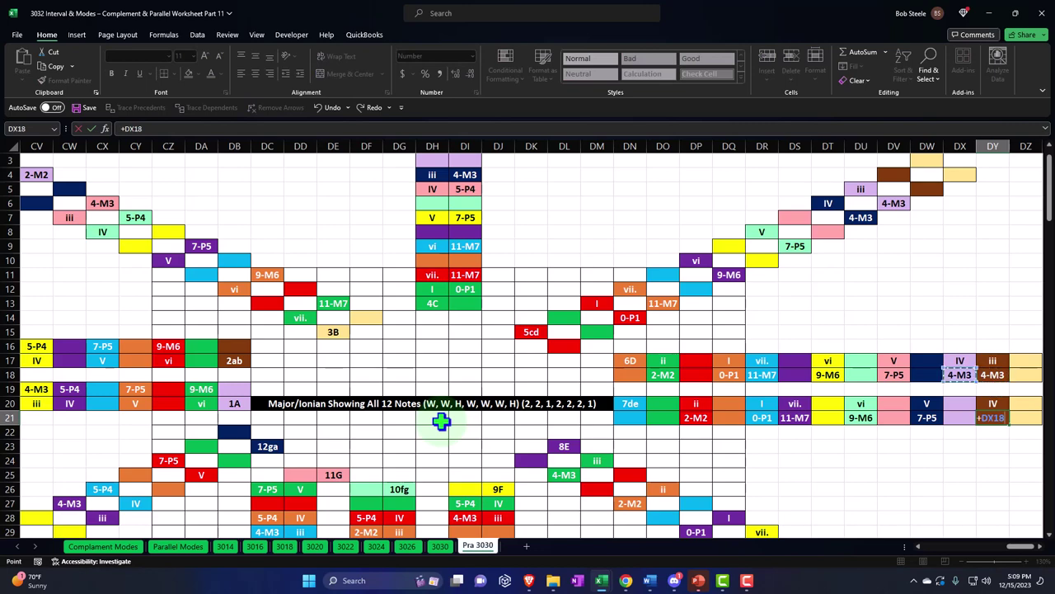
key("Return")
key("Down")
key("Down")
key("Down")
key("Down")
key("Down")
key("Down")
key("Down")
key("Down")
key("Down")
key("Down")
key("Down")
key("Down")
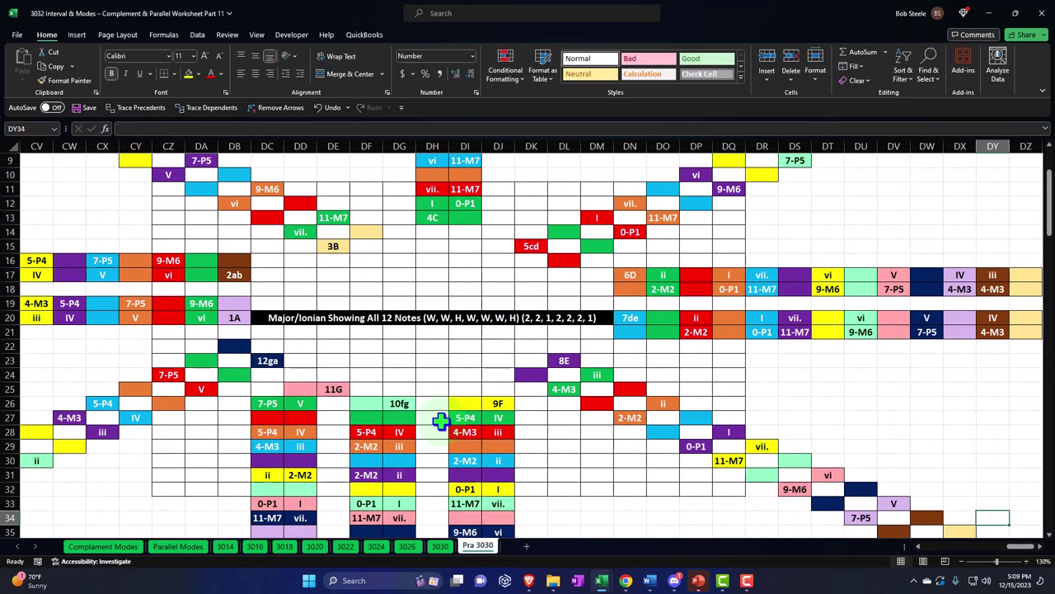
Step: Link DJ37 to the V in DV33
key("Down")
key("Down")
key("Down")
key("Down")
key("Left")
key("Left")
key("Left")
key("Left")
key("Left")
key("Left")
key("Left")
key("Left")
key("Left")
key("Left")
key("Left")
key("Left")
key("Left")
key("Left")
key("Left")
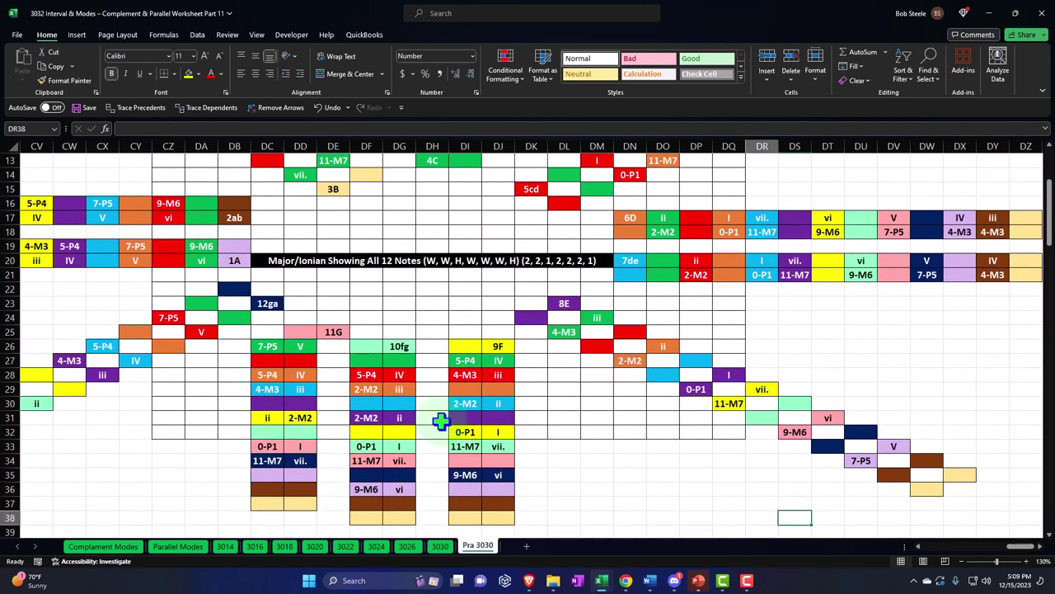
key("Left")
key("Left")
key("Up")
key("Right")
key("Right")
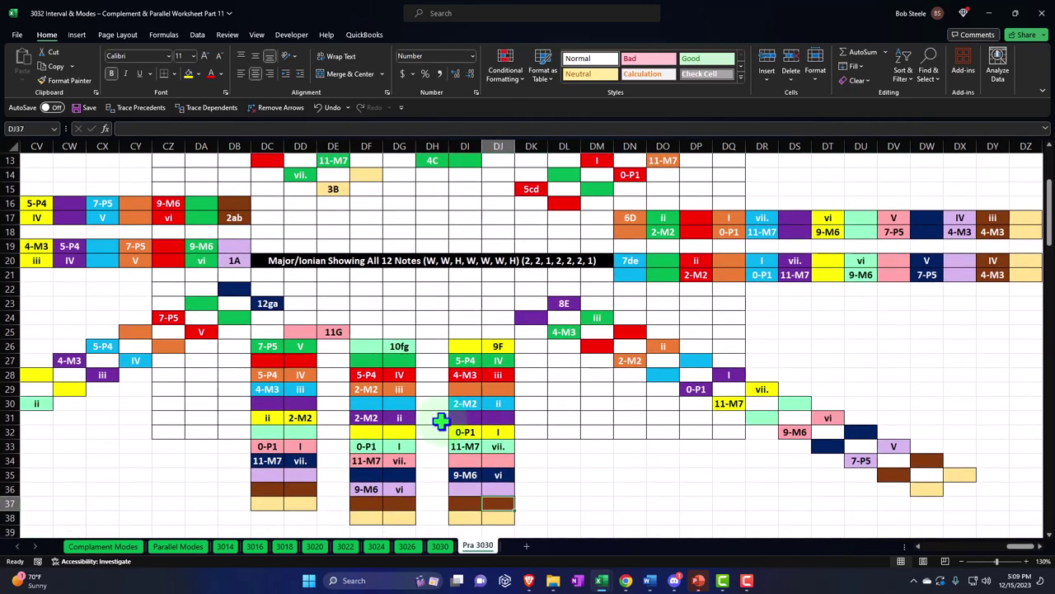
type("+")
key("Right")
Step: Link DI37 to the 7-P5 in DU34
key("Right")
key("Right")
key("Right")
key("Right")
key("Right")
key("Right")
key("Right")
key("Right")
key("Right")
key("Right")
key("Right")
key("Up")
key("Up")
key("Up")
key("Up")
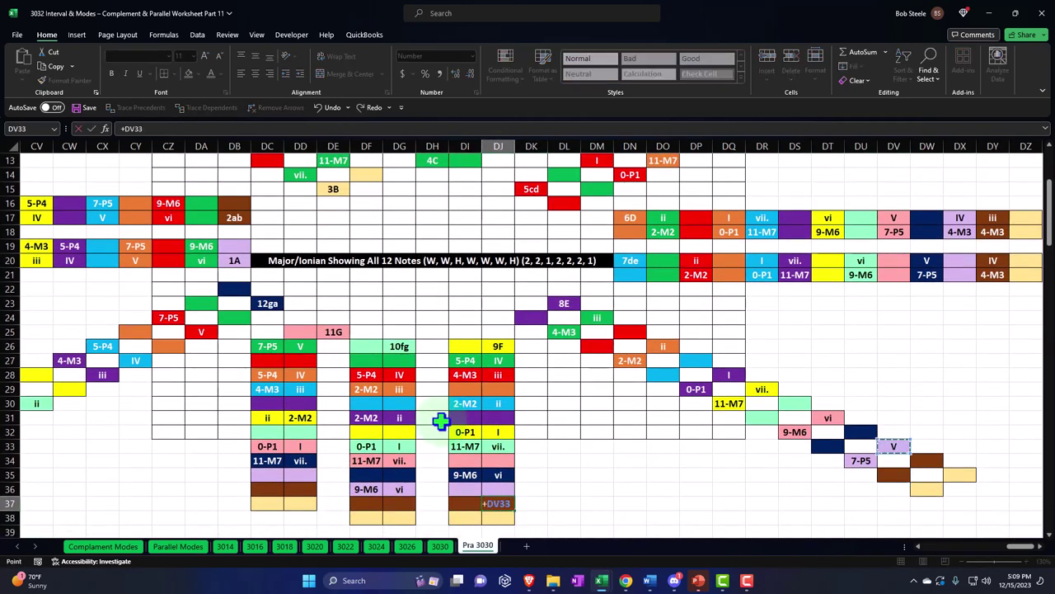
key("Return")
key("Left")
key("Up")
type("+")
key("Right")
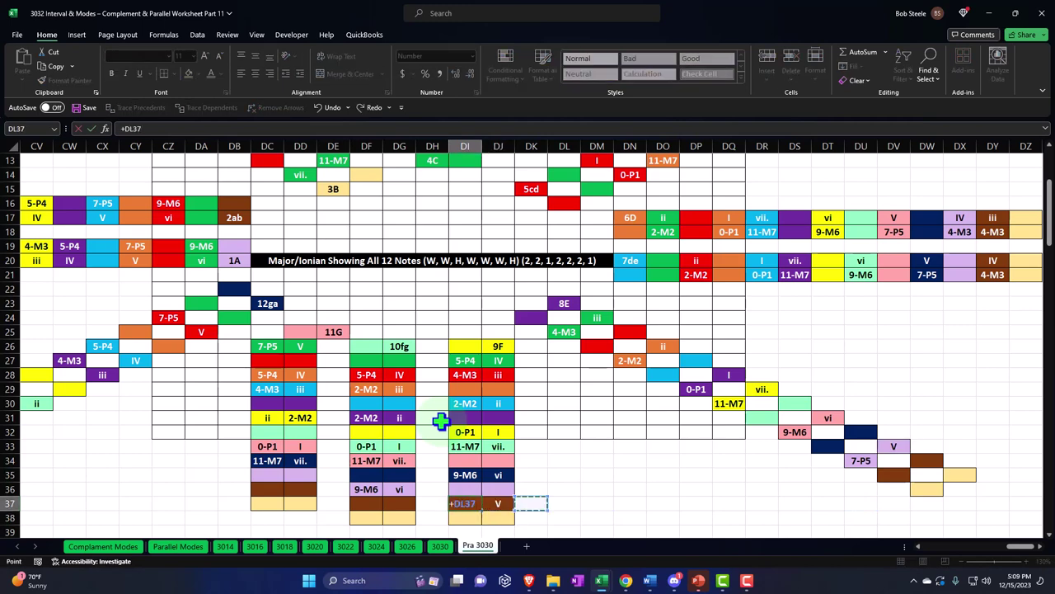
key("Right")
key("Right")
key("Right")
key("Right")
key("Right")
key("Right")
key("Right")
key("Right")
key("Right")
key("Right")
key("Up")
key("Up")
key("Up")
key("Return")
key("Up")
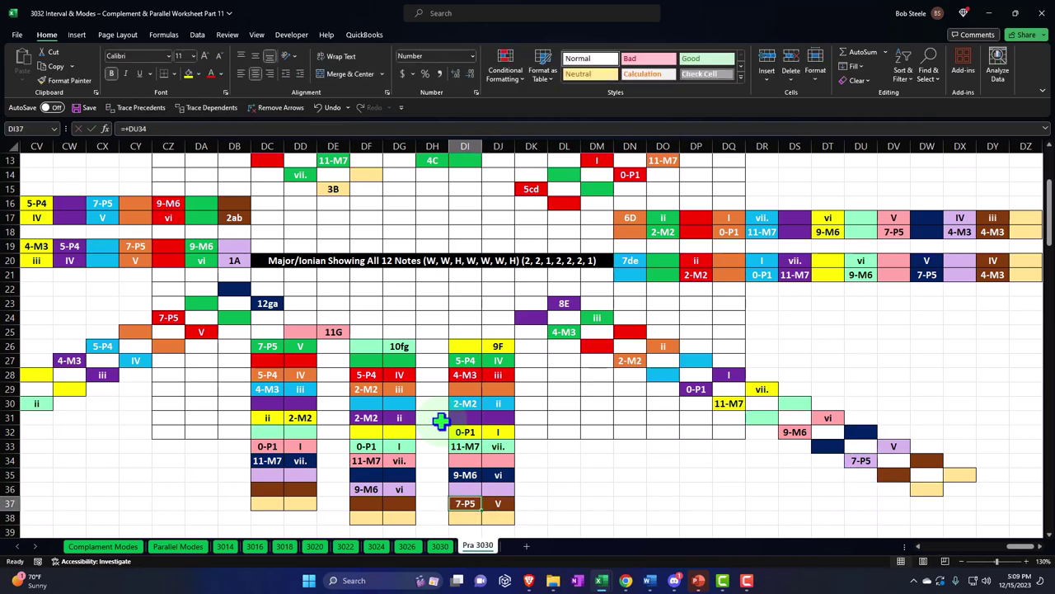
Step: Link DD36 to show vi and DC36 to the 9-M6 in DF36
key("Left")
key("Left")
key("Left")
key("Left")
key("Left")
key("Left")
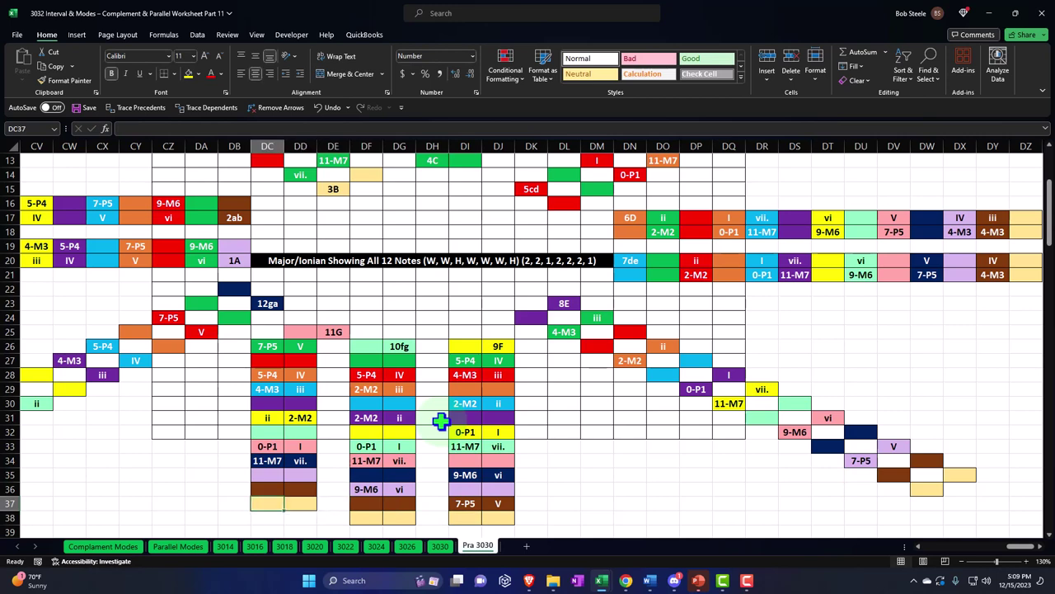
key("Up")
key("Right")
type("+")
key("Return")
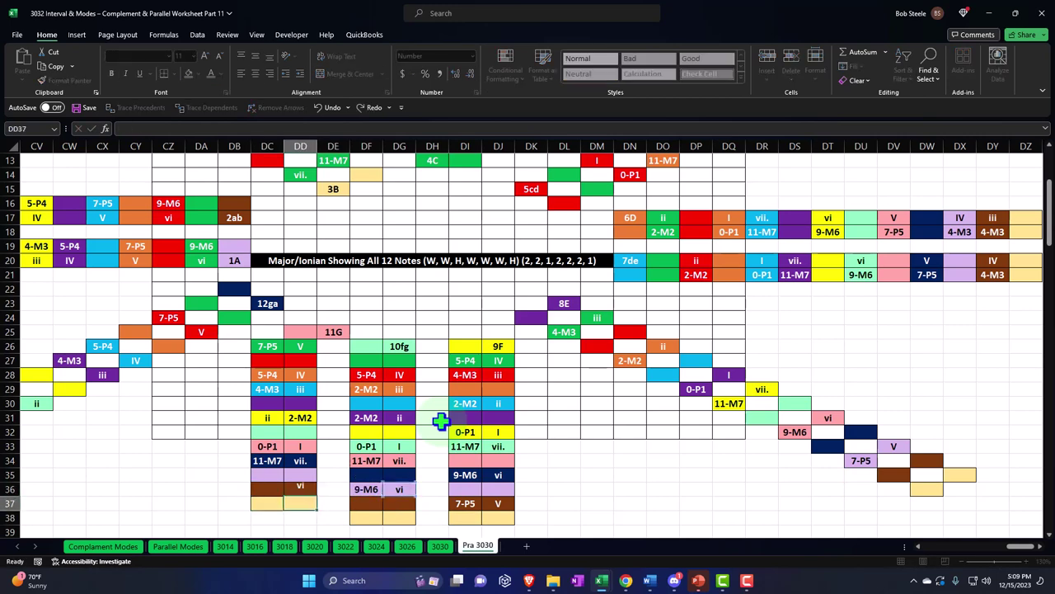
key("Up")
key("Left")
type("+")
key("Right")
key("Right")
key("Right")
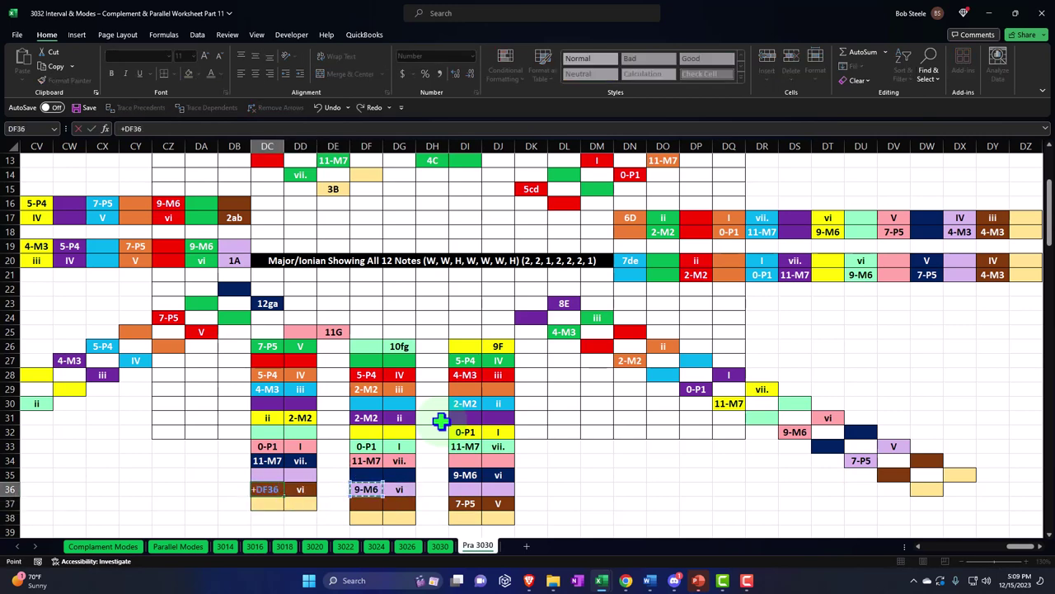
key("Return")
key("Left")
key("Left")
key("Left")
key("Left")
key("Left")
key("Left")
key("Left")
key("Left")
key("Left")
key("Left")
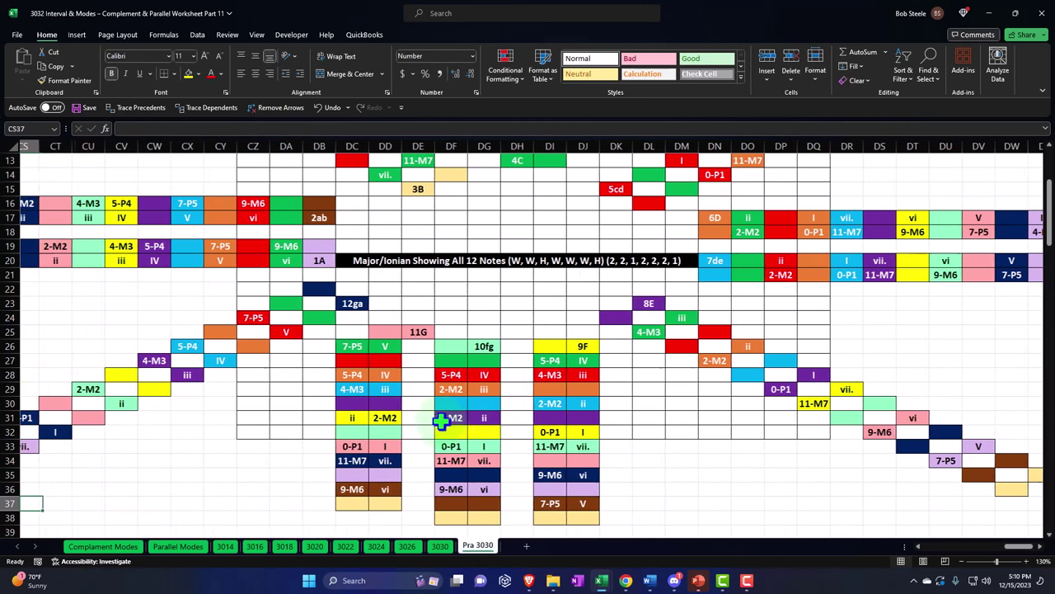
Step: Link CQ20 to the vii. in CS33
key("Left")
key("Left")
key("Left")
key("Left")
key("Up")
key("Up")
key("Up")
key("Up")
key("Up")
key("Up")
key("Up")
key("Up")
key("Up")
key("Up")
key("Up")
key("Up")
key("Up")
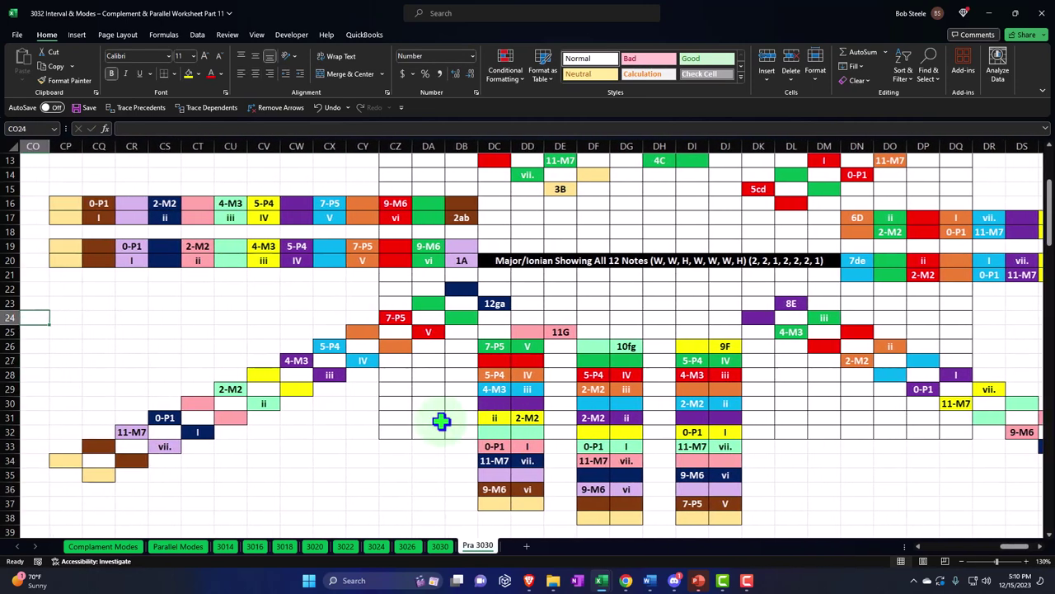
key("Right")
key("Right")
key("Up")
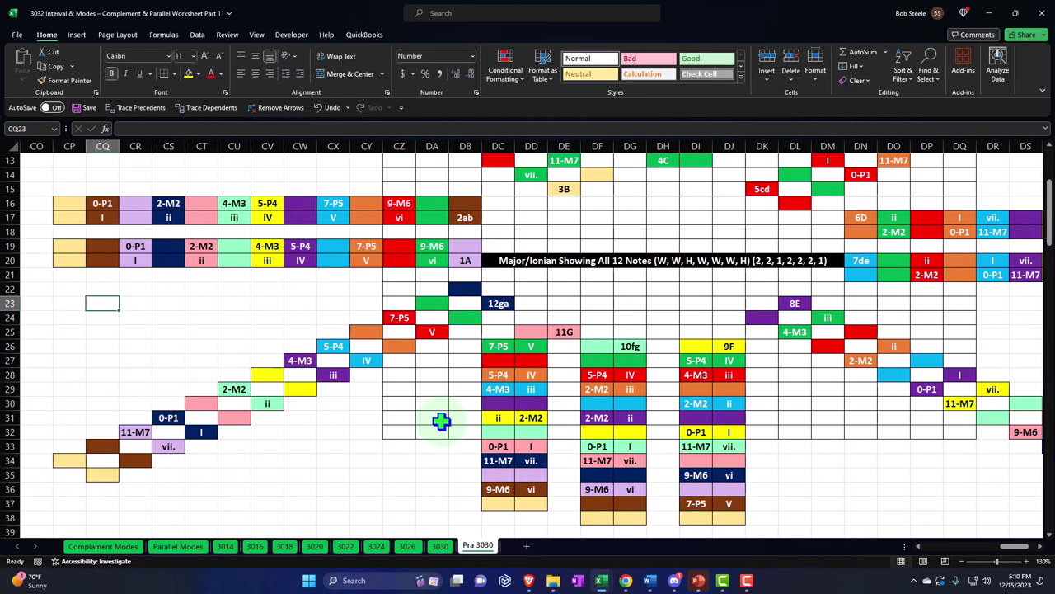
key("Up")
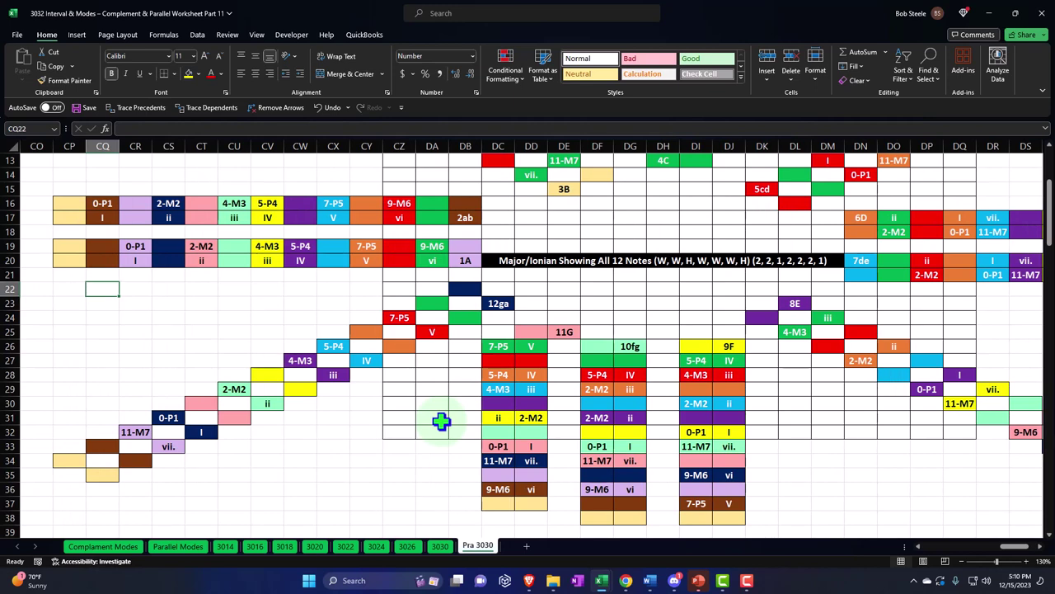
key("Up")
key("Up")
key("Up")
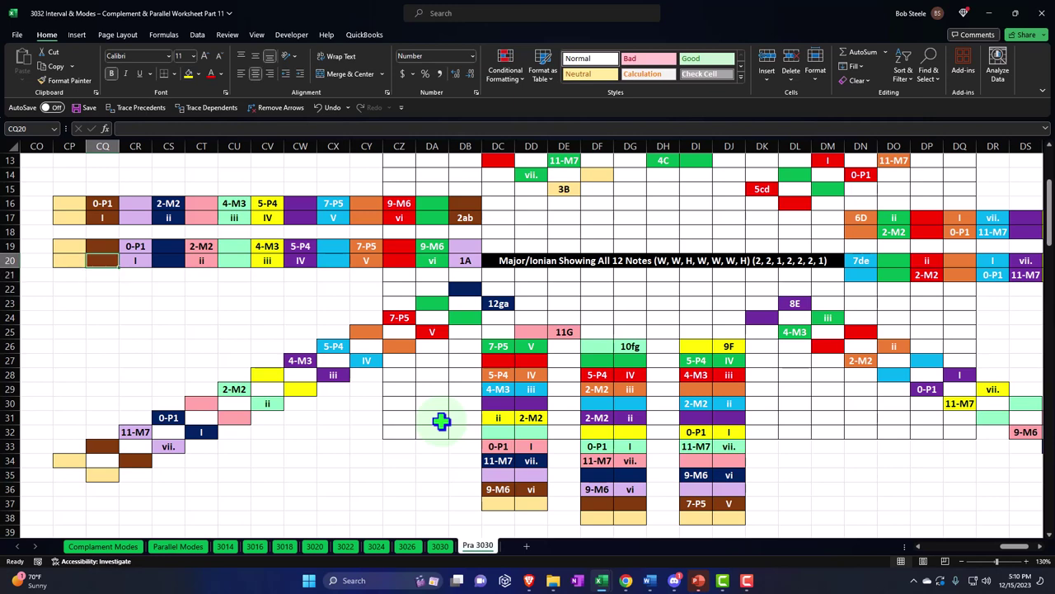
key("Down")
type("=")
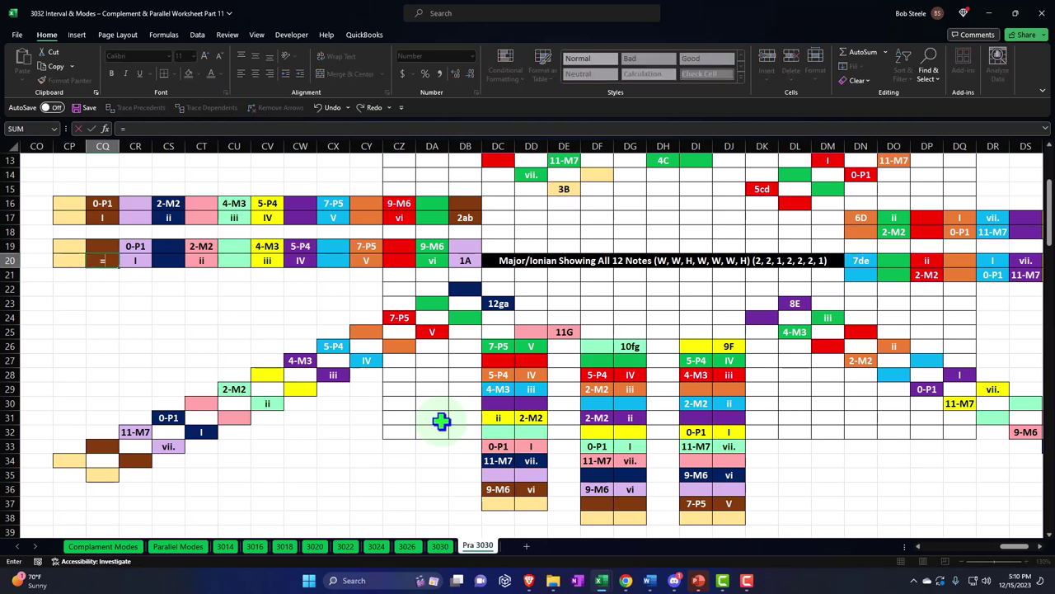
key("Down")
key("Down")
key("Down")
key("Down")
key("Down")
key("Down")
key("Right")
key("Right")
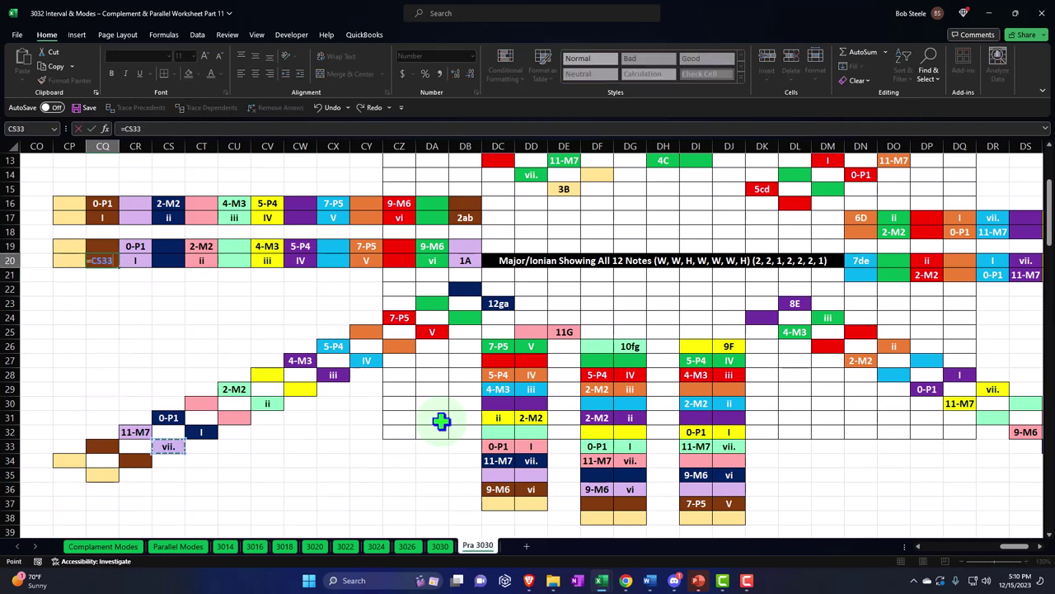
key("shift+Return")
Step: Link CQ19 to the 11-M7 in CR32
type("+")
key("Down")
key("Down")
key("Down")
key("Down")
key("Down")
key("Down")
key("Down")
key("Down")
key("Down")
key("Down")
key("Down")
key("Down")
key("Down")
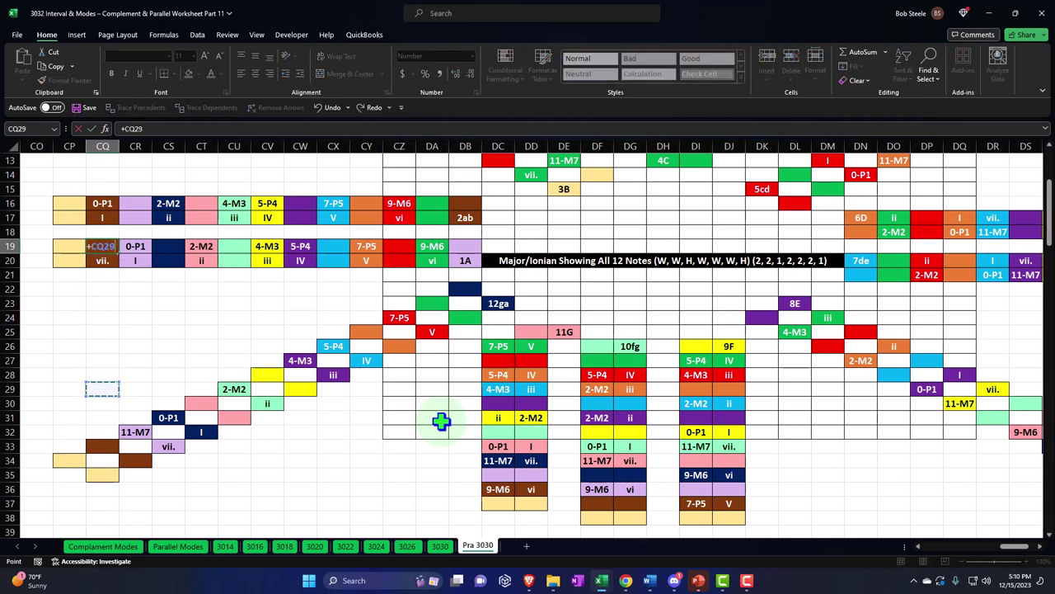
key("shift+Return")
key("Up")
key("Up")
key("Up")
key("Up")
key("Up")
key("Up")
key("Up")
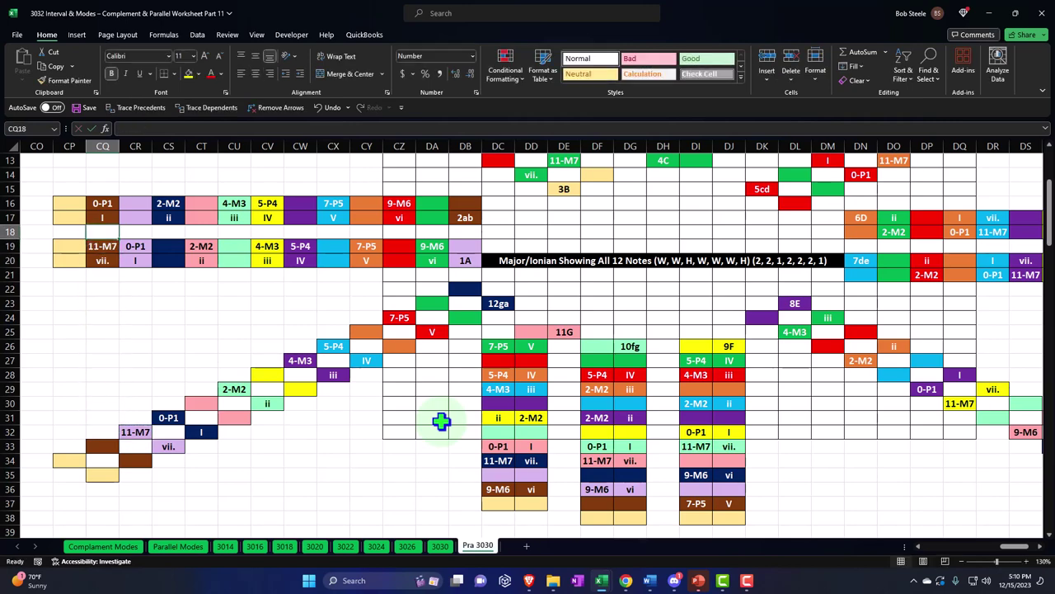
key("Up")
key("Up")
key("Up")
key("Up")
key("Up")
key("Up")
key("Up")
key("Up")
key("Up")
key("Up")
Step: Link CS3 to show I and CT2 to show 0-P1
key("Right")
key("Right")
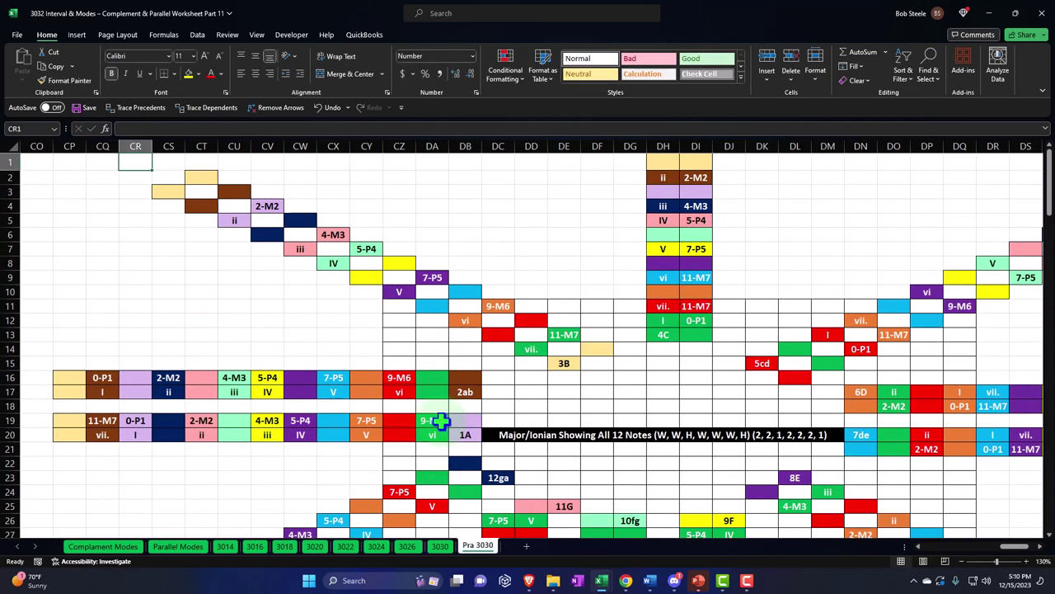
key("Down")
key("Down")
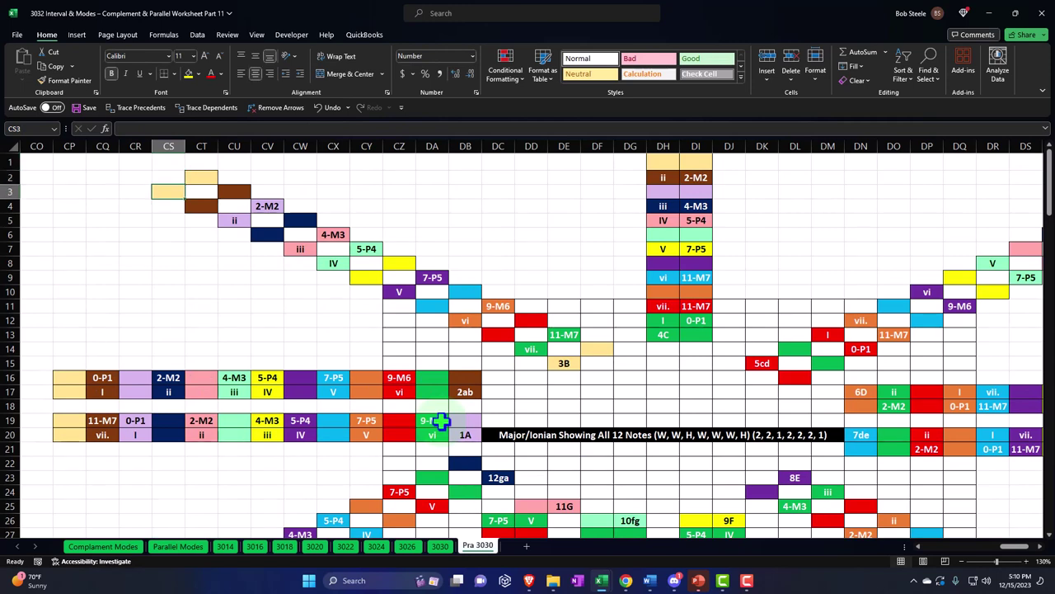
type("+CS5")
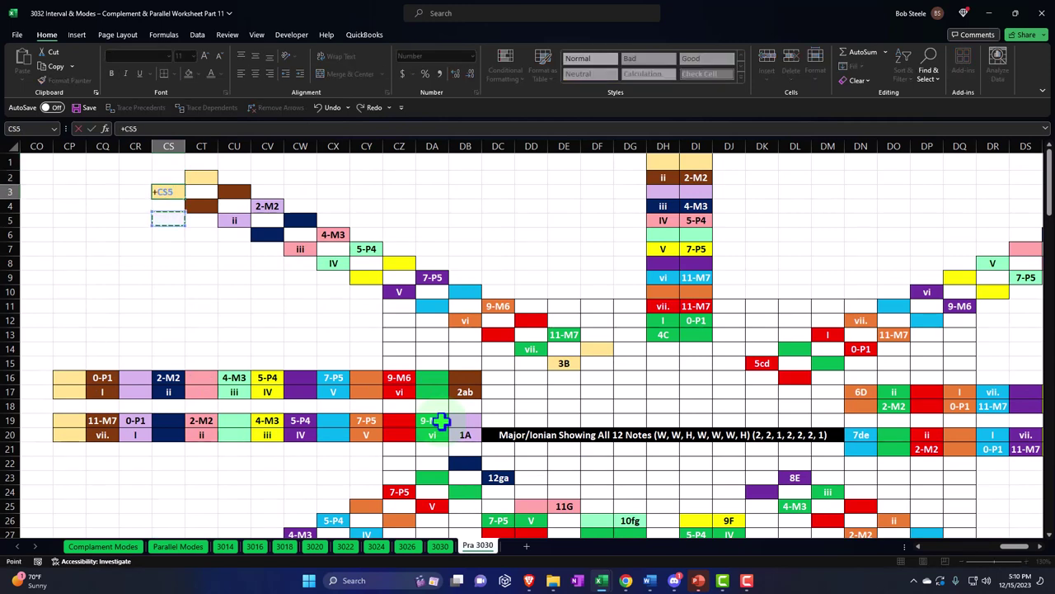
key("Down")
key("Down")
key("Down")
key("Down")
key("Down")
key("Down")
key("Down")
key("Down")
key("Down")
key("Down")
key("Down")
key("Return")
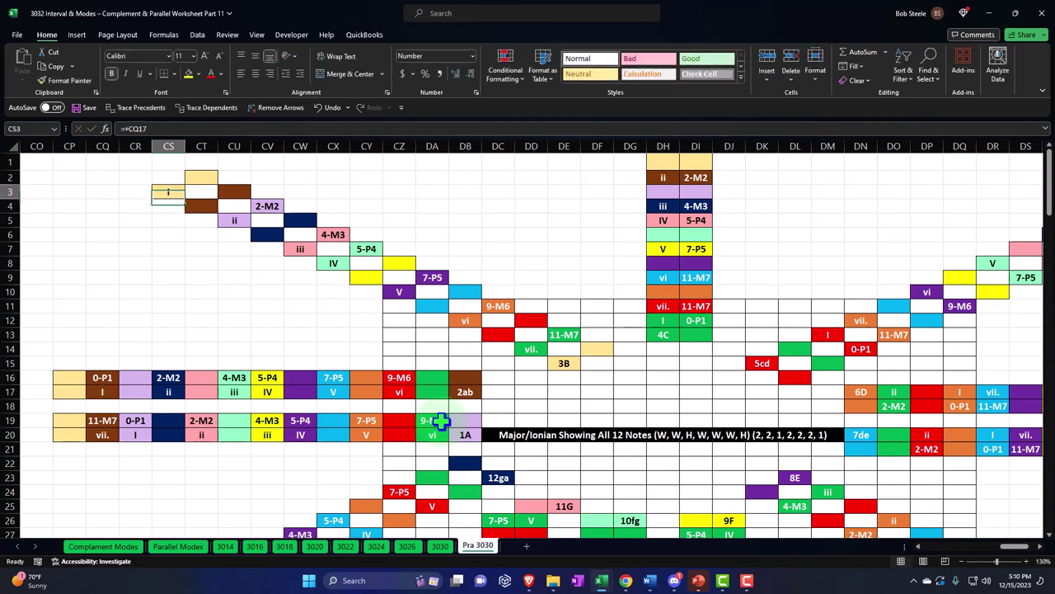
key("Up")
key("Up")
key("Right")
type("+")
key("Down")
key("Down")
key("Down")
key("Down")
key("Down")
key("Down")
key("Down")
key("Down")
key("Down")
key("Down")
key("Down")
key("Left")
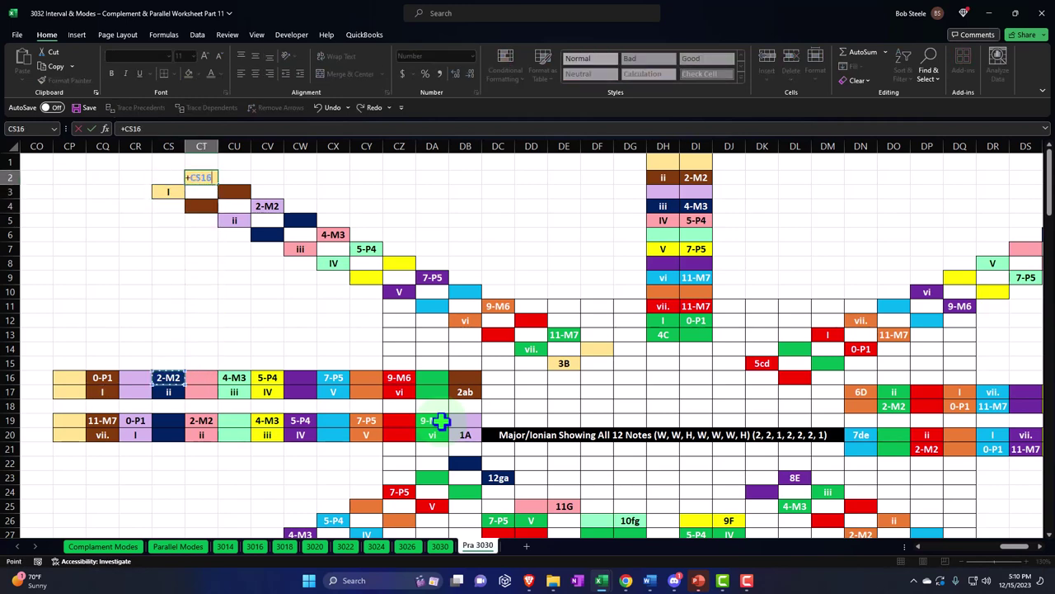
key("Return")
Step: Link DW3 to the ii in DH2
key("Up")
key("Right")
key("Right")
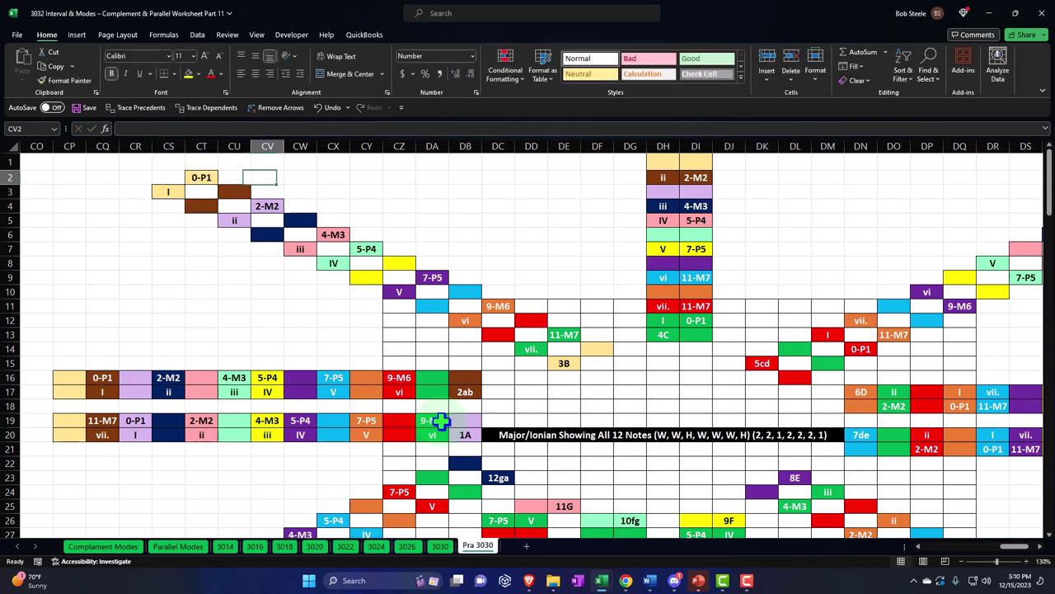
key("Right")
key("Right")
key("Right")
key("Right")
key("Right")
key("Right")
key("Up")
key("Right")
key("Right")
key("Right")
key("Right")
key("Right")
key("Right")
key("Right")
key("Right")
key("Right")
key("Right")
key("Right")
key("Right")
key("Right")
key("Right")
key("Right")
key("Right")
key("Right")
key("Right")
key("Right")
key("Right")
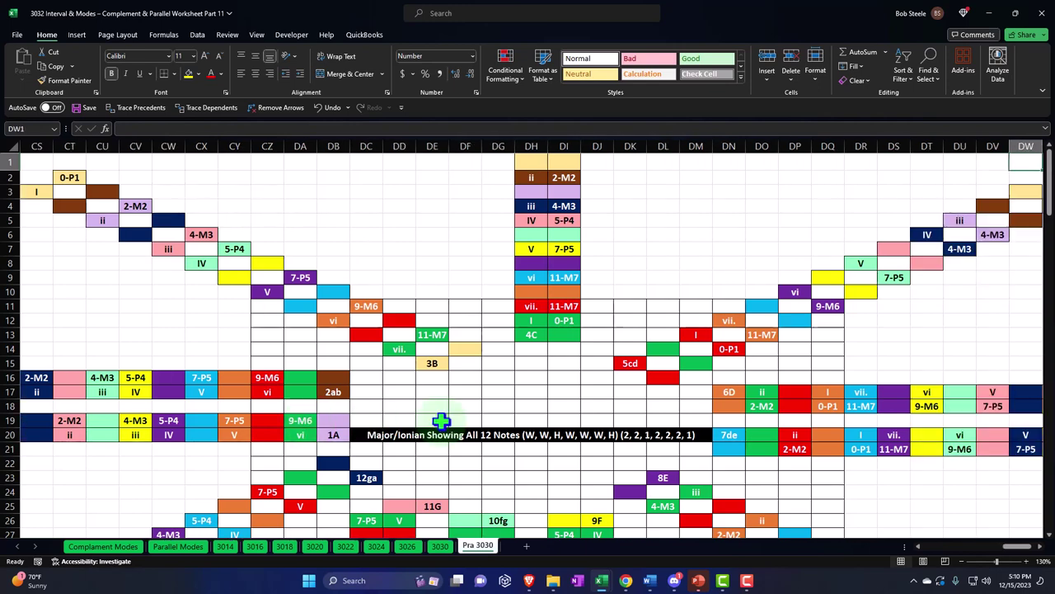
key("Down")
key("Down")
key("Left")
key("Left")
key("Left")
key("Left")
key("Left")
type("+")
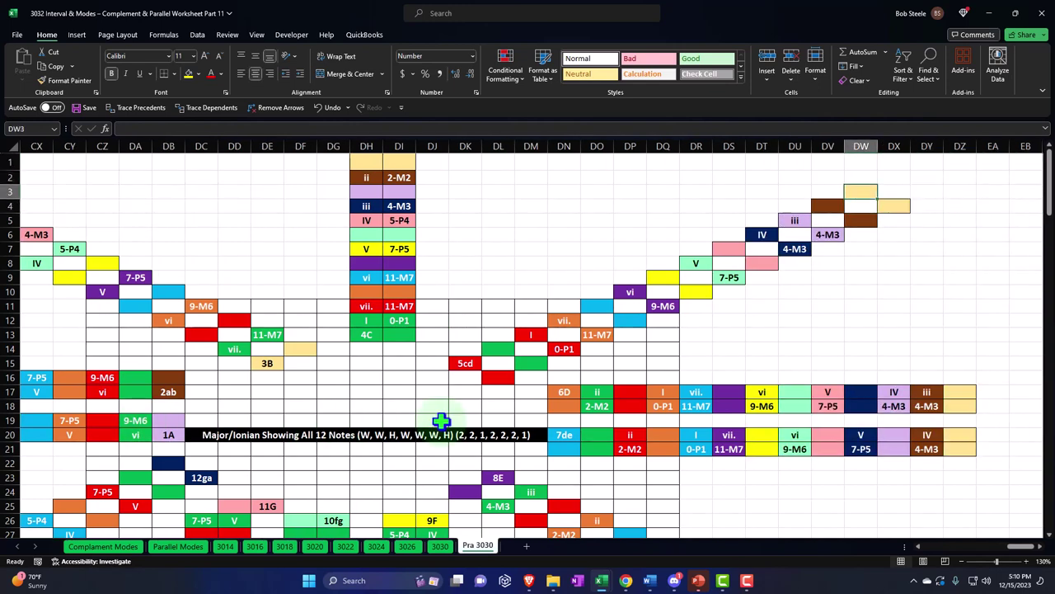
key("Left")
Step: Link DX4 to the 2-M2 in DI2
key("Left")
key("Left")
key("Left")
key("Left")
key("Left")
key("Left")
key("Left")
key("Left")
key("Left")
key("Left")
key("Left")
key("Left")
key("Left")
key("Left")
key("Left")
key("Left")
key("Left")
key("Up")
key("Right")
key("Right")
key("Right")
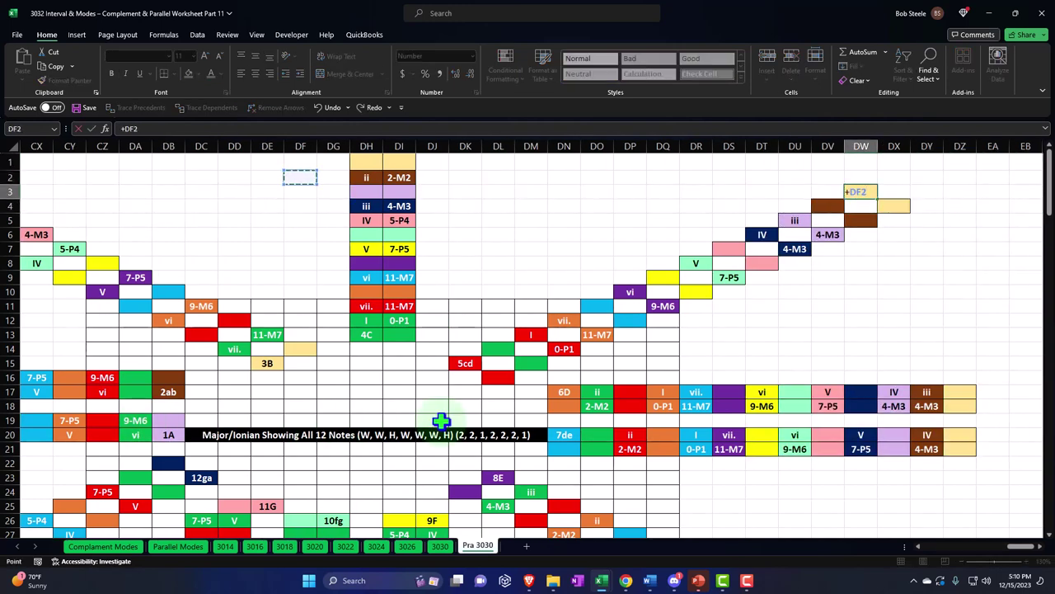
key("Return")
key("Right")
type("+")
key("Left")
key("Left")
key("Left")
key("Left")
key("Left")
key("Left")
key("Left")
key("Left")
key("Left")
key("Left")
key("Left")
key("Left")
key("Left")
key("Left")
key("Left")
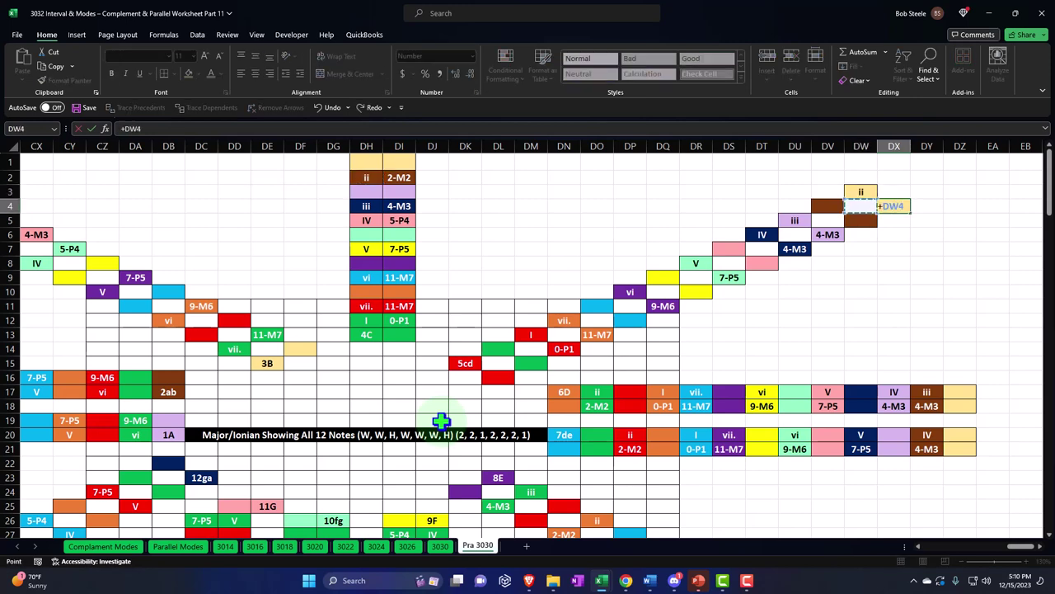
key("Up")
key("Up")
key("Return")
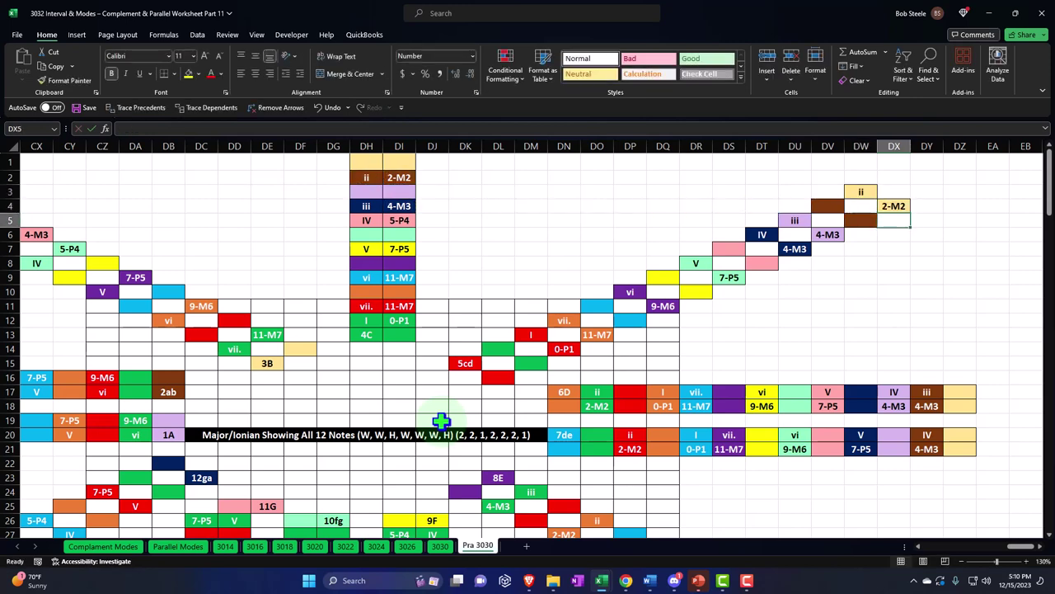
key("Down")
key("Down")
key("Down")
key("Down")
key("Down")
key("Down")
key("Down")
key("Down")
key("Down")
key("Down")
key("Down")
key("Down")
key("Down")
key("Down")
key("Down")
key("Down")
key("Down")
key("Right")
key("Right")
Step: Link DZ20 to the iii in DY17 and DZ21 to the 4-M3 in DY18
key("Up")
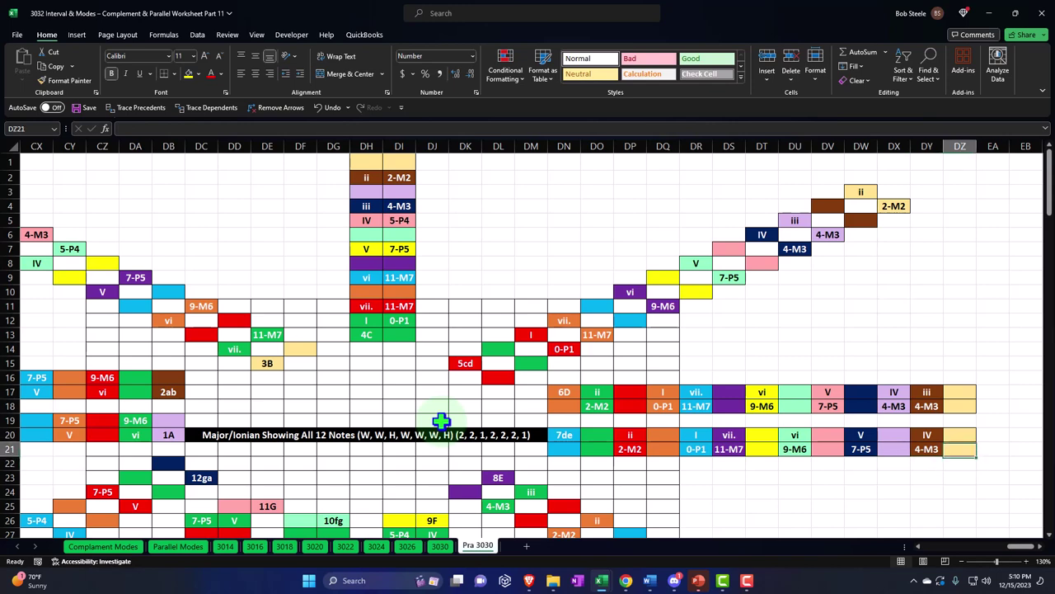
key("Up")
type("+")
key("Up")
key("Up")
key("Return")
type("+")
key("Up")
key("Return")
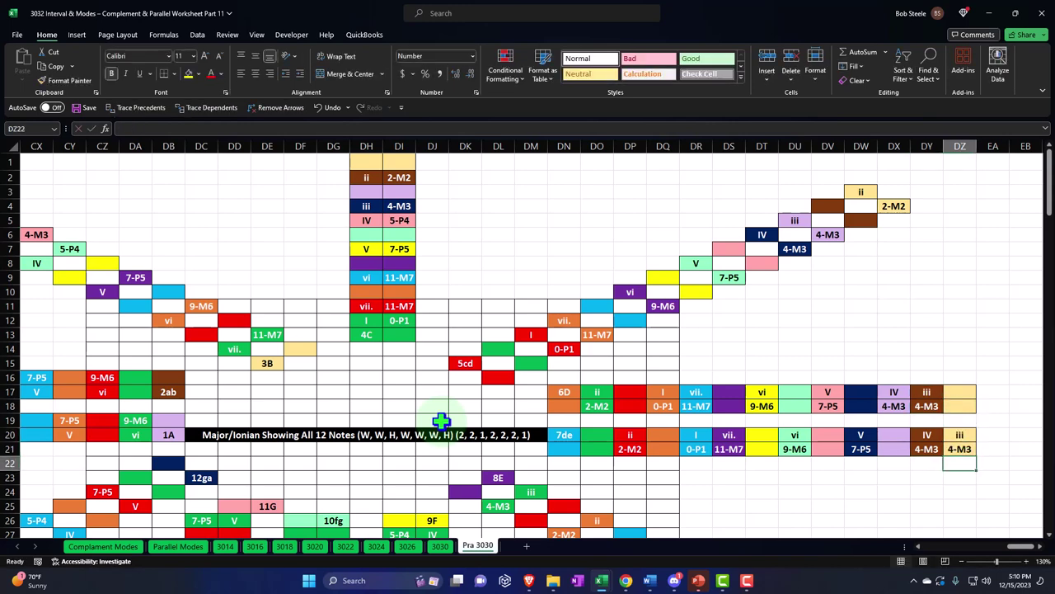
key("Down")
key("Down")
key("Down")
key("Down")
key("Down")
key("Down")
key("Down")
key("Down")
key("Down")
key("Down")
key("Down")
key("Down")
key("Down")
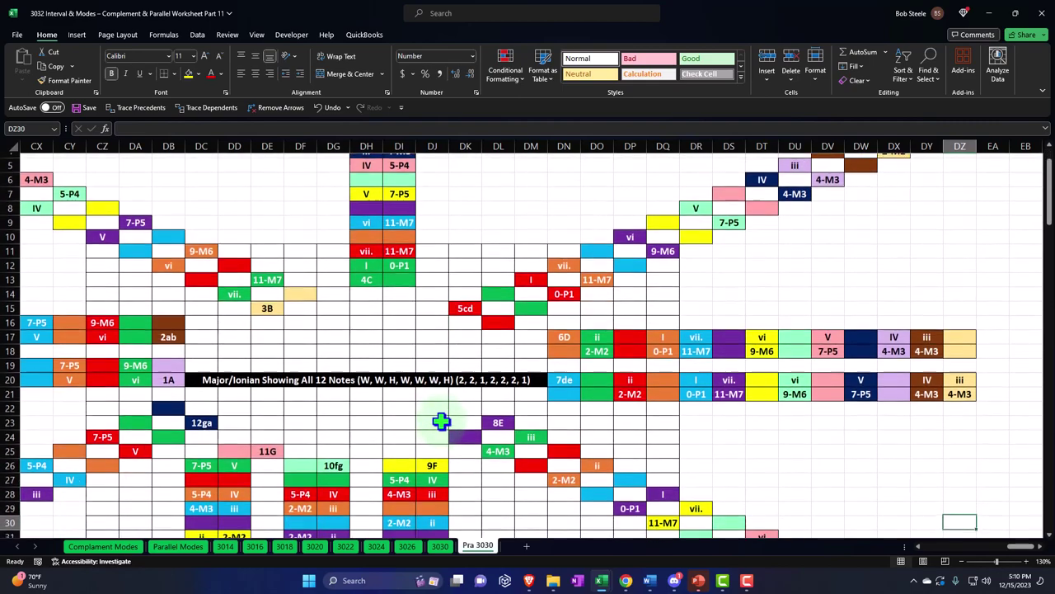
key("Down")
key("Down")
key("Down")
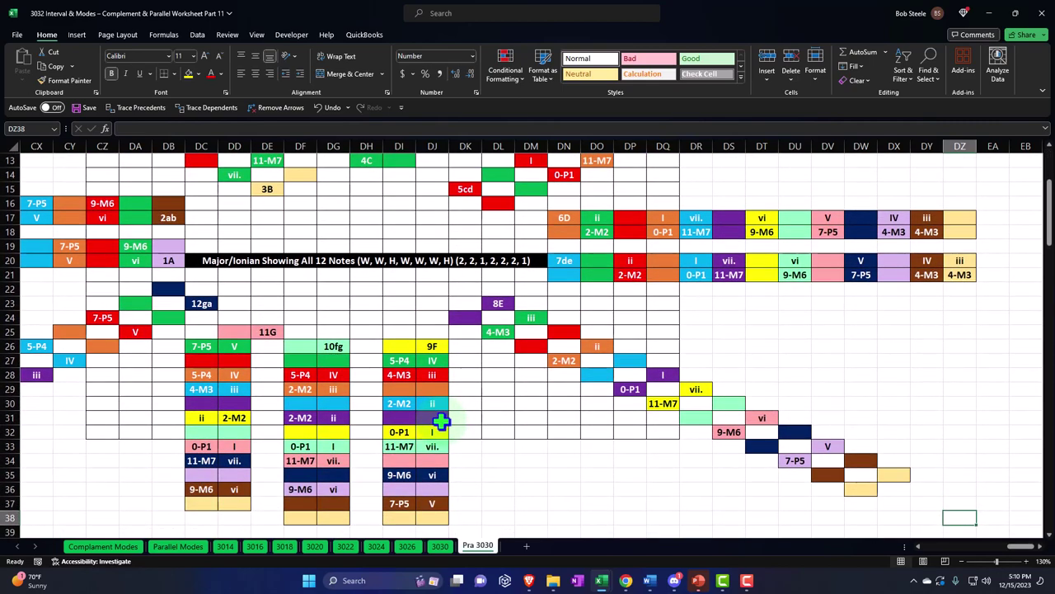
key("Up")
key("Up")
key("Up")
key("Up")
key("Up")
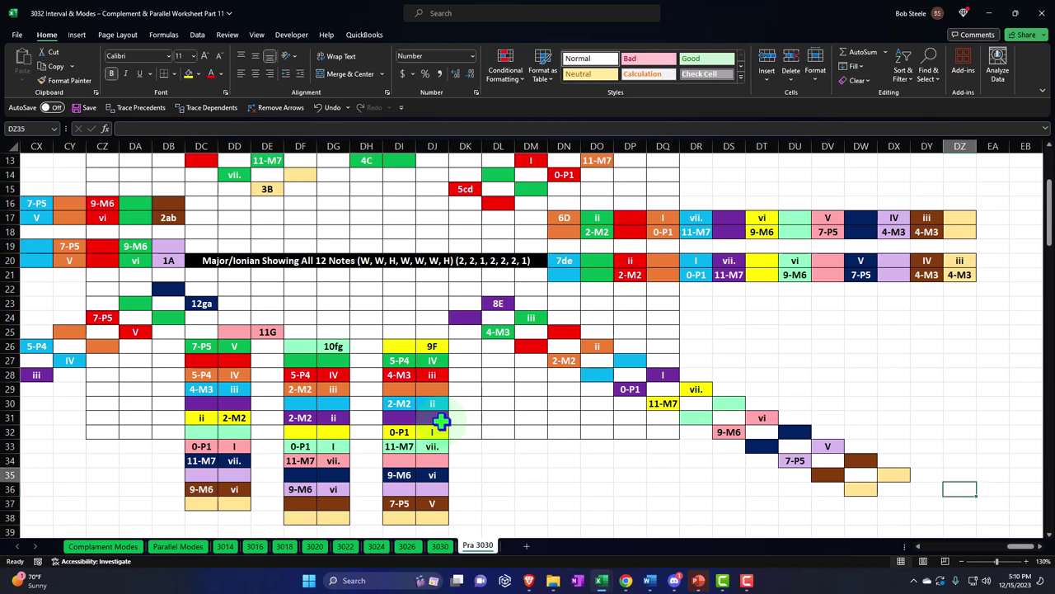
key("Up")
key("Up")
key("Up")
key("Up")
key("Up")
key("Up")
key("Up")
key("Up")
key("Up")
key("Up")
key("Up")
key("Up")
key("Up")
key("Up")
key("Up")
key("Up")
key("Up")
key("Up")
key("Up")
key("Up")
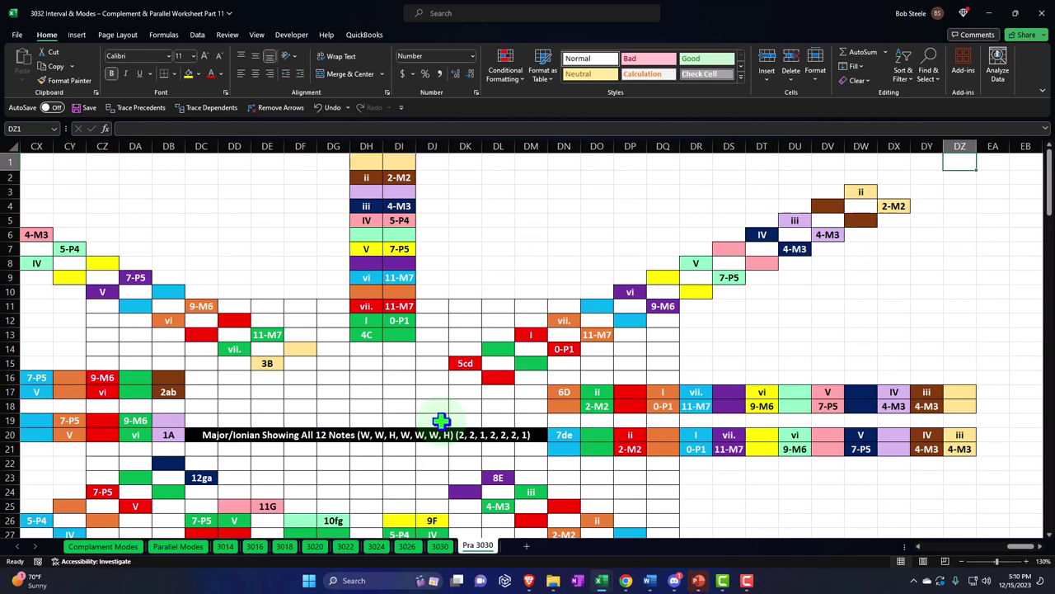
key("Down")
key("Down")
key("Down")
key("Down")
key("Left")
key("Left")
key("Left")
key("Left")
key("Left")
key("Left")
key("Left")
key("Left")
key("Left")
key("Left")
key("Left")
key("Left")
key("Left")
key("Left")
key("Left")
key("Left")
key("Left")
key("Left")
key("Left")
key("Left")
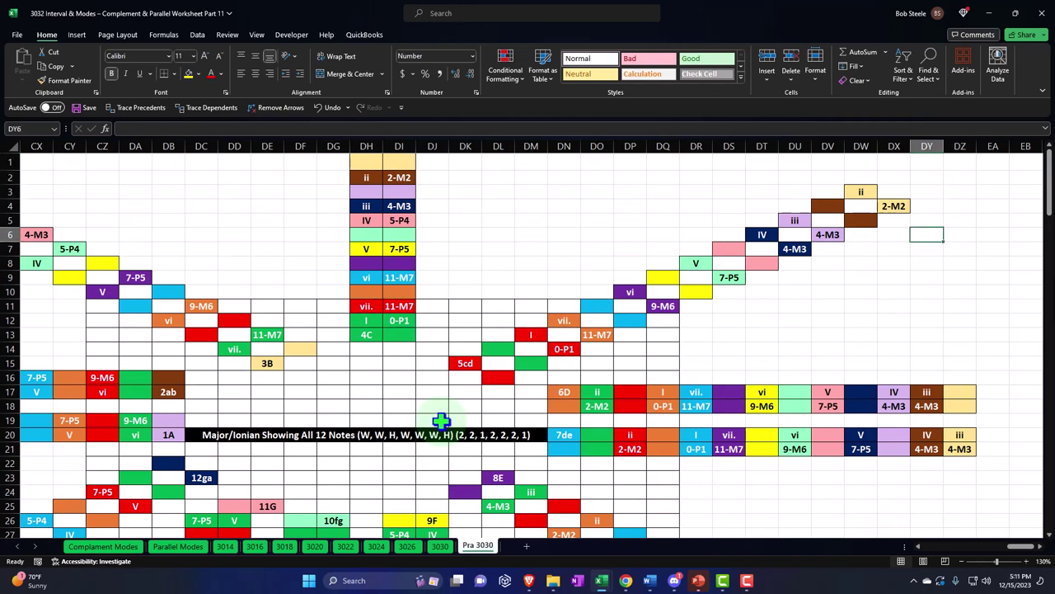
key("Left")
key("Left")
key("Left")
key("Left")
key("Left")
key("Left")
key("Left")
key("Left")
key("Left")
key("Left")
key("Left")
key("Left")
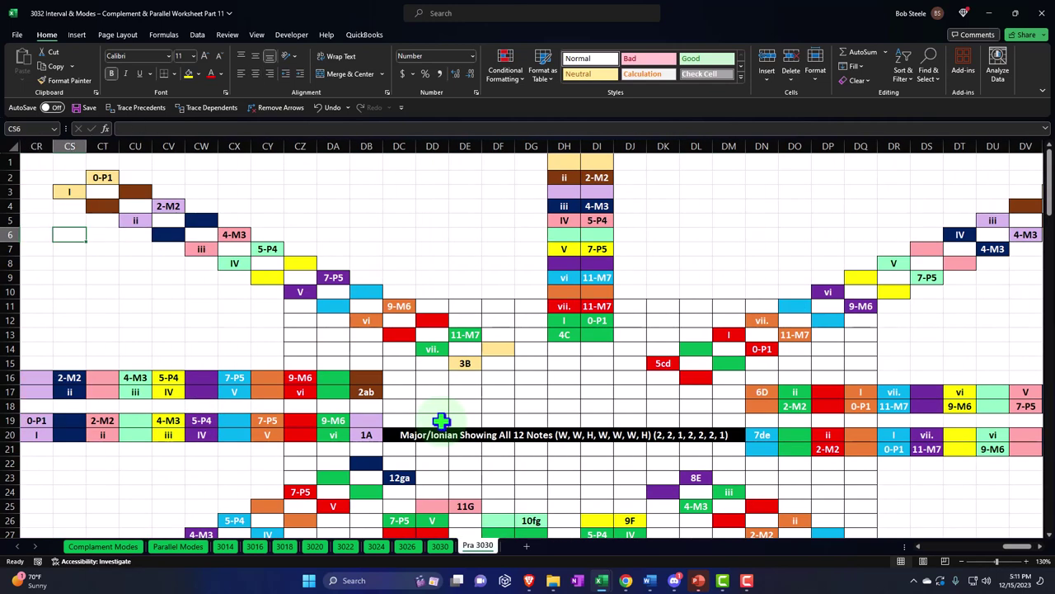
key("Right")
key("Right")
key("Right")
key("Right")
key("Right")
key("Right")
key("Right")
key("Right")
key("Right")
key("Right")
key("Right")
key("Right")
key("Right")
key("Right")
key("Right")
key("Right")
key("Right")
key("Right")
key("Right")
key("Right")
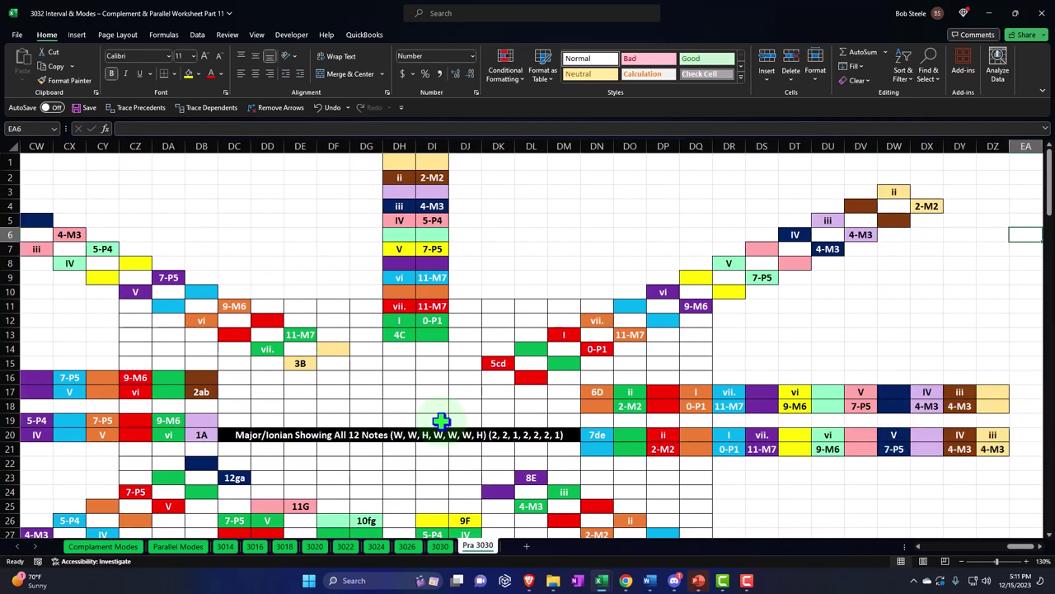
key("Down")
key("Down")
key("Down")
key("Down")
key("Down")
key("Down")
key("Down")
key("Down")
key("Down")
key("Down")
key("Down")
key("Down")
key("Down")
key("Down")
key("Down")
key("Down")
key("Down")
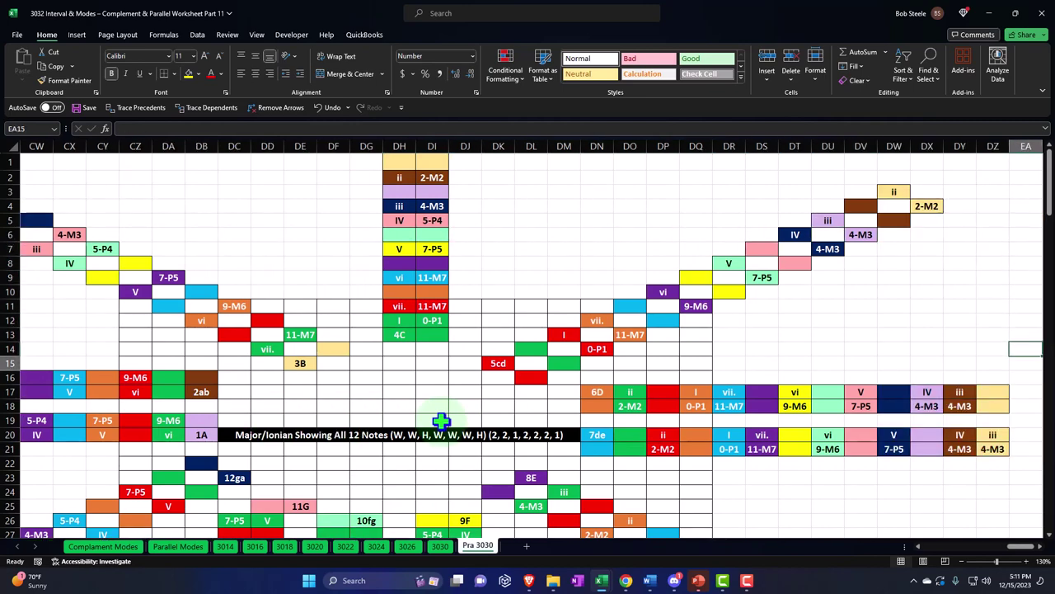
Step: Link DX35 to the IV cell and DW36 to the 4-M3 cell with + formulas
key("Down")
key("Down")
key("Down")
key("Down")
key("Down")
key("Down")
key("Down")
key("Down")
key("Down")
key("Down")
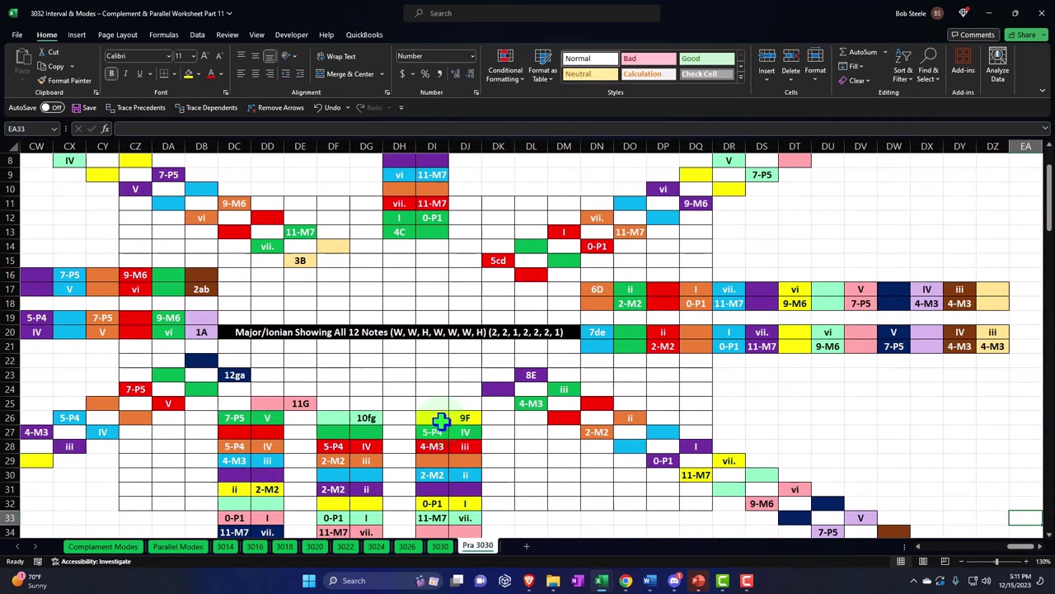
key("Left")
key("Left")
key("Left")
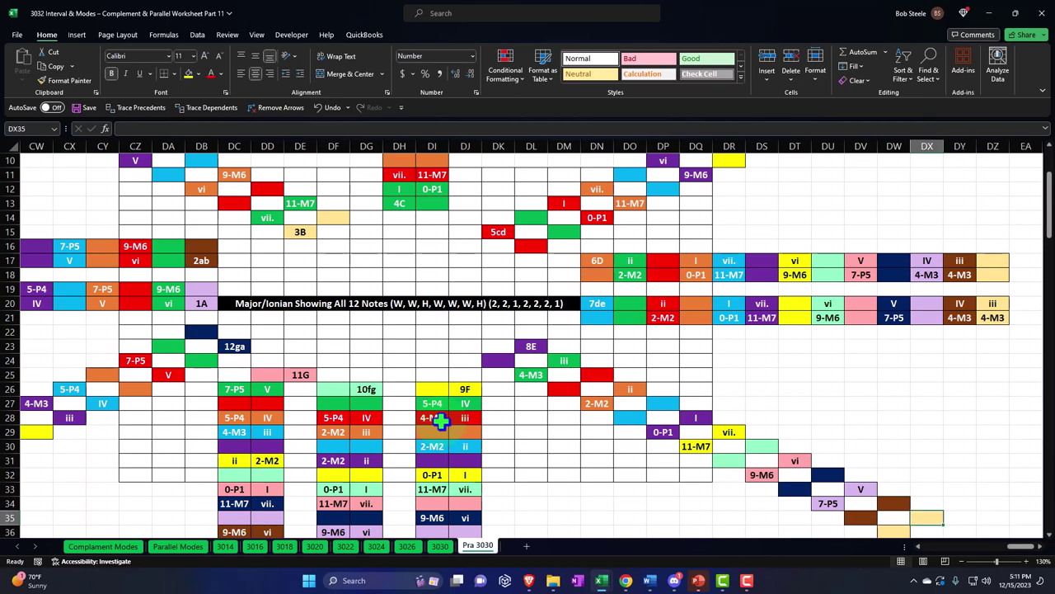
type("+")
key("Up")
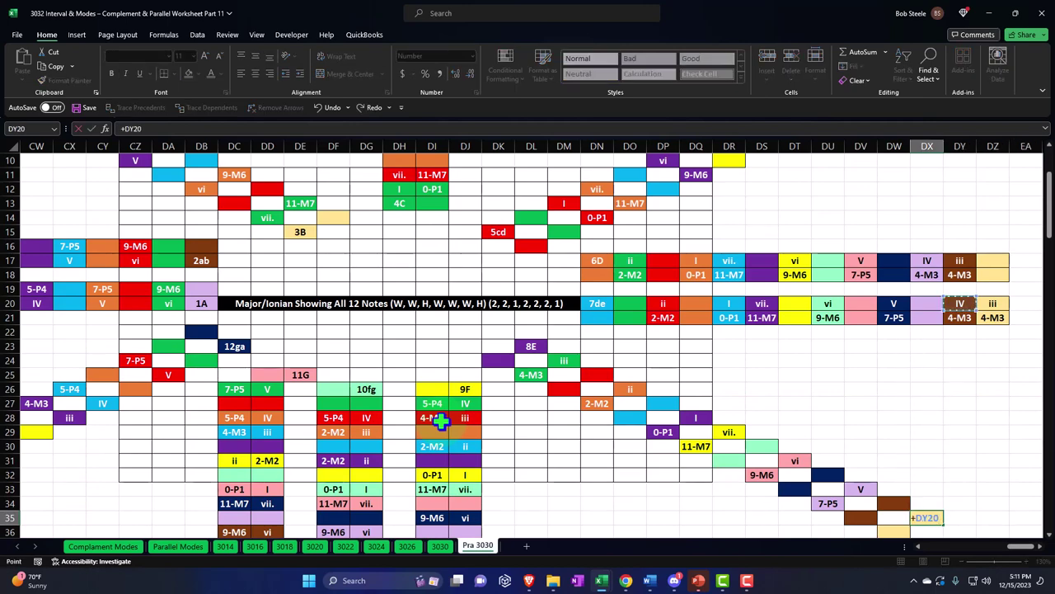
key("Return")
key("Left")
type("+")
key("Up")
key("Up")
key("Up")
key("Up")
key("Up")
key("Up")
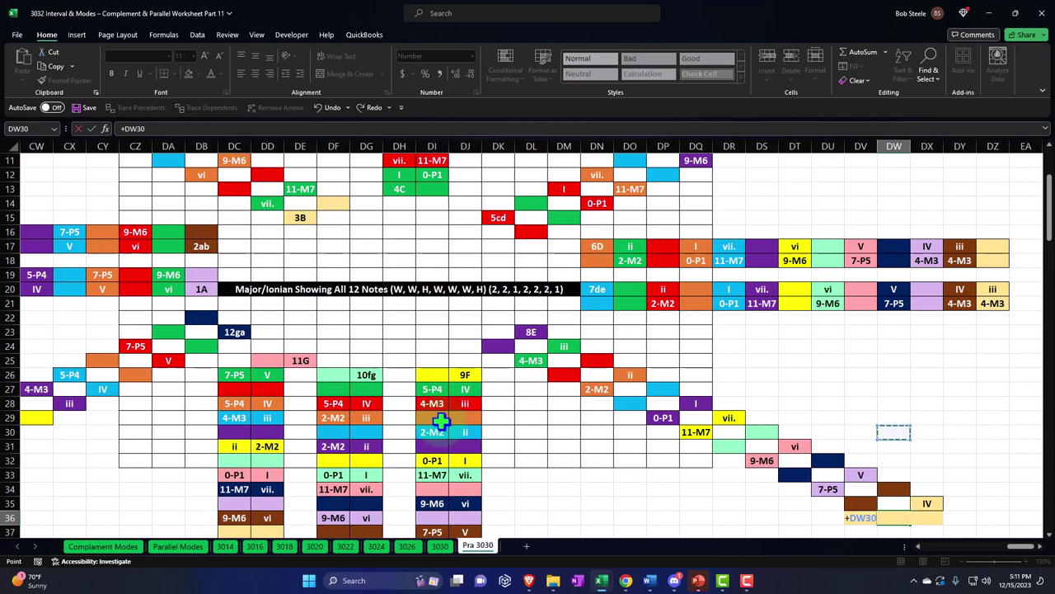
key("Up")
key("Up")
key("Up")
key("Up")
key("Up")
key("Up")
key("Right")
key("Return")
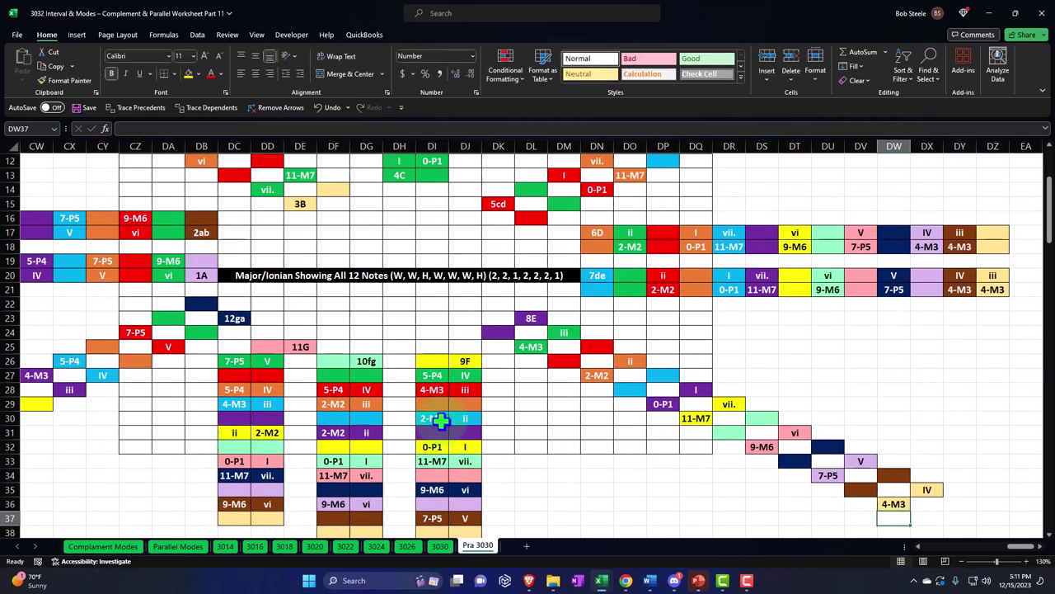
Step: Link DG38 to the V cell and DF38 to the 7-P5 cell with + formulas
key("Down")
key("Down")
key("Down")
key("Left")
key("Left")
key("Left")
key("Left")
key("Left")
key("Left")
key("Left")
key("Left")
key("Left")
key("Left")
key("Left")
key("Left")
key("Left")
key("Left")
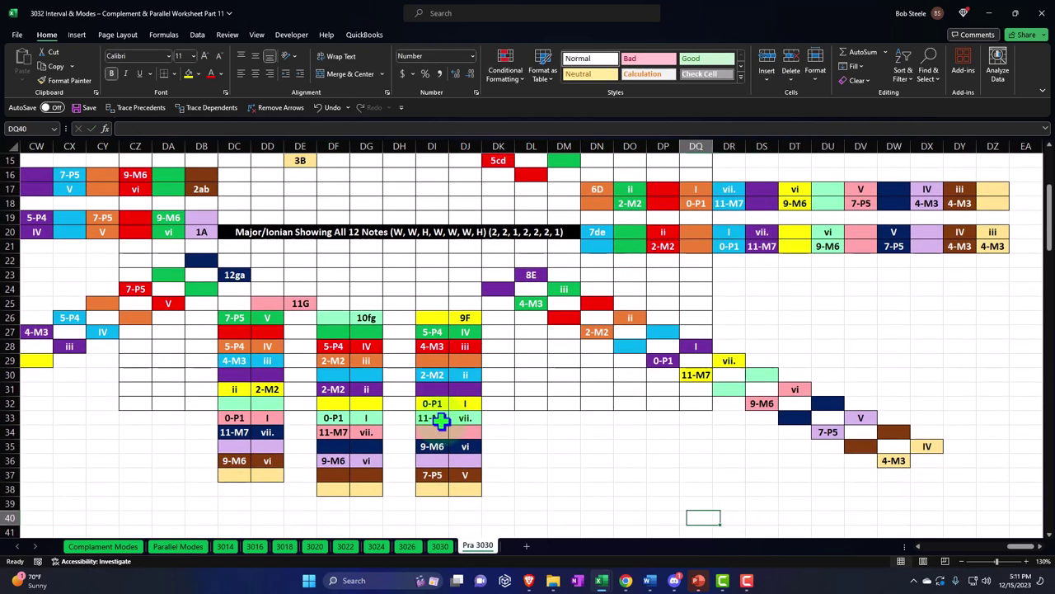
key("Left")
key("Left")
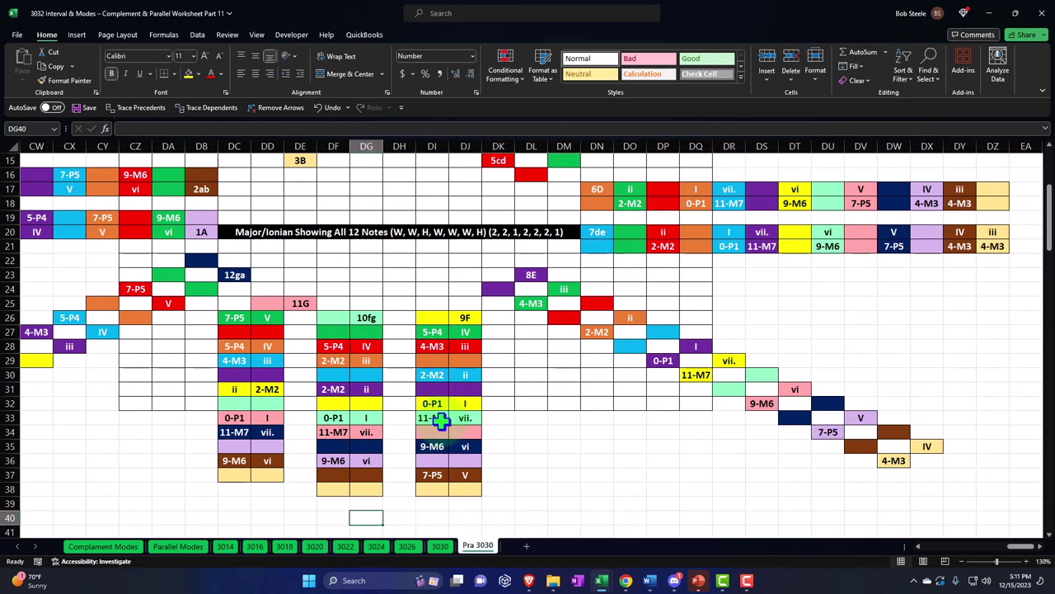
key("Left")
key("Up")
key("Up")
key("Right")
type("+")
key("Right")
key("Right")
key("Right")
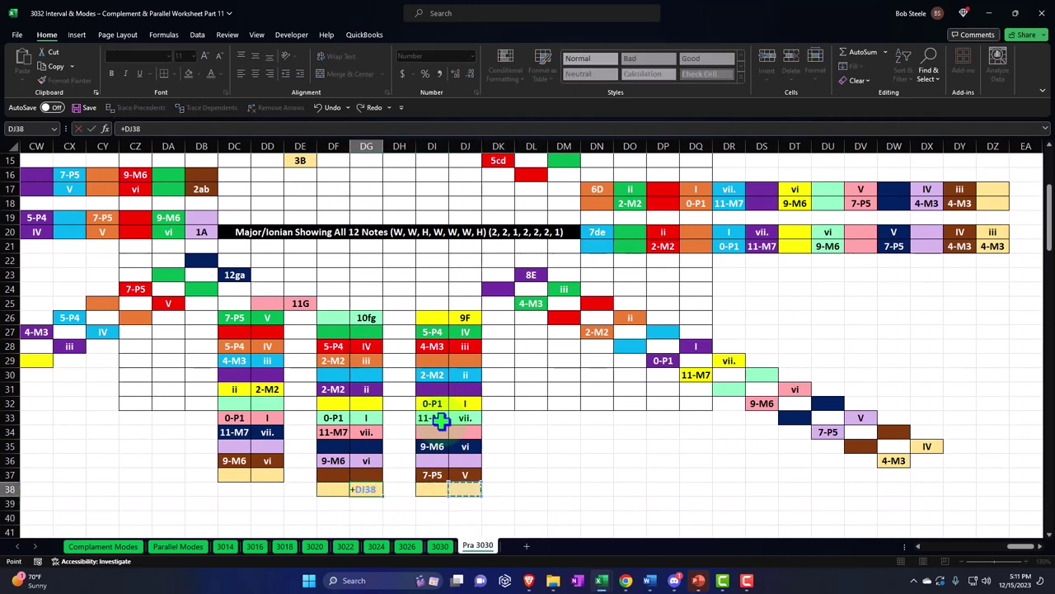
key("Up")
key("Return")
key("Up")
key("Left")
type("+")
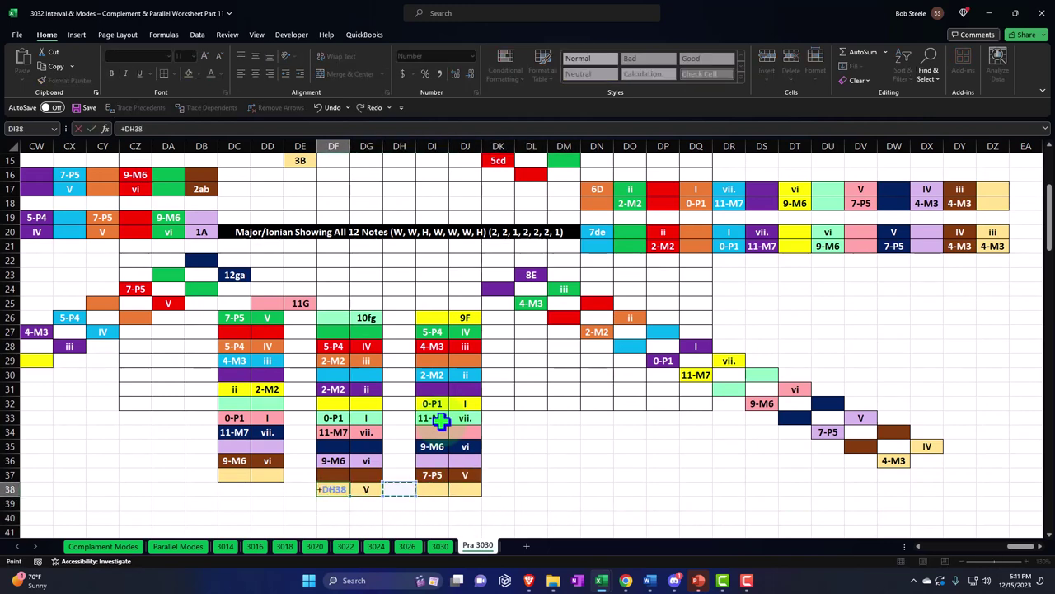
key("Return")
key("Left")
key("Left")
key("Left")
key("Left")
key("Left")
key("Left")
key("Left")
key("Left")
key("Left")
key("Left")
key("Left")
key("Left")
key("Left")
key("Left")
key("Left")
key("Left")
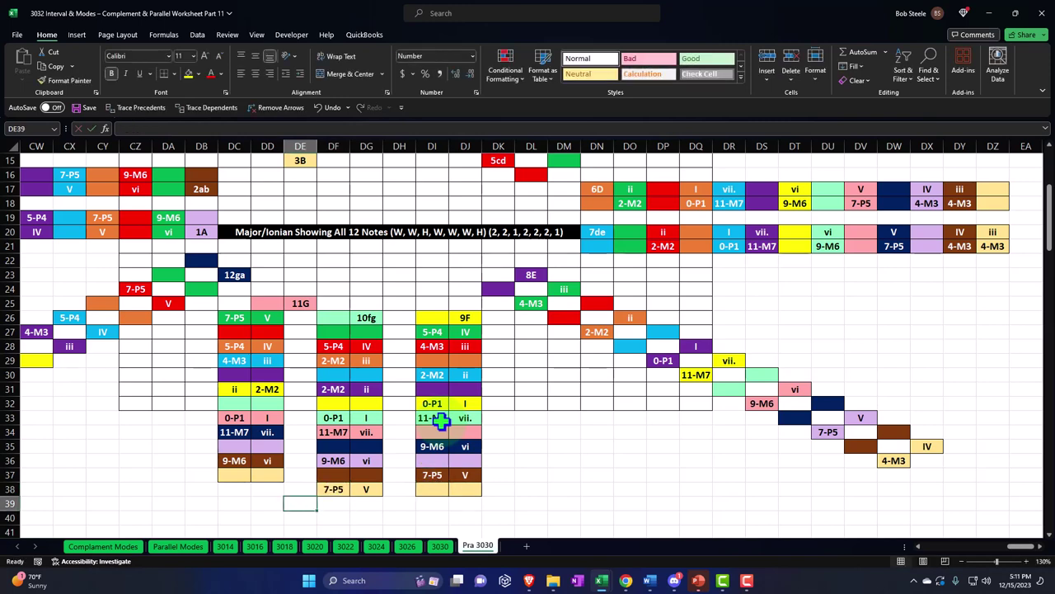
Step: Link CQ35 to the vi cell and CP34 to the 9-M6 cell with + formulas
key("Up")
key("Up")
key("Up")
key("Up")
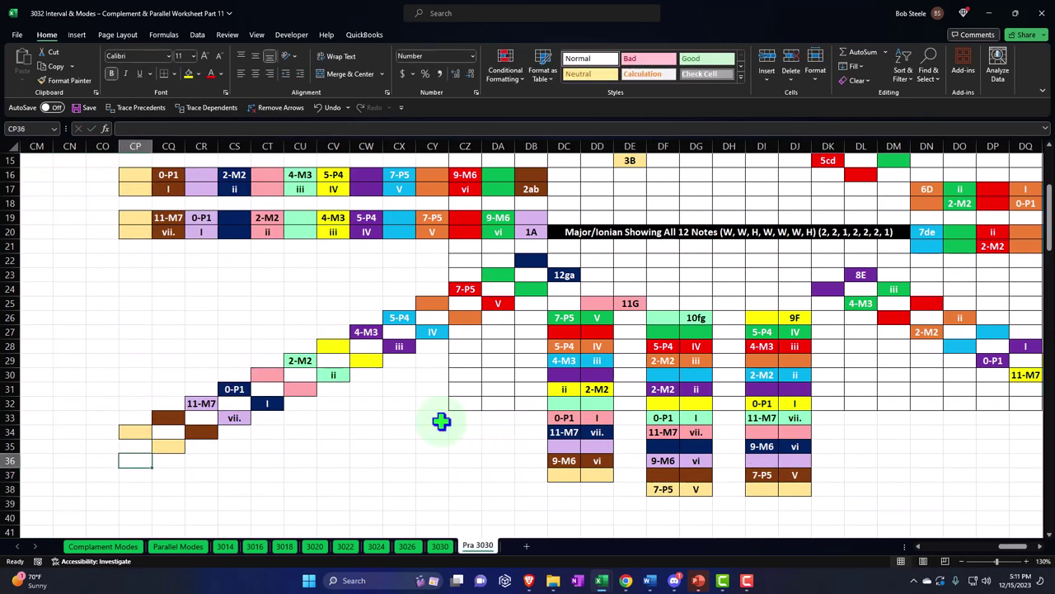
key("Right")
type("+")
key("Right")
key("Right")
key("Right")
key("Right")
key("Right")
key("Right")
key("Right")
key("Right")
key("Right")
key("Right")
key("Right")
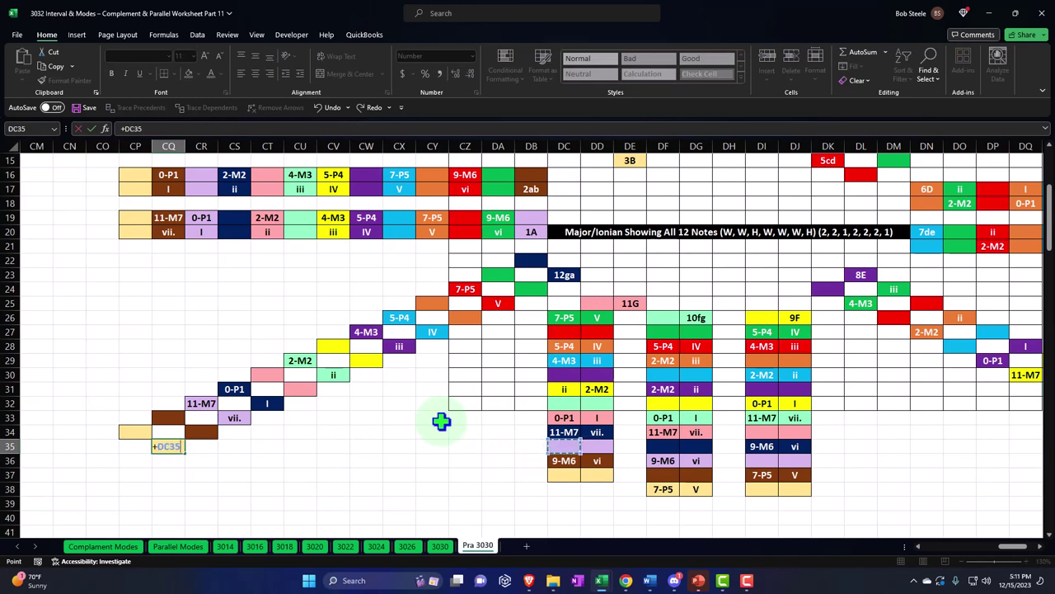
key("Return")
key("Left")
key("Up")
key("Up")
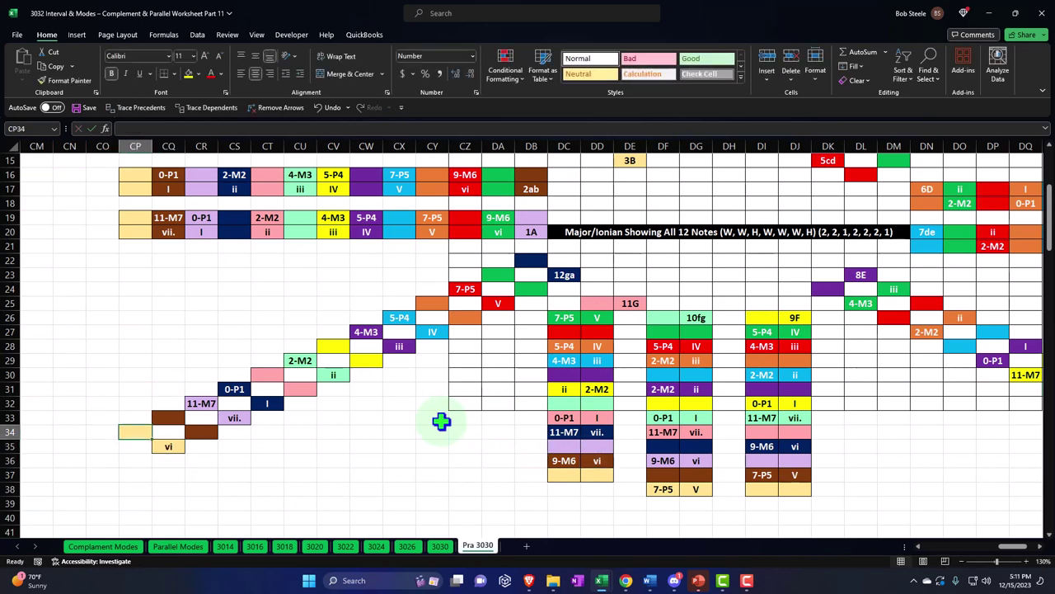
type("+")
key("Right")
key("Right")
key("Right")
key("Right")
key("Right")
key("Right")
key("Right")
key("Right")
key("Right")
key("Right")
key("Right")
key("Right")
key("Right")
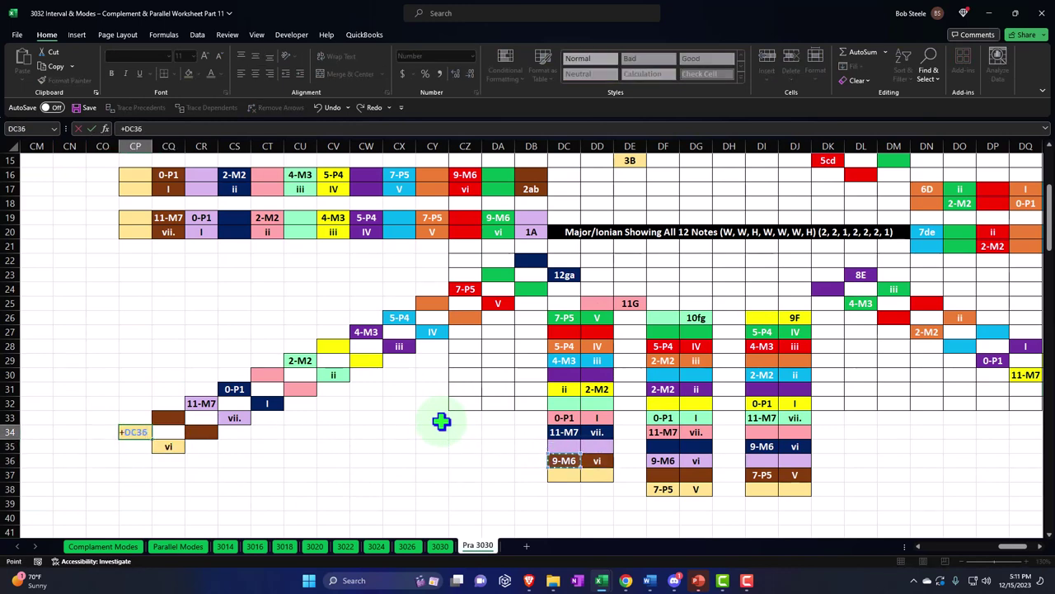
key("Return")
Step: Start an entry in CP20, cancel it, and return to CP18
key("Up")
key("Up")
key("Up")
key("Up")
key("Up")
key("Up")
key("Up")
key("Up")
key("Up")
key("Up")
key("Up")
key("Up")
key("Up")
key("Up")
key("Up")
key("Up")
key("Up")
key("Up")
key("Up")
key("Up")
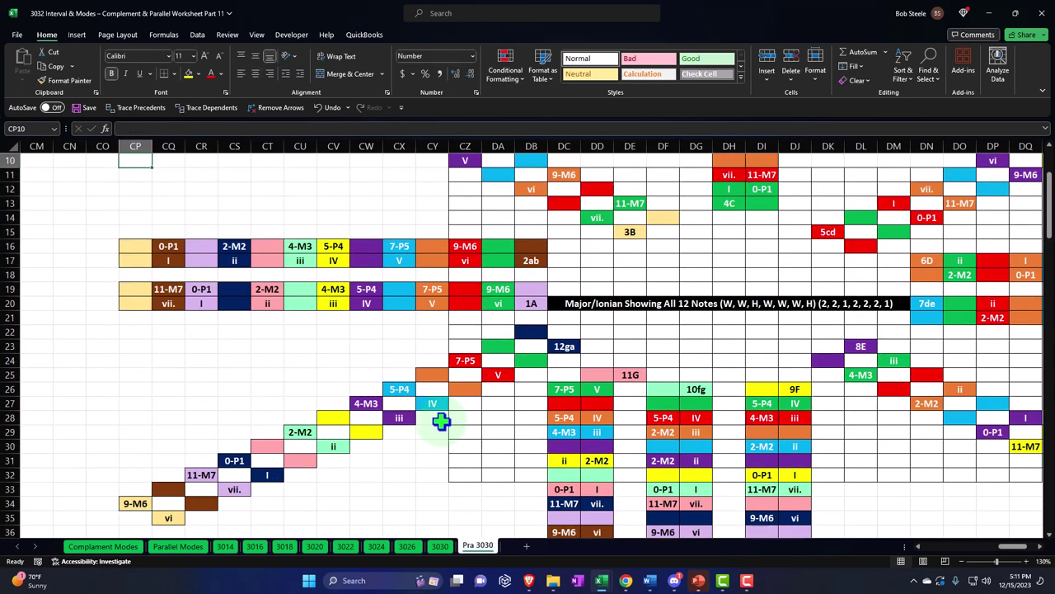
key("Down")
key("Down")
key("Down")
key("Down")
key("Down")
key("Down")
key("Down")
key("Down")
key("Down")
key("Down")
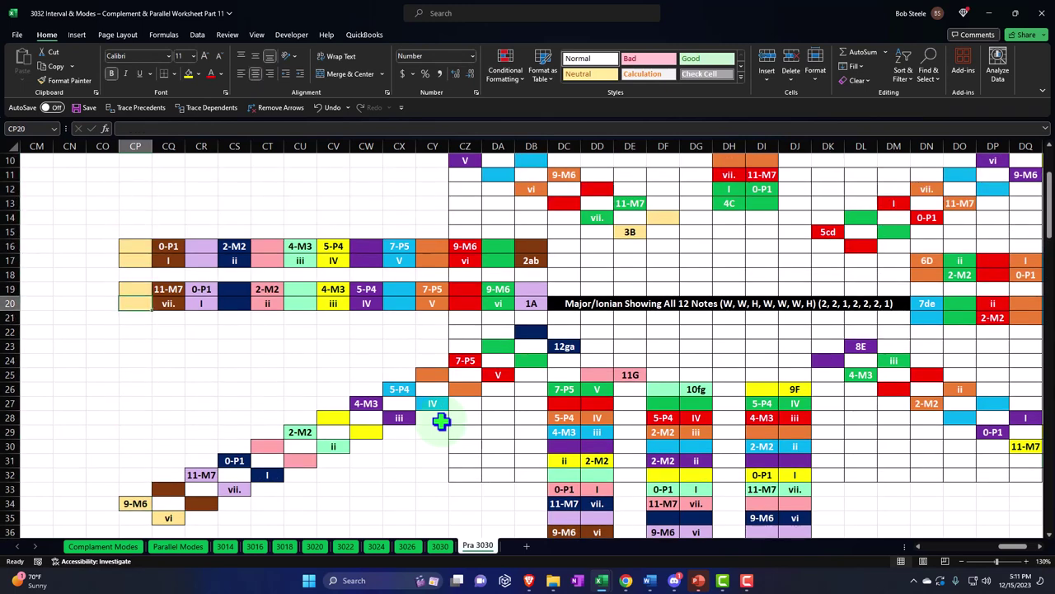
type("+")
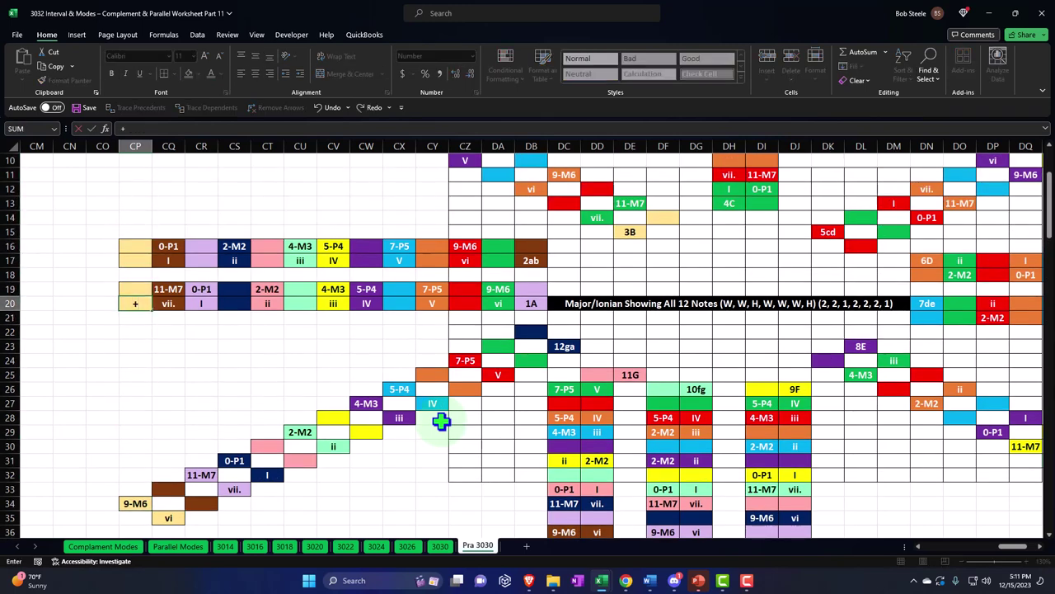
key("Escape")
key("Escape")
key("Up")
key("Up")
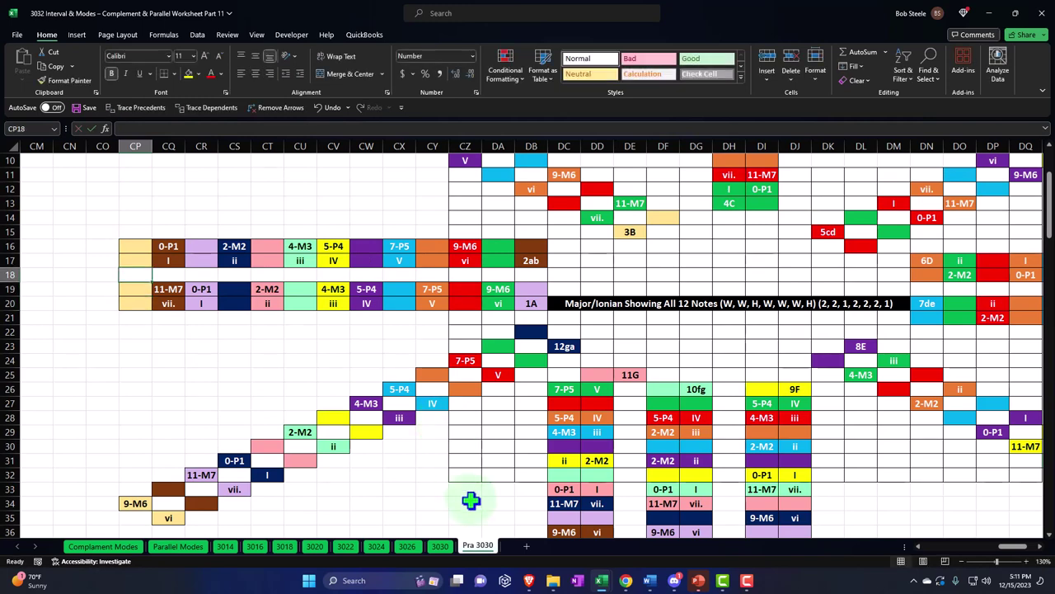
scroll(471, 501, "down", 1)
scroll(462, 499, "up", 2)
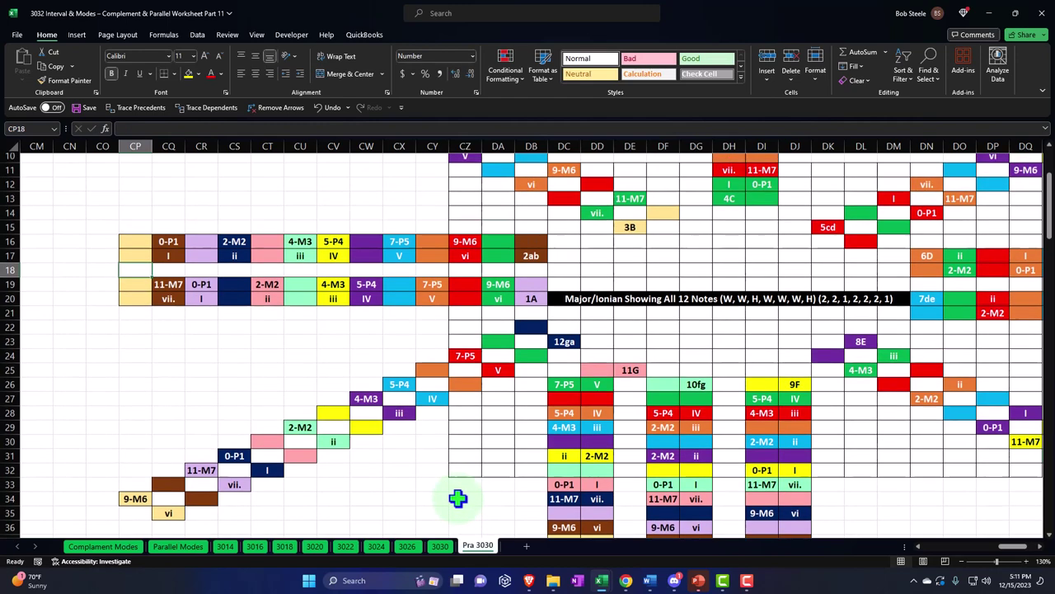
Step: Enter formulas so CP17 shows vii. and CP16 shows 11-M7 from CQ19
left_click(134, 305)
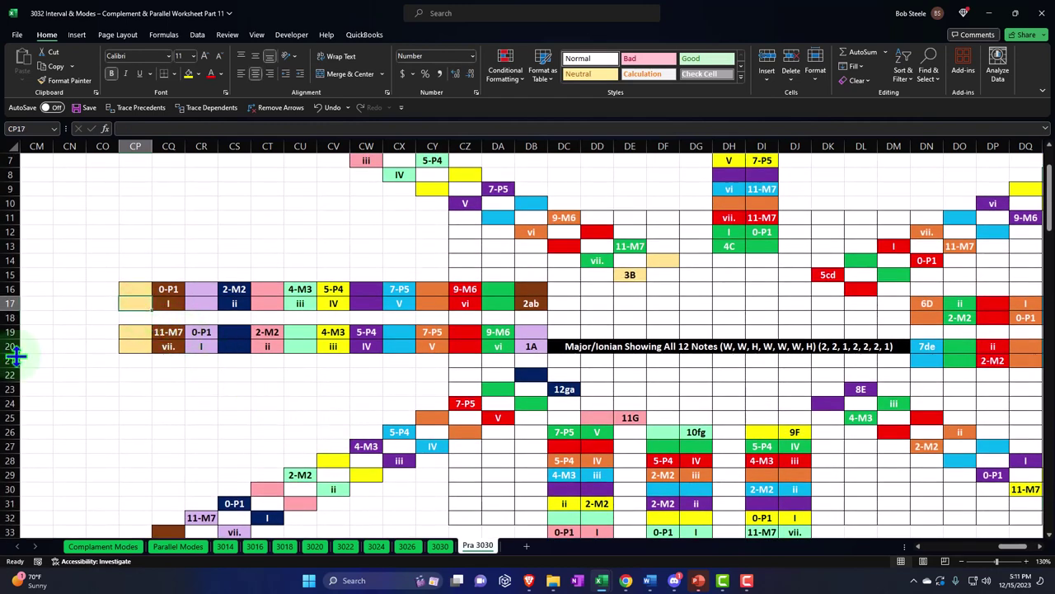
type("=")
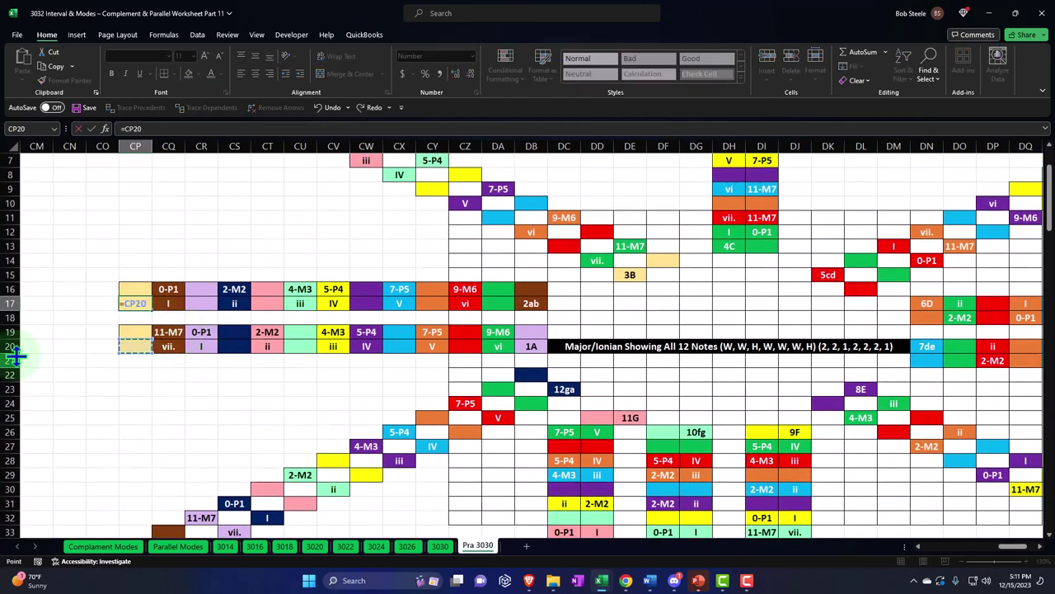
key("Return")
key("Up")
key("Up")
key("Up")
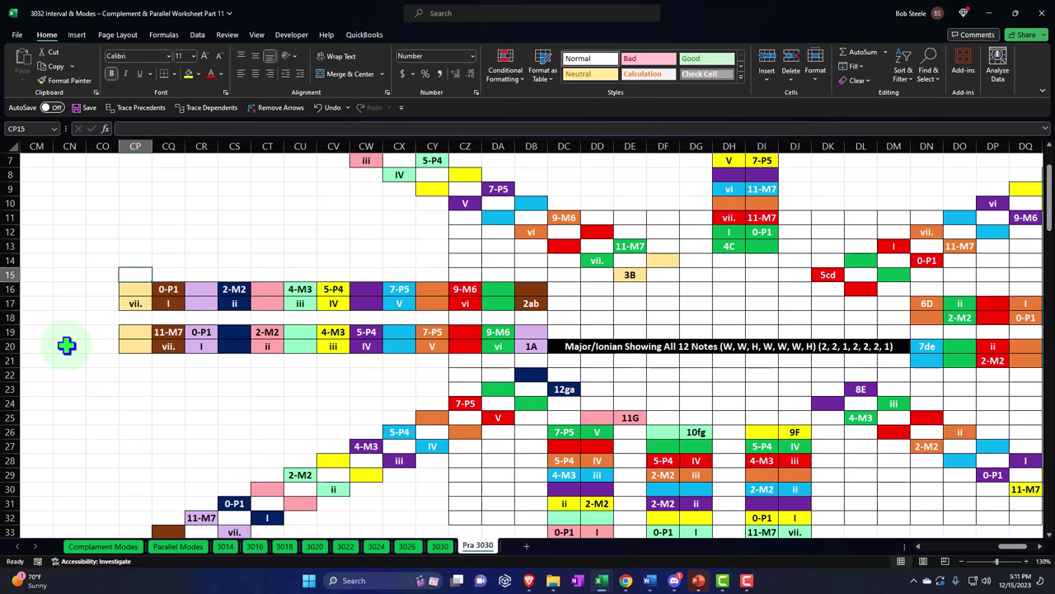
key("Down")
type("=")
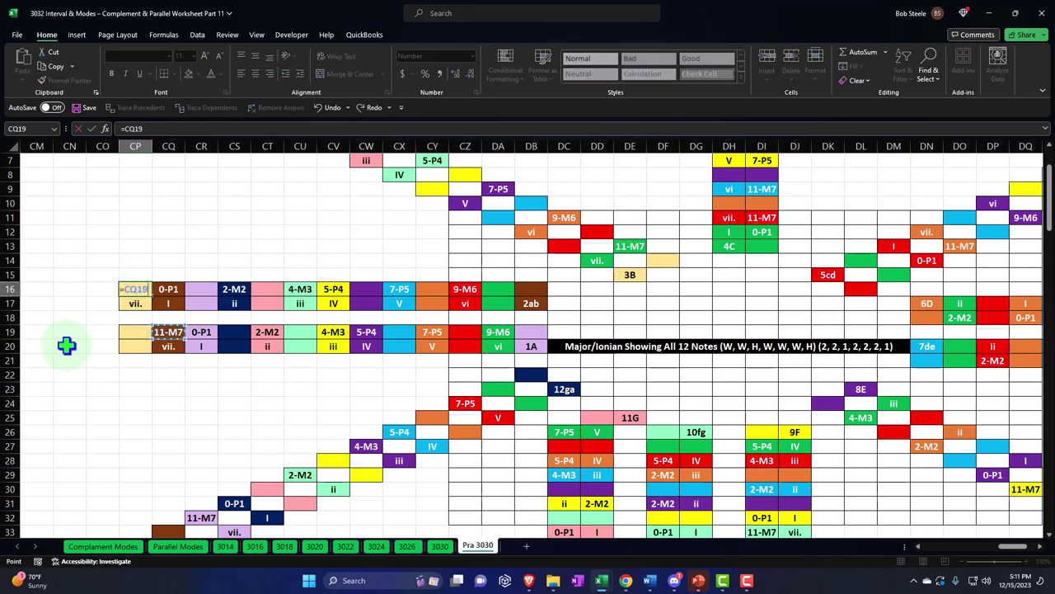
key("Return")
key("Up")
key("Up")
key("Up")
key("Up")
key("Up")
key("Up")
key("Up")
key("Up")
key("Up")
key("Up")
key("Up")
key("Up")
key("Up")
key("Up")
key("Up")
key("Up")
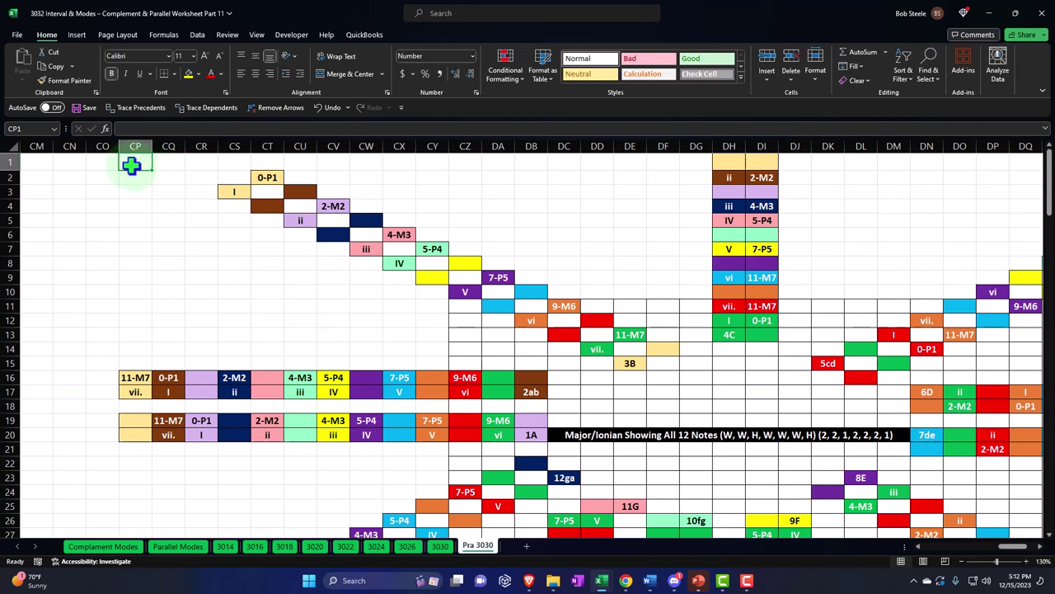
Step: Copy the grid's top-left block from CP1 and paste it at the destination
left_click_drag(132, 162, 978, 451)
key("ctrl+c")
scroll(709, 421, "up", 6)
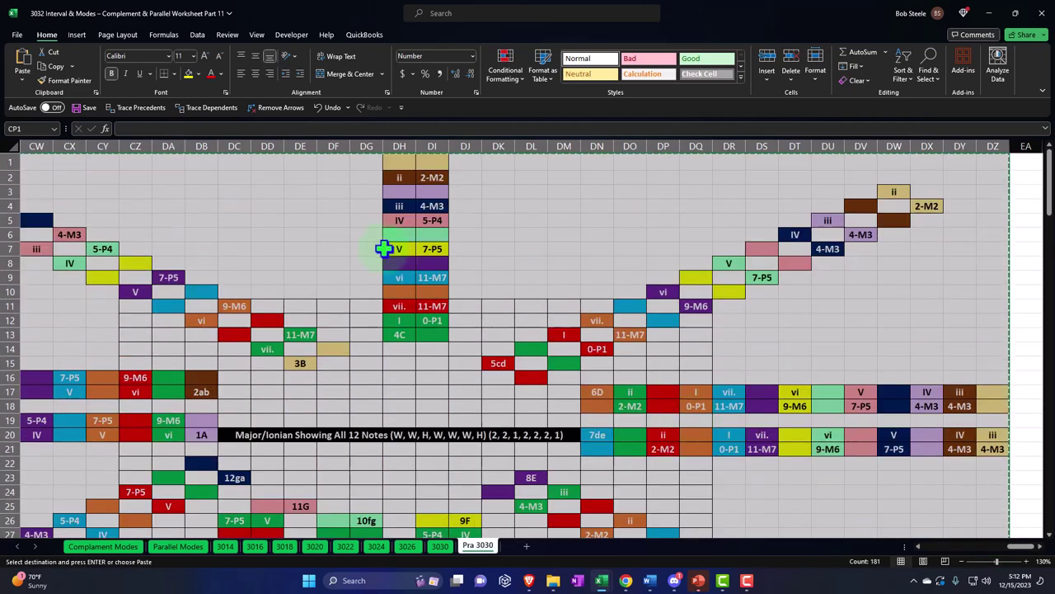
right_click(379, 248)
left_click(407, 280)
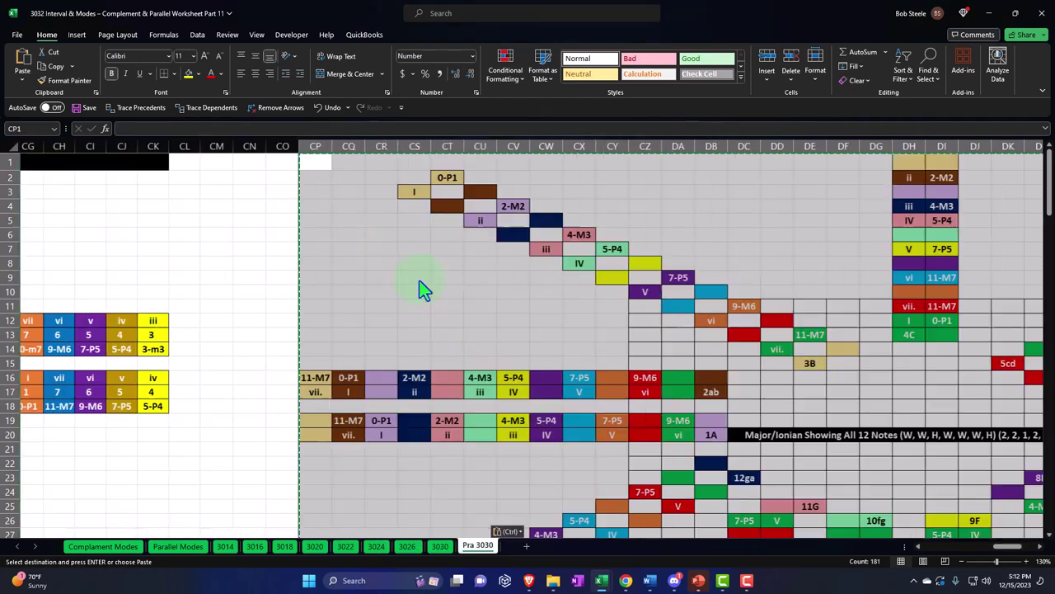
left_click(676, 318)
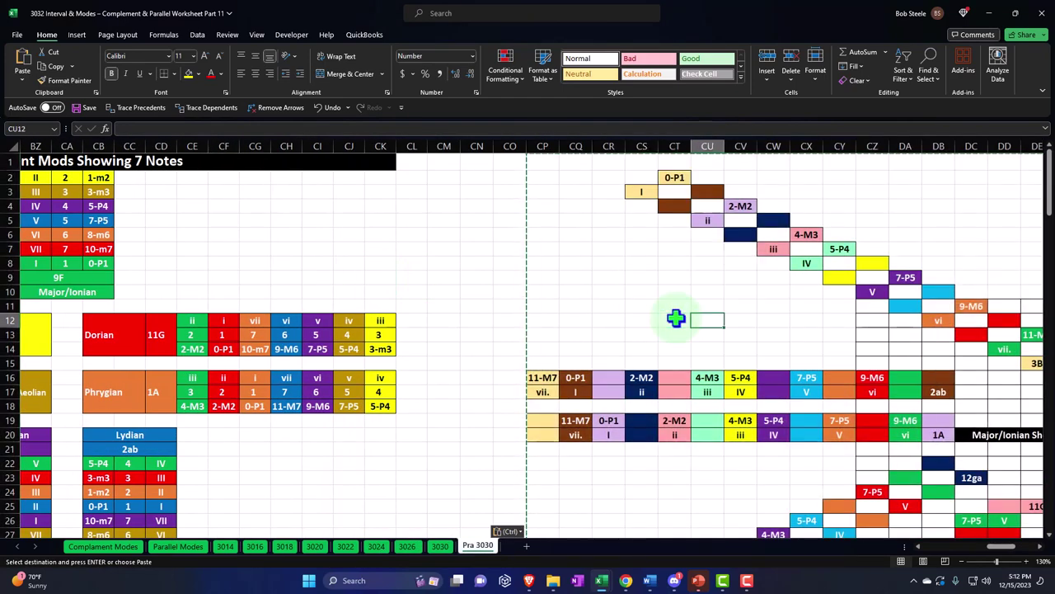
key("Right")
key("Right")
key("Right")
key("Right")
key("Right")
key("Right")
key("Right")
key("Right")
key("Right")
key("Right")
key("Right")
key("Right")
key("Right")
key("Right")
key("Right")
key("Right")
key("Right")
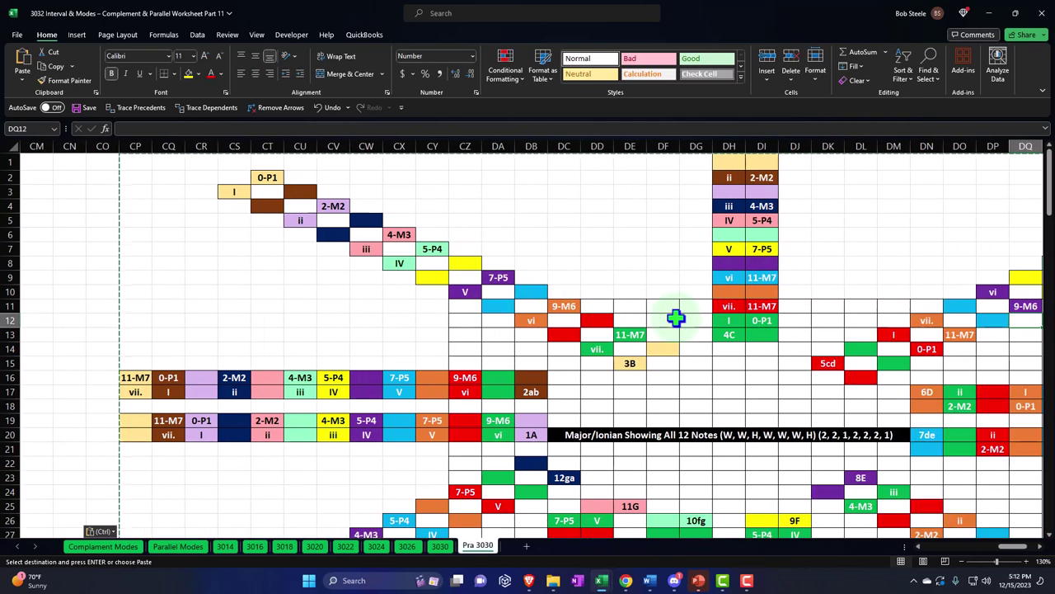
Step: Apply All Borders to the grid's top rows starting at CP1
left_click_drag(147, 163, 978, 470)
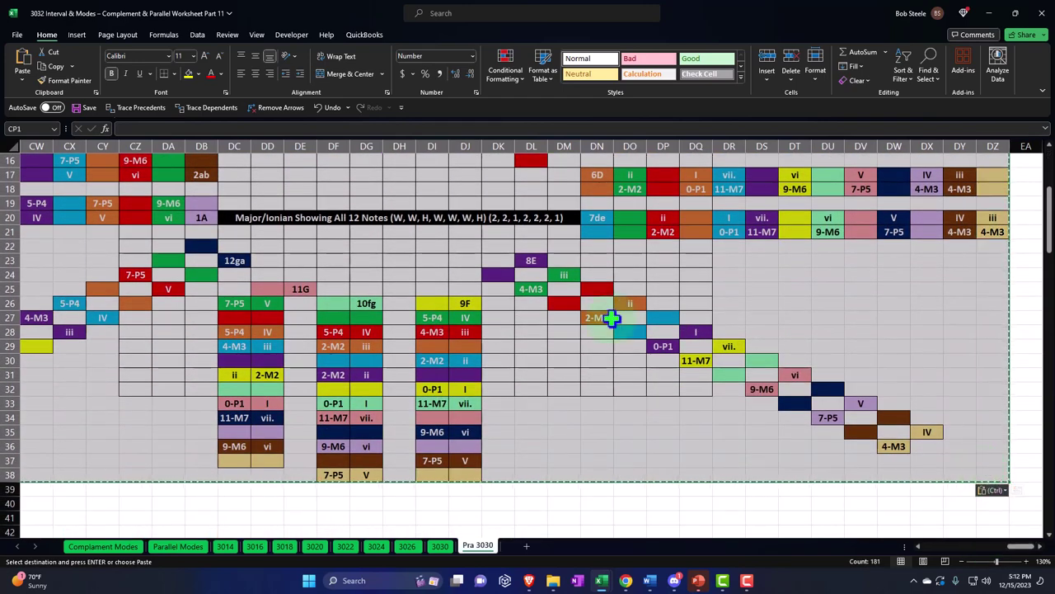
left_click(175, 74)
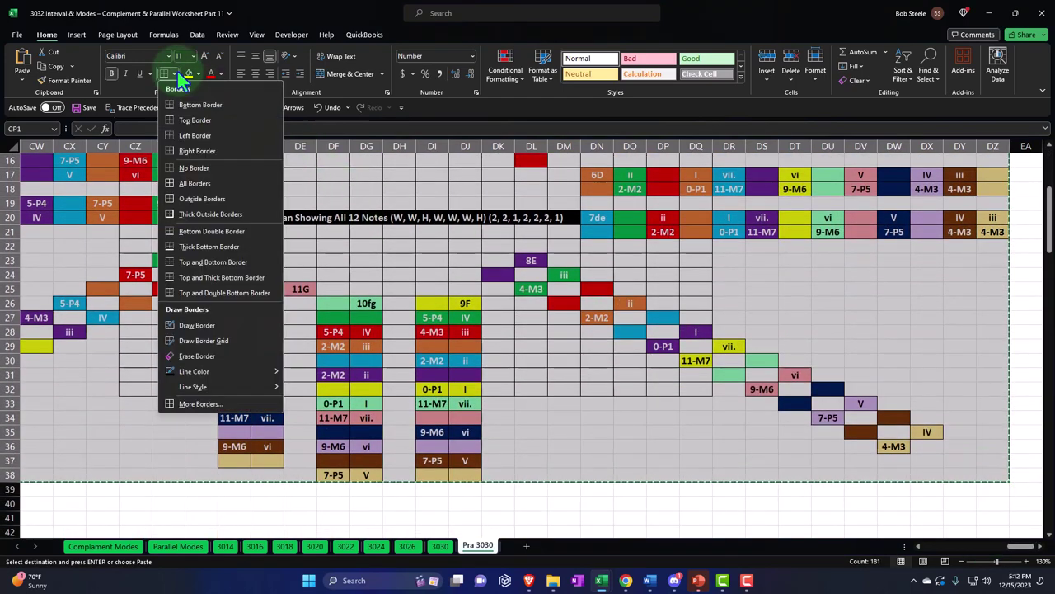
left_click(191, 182)
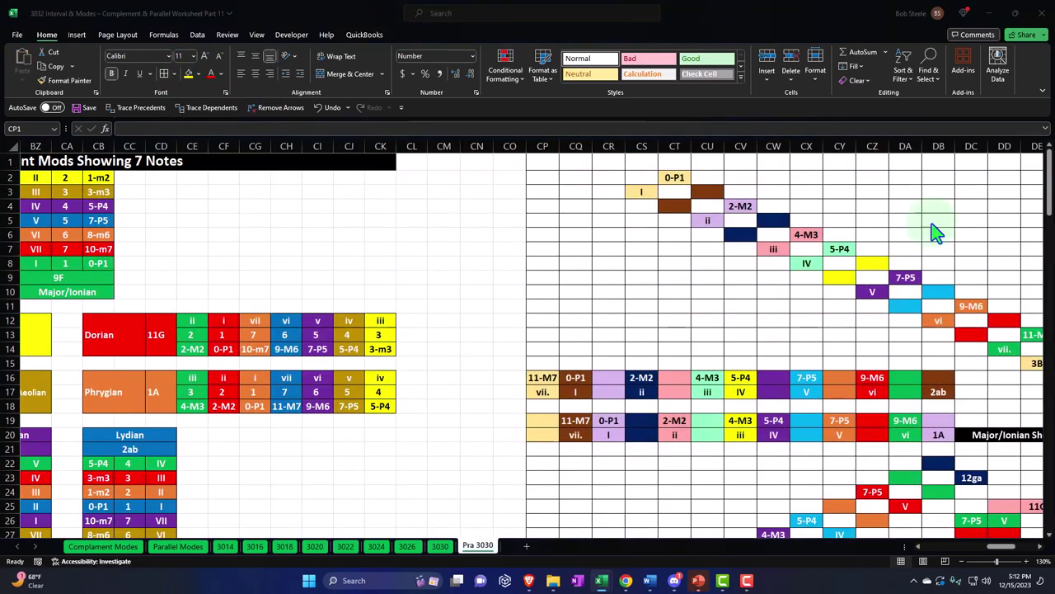
left_click_drag(546, 164, 985, 443)
scroll(280, 306, "up", 6)
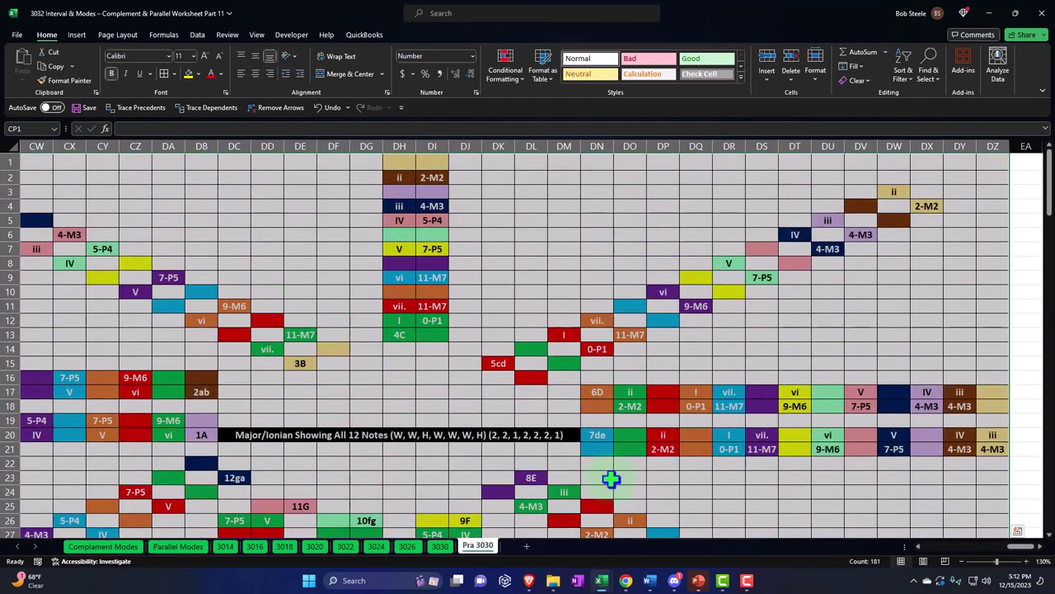
scroll(1023, 546, "left", 5)
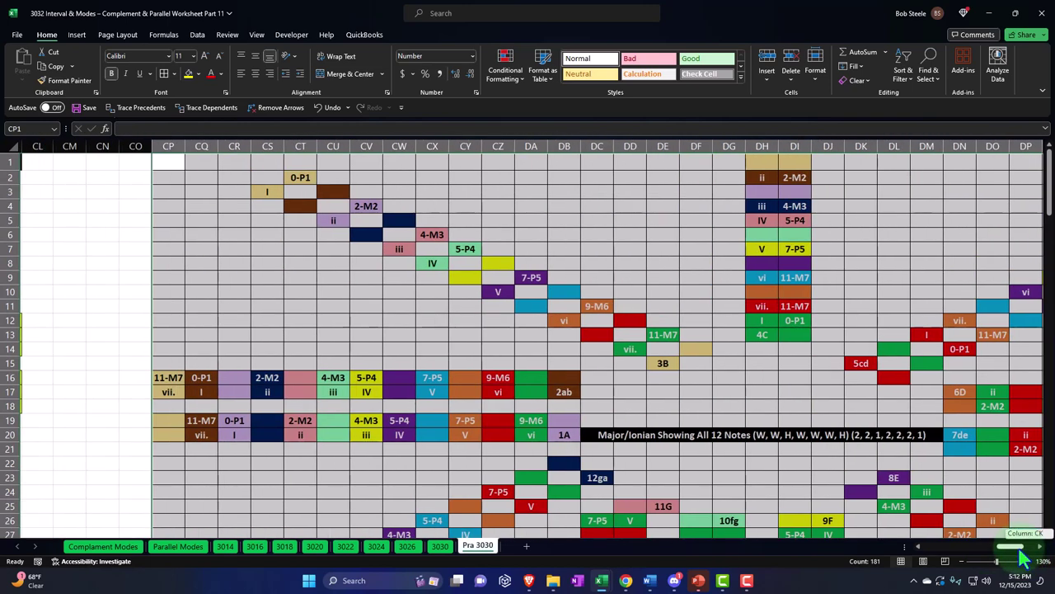
Step: Insert cells at CP1:DT2 shifting down, then paste the Major/Ionian title into CP1
left_click(153, 161)
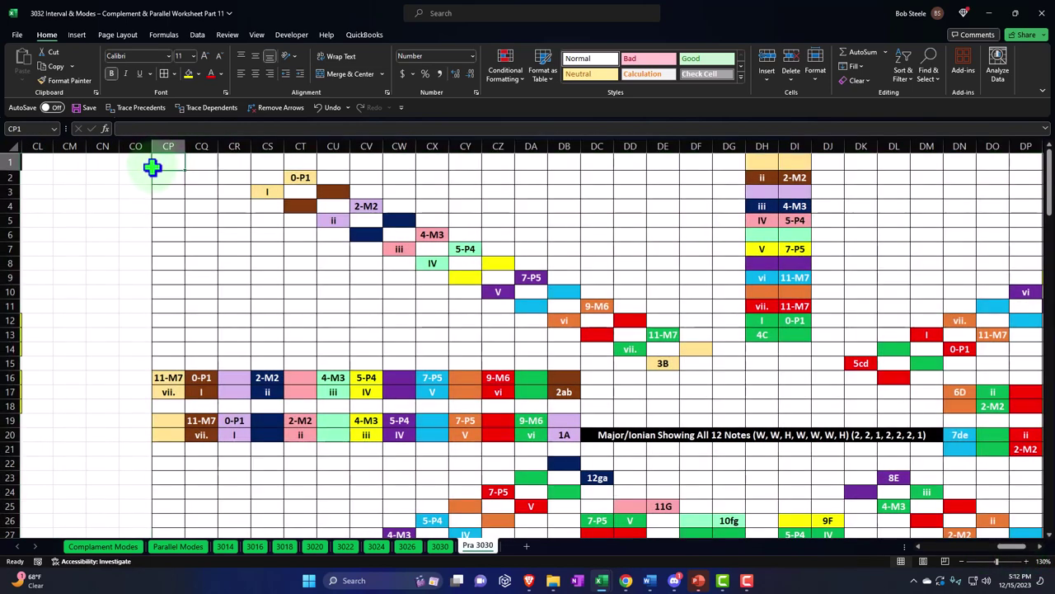
left_click_drag(153, 170, 979, 165)
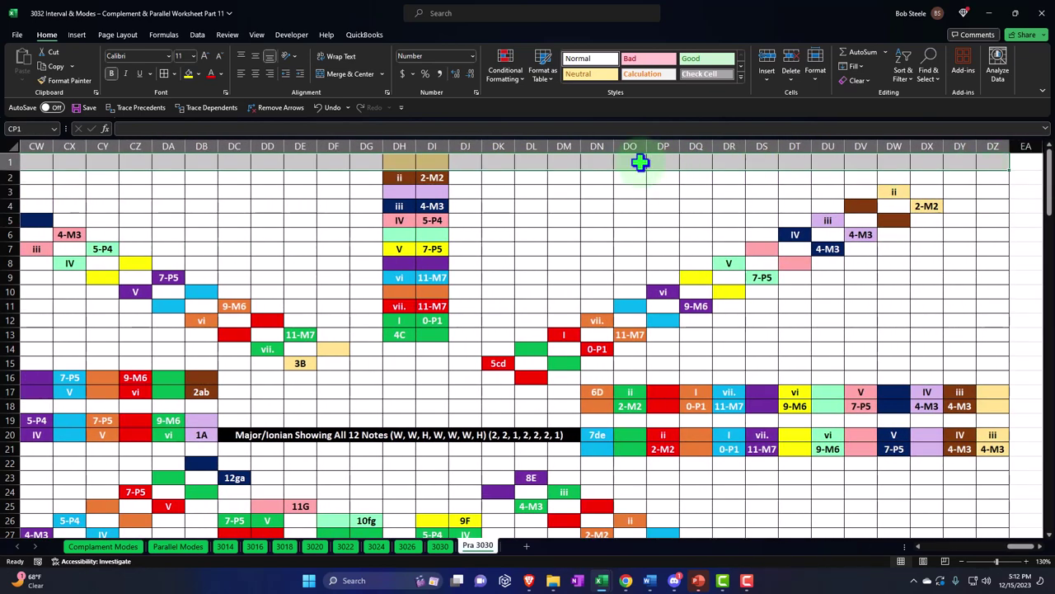
right_click(642, 164)
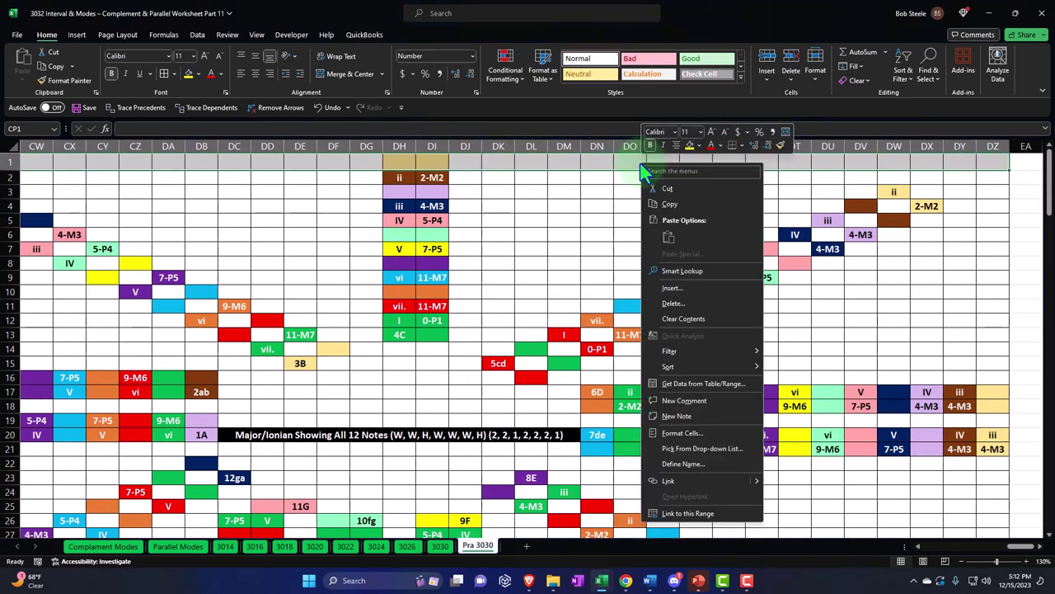
left_click(676, 288)
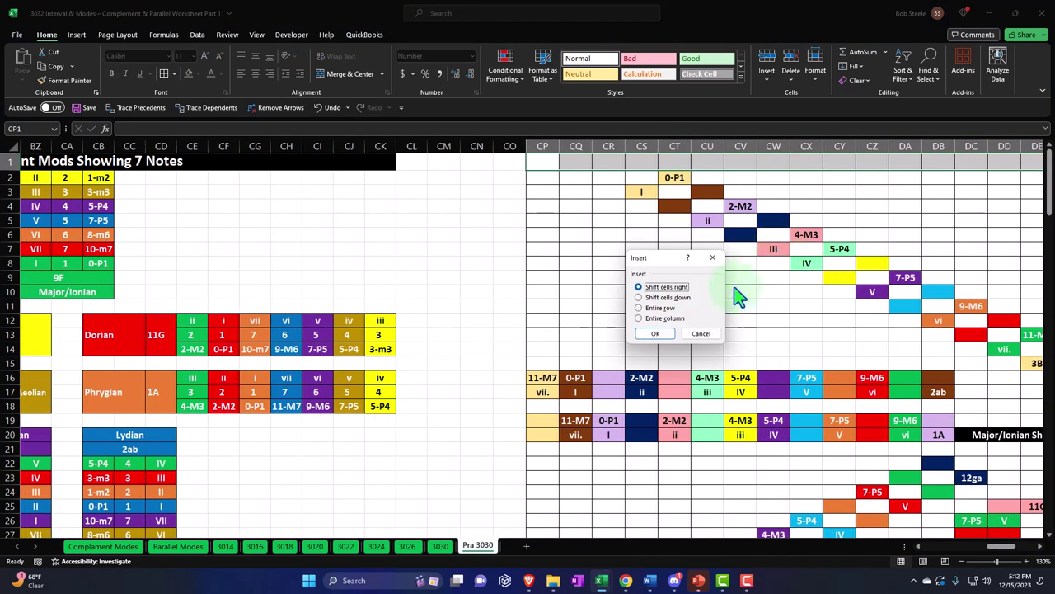
left_click(656, 333)
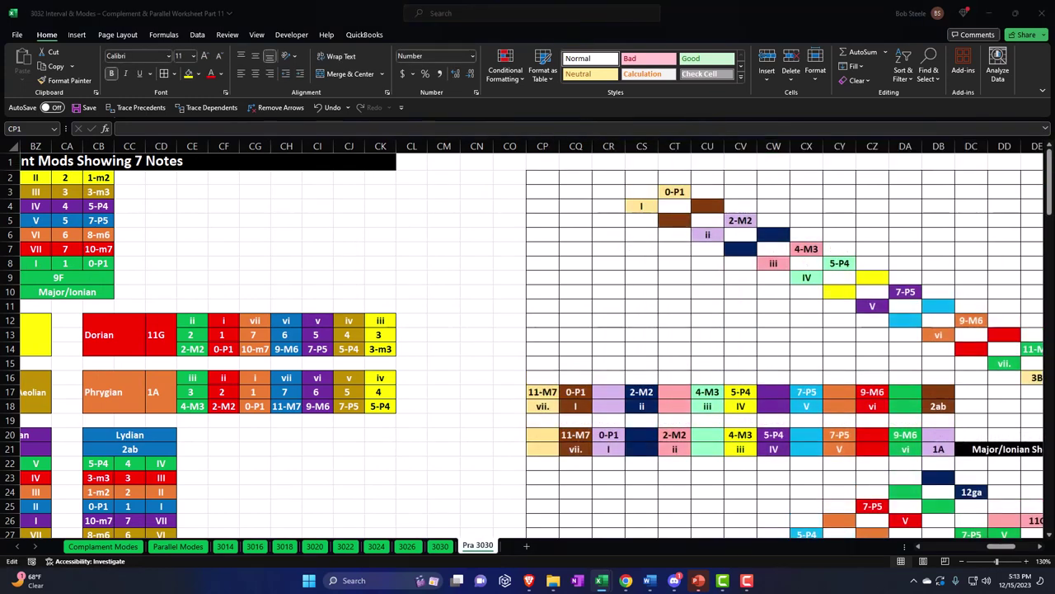
key("ctrl+v")
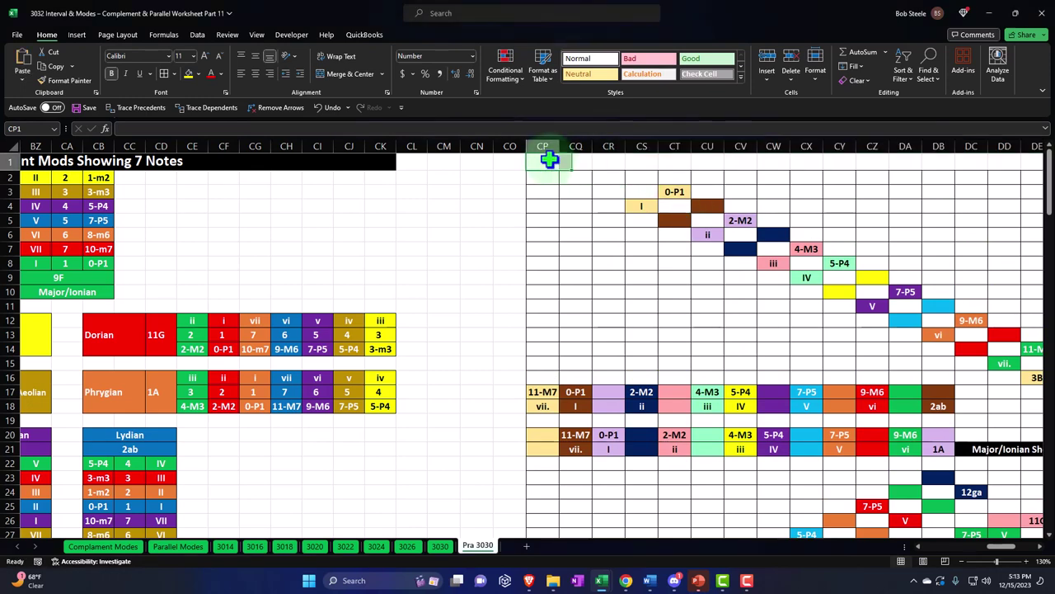
Step: Center the row 1 title across the grid width with Center Across Selection
left_click_drag(537, 165, 1001, 161)
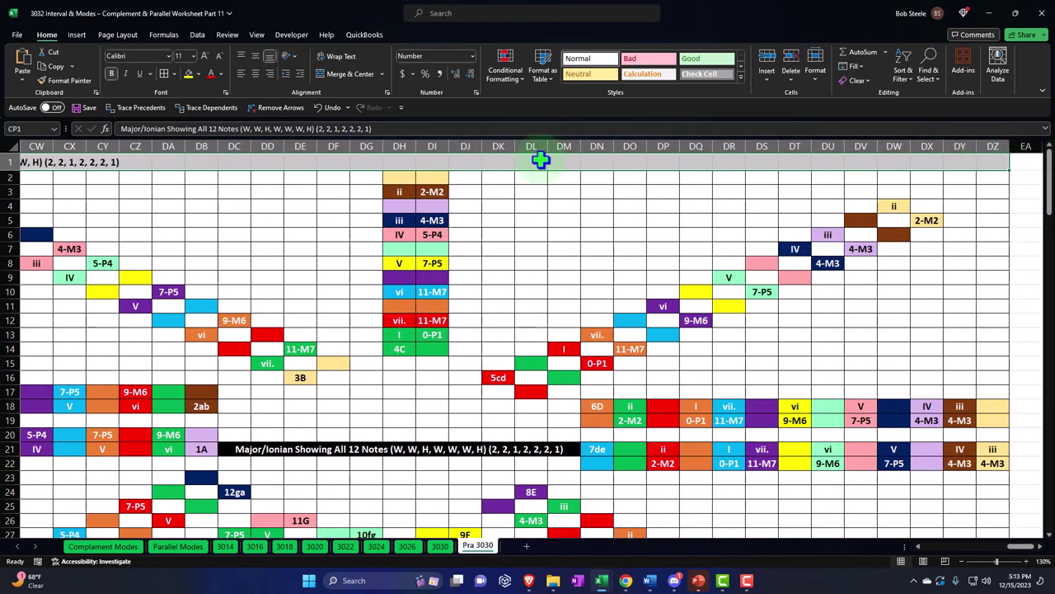
right_click(423, 159)
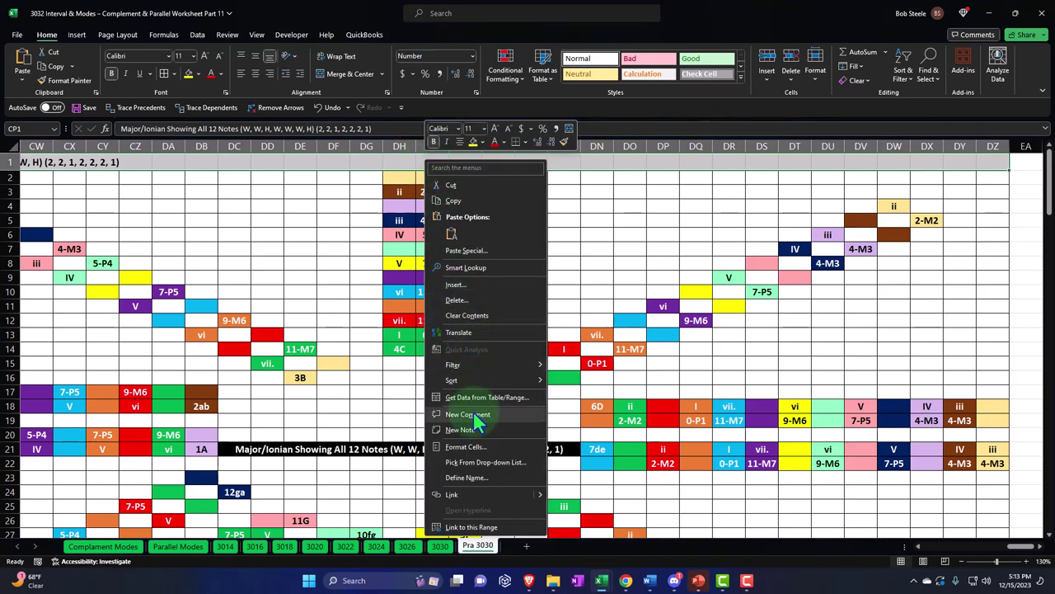
left_click(478, 446)
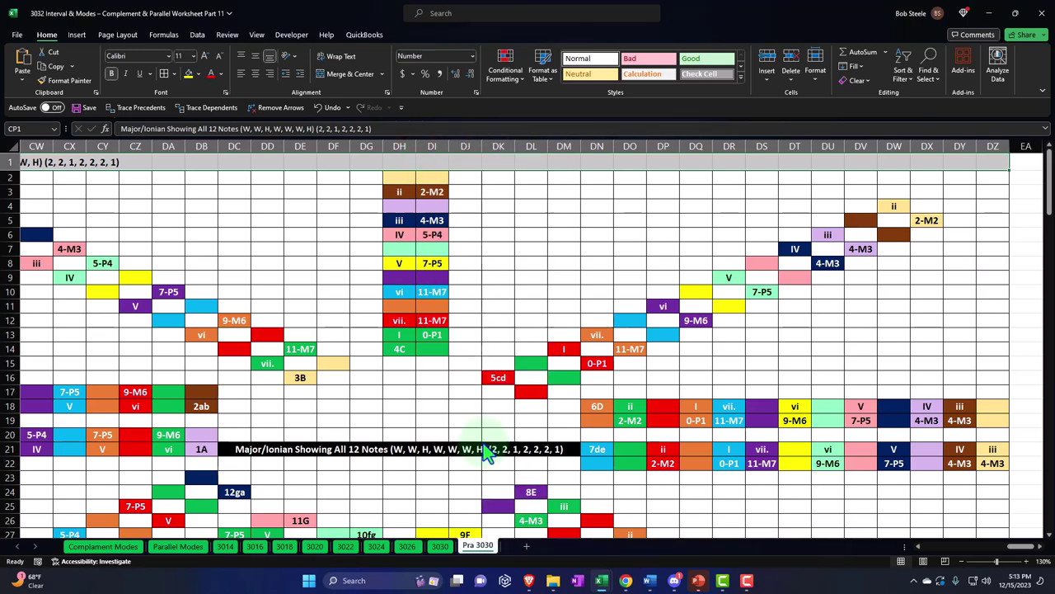
left_click(391, 325)
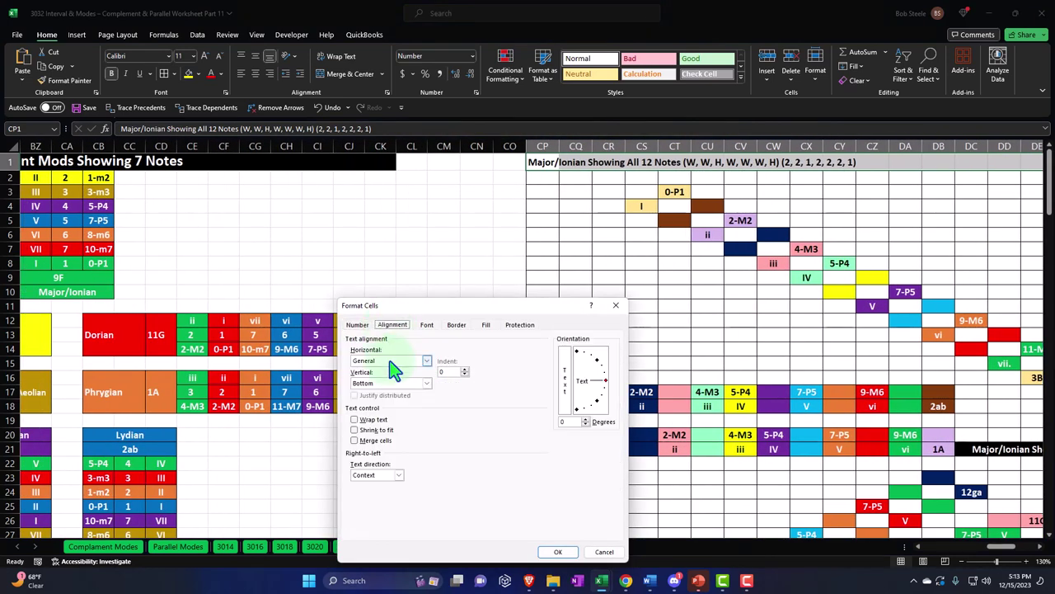
left_click(393, 362)
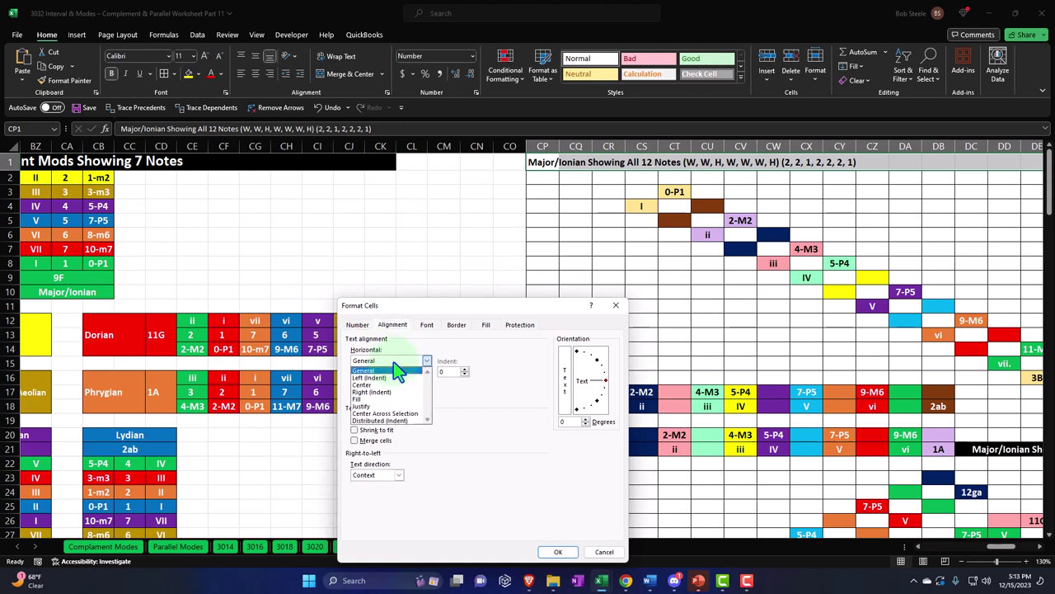
left_click(388, 413)
left_click(558, 552)
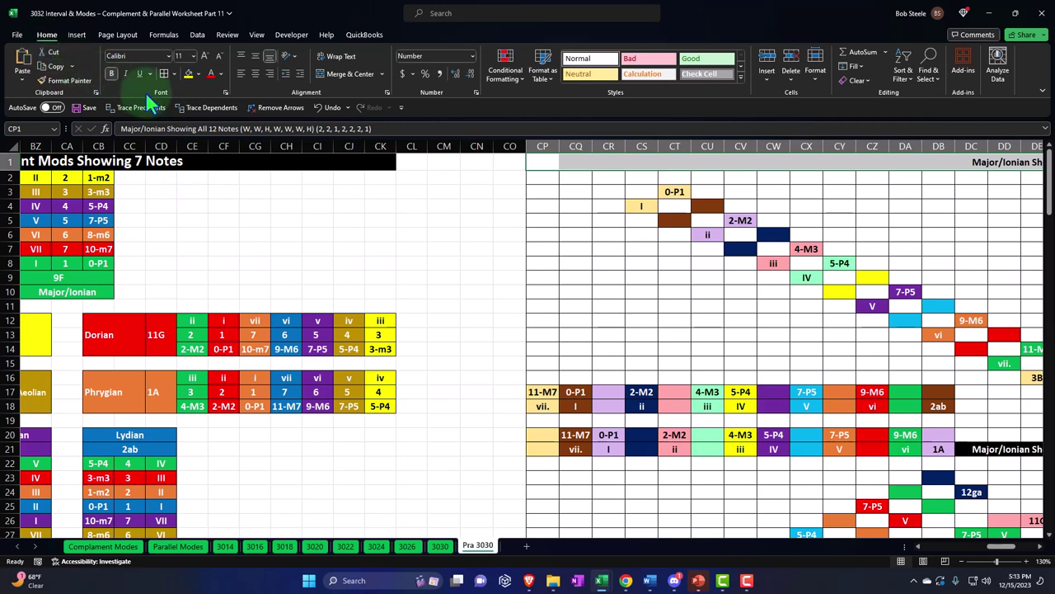
Step: Make the title text white and check the title row
left_click(198, 74)
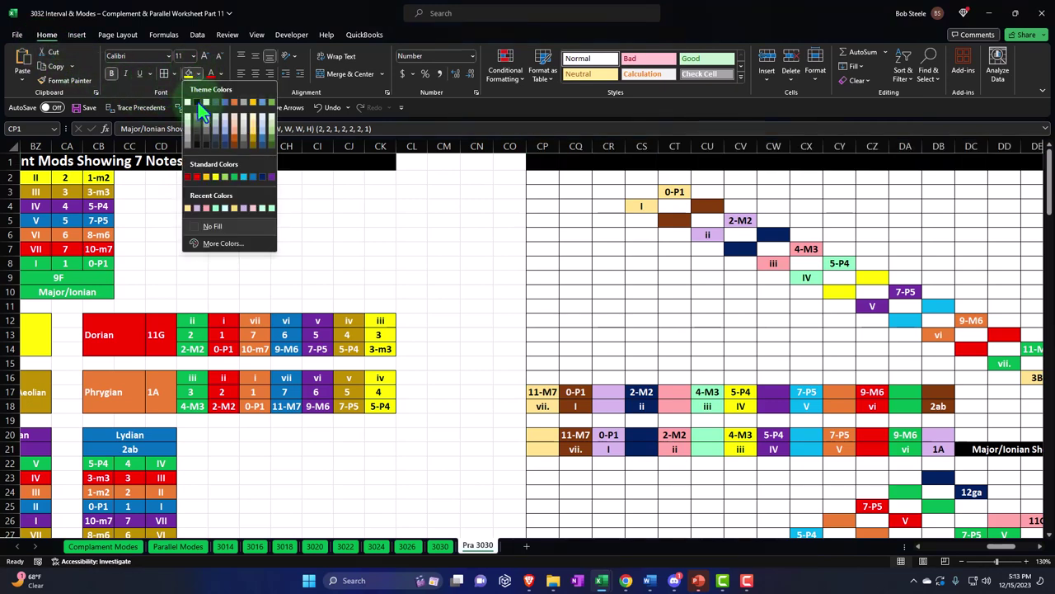
key("Escape")
left_click(222, 77)
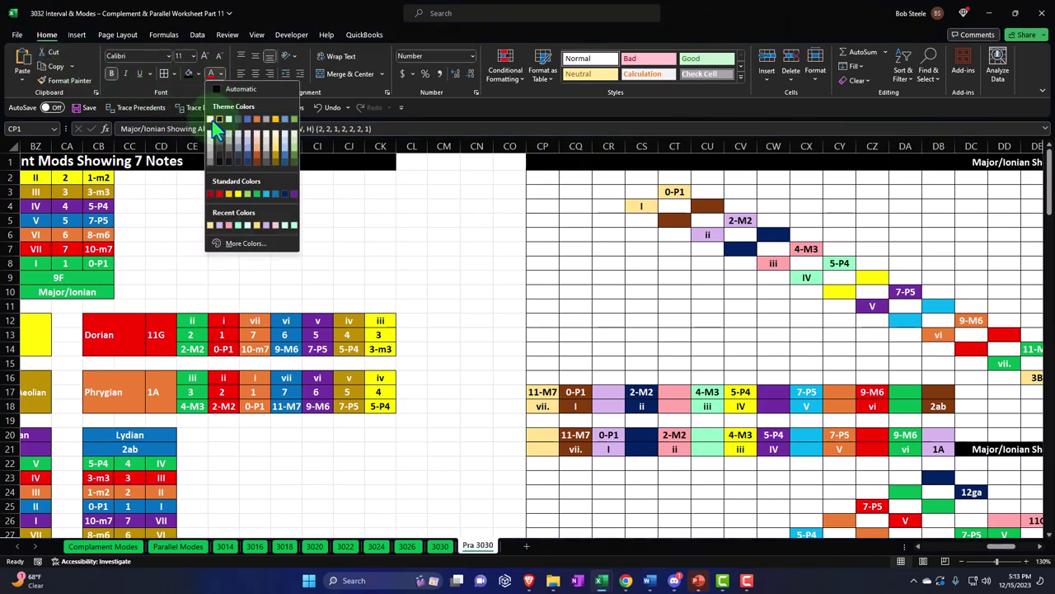
left_click(212, 121)
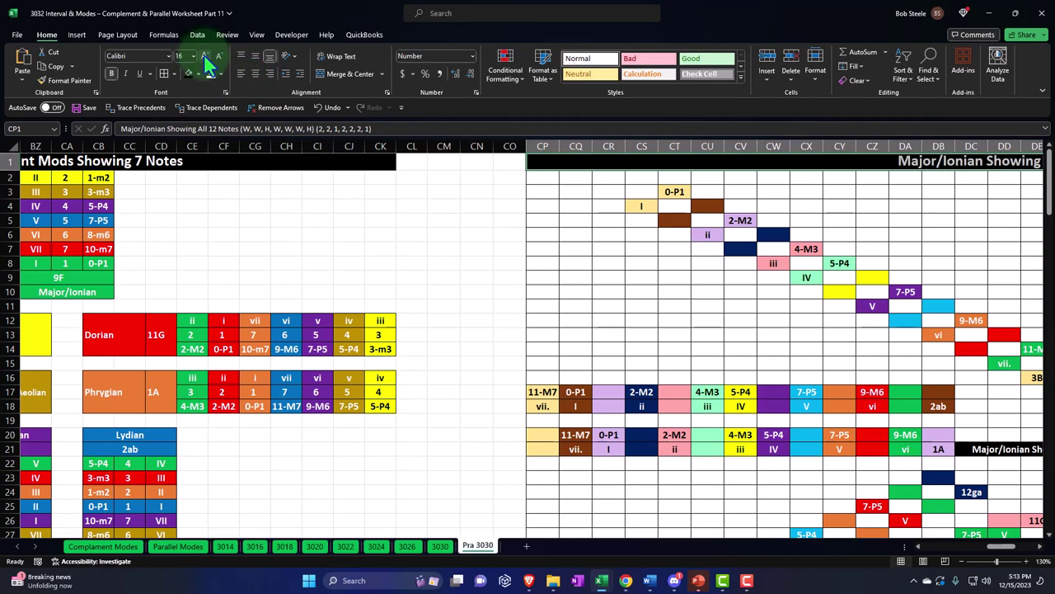
left_click_drag(642, 208, 651, 221)
key("Right")
key("Right")
key("Right")
key("Right")
key("Right")
key("Right")
key("Right")
key("Right")
key("Right")
key("Right")
key("Right")
key("Right")
key("Right")
key("Right")
key("Right")
key("Right")
key("Right")
key("Right")
key("Right")
key("Right")
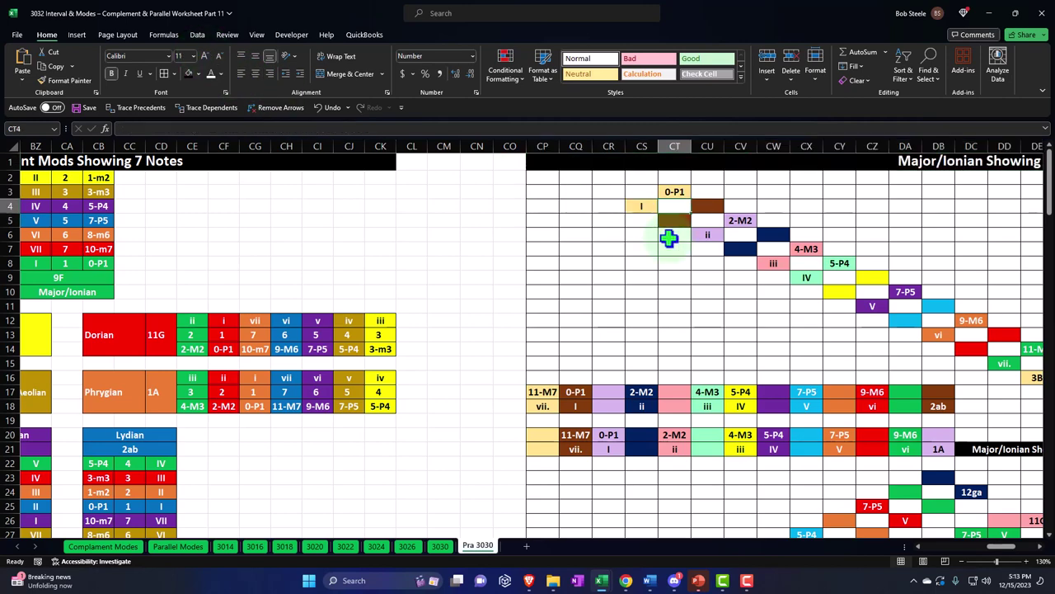
key("Right")
key("Right")
key("Right")
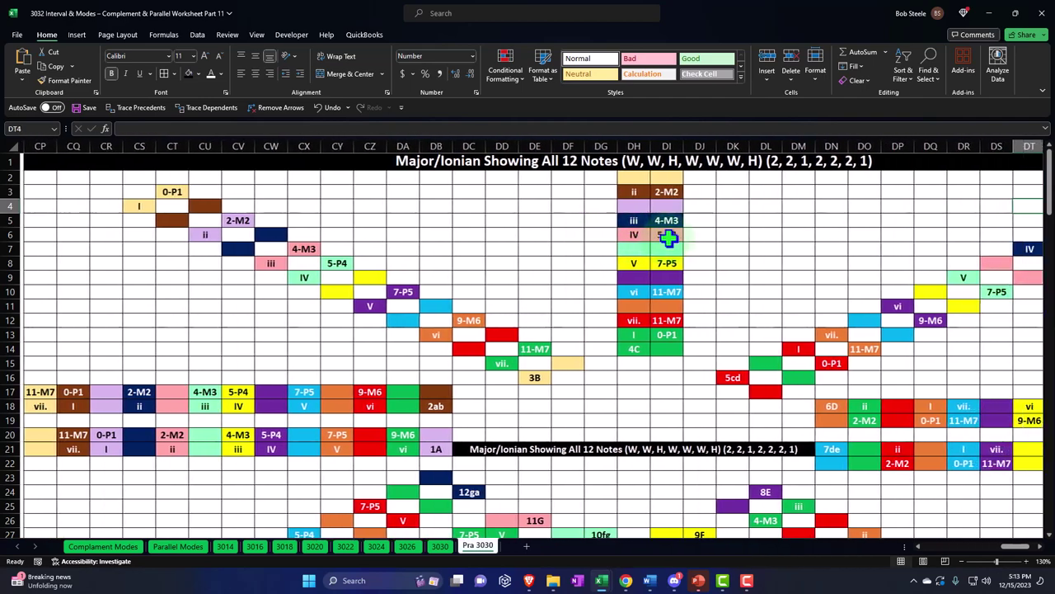
scroll(668, 242, "down", 3, "ctrl")
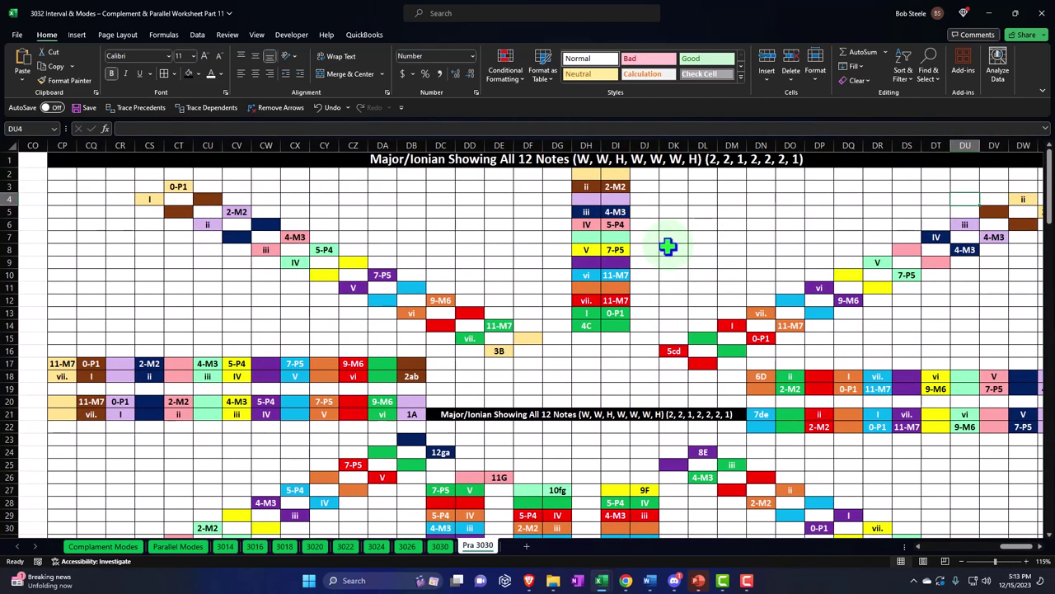
scroll(668, 245, "up", 2, "ctrl")
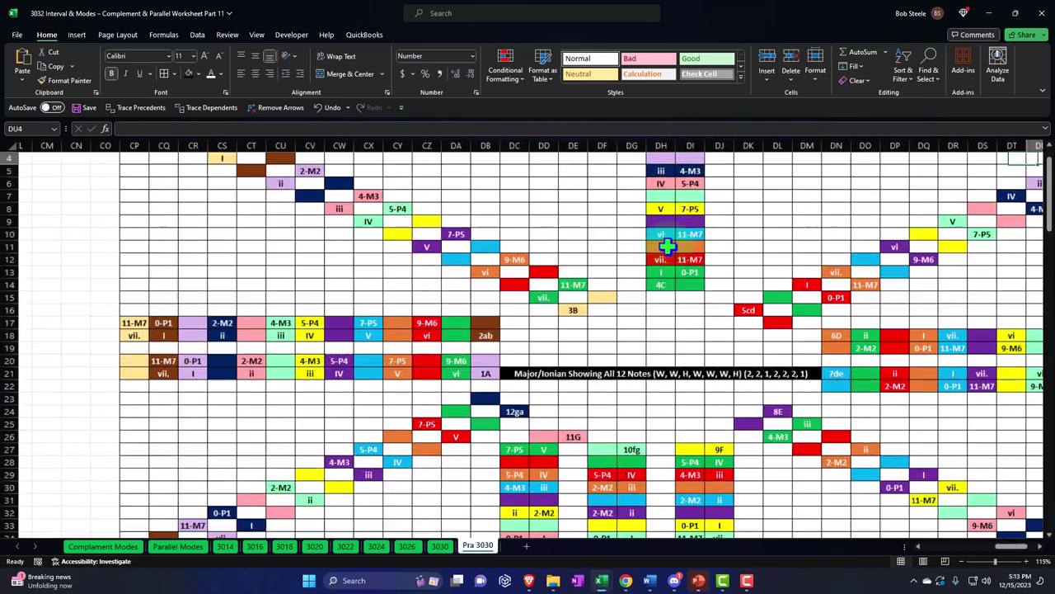